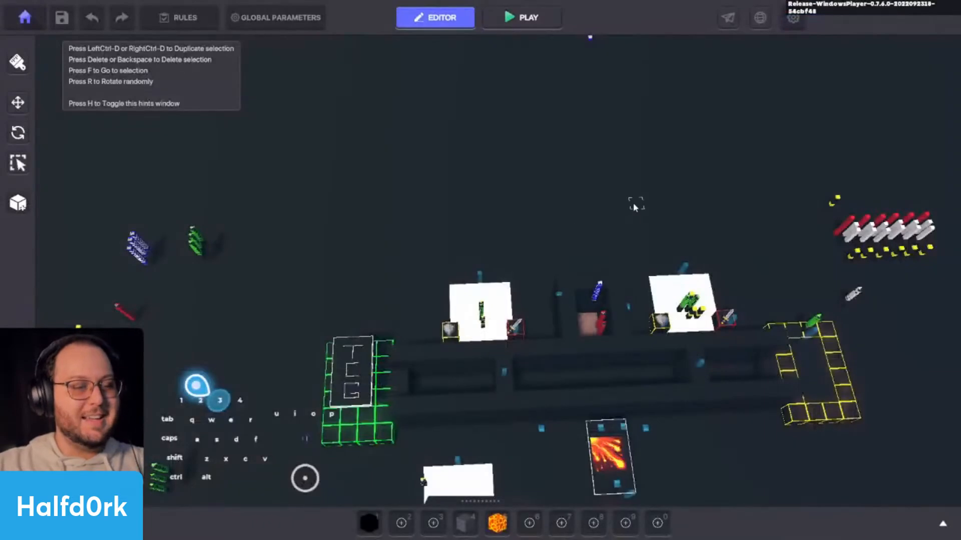
Examine the transparent tower with the stacked numbers and white platforms at the edge of the scene.
left_click_drag(553, 245, 552, 195, "alt")
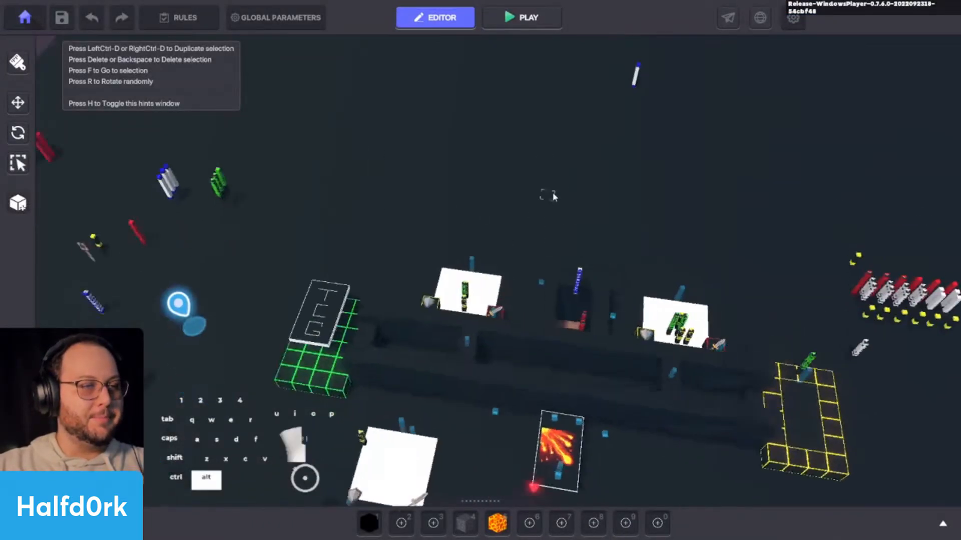
key("shift+w+d")
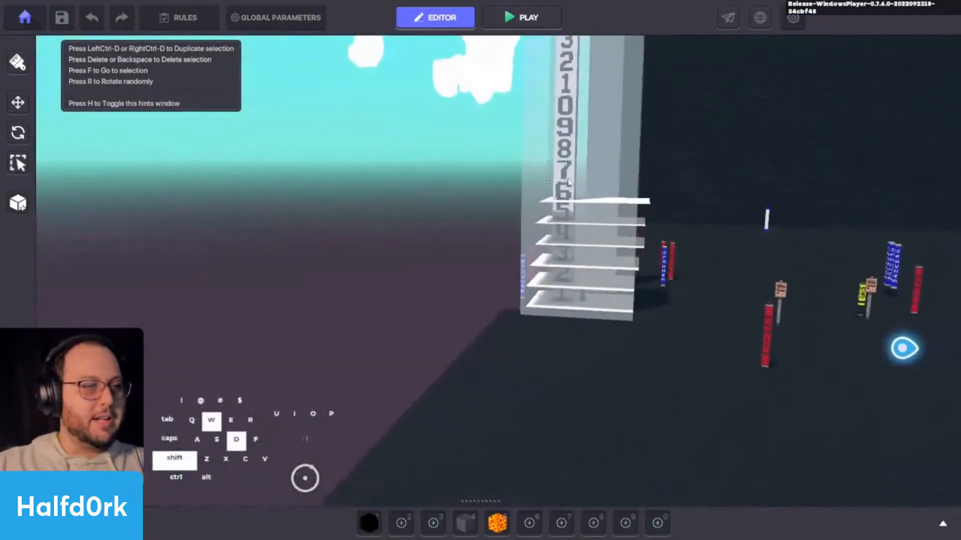
key("shift+e")
key("q")
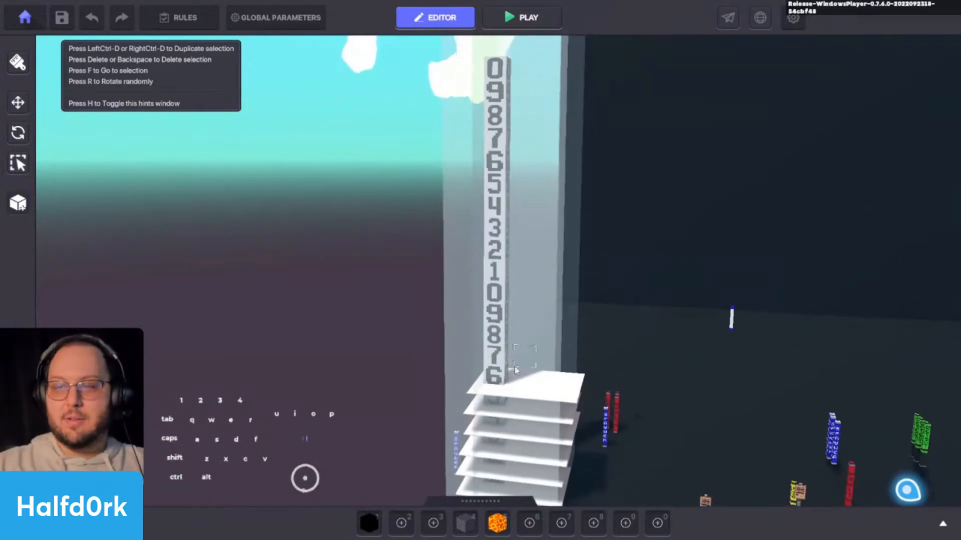
scroll(503, 425, "down", 2)
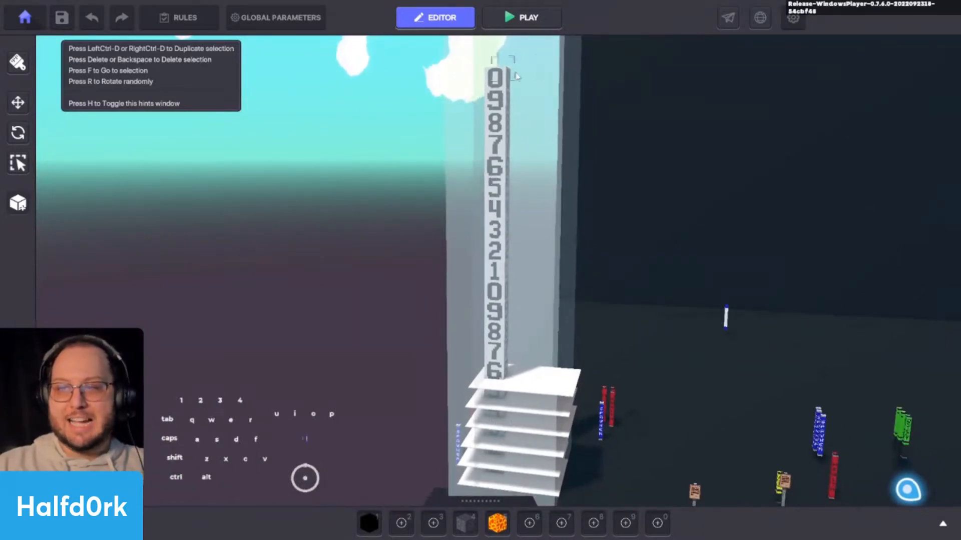
key("w+d")
key("c")
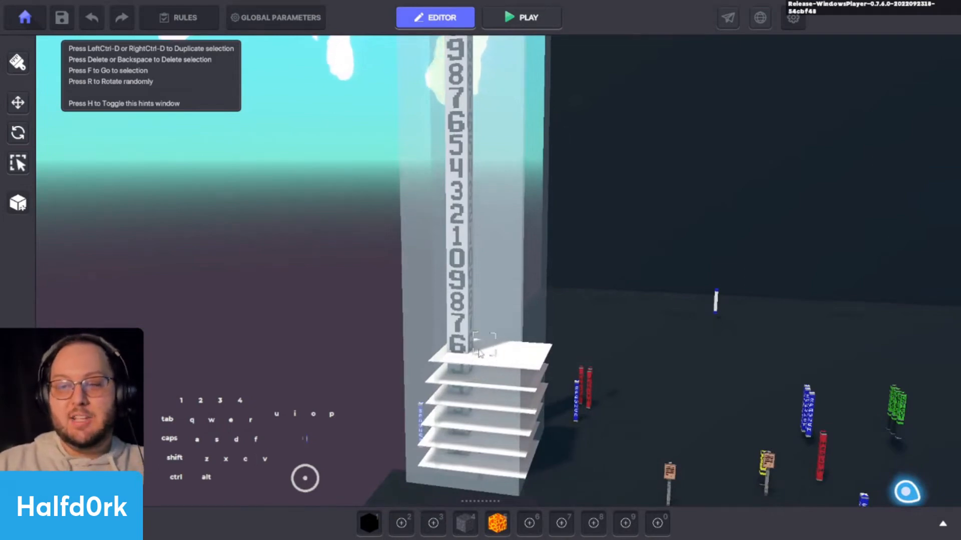
scroll(473, 348, "down", 1)
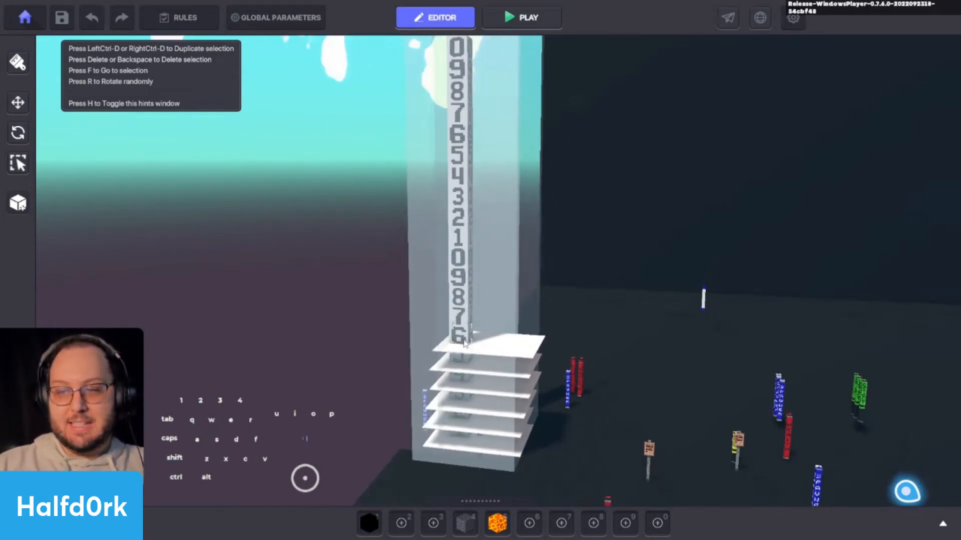
key("space")
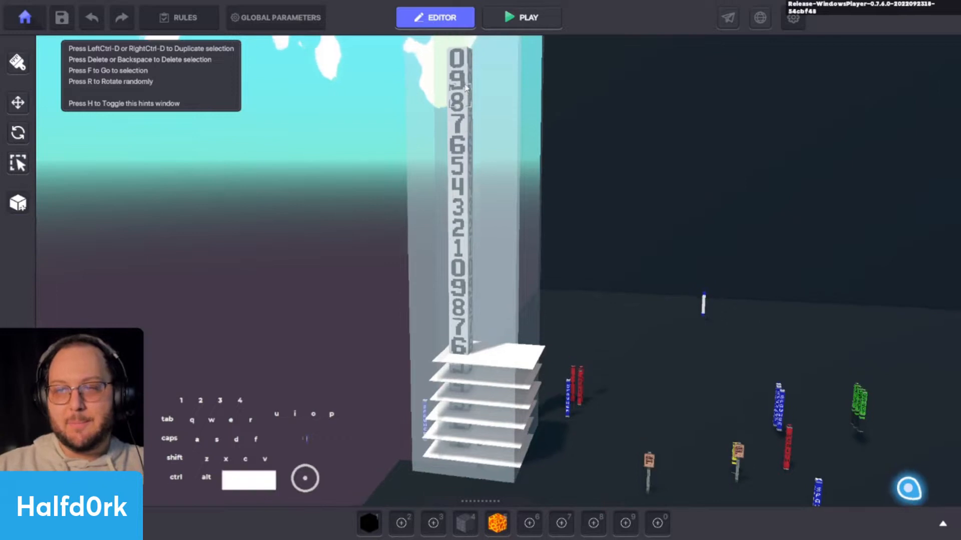
key("space")
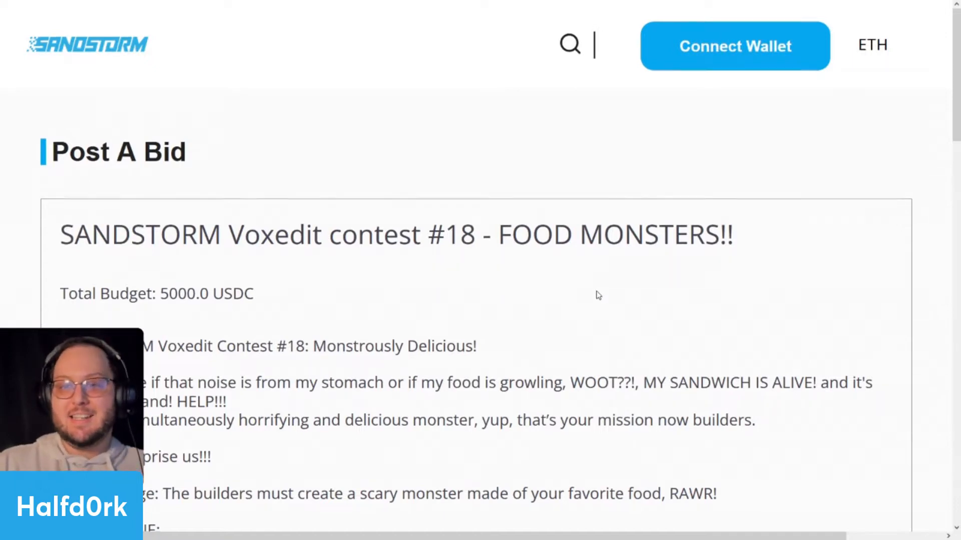
Read the Sandstorm Voxedit contest #18 Food Monsters posting, highlighting the phrase about a scary monster made of favorite food.
scroll(591, 298, "down", 4)
scroll(590, 298, "down", 2)
left_click_drag(328, 206, 416, 221)
left_click(116, 214)
left_click(416, 221)
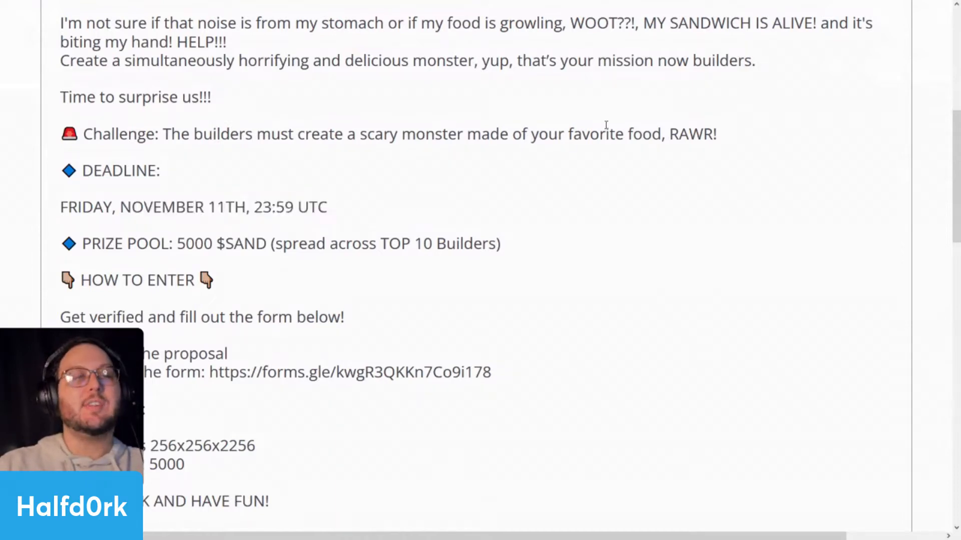
left_click_drag(348, 136, 717, 143)
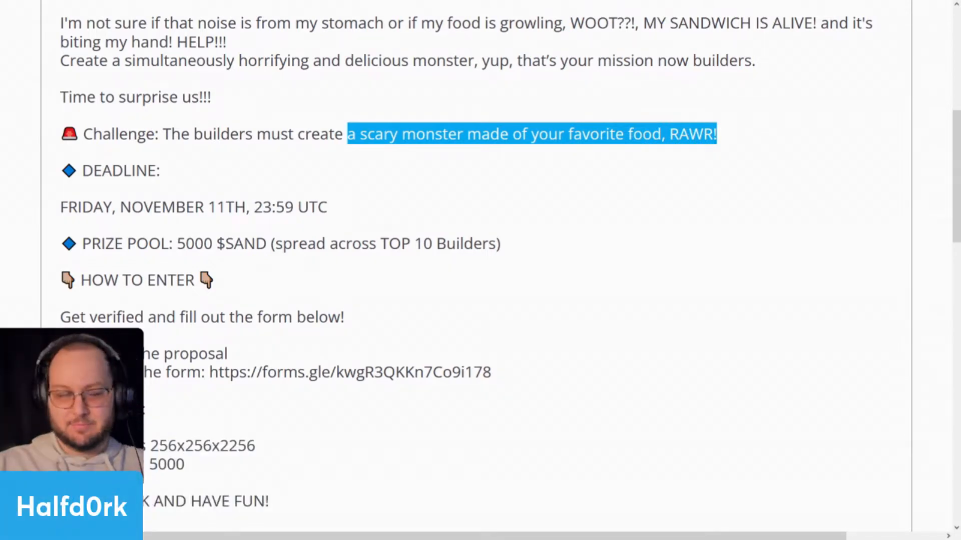
Read the Monstrously Delicious theme and its description, highlighting the theme name and the delicious monster wording.
scroll(481, 271, "up", 5)
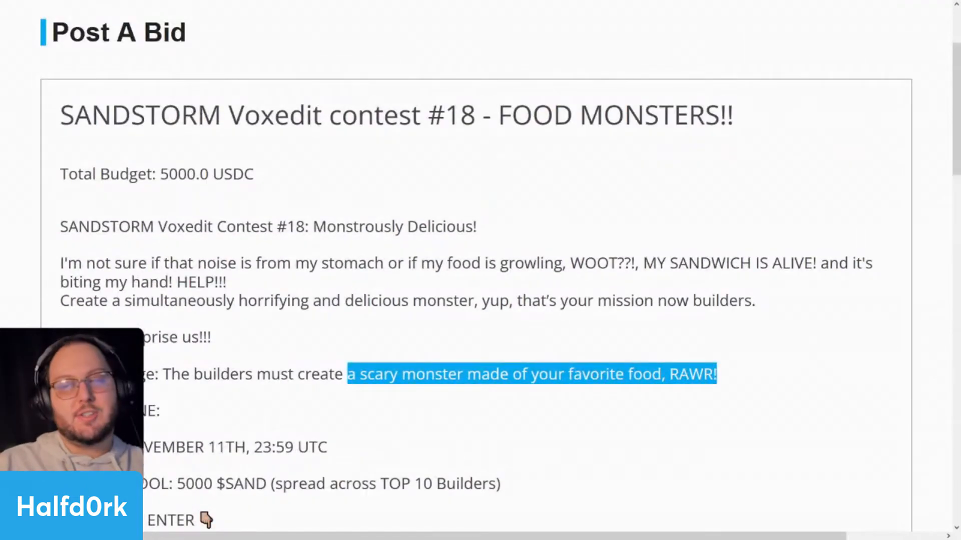
scroll(481, 270, "down", 2)
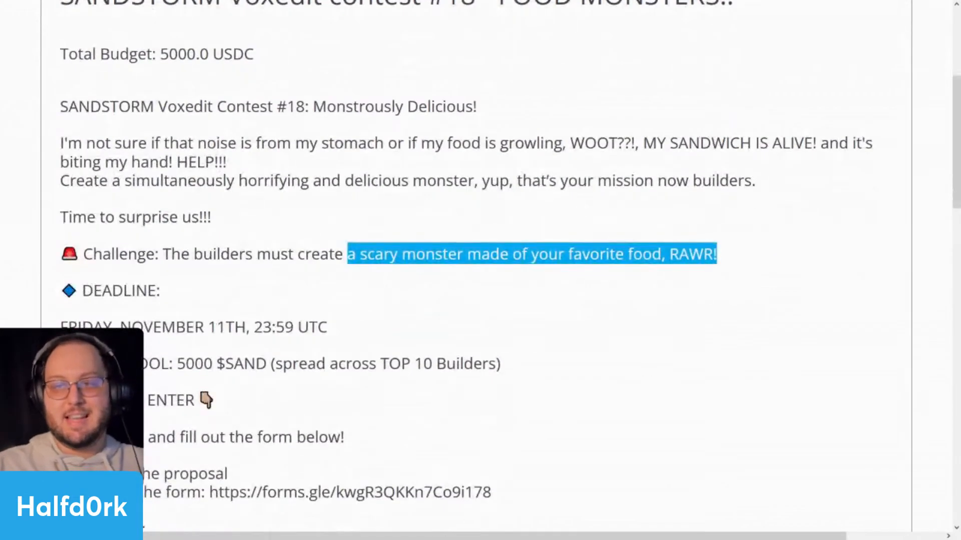
left_click_drag(286, 106, 443, 107)
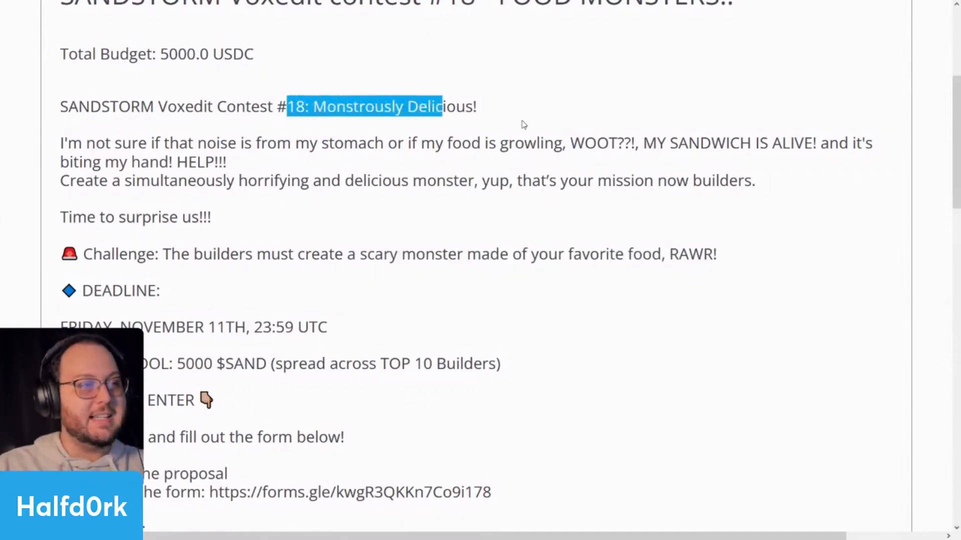
left_click(524, 125)
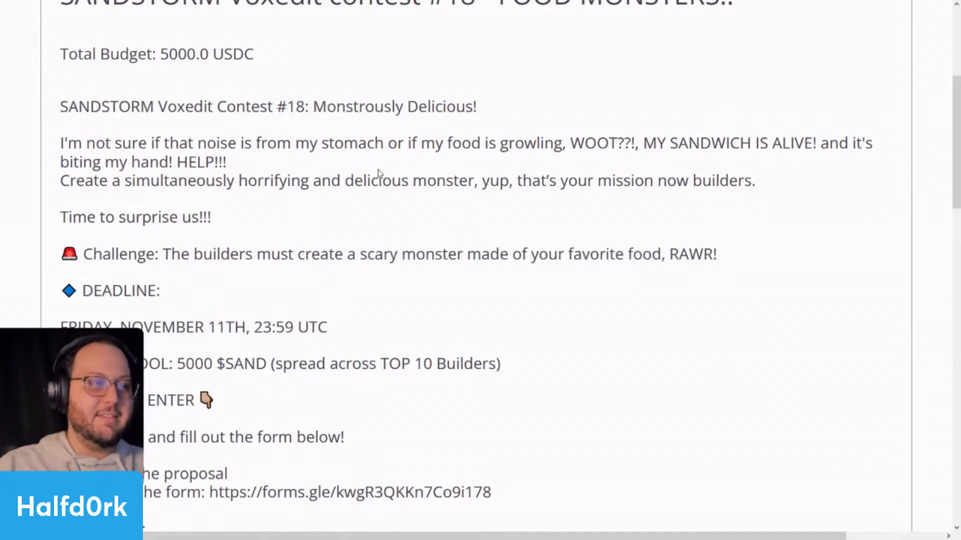
left_click_drag(349, 180, 437, 181)
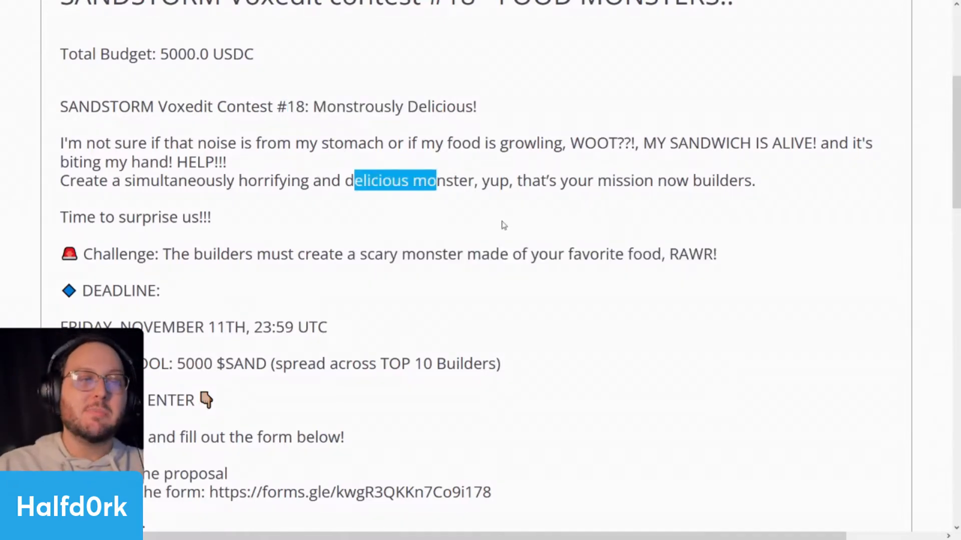
left_click(785, 178)
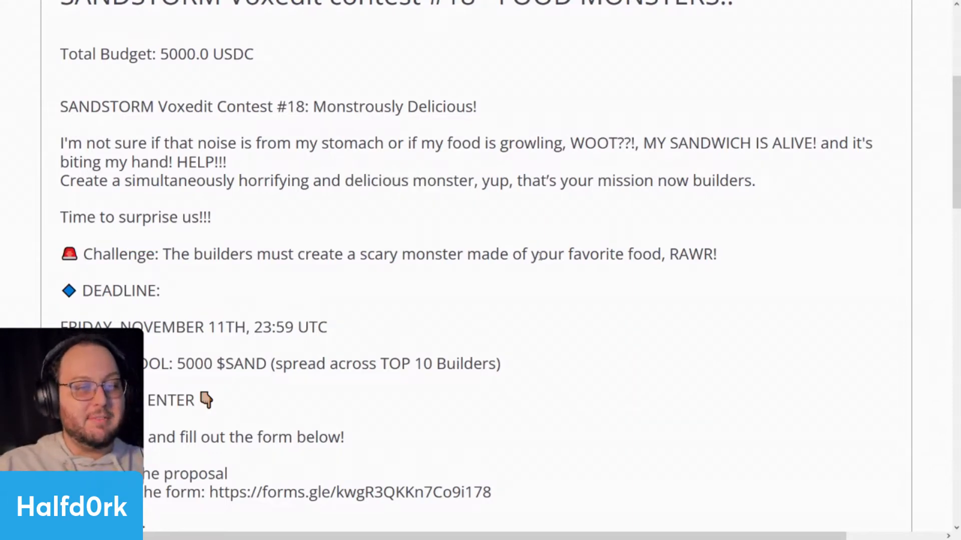
left_click_drag(537, 255, 560, 242)
left_click(673, 262)
left_click(562, 241)
Check the Food Monsters contest's deadline, highlighting its date and UTC time.
scroll(563, 245, "down", 2)
scroll(564, 245, "down", 1)
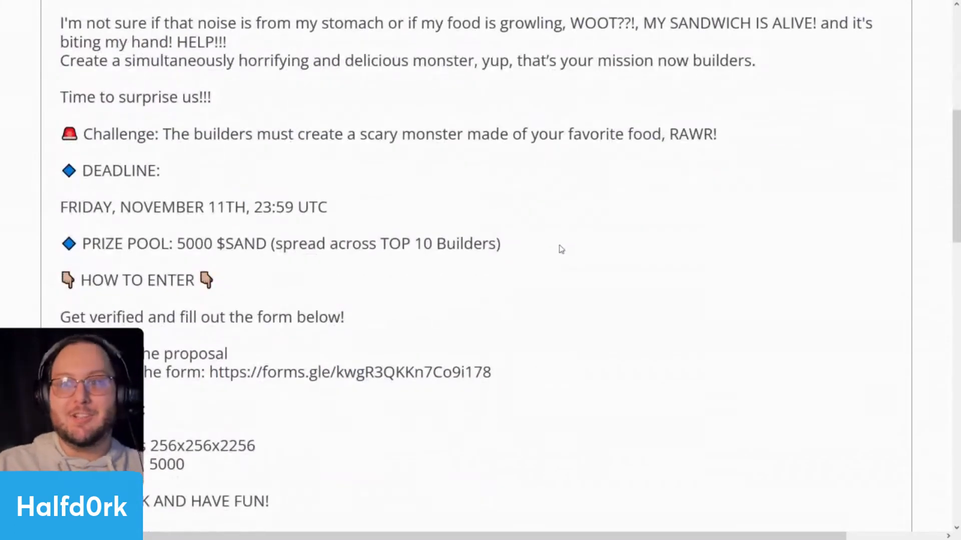
left_click_drag(328, 206, 123, 212)
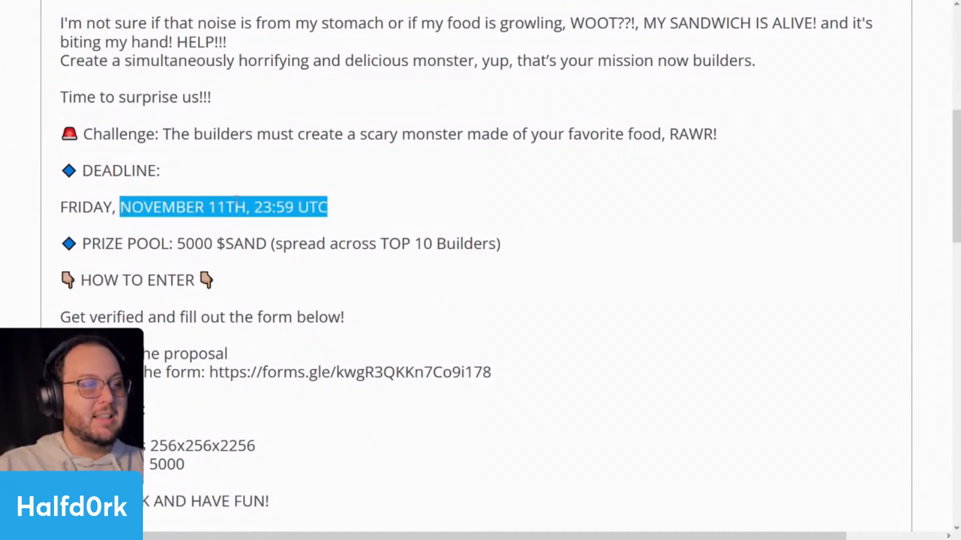
left_click_drag(250, 208, 357, 218)
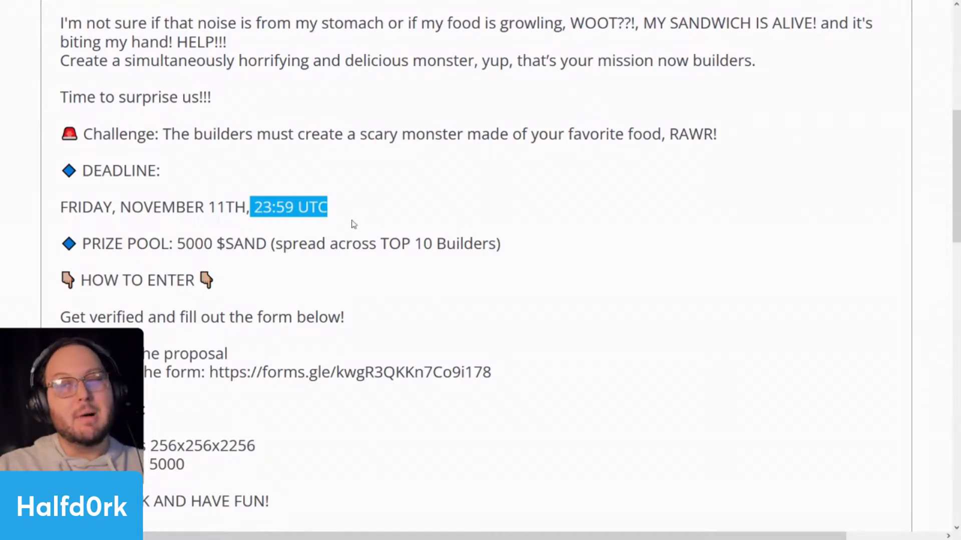
left_click_drag(250, 207, 122, 210)
left_click(276, 233)
Examine the Food Monsters contest's entry instructions, maximum size, face limit and bid details.
scroll(199, 225, "down", 7)
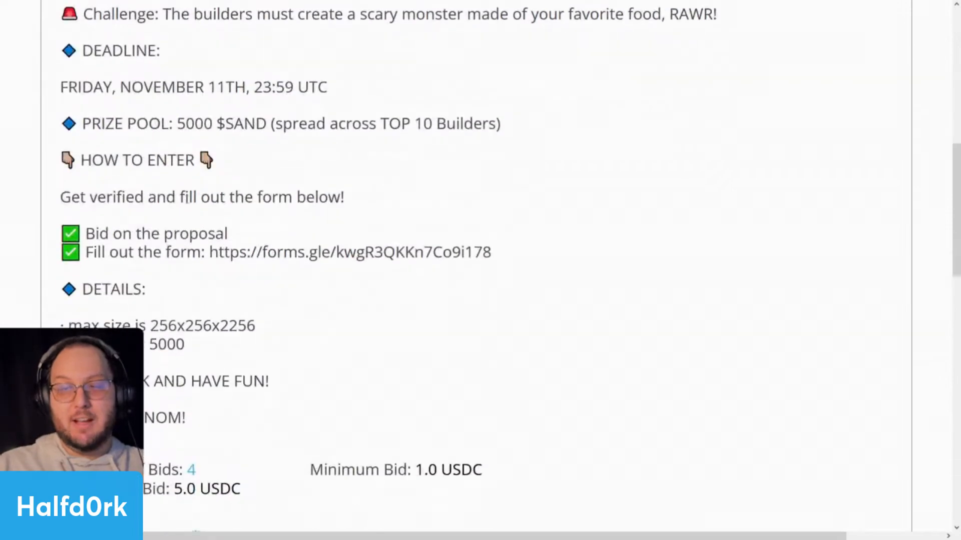
scroll(199, 212, "up", 4)
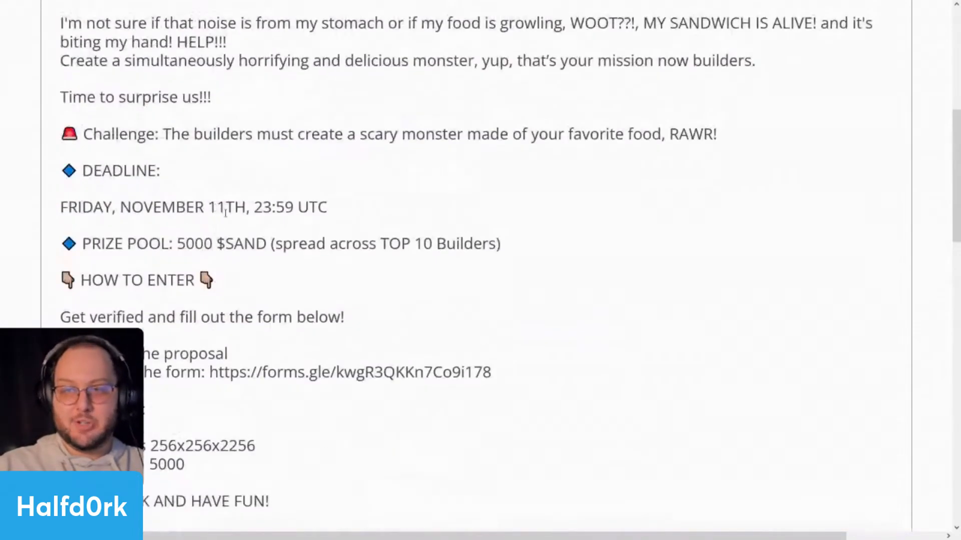
scroll(288, 220, "down", 2)
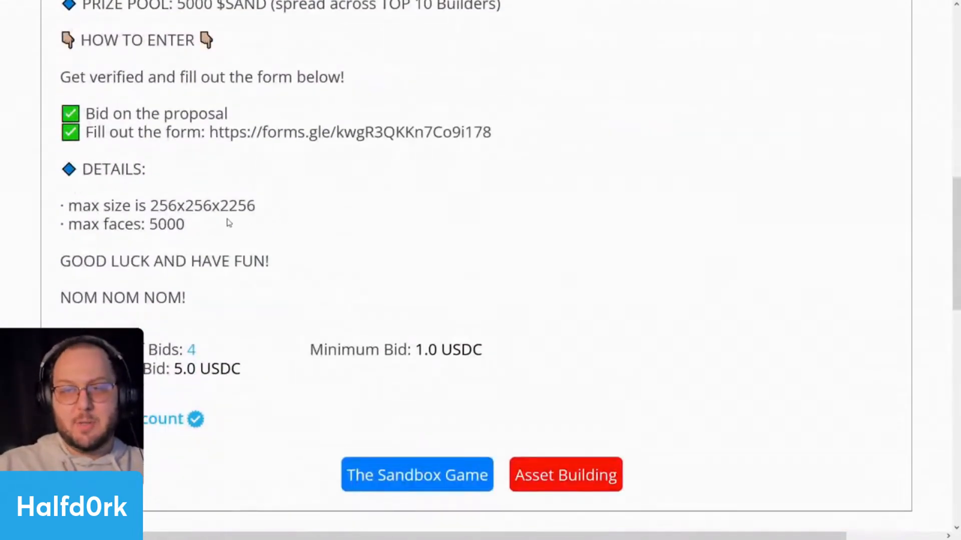
scroll(219, 247, "down", 5)
scroll(225, 250, "up", 5)
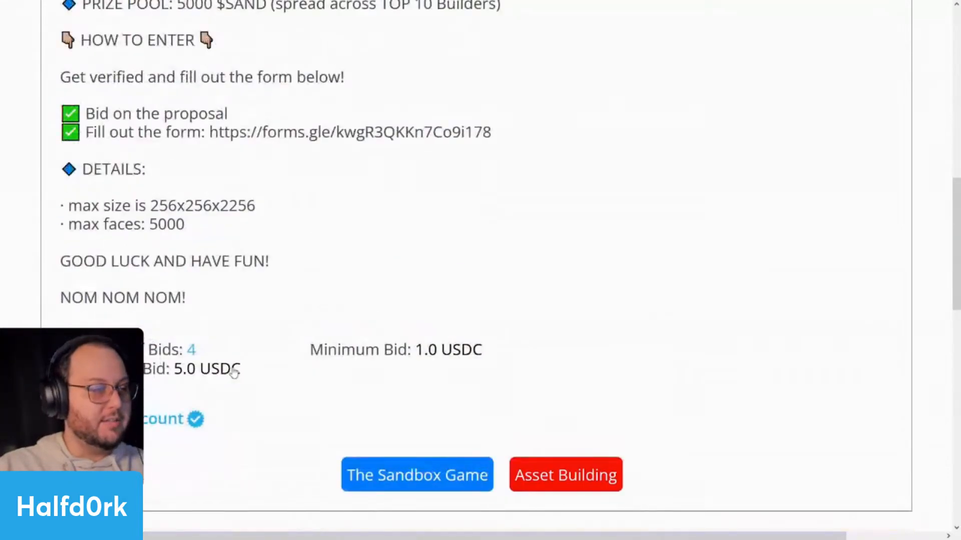
scroll(205, 335, "down", 2)
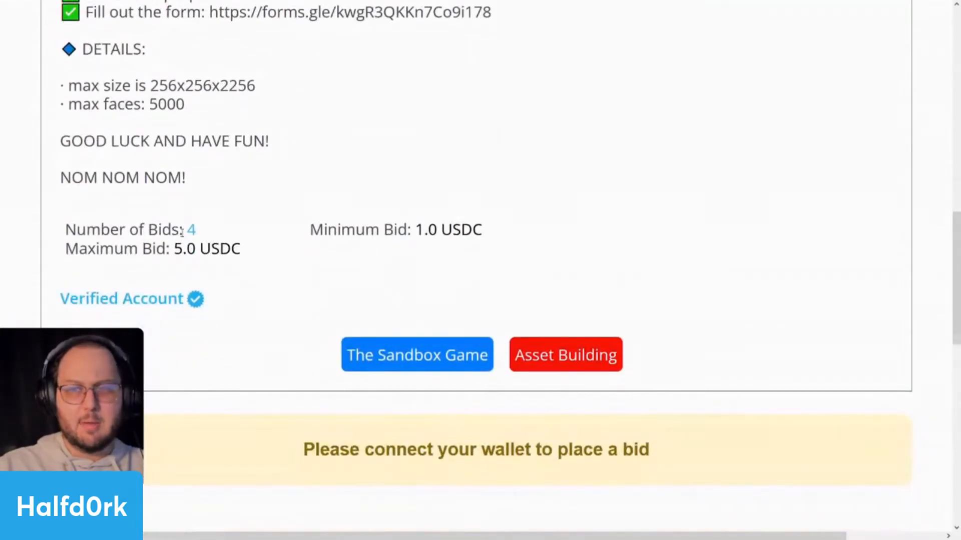
scroll(240, 243, "up", 2)
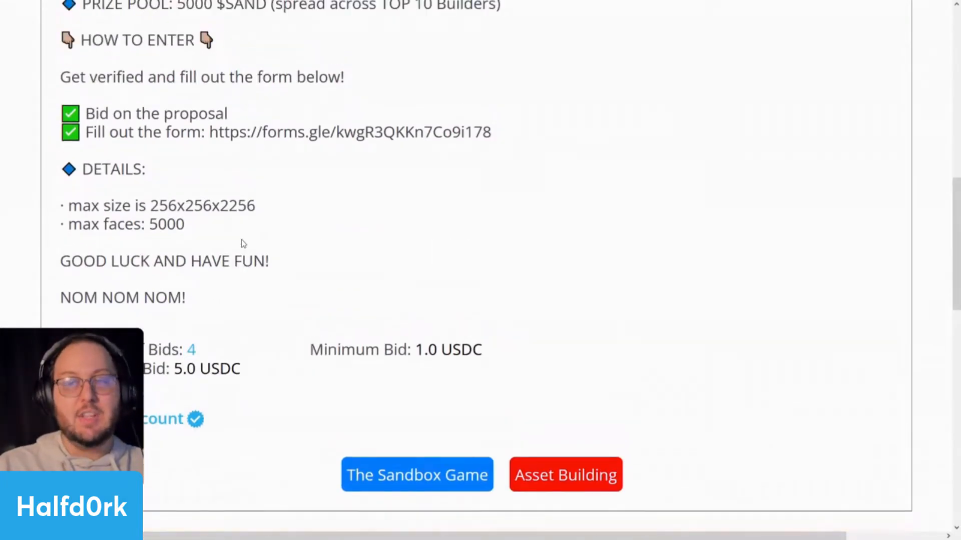
scroll(397, 252, "up", 10)
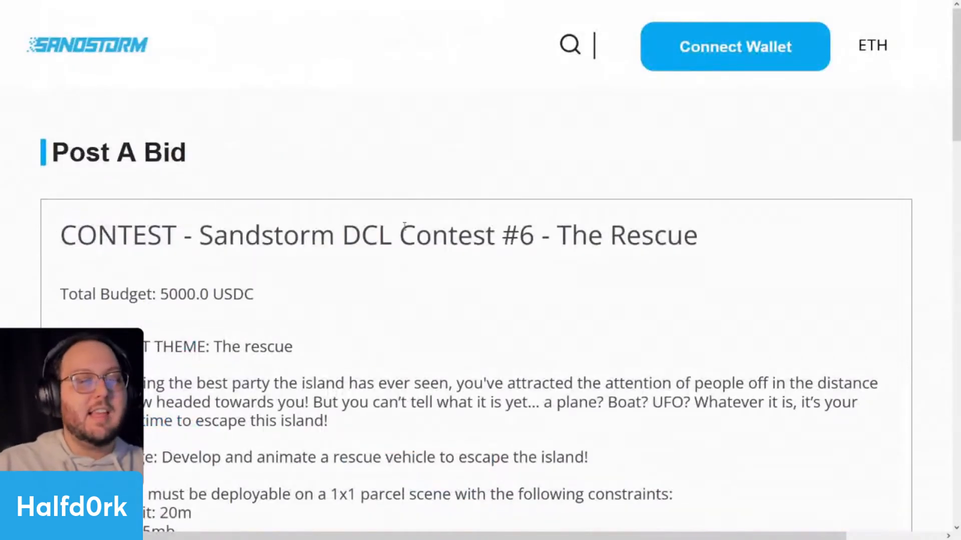
Highlight the title of the Sandstorm DCL Contest #6 - The Rescue posting, including its contest number and theme.
scroll(386, 245, "down", 2)
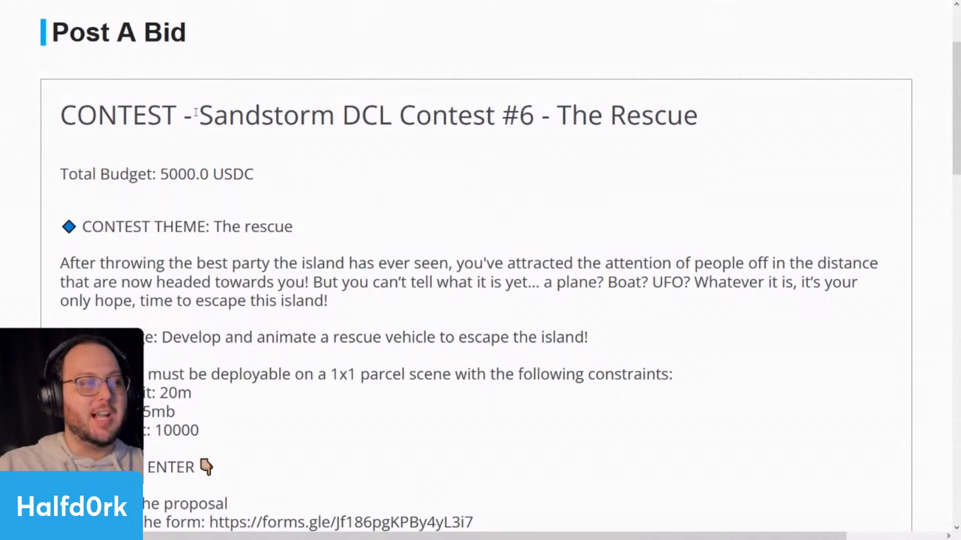
left_click_drag(196, 112, 787, 110)
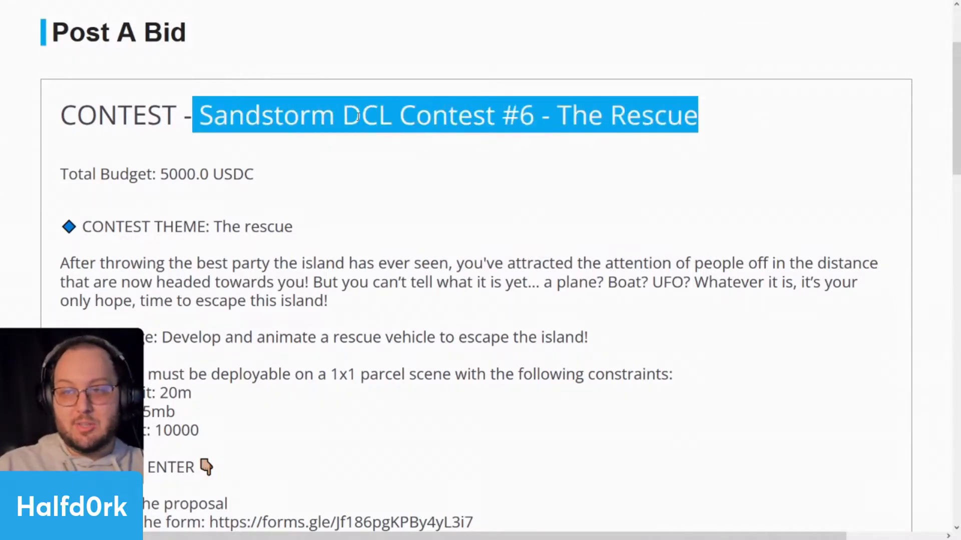
left_click(546, 109)
left_click_drag(503, 112, 721, 121)
left_click(721, 121)
scroll(712, 122, "down", 2)
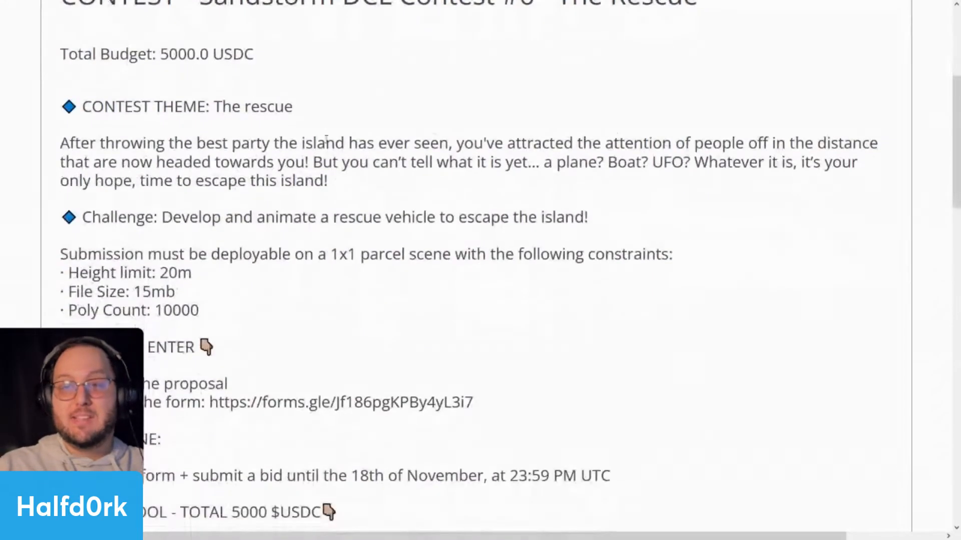
Read The Rescue contest's total budget and theme story, highlighting the budget amount and the passage about escaping the island.
left_click_drag(273, 48, 161, 45)
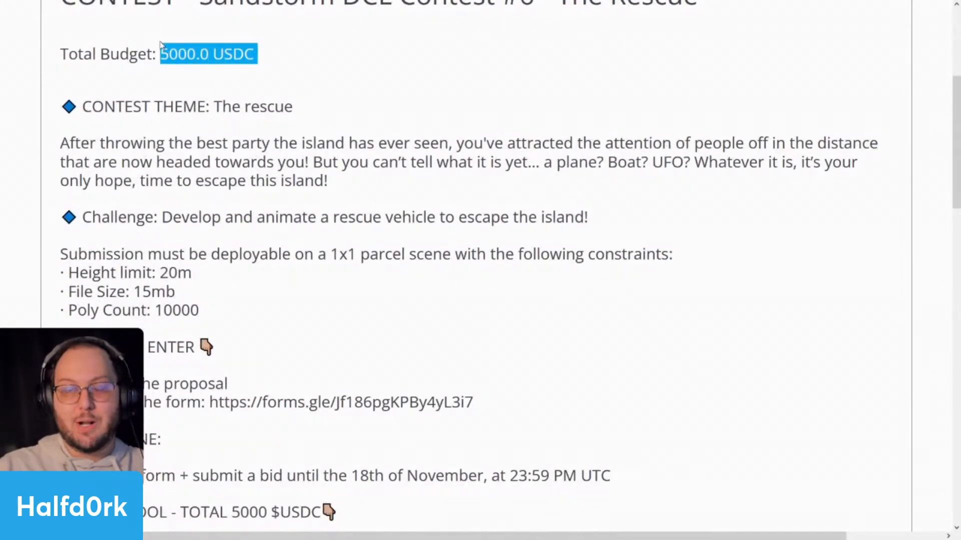
left_click(161, 45)
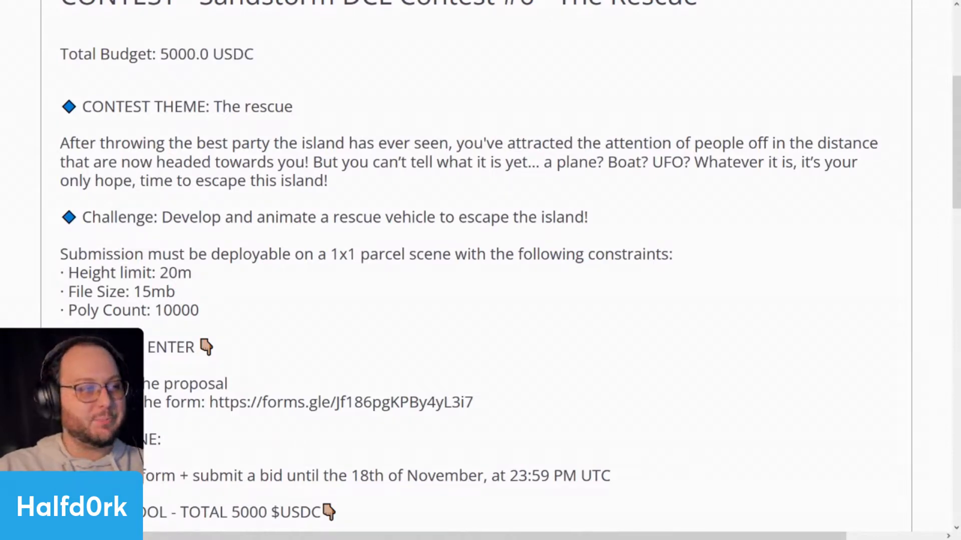
left_click_drag(74, 145, 527, 181)
left_click(323, 159)
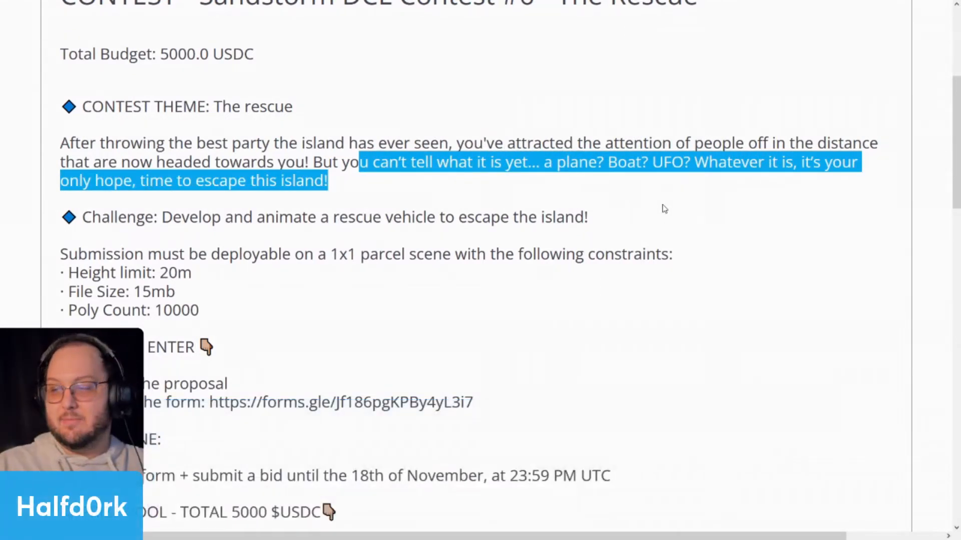
left_click(686, 208)
Highlight The Rescue contest's name in the heading again and review its challenge and submission constraints.
scroll(651, 208, "up", 5)
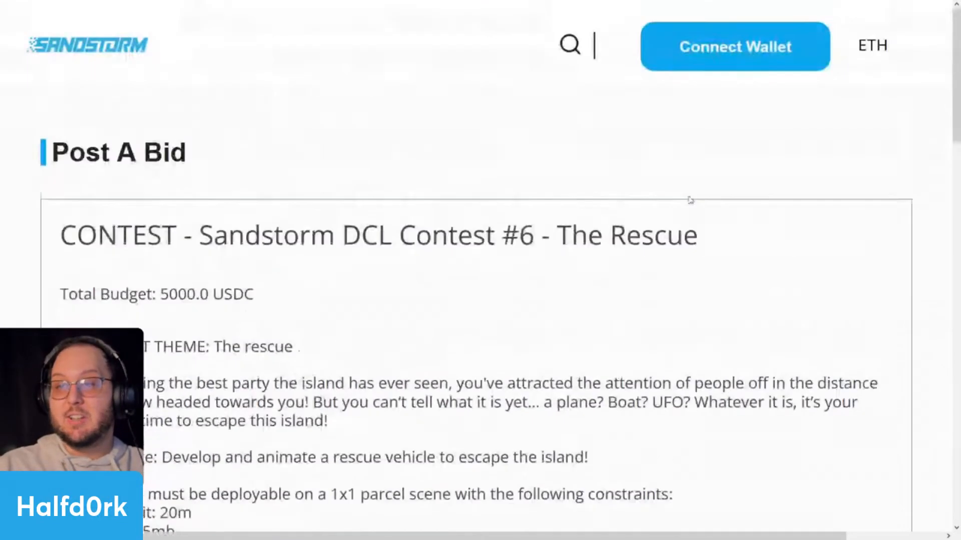
scroll(639, 208, "down", 3)
left_click_drag(700, 122, 196, 132)
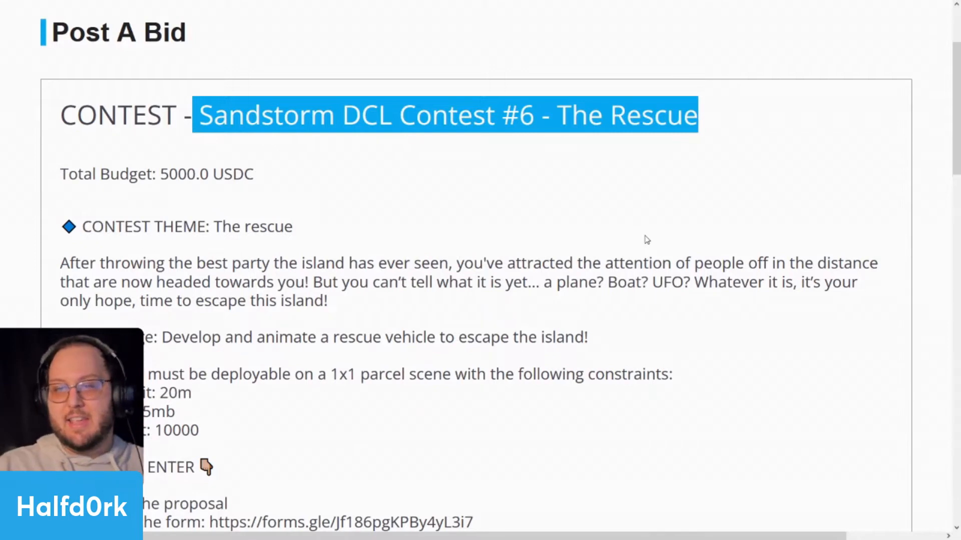
scroll(647, 240, "down", 2)
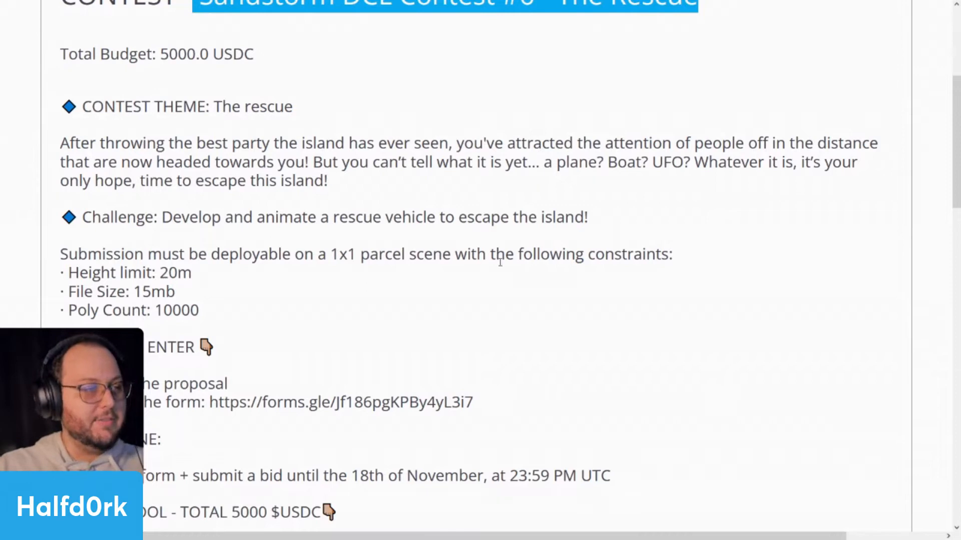
Highlight the 1x1 parcel scene requirement and the file size limit in The Rescue contest's submission constraints.
left_click(224, 269)
left_click_drag(44, 259, 551, 265)
left_click(674, 275)
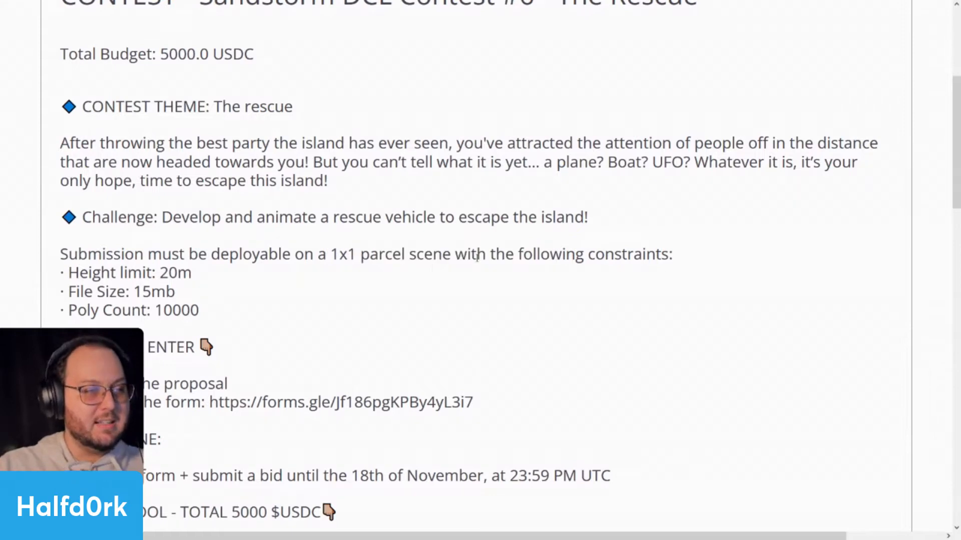
left_click_drag(454, 257, 340, 257)
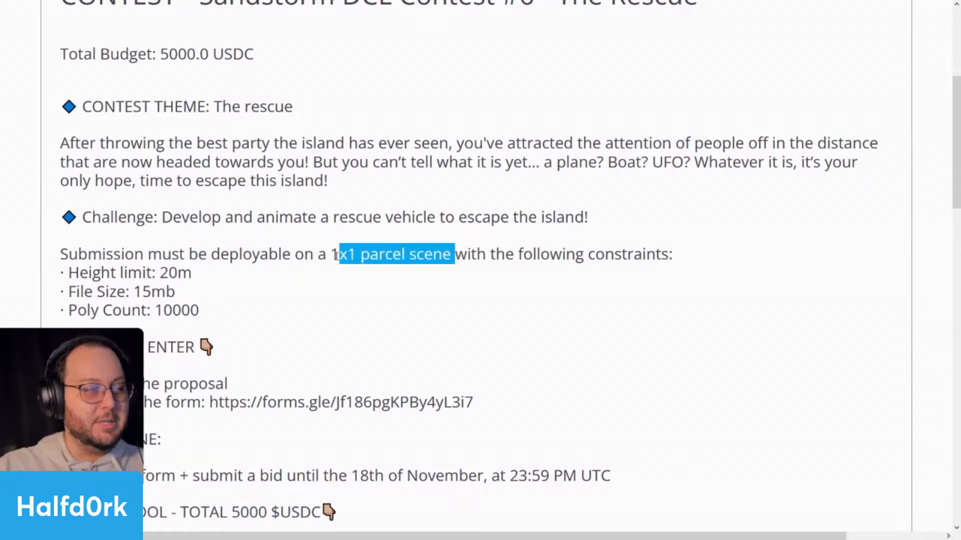
left_click_drag(255, 296, 132, 293)
left_click(210, 301)
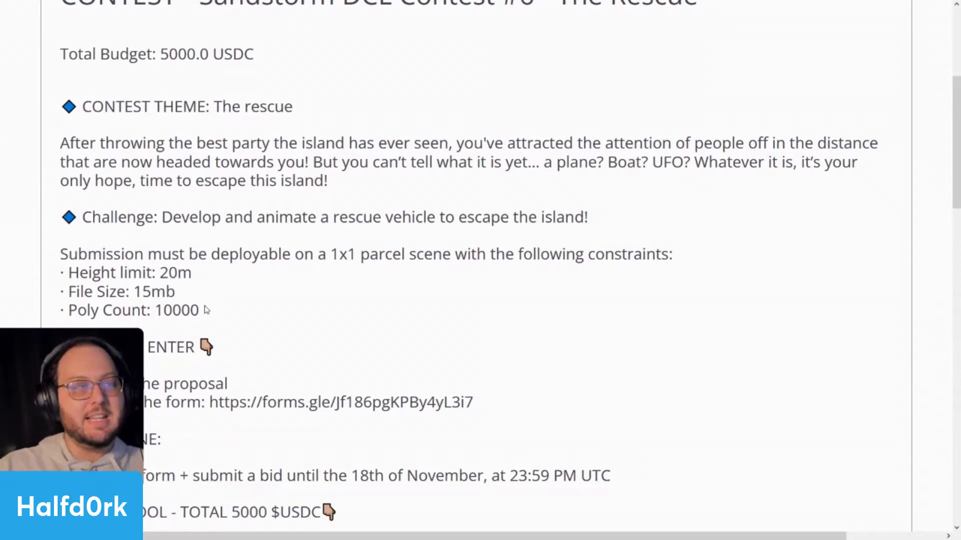
Highlight the poly count limit, check how to enter, and return to the file size limit in The Rescue's constraints.
left_click_drag(199, 310, 155, 310)
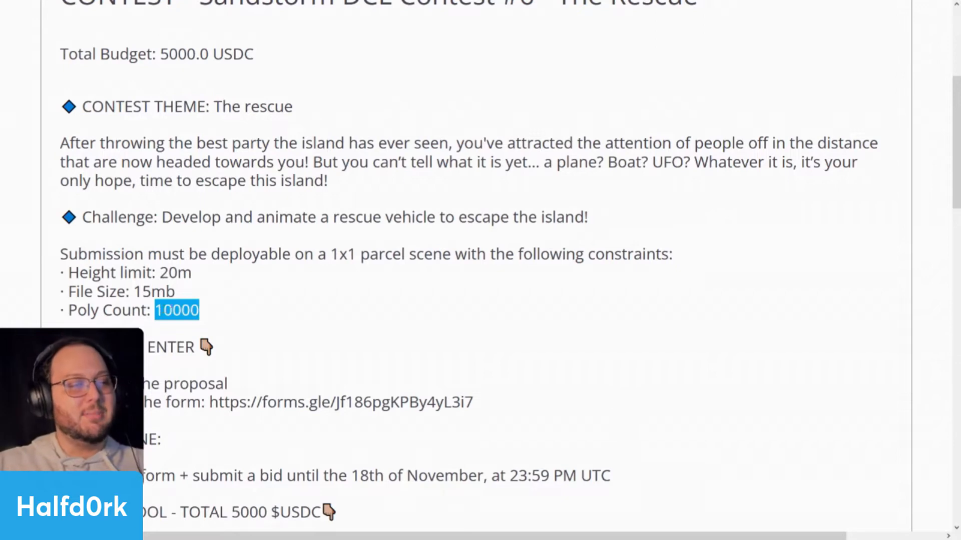
left_click(182, 294)
scroll(227, 306, "down", 7)
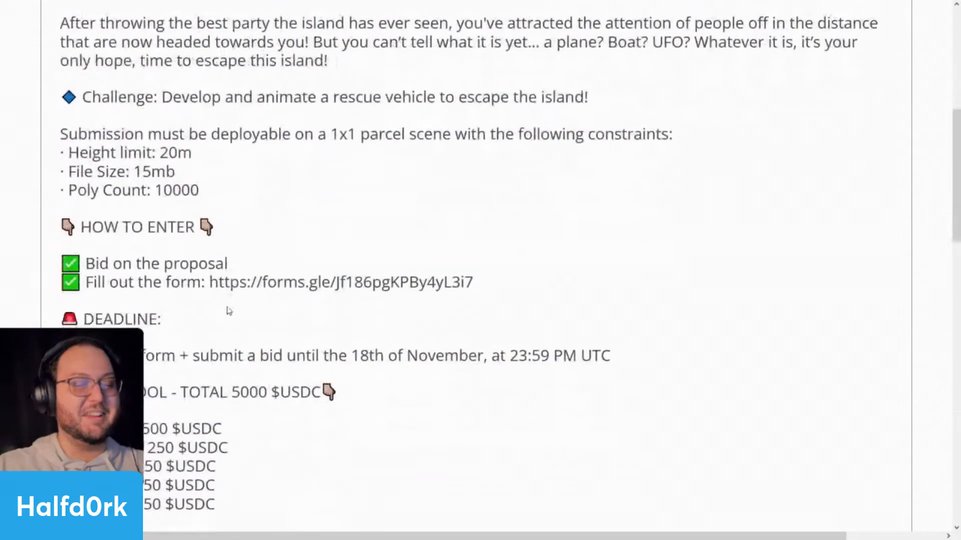
scroll(245, 299, "up", 4)
left_click_drag(182, 174, 151, 173)
left_click(268, 215)
scroll(384, 278, "down", 2)
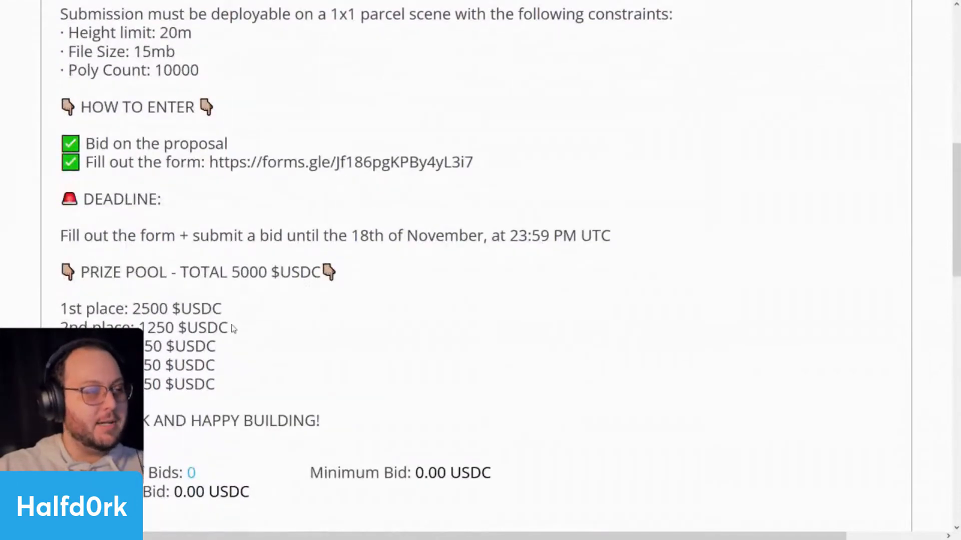
Review The Rescue contest's submission deadline and prize list, highlighting the first-place prize and the deadline date.
left_click_drag(227, 309, 181, 309)
left_click(251, 310)
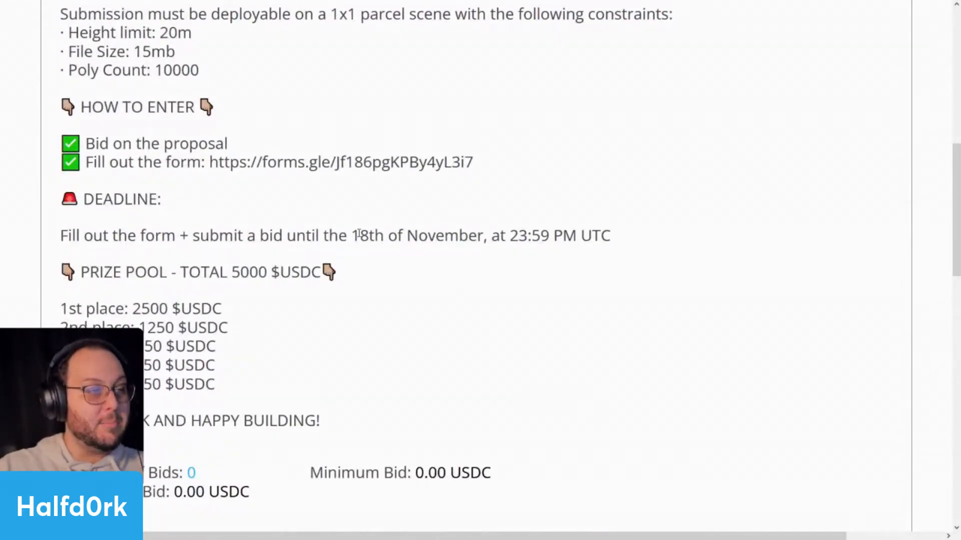
mouse_move(359, 234)
left_mouse_down()
mouse_move(502, 234)
mouse_move(305, 234)
mouse_move(349, 235)
left_mouse_up()
left_click(347, 241)
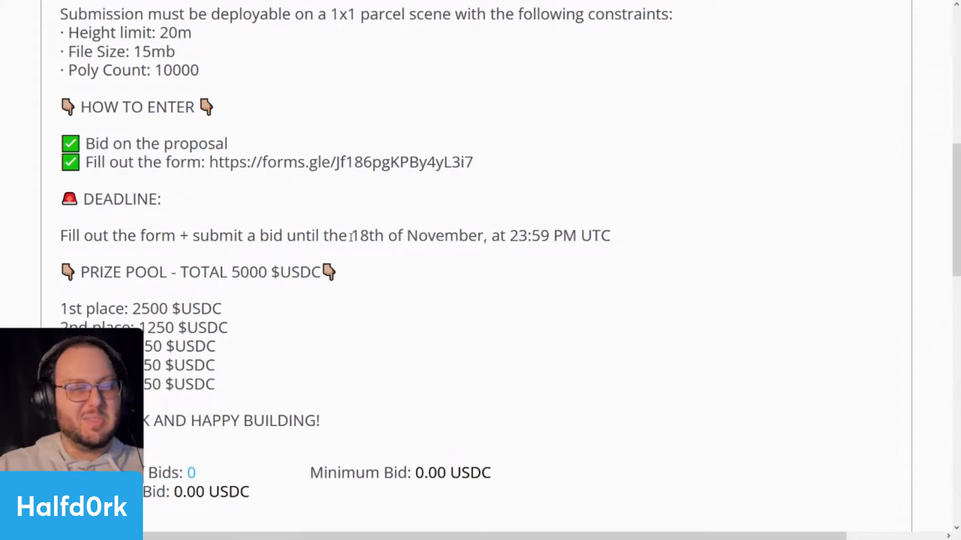
scroll(353, 244, "down", 4)
scroll(366, 255, "up", 4)
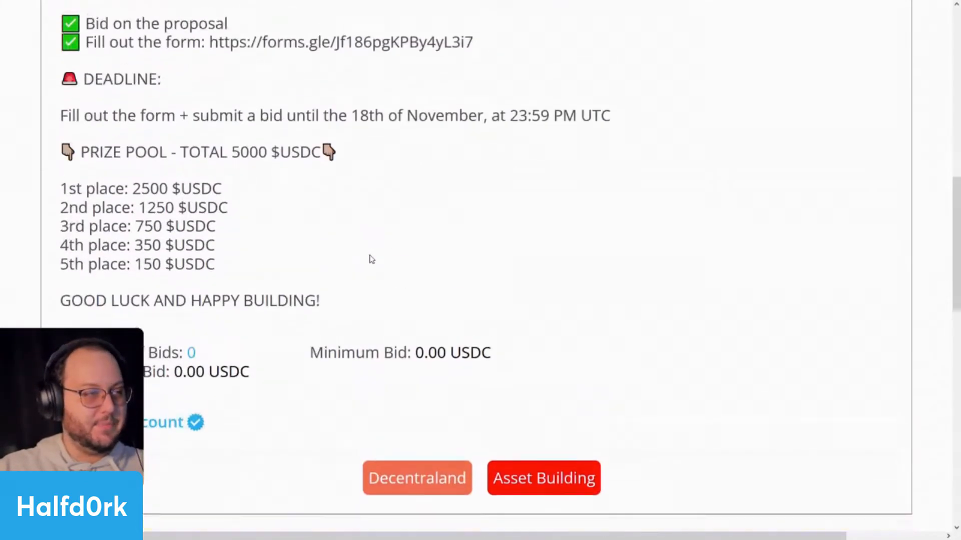
left_click_drag(223, 303, 109, 304)
left_click(323, 298)
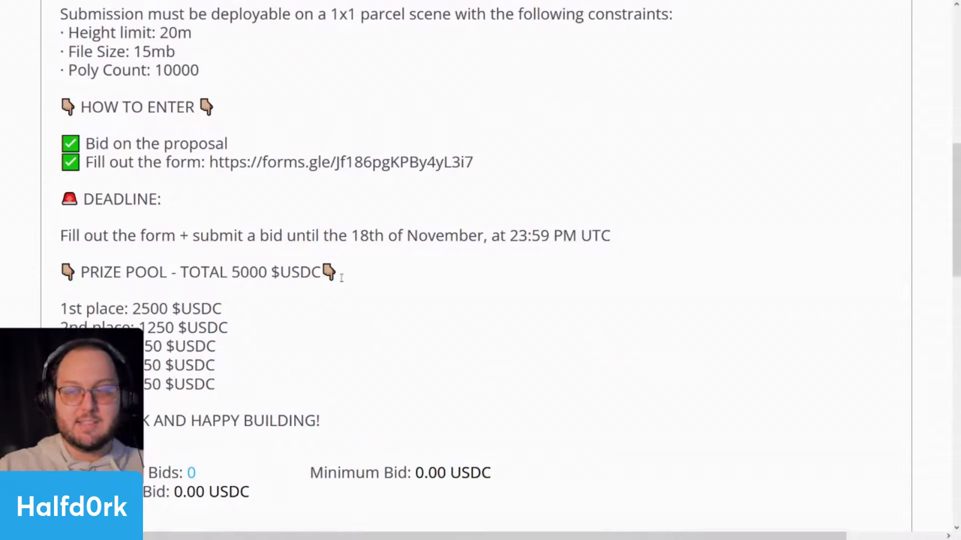
Highlight the contest name The Rescue in the posting's heading and the end of the theme story about escaping the island.
left_click_drag(341, 278, 311, 280)
scroll(308, 282, "up", 8)
left_click_drag(703, 236, 550, 236)
scroll(558, 236, "down", 2)
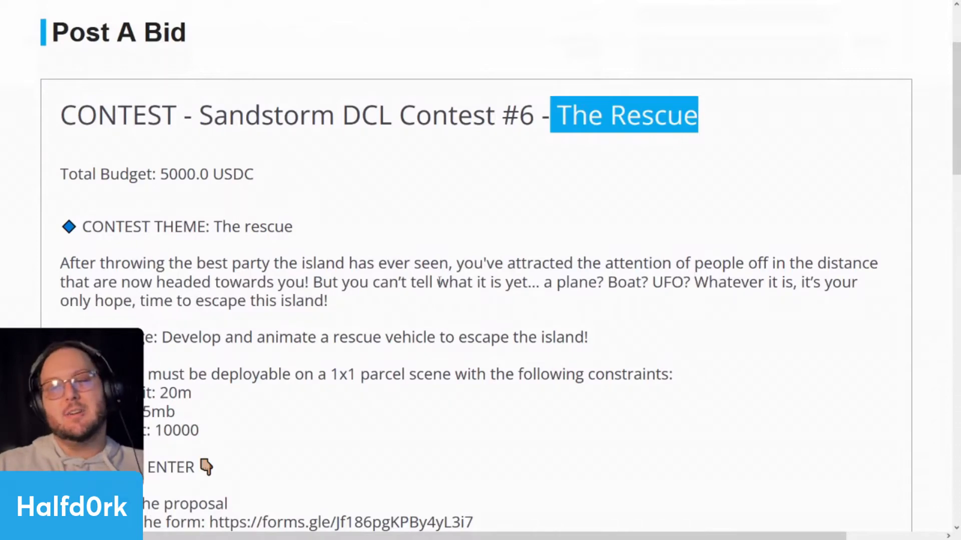
left_click_drag(303, 302, 278, 307)
left_click(359, 311)
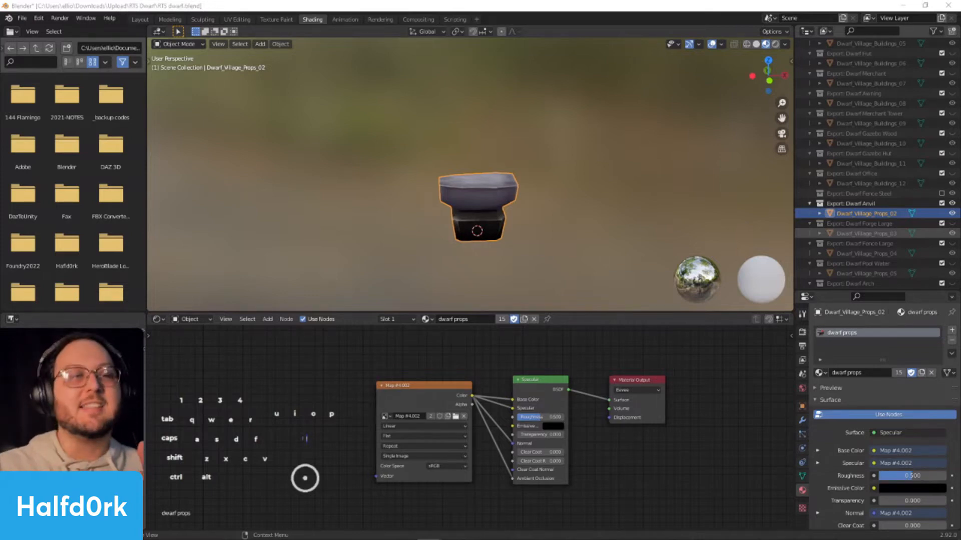
In Blender, show the Export: Dwarf House Stairs Tall collection and inspect the house model beside the anvil.
middle_click_drag(491, 206, 448, 192)
scroll(833, 153, "up", 4)
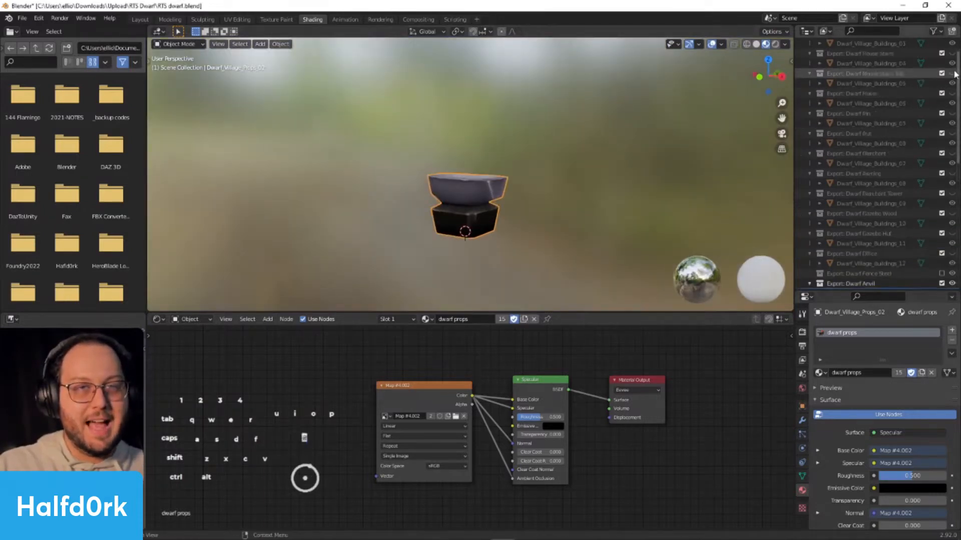
left_click(952, 74)
scroll(644, 147, "down", 5)
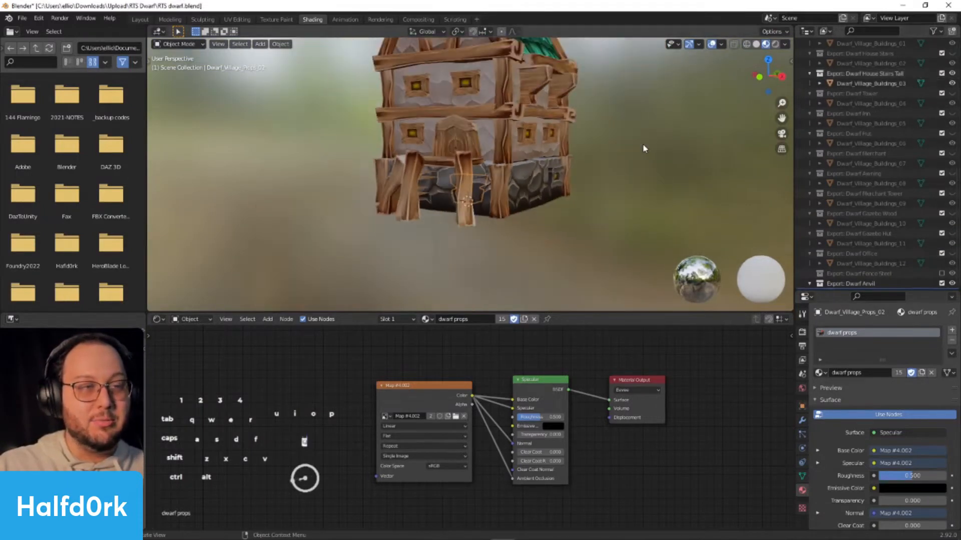
left_click(504, 116)
middle_click_drag(504, 118, 556, 101)
scroll(568, 108, "down", 2)
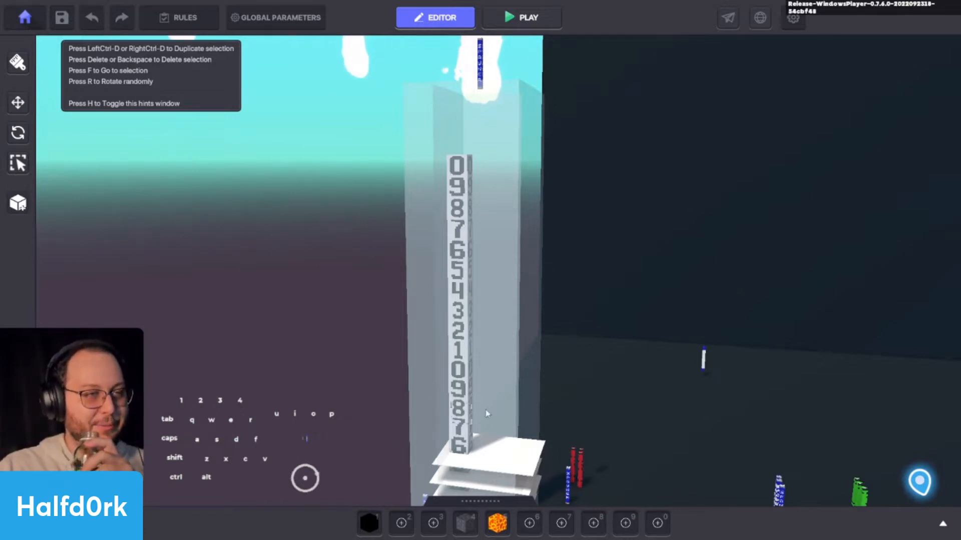
In the game editor, change the global camera from TopDown to 1st Person and close the global parameters.
scroll(488, 411, "down", 2)
middle_click_drag(536, 396, 492, 348)
scroll(491, 346, "down", 1)
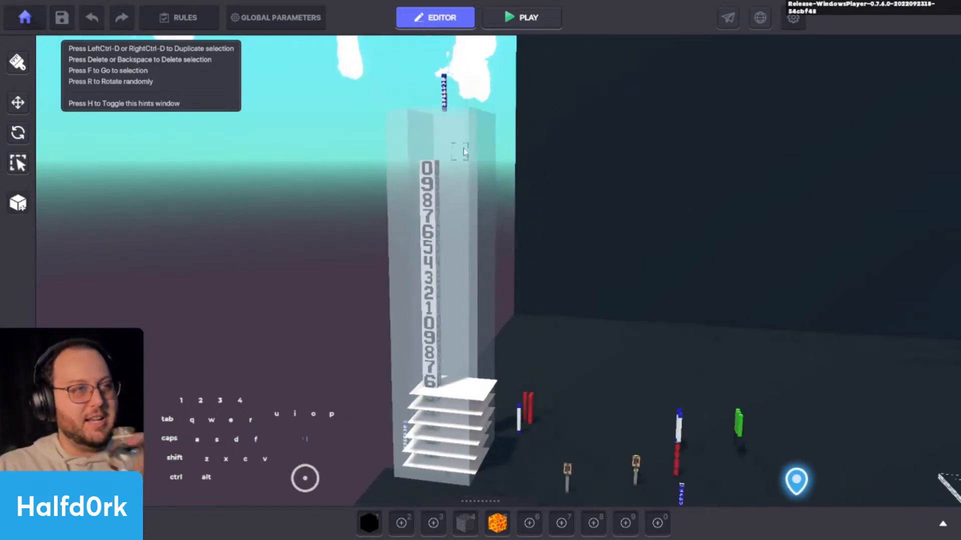
left_click(248, 17)
left_click(411, 131)
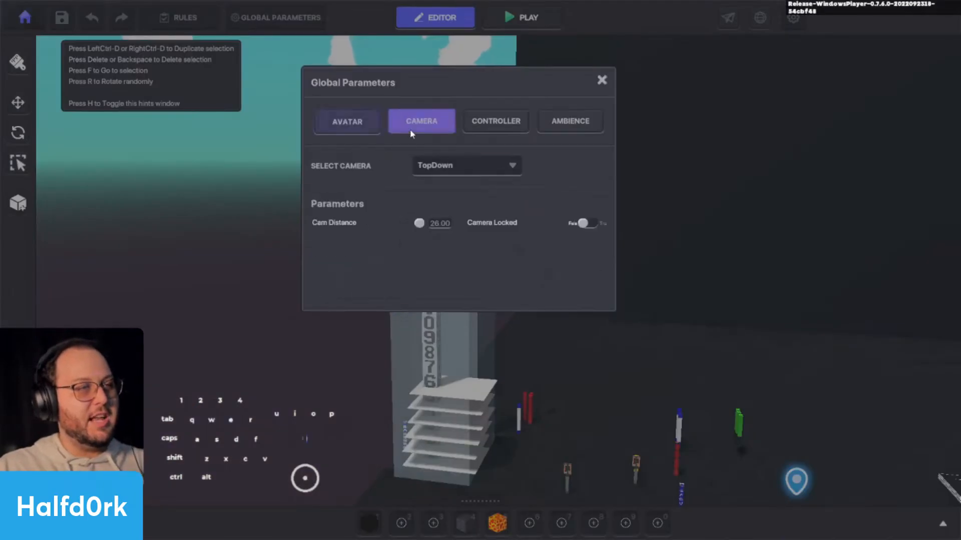
left_click(480, 168)
left_click(443, 184)
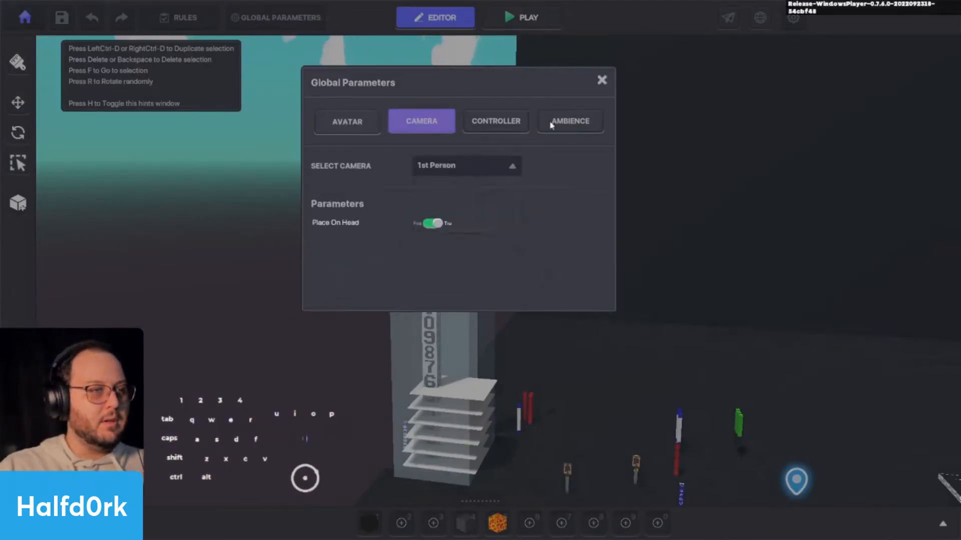
left_click(603, 79)
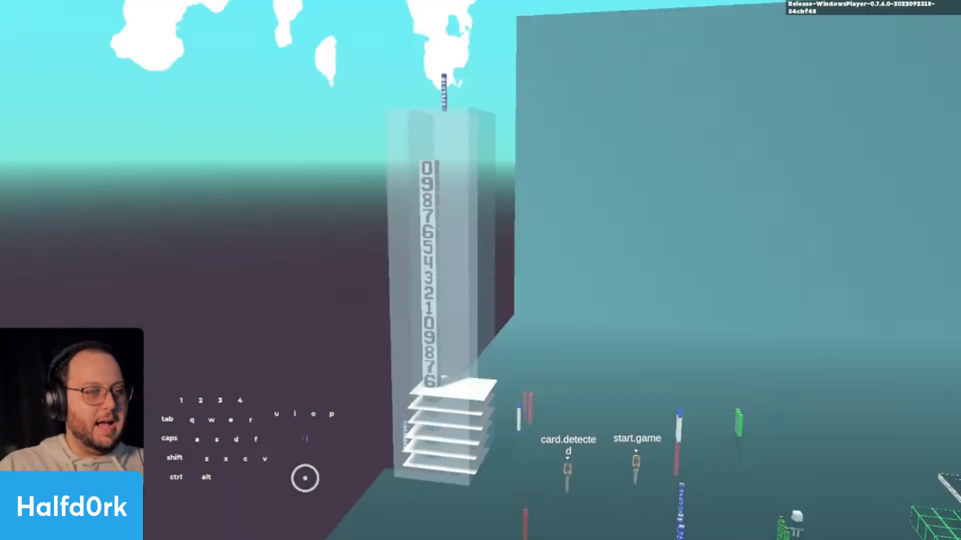
Walk through the scene in play mode to examine the numbered tower, its platforms and the surrounding spawner pillars.
key("a")
key("w")
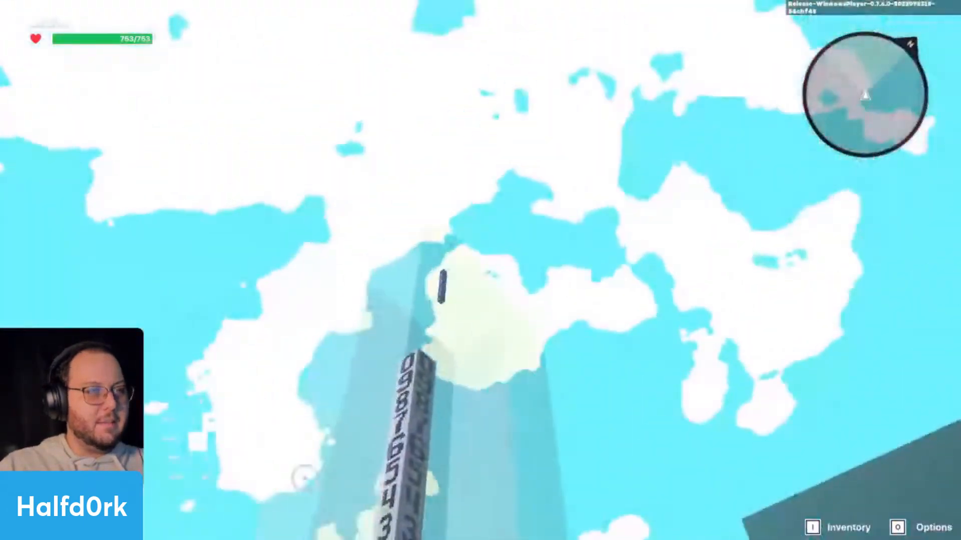
key("s")
key("d")
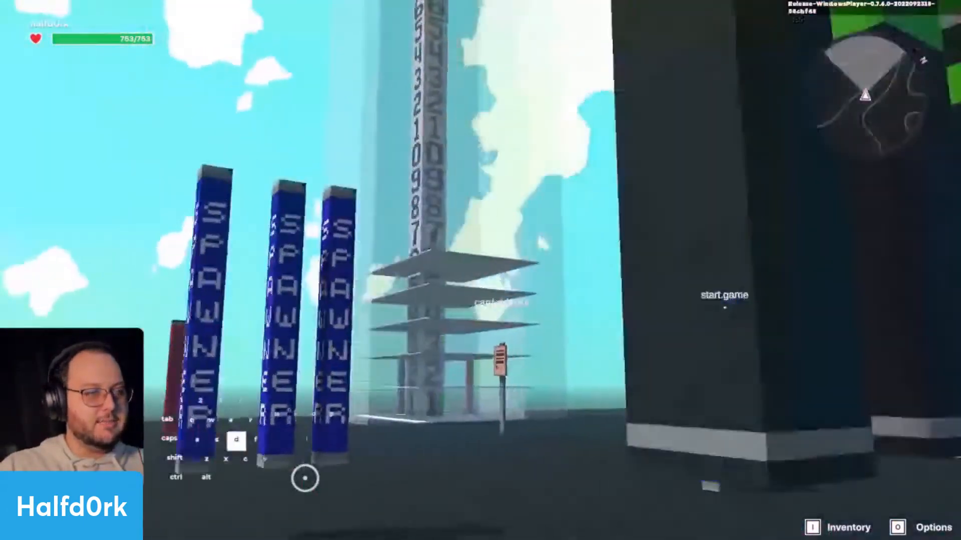
key("w")
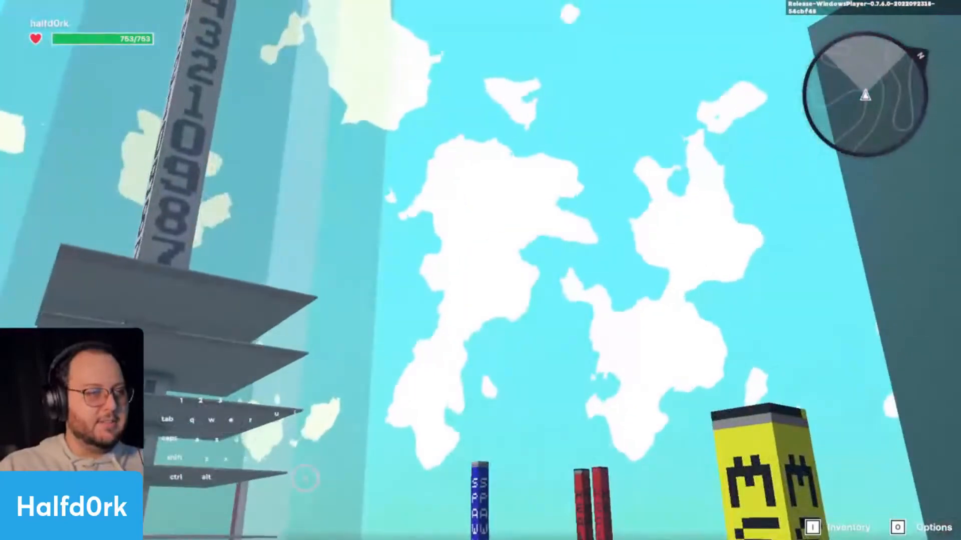
key("d")
key("s")
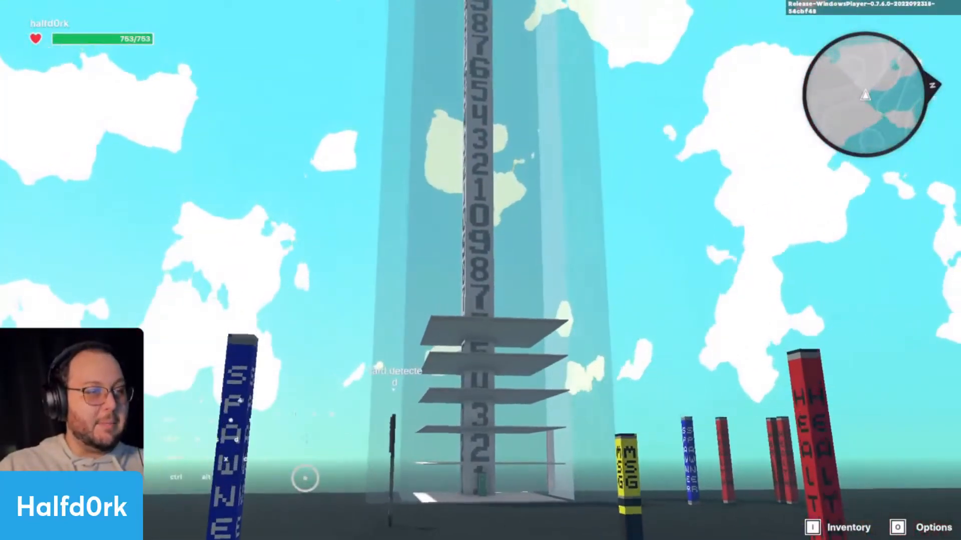
Approach the card.detected sign and advance the TCG dialog to start a new turn.
key("w")
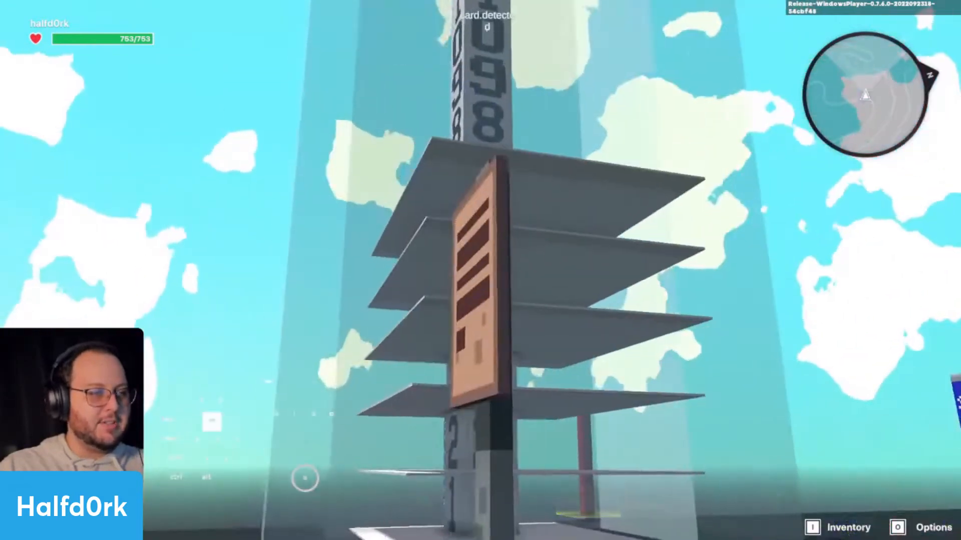
left_click(387, 441)
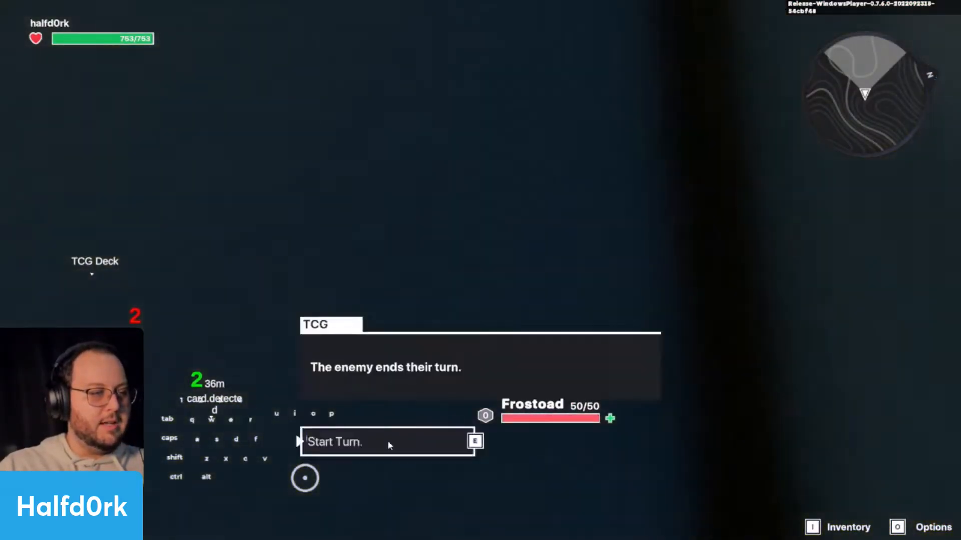
left_click(388, 444)
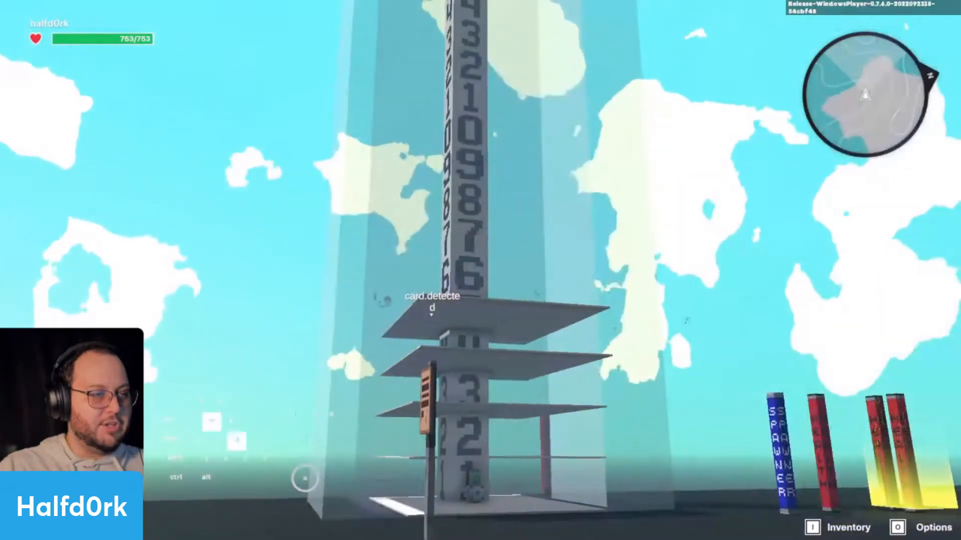
Walk back and forth around the numbered tower to examine its height, stacked platforms and the card.detected sign.
key("w")
key("s")
key("s")
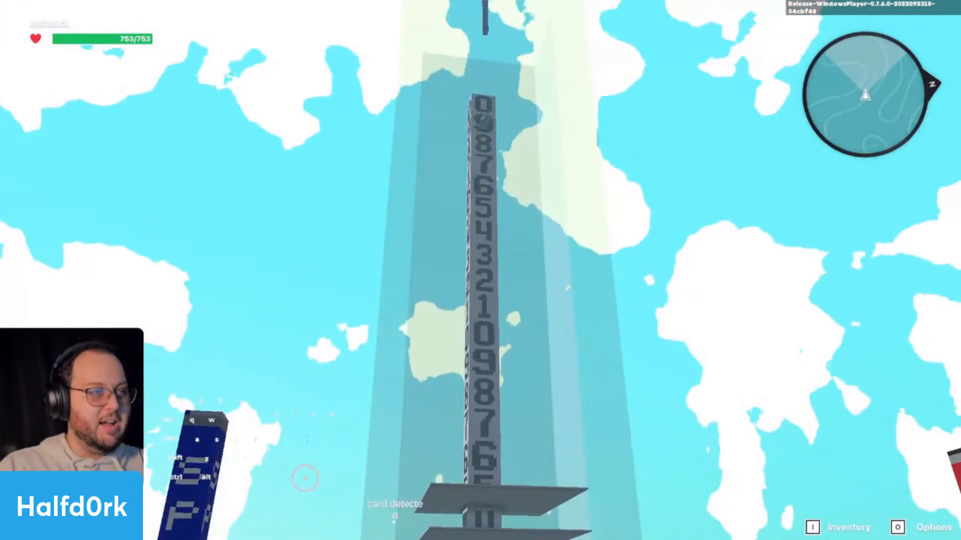
key("s")
key("d")
key("w")
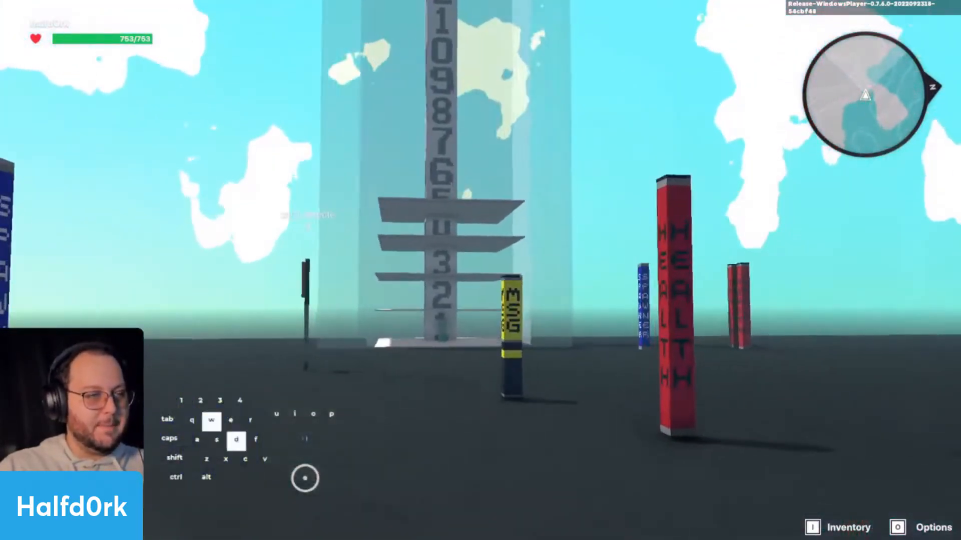
key("a")
key("w")
key("w")
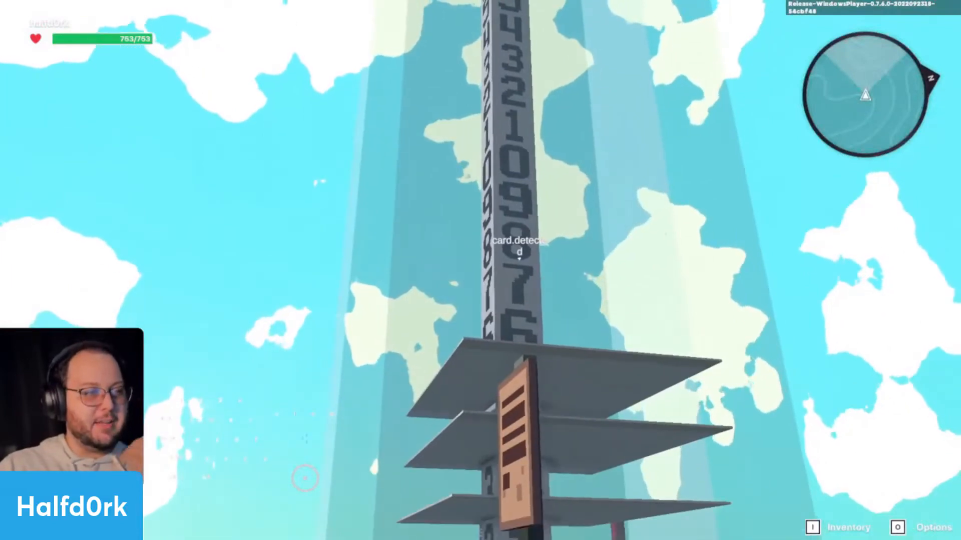
key("s")
key("d")
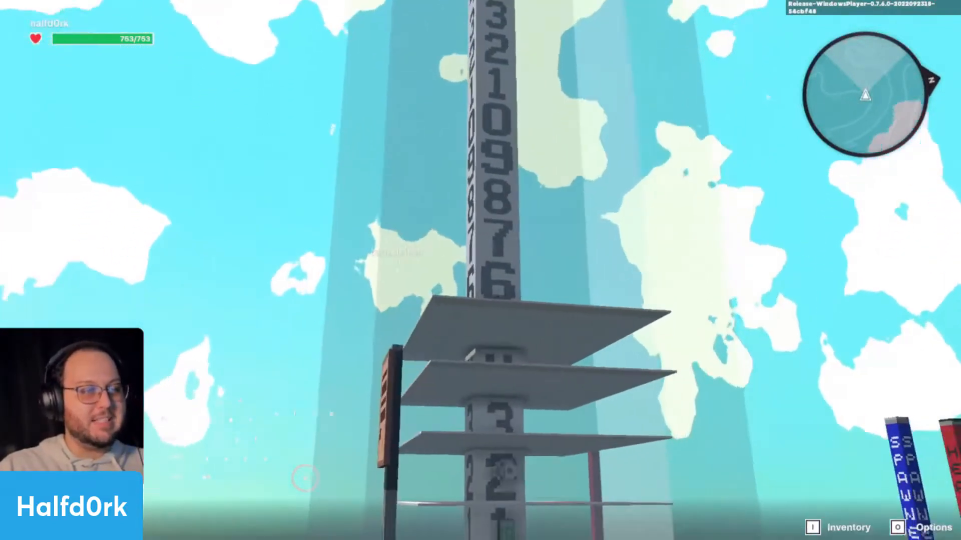
End the turn in the TCG dialog and continue past the enemy's turn.
key("w")
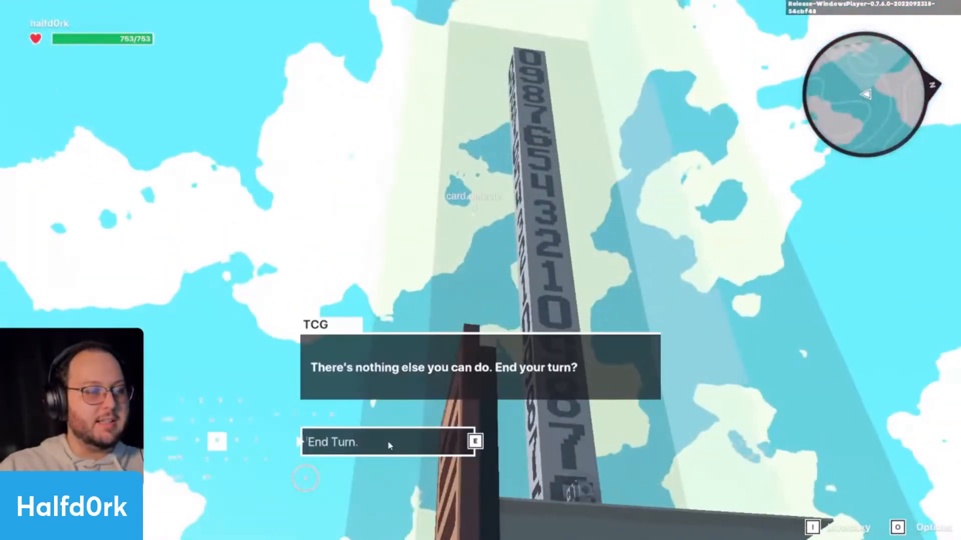
left_click(390, 445)
left_click(390, 445)
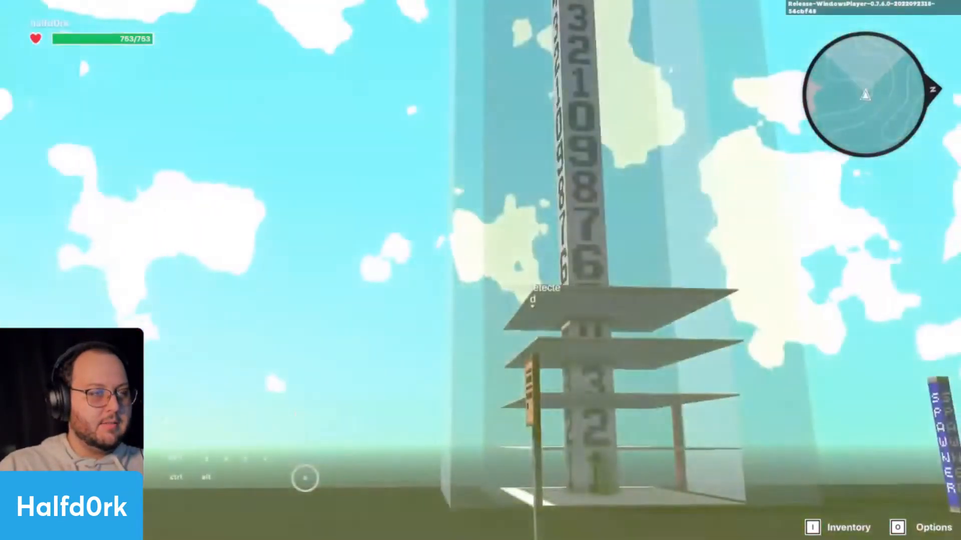
Circle the numbered tower past the health pillars to view the column from other sides.
key("w")
key("d")
key("a")
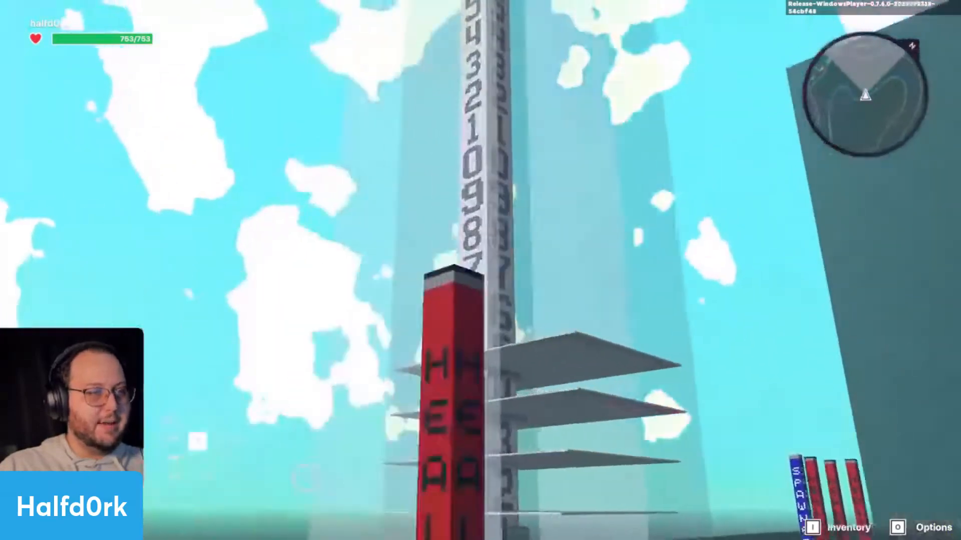
key("s")
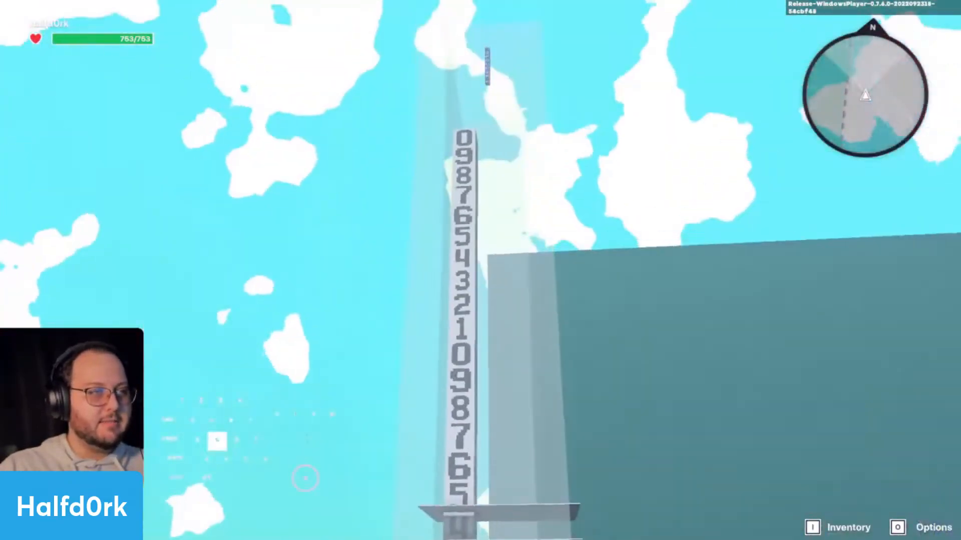
key("w")
key("d")
key("d")
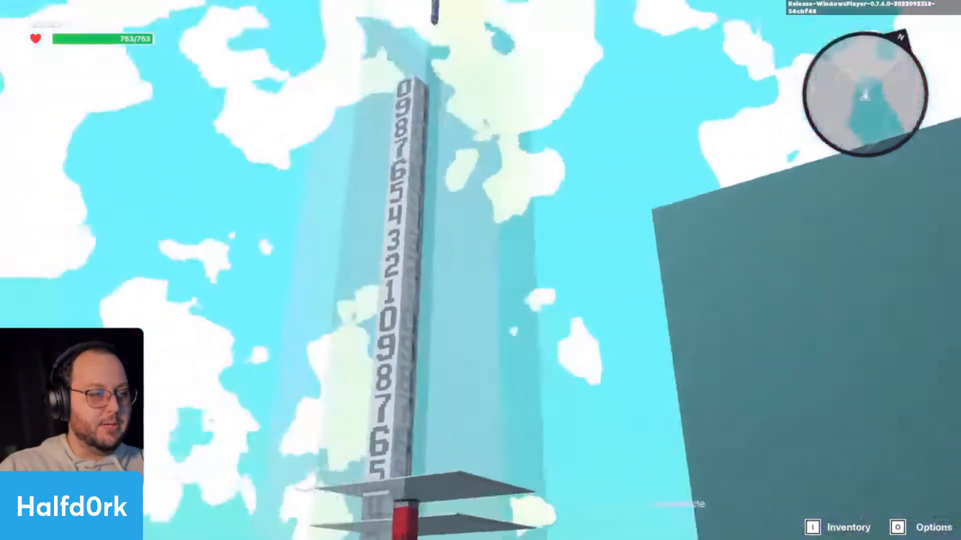
Walk and jump around the numbered tower to view the column and its stacked platforms from other sides.
key("w")
key("d")
key("space")
key("s")
key("space")
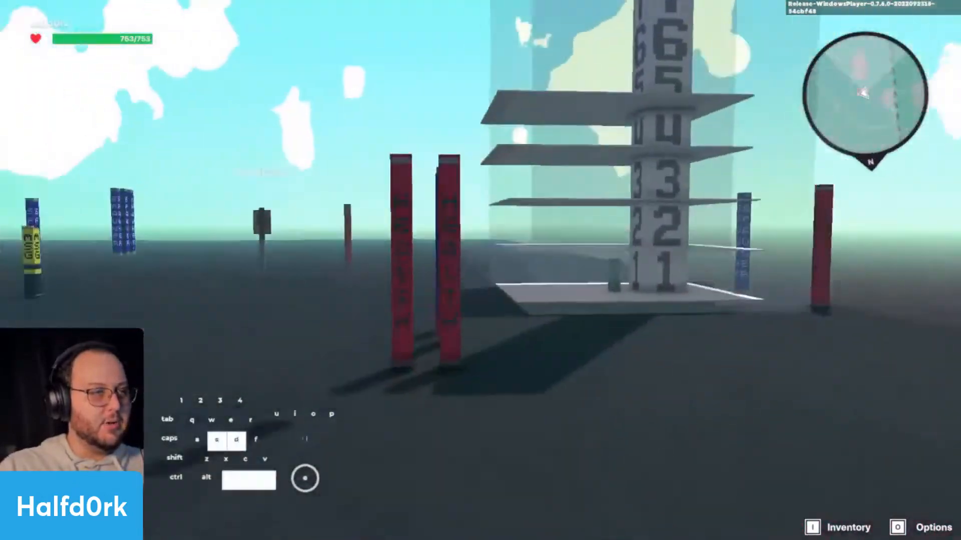
Return to the card.detected sign beside the tower and end the turn in the TCG dialog.
key("a")
key("space")
key("w")
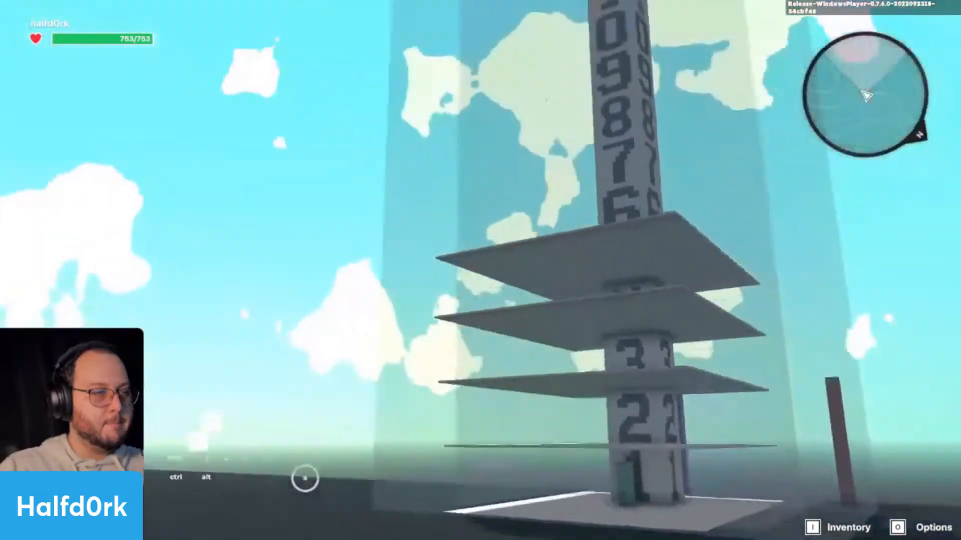
key("e")
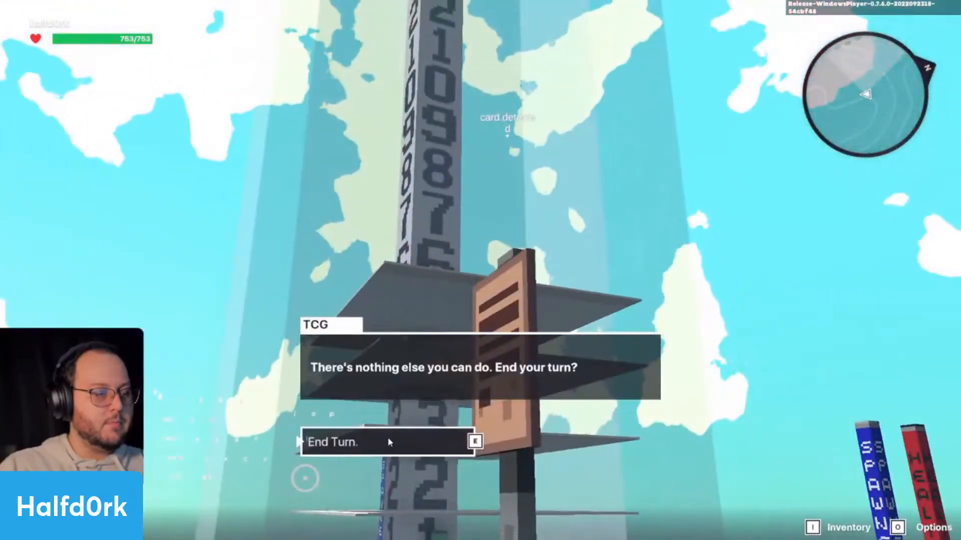
left_click(389, 440)
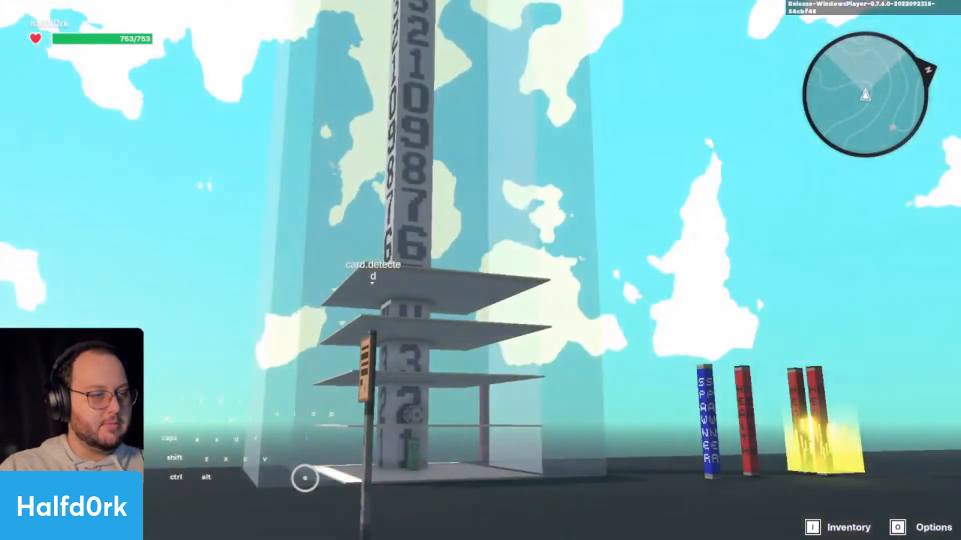
Inspect the numbered column and green detector pillar under the tower's platforms, and return to the card.detected sign.
key("w")
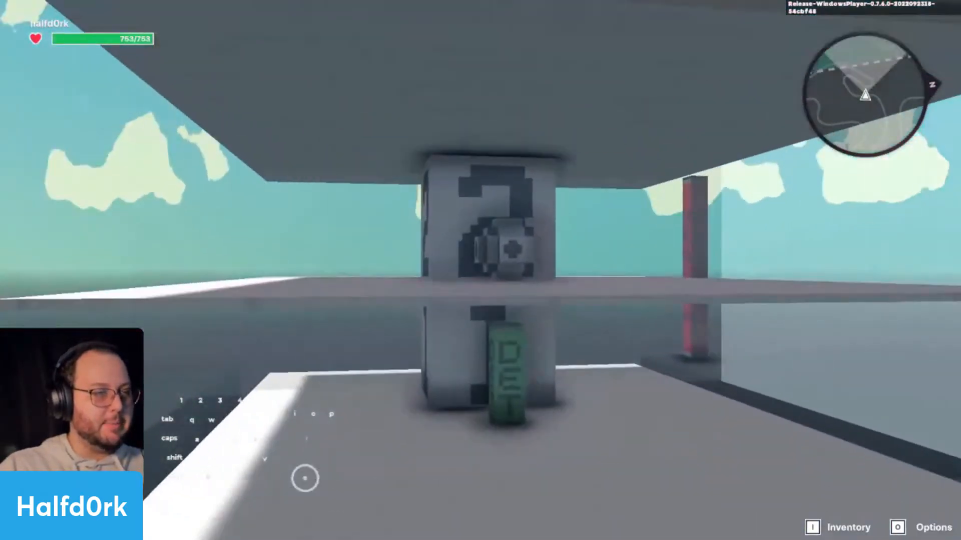
key("s")
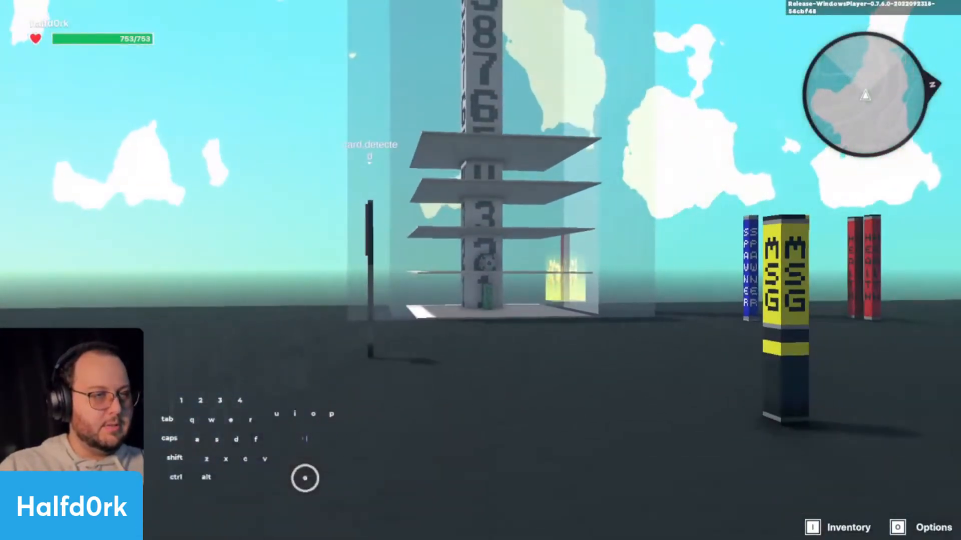
key("a")
key("w")
key("a")
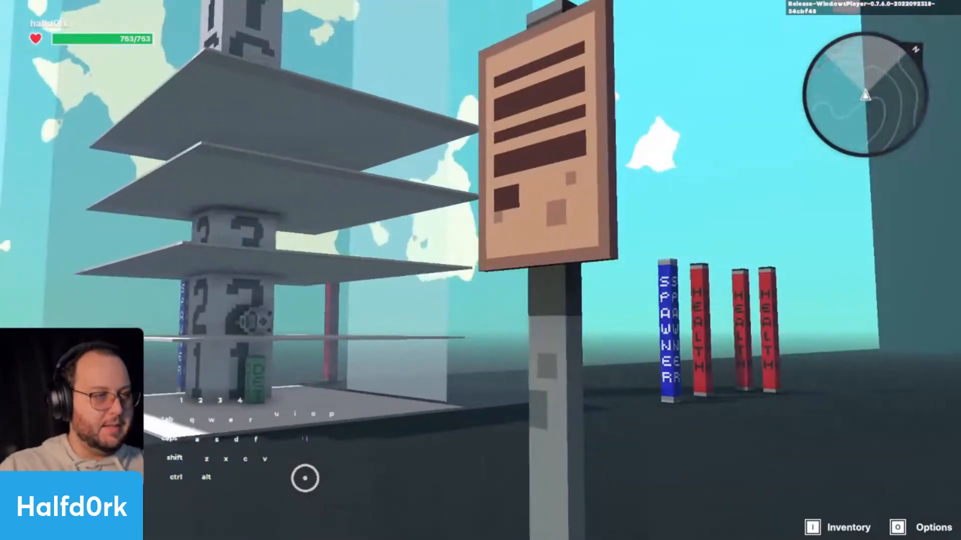
Interact with the card.detected sign and continue through the TCG dialog past the Frostoad's Snowball attack.
key("e")
left_click(388, 442)
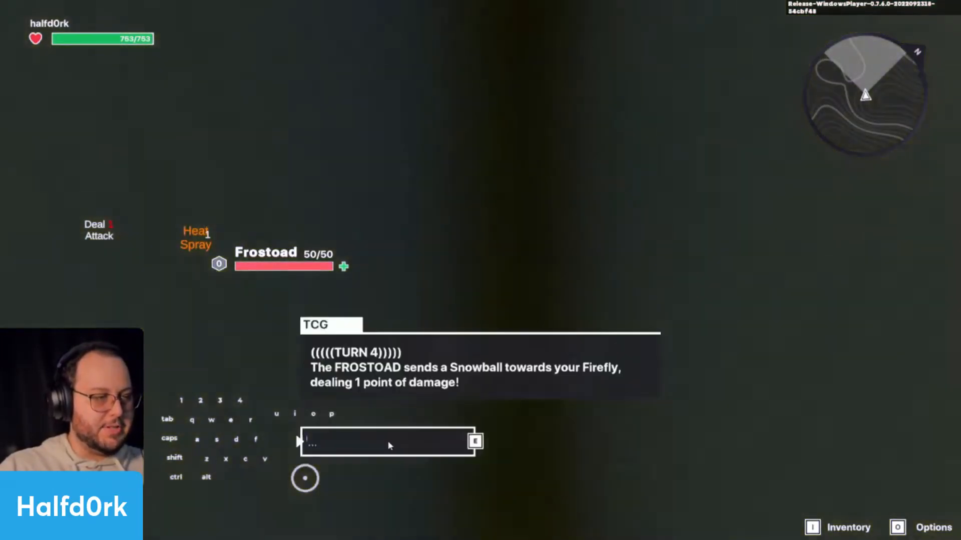
left_click(389, 443)
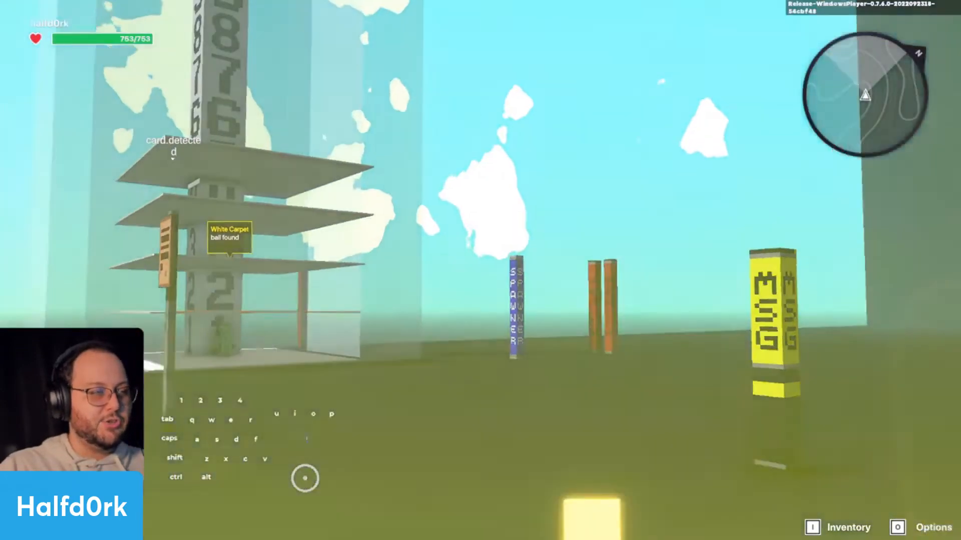
Run to the base of the numbered tower and examine the column and the object beside its detector pillar.
key("w")
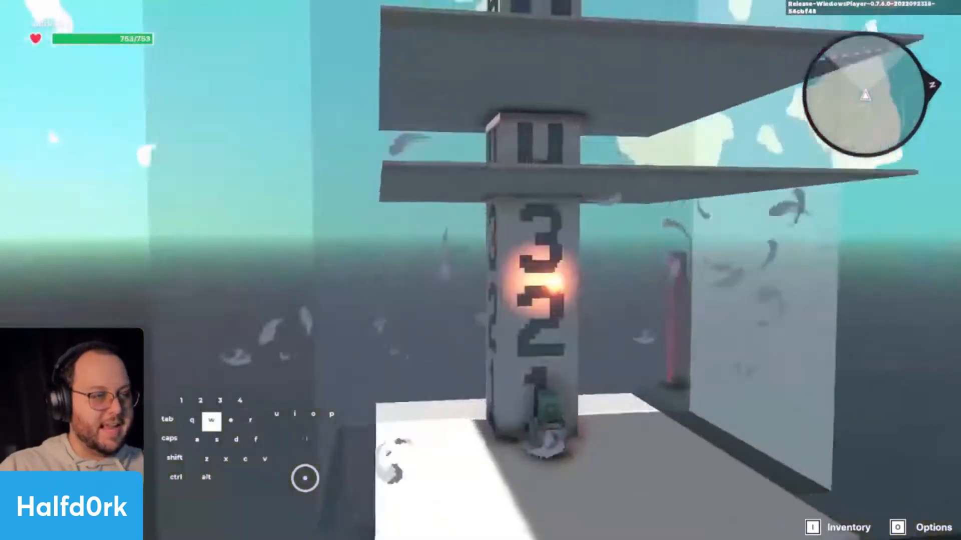
key("a")
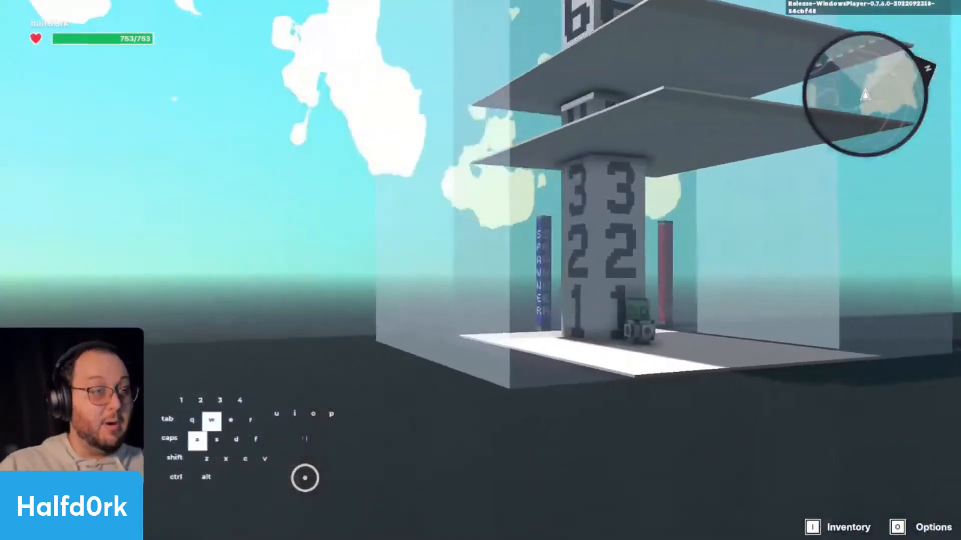
key("w")
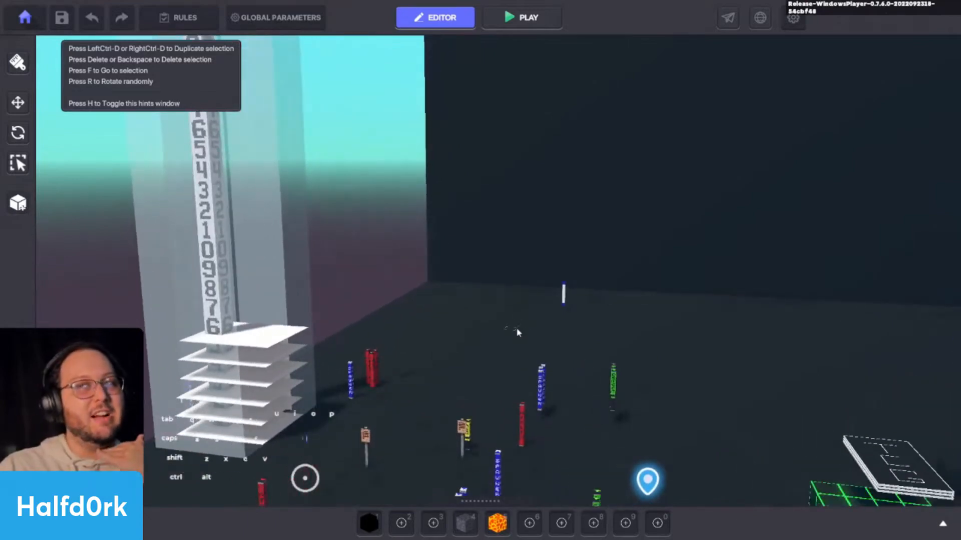
In the editor, approach the tower and select its top White Carpet platform to view its properties.
middle_click_drag(520, 390, 561, 362)
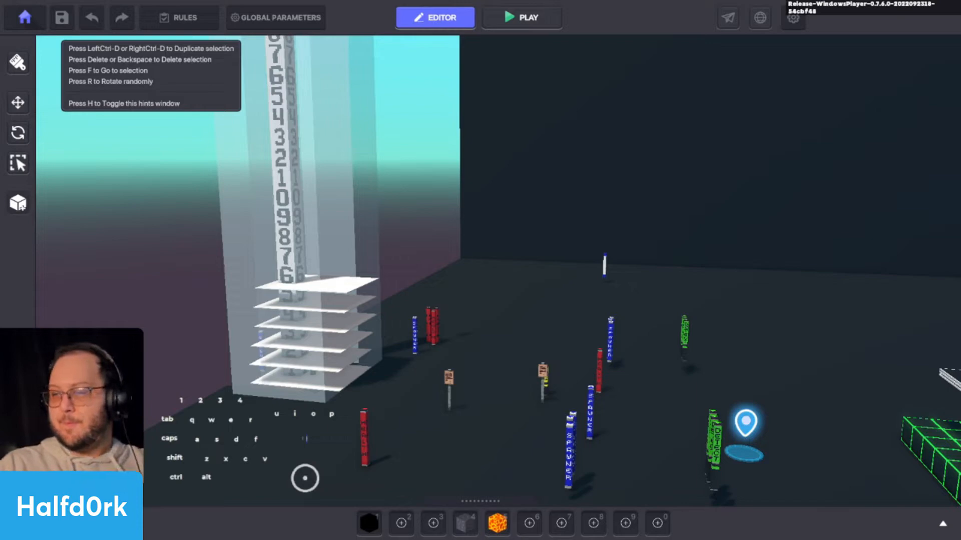
key("shift+w")
left_click_drag(620, 330, 517, 342, "alt")
key("c")
key("shift+w")
key("shift+a")
key("shift+w")
key("shift+a")
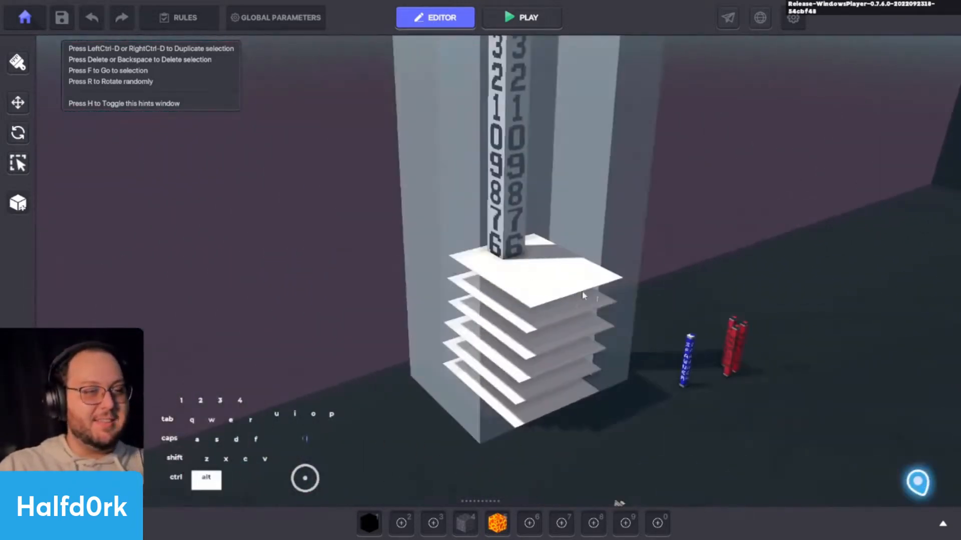
scroll(583, 295, "down", 3)
left_click(527, 261)
key("s")
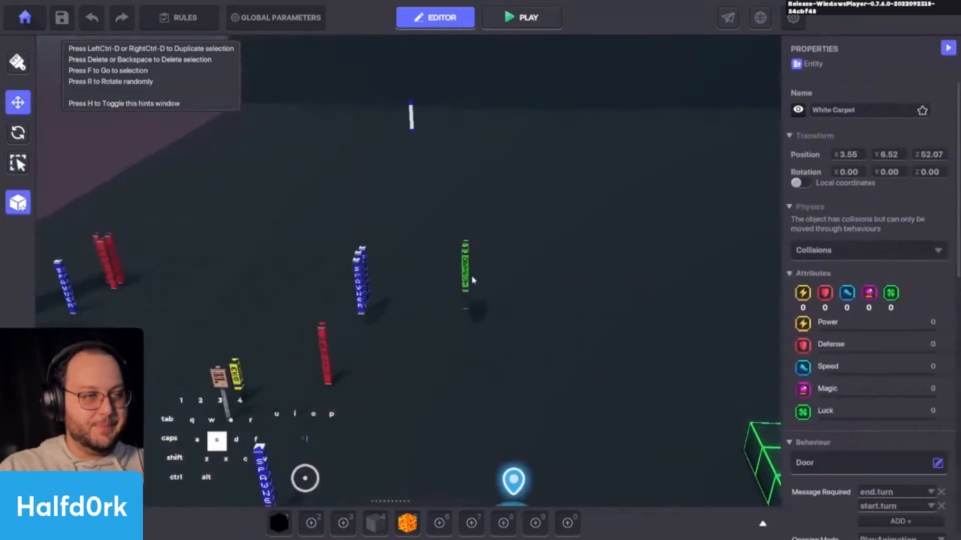
Select the !Lamp Spawner standing behind the fire card in the card table area.
key("shift+s")
key("shift+d")
left_click(500, 274)
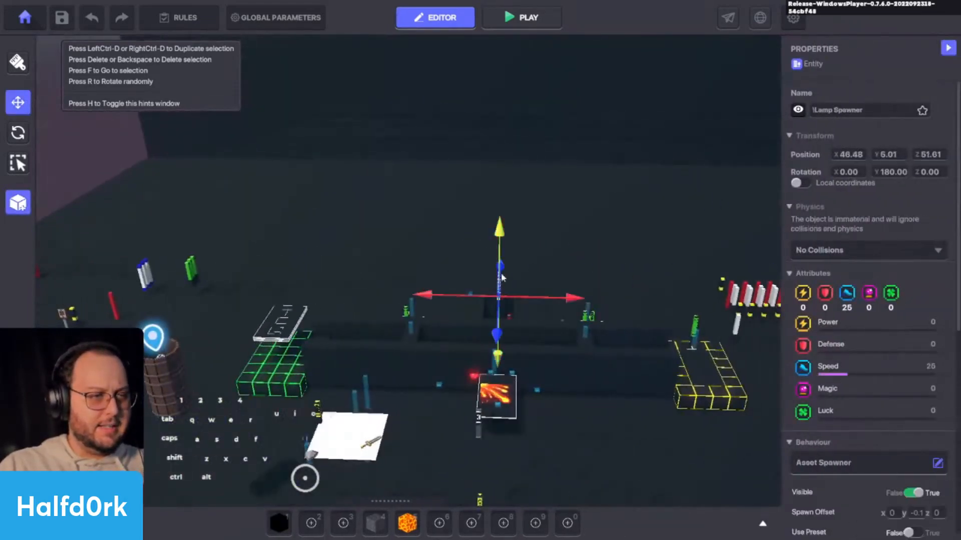
Change the experience's global camera from 1st Person to a third-person view.
left_click(294, 19)
left_click(443, 119)
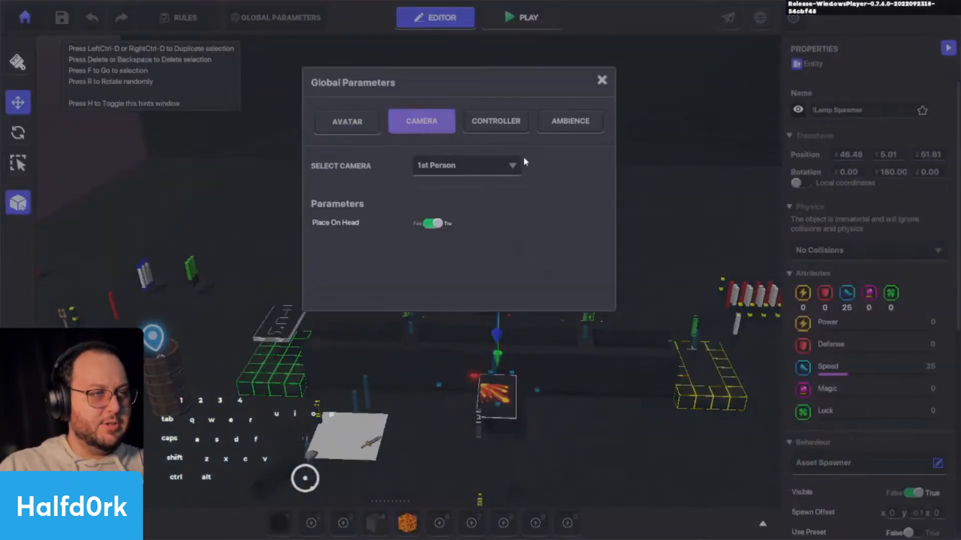
left_click(461, 197)
left_click(602, 81)
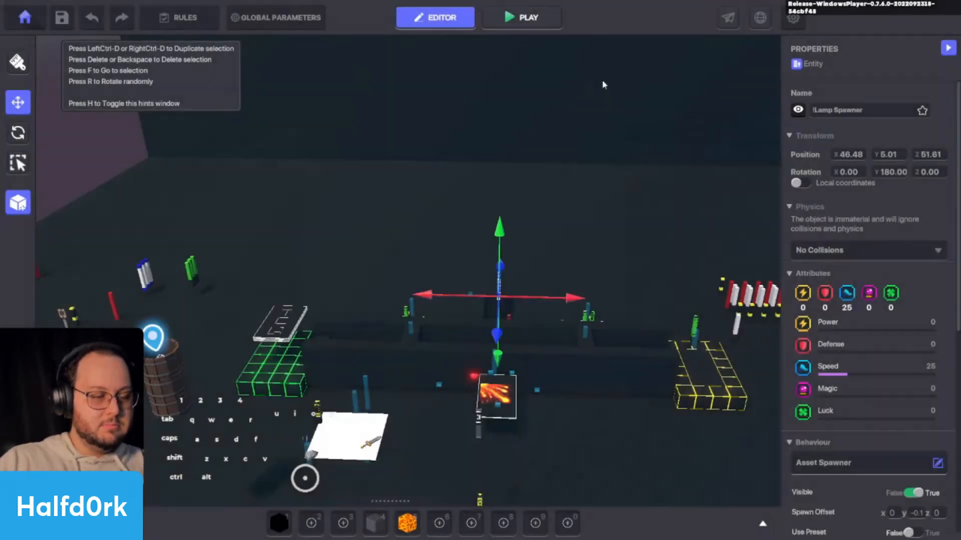
Move the selected !Lamp Spawner toward the tower to position X 18.00, Z 51.50.
left_click_drag(518, 299, 310, 270)
key("f")
left_click_drag(543, 327, 594, 333)
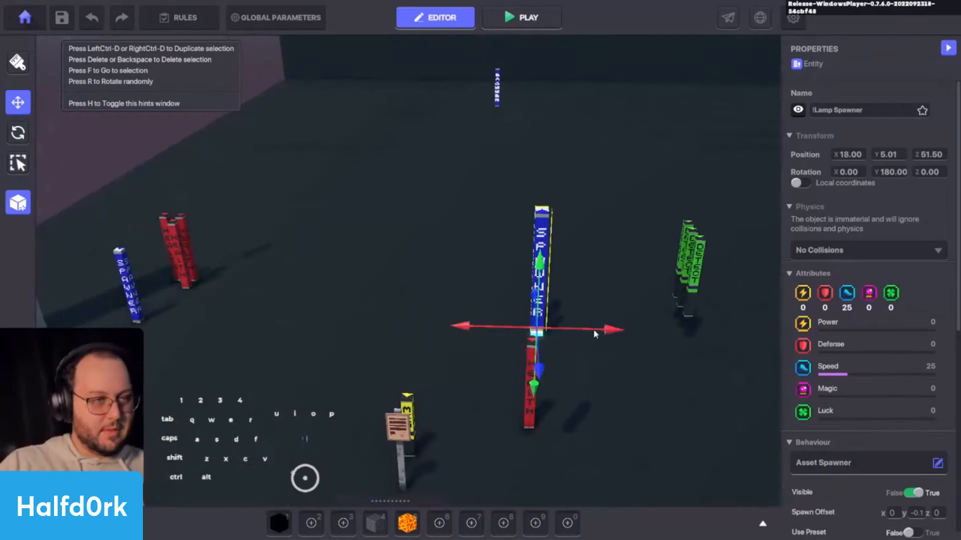
key("shift+s")
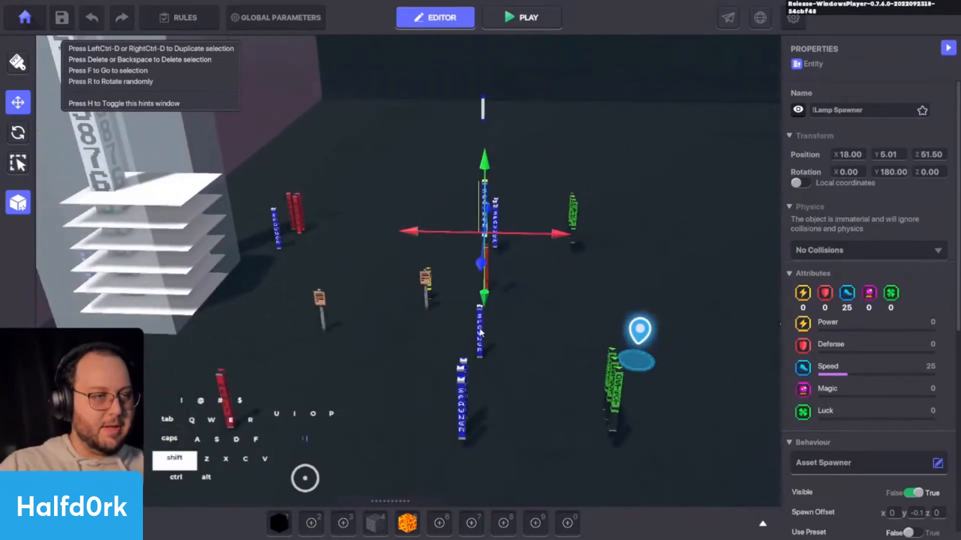
Add the spawner near the card.detected sign to the selection and give both spawners a Toggle Behaviour component.
left_click(480, 330, "shift")
left_click_drag(543, 293, 436, 318, "shift")
scroll(448, 296, "down", 2)
scroll(849, 441, "down", 5)
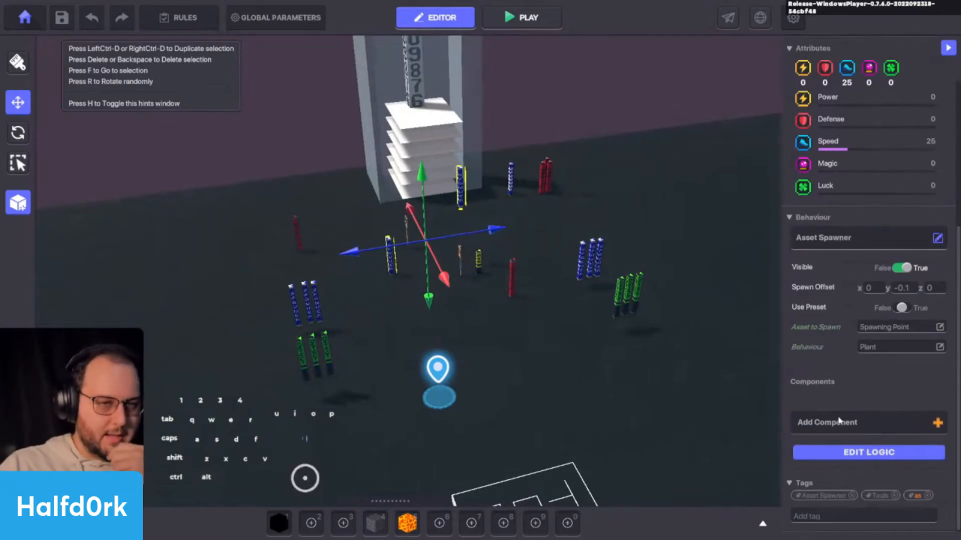
left_click(840, 422)
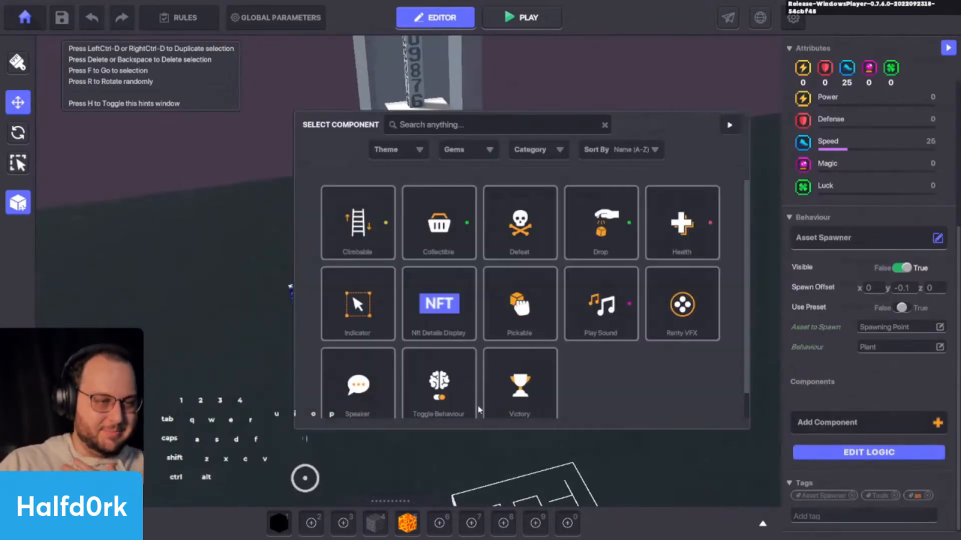
left_click(461, 401)
scroll(914, 400, "down", 2)
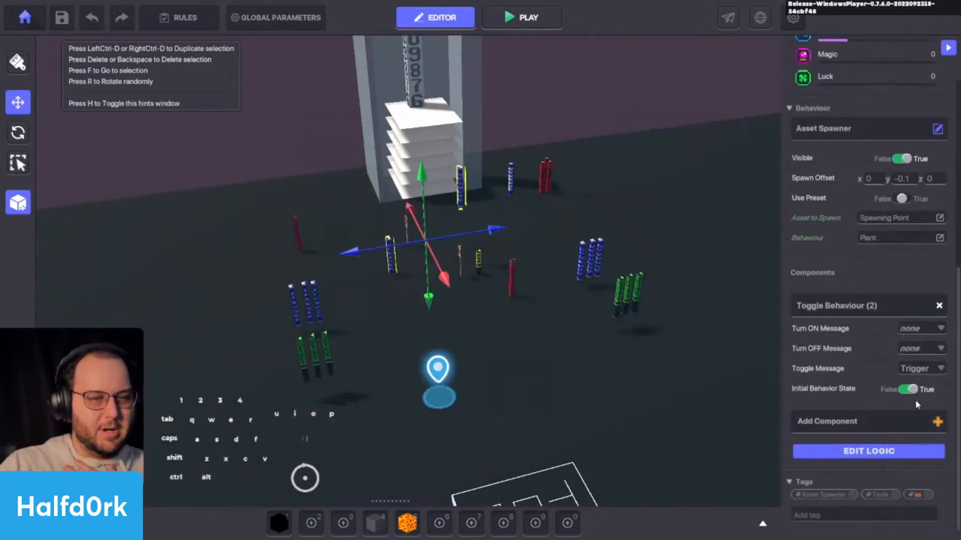
Set Initial Behavior State to False on the Checkpoint Start spawner near the card.detected sign.
left_click(390, 257)
scroll(871, 300, "down", 5)
left_click(912, 344)
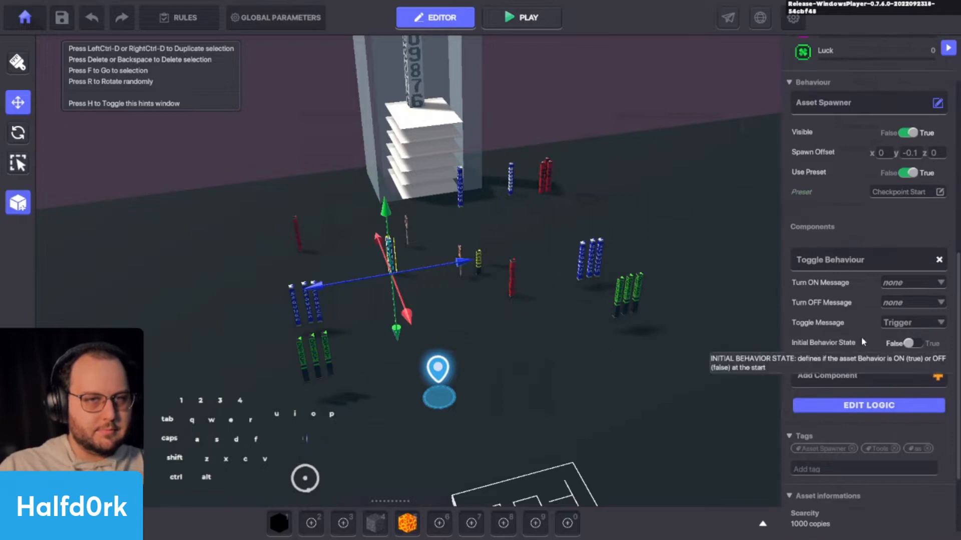
Playtest the experience, walk to the card.detected sign, end the turn and continue past the enemy's turn.
key("p")
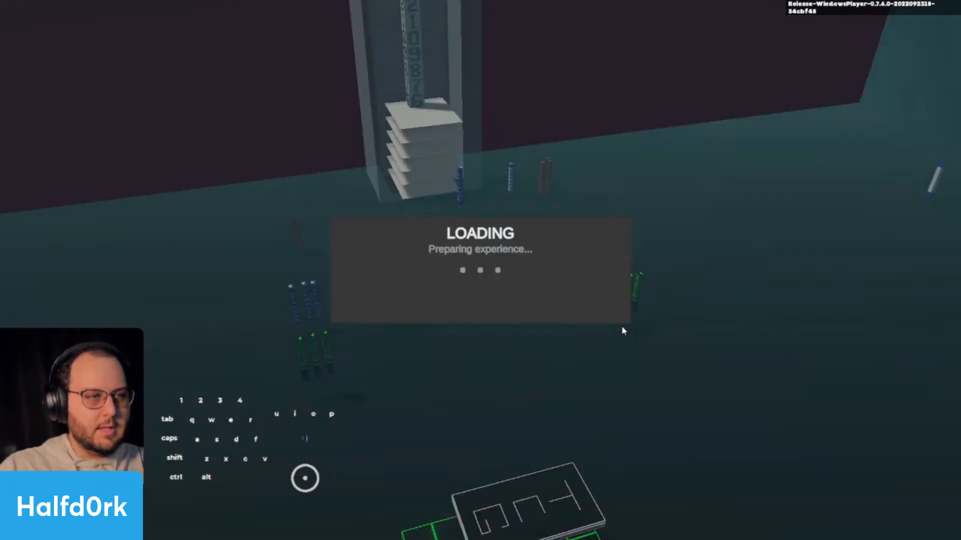
key("w")
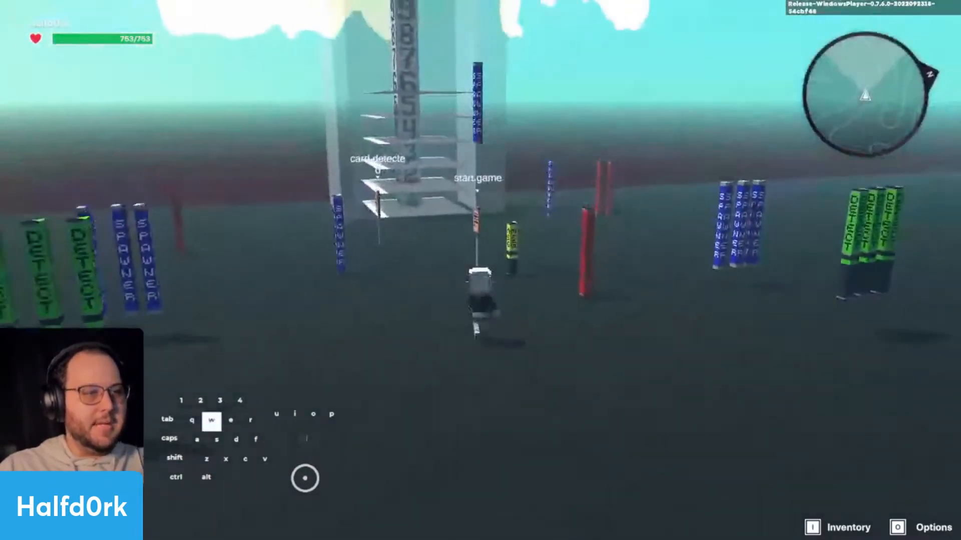
key("a")
key("w")
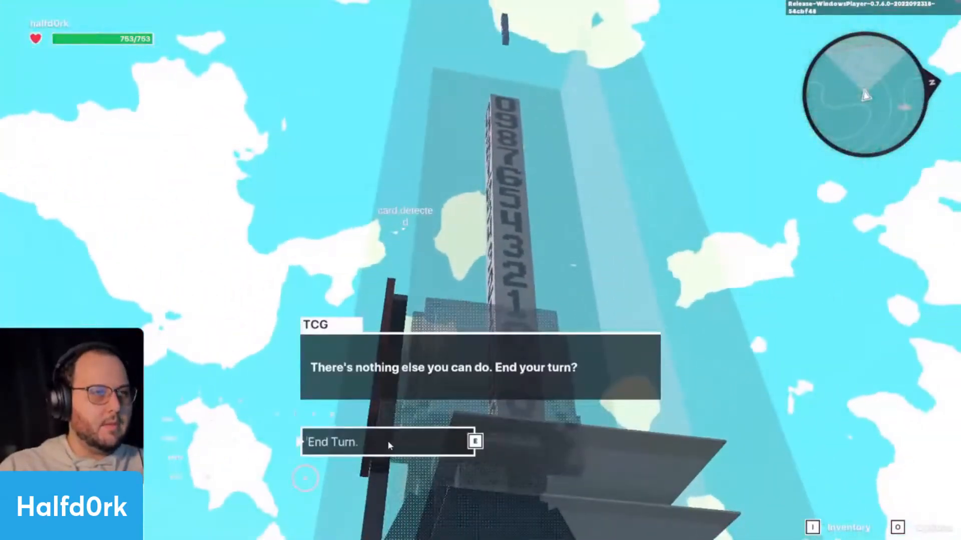
left_click(387, 442)
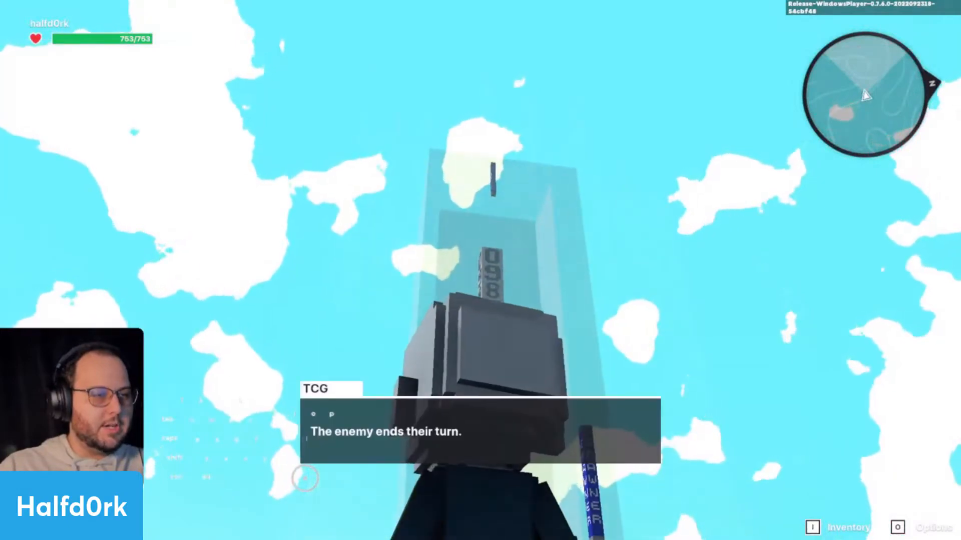
left_click(392, 444)
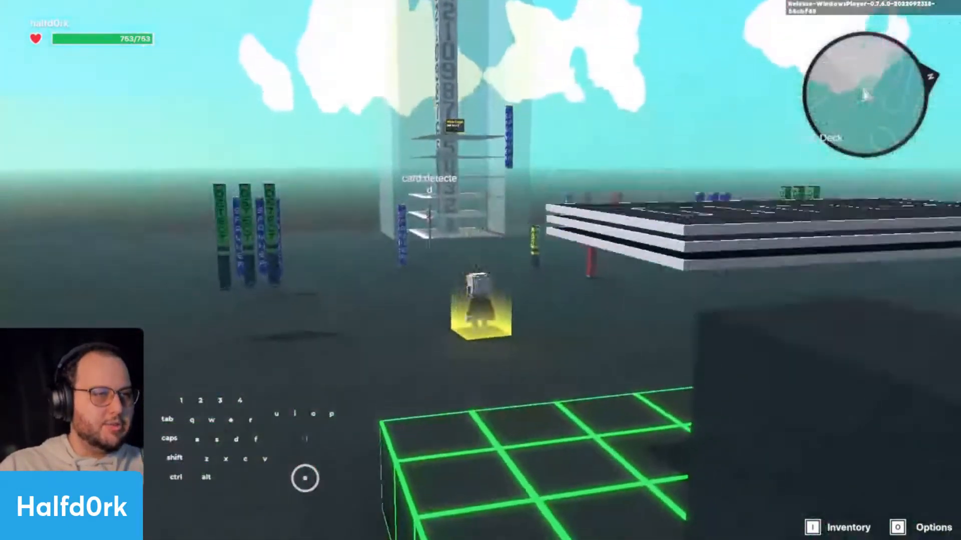
Walk between the tower, the spawner pillars and the TCG Deck to examine the setup, and return to the editor.
key("w")
key("a")
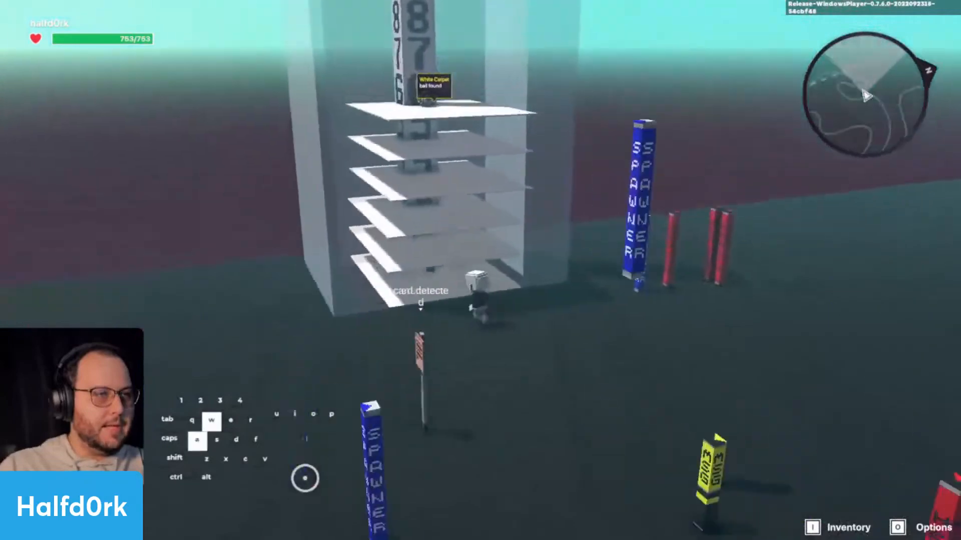
key("d")
key("s")
key("w")
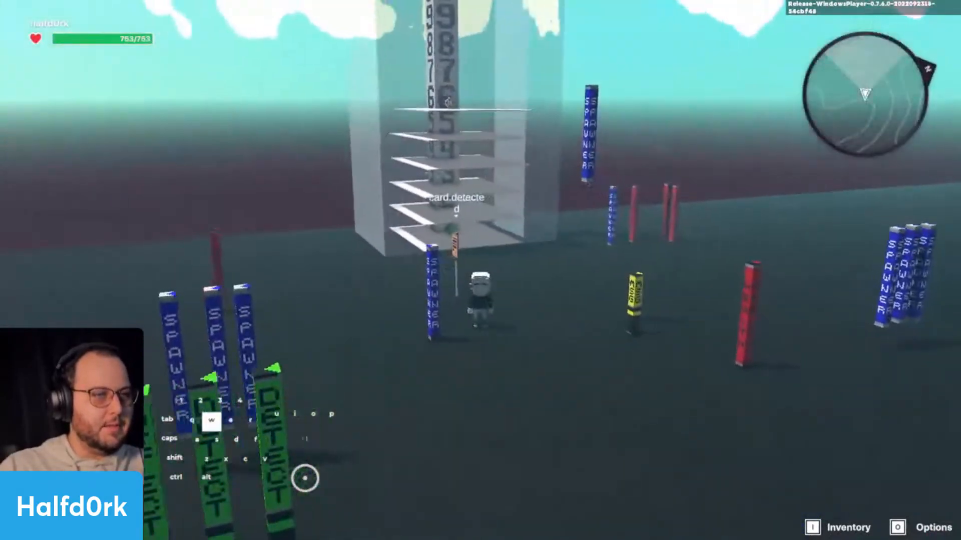
key("s")
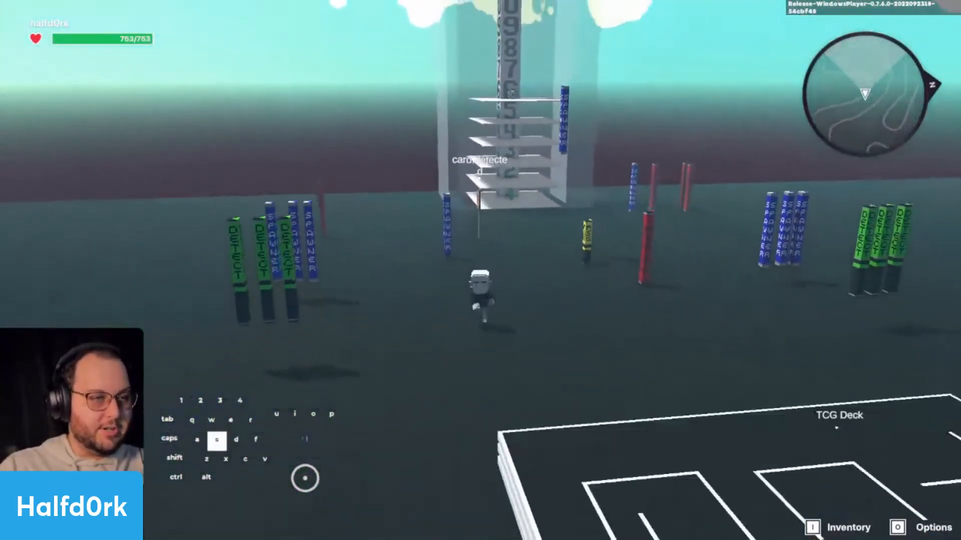
key("a")
key("d")
key("Escape")
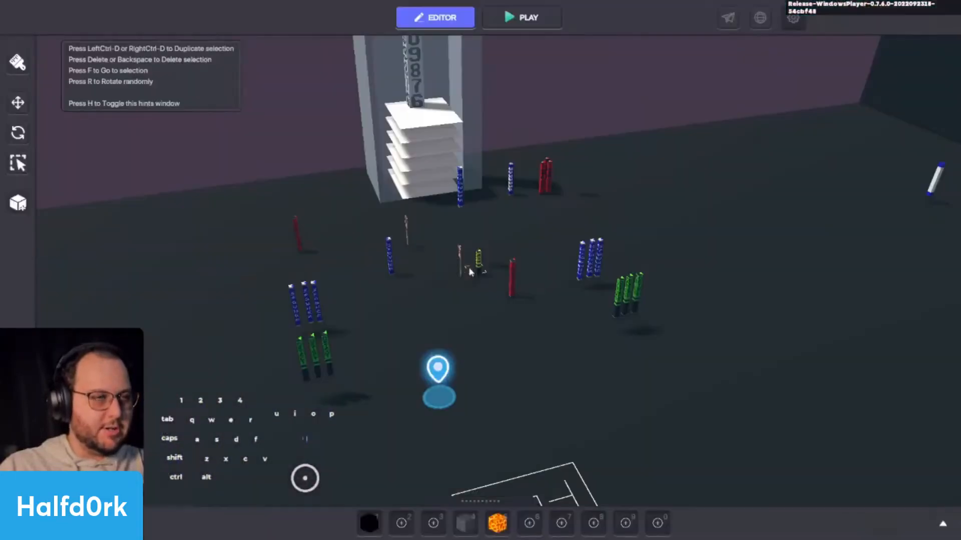
Open the logic of the Checkpoint Start spawner near the card.detected sign and remove its Toggle Behaviour component.
left_click(392, 256)
key("f")
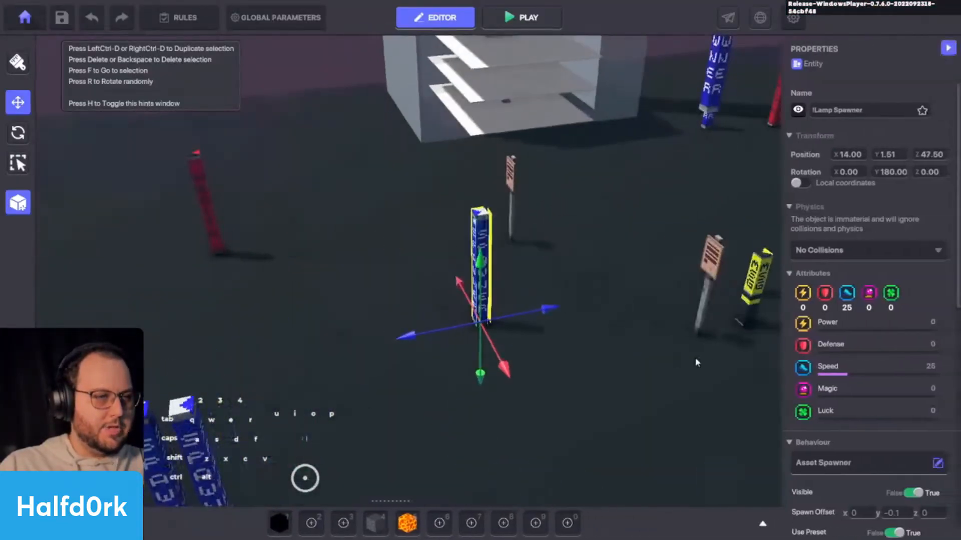
scroll(878, 412, "down", 5)
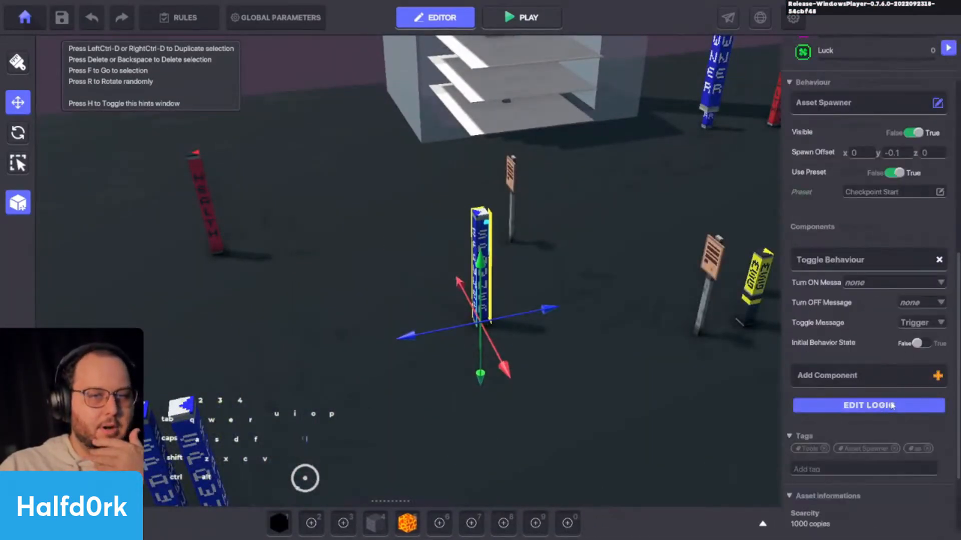
left_click(890, 407)
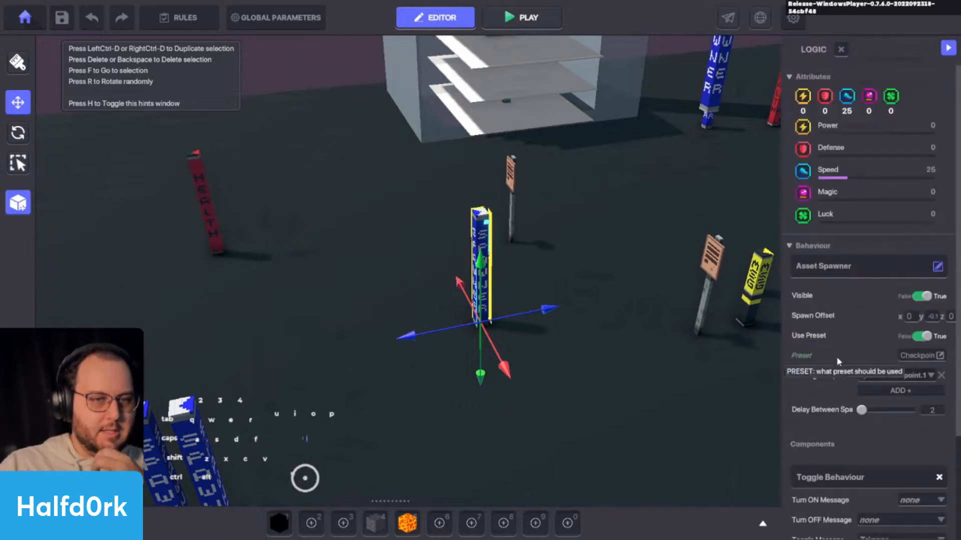
scroll(624, 431, "down", 3)
left_click_drag(594, 363, 471, 363)
Playtest the experience, walking to the card.detected sign and ending the turn.
left_click(522, 18)
key("a")
key("w")
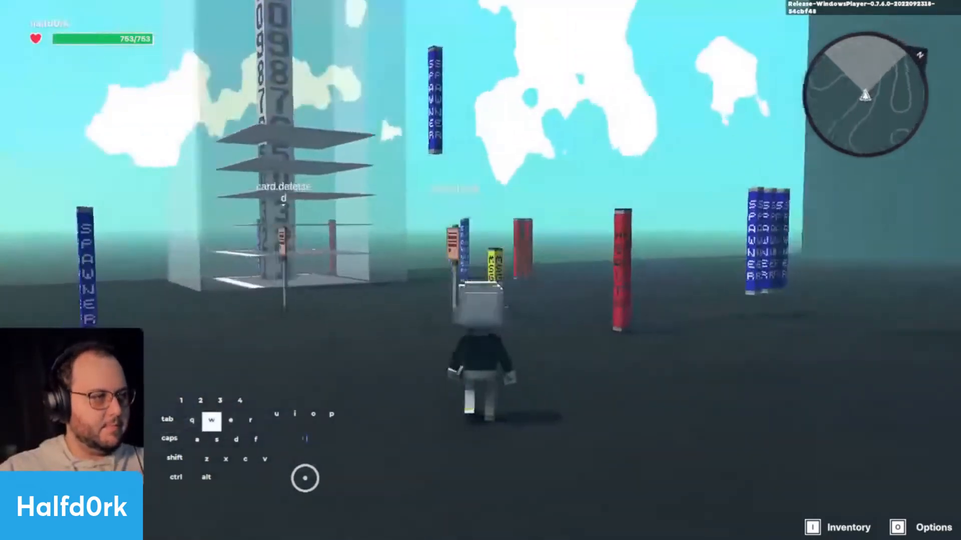
key("w")
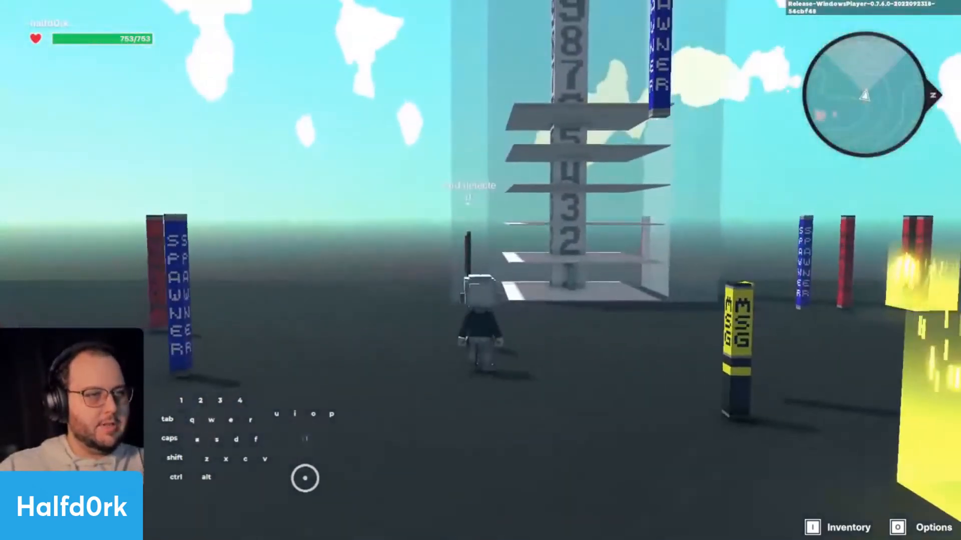
key("w")
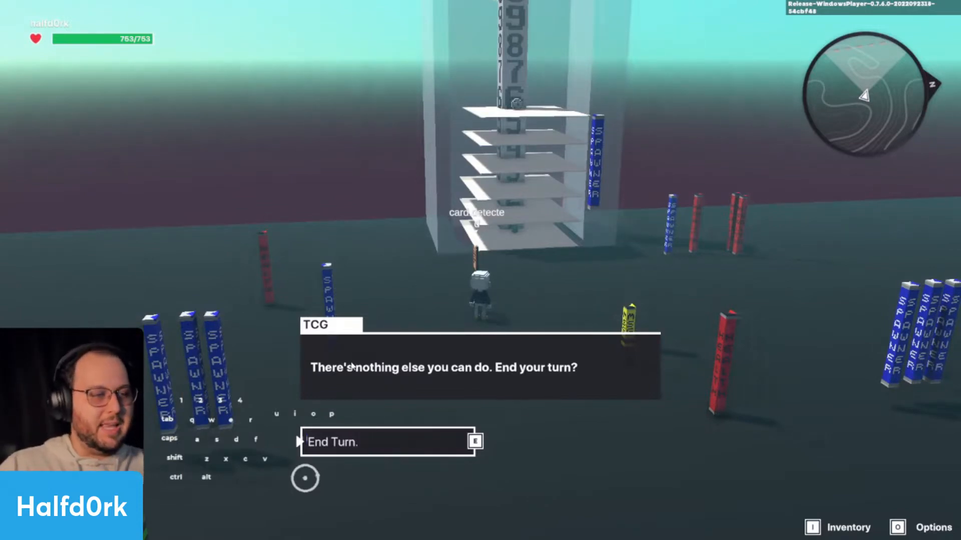
key("e")
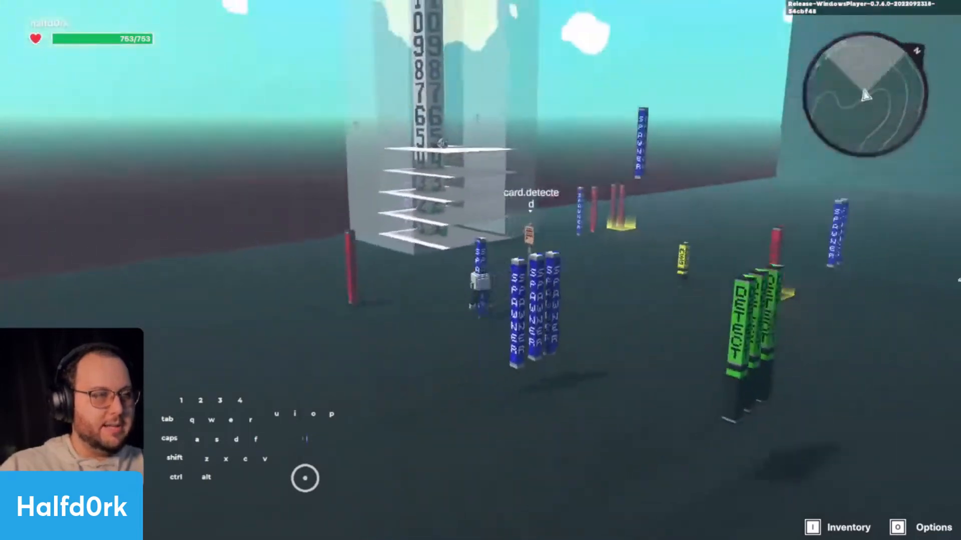
Walk around the spawners, end another turn at the card.detected sign, and return to the editor after the enemy's turn.
key("a")
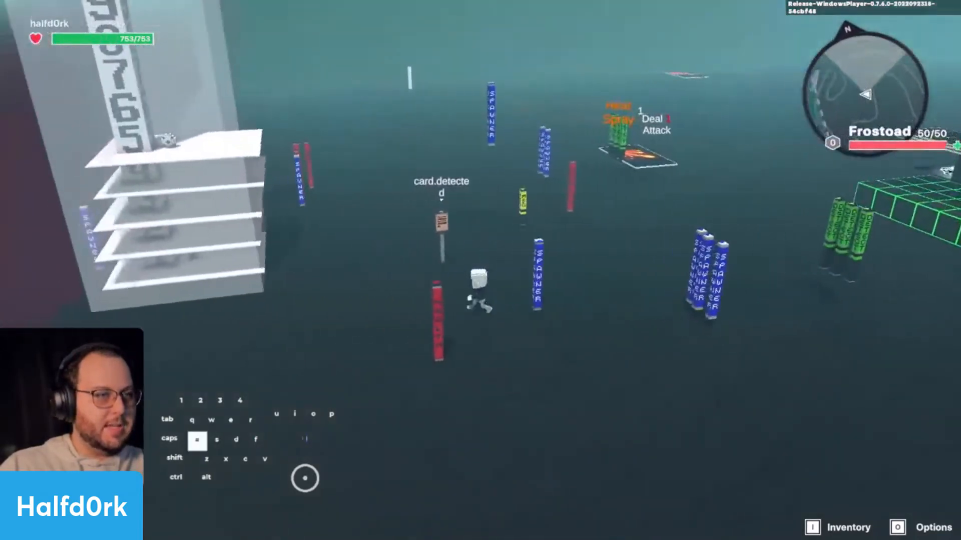
key("d")
key("a")
key("d")
key("w")
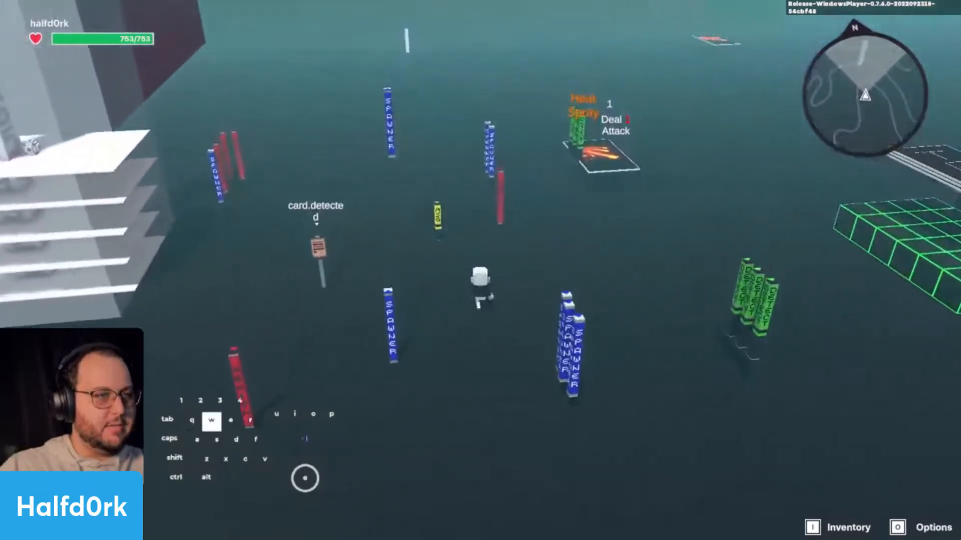
key("w")
key("e")
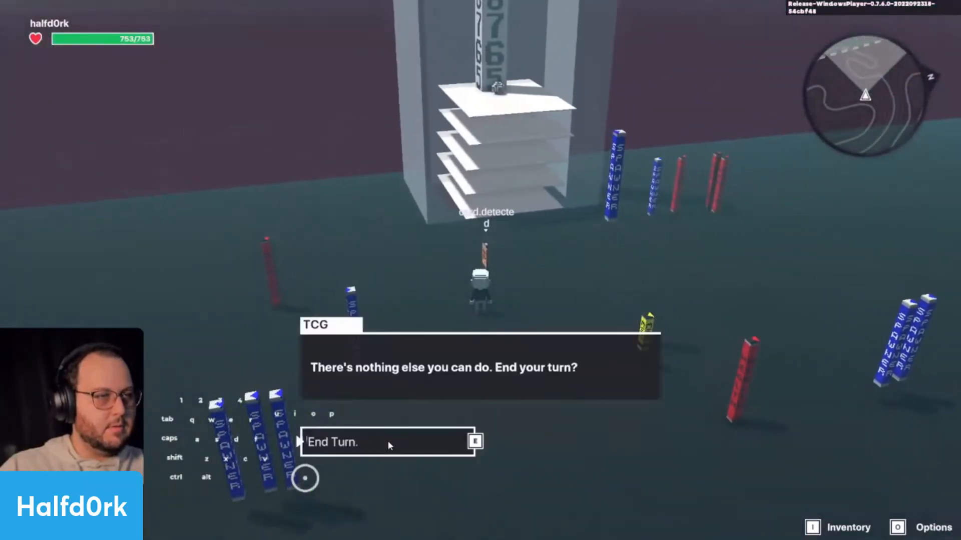
key("e")
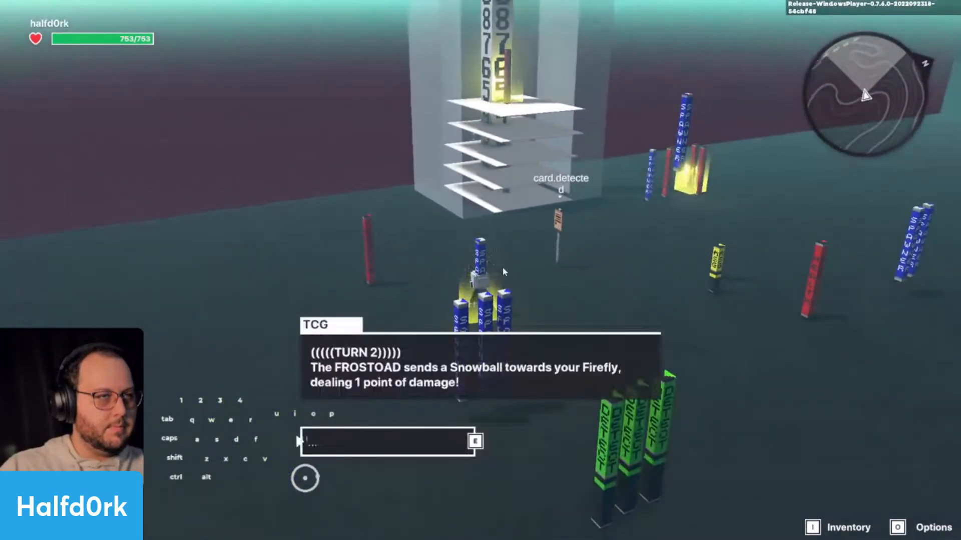
key("e")
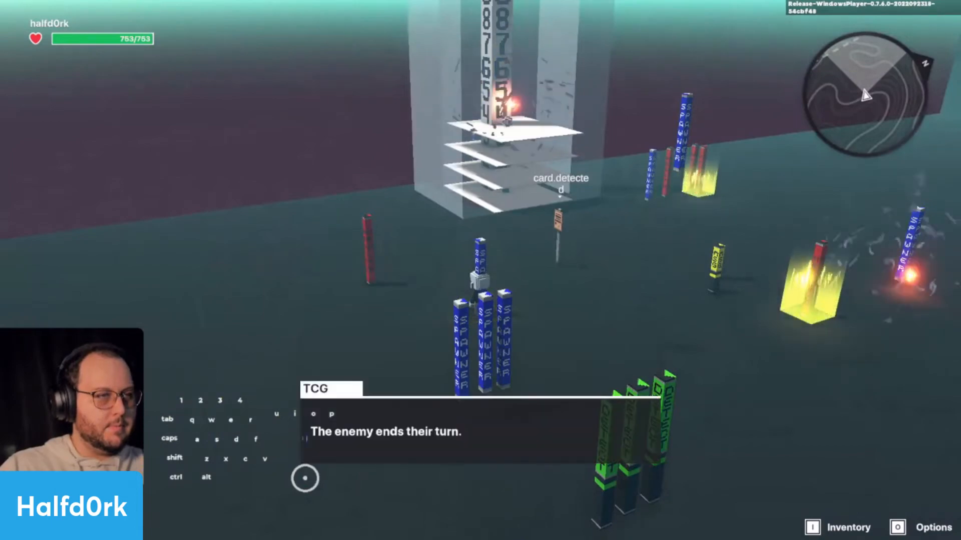
key("d")
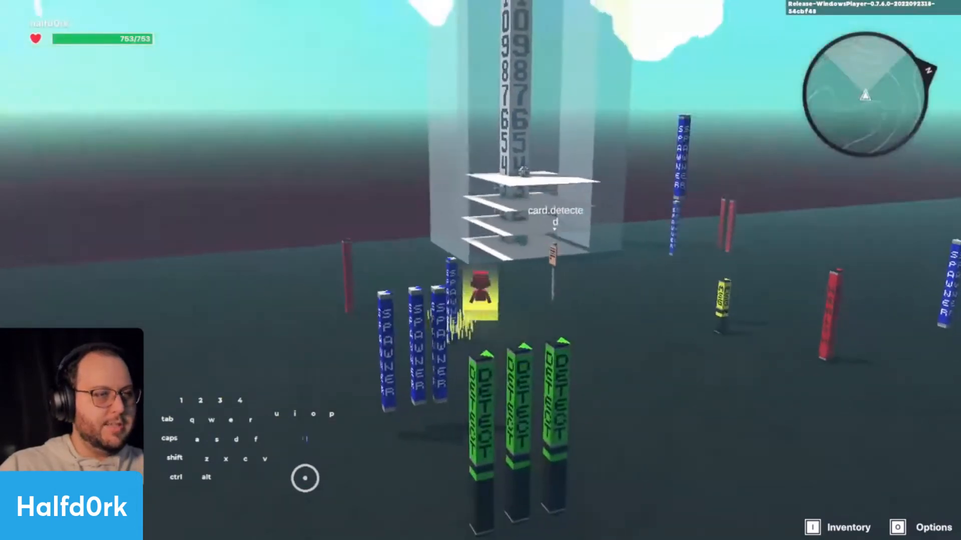
key("Tab")
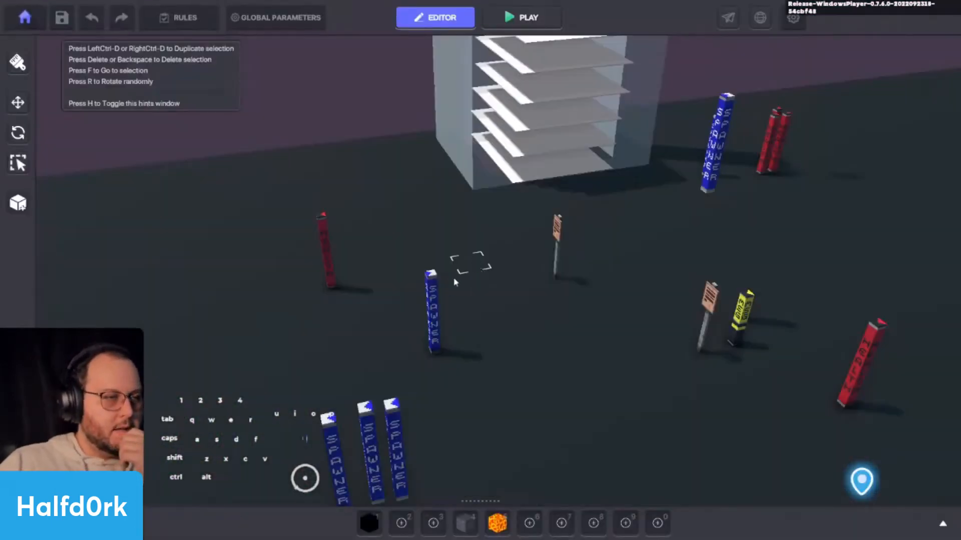
Search the asset library for "check" and place the Checkpoint Start preset beside the spawner near the card.detected sign.
left_click(432, 300)
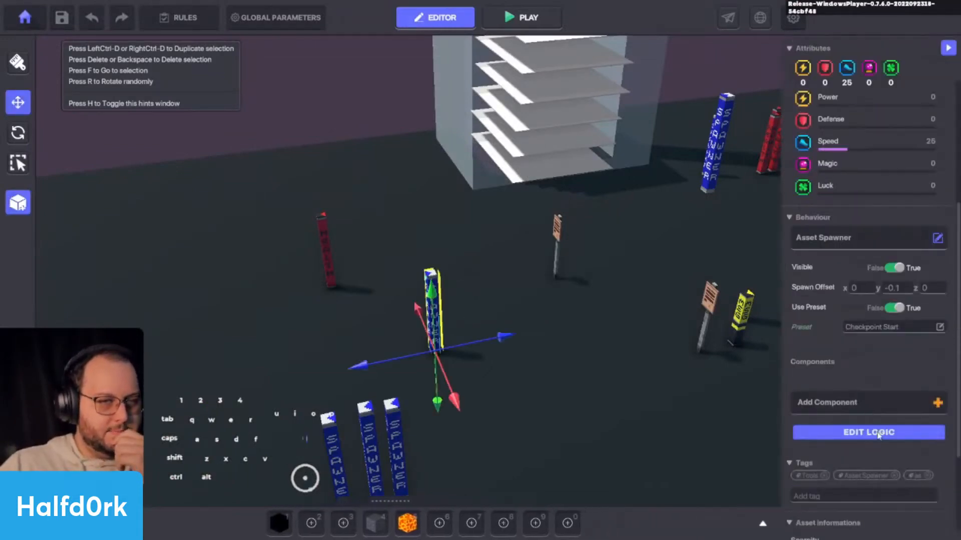
key("Tab")
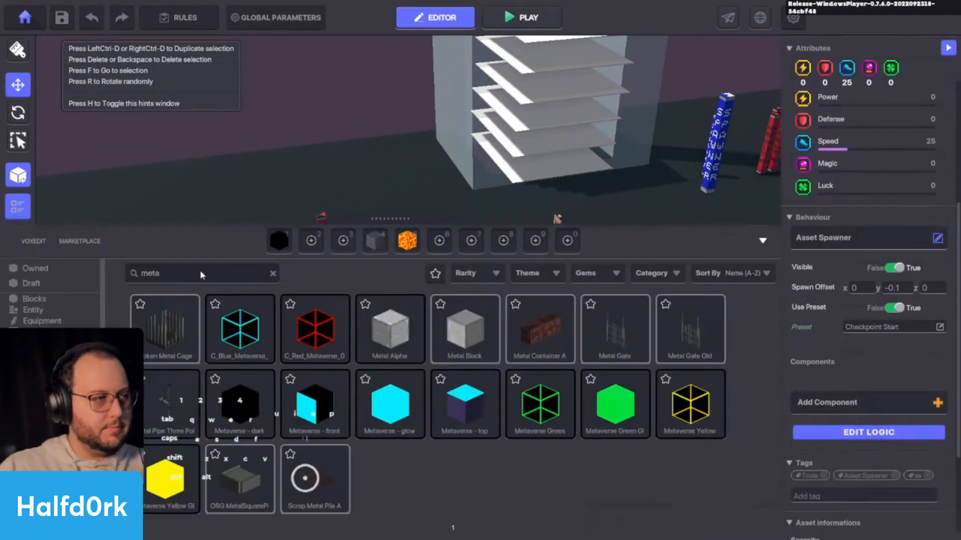
left_click(200, 271)
type("check")
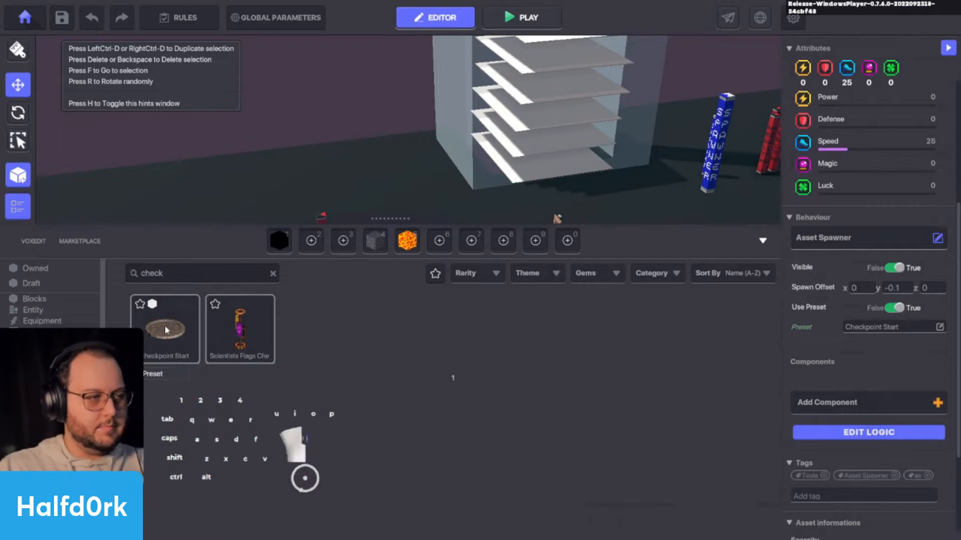
left_click(167, 330)
left_click(413, 280)
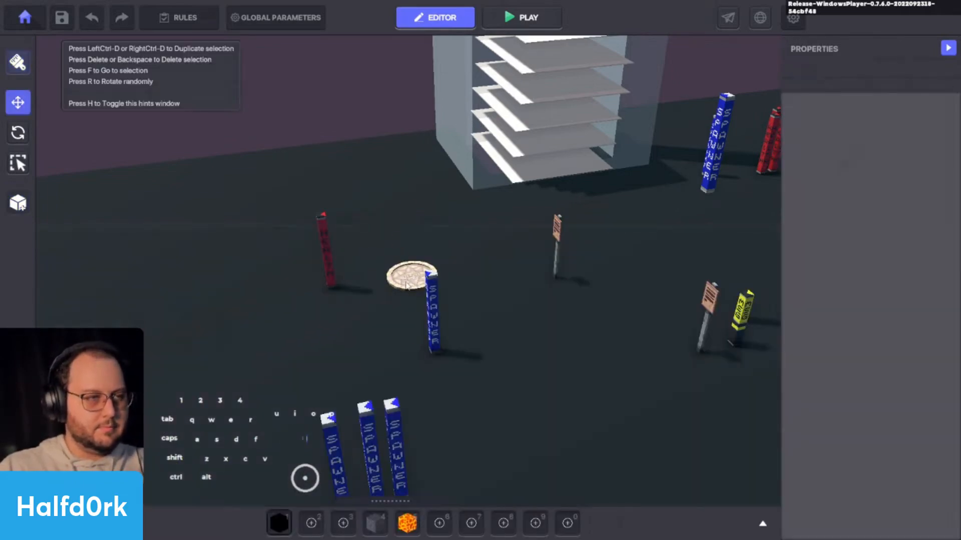
Open the placed checkpoint's logic and set its Speaker component's Text to display to start.turn.
scroll(873, 350, "down", 5)
left_click(866, 380)
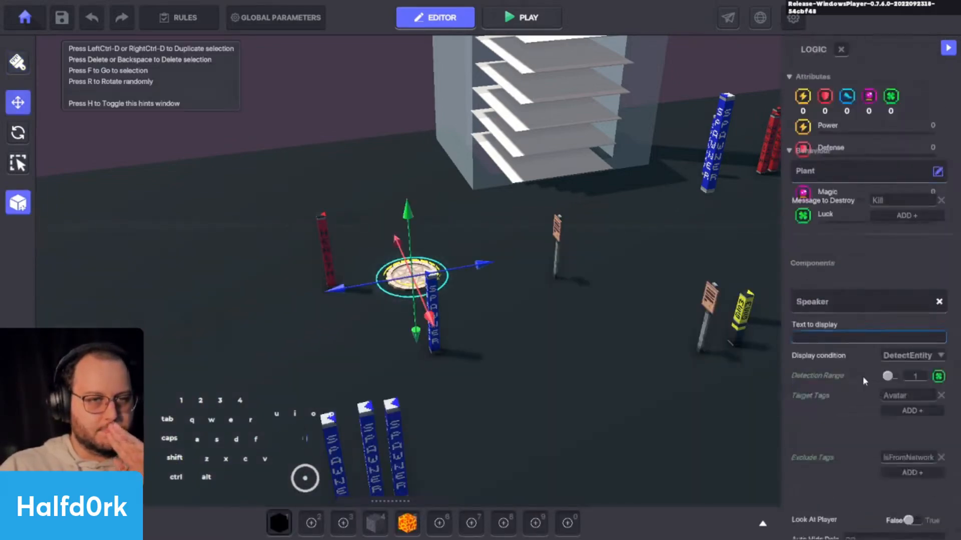
scroll(828, 383, "down", 5)
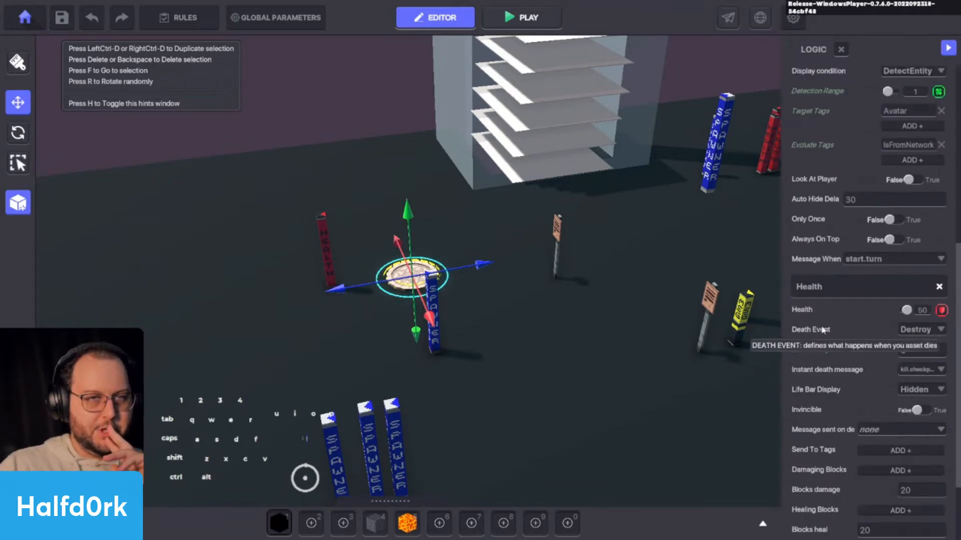
scroll(831, 305, "up", 1)
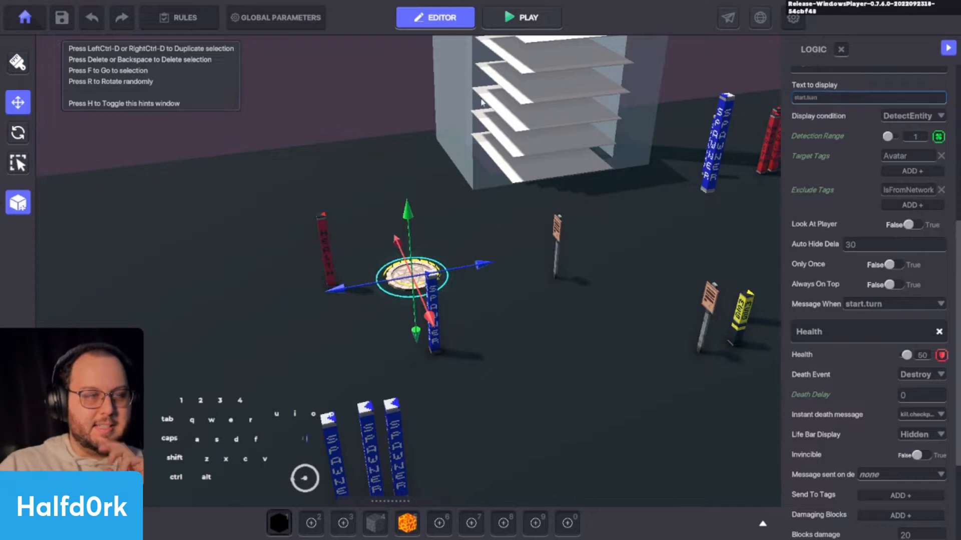
Save the edited checkpoint as a preset named Checkpoint Start.
left_click(23, 207)
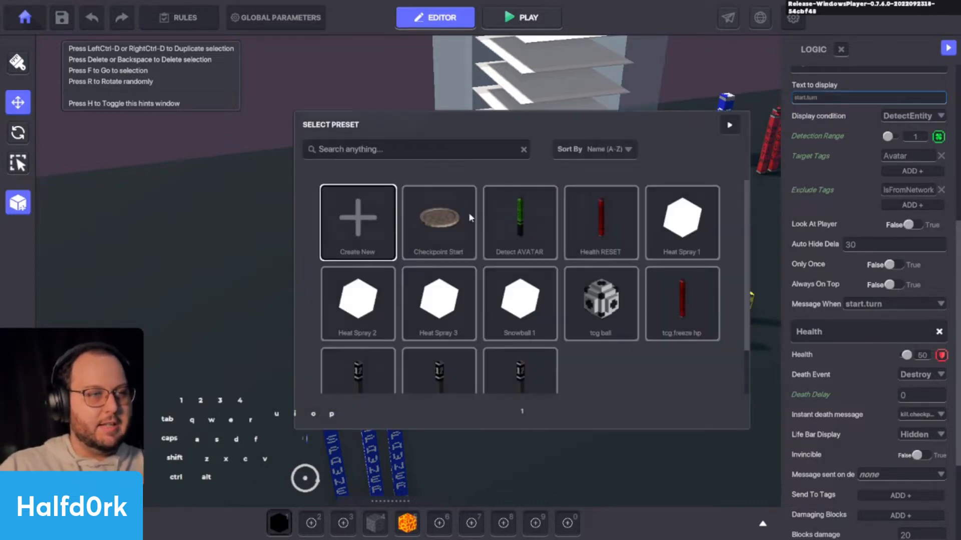
left_click(359, 224)
left_click(468, 283)
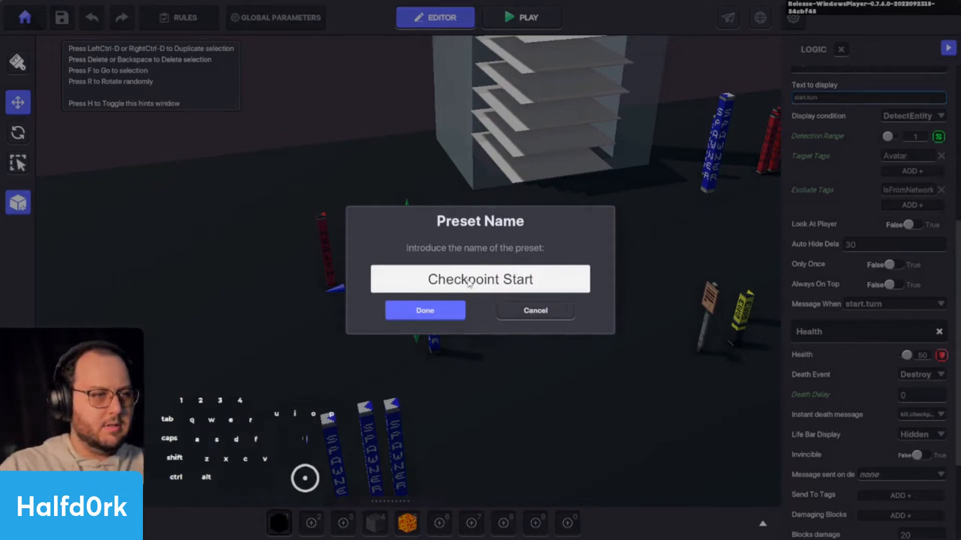
left_click(440, 319)
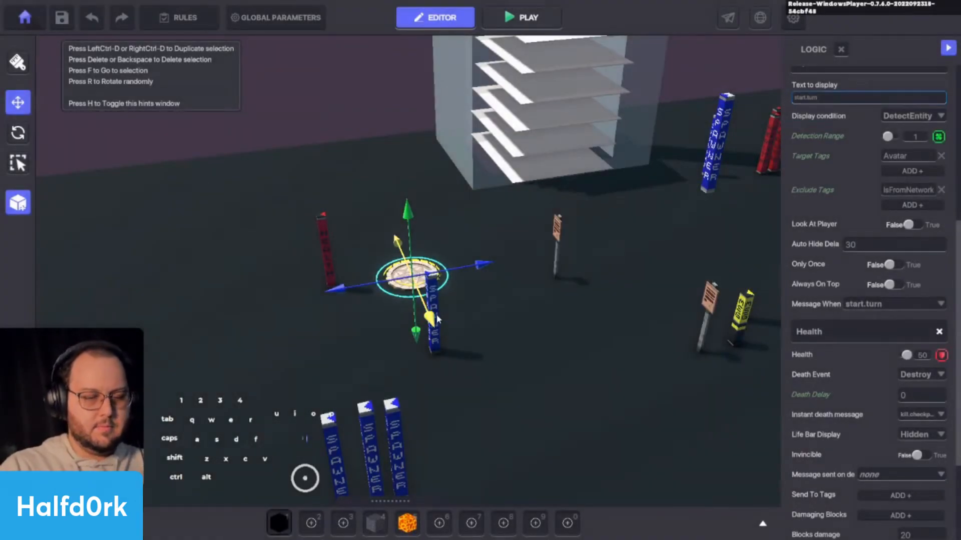
Playtest again, end the turn at the card.detected sign, pass the enemy's turn and start the following turn.
key("Tab")
key("w")
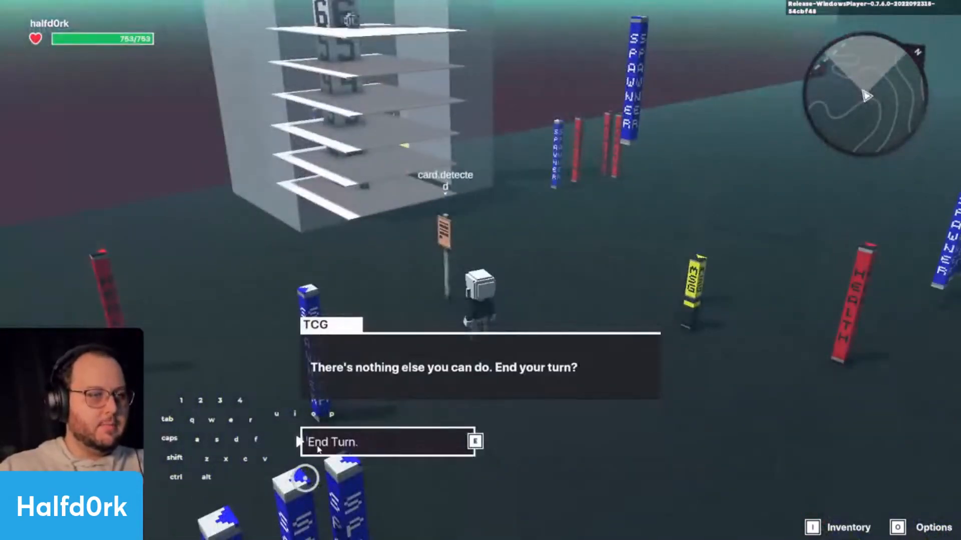
key("e")
key("e")
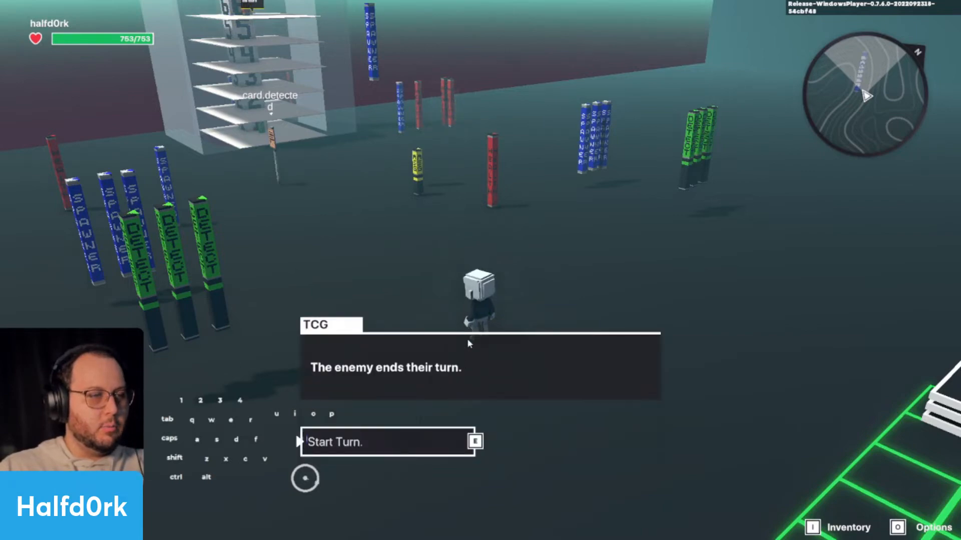
key("e")
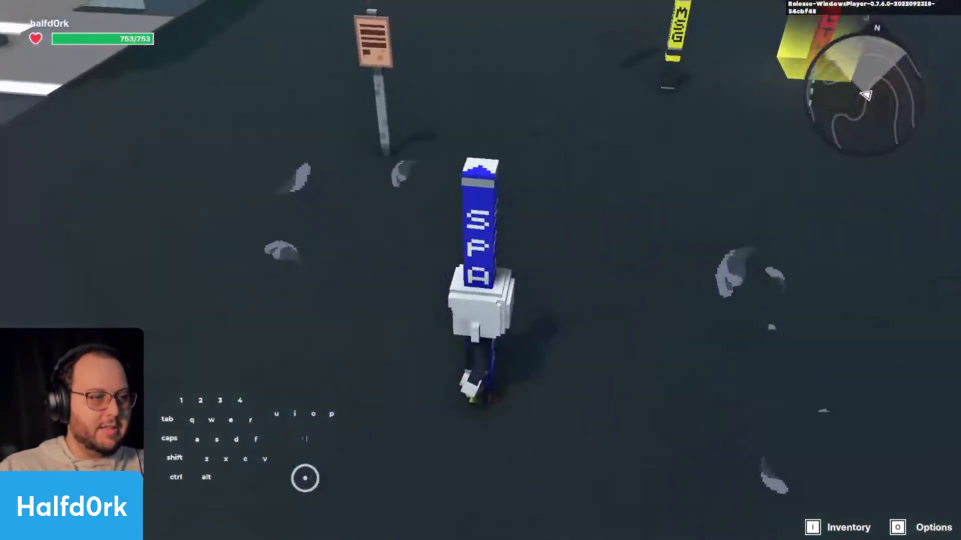
Walk and jump around the numbered tower and the card.detected sign to examine the start-of-turn setup.
key("w")
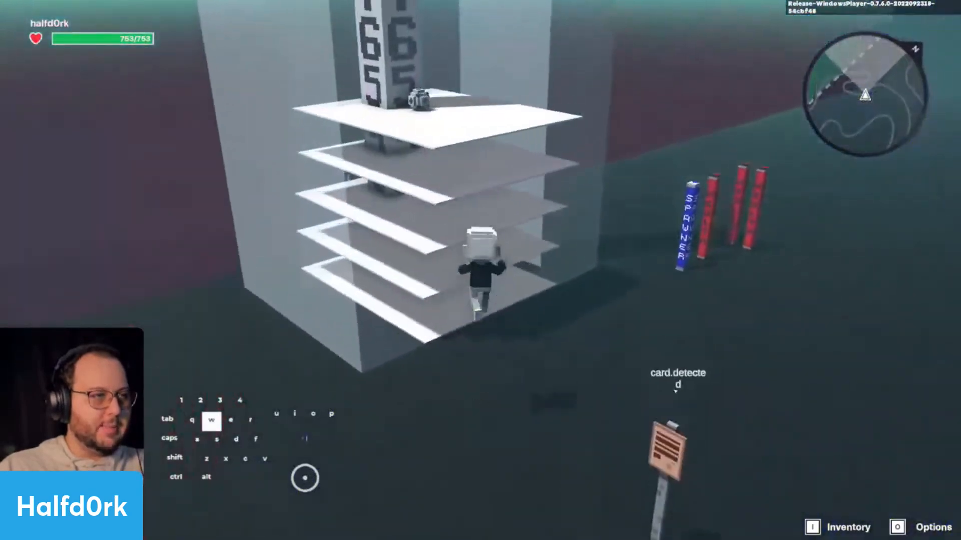
key("space")
key("s")
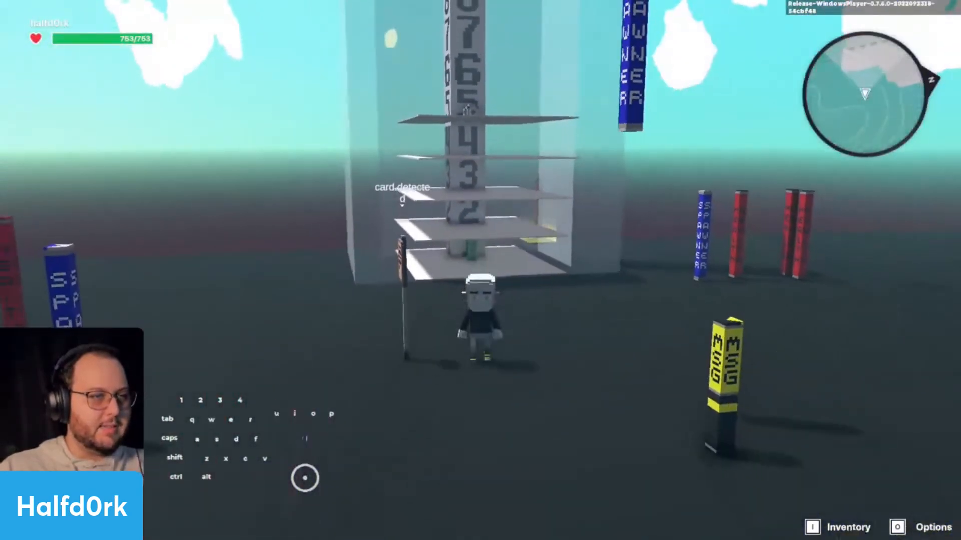
key("a")
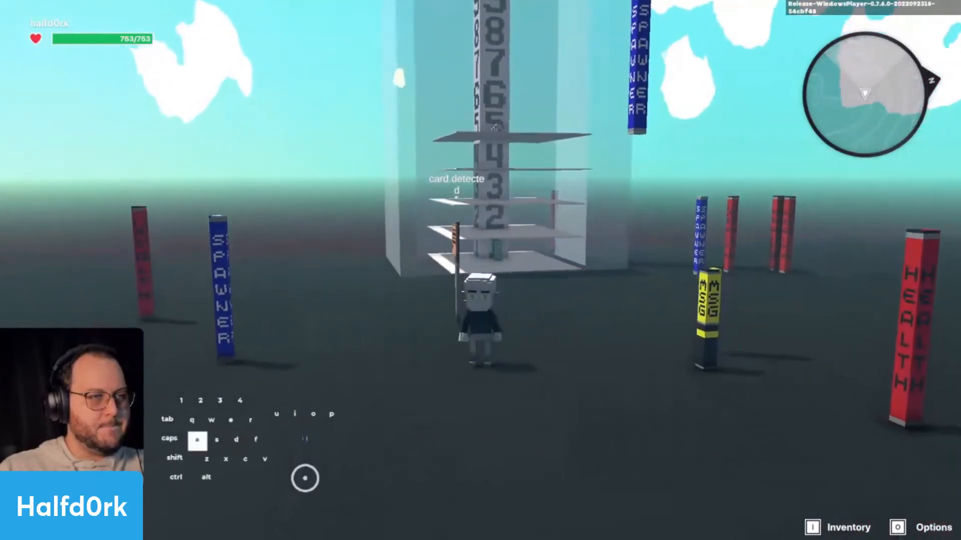
key("w")
Trigger the end of the turn near the sign, continue past the Frostoad's attack and start the next turn.
key("e")
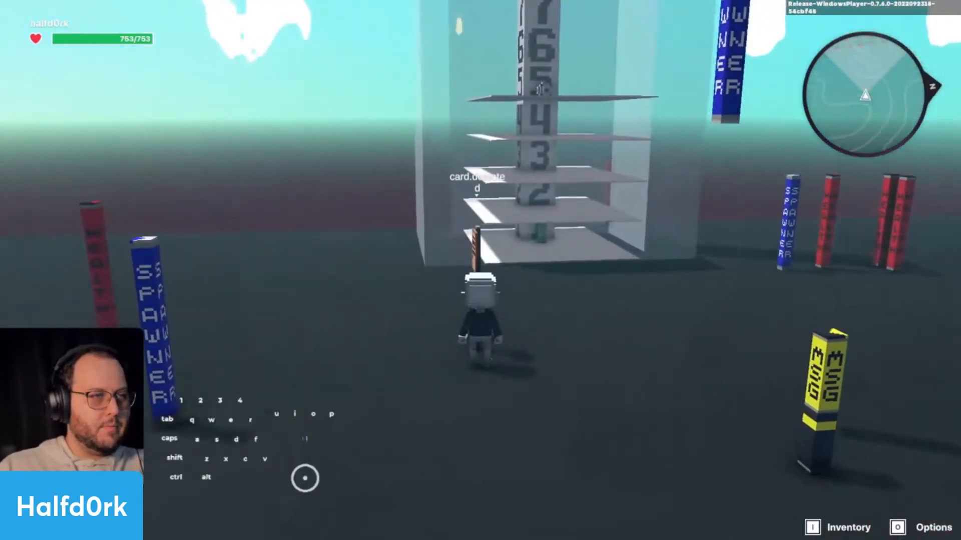
key("w")
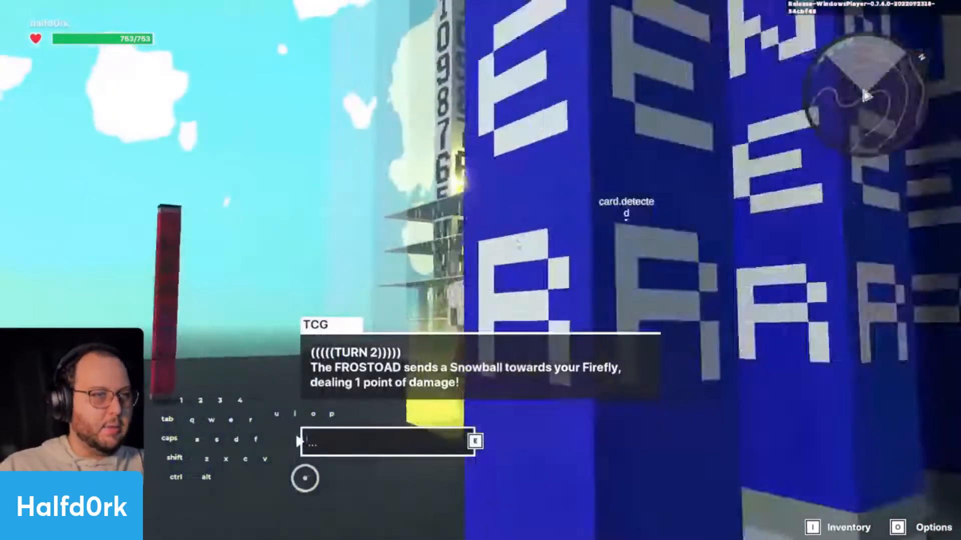
key("e")
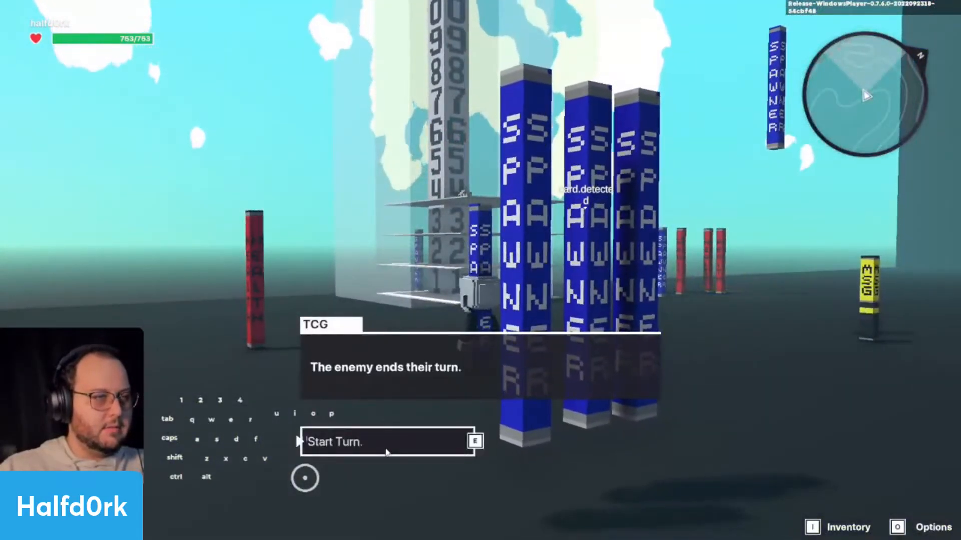
left_click(386, 453)
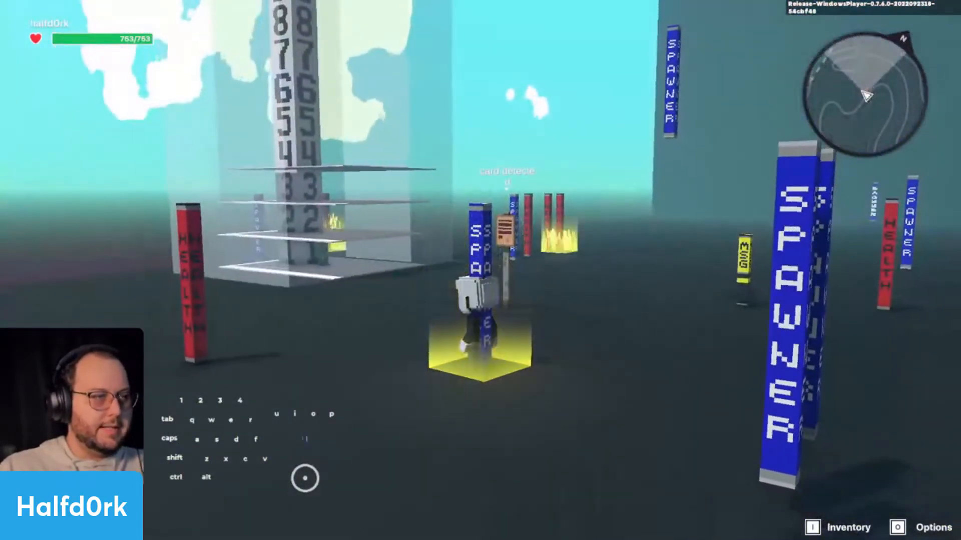
key("a")
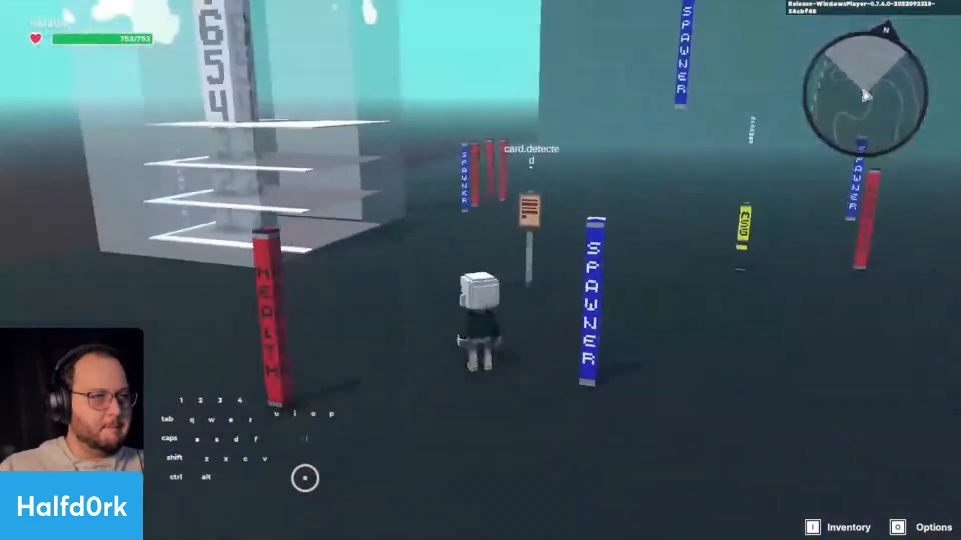
Approach the card.detected sign, end the turn, continue through the Frostoad's turn 3 attack and the enemy's turn, and return to the editor.
key("w")
key("d")
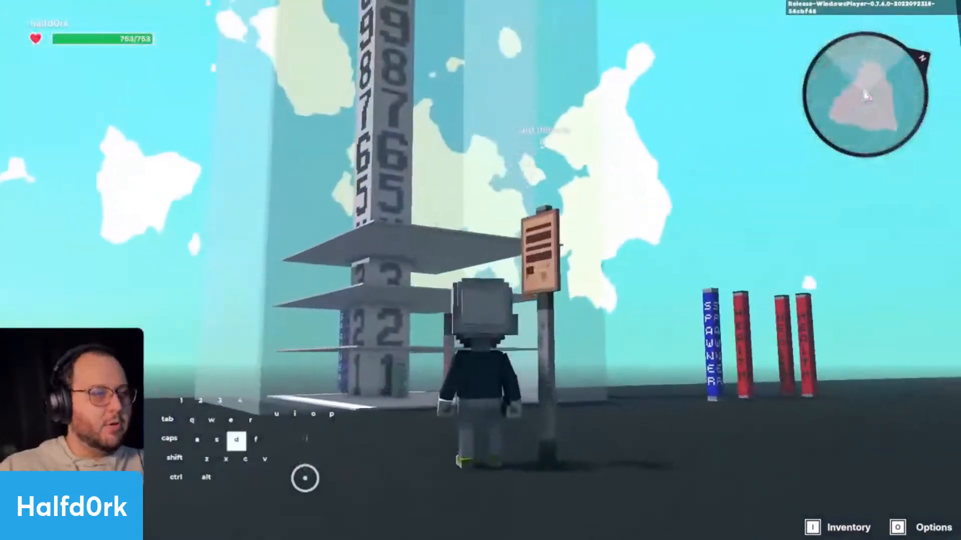
key("s")
key("w")
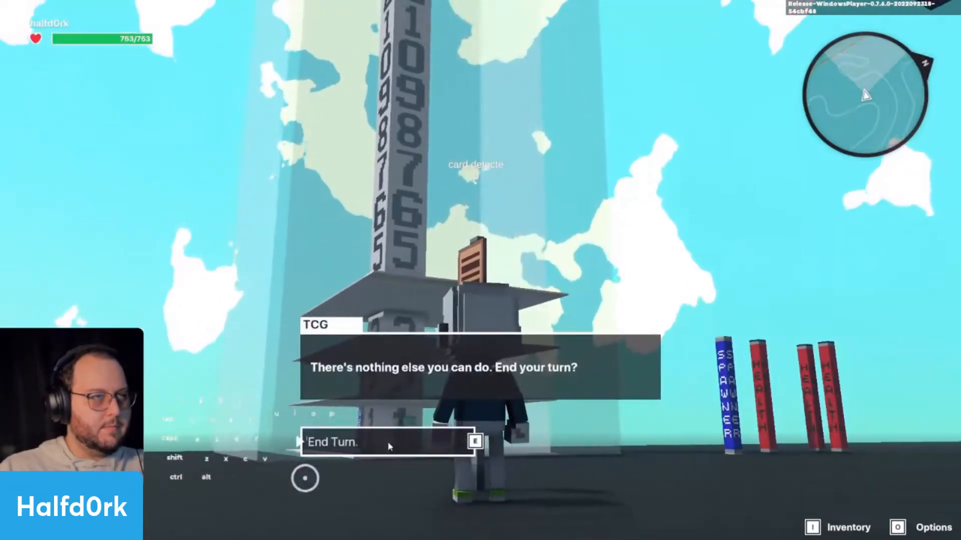
left_click(388, 441)
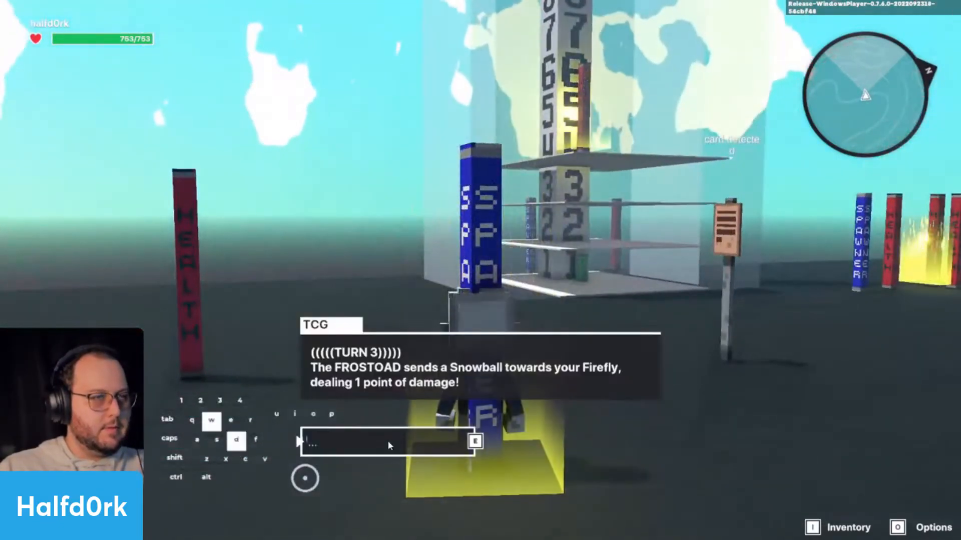
left_click(387, 440)
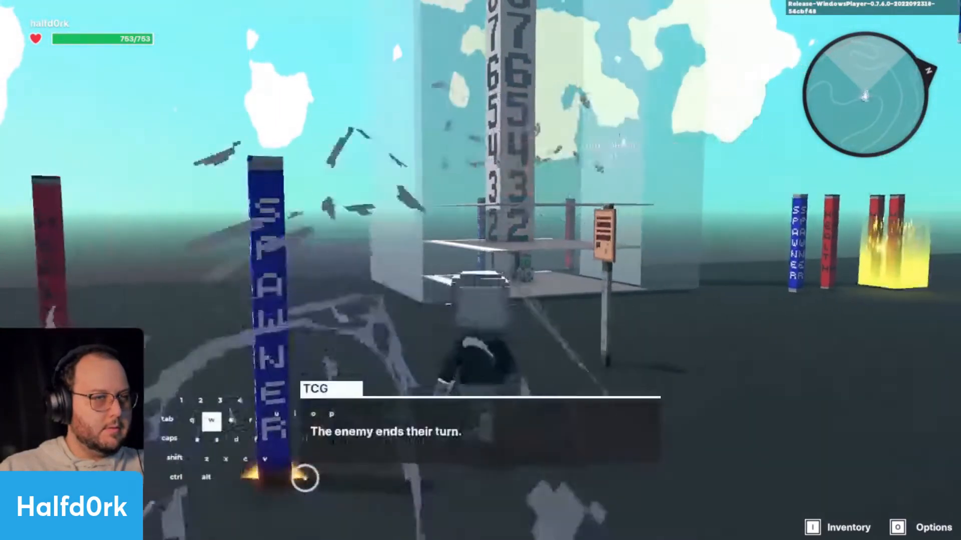
left_click(387, 440)
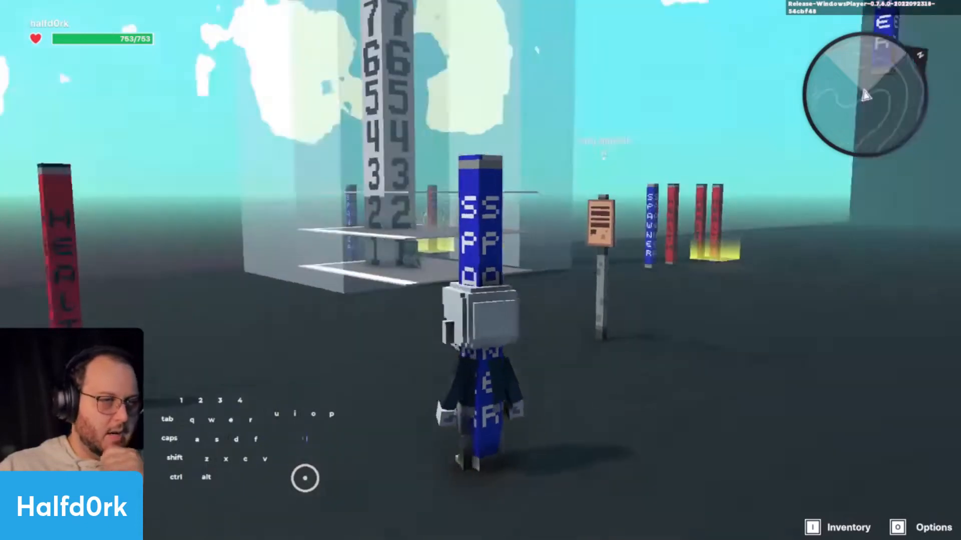
key("ctrl+p")
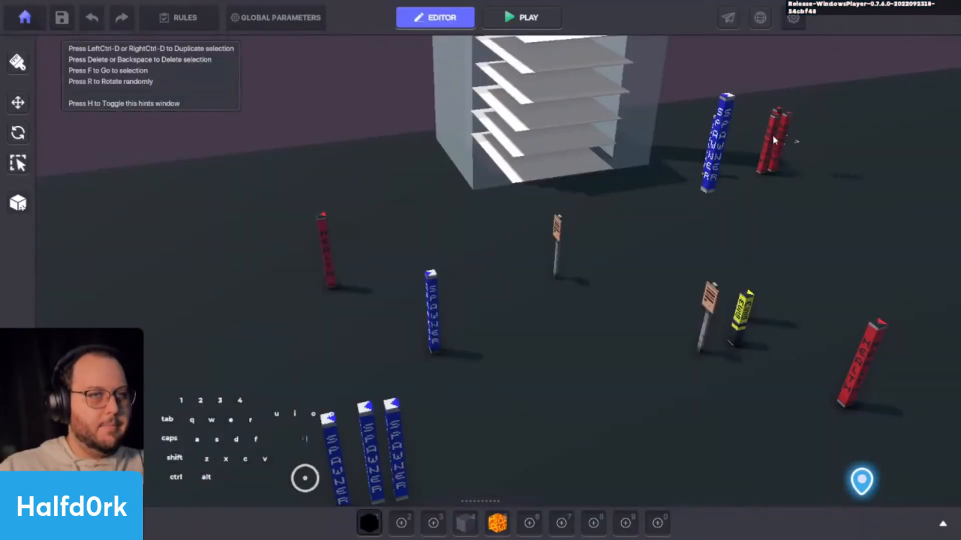
Examine the behaviour and Health logic of the grouped red health markers beside the tower.
left_click(772, 139)
key("f")
scroll(884, 327, "down", 5)
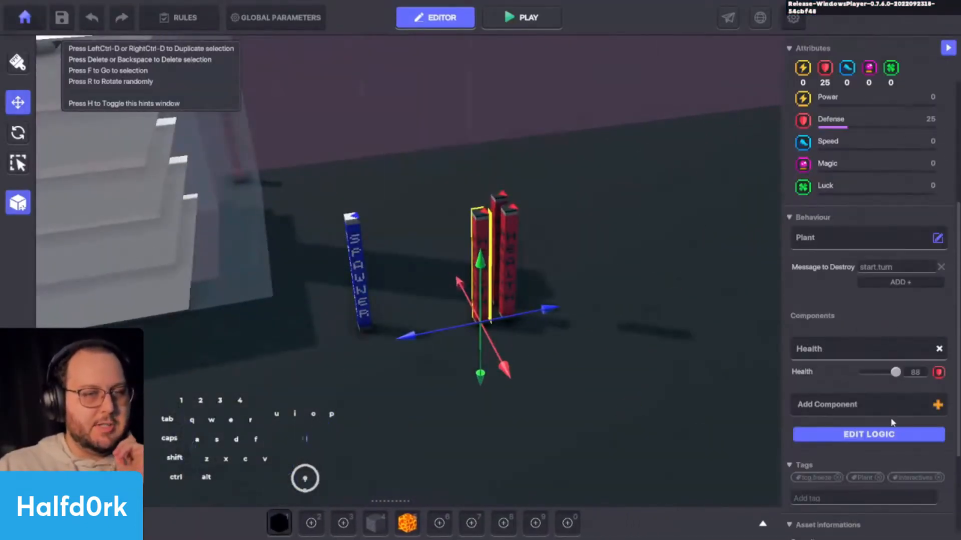
left_click(883, 432)
scroll(874, 430, "down", 2)
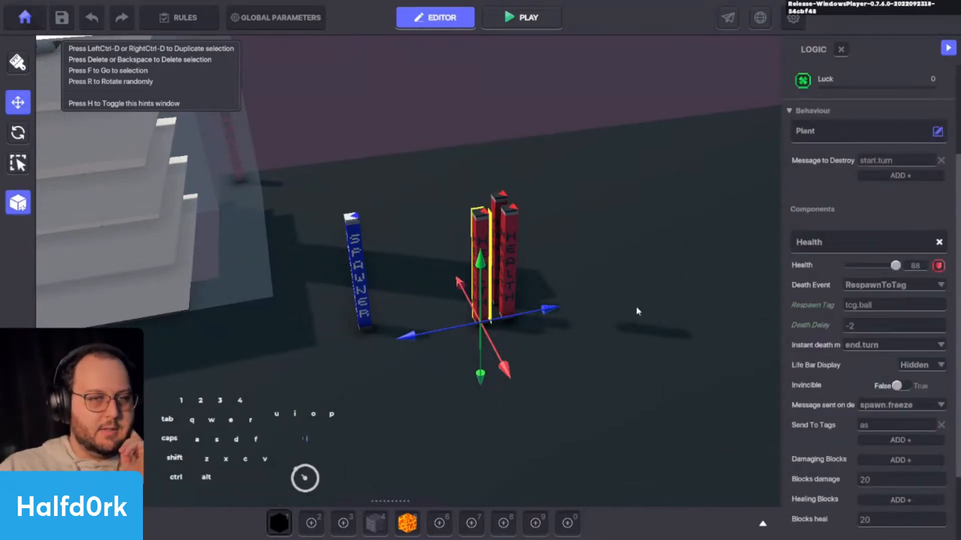
left_click(517, 245)
left_click(898, 403)
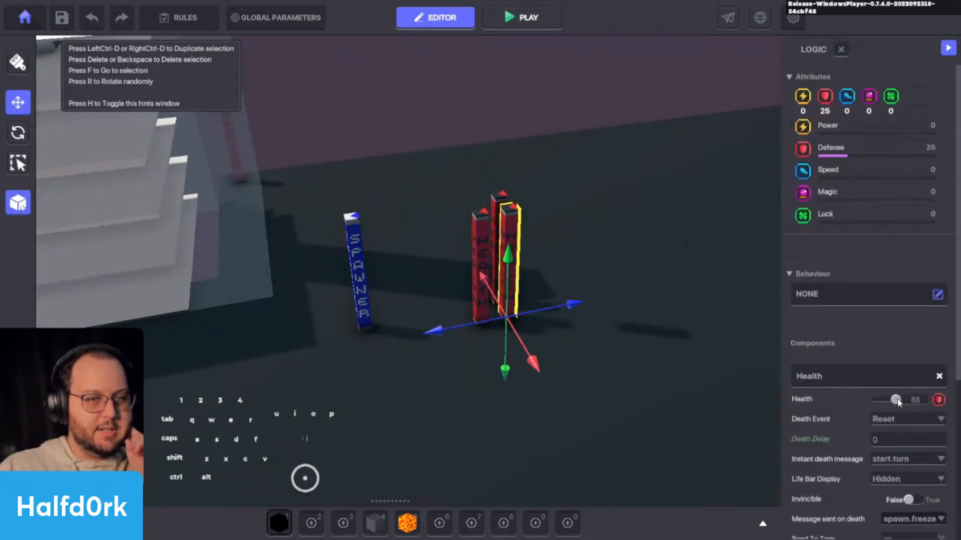
scroll(840, 397, "down", 3)
right_click_drag(470, 350, 247, 249)
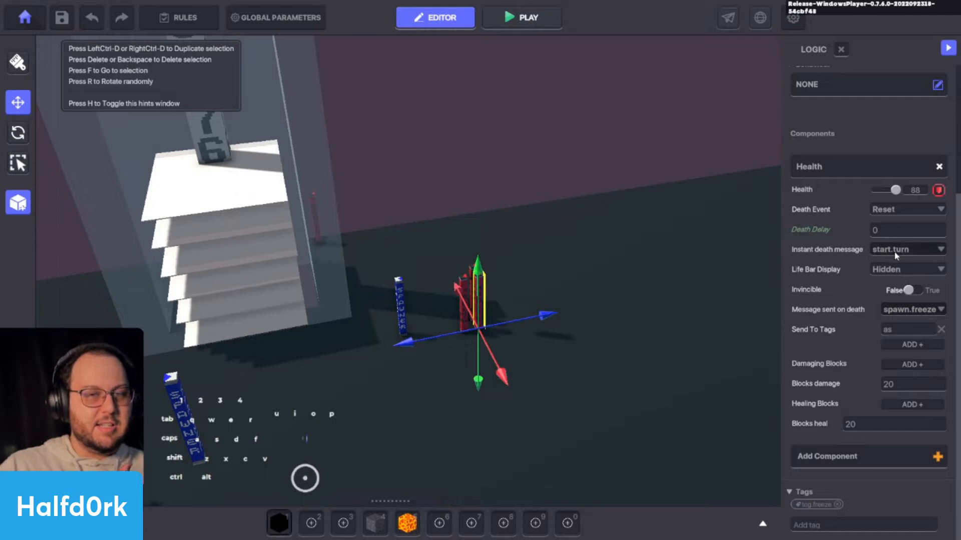
Examine the Door logic of the two highest platforms in the numbered tower.
mouse_move(721, 345)
middle_mouse_down()
mouse_move(752, 339)
mouse_move(725, 347)
middle_mouse_up()
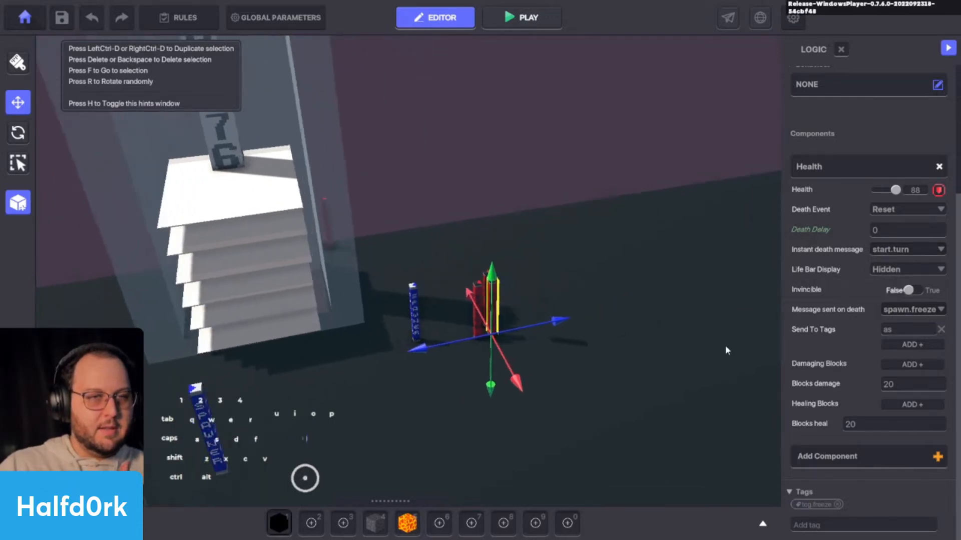
middle_click_drag(462, 299, 640, 321)
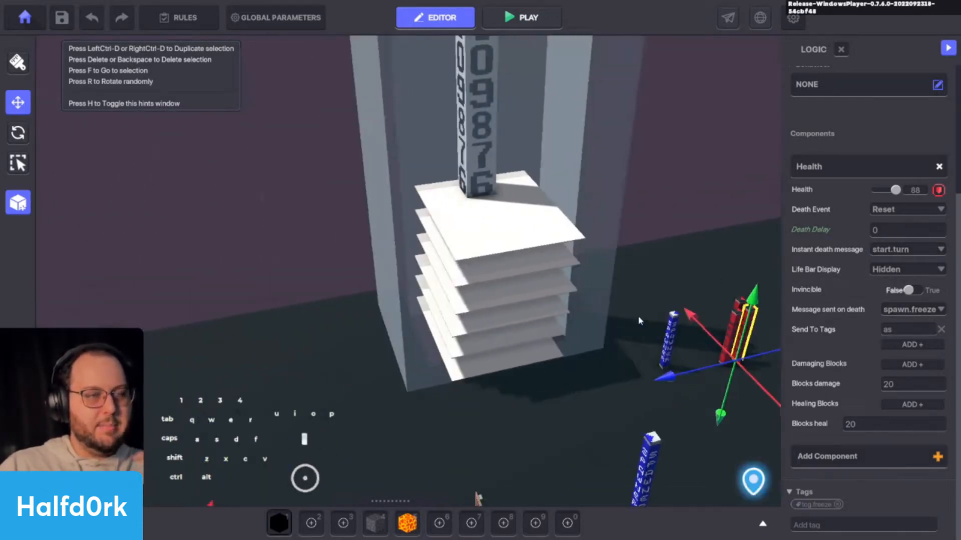
left_click(528, 210)
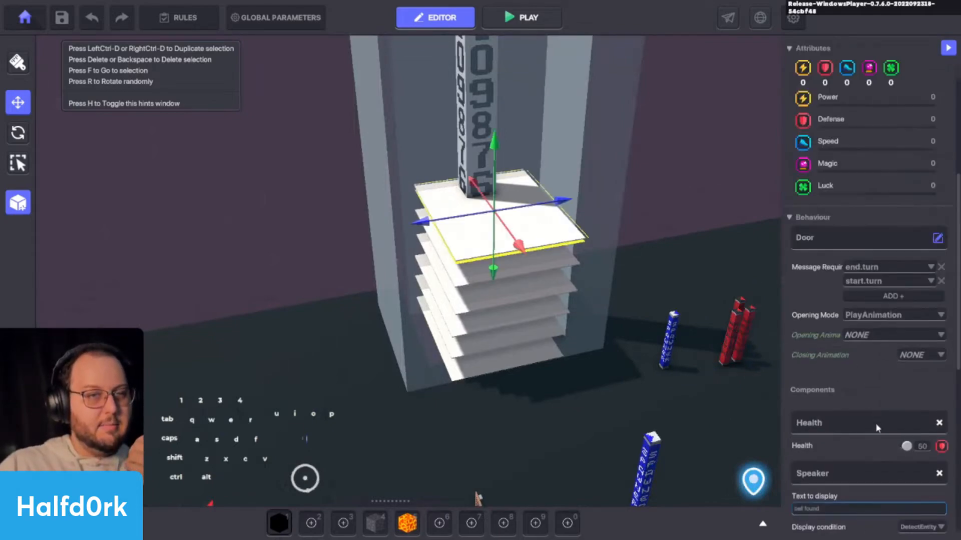
scroll(857, 433, "down", 2)
scroll(846, 431, "down", 2)
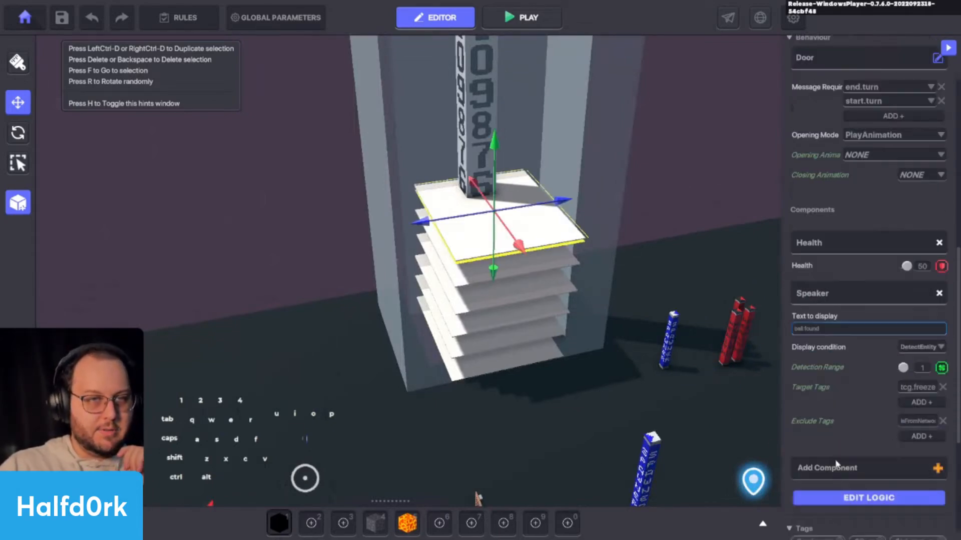
left_click(826, 498)
scroll(824, 495, "down", 3)
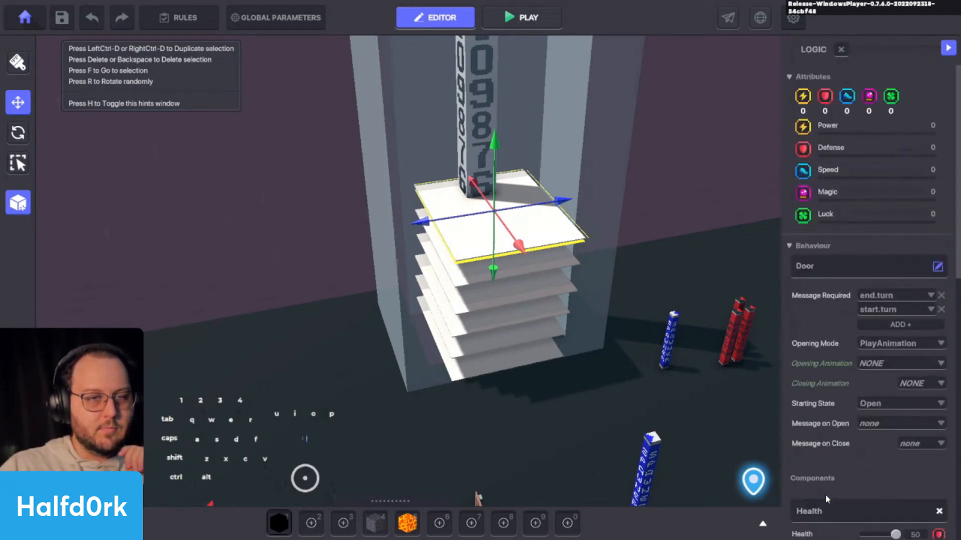
left_click(539, 271)
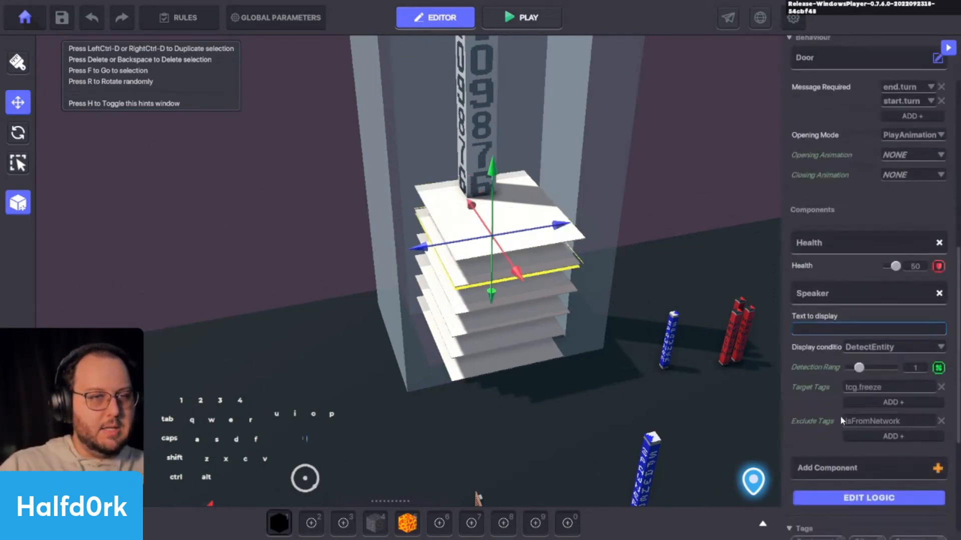
left_click(833, 499)
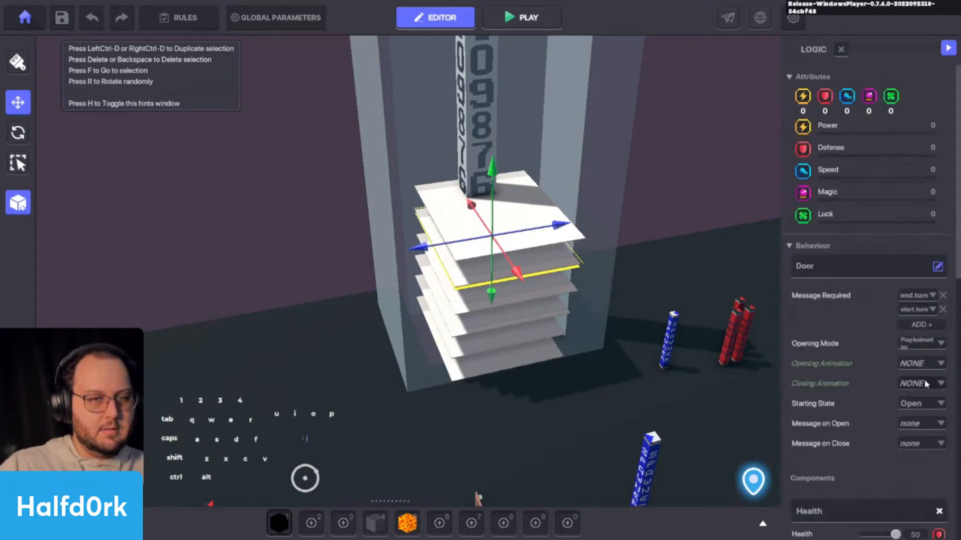
Inspect the Asset Spawner settings of the blue spawner above the numbered tower.
left_click_drag(590, 342, 464, 235, "alt")
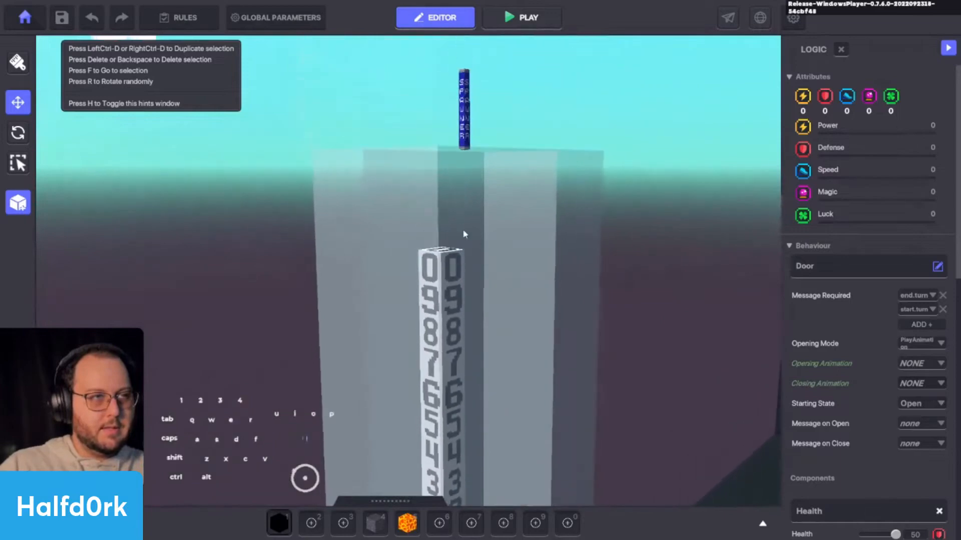
left_click(465, 133)
left_click(871, 295)
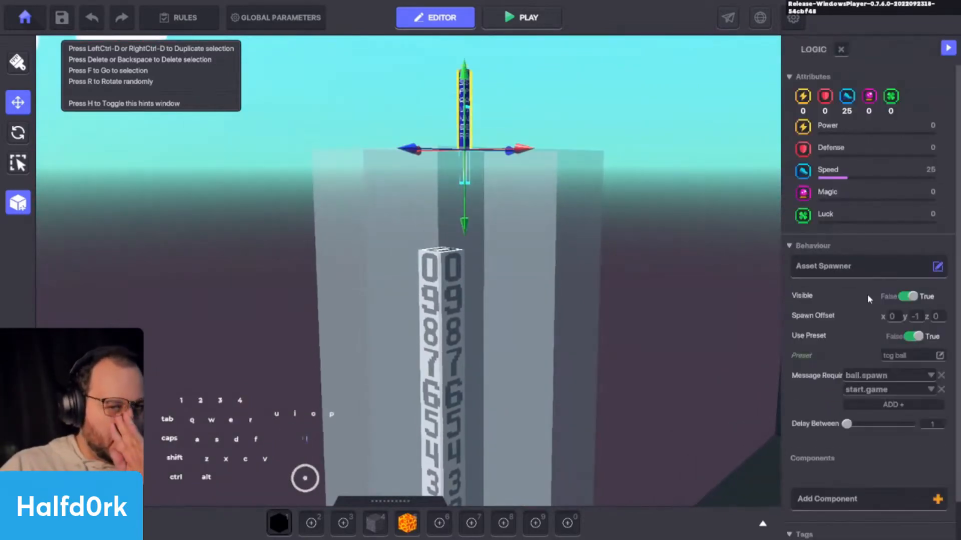
middle_click_drag(603, 371, 534, 351)
Playtest the level, run up to the numbered tower to examine the stacked platforms, and exit back to the editor.
key("ctrl+p")
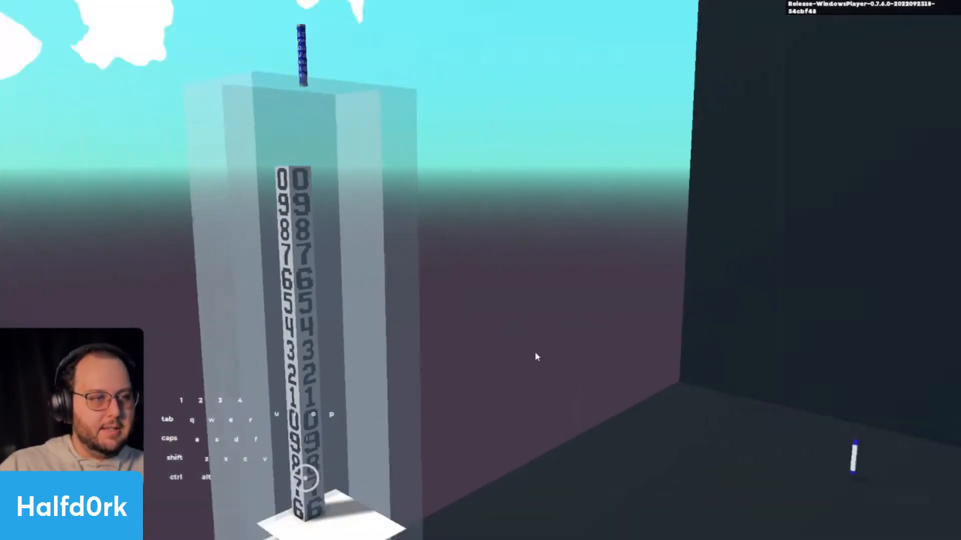
key("w")
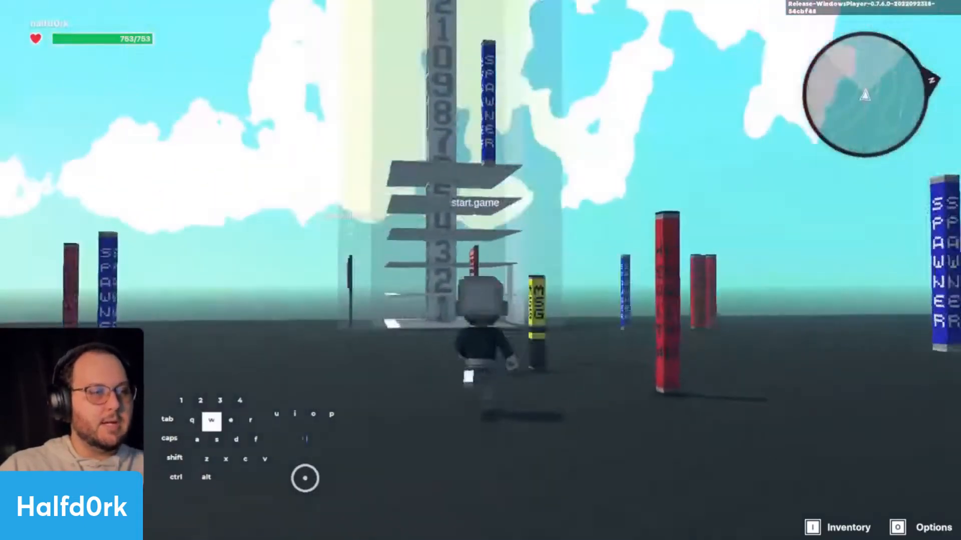
key("a")
key("w")
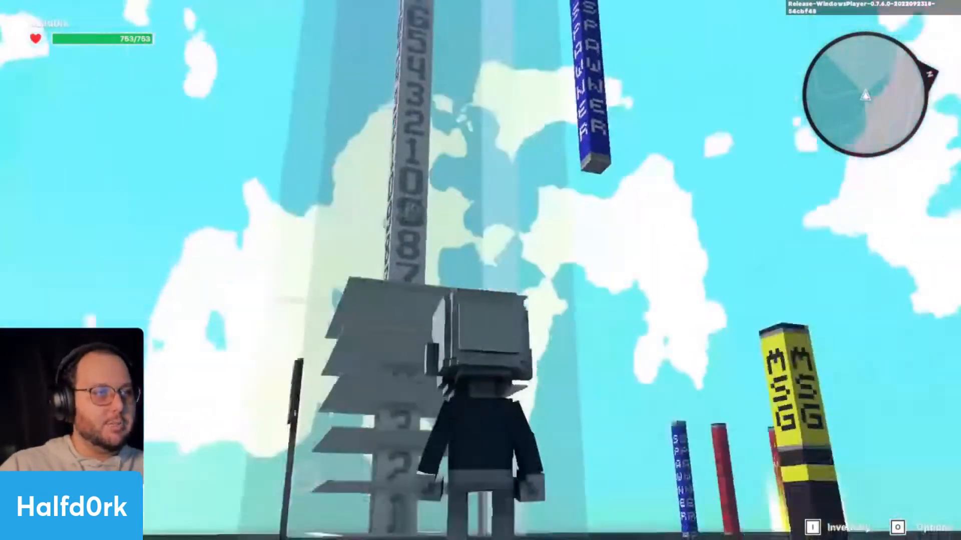
key("w")
key("space")
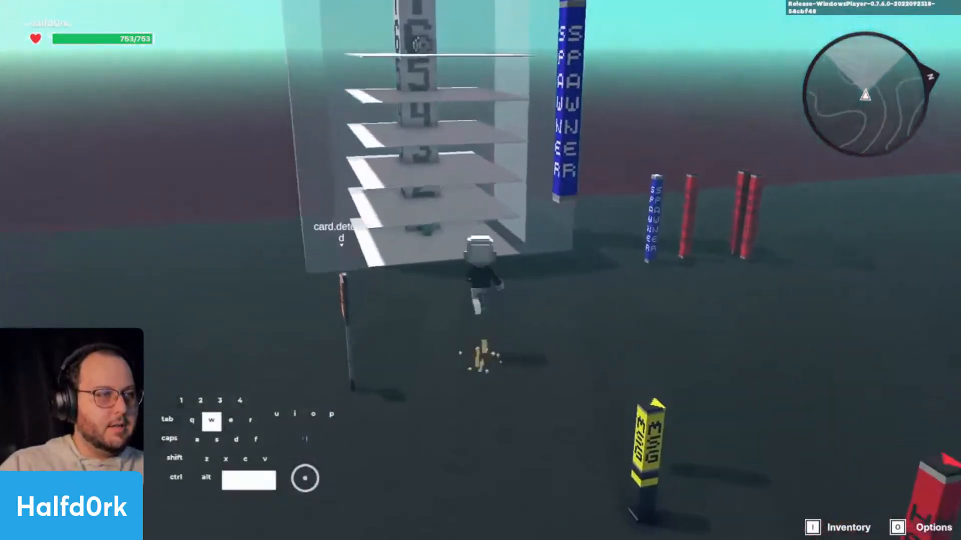
key("a")
key("Escape")
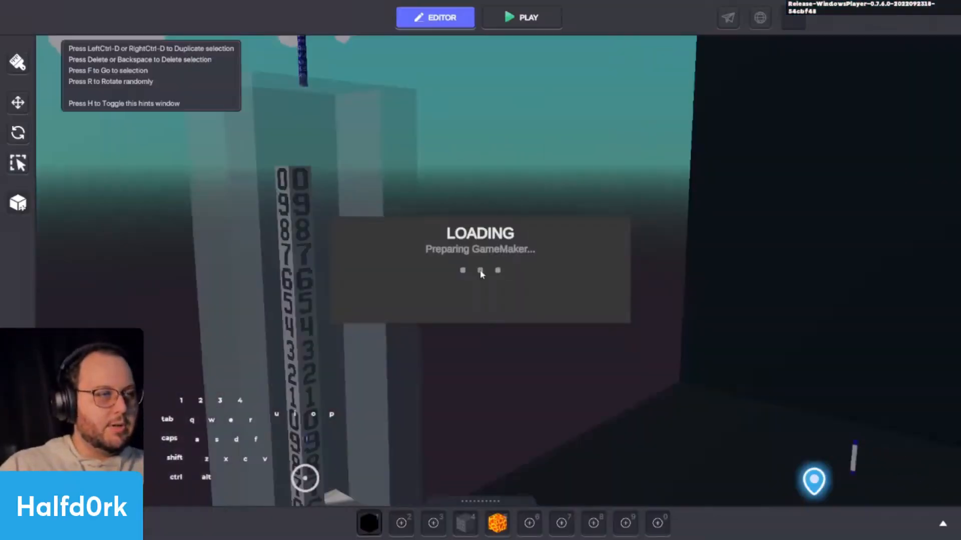
Set the Door starting state of the tower's highest platform to Closed.
middle_click_drag(467, 275, 567, 294)
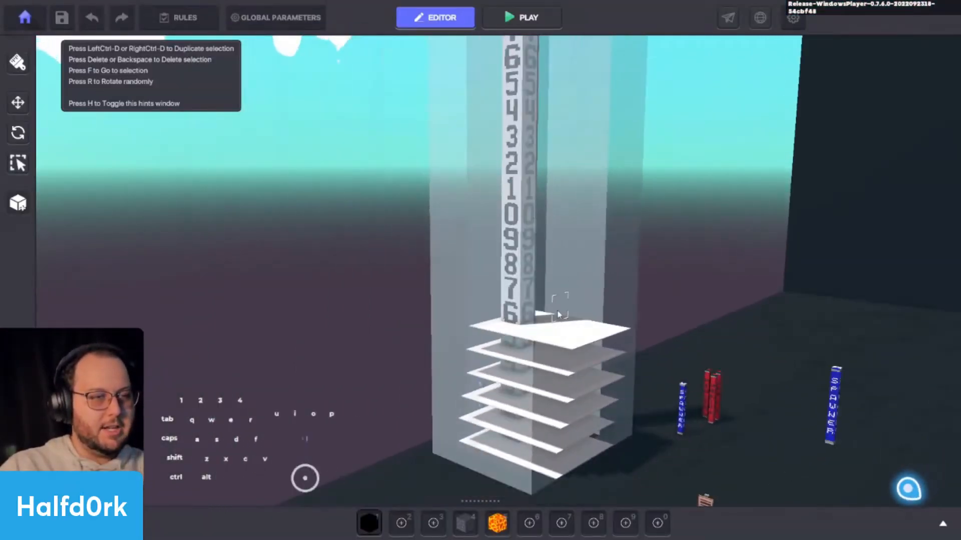
left_click(585, 344)
scroll(870, 275, "down", 5)
key("f")
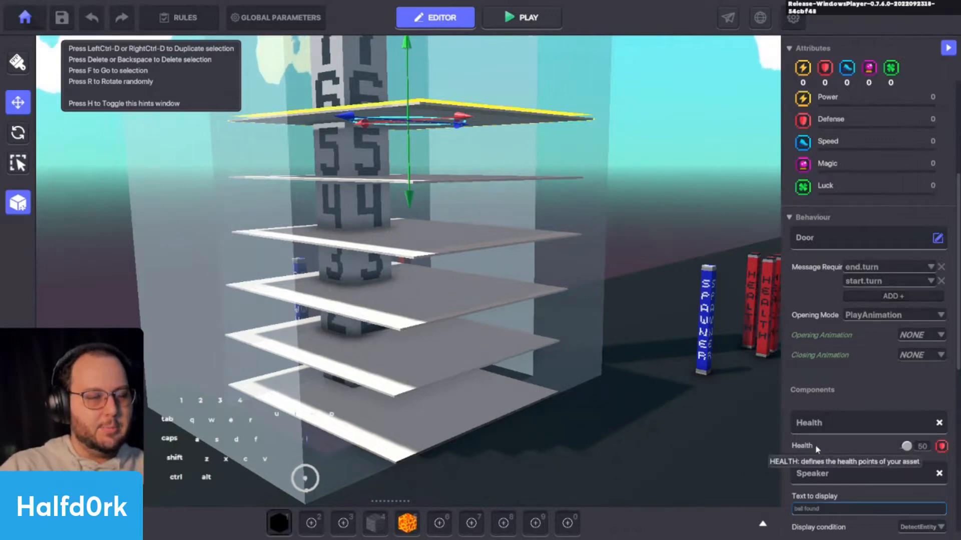
scroll(872, 468, "down", 5)
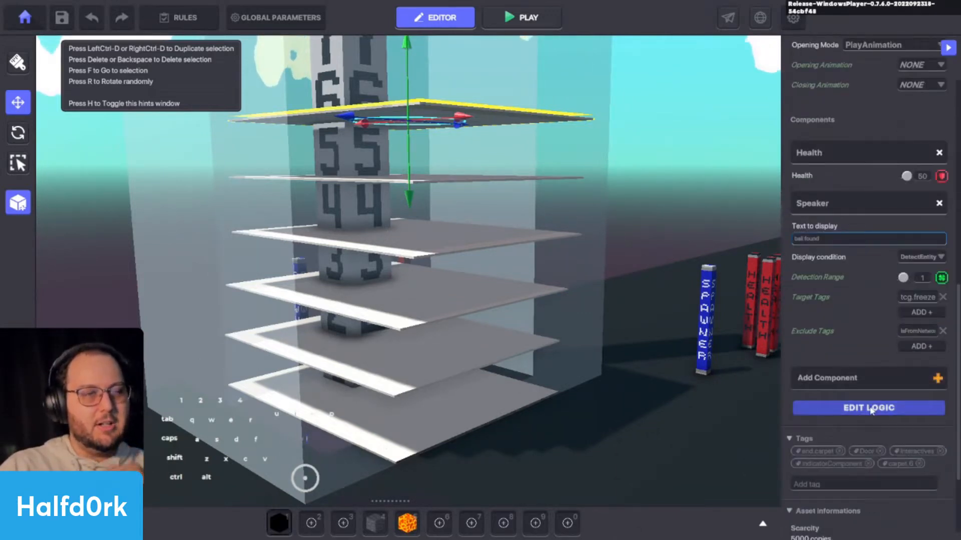
left_click(870, 408)
left_click(898, 404)
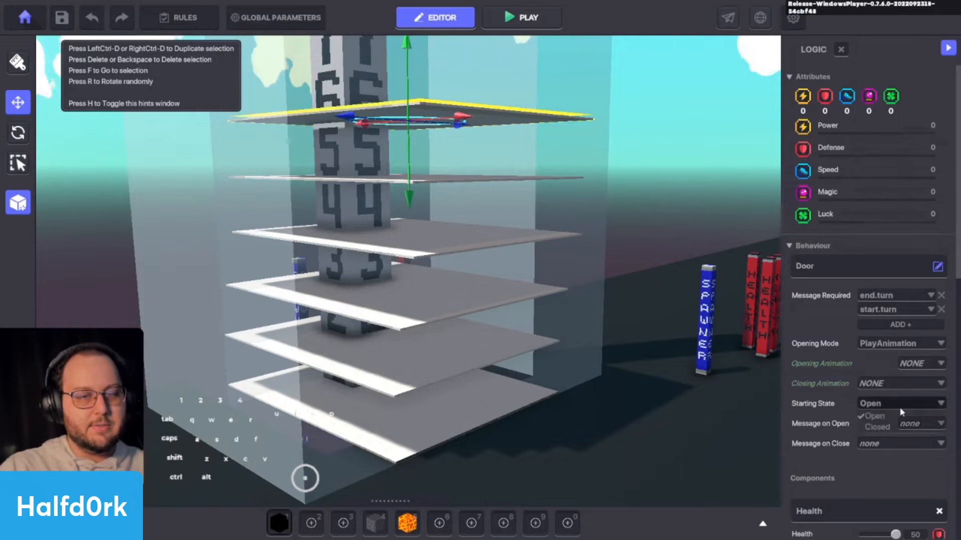
left_click(876, 427)
Set the Door starting state of the second platform from the top to Closed.
left_click(473, 178)
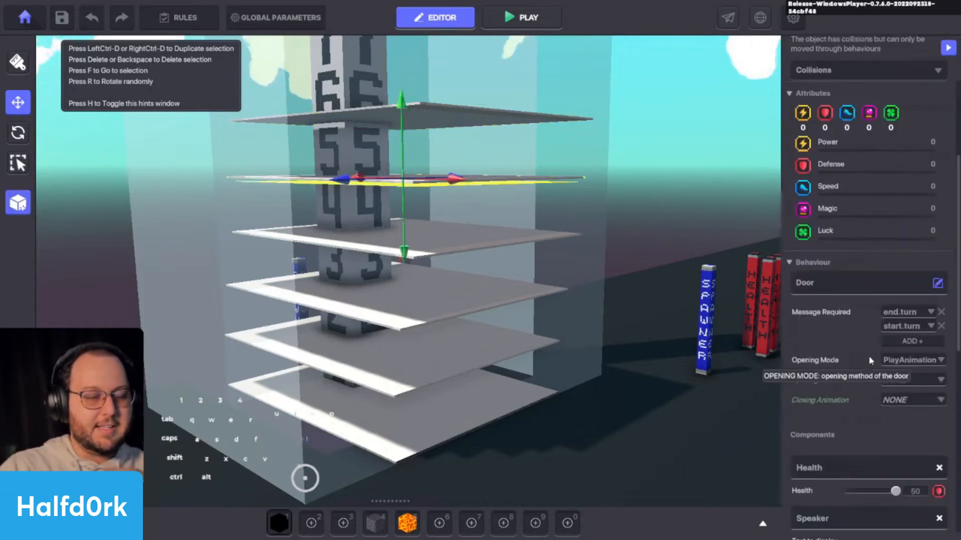
scroll(883, 484, "down", 4)
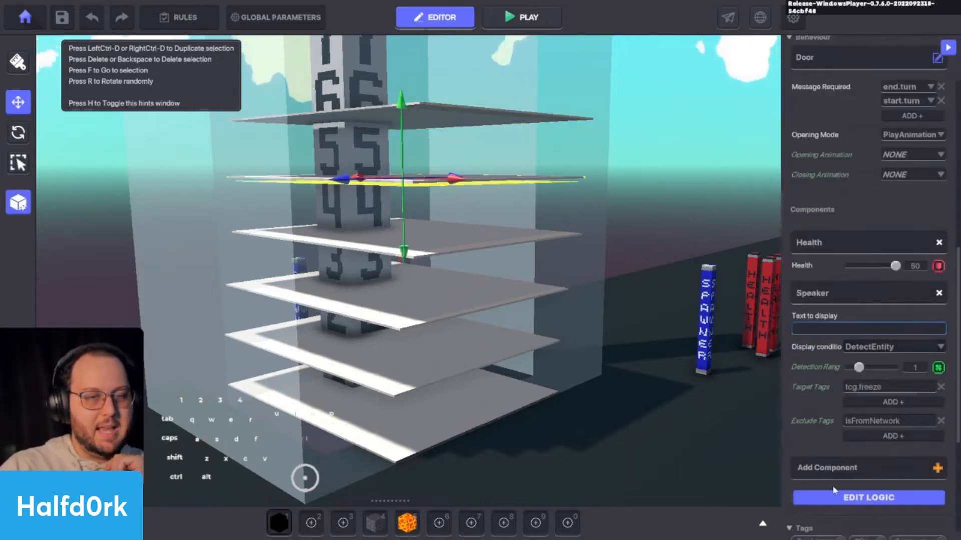
left_click(834, 495)
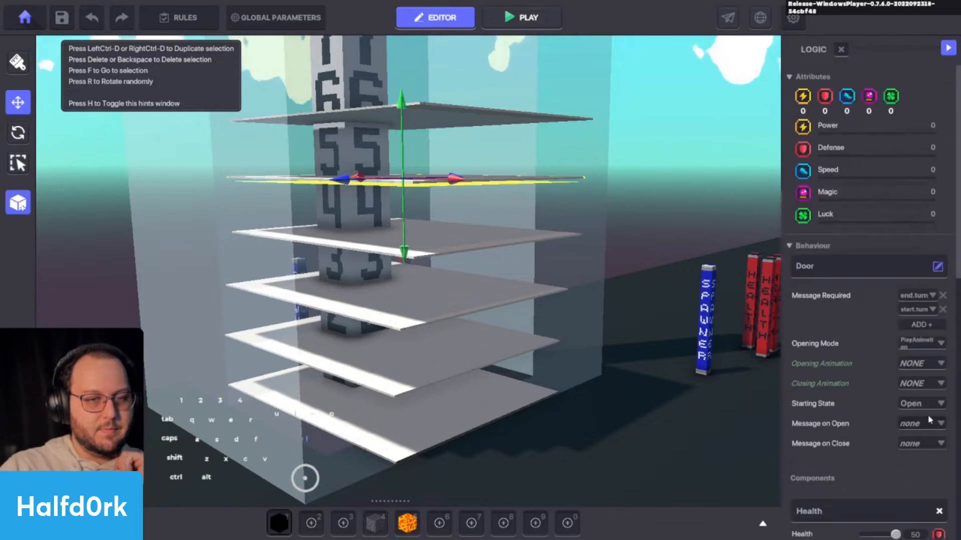
left_click(920, 404)
left_click(903, 428)
Set the Door starting state of the third platform from the top to Closed.
left_click(435, 235)
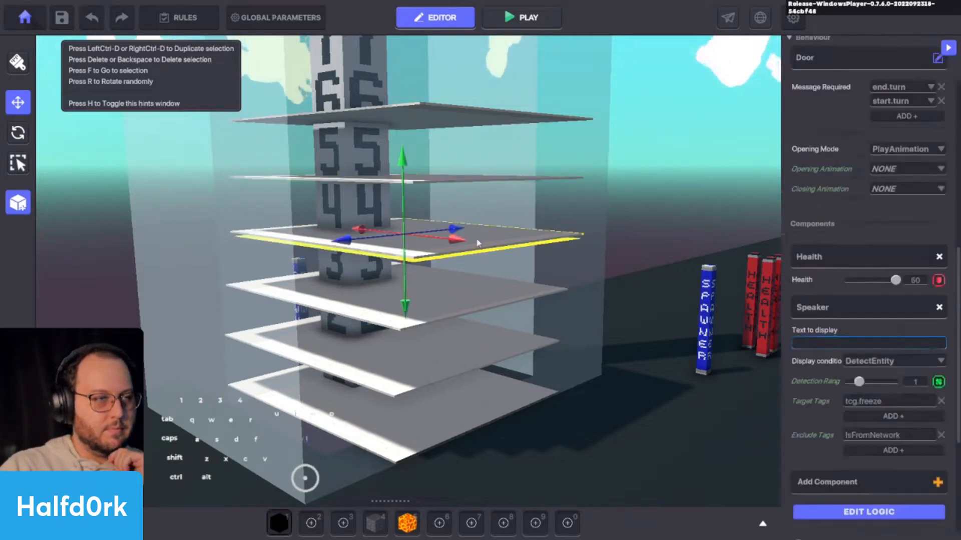
left_click(863, 498)
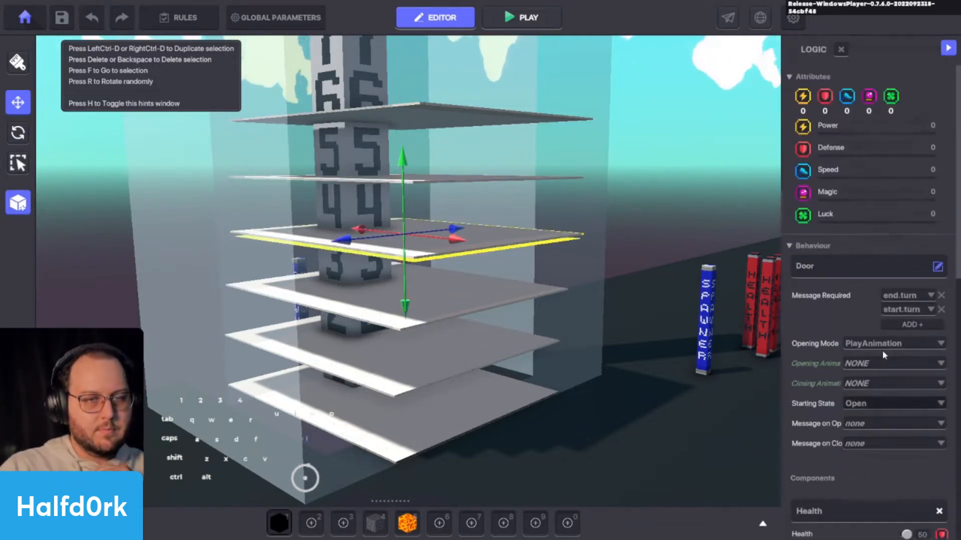
left_click(868, 403)
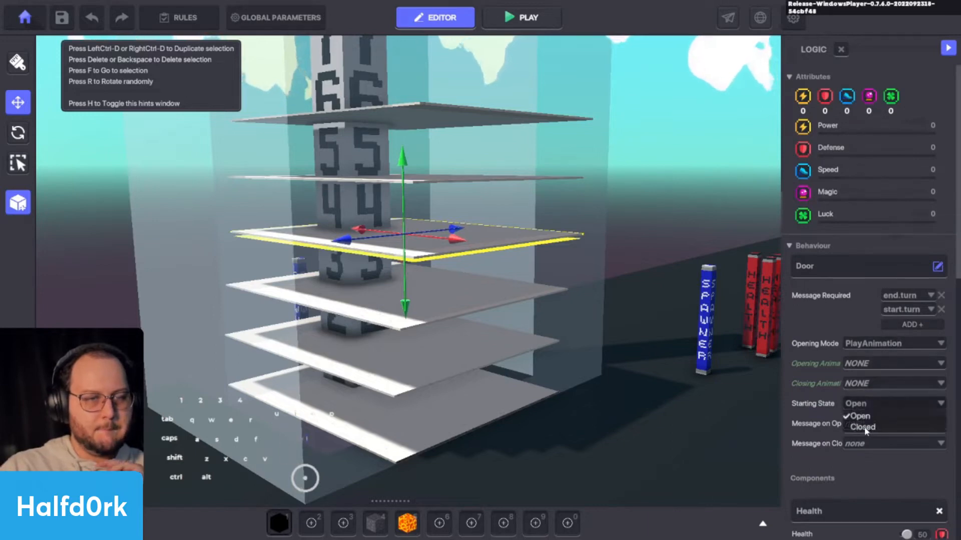
left_click(863, 427)
Set the Door starting state of the fourth platform from the top to Closed.
left_click(506, 298)
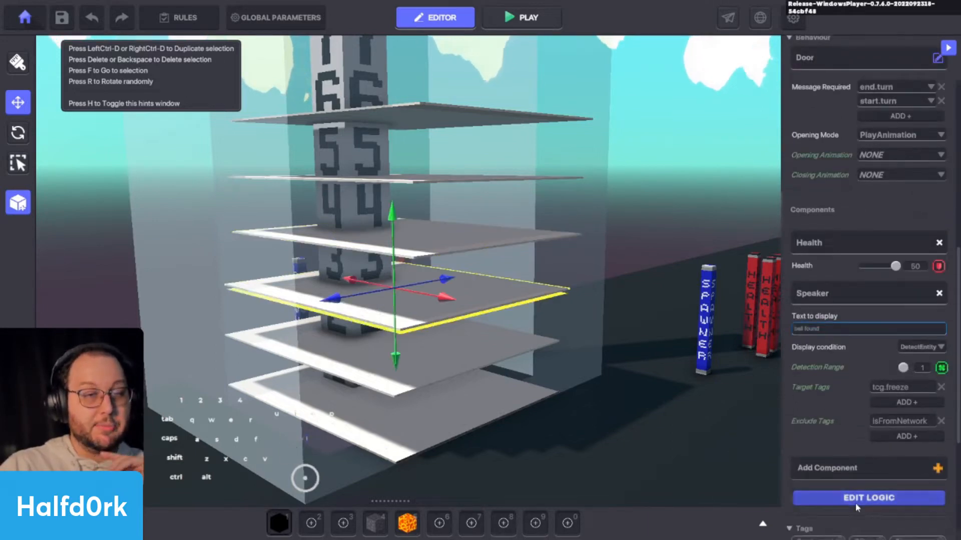
left_click(855, 498)
scroll(904, 371, "down", 2)
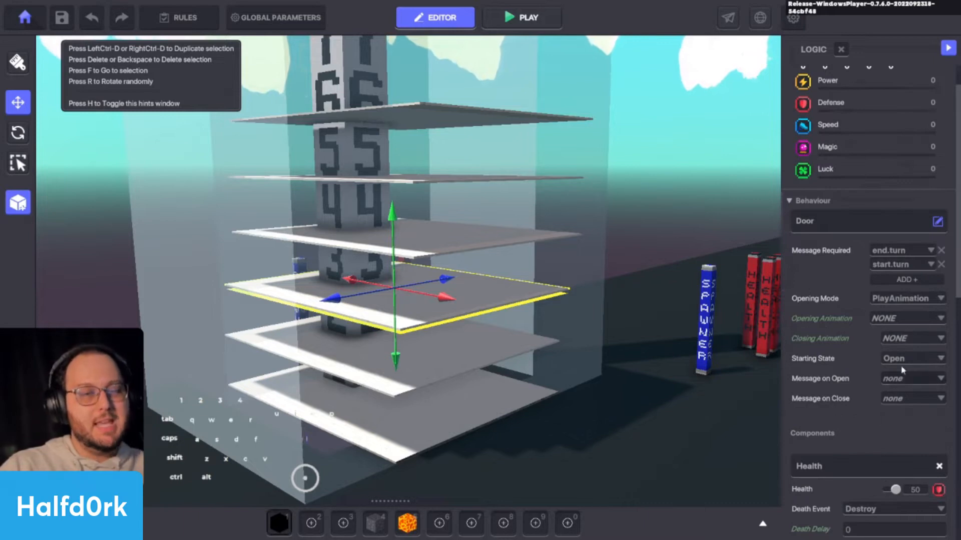
left_click(912, 353)
left_click(899, 386)
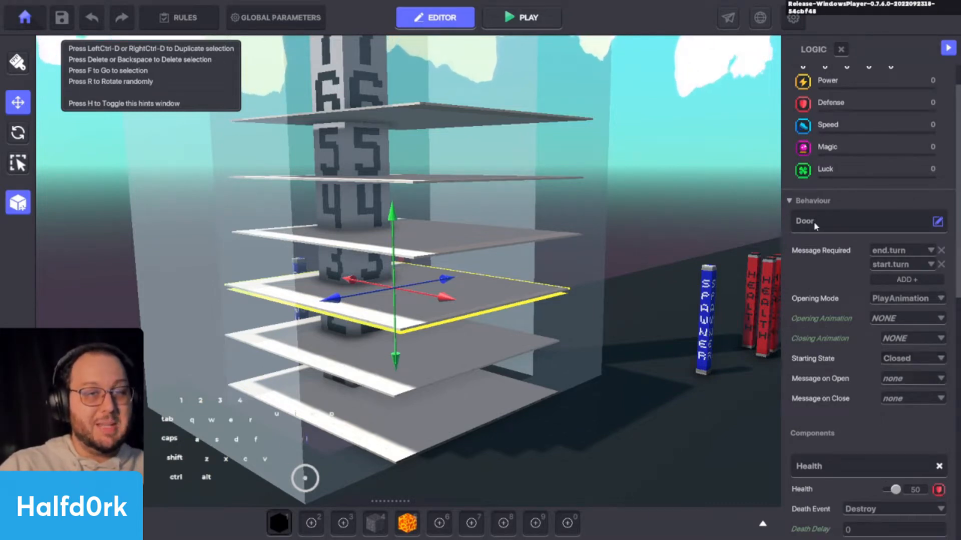
Set the Door starting state of the fifth platform from the top to Closed.
left_click(527, 341)
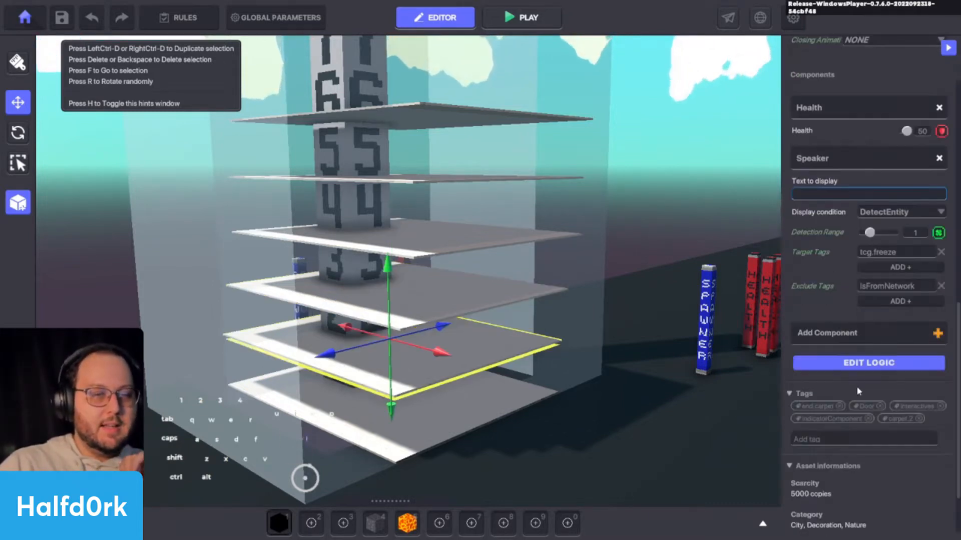
left_click(856, 365)
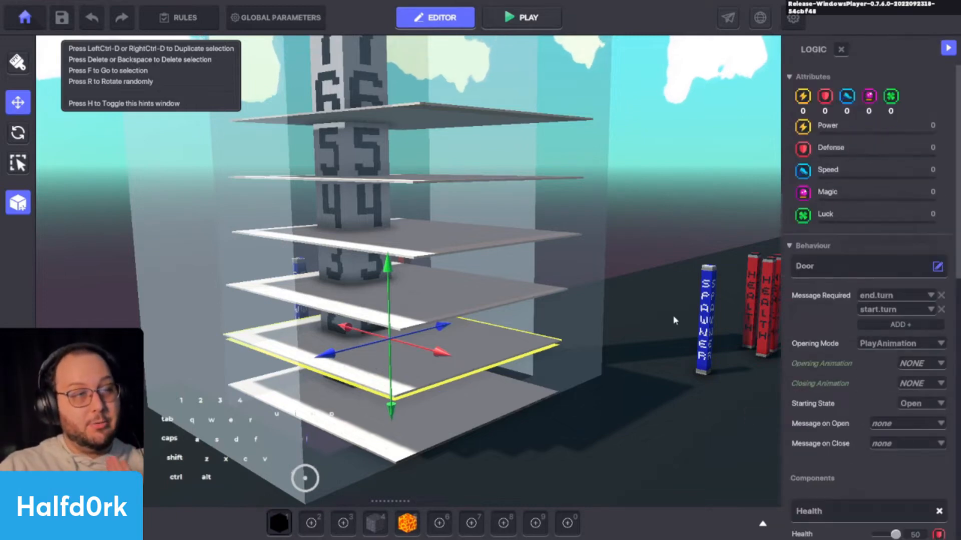
mouse_move(572, 256)
middle_mouse_down()
mouse_move(557, 272)
mouse_move(569, 270)
middle_mouse_up()
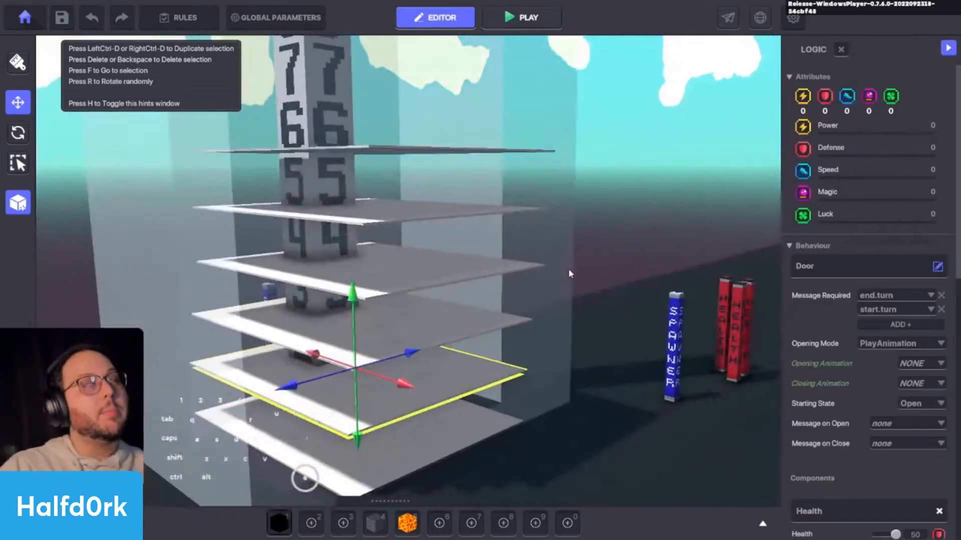
left_click(922, 403)
left_click(911, 427)
Set the Door starting state of the tower's lowest platform to Closed.
left_click(489, 435)
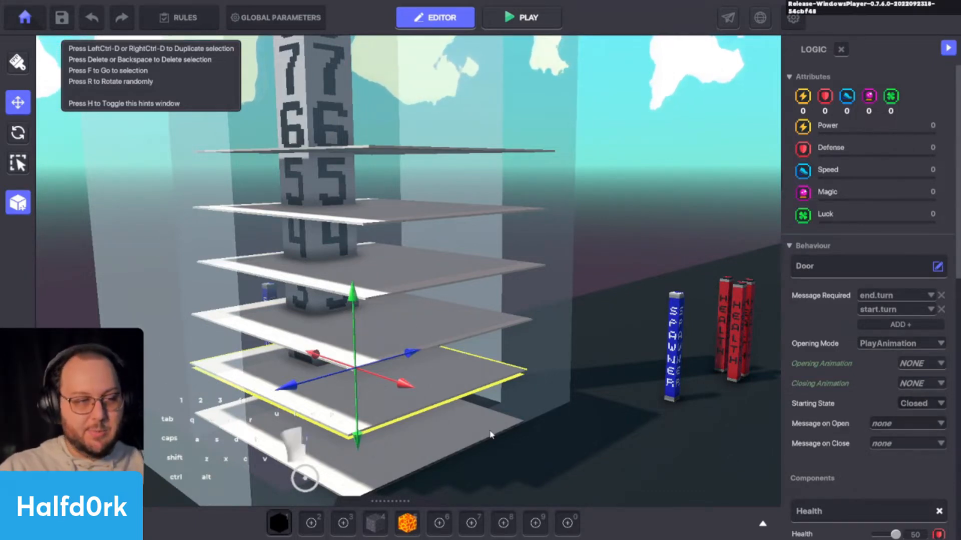
middle_click_drag(499, 430, 515, 417)
scroll(517, 420, "down", 1)
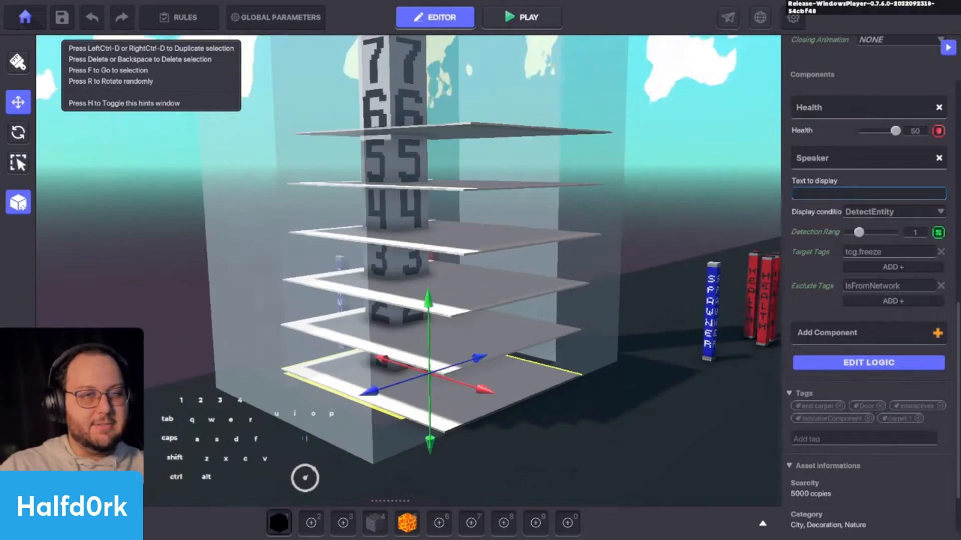
scroll(885, 268, "up", 2)
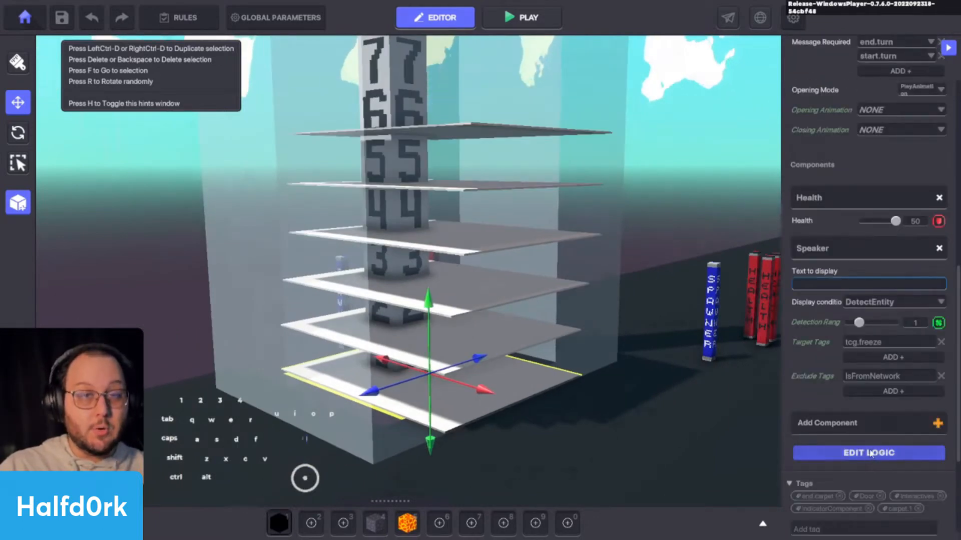
left_click(871, 453)
scroll(846, 415, "down", 1)
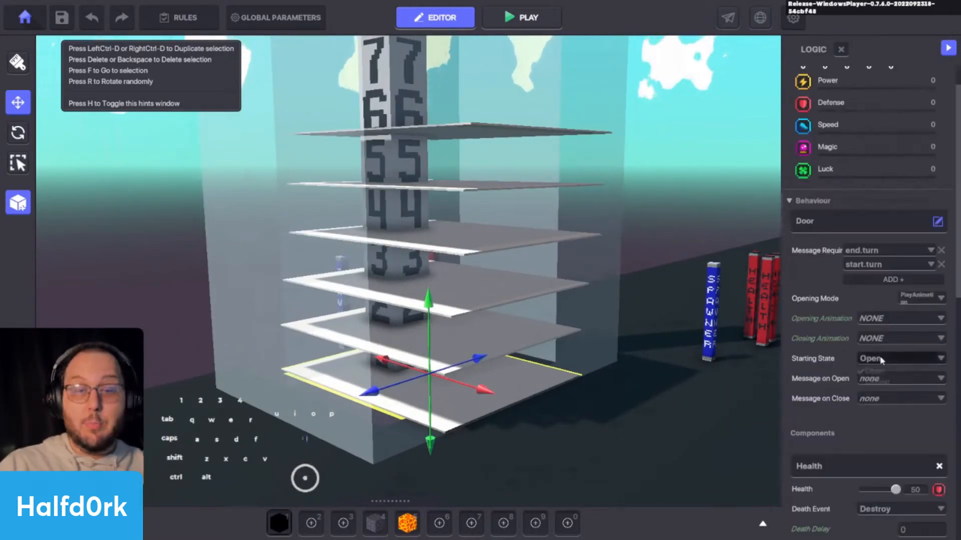
left_click(876, 382)
Search the asset library for "gate" and place a Sci-fi Slider Modular Gate on the open ground near the tower.
key("shift+s")
key("shift+a")
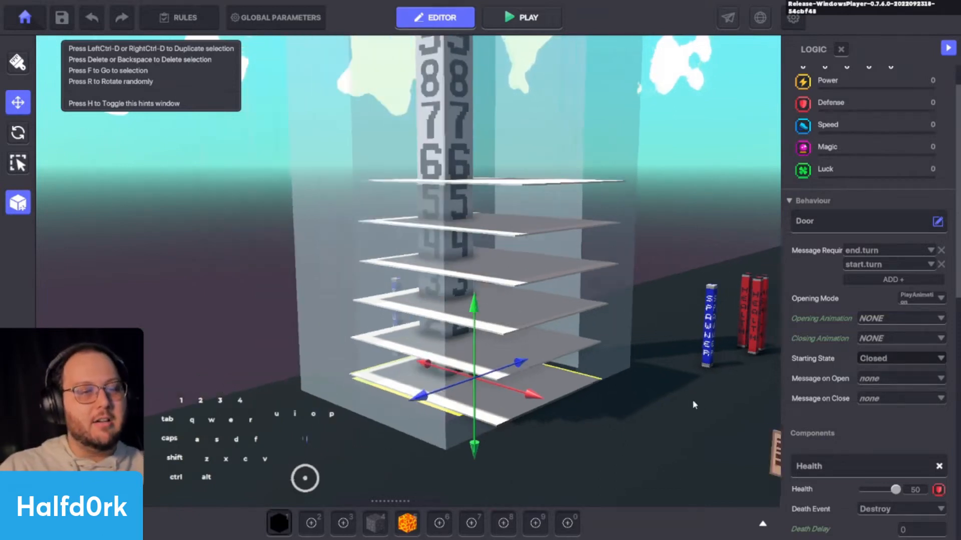
key("Tab")
left_click(211, 273)
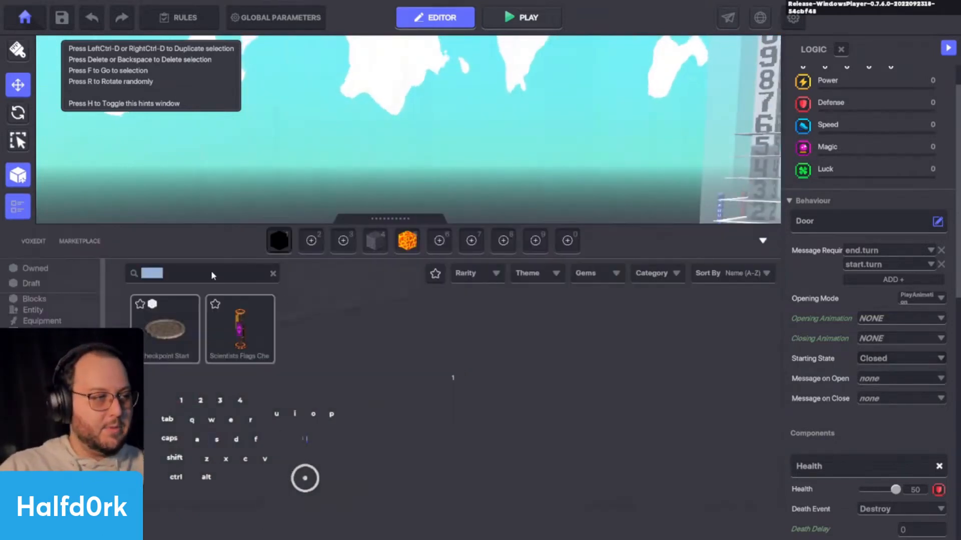
type("gate")
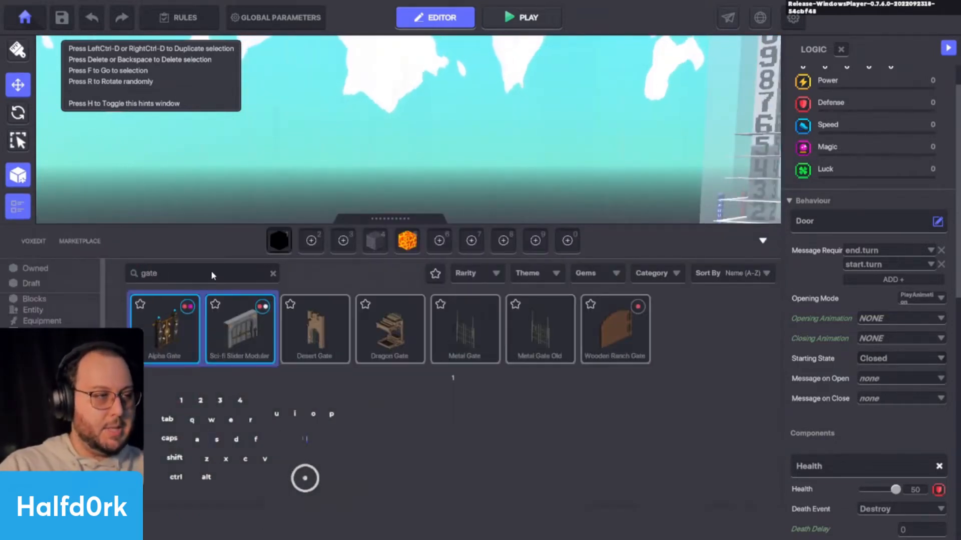
left_click(227, 324)
key("Tab")
left_click(528, 376)
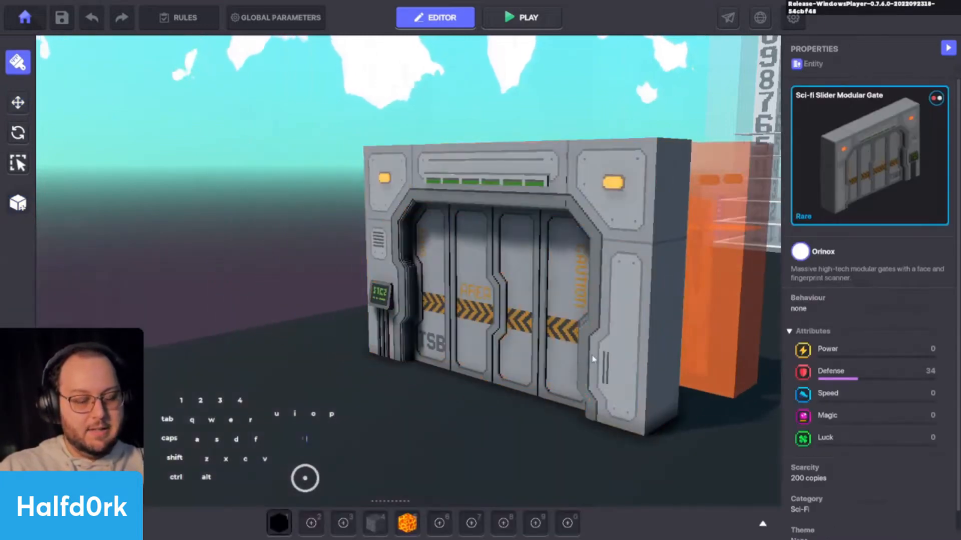
Assign the Door behaviour to the placed Sci-fi Slider Modular Gate.
key("i")
left_click(592, 356)
left_click_drag(592, 356, 672, 324, "alt")
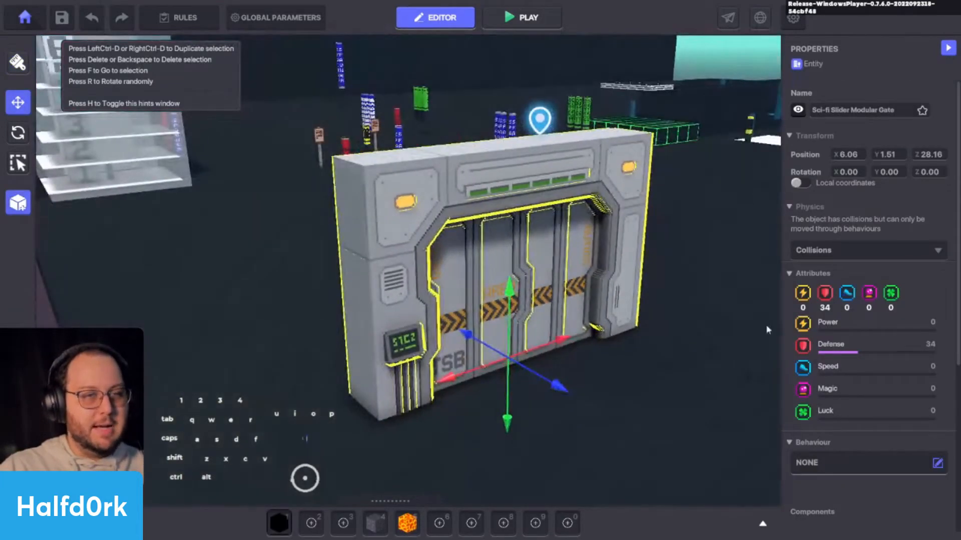
scroll(789, 329, "down", 3)
left_click(849, 289)
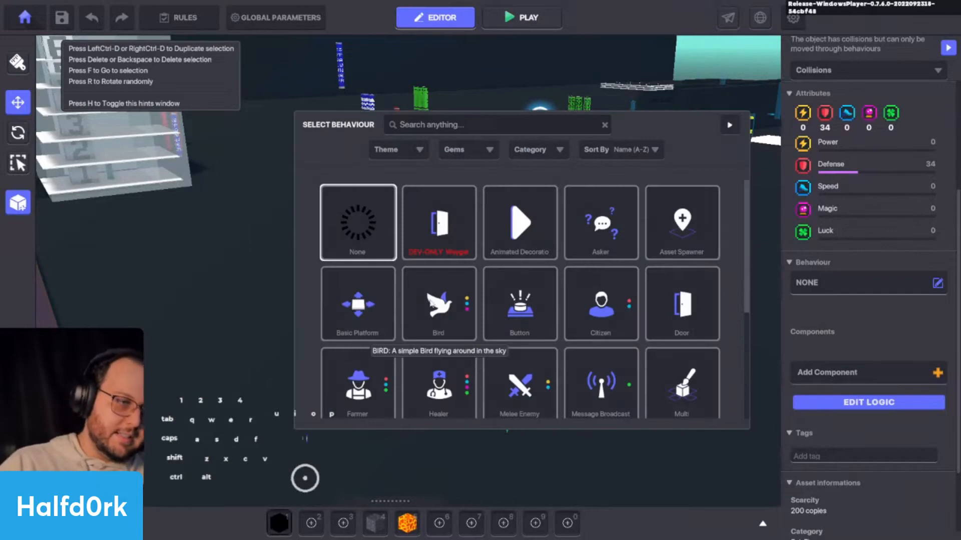
key("Escape")
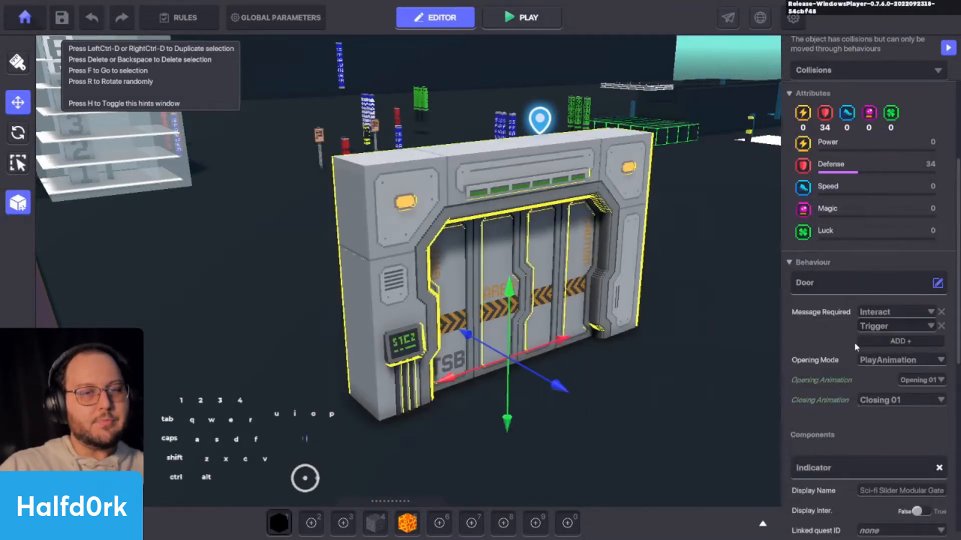
Playtest the level, running up to and around the sci-fi gate to examine how its door opens and blocks passage.
key("ctrl+p")
key("w")
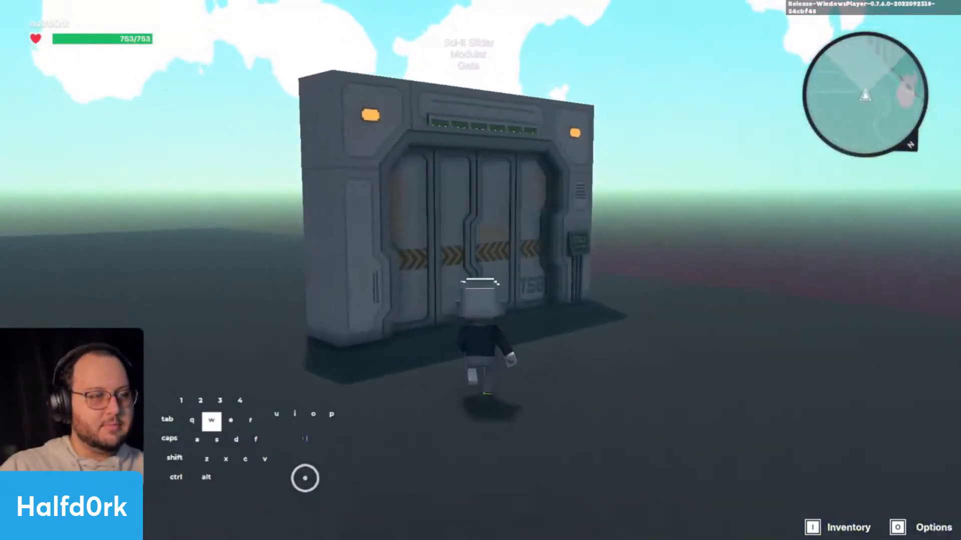
key("a")
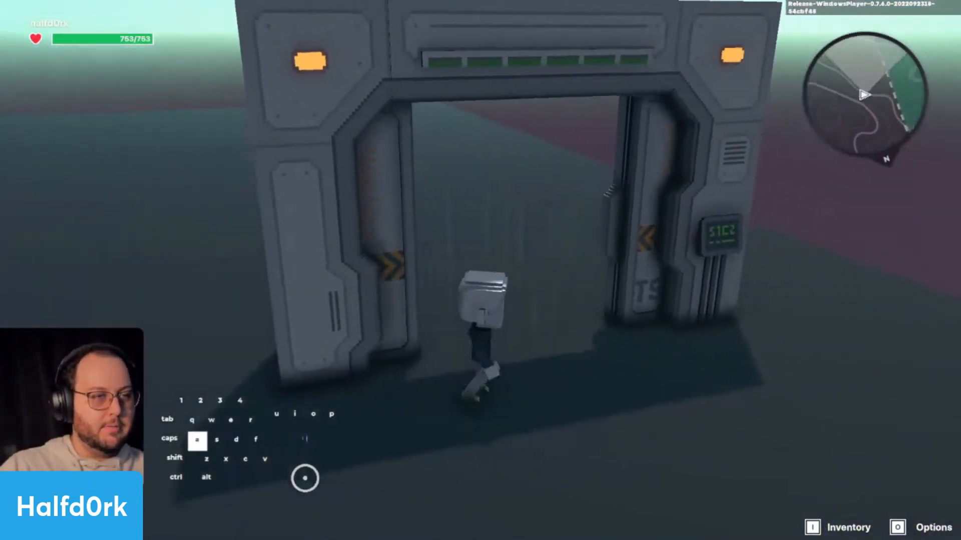
key("d")
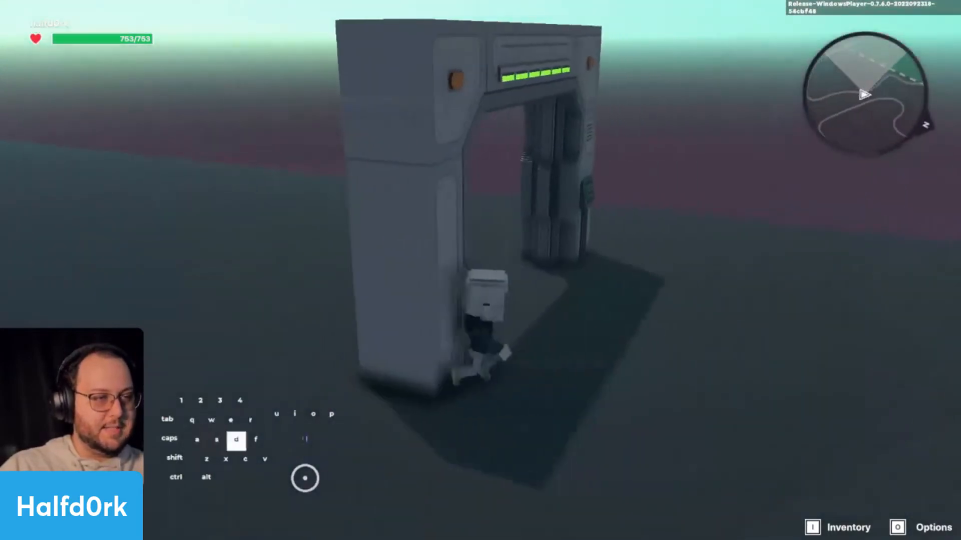
key("w")
key("a")
key("w")
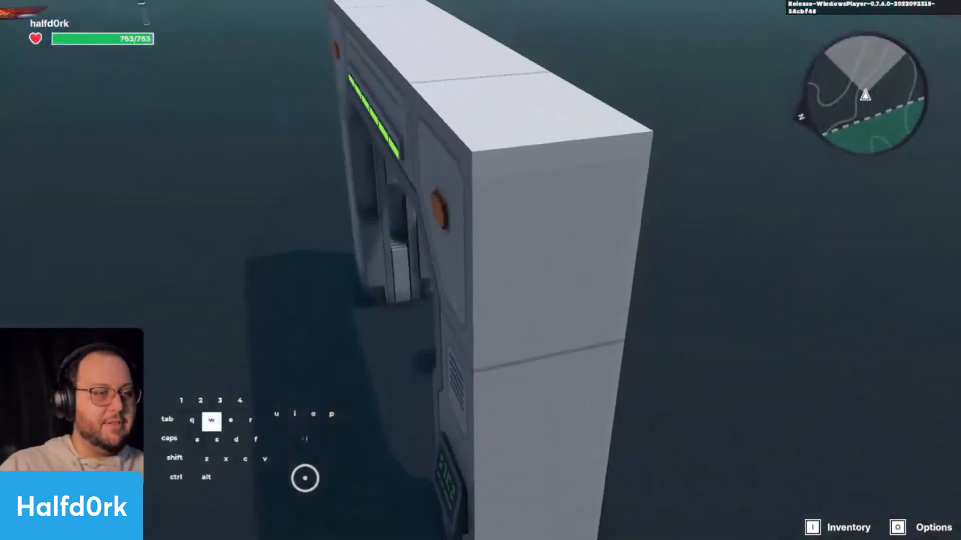
key("a")
key("w")
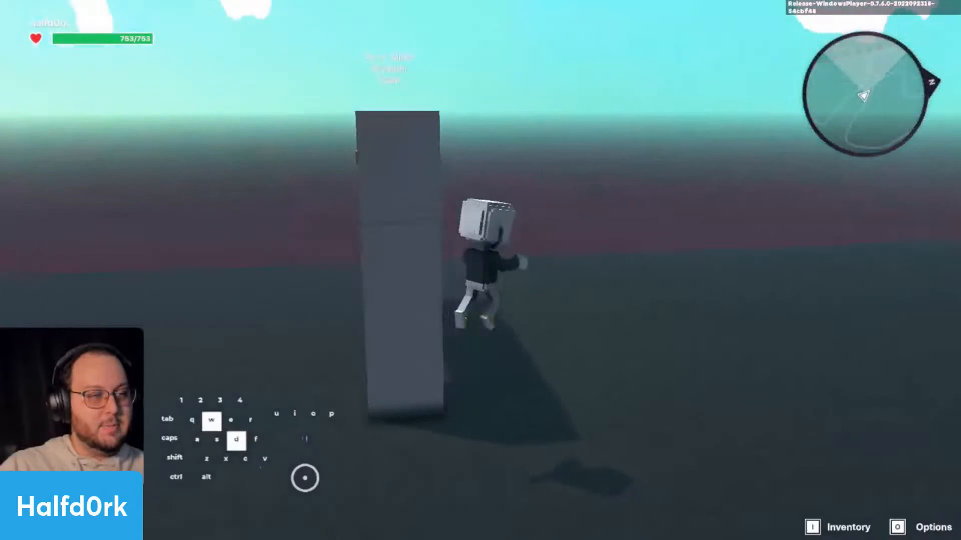
key("a")
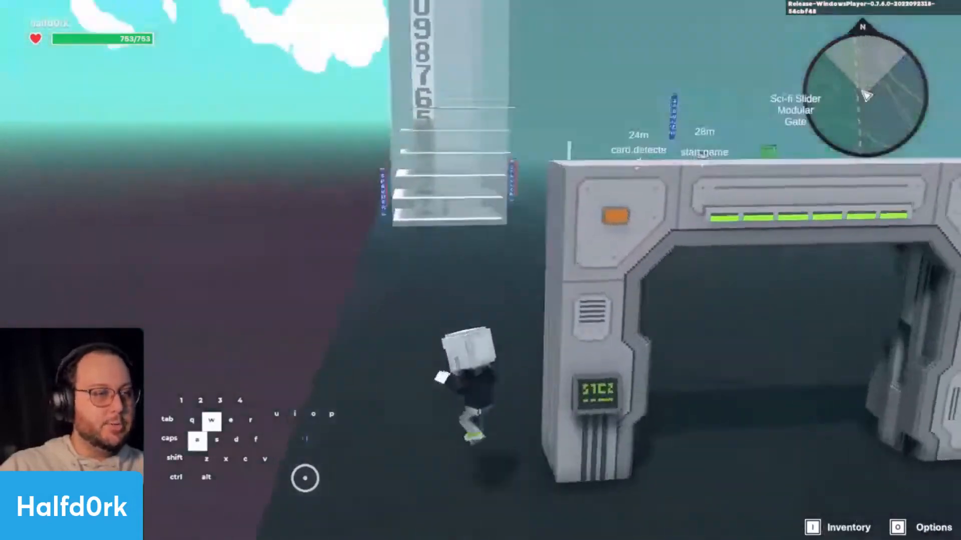
key("d")
key("w")
key("d")
Exit the playtest and delete the Sci-fi Slider Modular Gate.
key("Escape")
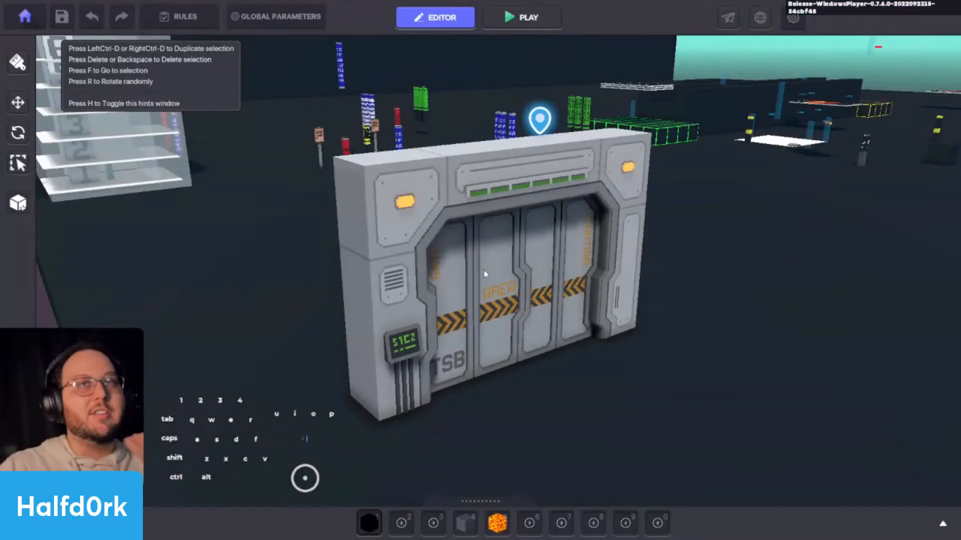
left_click(486, 251)
key("Delete")
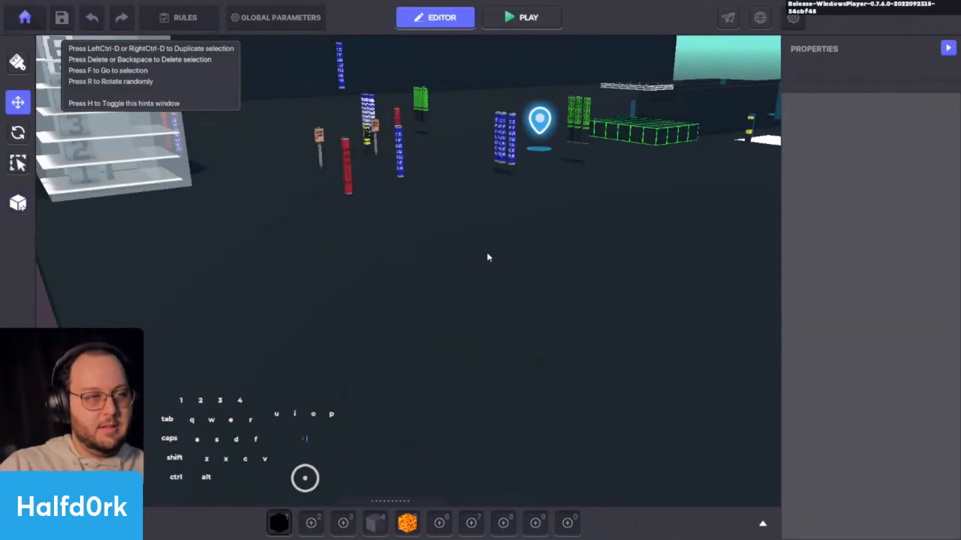
Examine the Door settings of the tower's highest and lowest platforms, including the lowest one's starting state.
key("shift+w+a+space")
left_click_drag(440, 245, 390, 343, "alt")
key("shift+s")
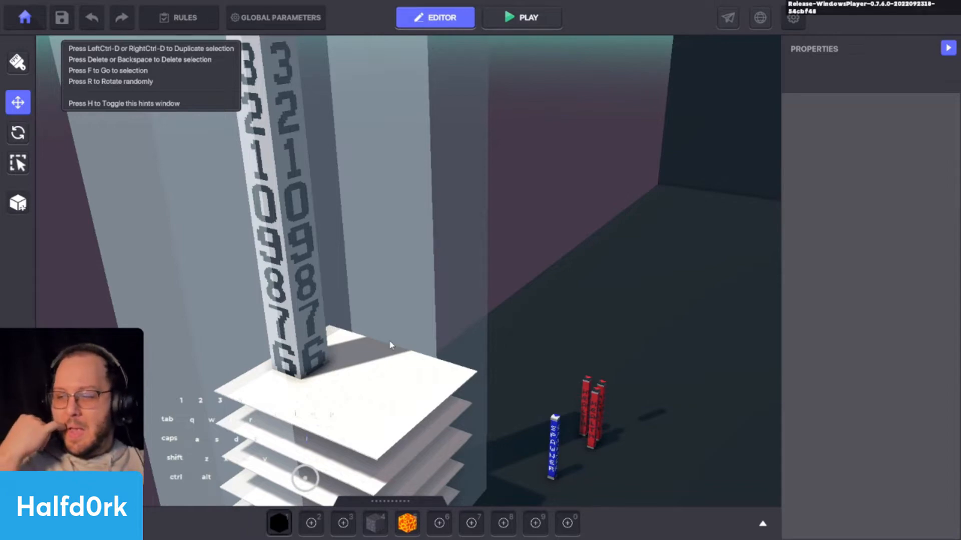
scroll(382, 369, "down", 1)
left_click(395, 394)
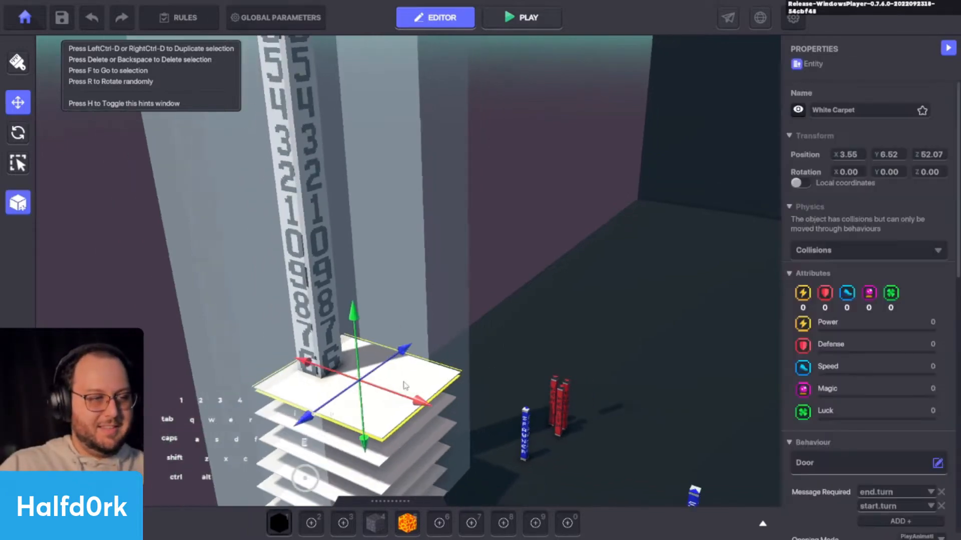
scroll(467, 413, "up", 3)
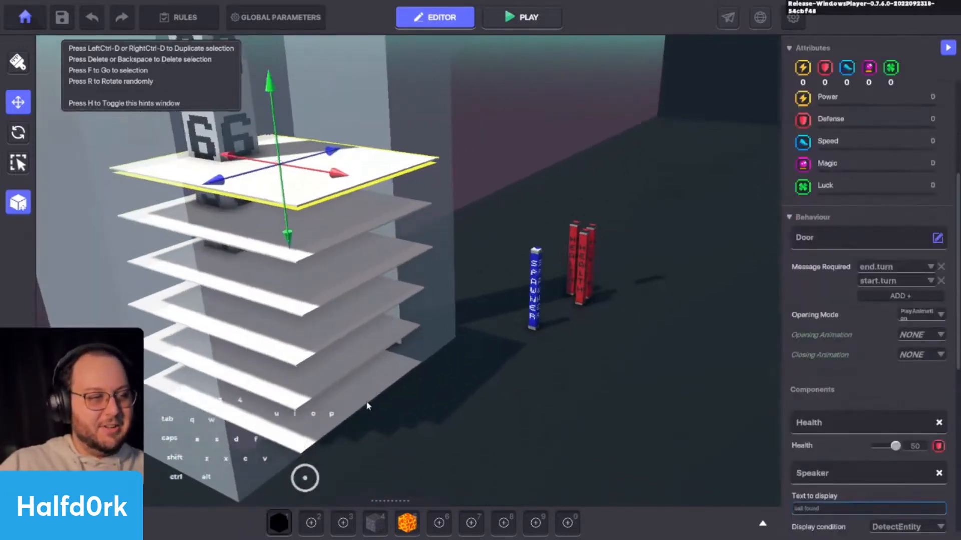
left_click(366, 402)
scroll(889, 462, "down", 3)
left_click(882, 500)
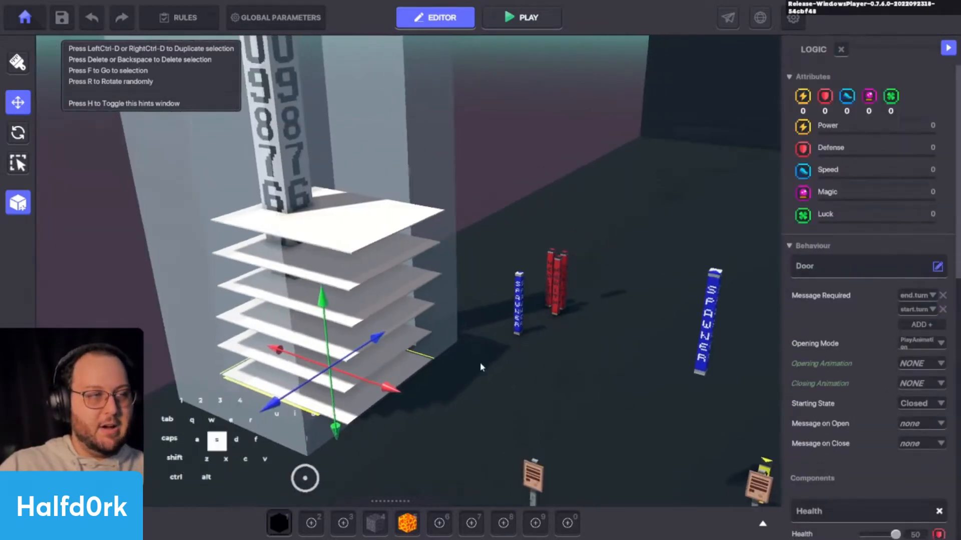
Playtest the level again and run around the numbered tower to examine its stacked platforms.
key("ctrl+p")
key("w")
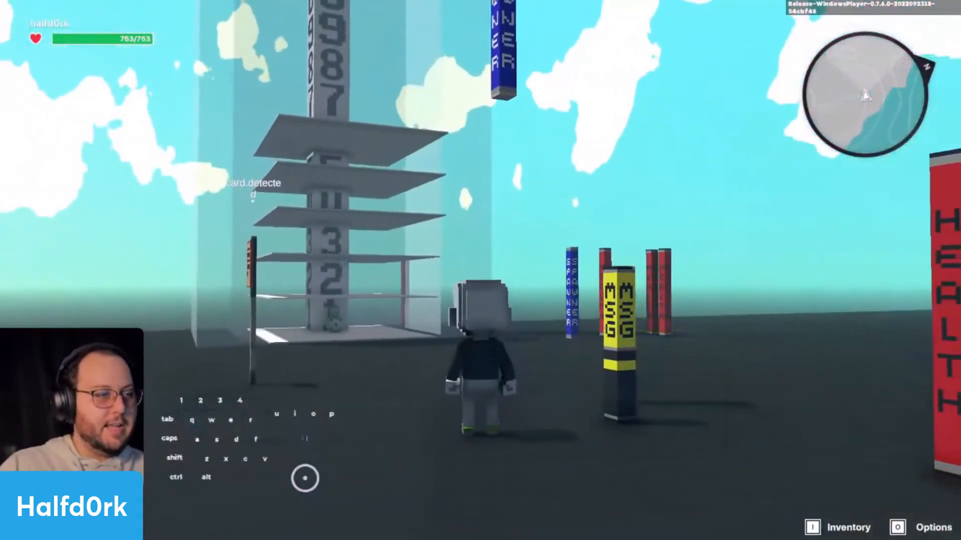
key("w")
key("a")
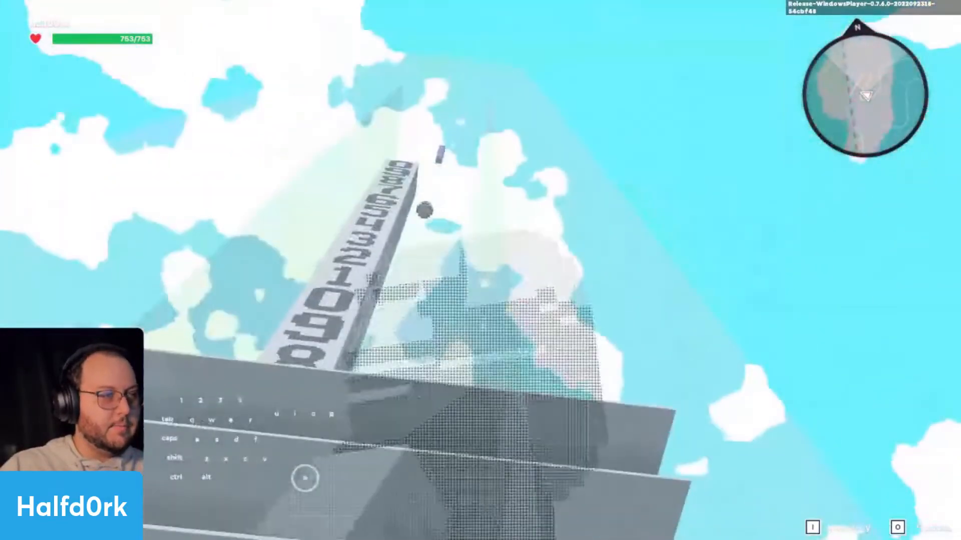
key("d")
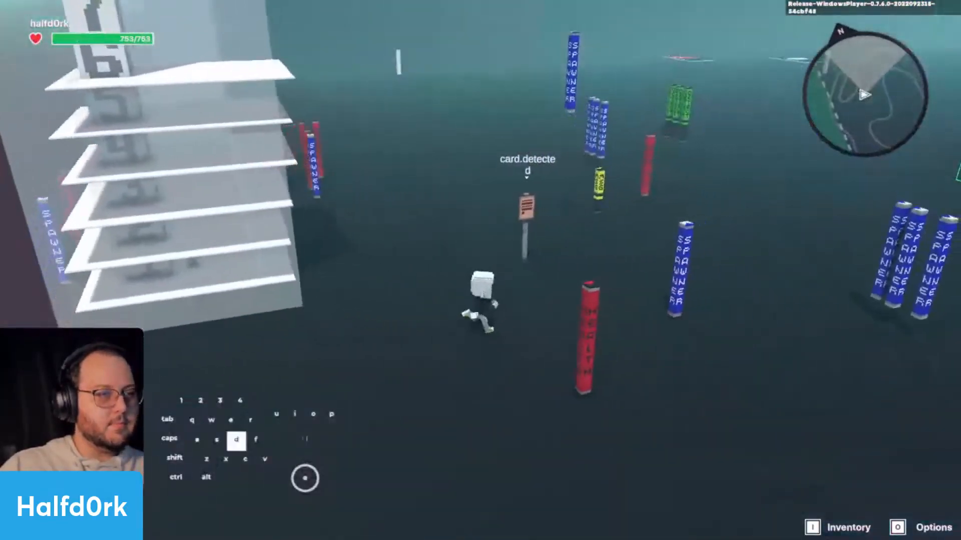
Stand back facing the numbered tower and end the turn in the TCG dialog.
key("w")
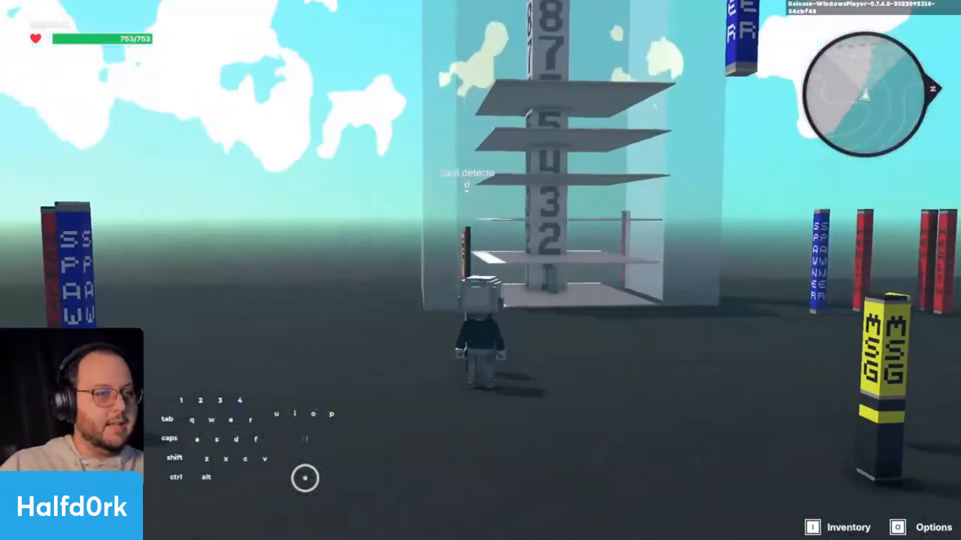
scroll(480, 270, "down", 3)
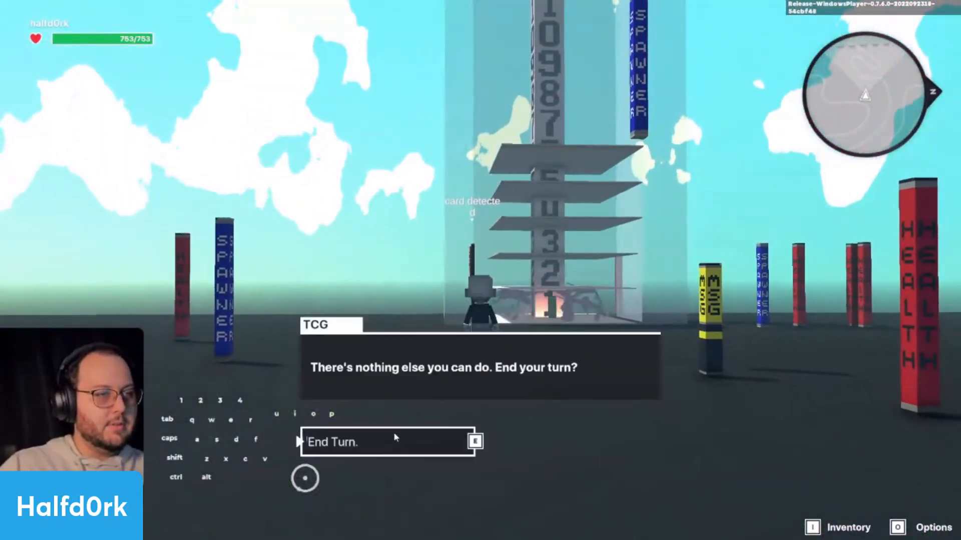
left_click(439, 452)
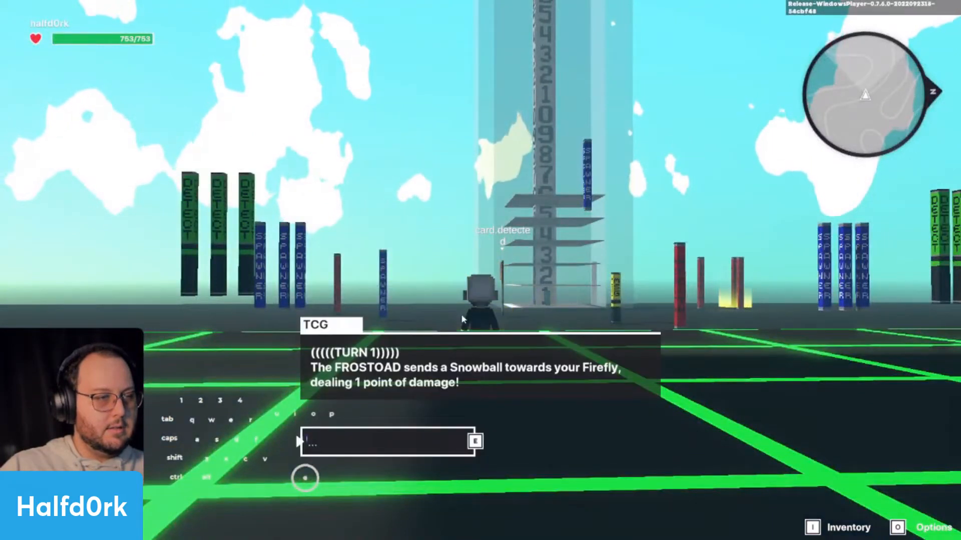
Advance through the enemy's turn, start the next turn, and run around the numbered tower to check its platforms.
key("e")
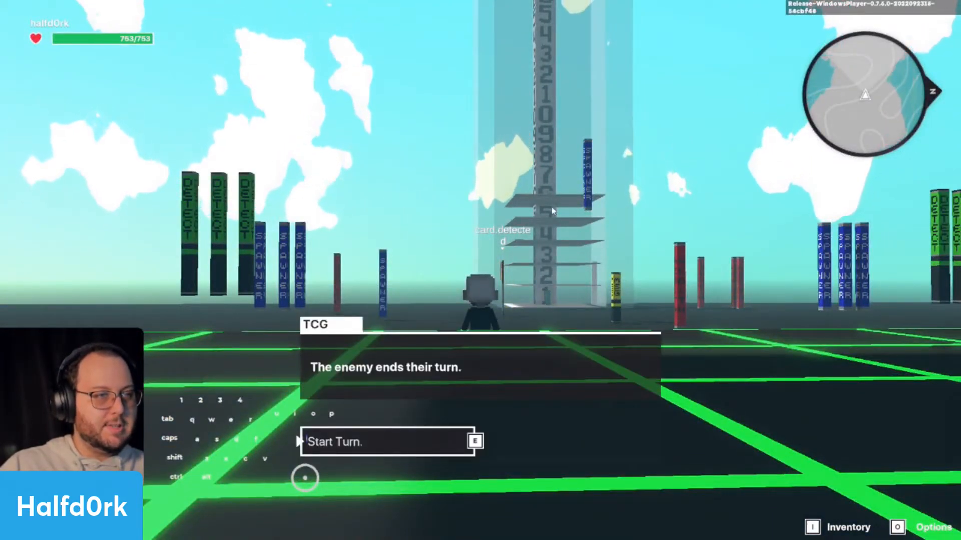
key("e")
key("w")
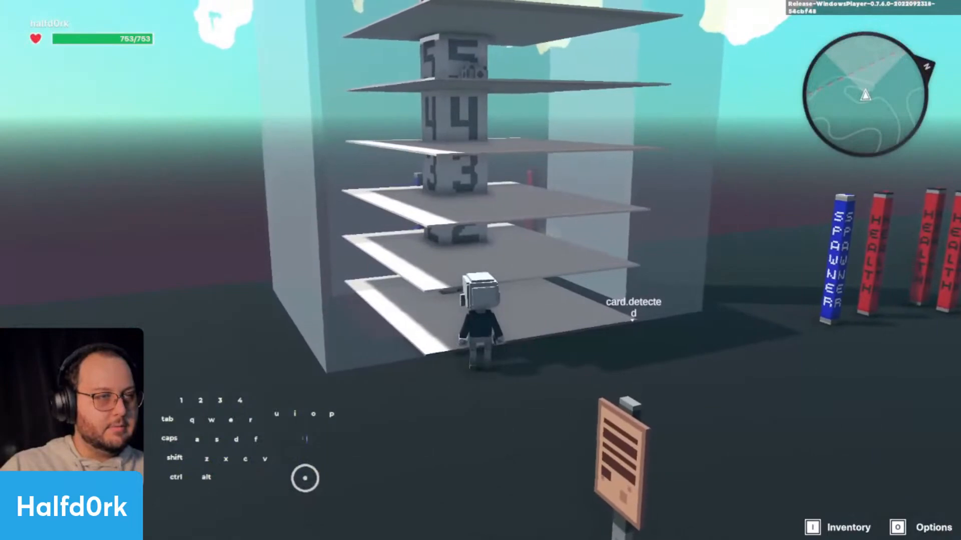
key("s")
key("w")
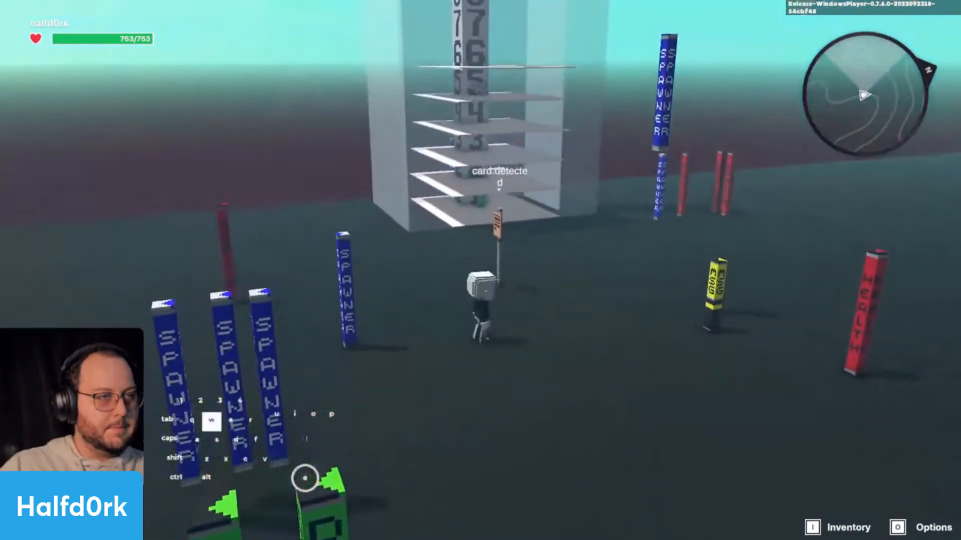
key("w")
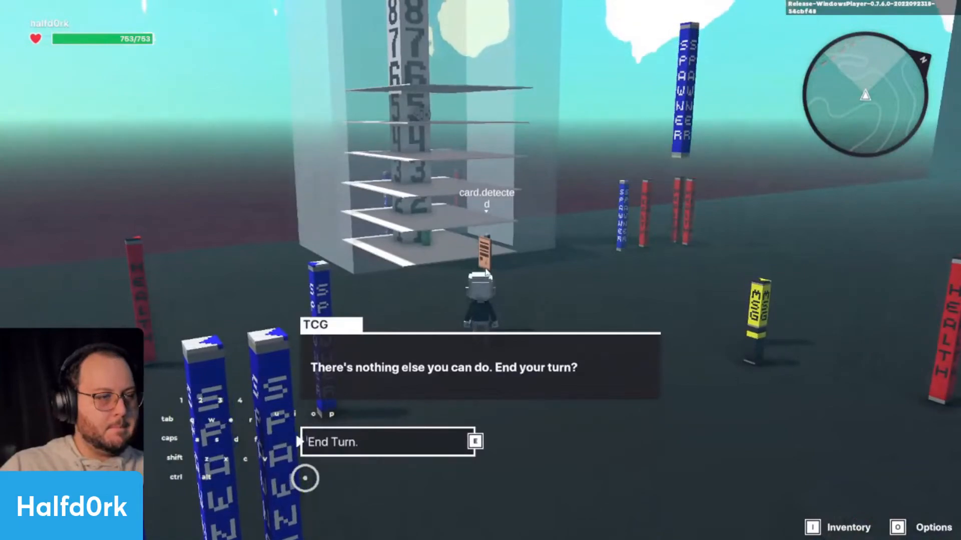
End another turn, start the following one, and move closer to the numbered tower to compare its remaining platforms.
key("e")
key("w")
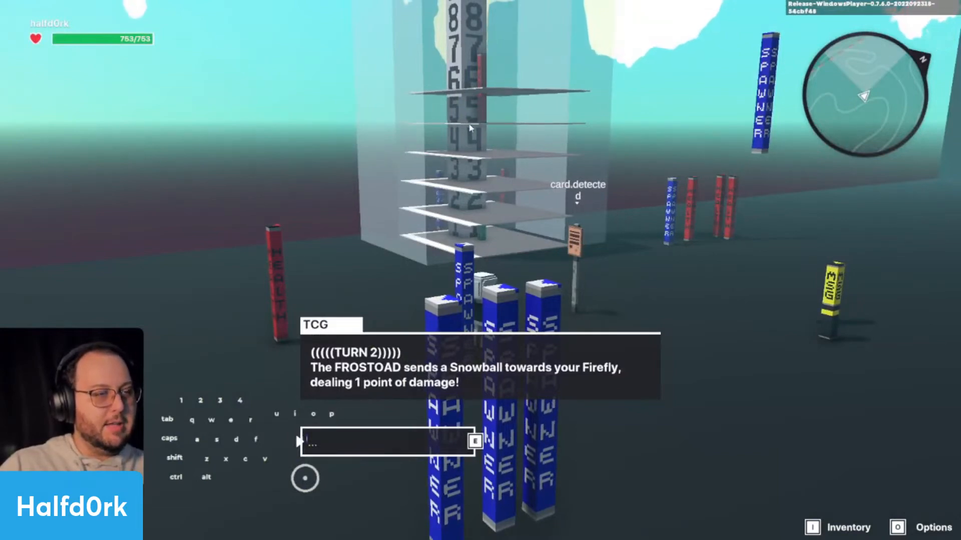
key("e")
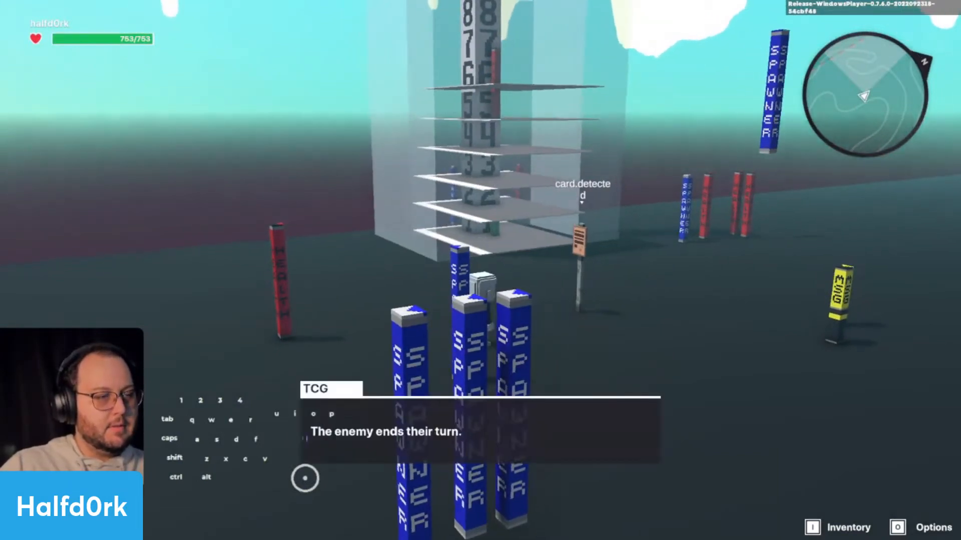
left_click(388, 443)
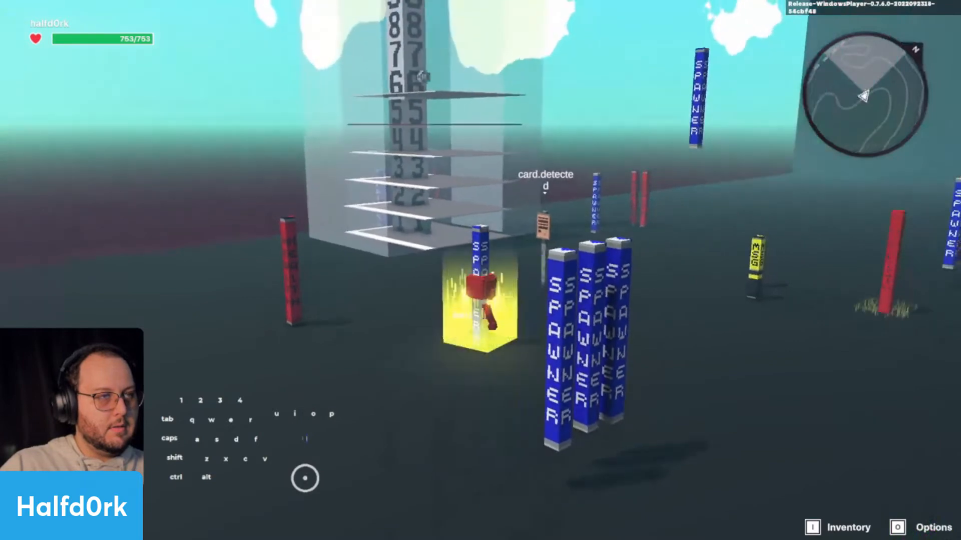
key("w")
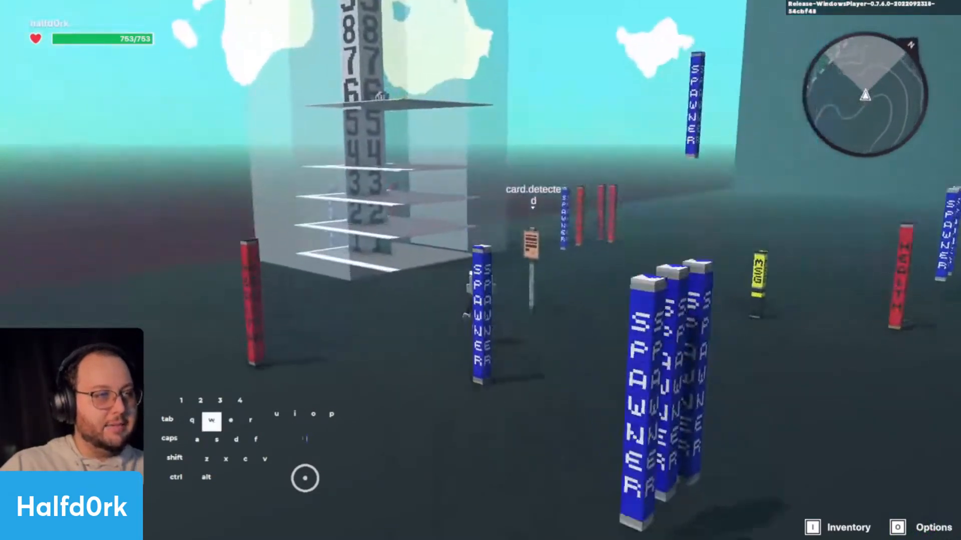
key("a")
key("space")
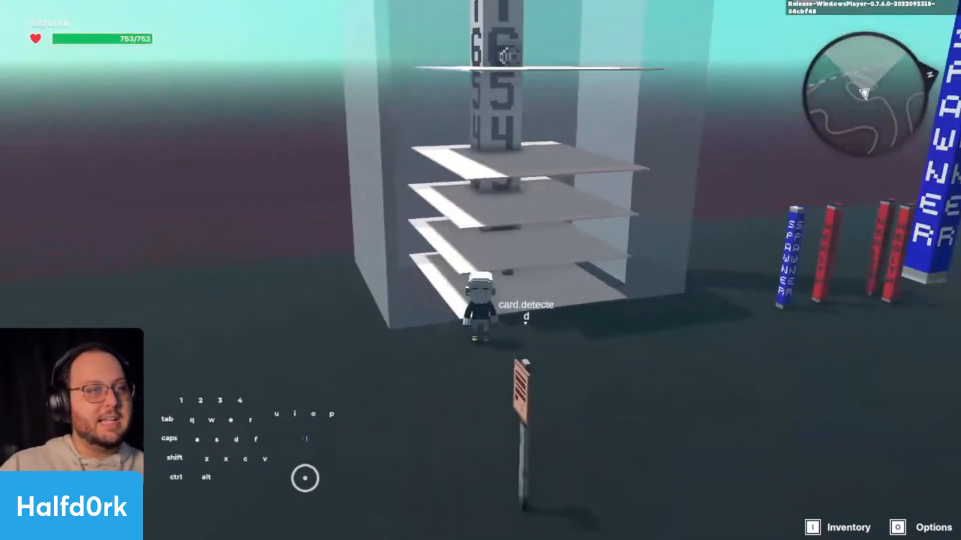
Run across the level to the Heat Spray card and pick it up.
key("d")
key("w")
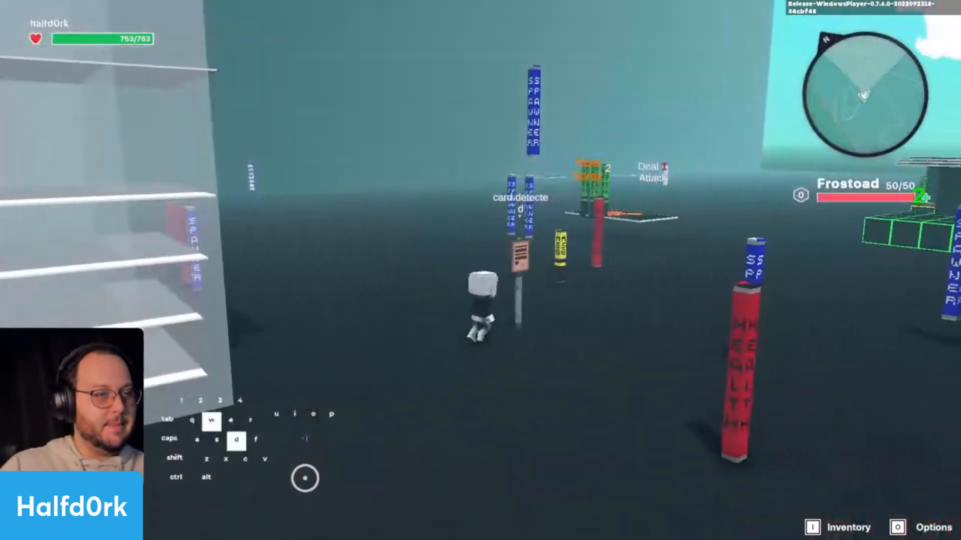
key("d")
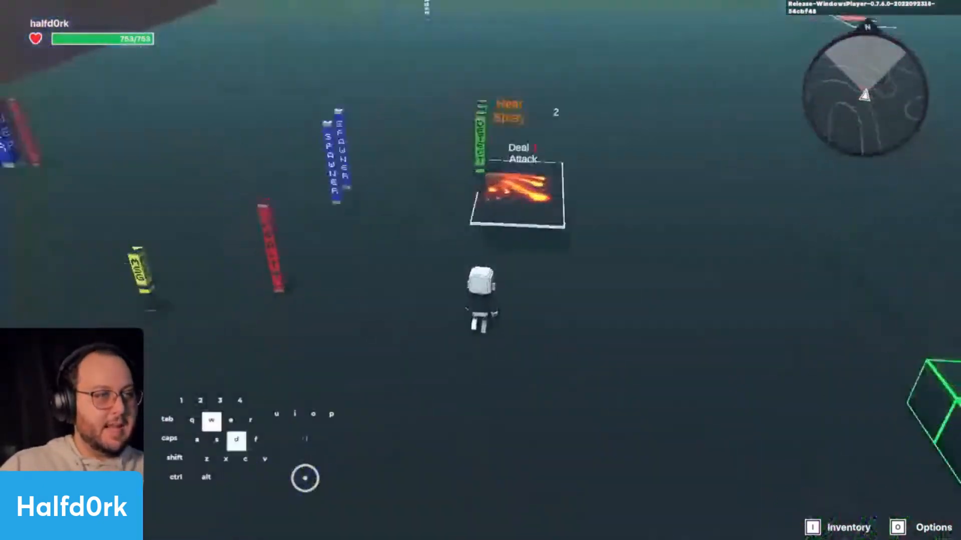
key("s")
key("w")
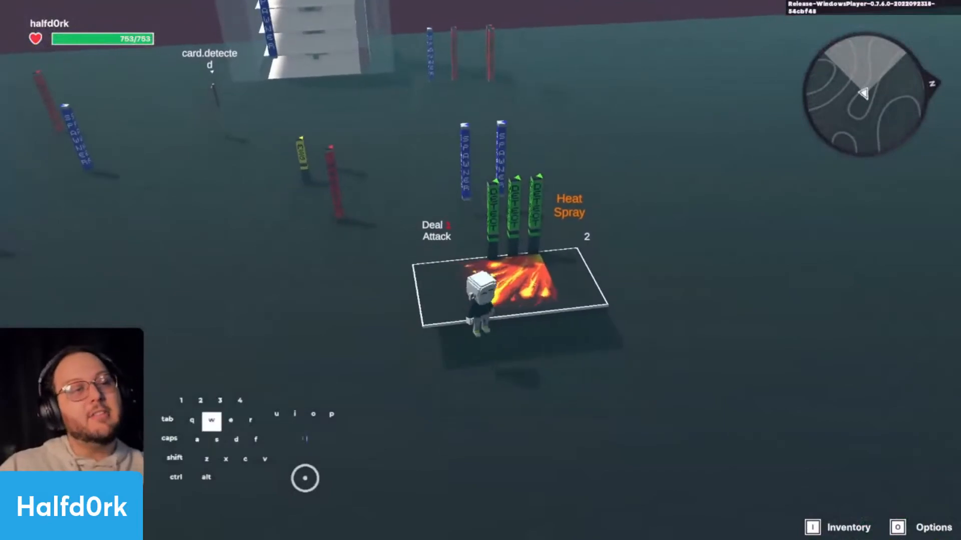
key("e")
key("w")
key("e")
Carry the Heat Spray card around with jumps to test its handling, and exit the playtest.
key("d")
key("w")
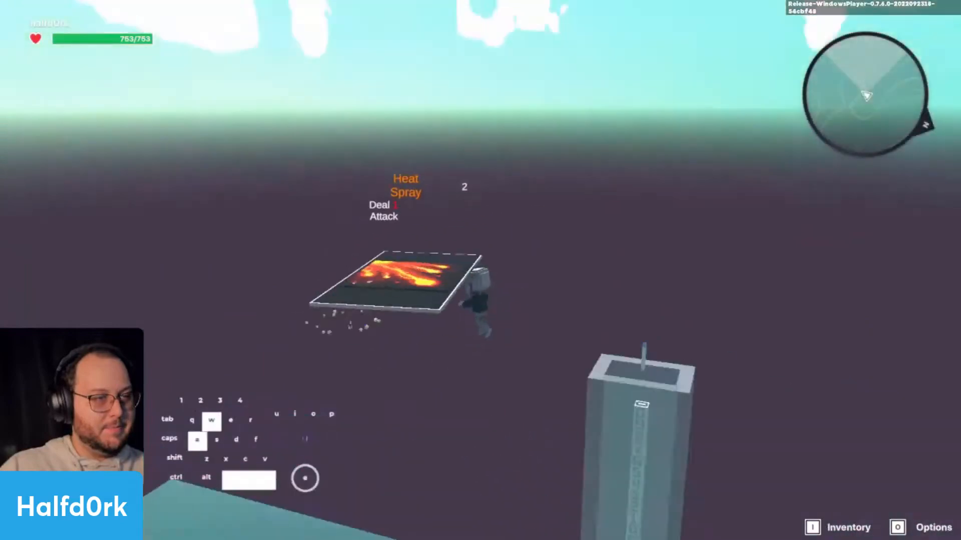
key("space")
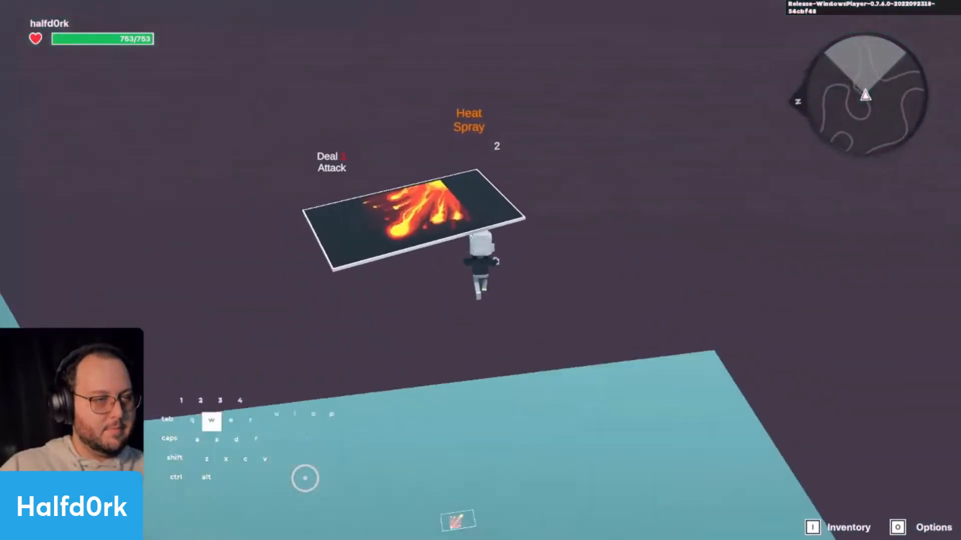
key("space")
key("e")
key("a")
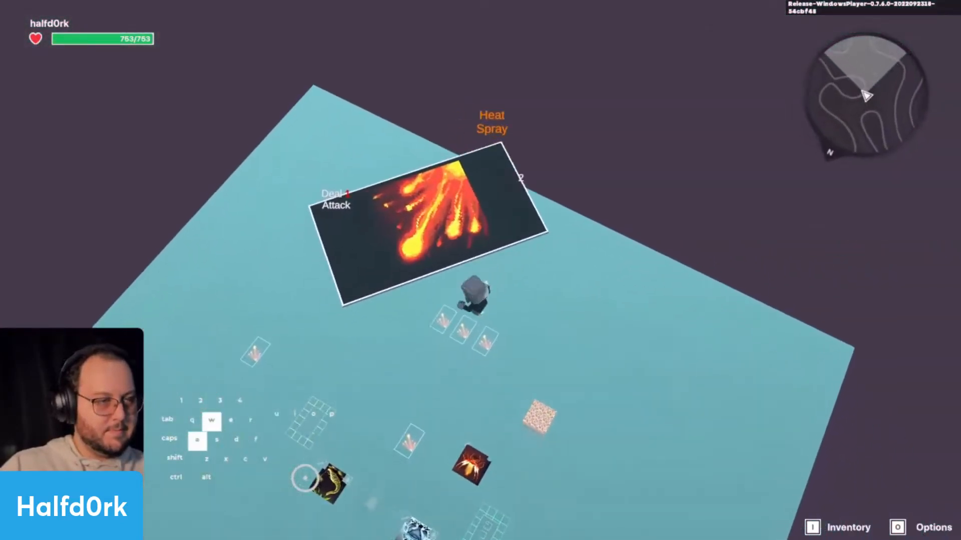
key("w")
key("l")
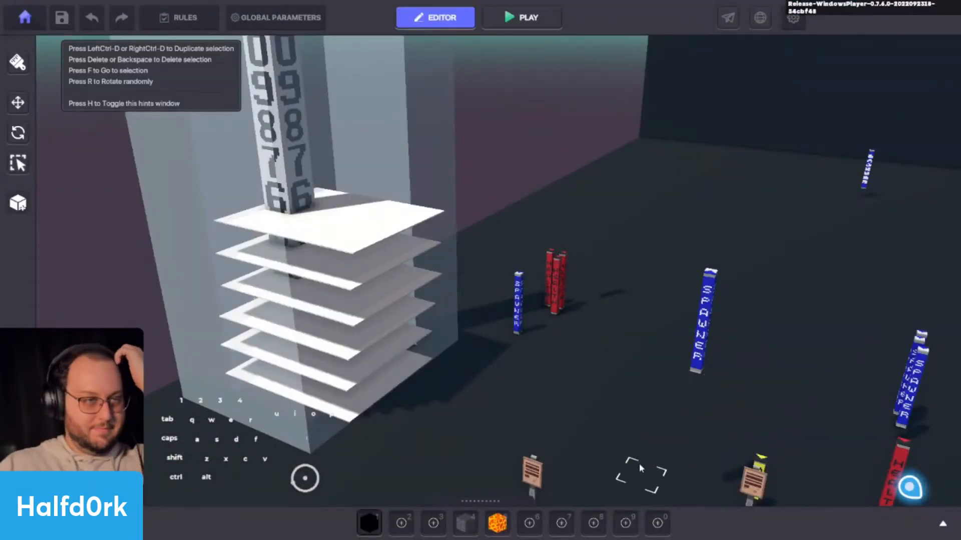
Select the numbered tower's highest White Carpet platform and examine the stack and its Door settings from several angles.
middle_click_drag(638, 467, 568, 406)
scroll(573, 409, "down", 3)
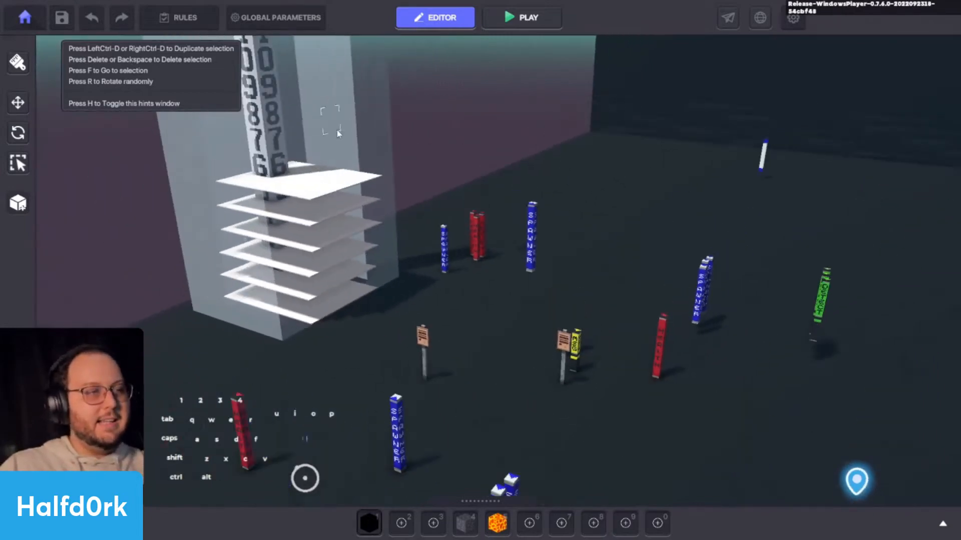
left_click(303, 184)
key("f")
key("shift+s")
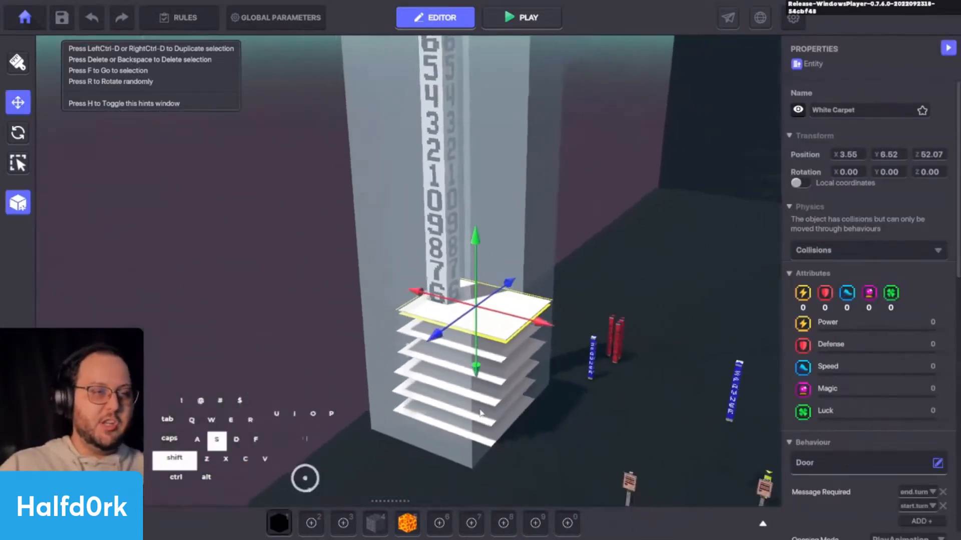
left_click_drag(528, 287, 567, 263, "alt")
key("d")
key("space")
key("s")
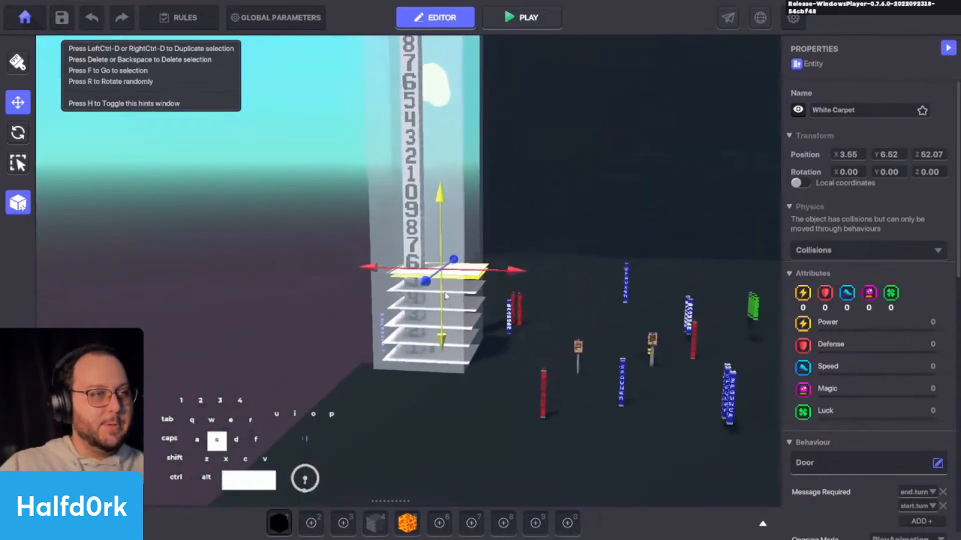
Select a green !Lamp Detect post on the far side of the level and focus on it.
key("w")
key("d")
key("shift")
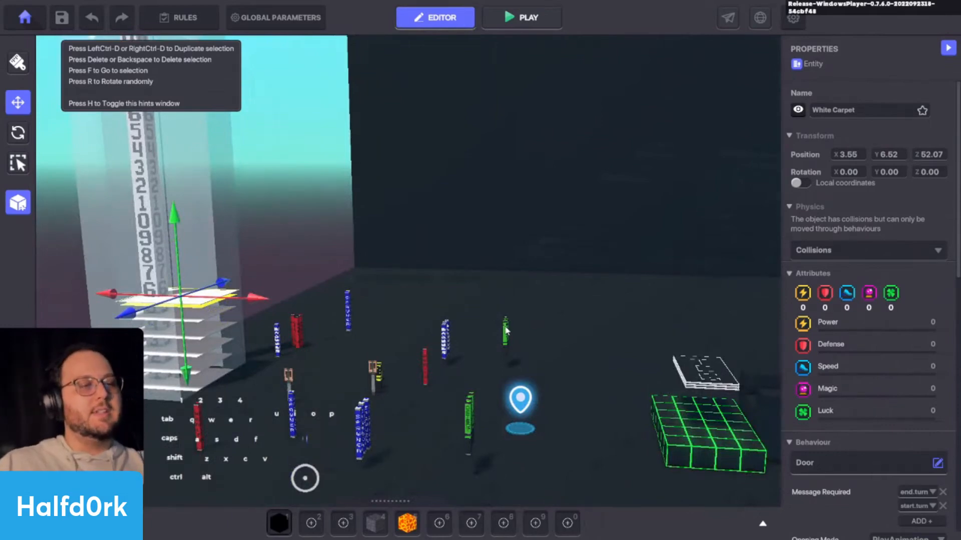
left_click(506, 332)
left_click(504, 333)
key("f")
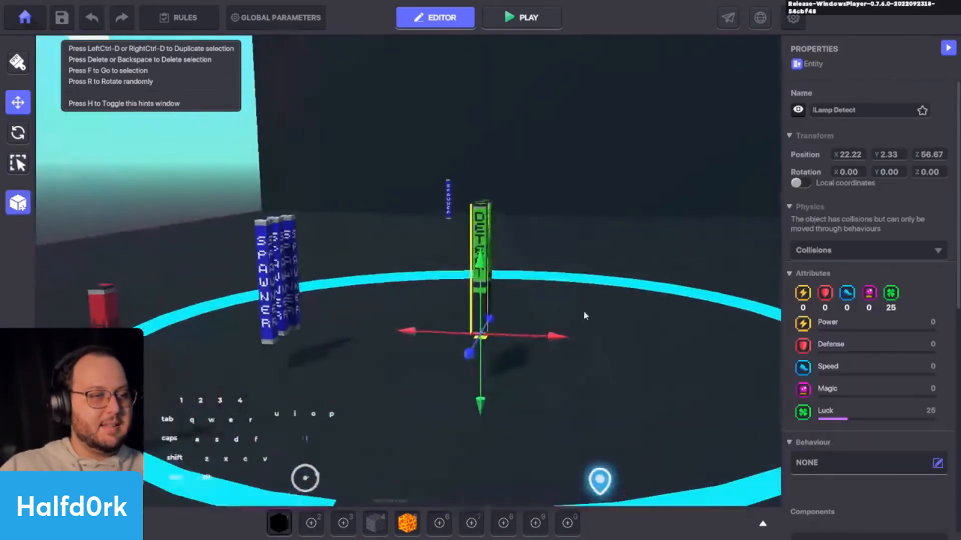
Inspect the Card 1 Spawn marker and the layout around the Heat Spray card from above.
left_click(581, 317)
key("s")
key("shift")
key("d")
key("c")
key("d")
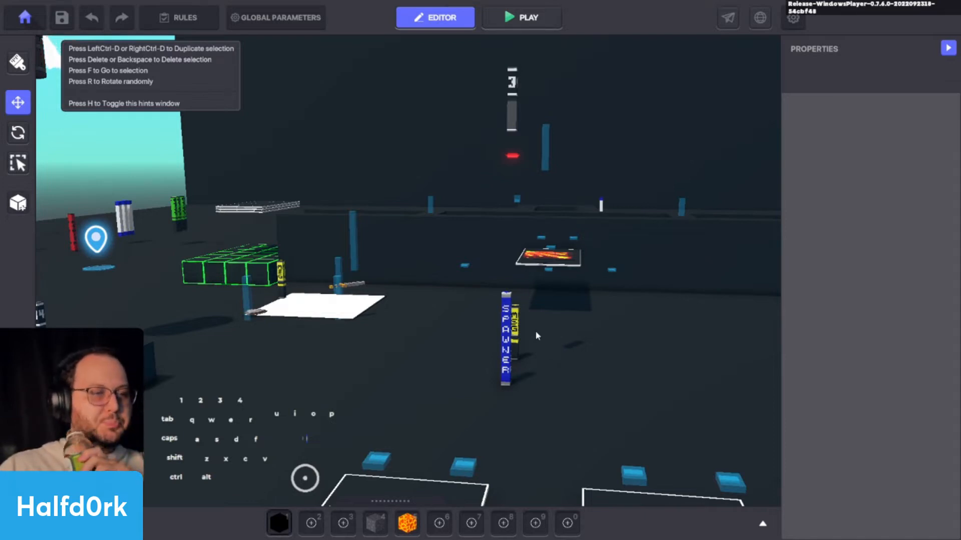
middle_click_drag(529, 316, 530, 362)
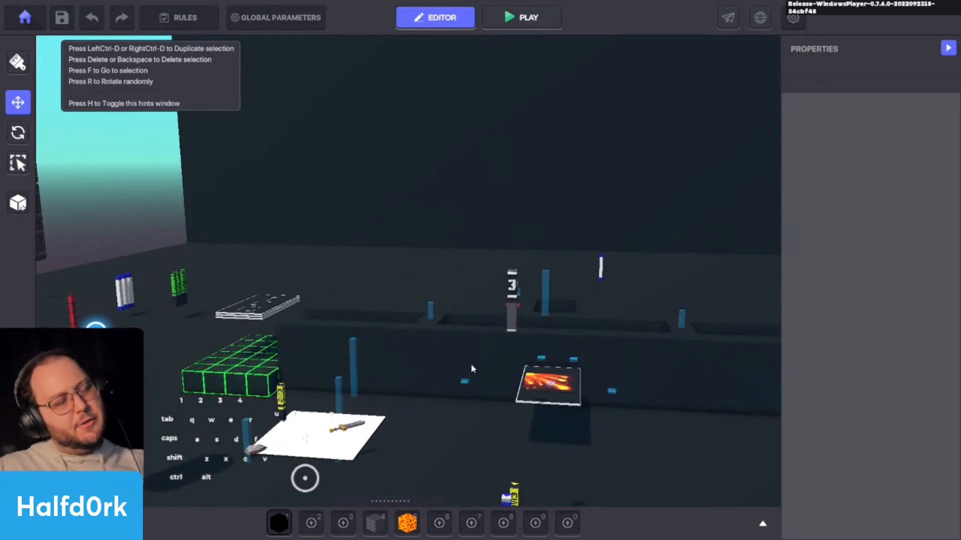
left_click(464, 384)
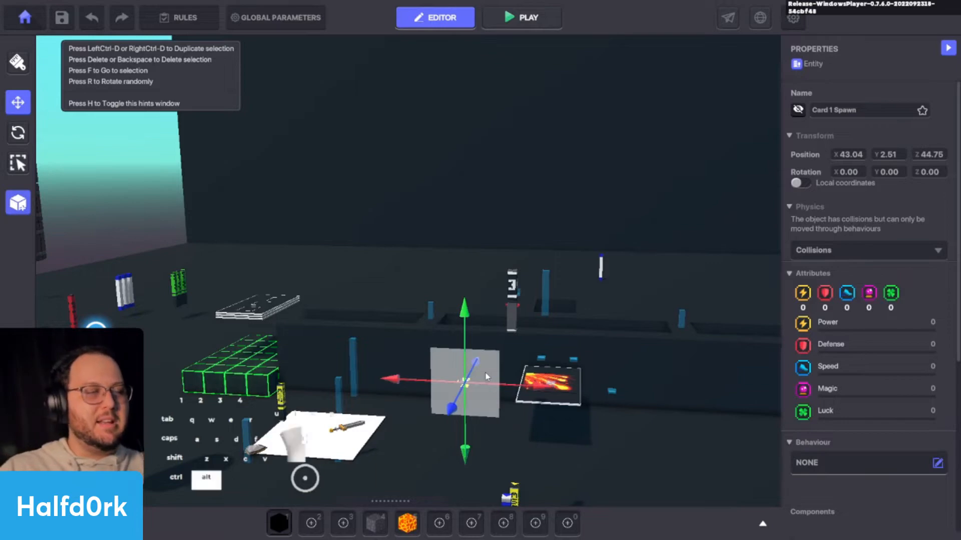
left_click_drag(486, 374, 524, 425, "alt")
key("d")
left_click_drag(528, 385, 540, 391, "alt")
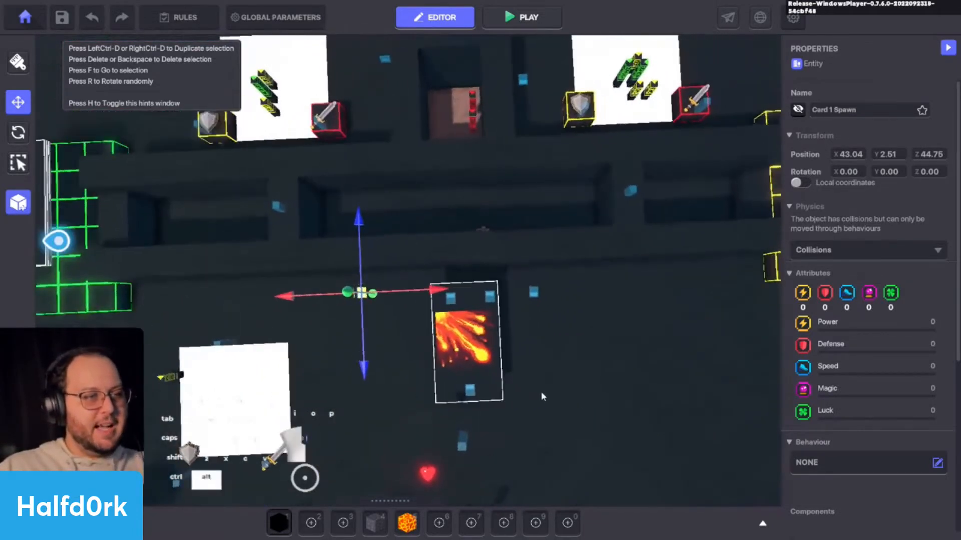
left_click(589, 349)
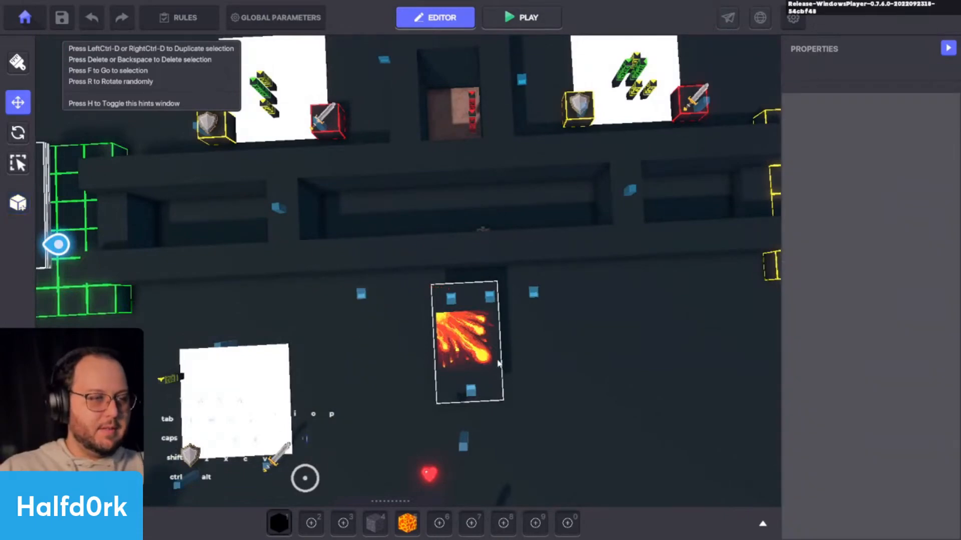
Duplicate the Heat Spray card to try one copy on each side of it, and delete the right-hand copy.
left_click(482, 358)
key("ctrl+d")
left_click_drag(503, 447, 592, 424)
key("ctrl+d")
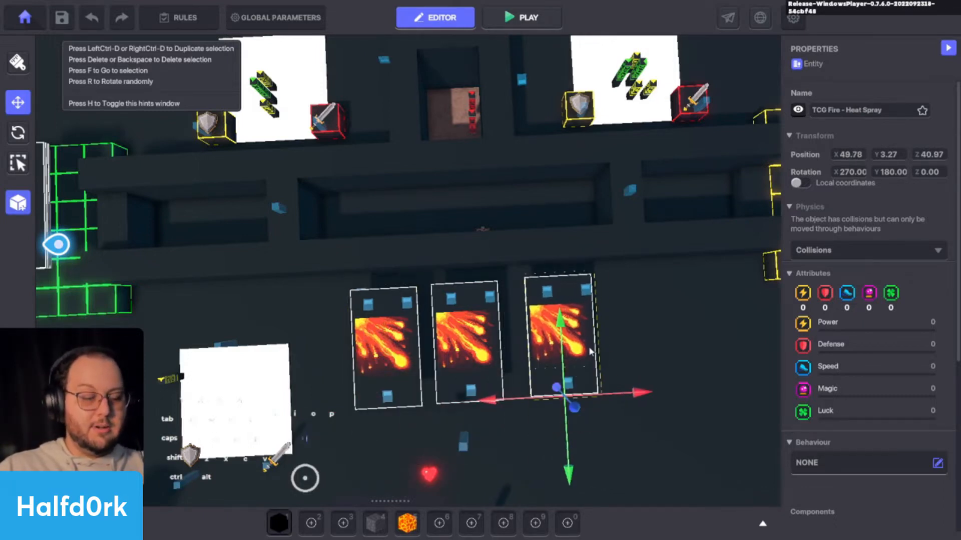
key("Delete")
Try a two-card layout by shifting both Heat Spray cards to the right, side by side between the spawn markers.
left_click(492, 365)
left_click_drag(529, 403, 604, 407)
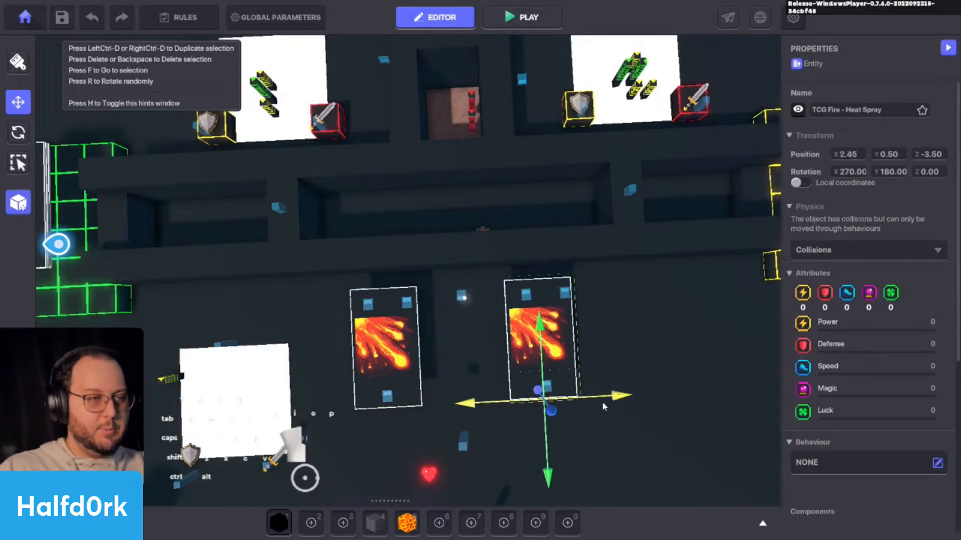
left_click(407, 385)
left_click_drag(446, 407, 537, 409)
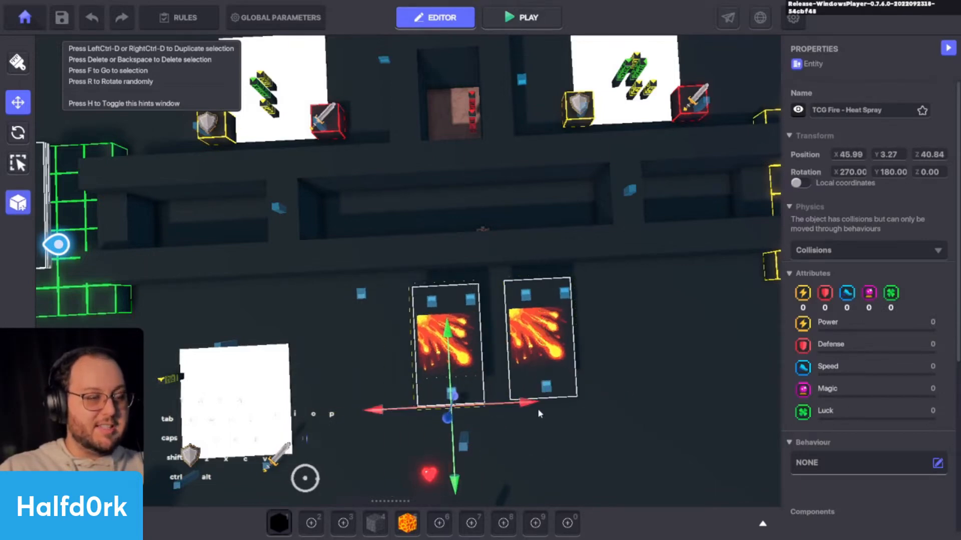
left_click(552, 364, "shift")
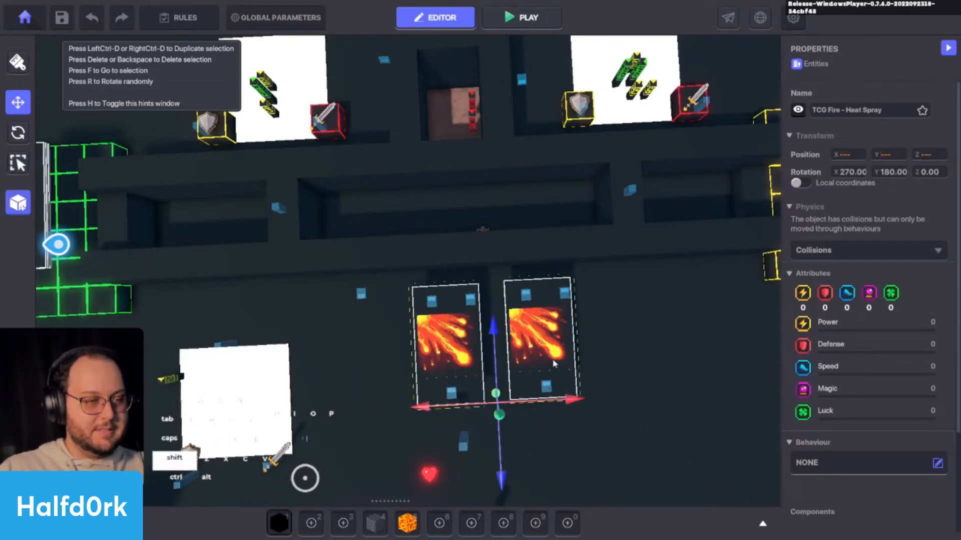
left_click(611, 364)
Undo the Heat Spray card moves and delete the remaining left-hand copy.
key("ctrl+z")
key("ctrl+z")
key("ctrl+z")
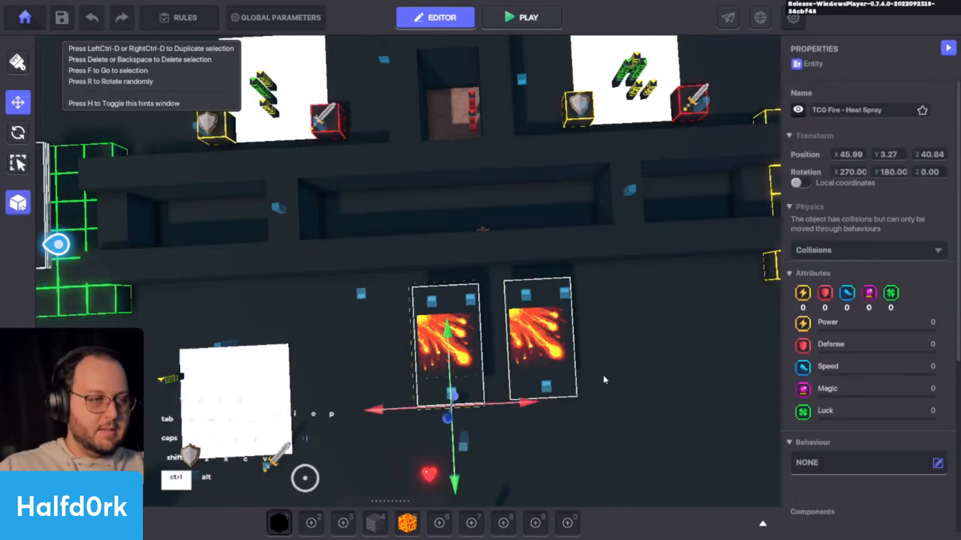
key("ctrl+z")
key("ctrl+z")
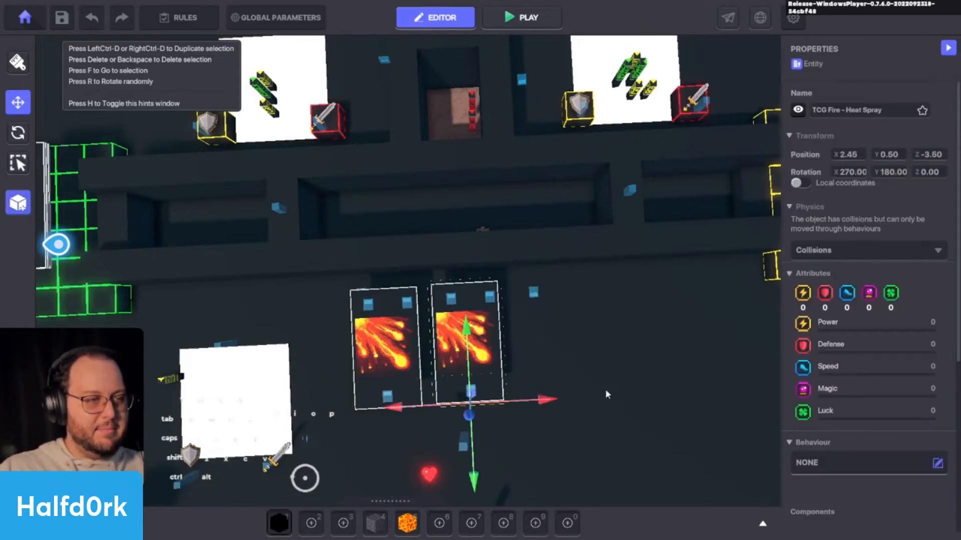
left_click(606, 390)
left_click(400, 357)
key("Delete")
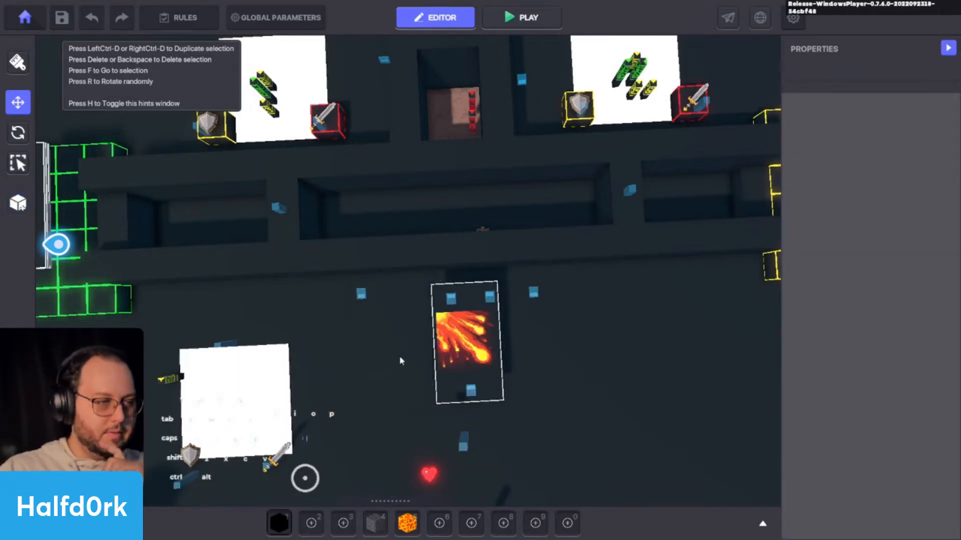
scroll(400, 357, "up", 2)
scroll(401, 364, "down", 3)
middle_click_drag(402, 365, 401, 379)
scroll(401, 379, "up", 3)
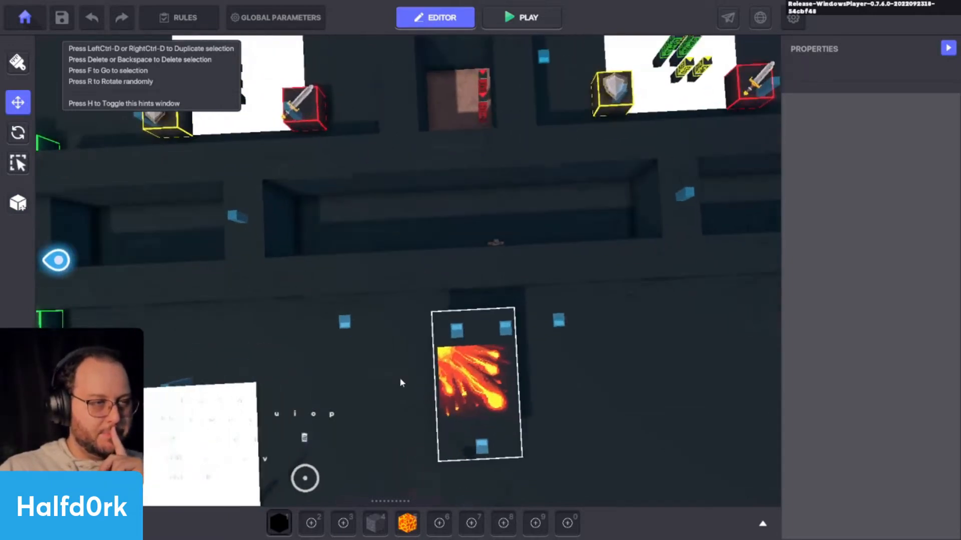
scroll(400, 380, "down", 2)
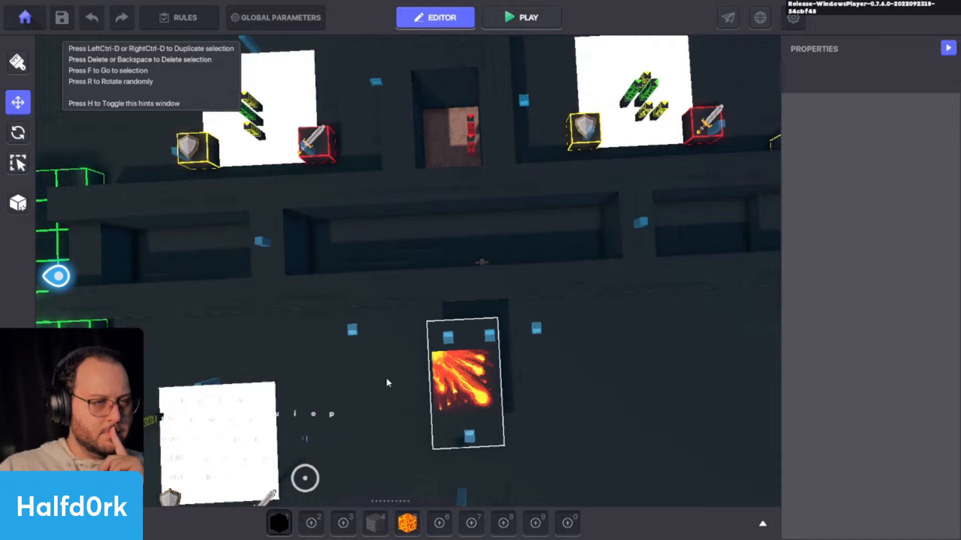
scroll(386, 383, "down", 2)
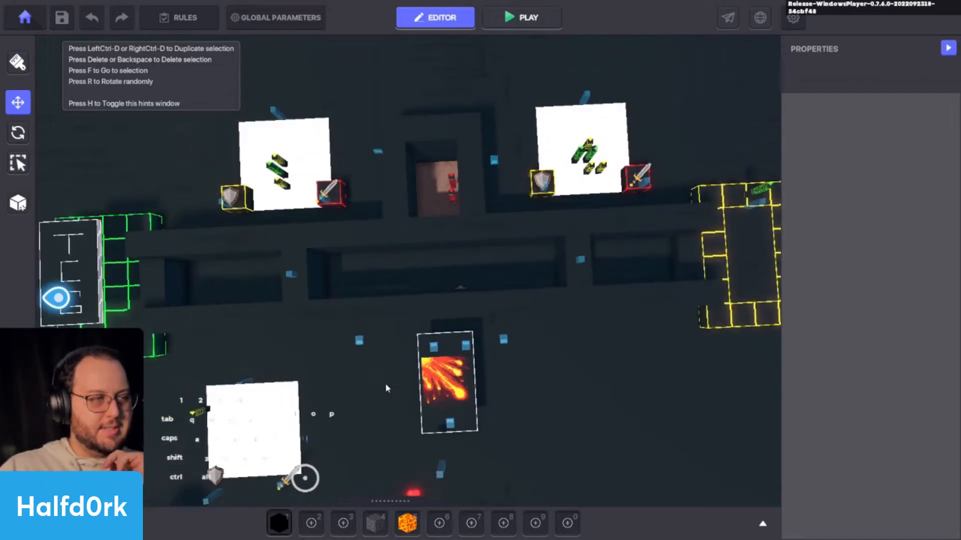
scroll(387, 385, "up", 4)
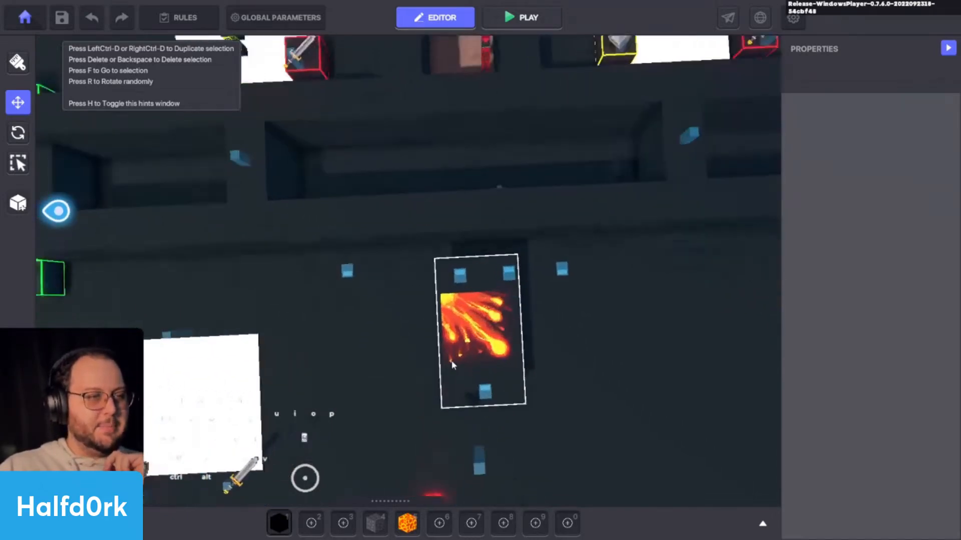
scroll(450, 371, "up", 1)
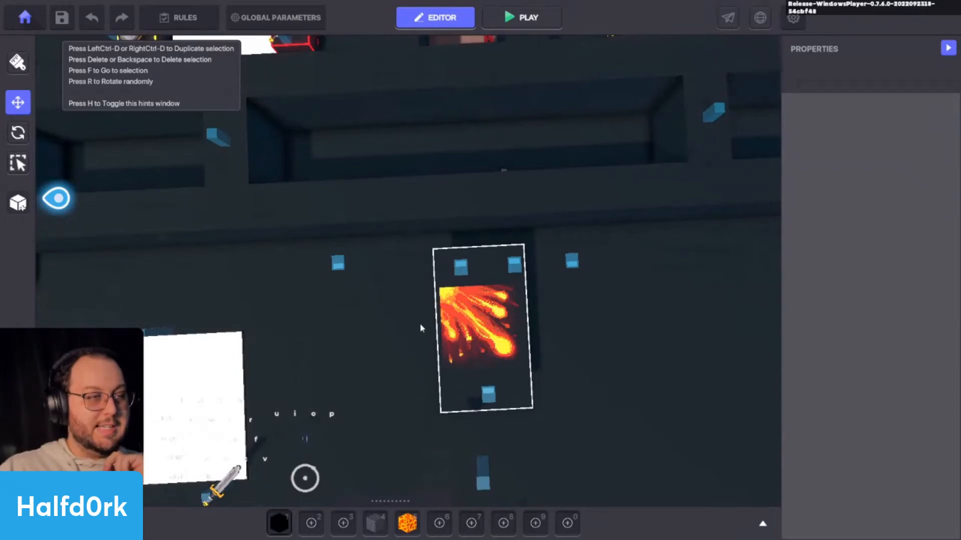
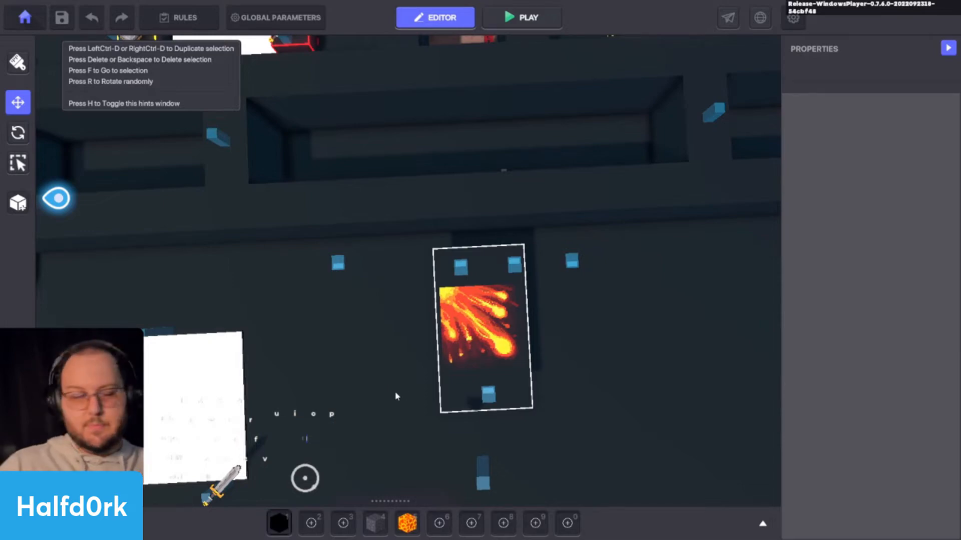
Select the topmost White Carpet platform in the numbered tower, checking its Door behaviour and components.
right_click_drag(627, 393, 431, 226, "alt")
key("shift+w")
left_click(512, 318)
left_click_drag(512, 319, 627, 273, "alt")
key("d")
key("space")
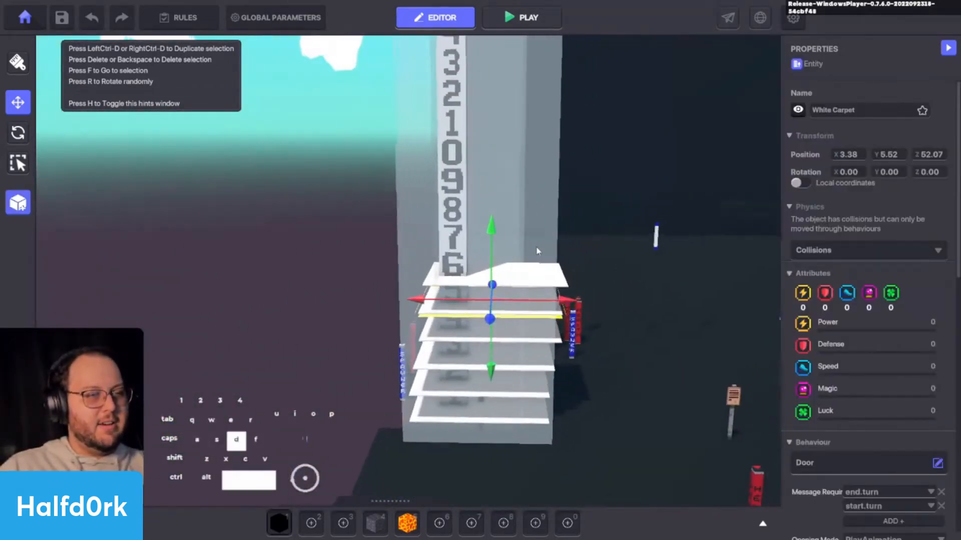
right_click_drag(539, 251, 436, 304)
left_click(436, 305)
scroll(825, 445, "down", 3)
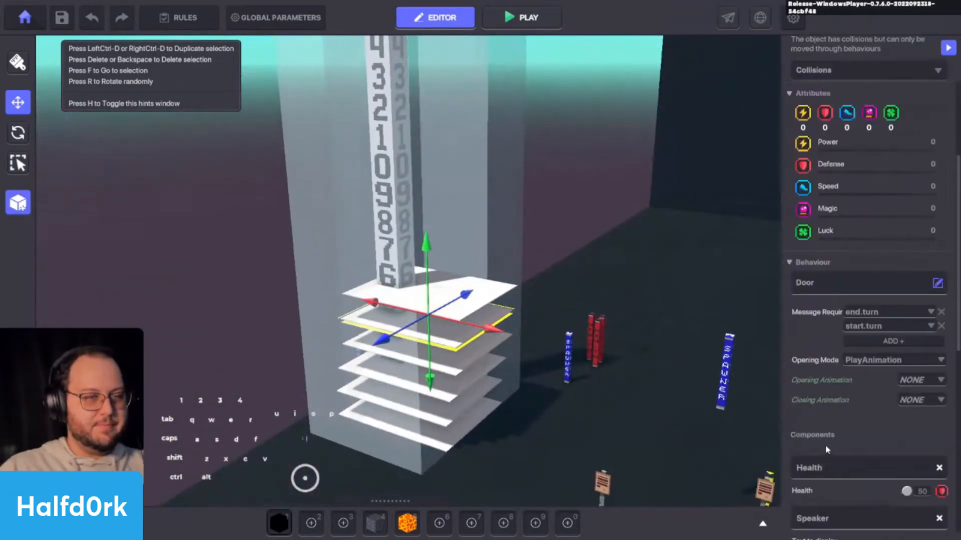
left_click(501, 290)
Duplicate the top White Carpet platform and raise the copy to the 7 mark on the tower, at about Y 7.51.
key("ctrl+d")
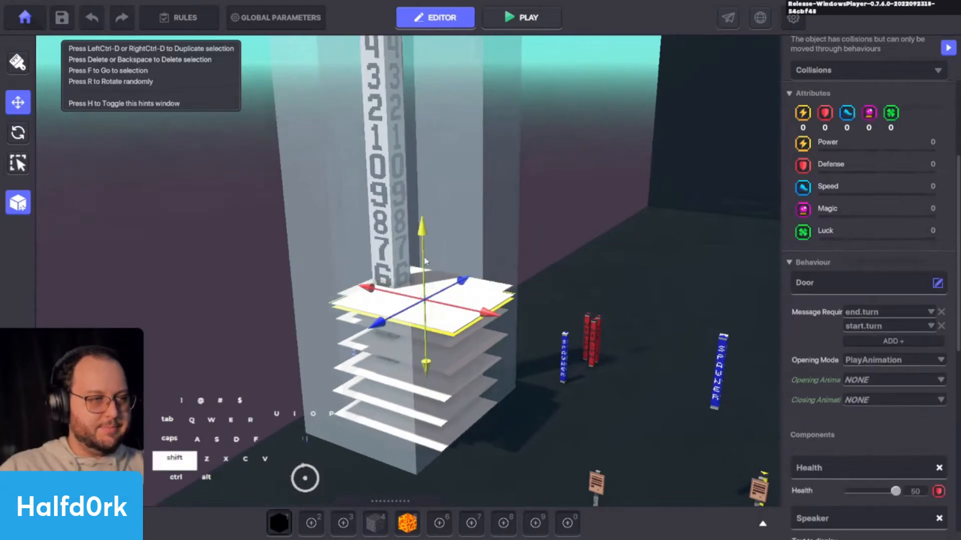
left_click_drag(419, 269, 415, 141, "shift")
middle_click_drag(415, 142, 410, 182, "shift")
left_click_drag(429, 289, 493, 312, "alt")
left_click(423, 295)
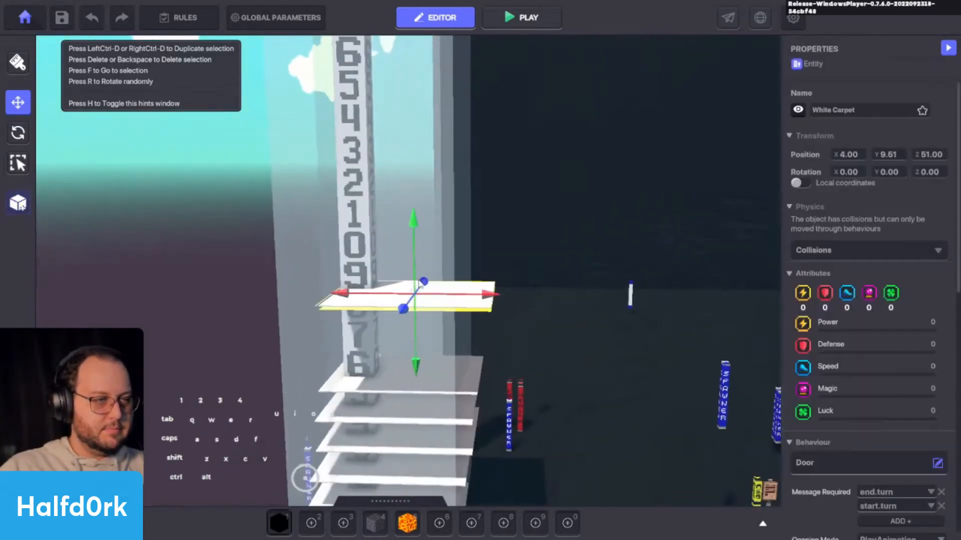
left_click_drag(412, 228, 410, 295, "shift")
left_click_drag(428, 365, 372, 320)
key("w")
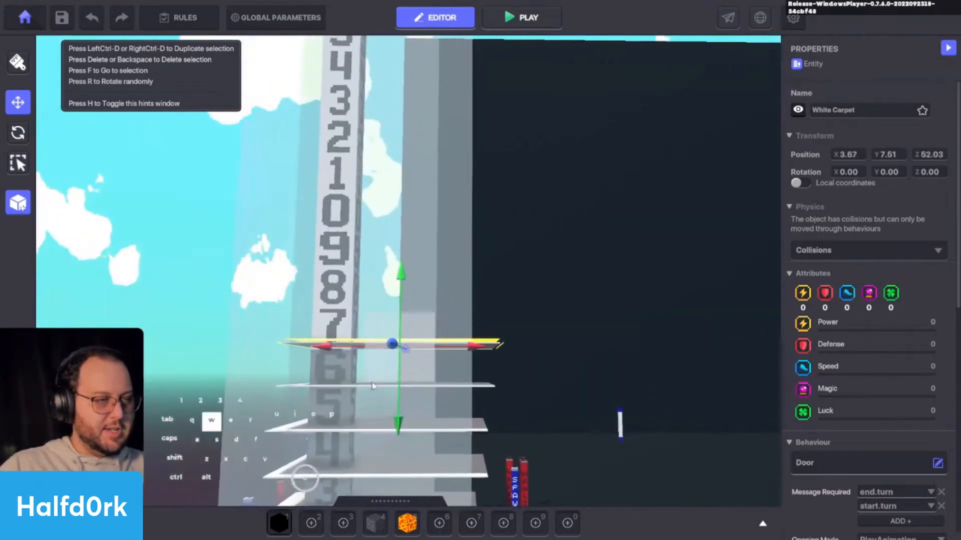
key("a")
left_click_drag(409, 245, 377, 334, "alt")
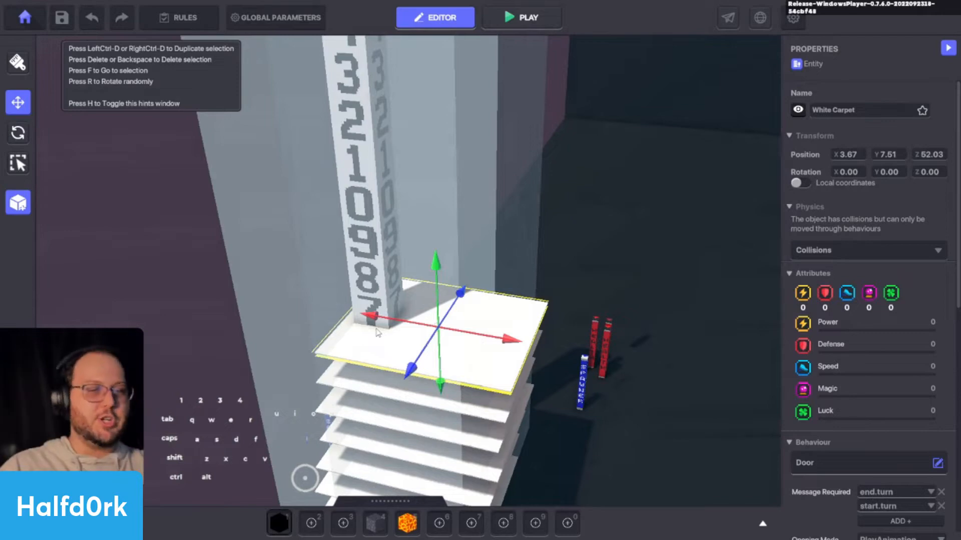
middle_click_drag(370, 309, 370, 327)
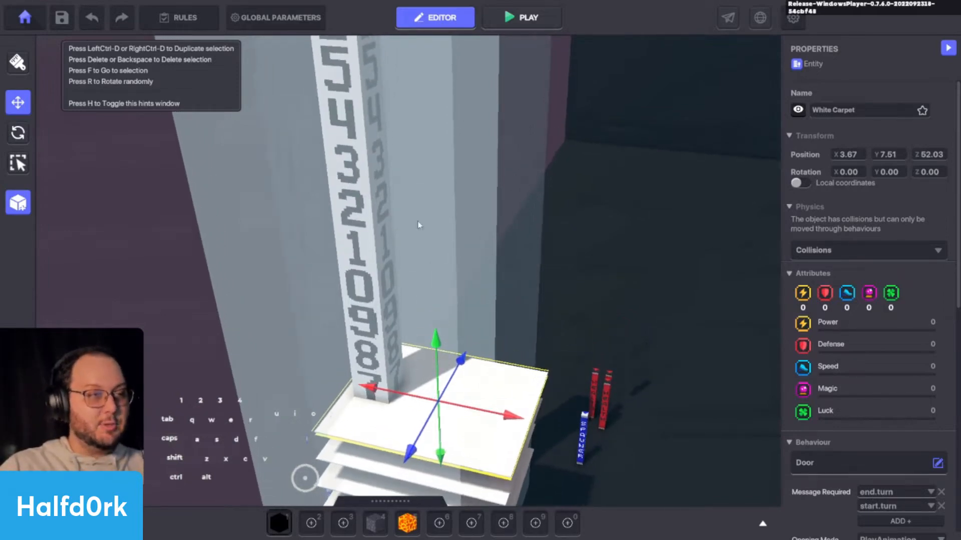
In the new carpet's logic, create card.select.7 and set it as the Speaker component's spoken message.
scroll(855, 437, "down", 6)
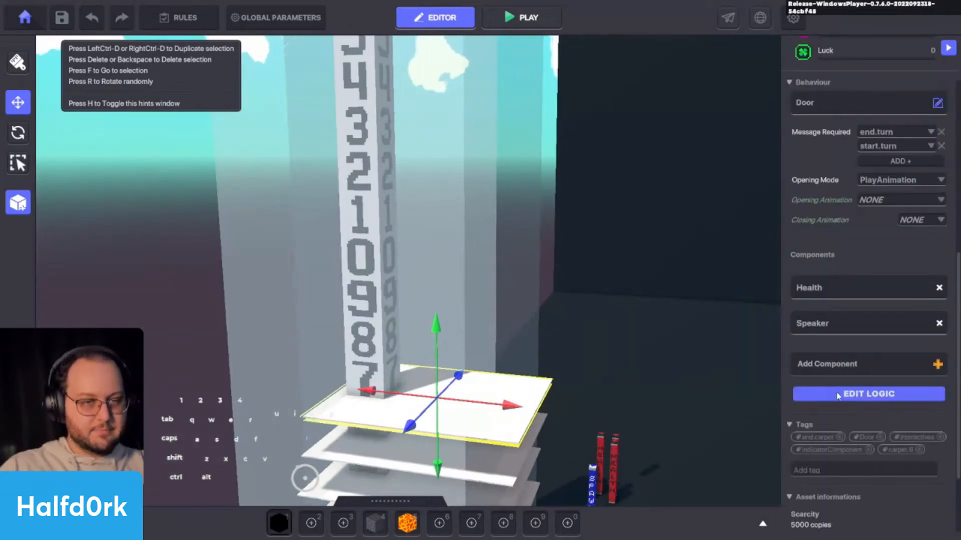
left_click(838, 394)
scroll(833, 396, "down", 3)
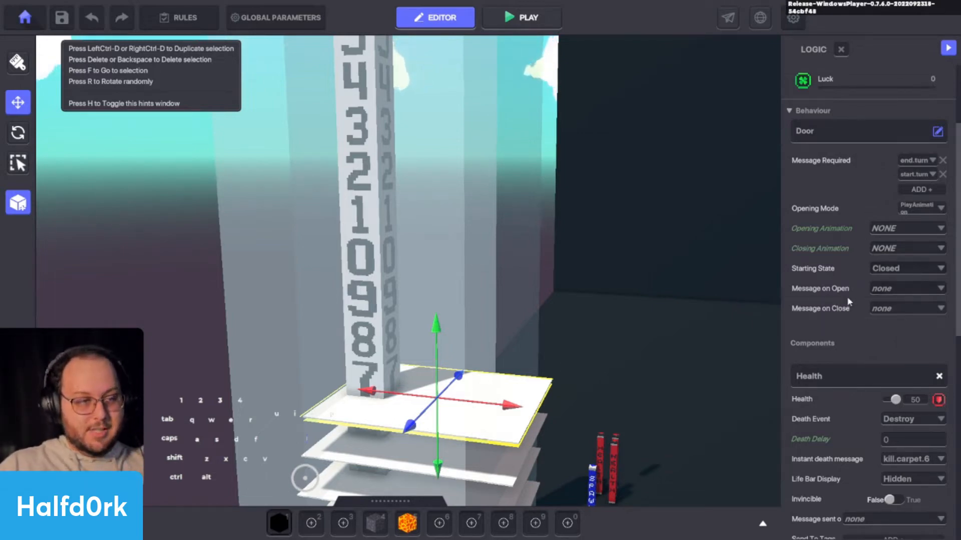
scroll(847, 299, "down", 5)
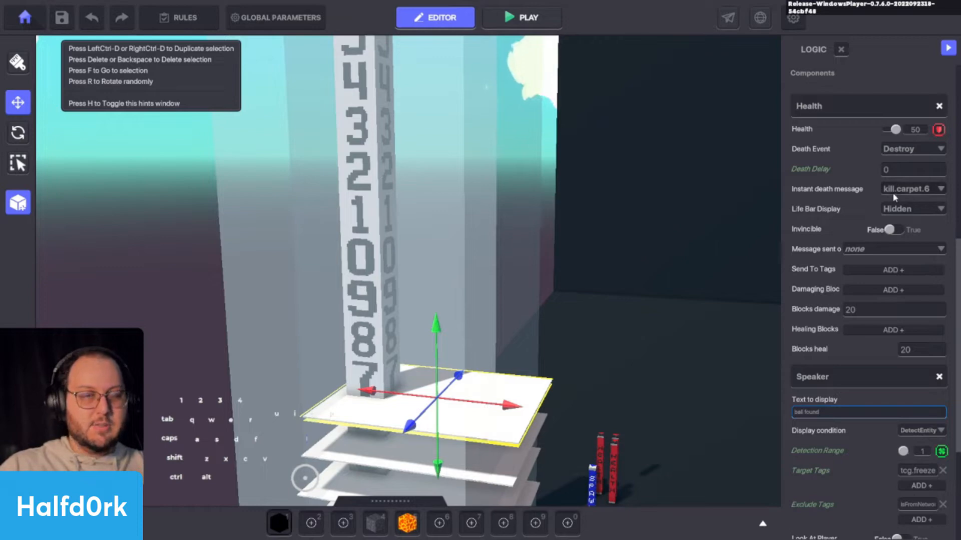
scroll(871, 260, "down", 3)
scroll(868, 308, "down", 3)
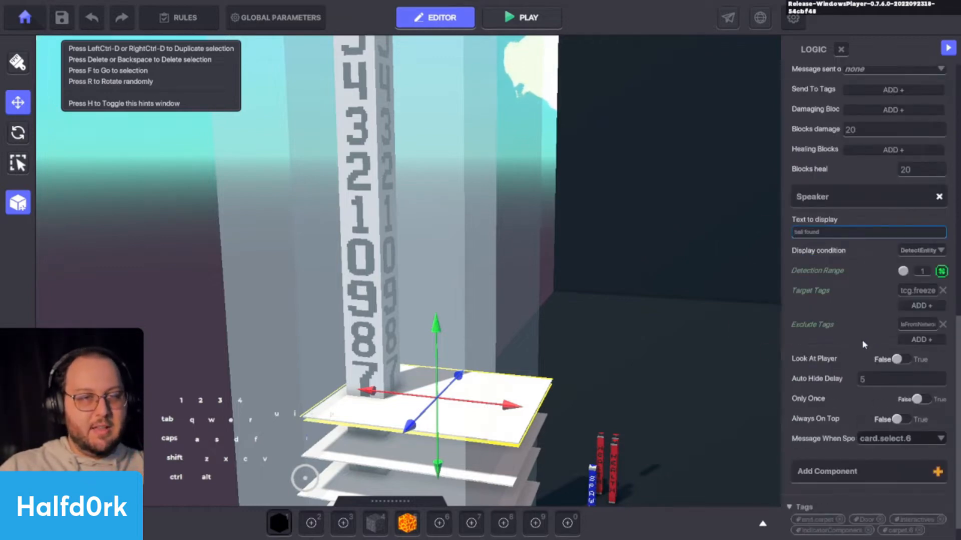
left_click(900, 441)
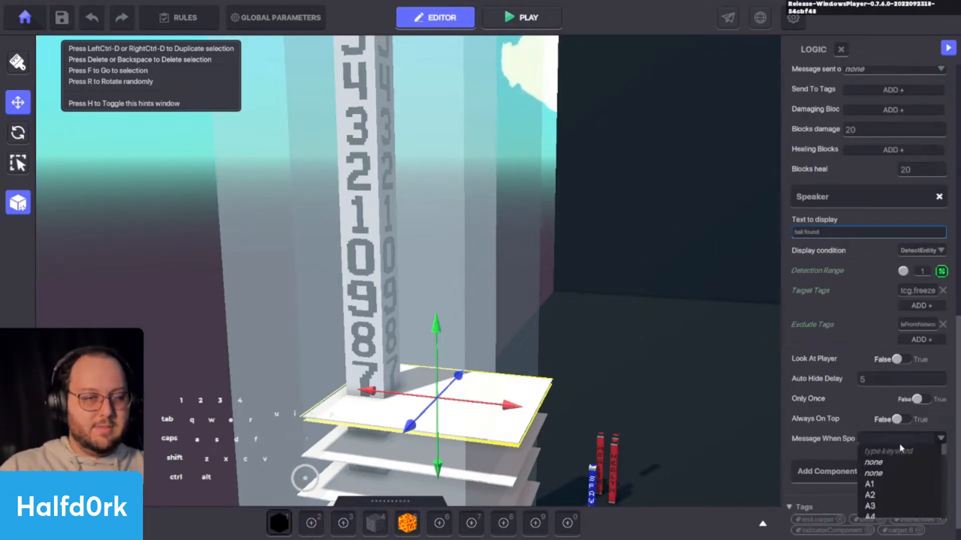
type("card.s")
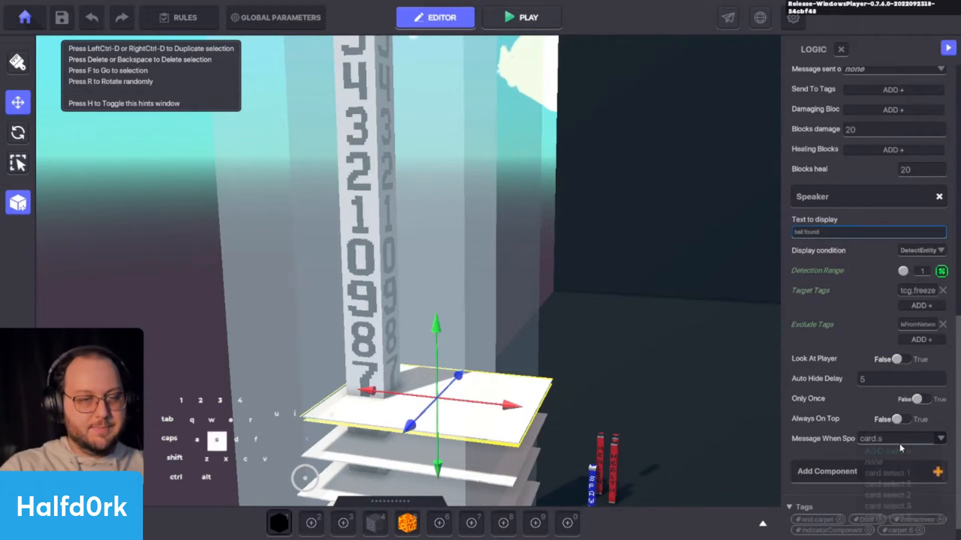
type("elect.7")
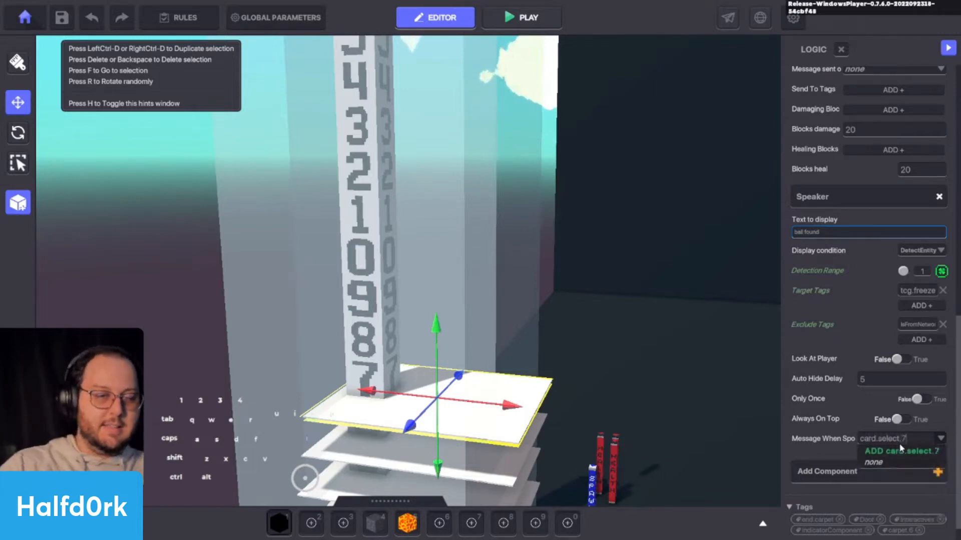
left_click(906, 451)
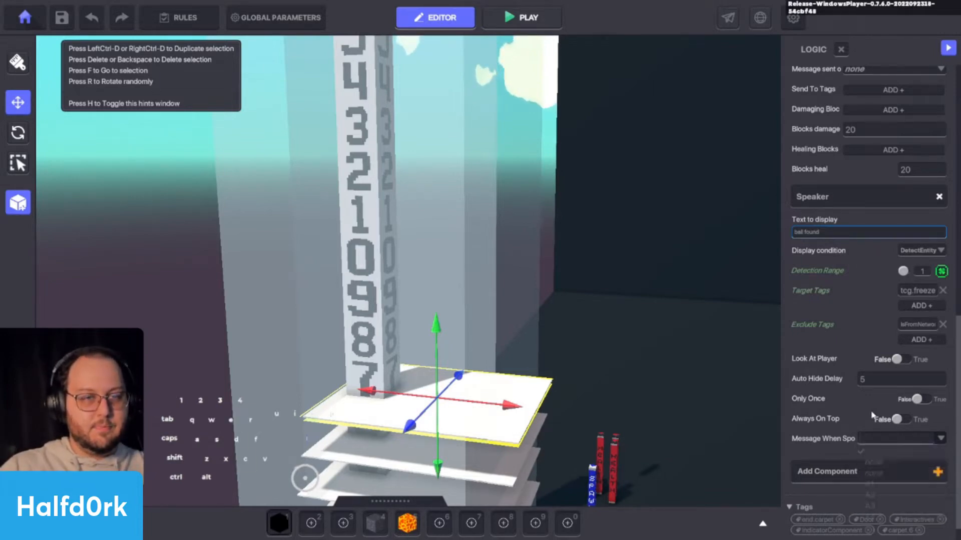
Create the message kill.carpet.7 and set it as the carpet's instant death message in the Health component.
scroll(906, 440, "up", 3)
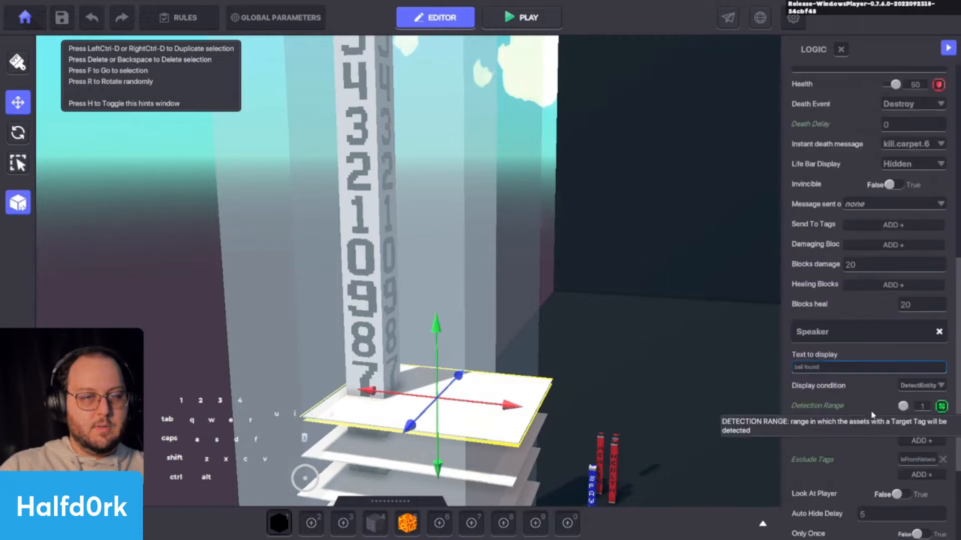
left_click(901, 143)
type("kill.carpet.")
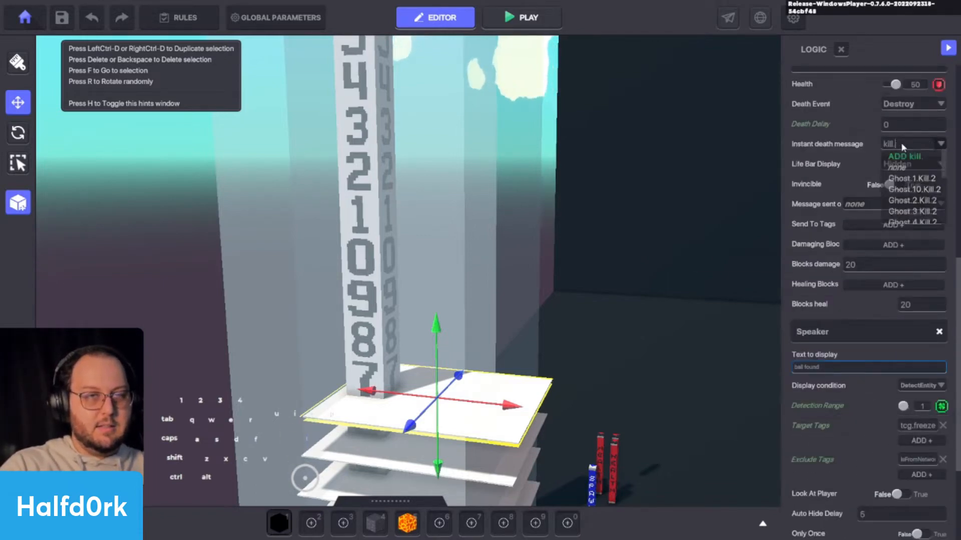
type("7")
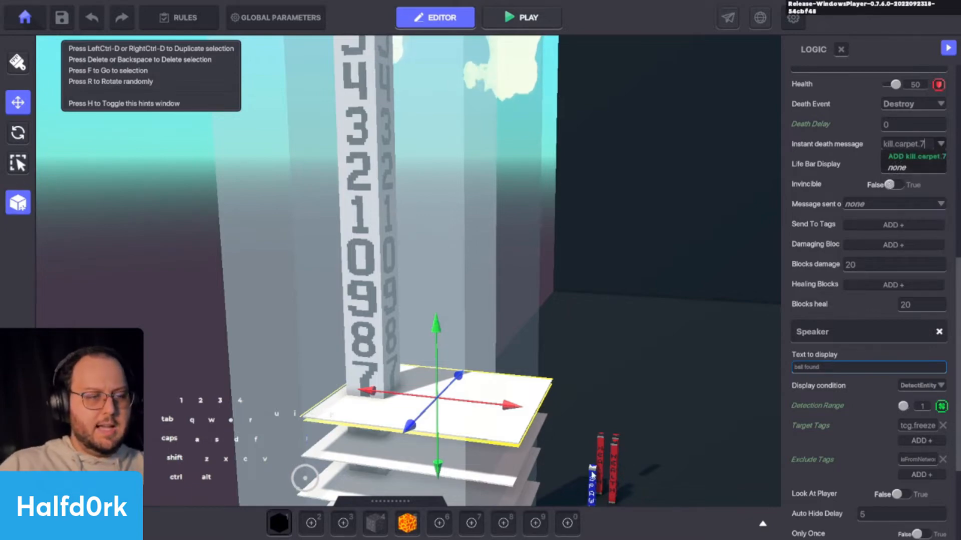
left_click(915, 157)
Place a Desert Gate from the asset library on the open floor and bring up its Door behaviour settings.
left_click(665, 521)
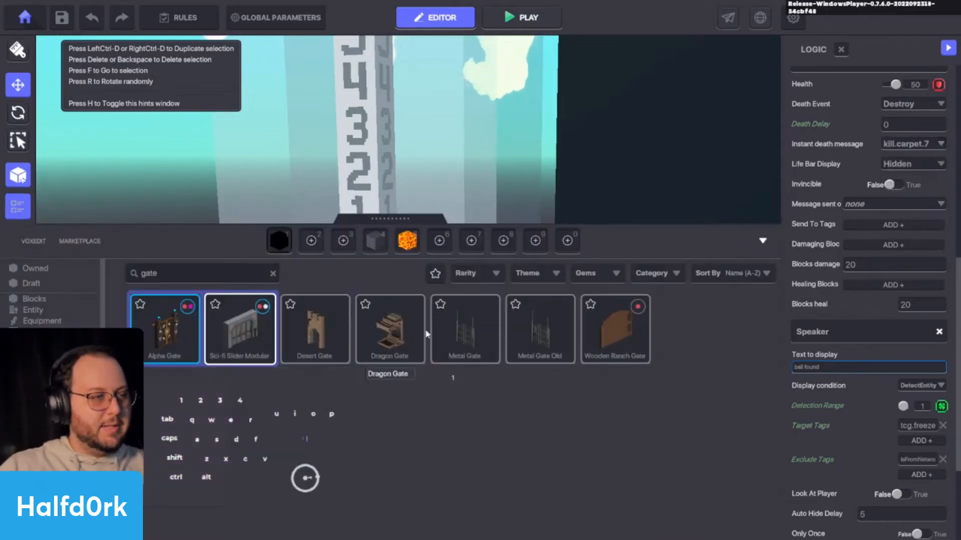
left_click(316, 335)
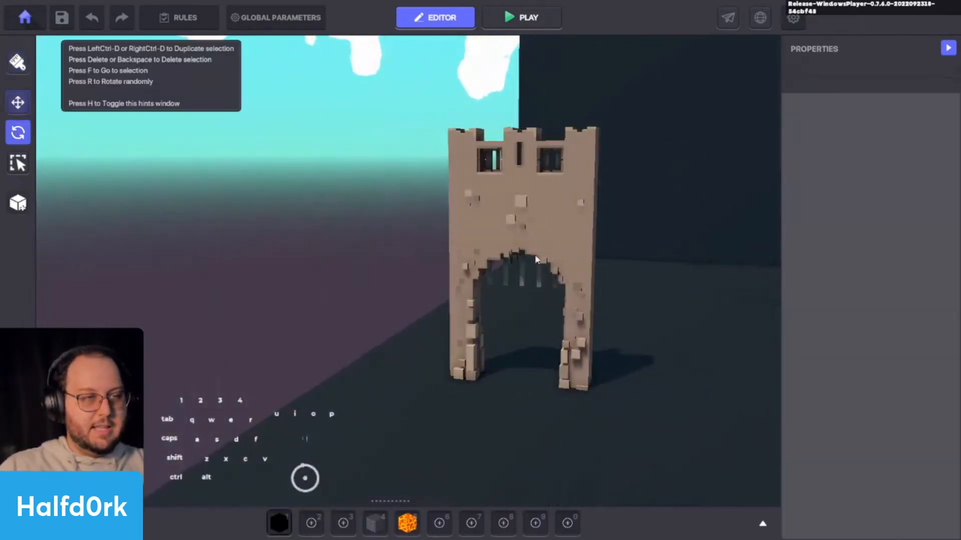
scroll(891, 359, "down", 3)
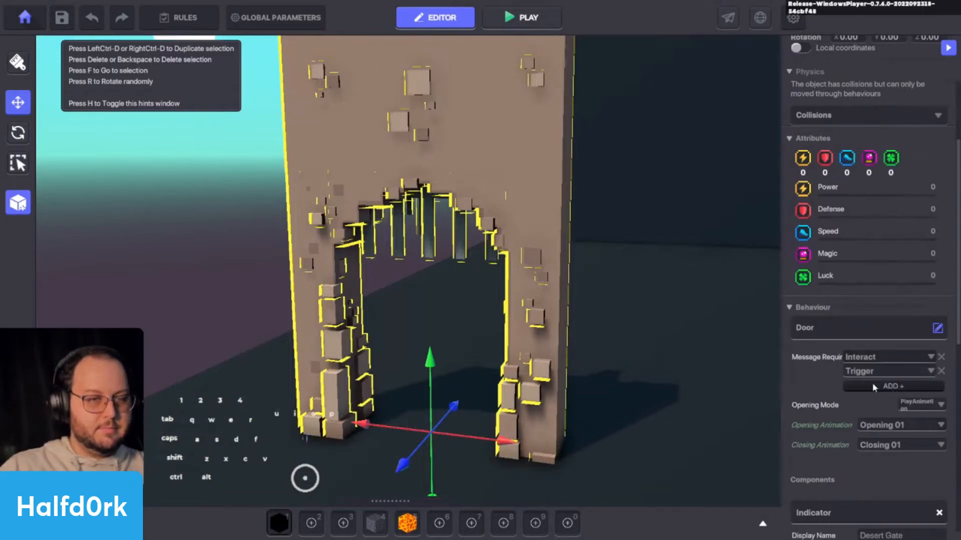
Add the new message kill.carpet.8 as the Desert Gate's first required Door message.
left_click(886, 358)
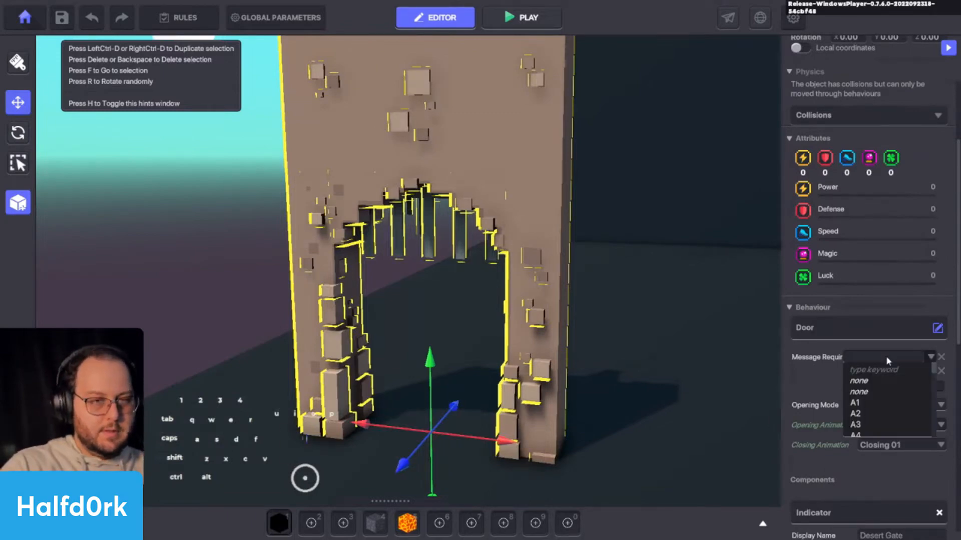
type("kill.carpet.8")
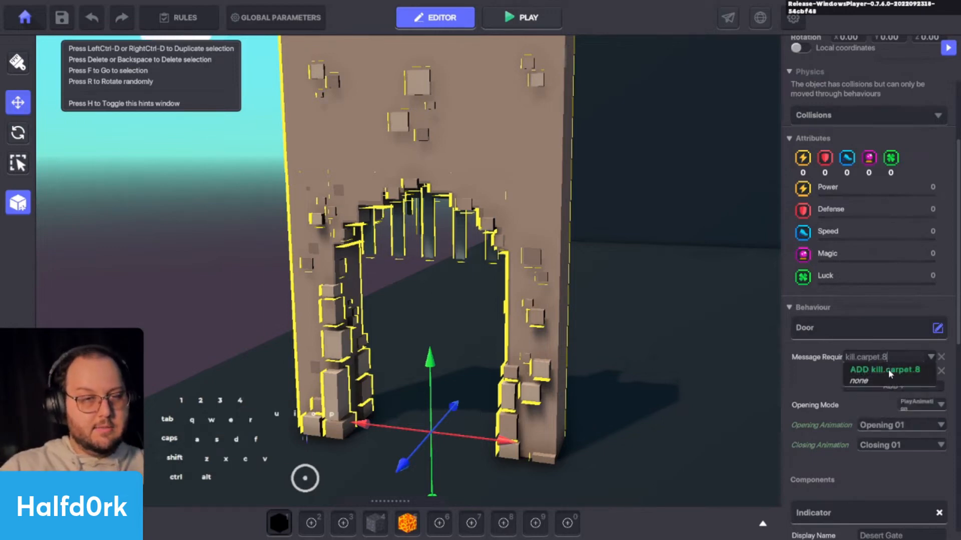
left_click(888, 370)
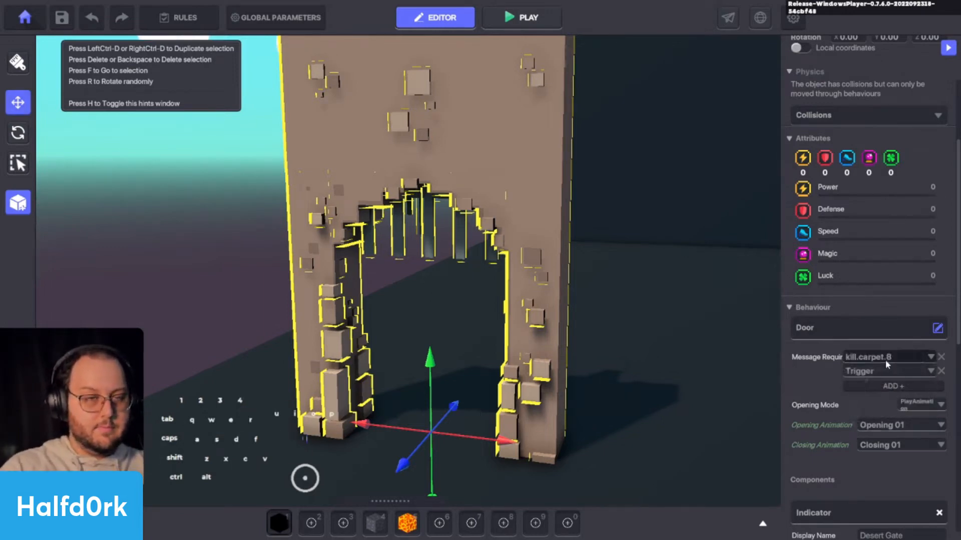
Add the new message kill.carpet.9 through the Desert Gate's first required Door message.
left_click(885, 360)
type("kill.car")
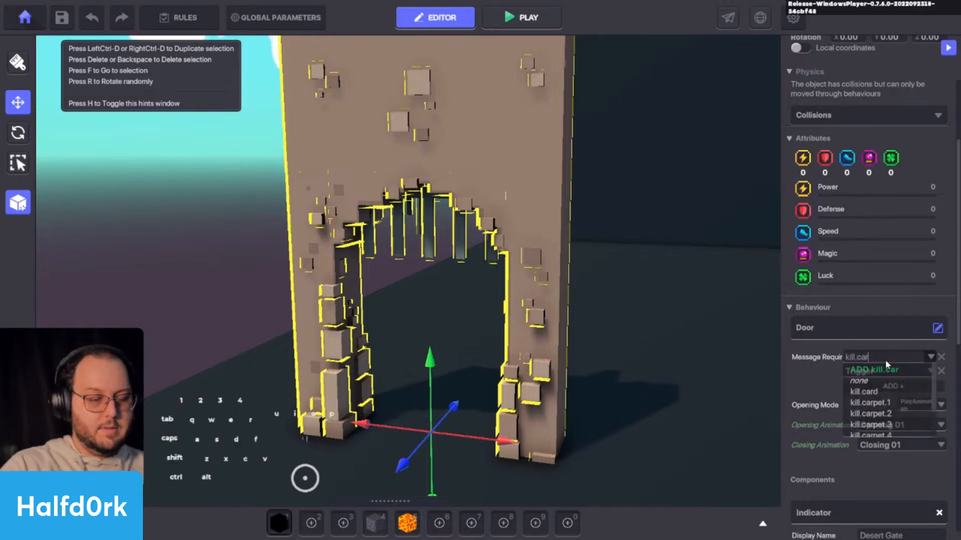
type("pet.9")
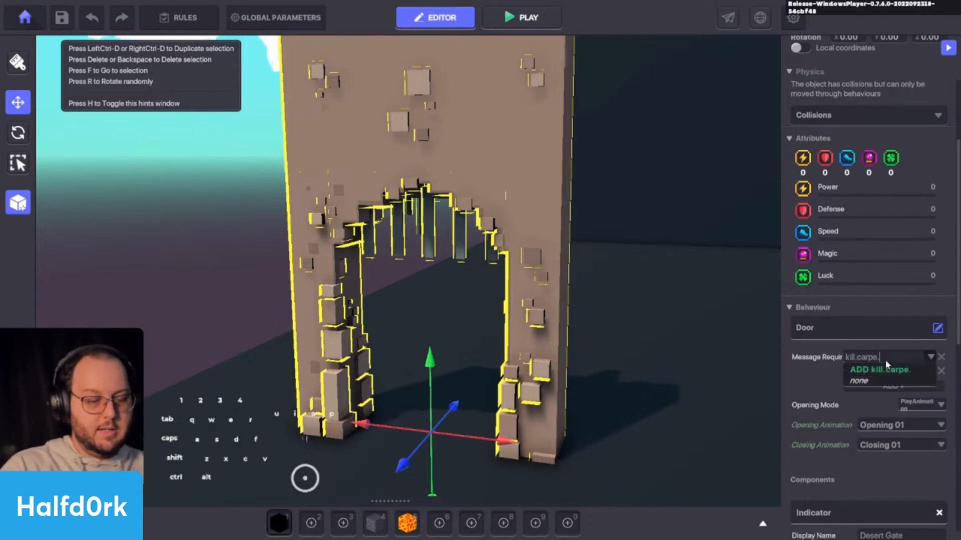
key("Return")
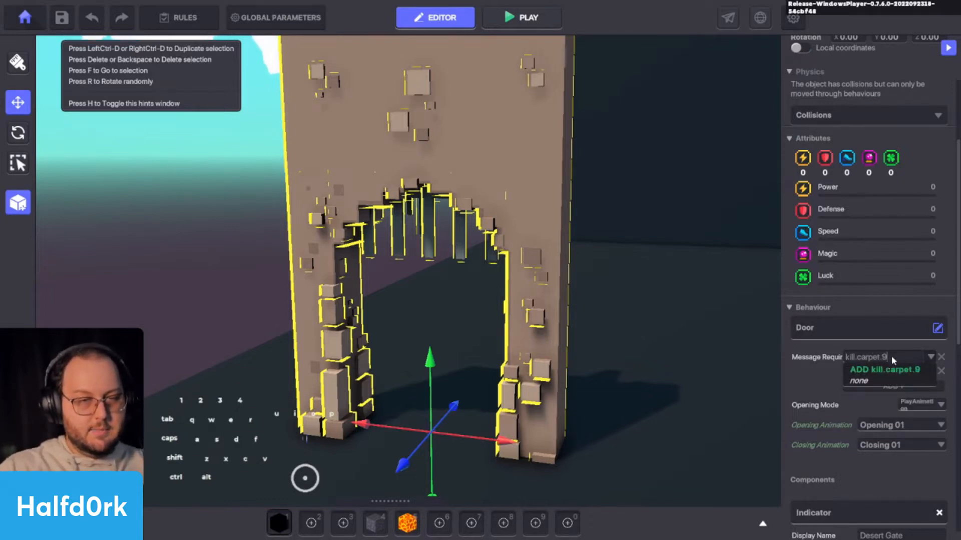
left_click(885, 368)
Confirm kill.carpet.9, and add the new message kill.carpet.10 through the Desert Gate's first required Door message.
left_click(874, 360)
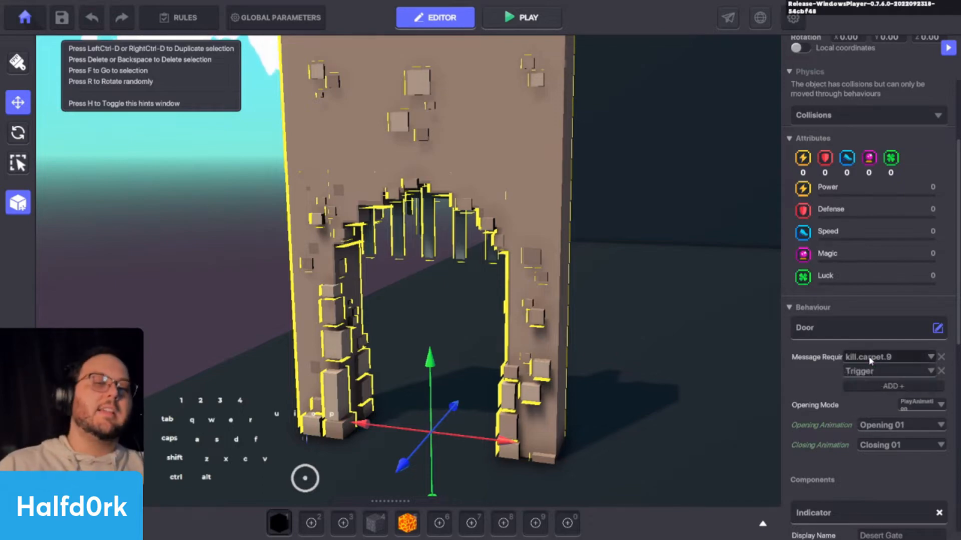
left_click(870, 358)
type("ki")
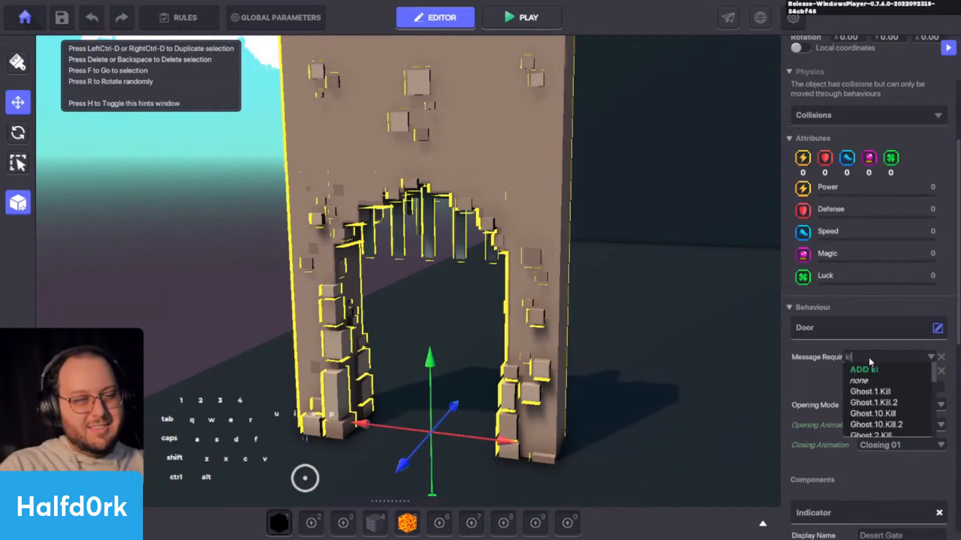
type("ll.")
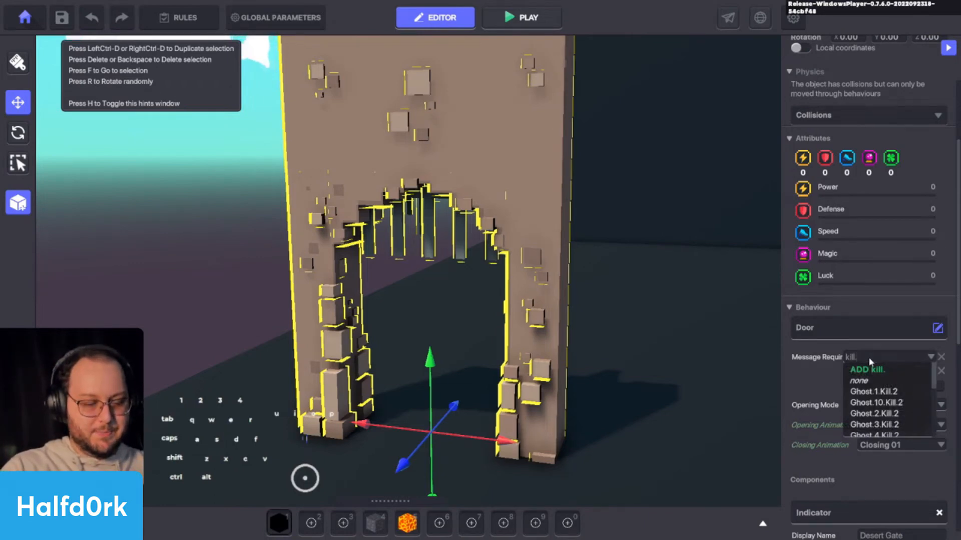
type("carpet.10")
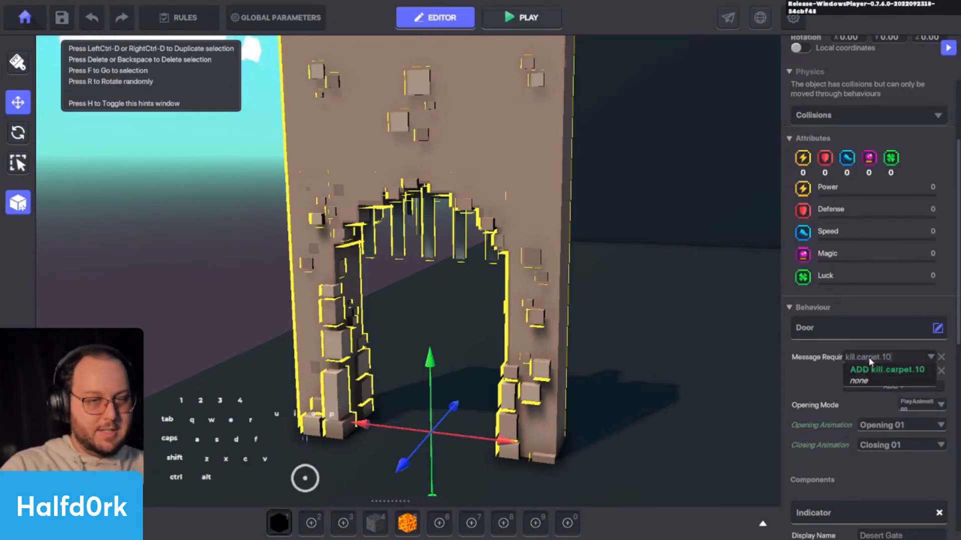
key("Return")
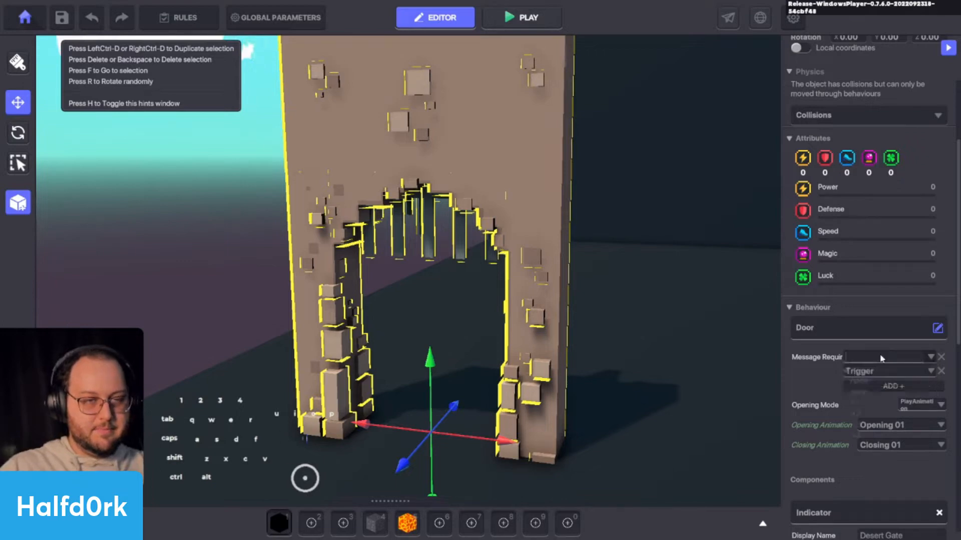
Add the new message kill.carpet.11 through the Desert Gate's first required Door message.
left_click(882, 357)
type("ki")
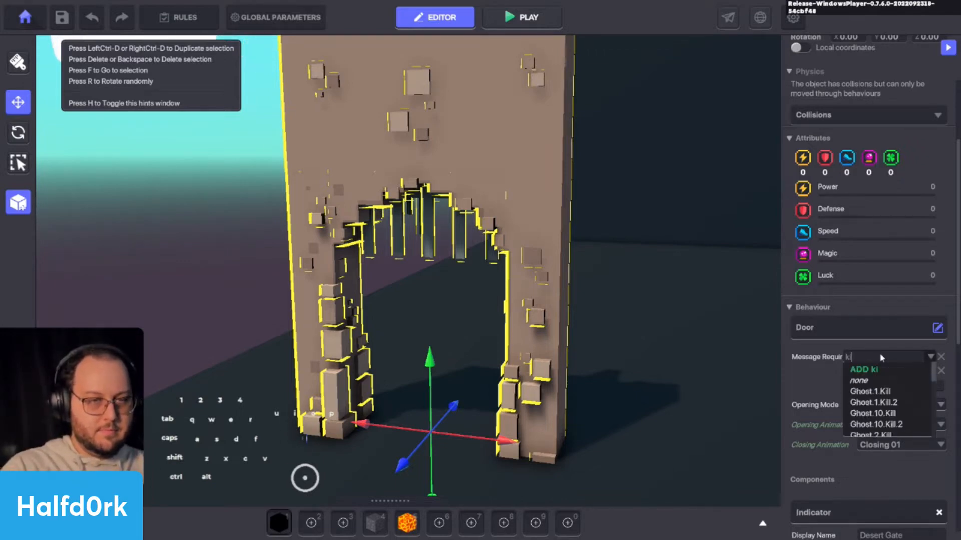
type("ll.carpet.11")
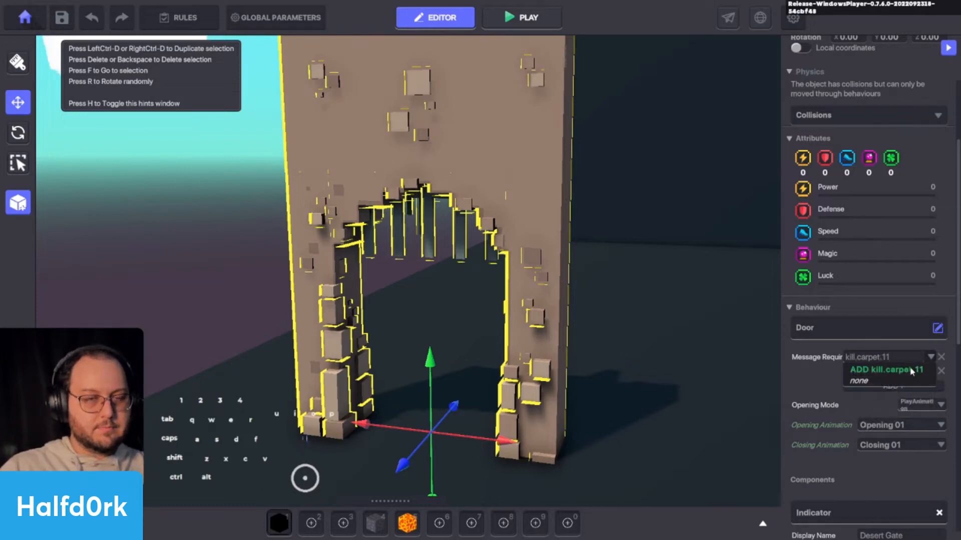
left_click(909, 370)
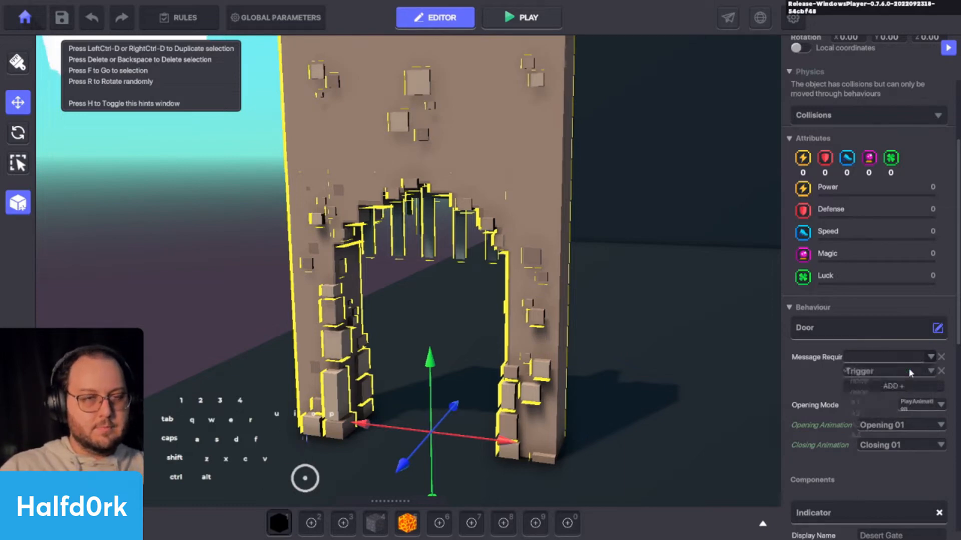
Remove the second required message, Trigger, from the Desert Gate's Door behaviour.
left_click(934, 370)
left_click(939, 371)
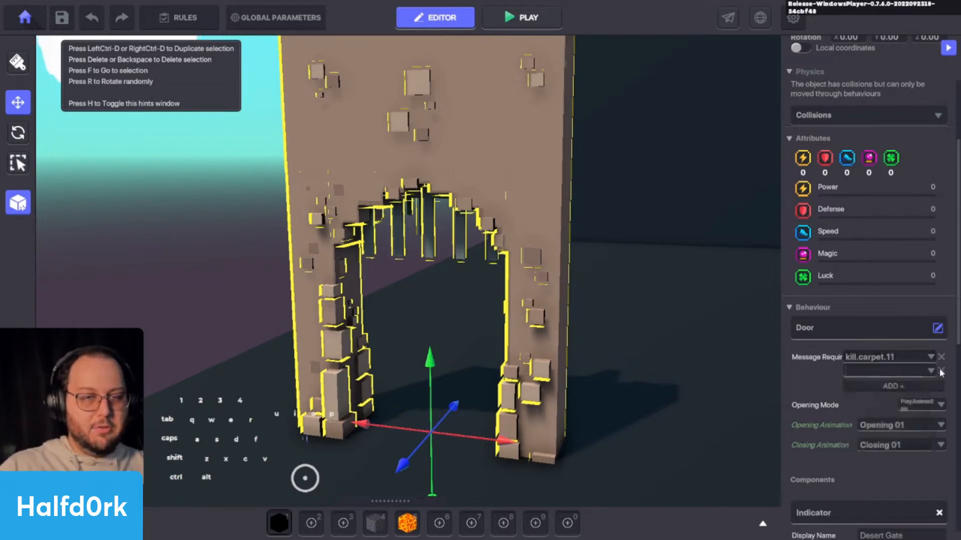
left_click(940, 371)
Add the new message kill.carpet.12 through the Desert Gate's remaining required Door message.
left_click(912, 357)
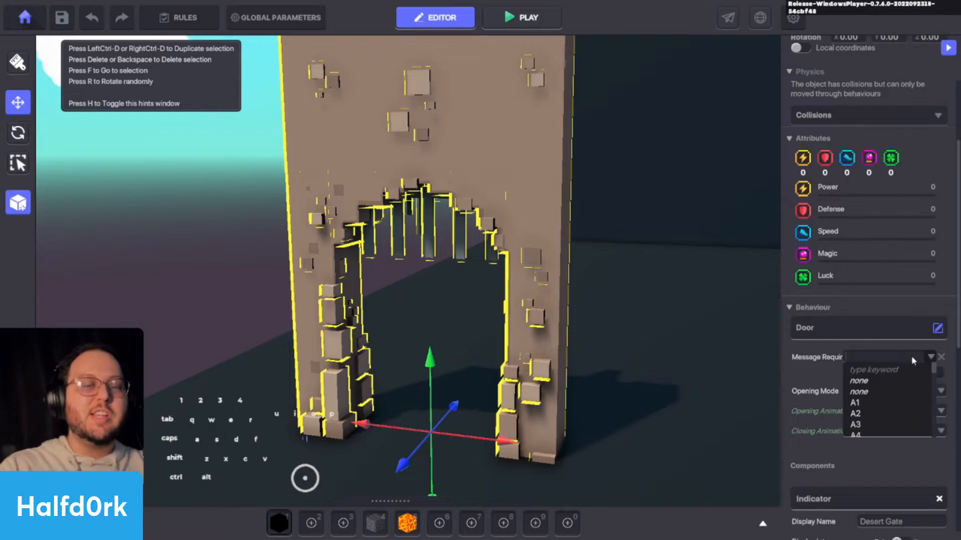
type("kill.")
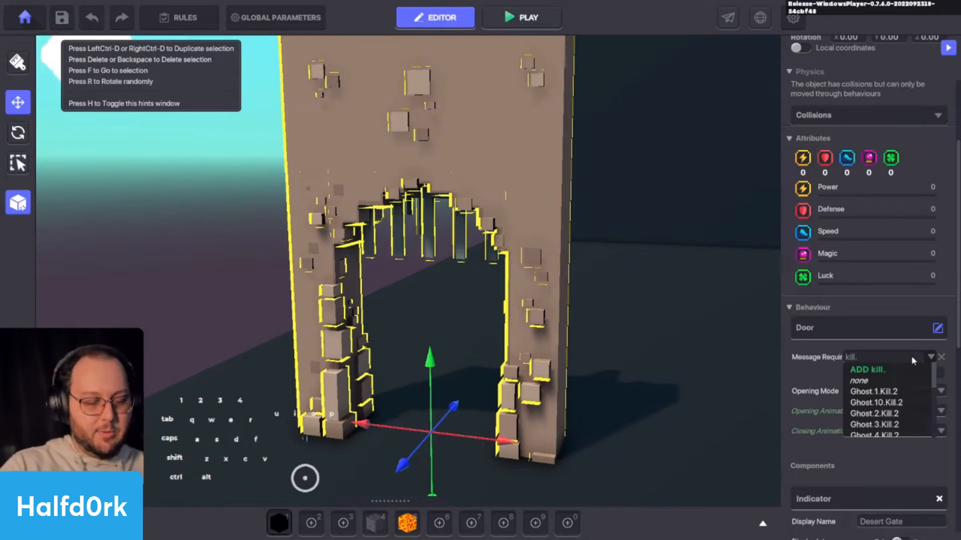
type("carpet.12")
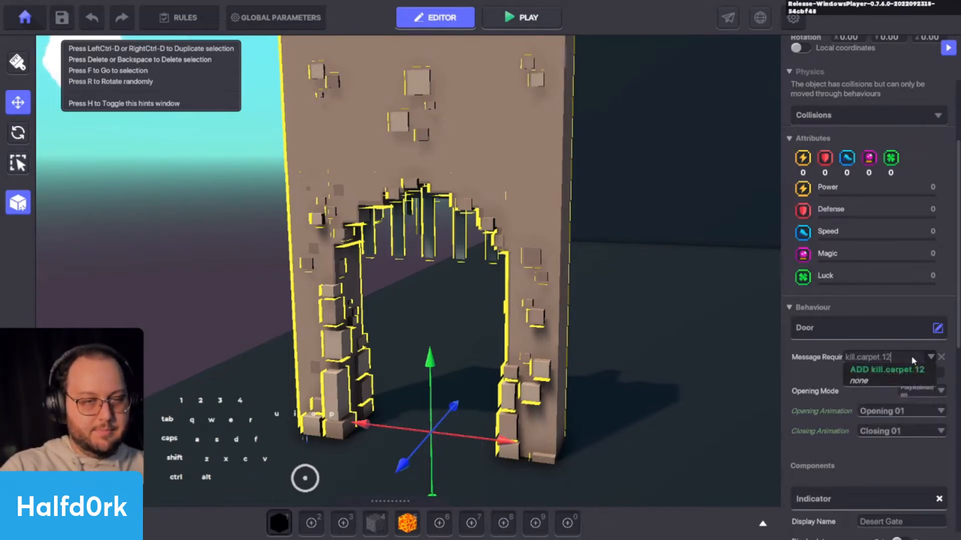
left_click(881, 369)
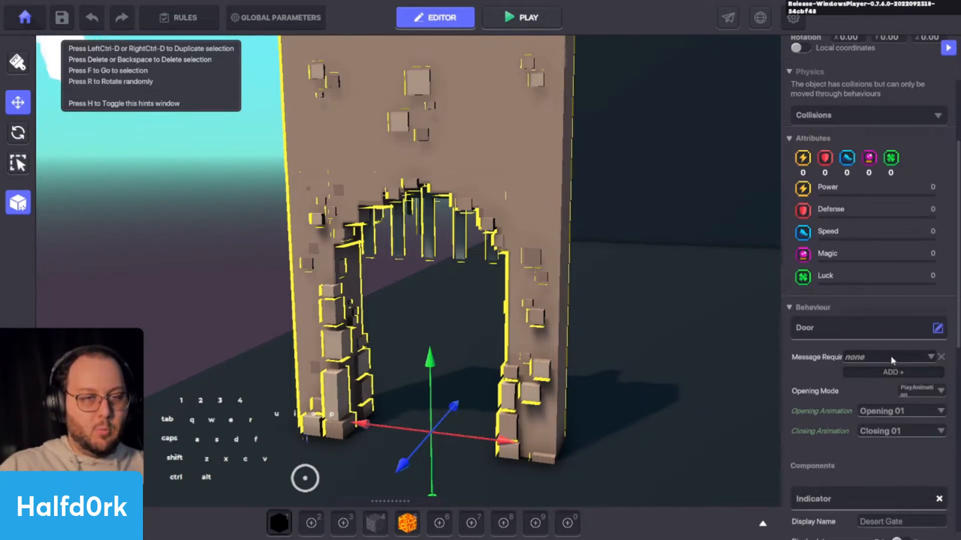
Add the new message kill.carpet.13 through the Desert Gate's required Door message.
left_click(891, 358)
type("kl")
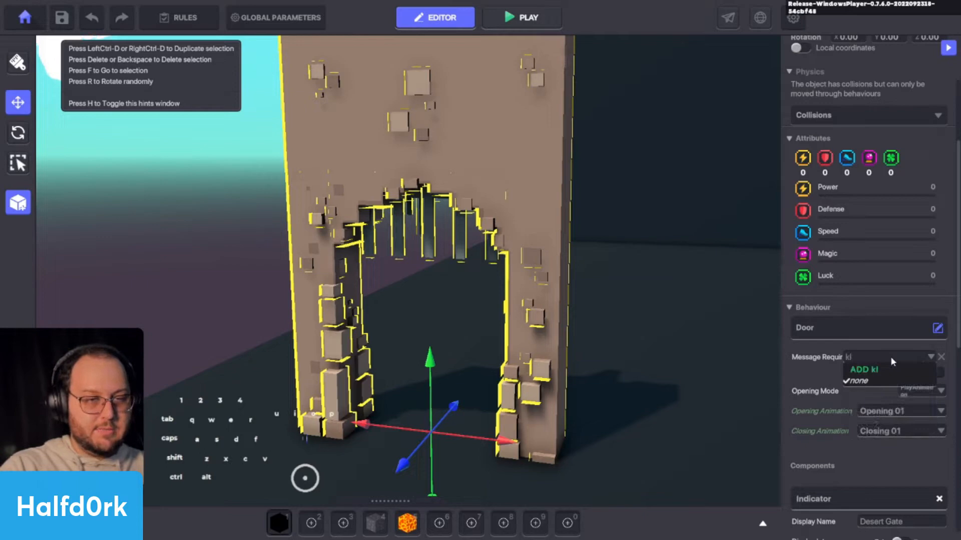
key("BackSpace")
type("ill.car")
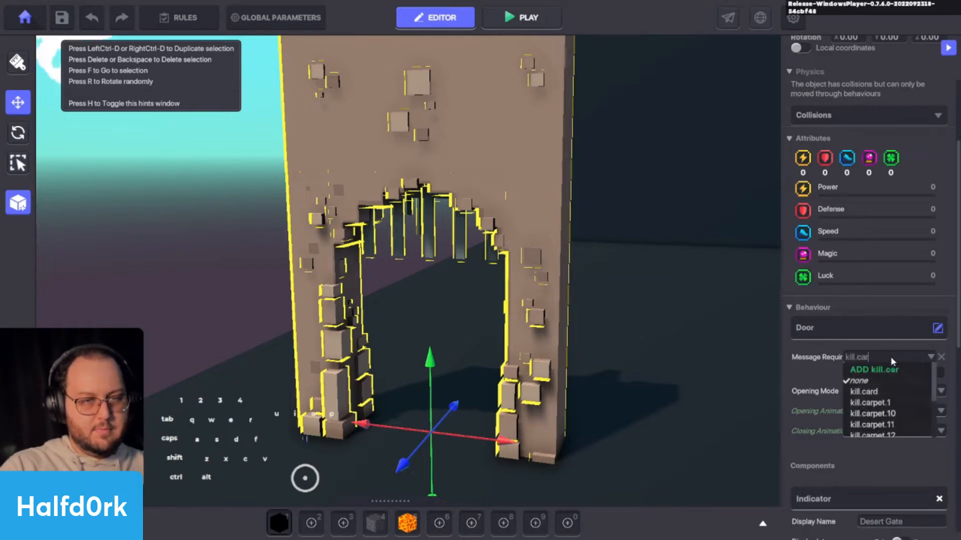
type("pet")
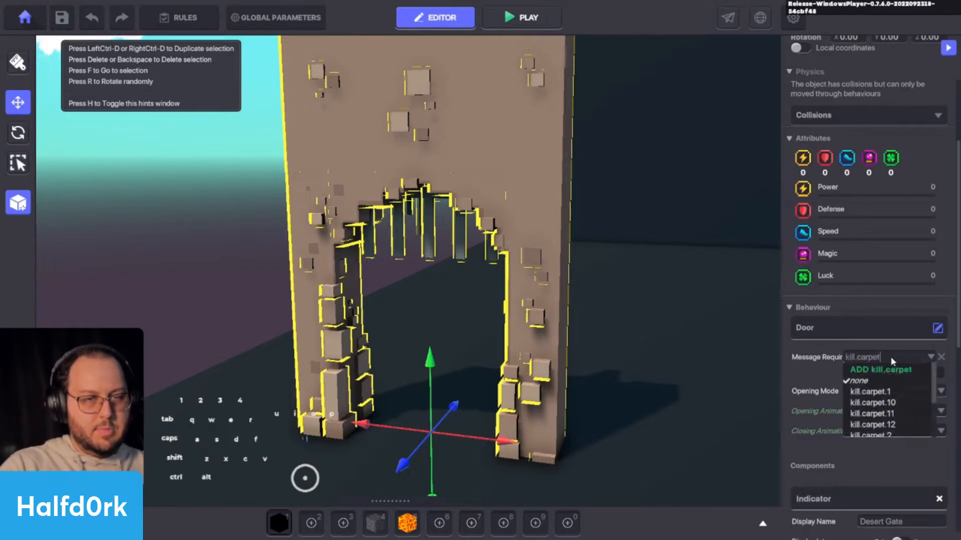
type(".13")
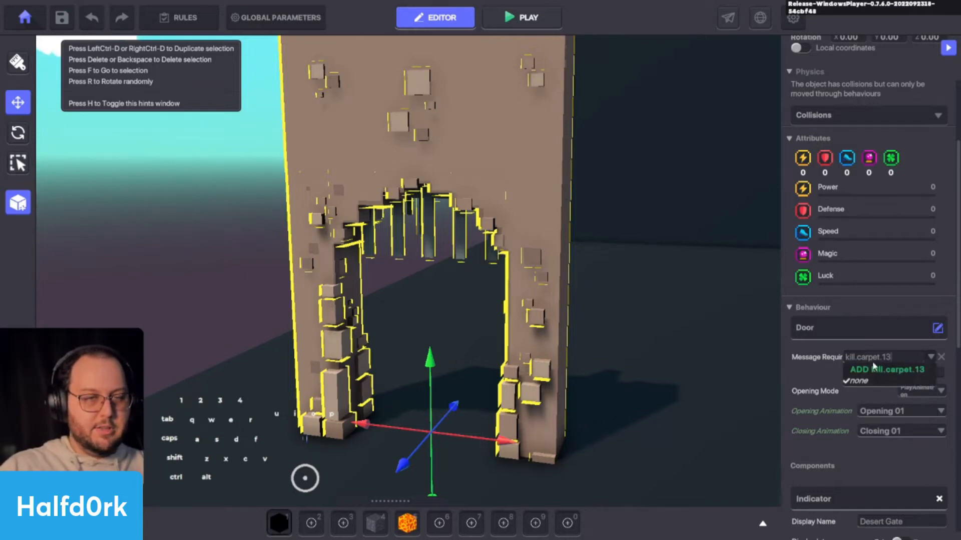
key("Return")
Add the new message kill.carpet.14 through the Desert Gate's required Door message.
left_click(873, 362)
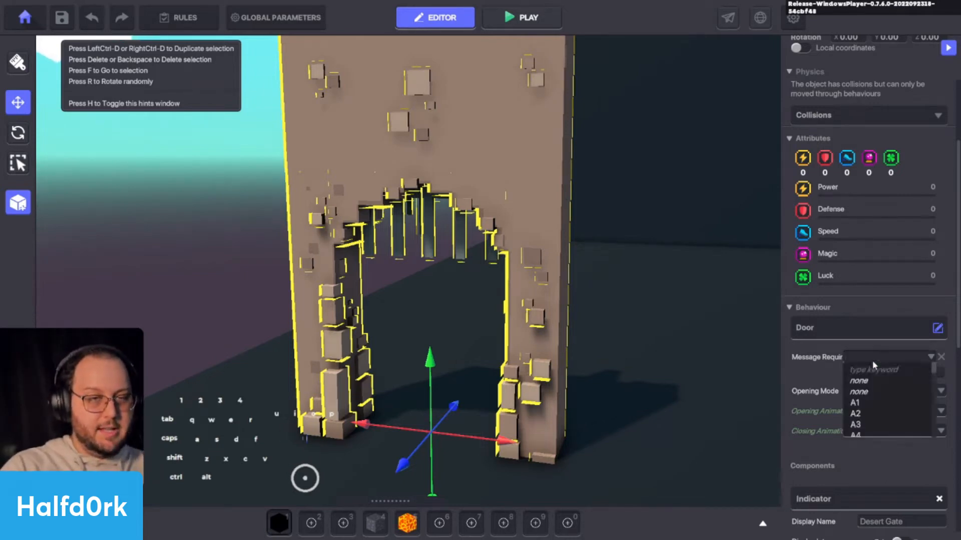
type("kill.car")
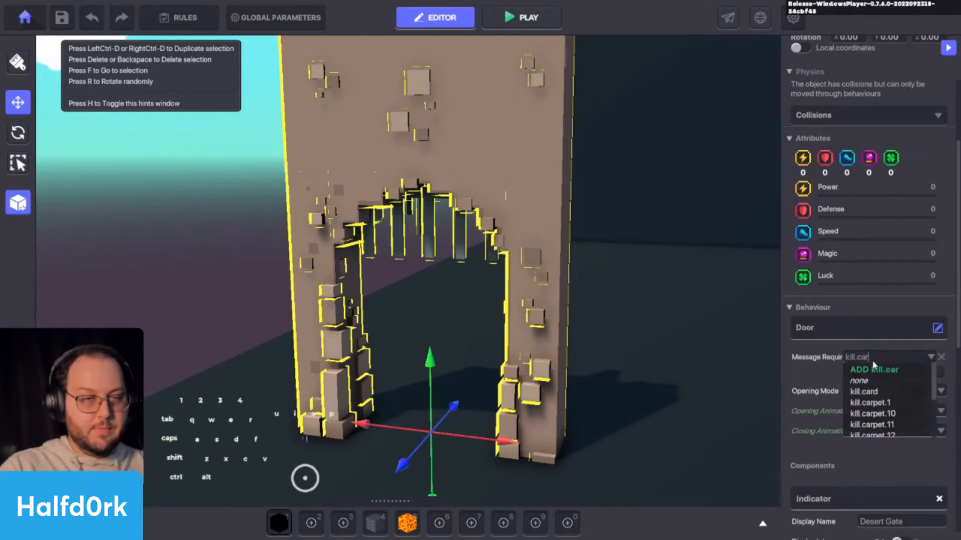
type("pet.14")
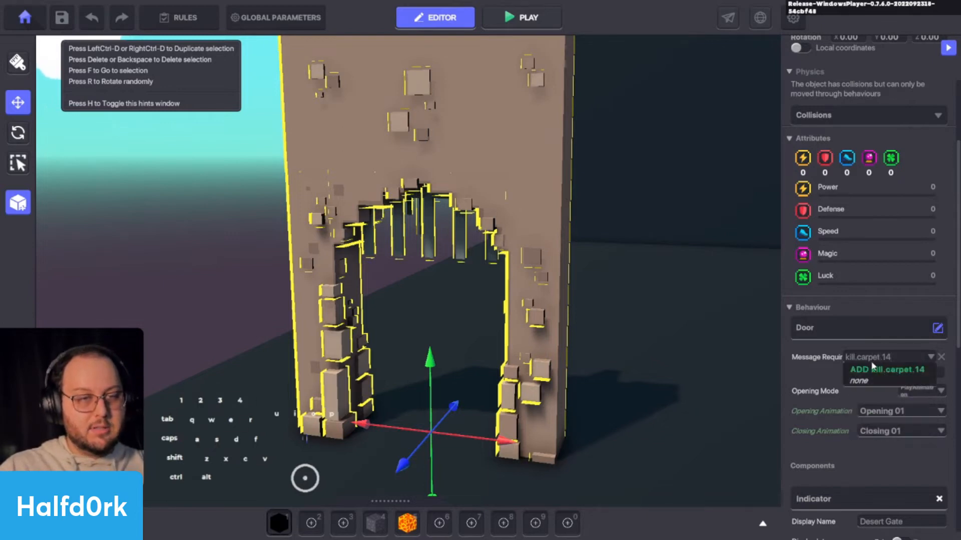
key("Return")
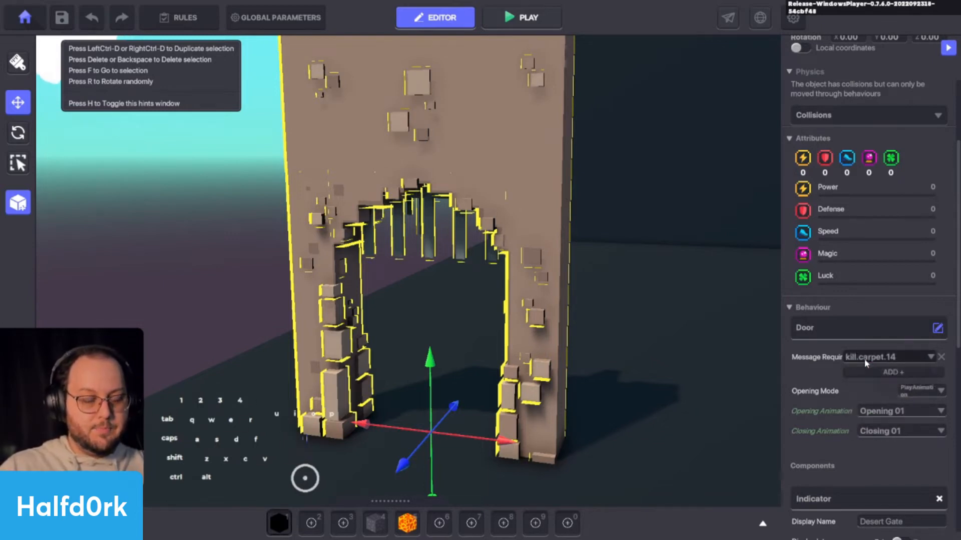
Add the new message kill.carpet.15 through the Desert Gate's required Door message.
left_click(863, 359)
type("kill")
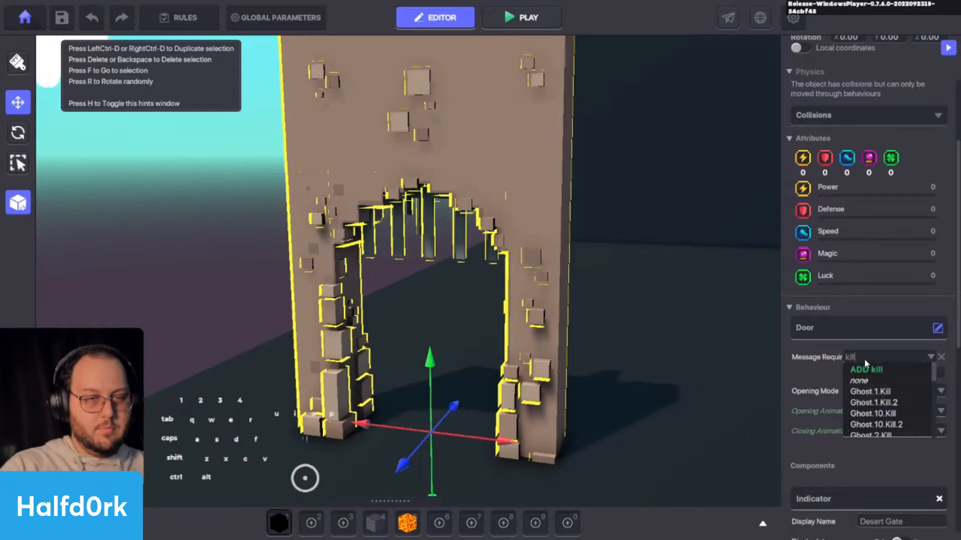
type(".carpet.1")
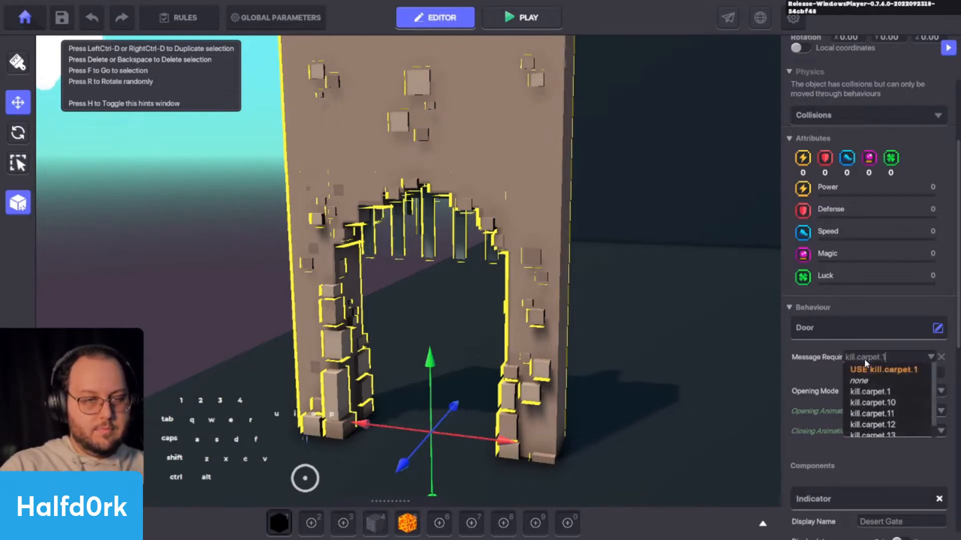
type("5")
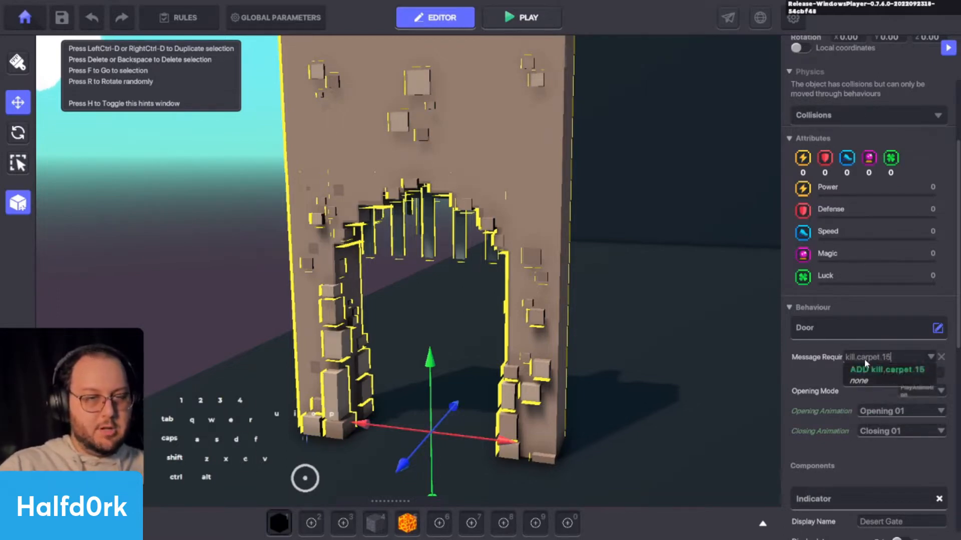
left_click(852, 371)
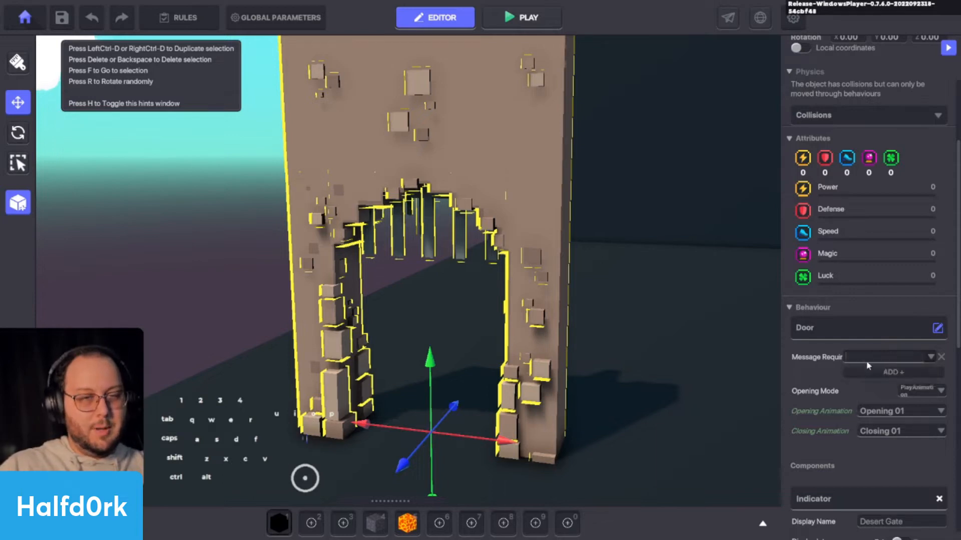
Add the new message kill.carpet.16 through the Desert Gate's required Door message.
left_click(876, 363)
type("k")
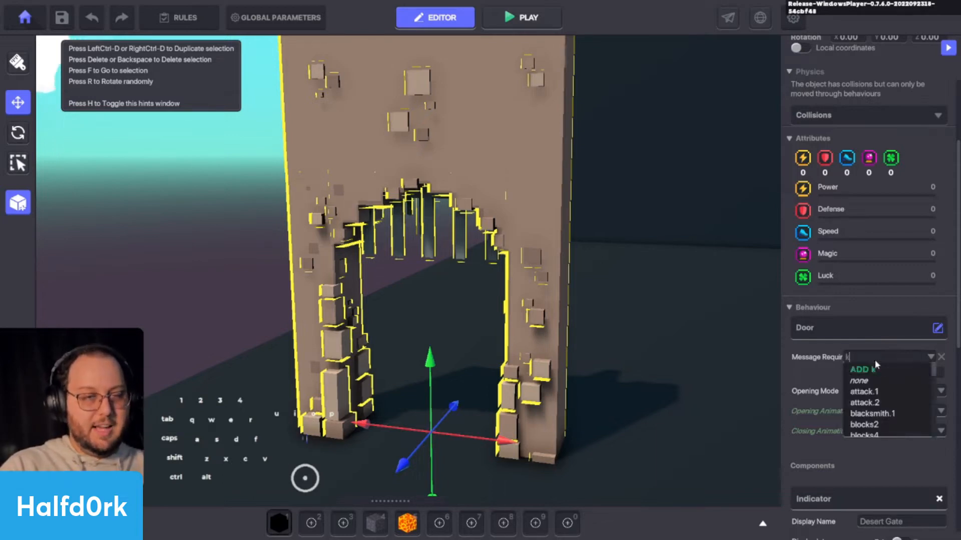
type("ill.carpe")
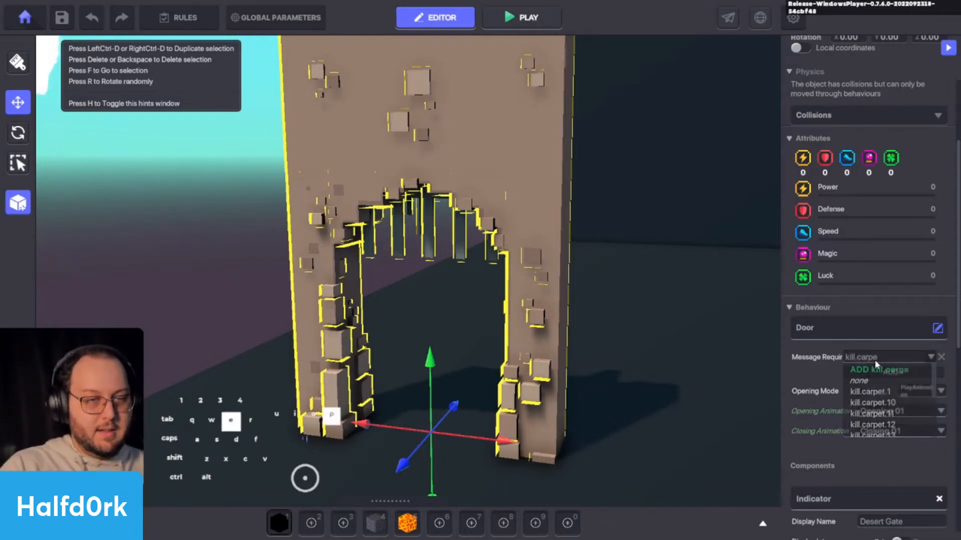
type("t.16")
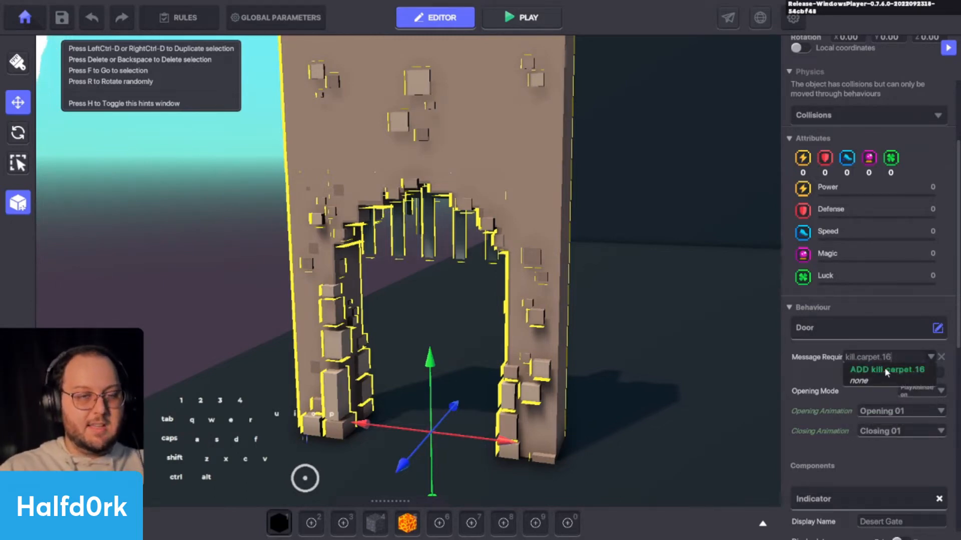
left_click(884, 368)
Add the new message kill.carpet.17 through the Desert Gate's required Door message.
left_click(874, 357)
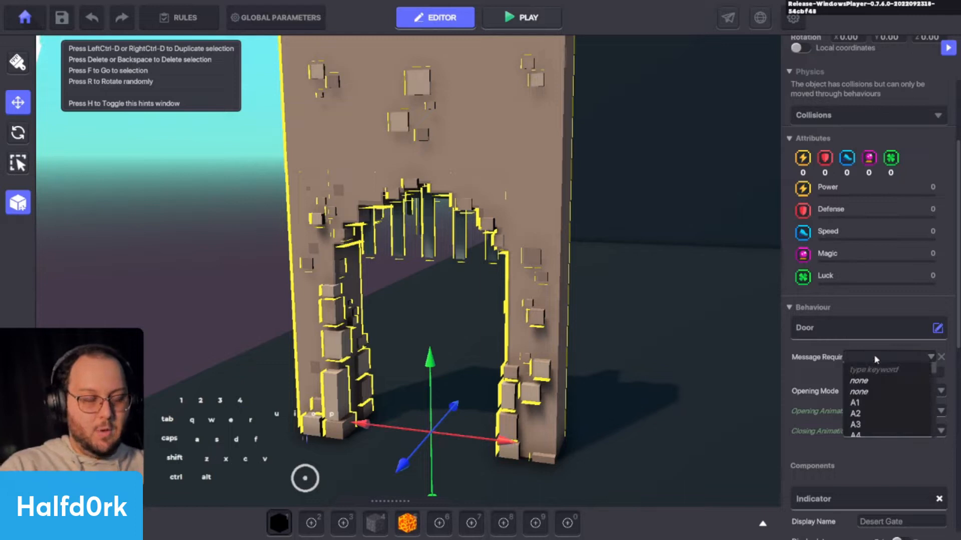
type("kill.")
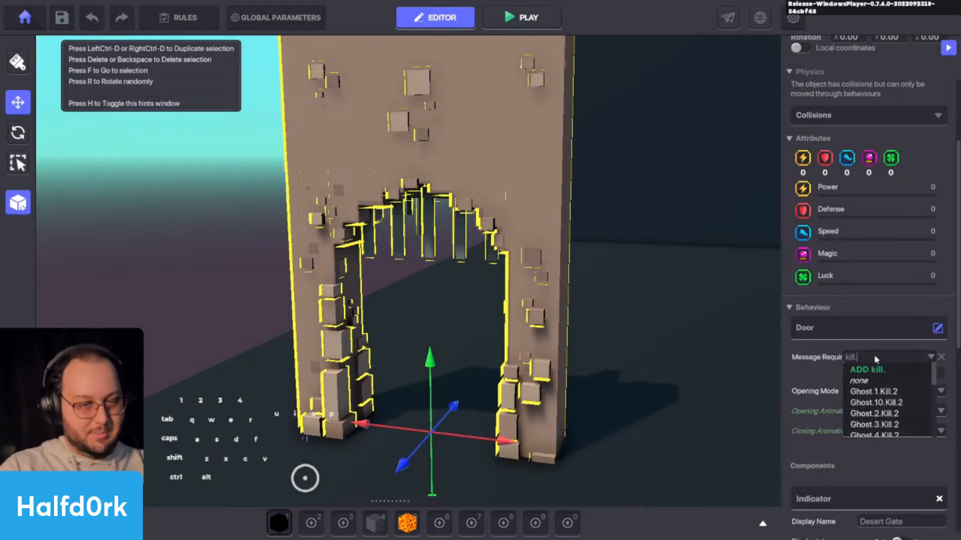
type("carpet.")
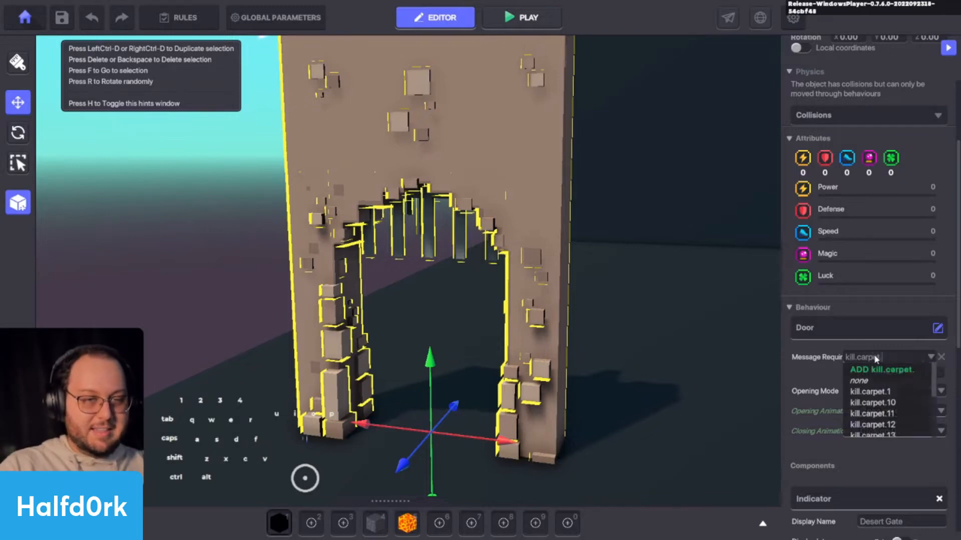
type("17")
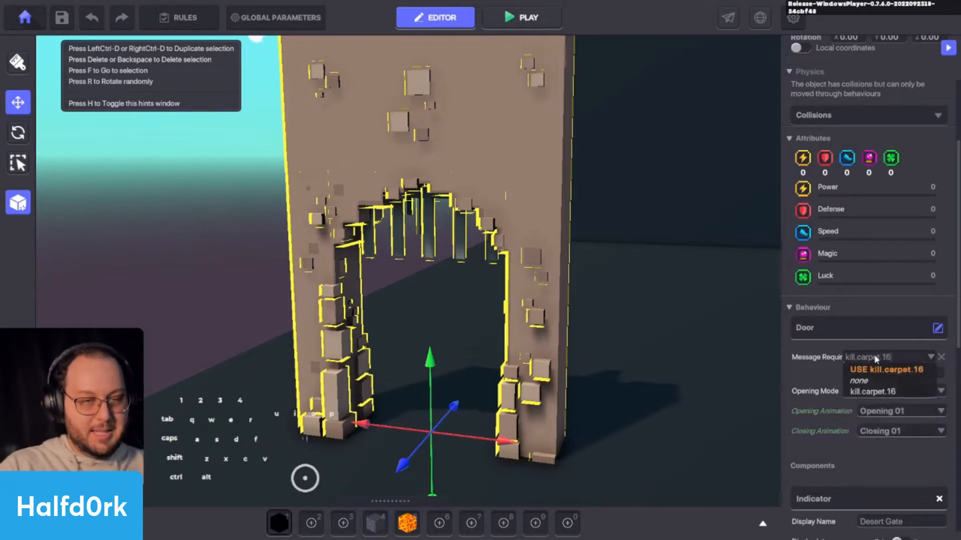
left_click(882, 372)
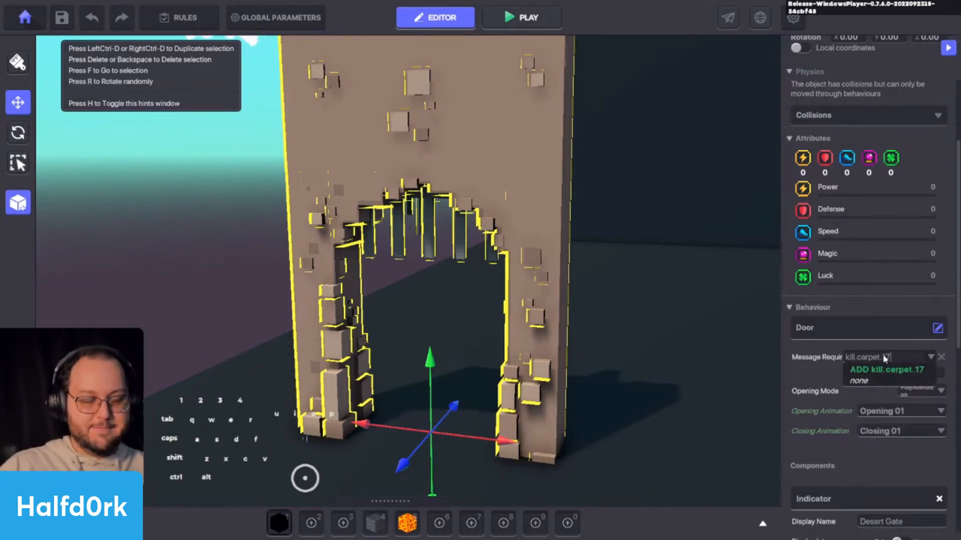
Add the new message kill.carpet.18 through the Desert Gate's required Door message.
left_click(886, 356)
type("k")
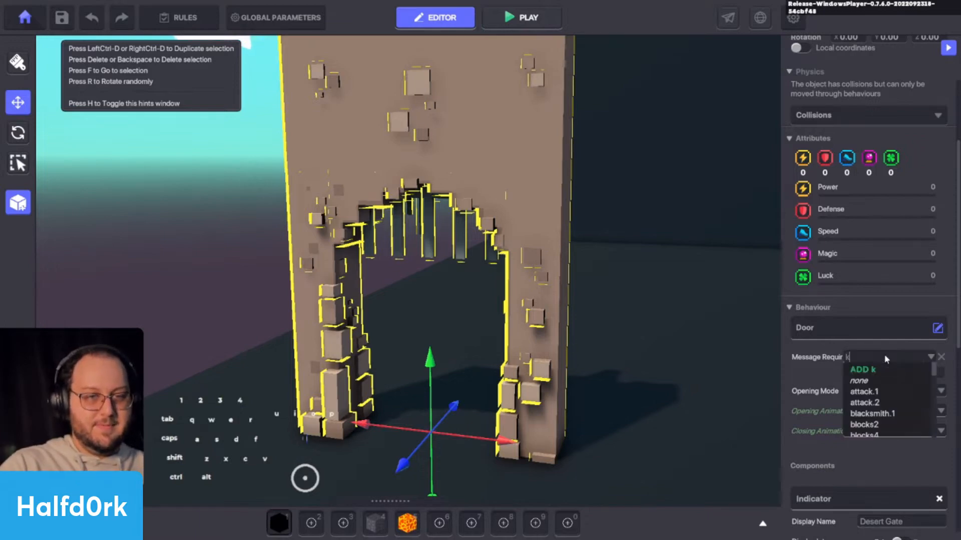
type("ill.c")
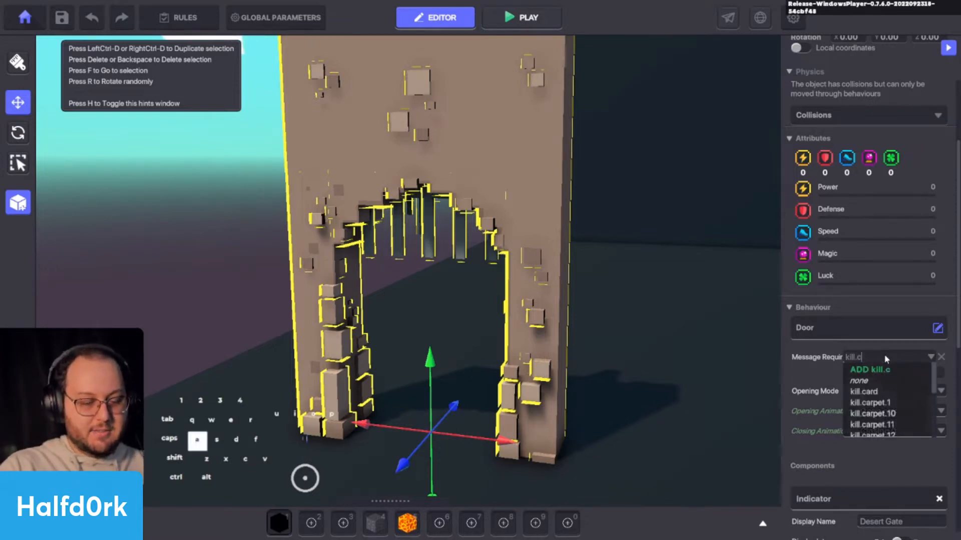
type("arpet.17")
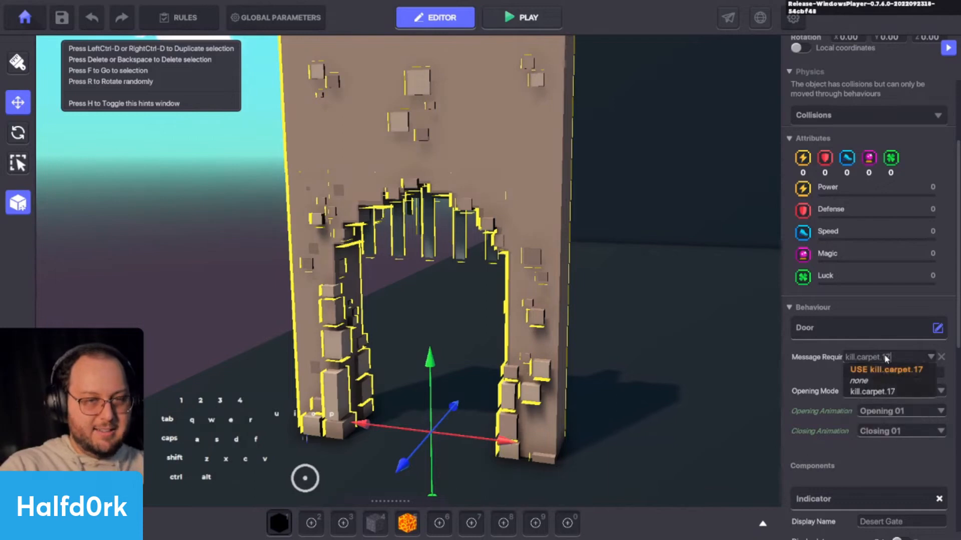
key("BackSpace")
type("8")
left_click(882, 370)
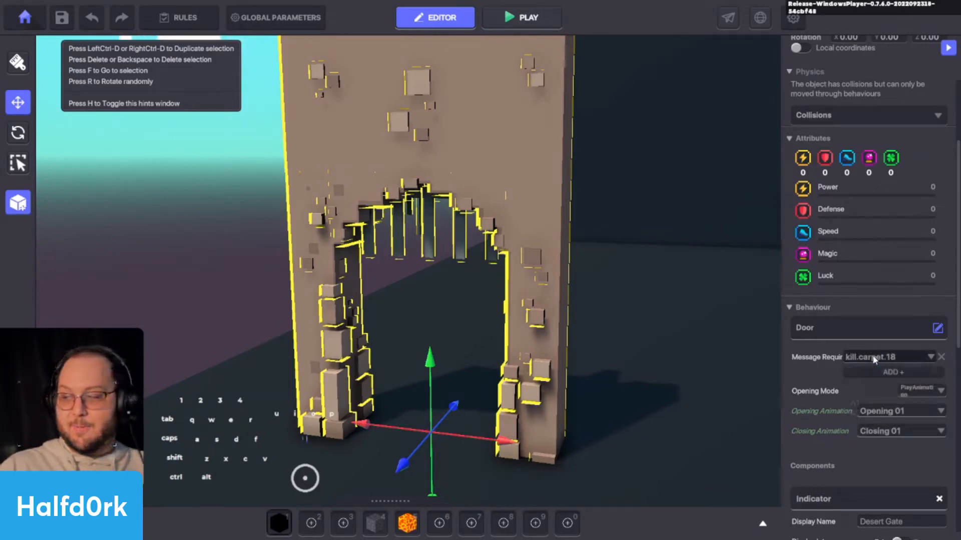
Add the new message kill.carpet.19 through the Desert Gate's required Door message.
left_click(874, 357)
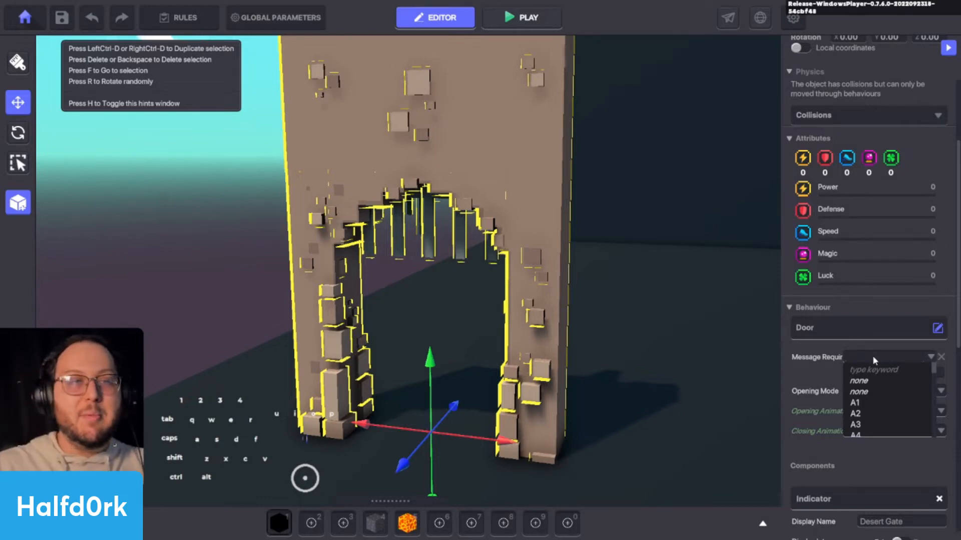
key("alt")
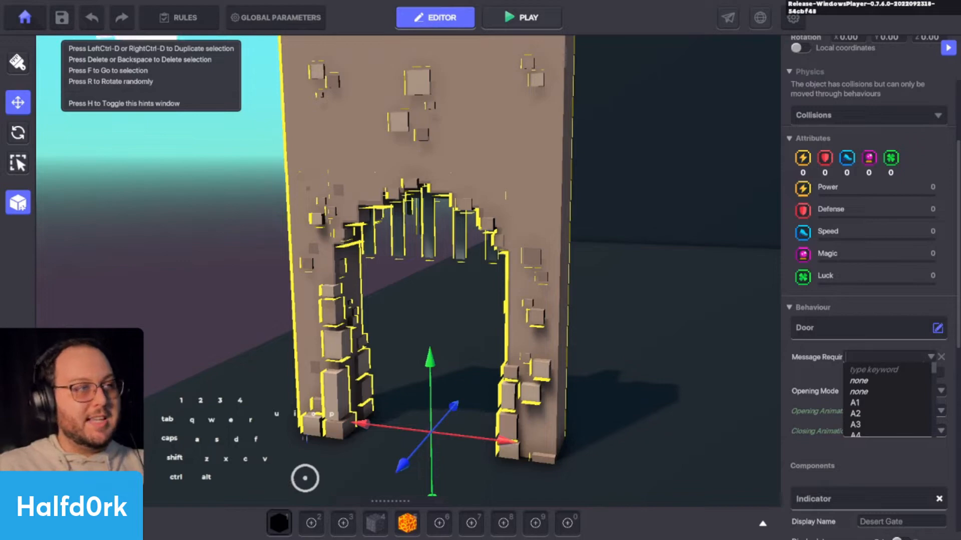
key("alt")
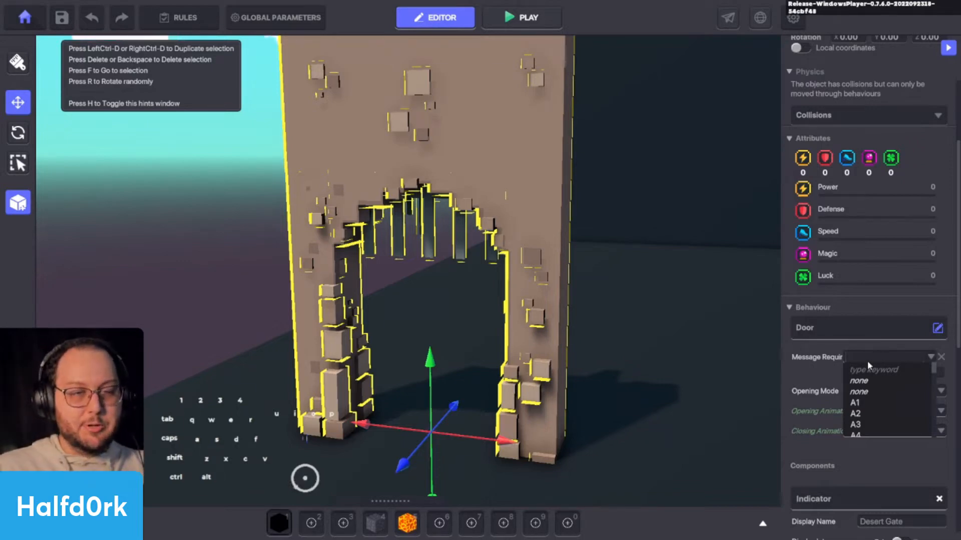
type("k")
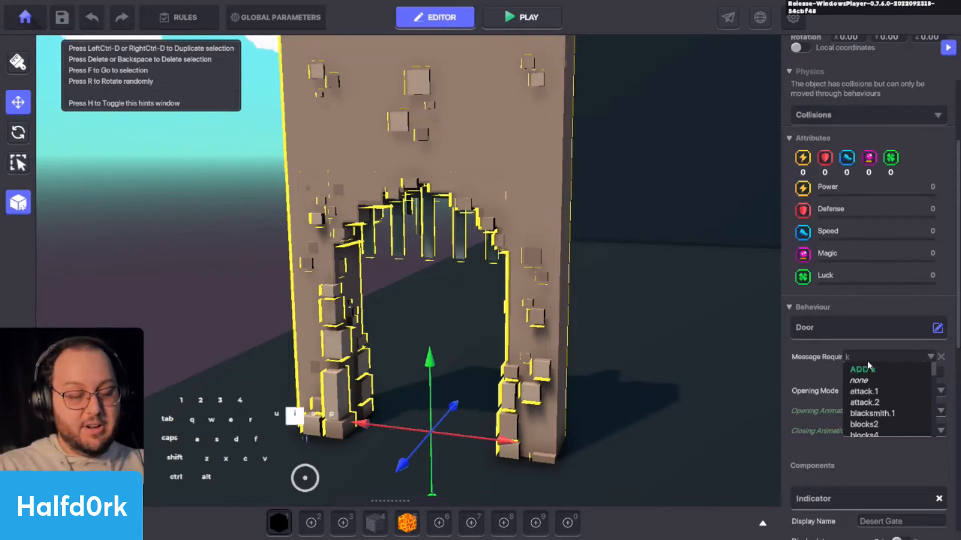
type("ill.")
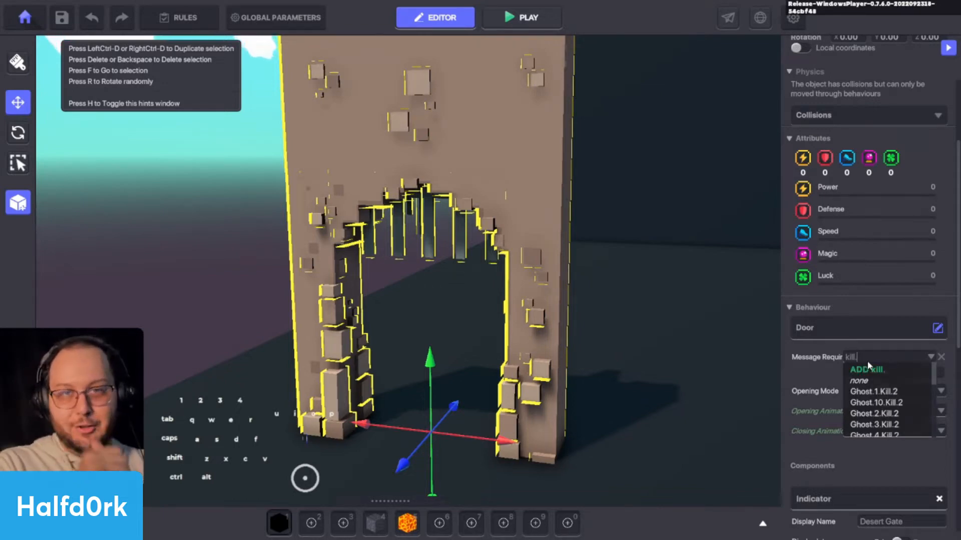
type("ca")
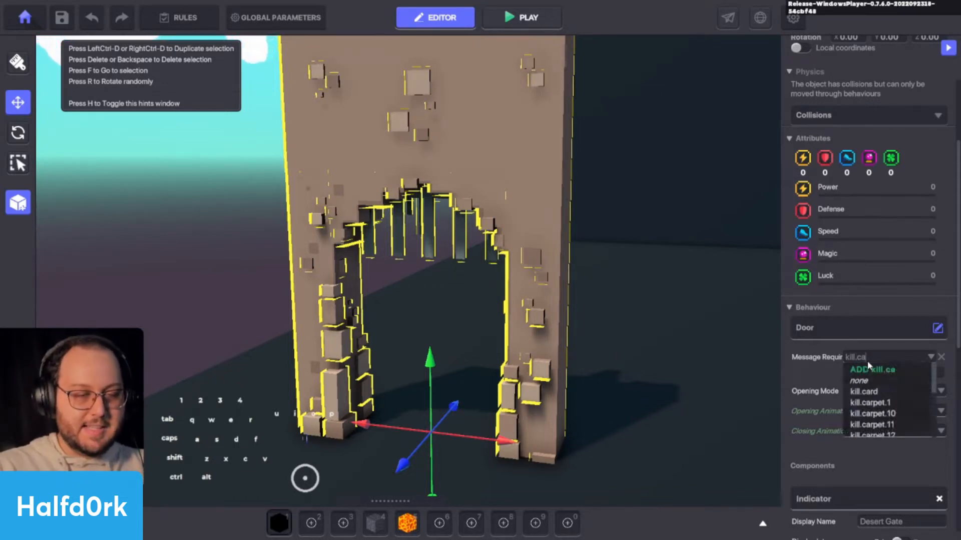
type("rpet.")
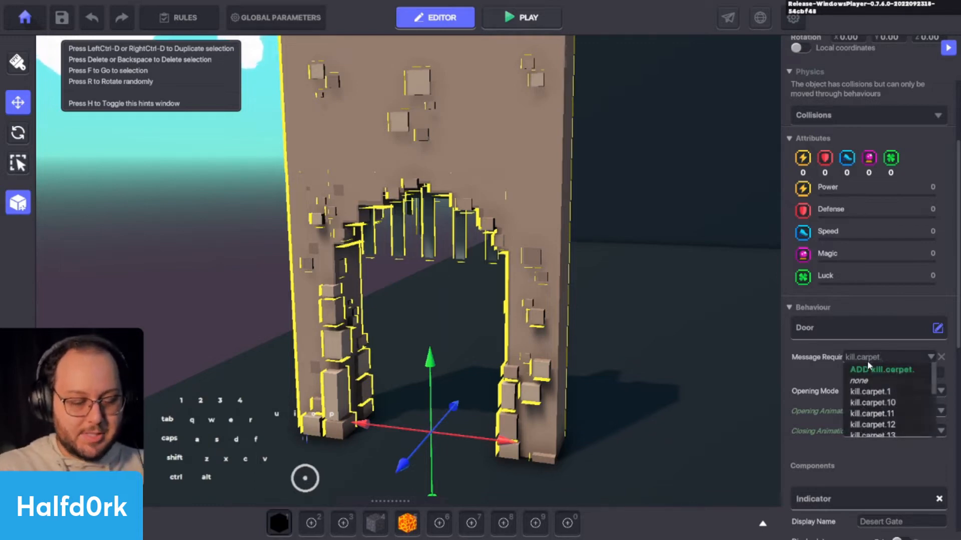
type("19")
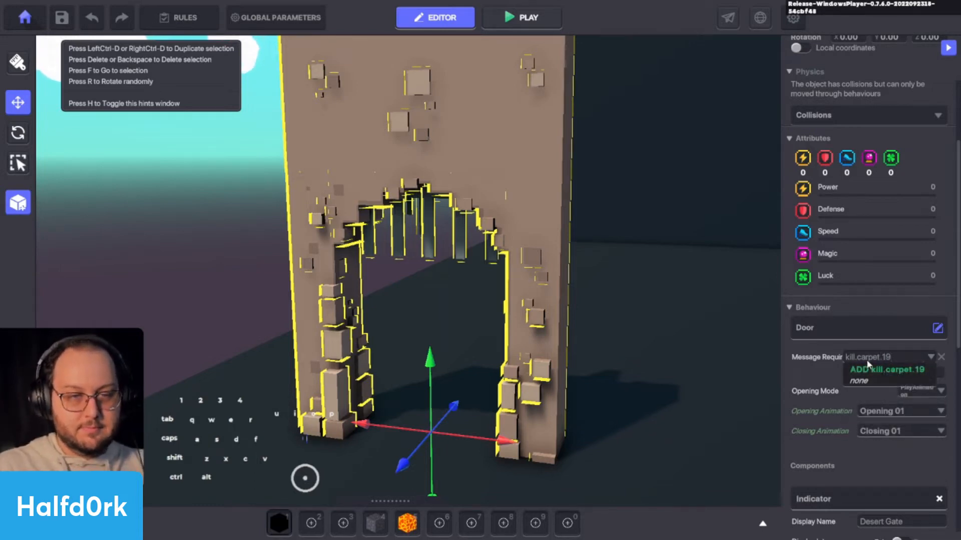
key("Return")
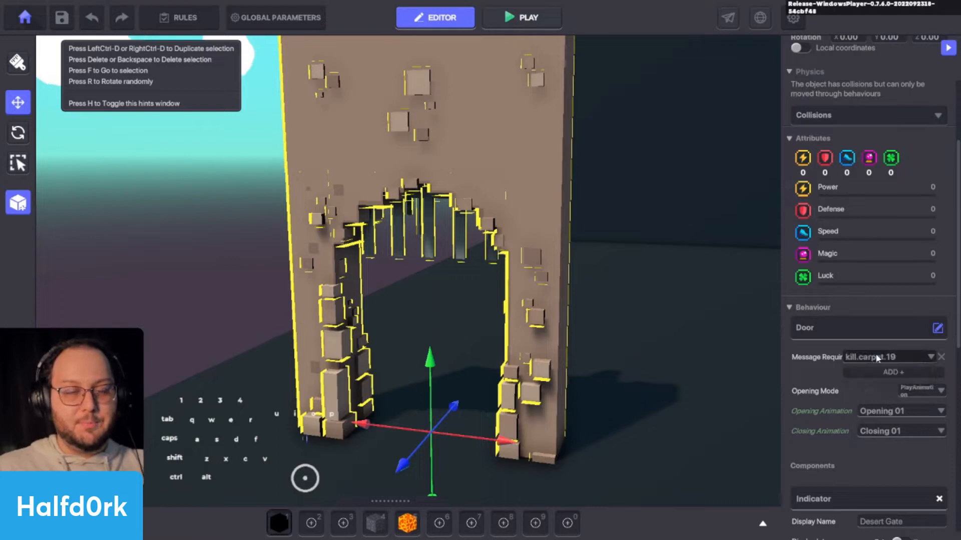
Add the new message kill.carpet.20 through the Desert Gate's required Door message.
type("kill.cr")
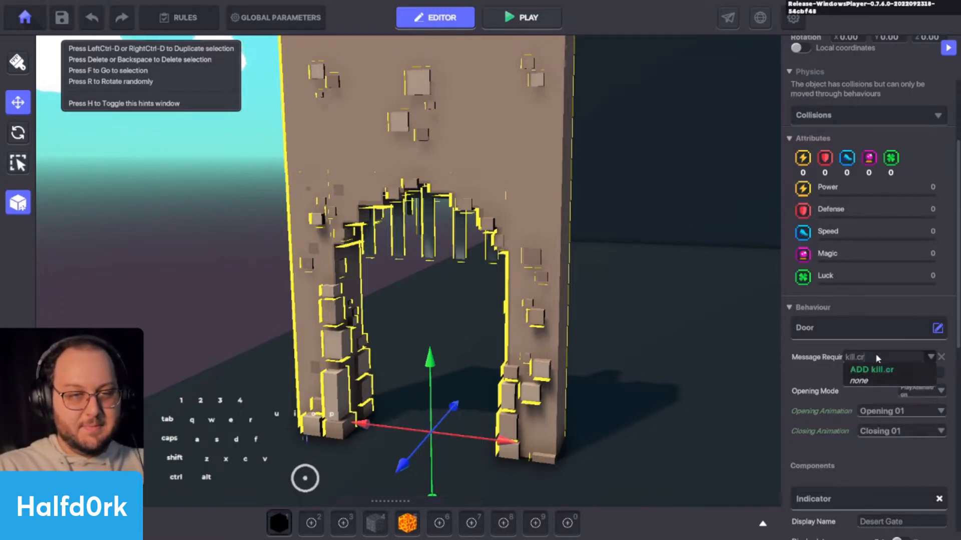
key("BackSpace")
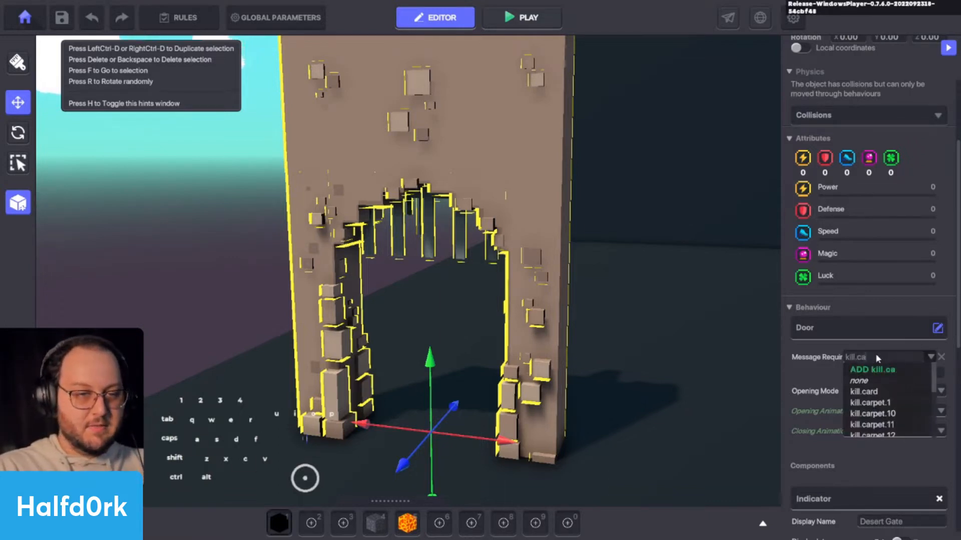
type("arpet.20")
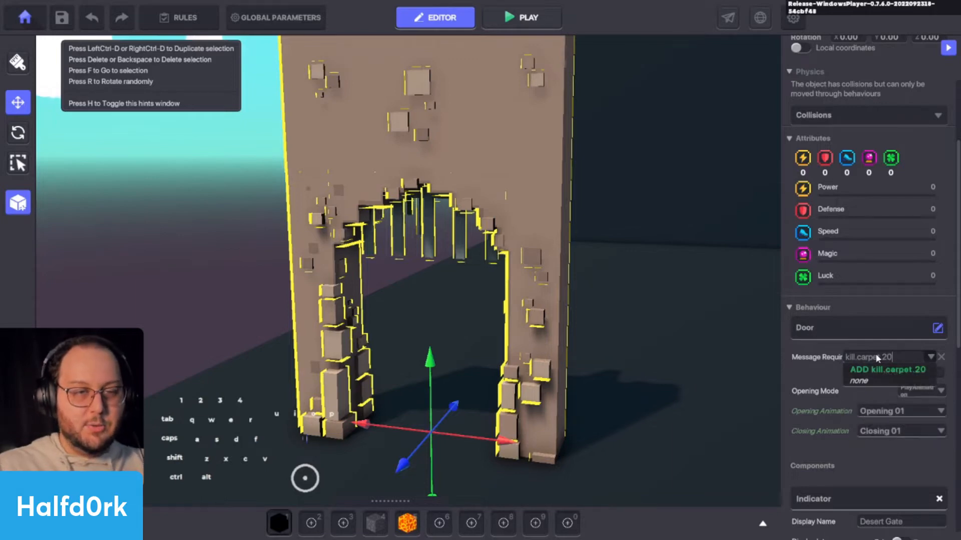
left_click(874, 367)
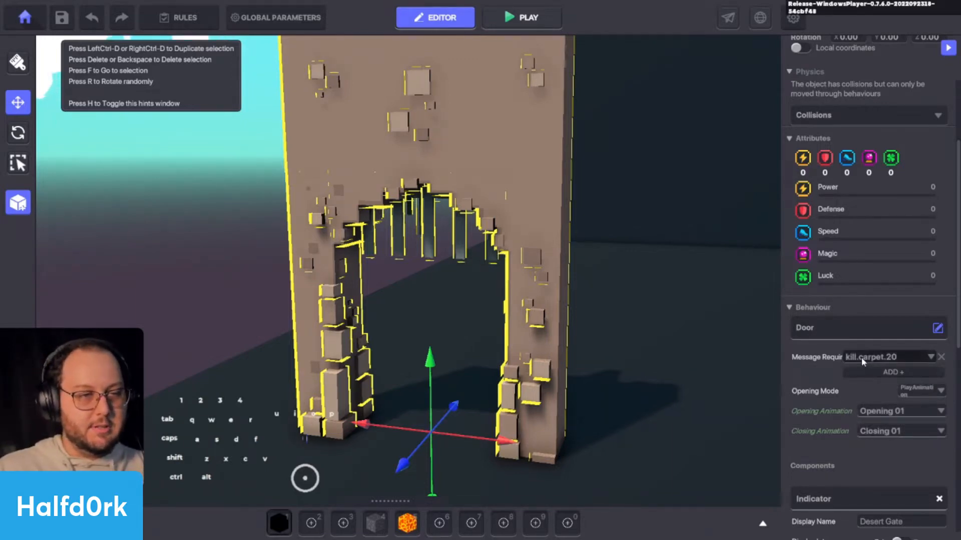
Check which card.select numbers already exist and add the new message card.select.8 through the Desert Gate's required Door message.
left_click(861, 358)
type("car")
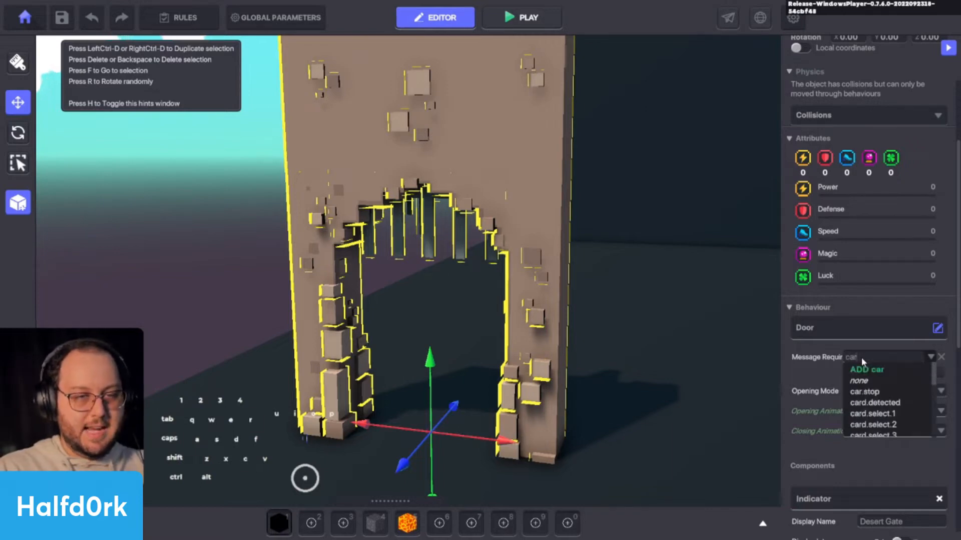
type("d.select1")
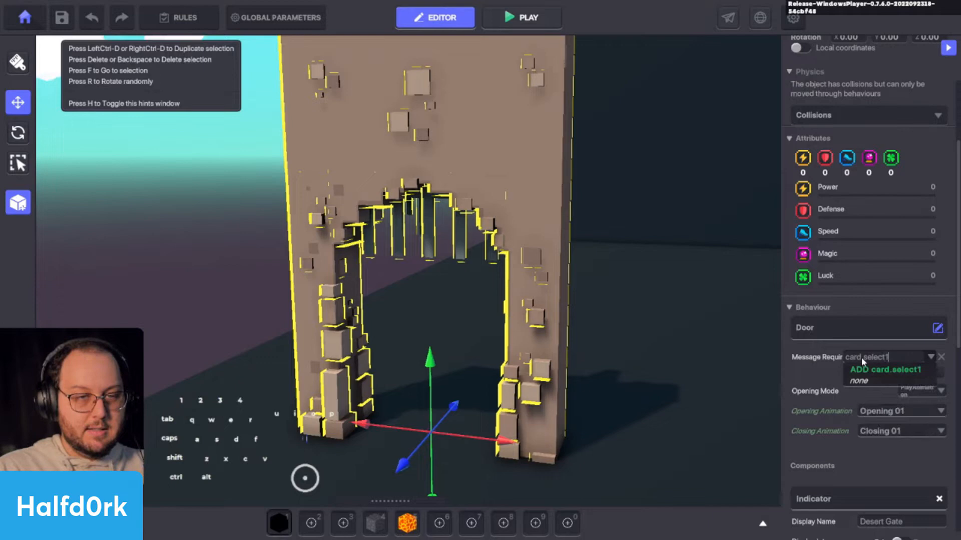
key("BackSpace")
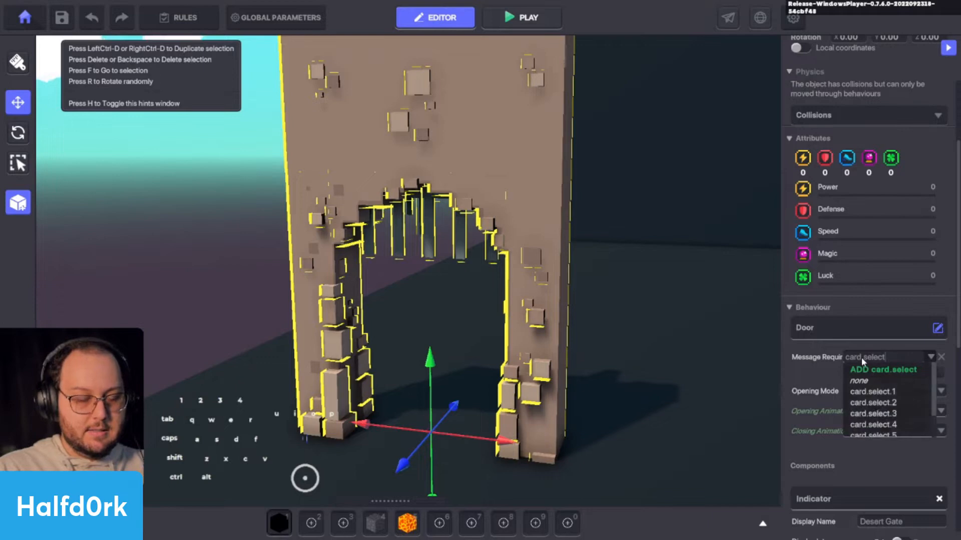
type("7")
key("BackSpace")
type(".7")
key("Return")
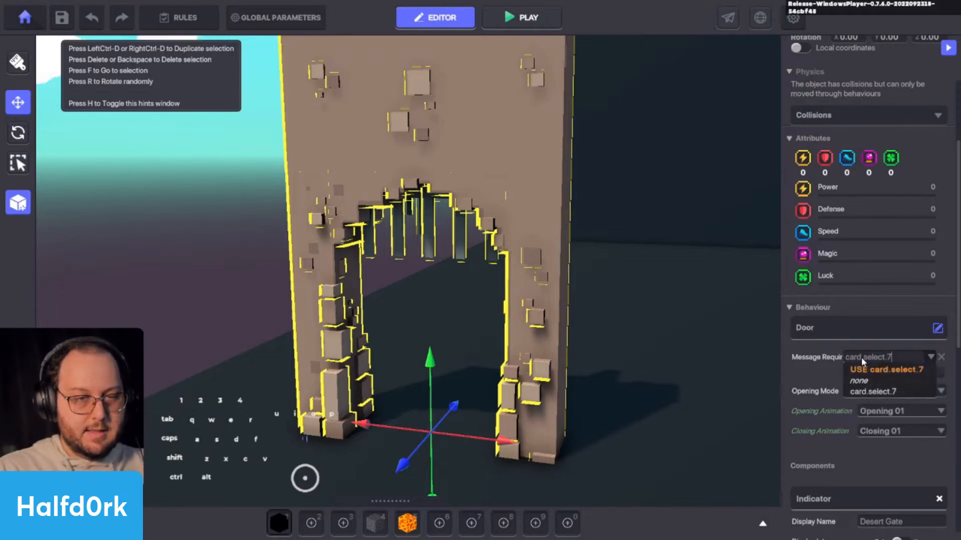
key("BackSpace")
type("8")
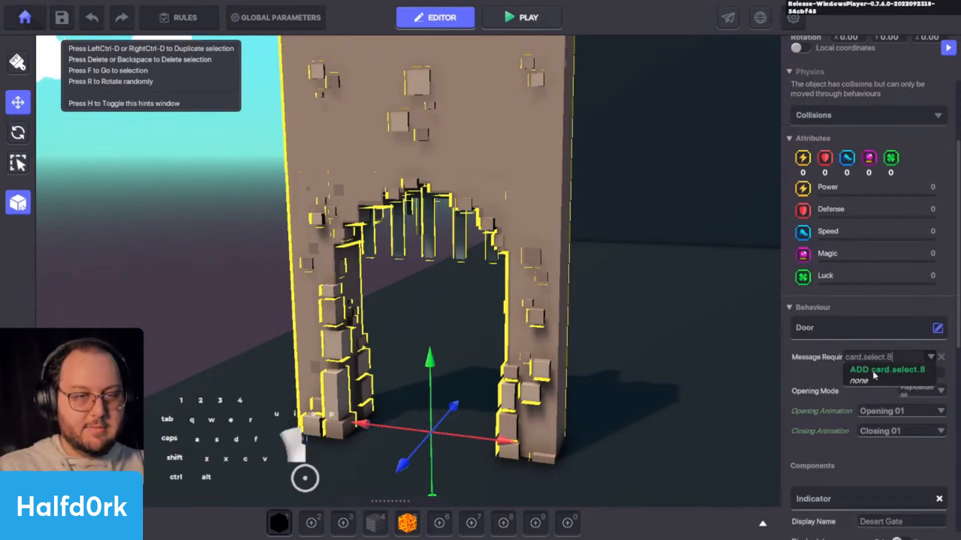
left_click(873, 368)
Add the new message card.select.9 through the Desert Gate's required Door message.
left_click(874, 357)
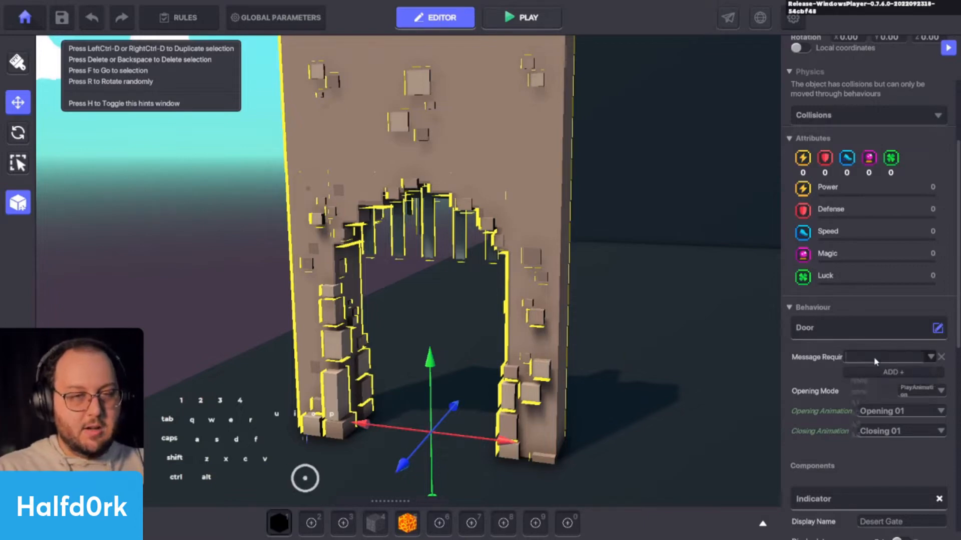
type("crd")
key("BackSpace")
key("BackSpace")
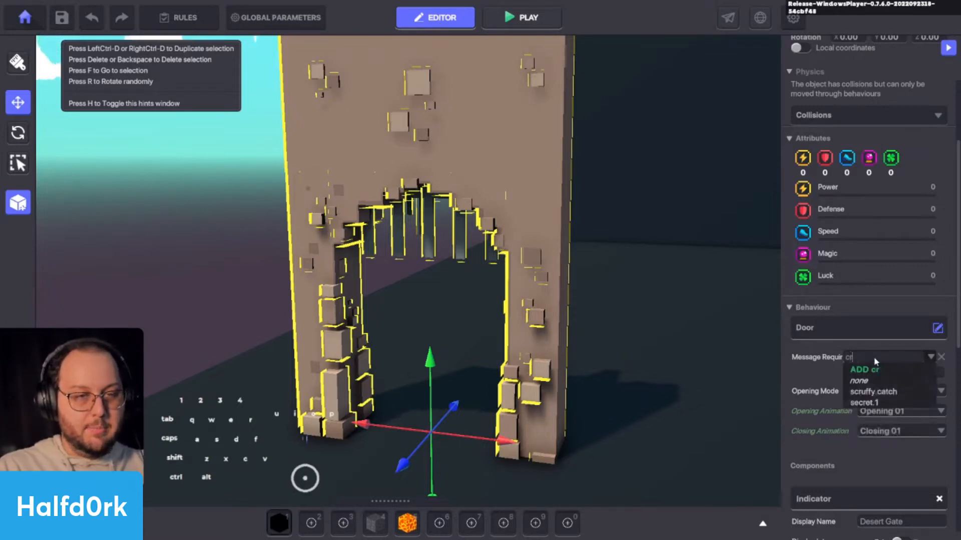
type("ard.select.9")
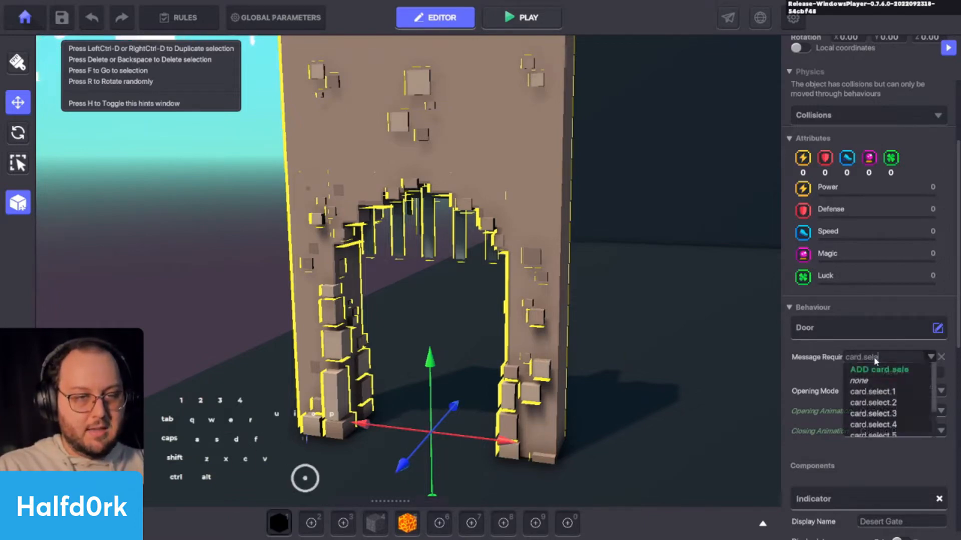
key("Return")
left_click(874, 358)
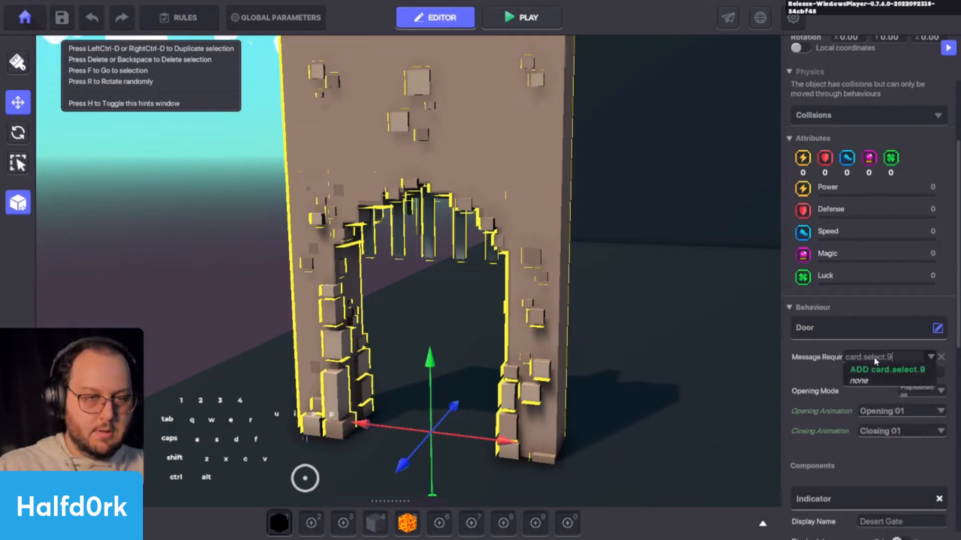
left_click(887, 369)
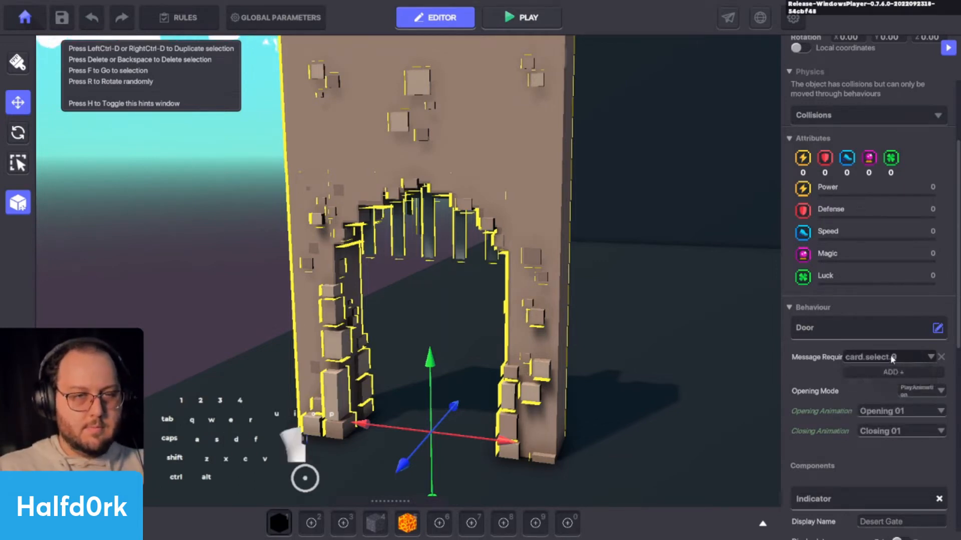
Add the new message card.select.10 through the Desert Gate's required Door message.
left_click(890, 356)
type("ca")
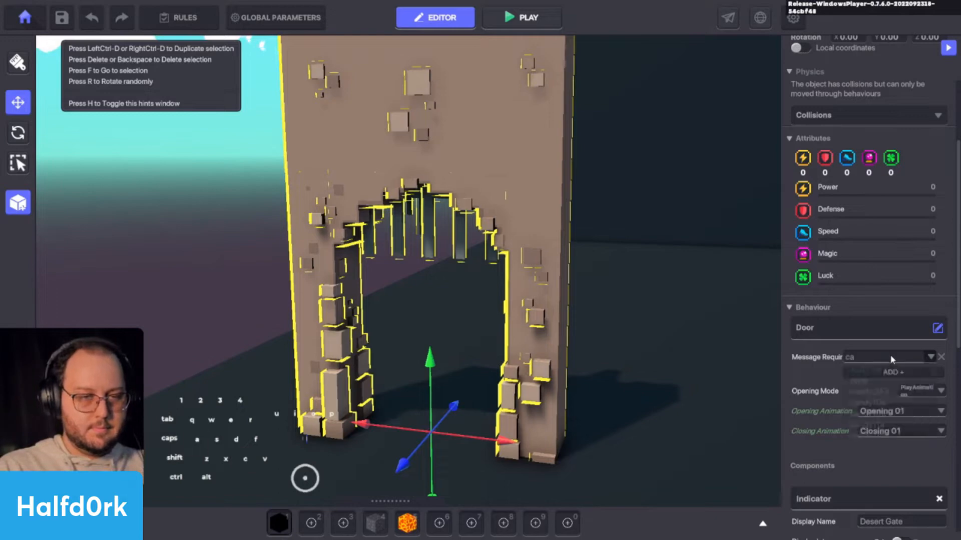
type("rd.select10")
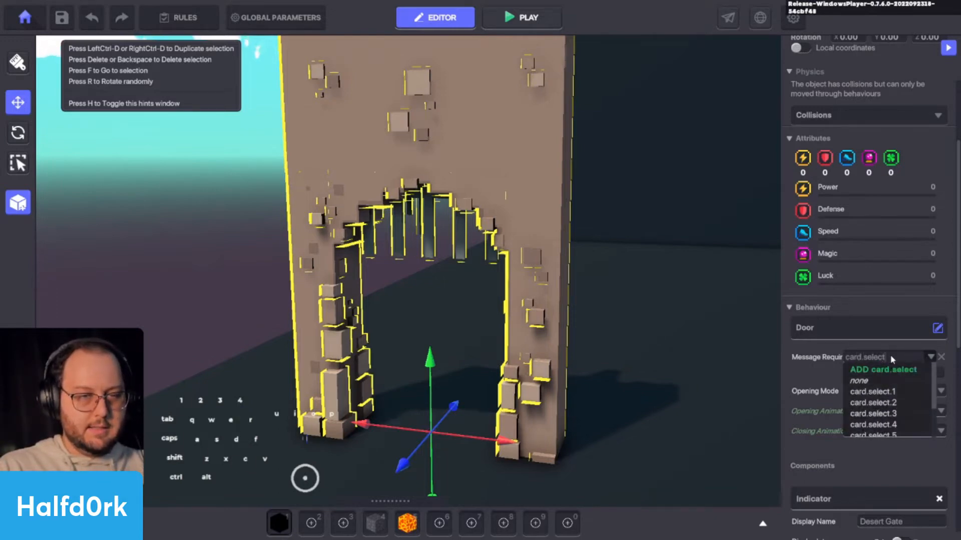
key("BackSpace")
key("BackSpace")
type(".10")
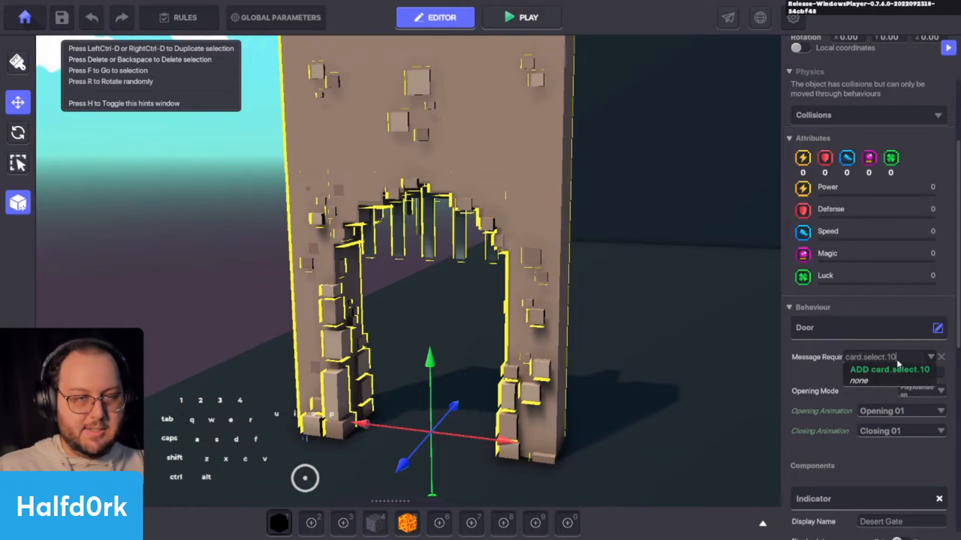
key("Return")
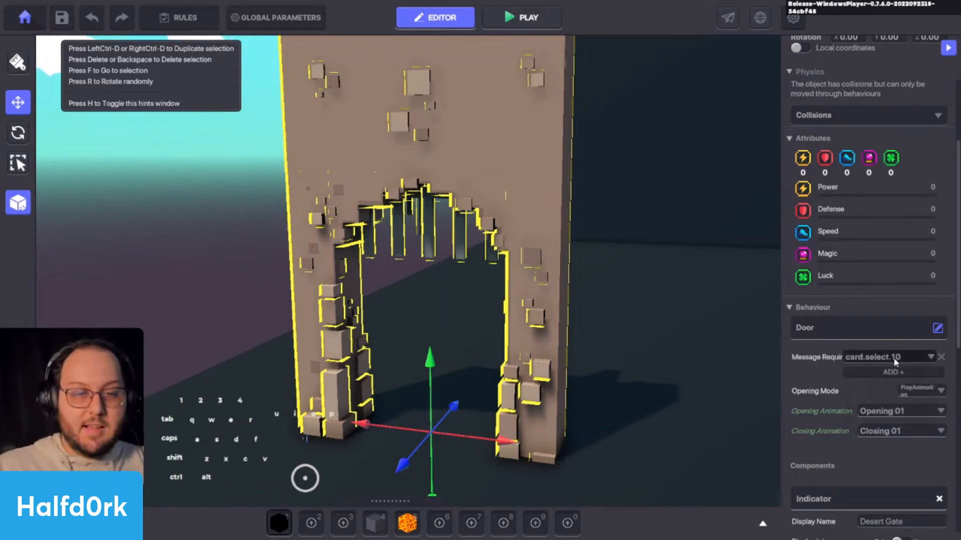
Add the new message card.select.11 through the Desert Gate's required Door message.
left_click(894, 359)
type("car")
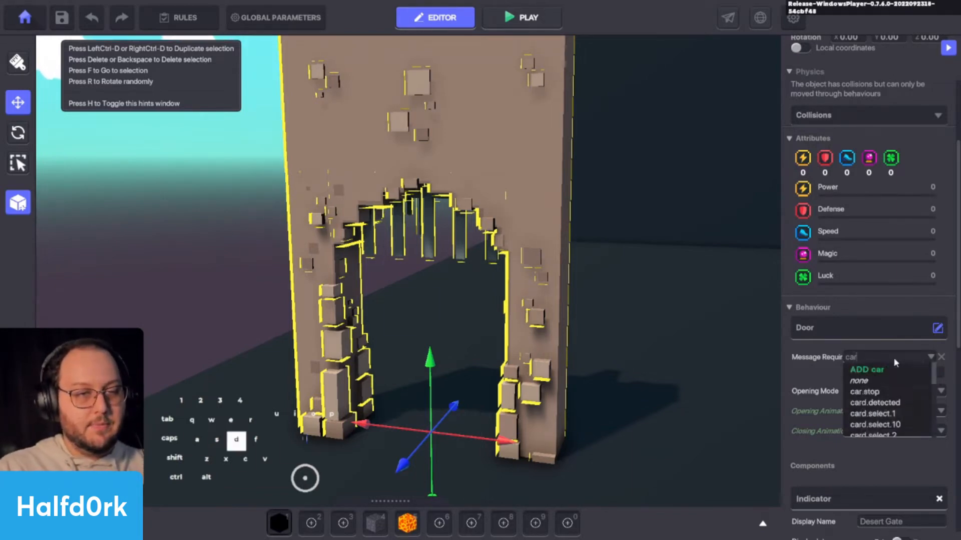
type("d.select11")
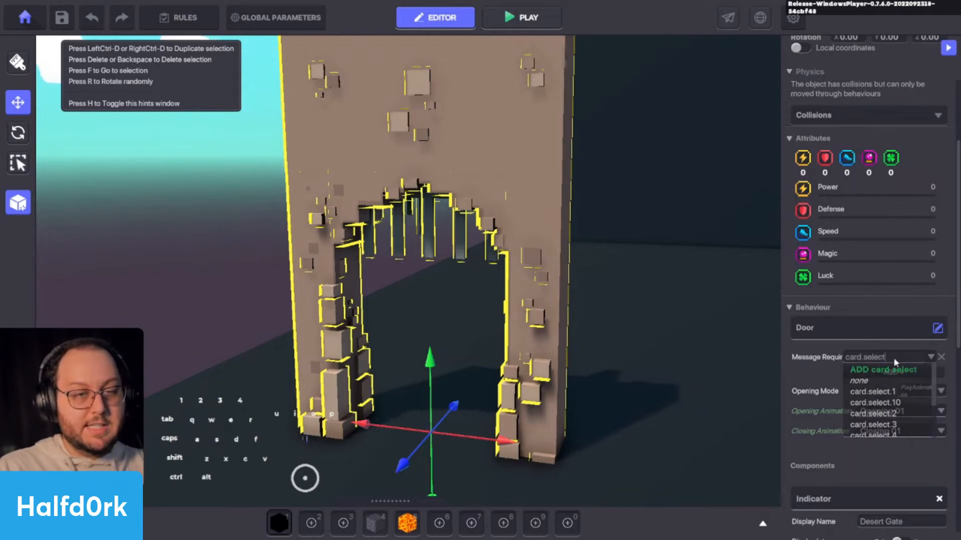
key("BackSpace")
key("BackSpace")
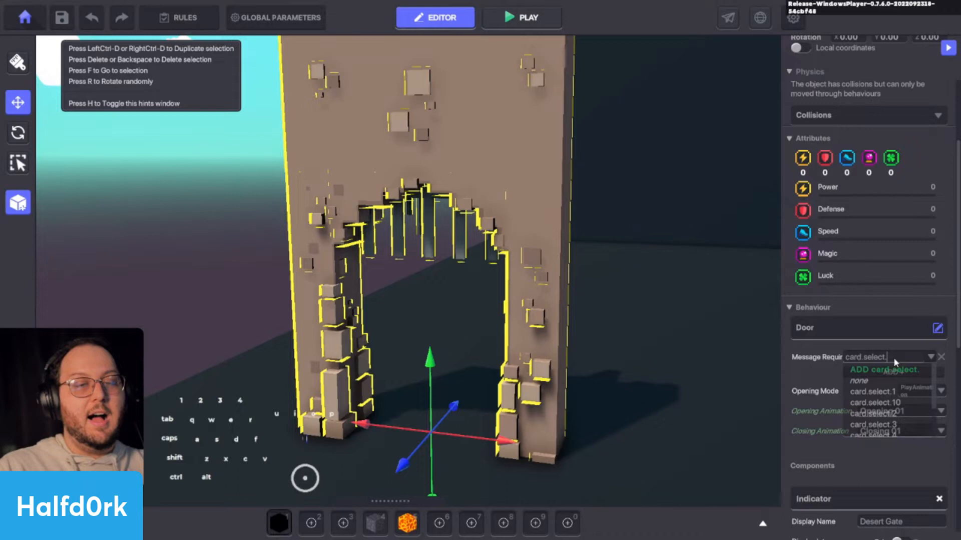
type(".11")
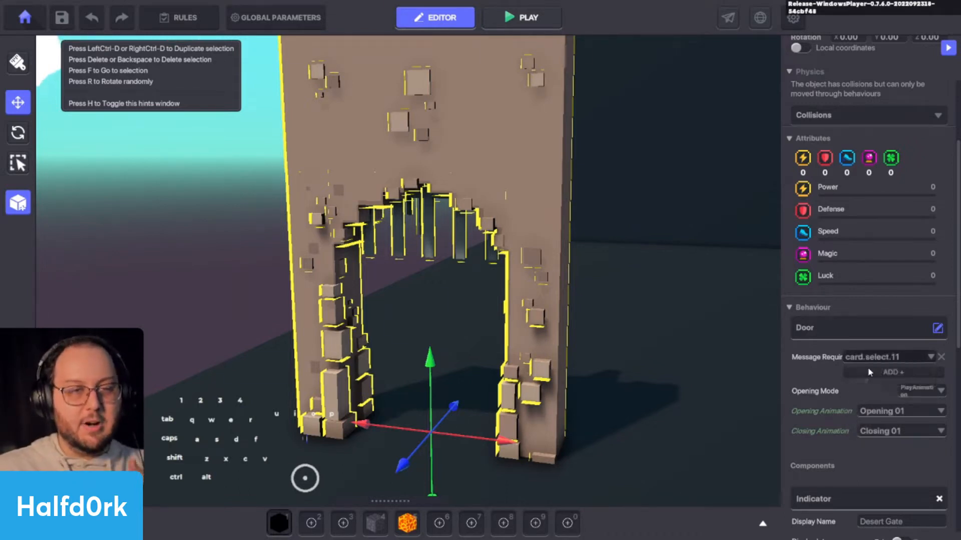
Add the new message card.select.12 through the Desert Gate's required Door message.
left_click(871, 370)
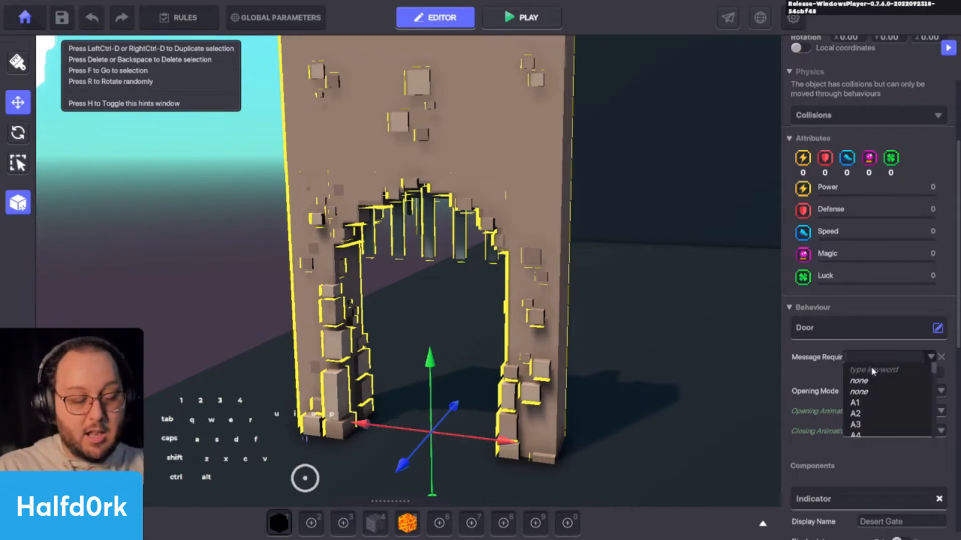
type("card")
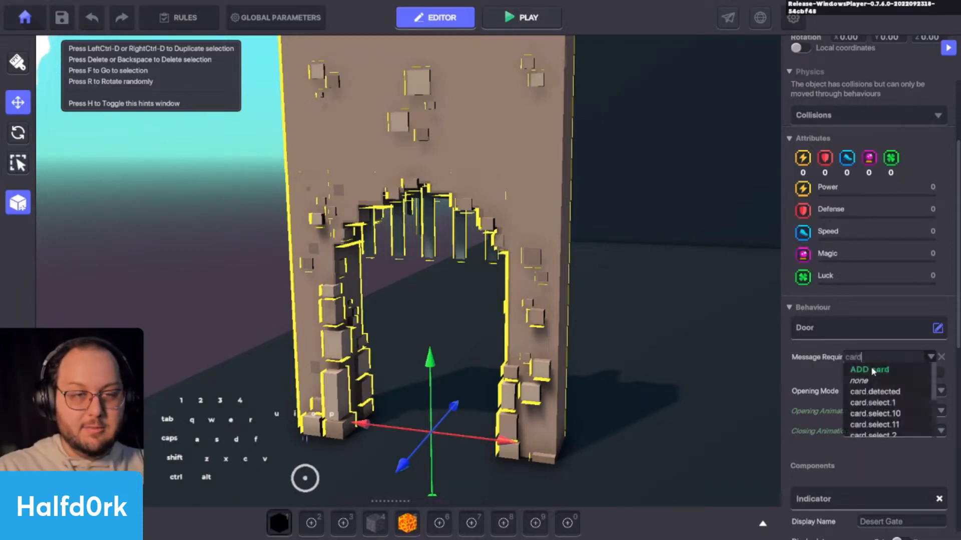
type(".selec")
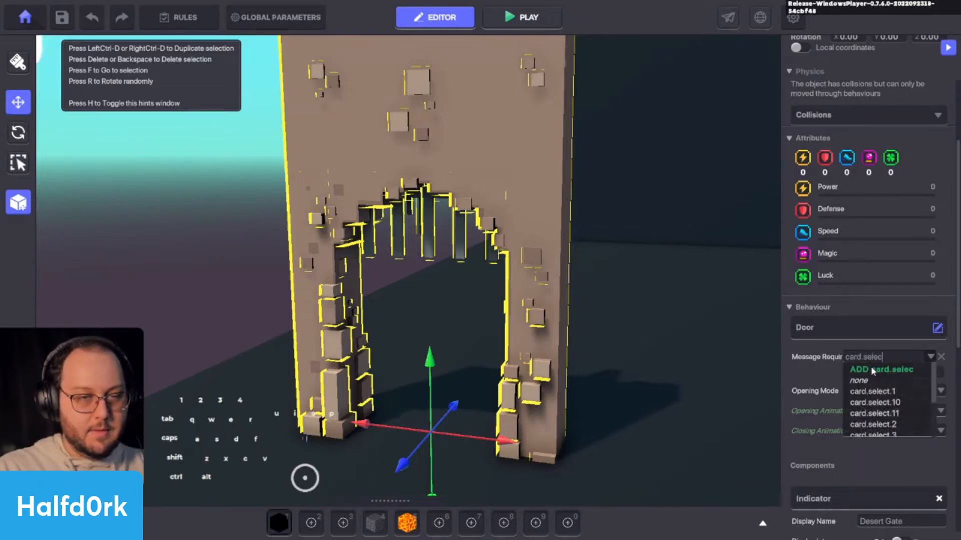
type("t.12")
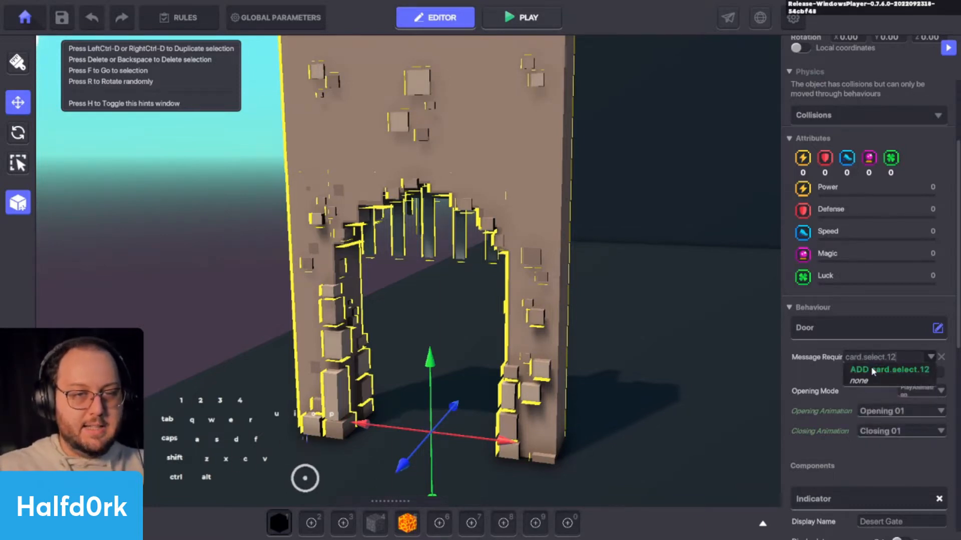
left_click(871, 370)
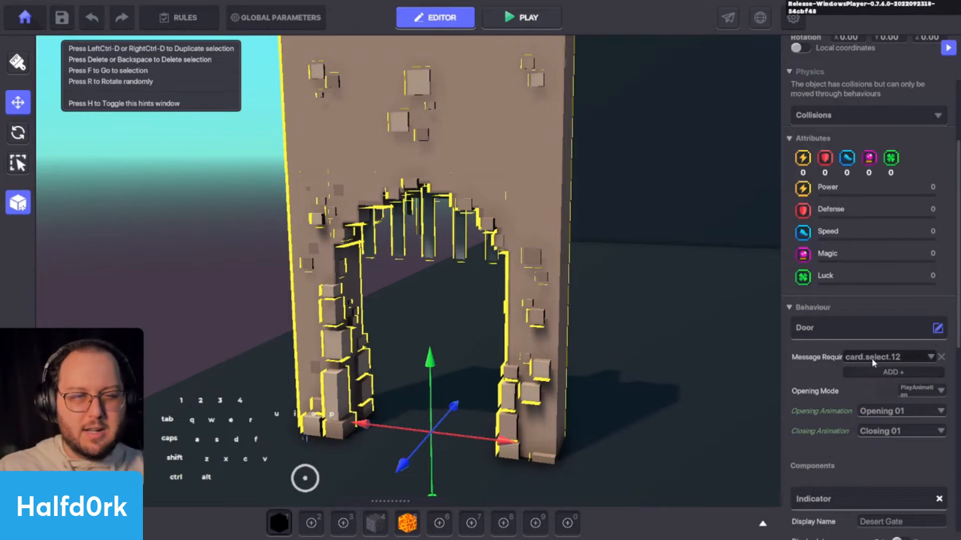
Add the new message card.select.13 through the Desert Gate's required Door message.
left_click(872, 358)
type("c")
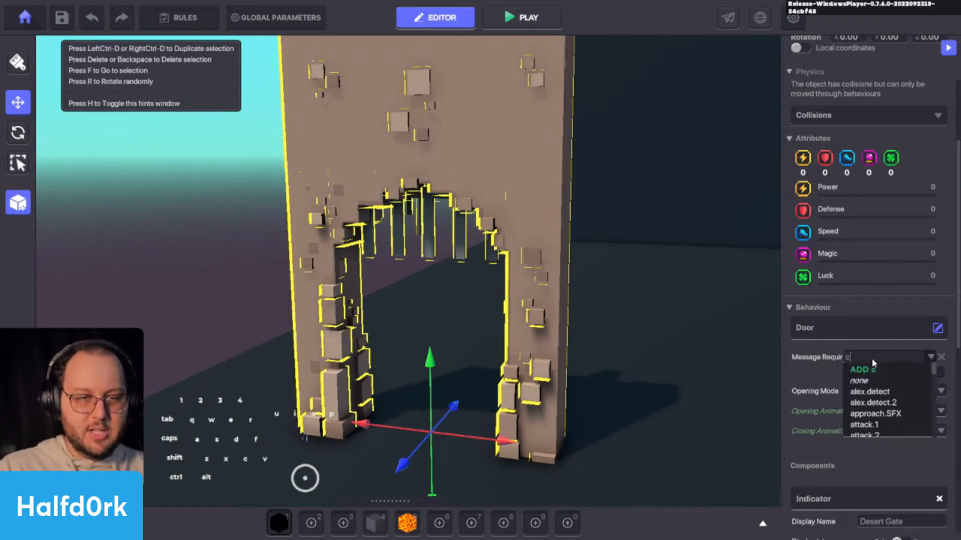
type("ard.")
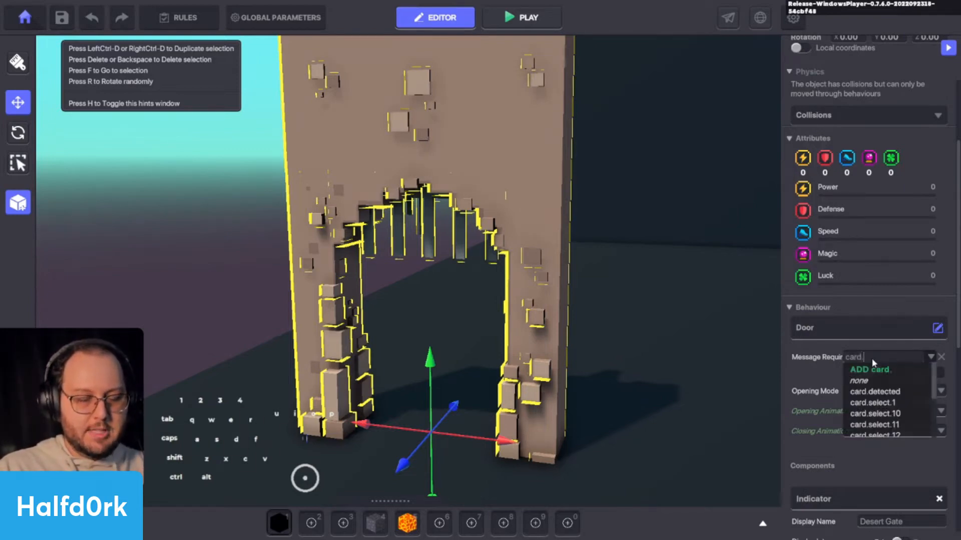
type("select")
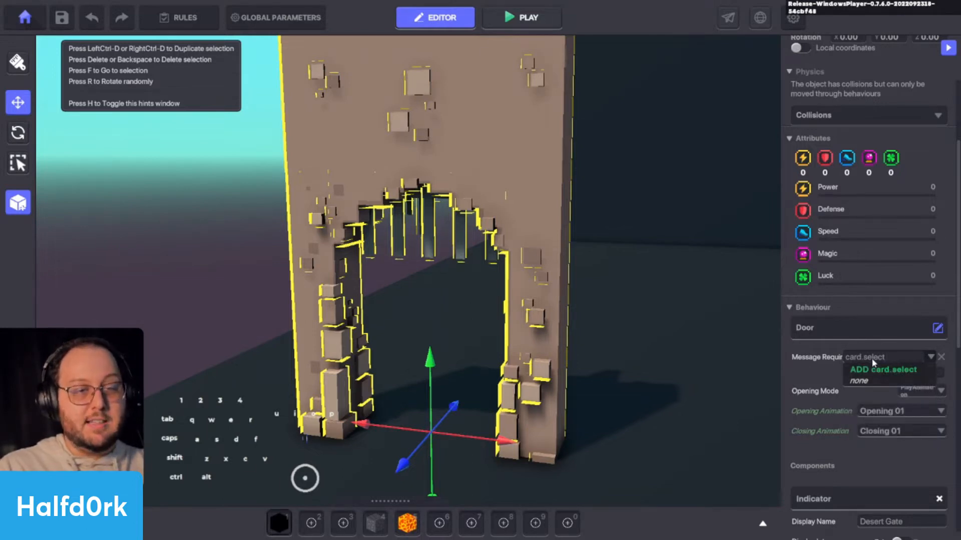
key("BackSpace")
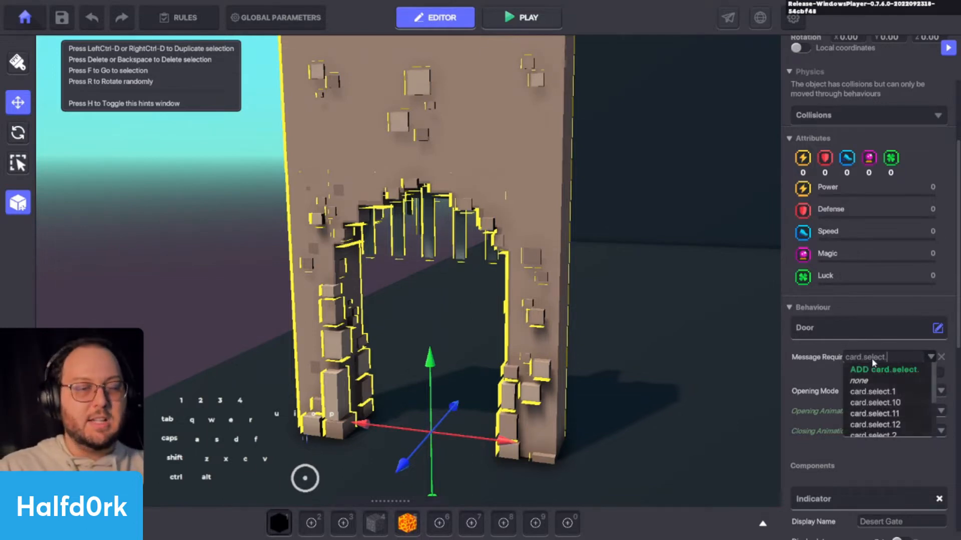
type(".13")
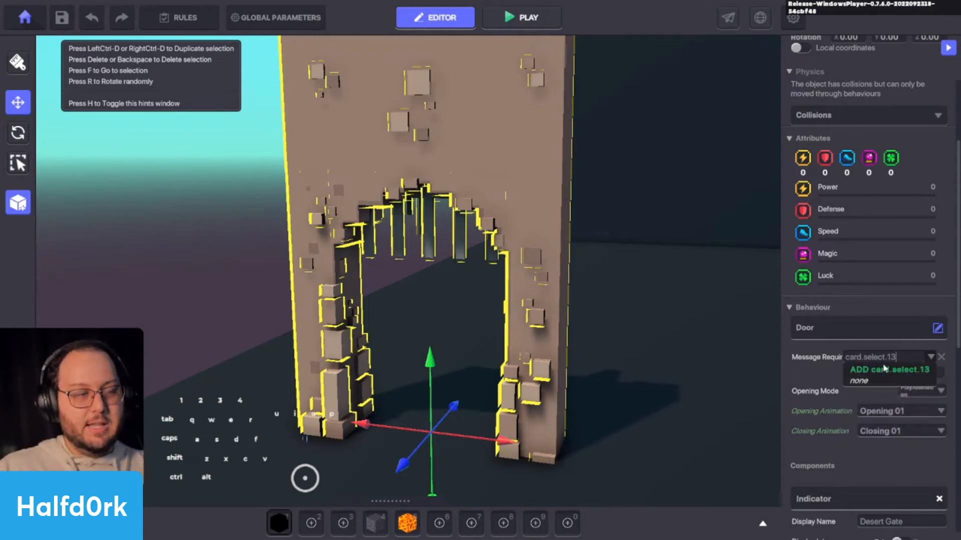
key("Return")
Add the new message card.select.14 through the Desert Gate's required Door message.
left_click(881, 358)
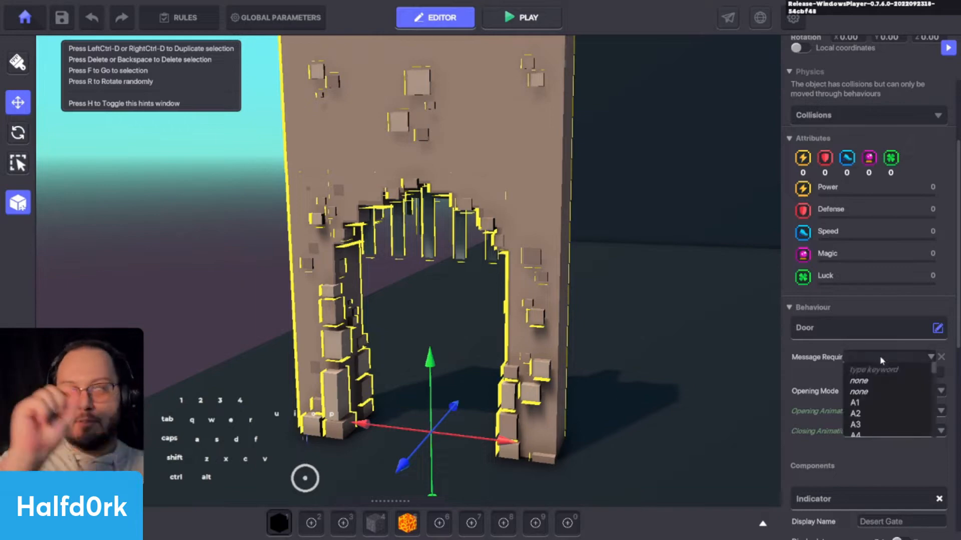
type("c")
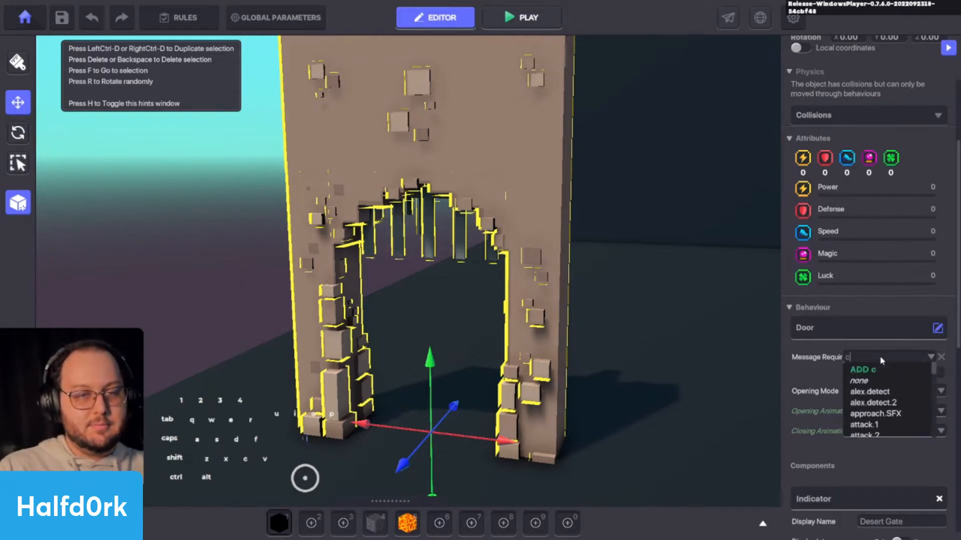
type("ard.select.14")
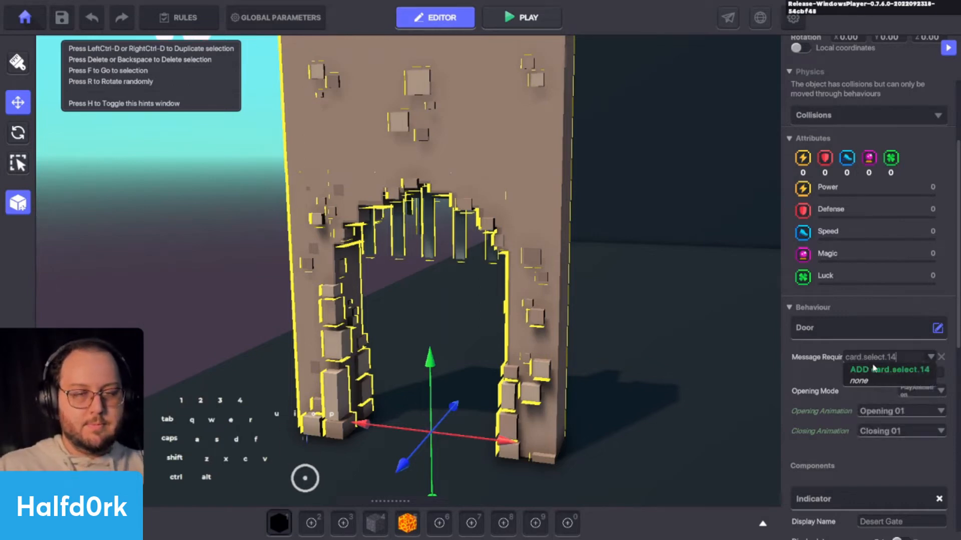
left_click(874, 369)
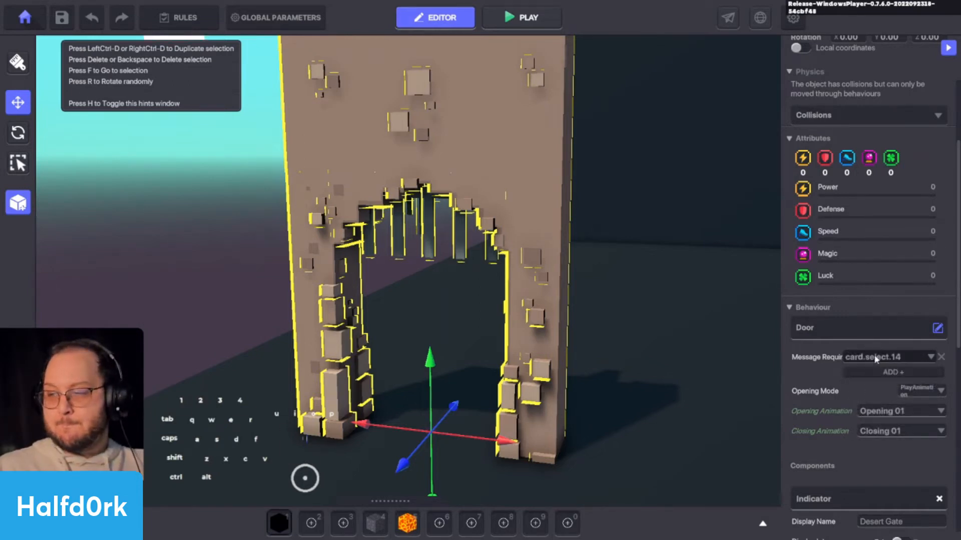
Add the new message card.select.15 through the Desert Gate's required Door message.
left_click(874, 358)
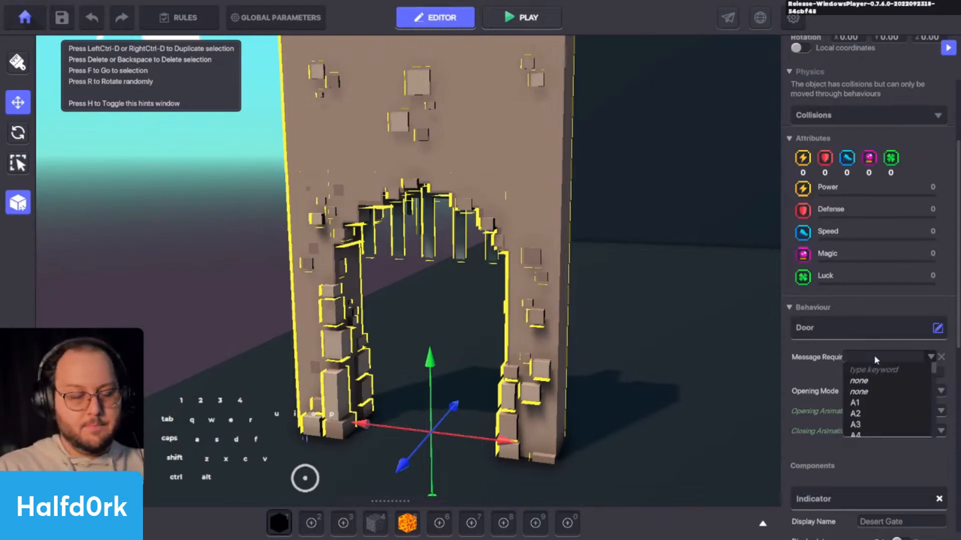
type("c")
type("ard")
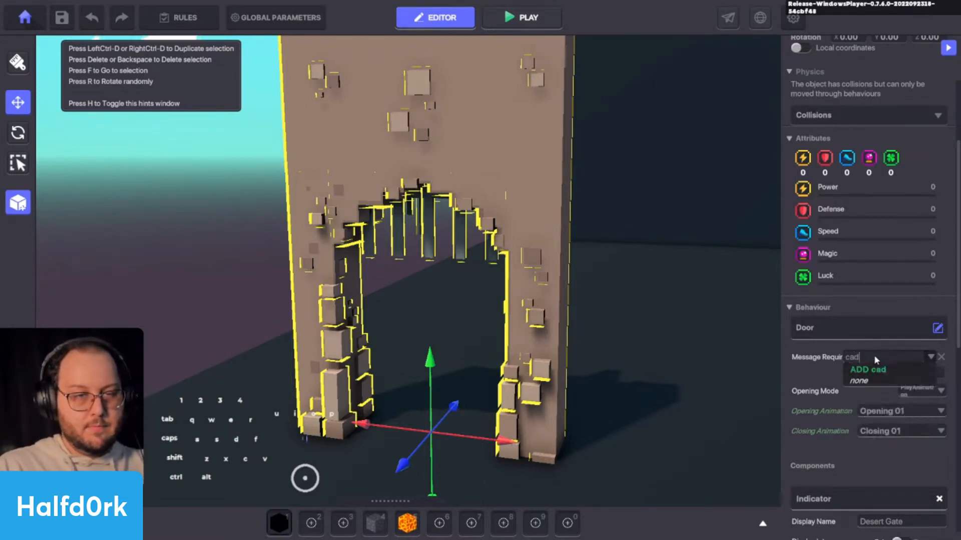
type(".")
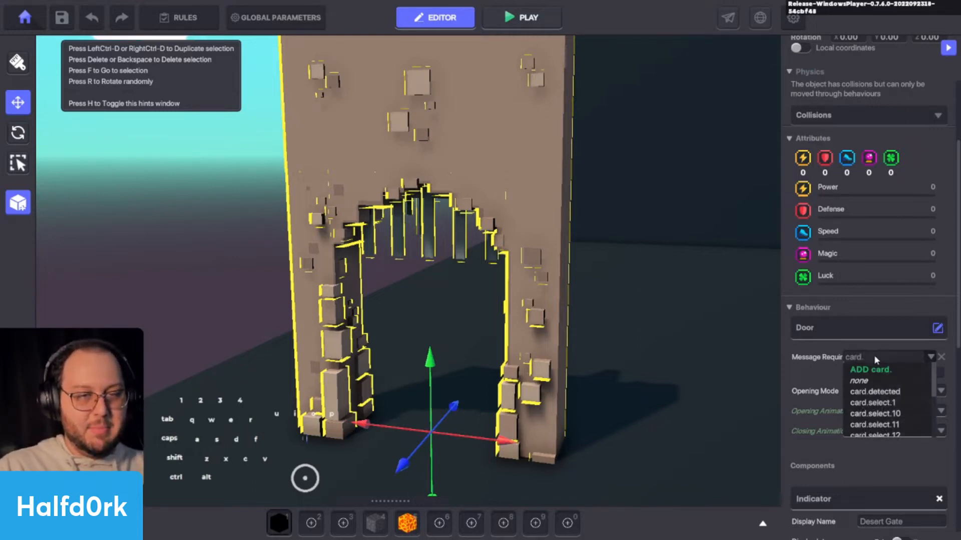
type("selec")
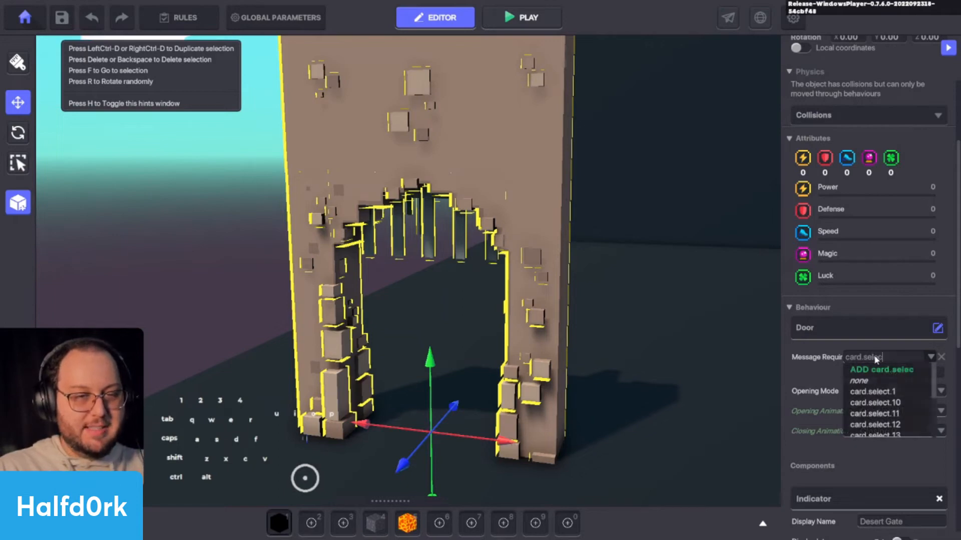
type("t.")
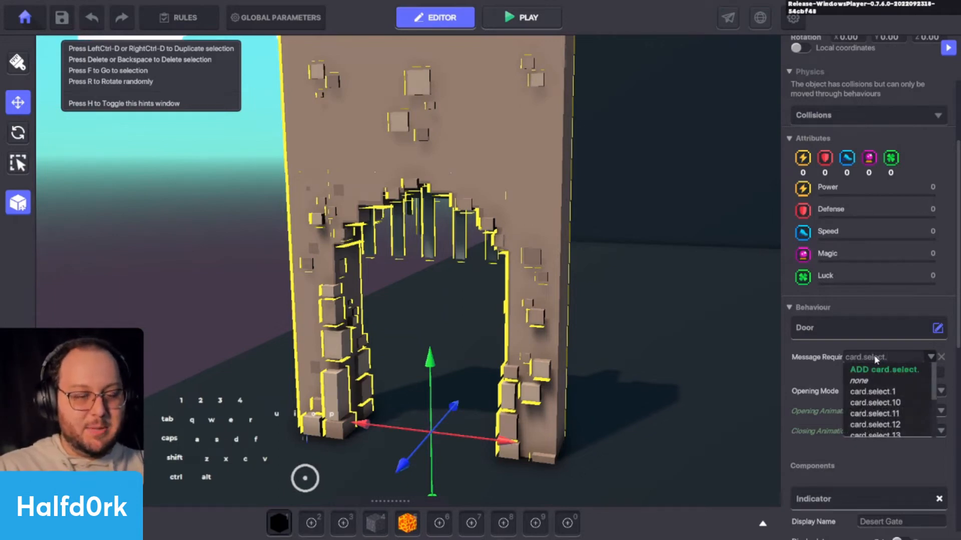
type("15")
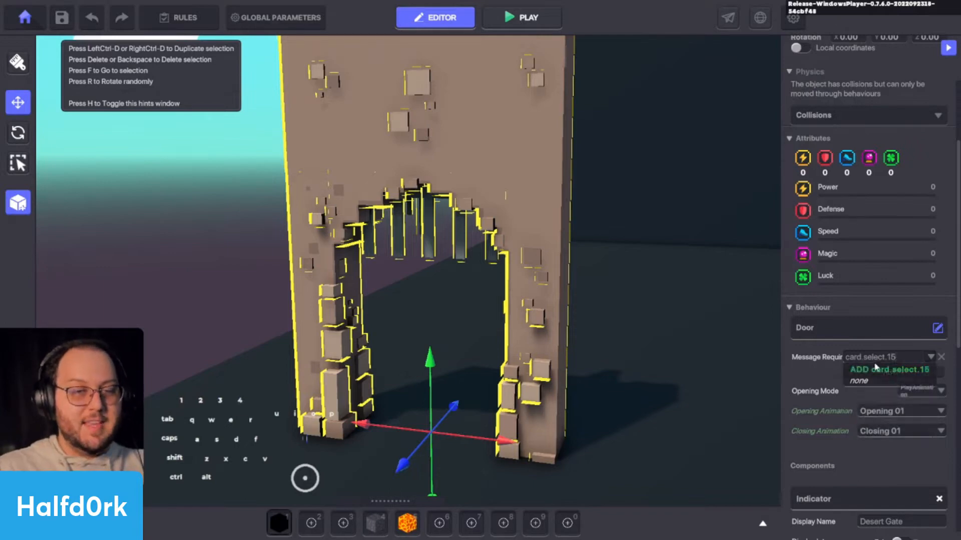
left_click(874, 364)
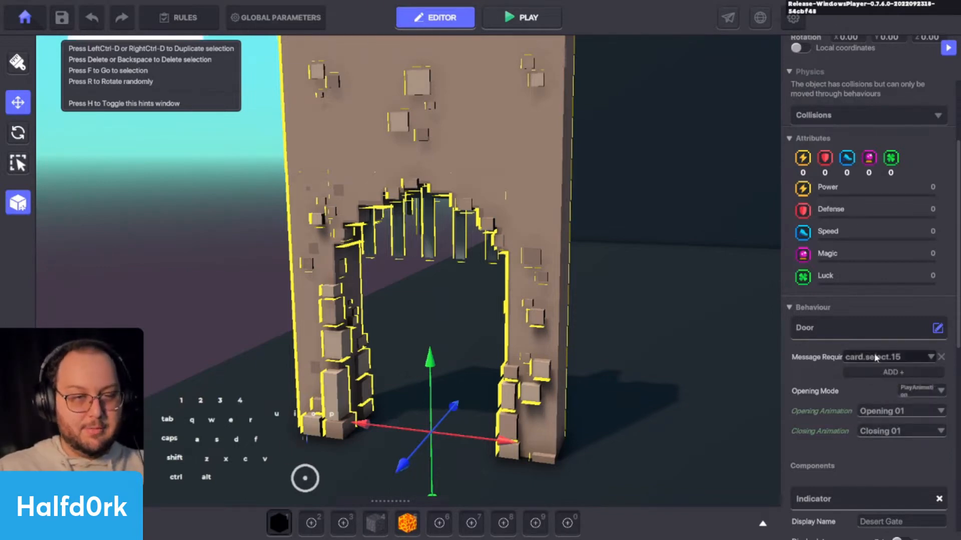
Enter the next numbered card.select message name as the Desert Gate's required Door message.
left_click(875, 357)
type("c")
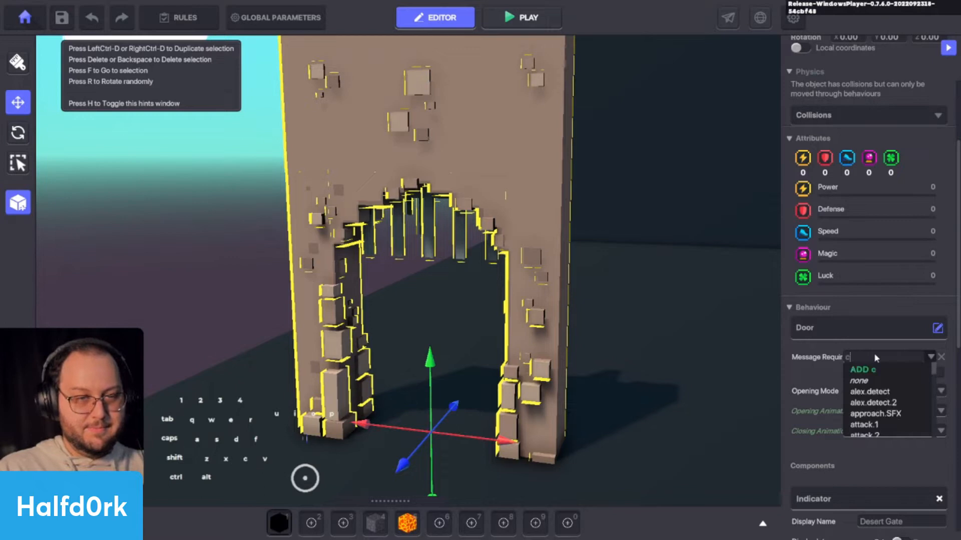
type("ard.s")
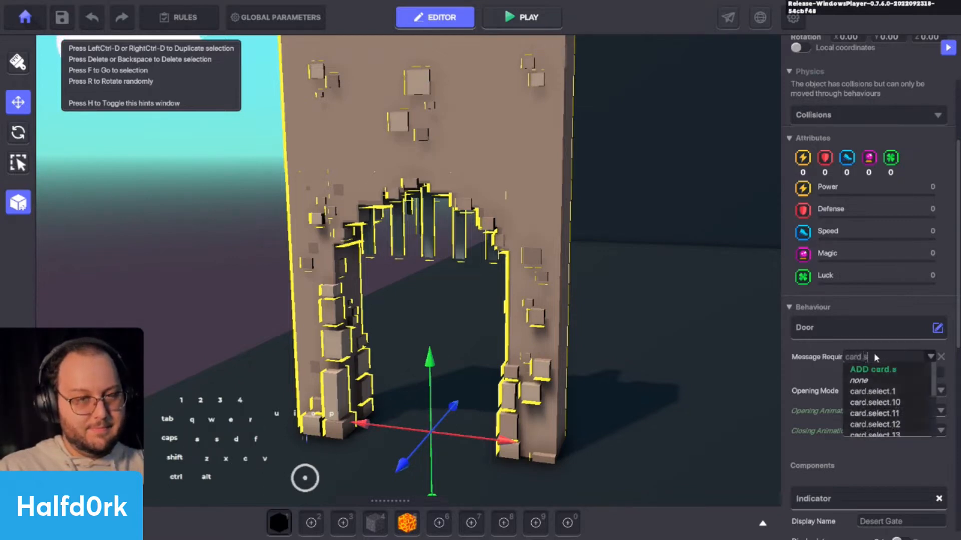
Create the messages card.select.16 and card.select.17 in the required message of the gate's Door behaviour.
type("elect.")
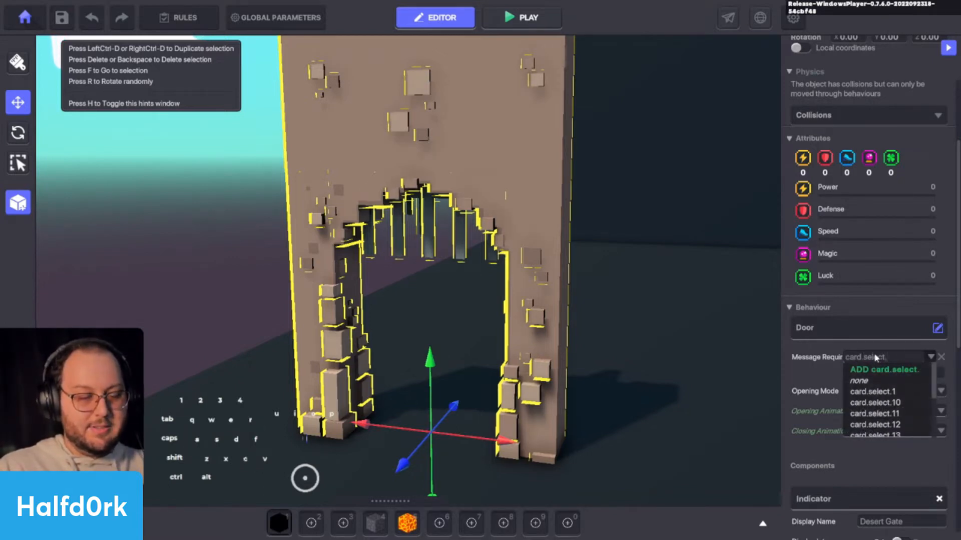
type("16")
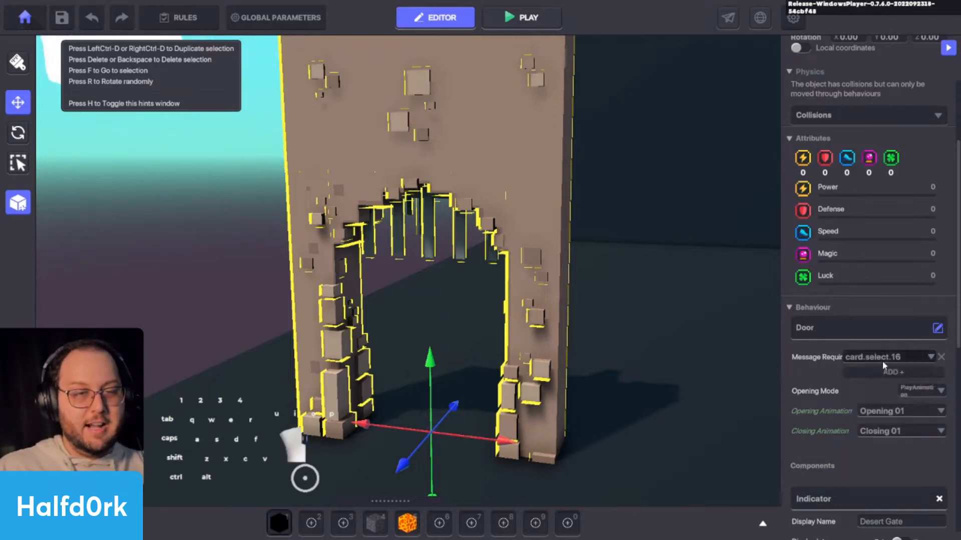
left_click(881, 370)
type("c")
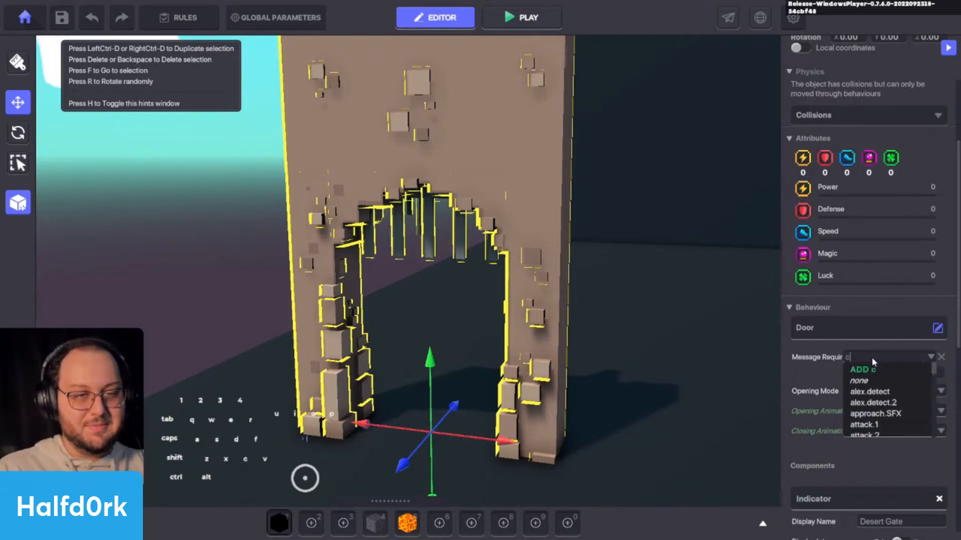
type("ard.select.17")
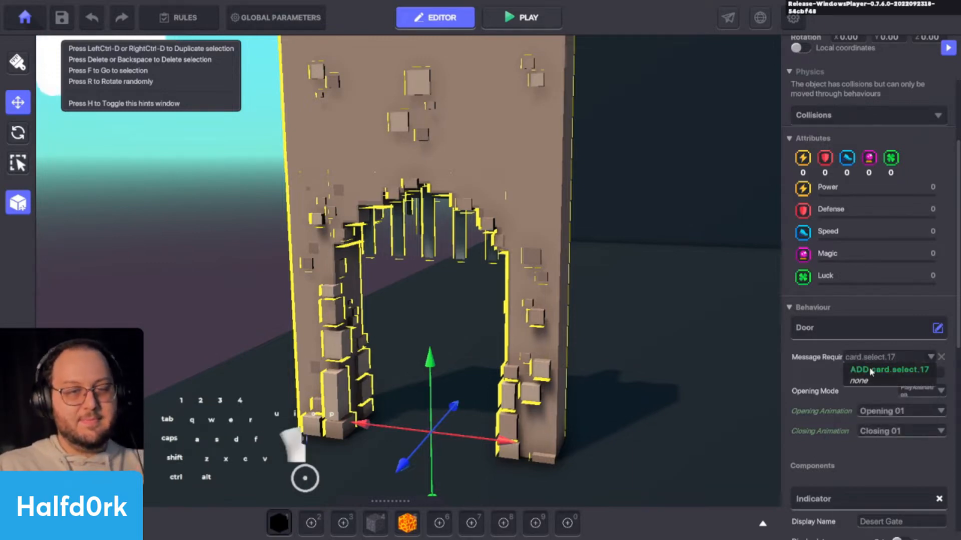
left_click(870, 369)
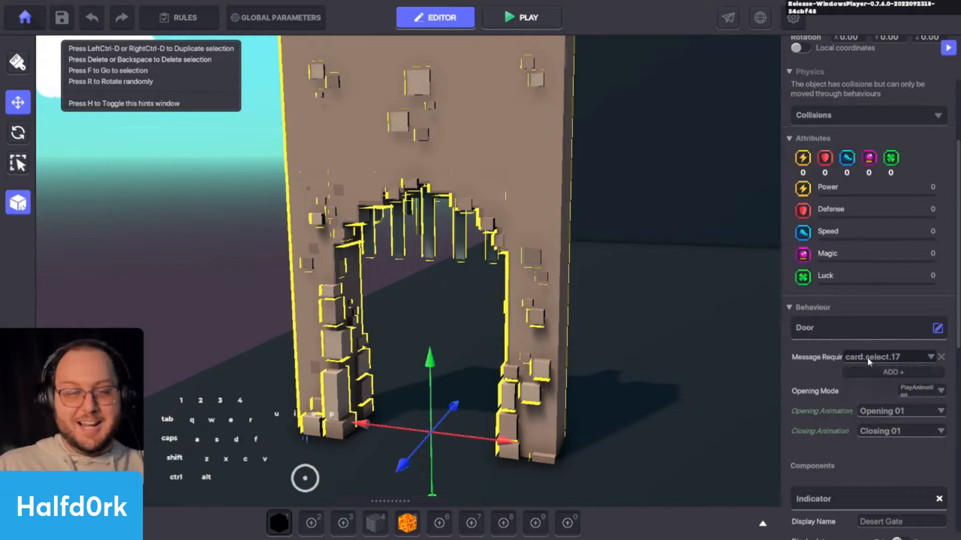
Create the message card.select.18 as the required message of the gate's Door behaviour.
left_click(867, 357)
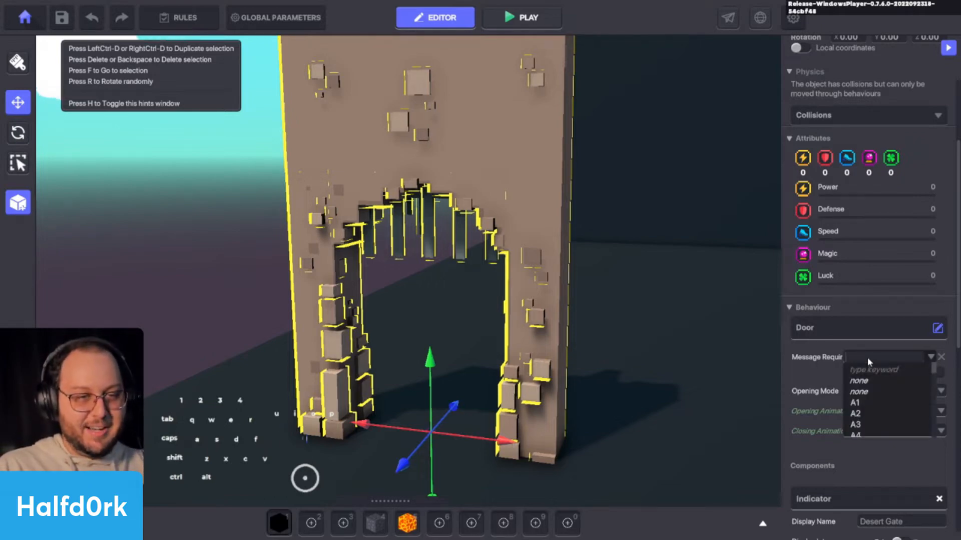
type("ca")
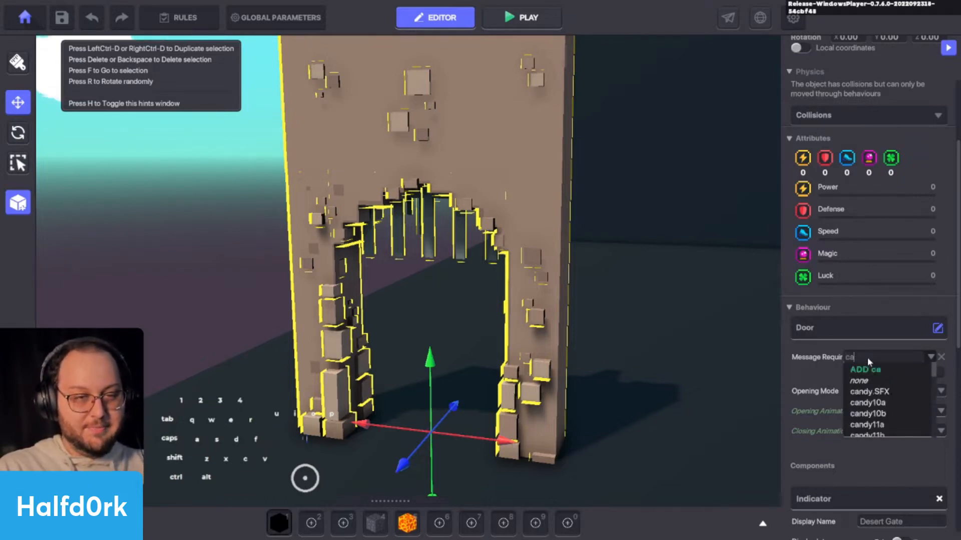
type("rd.sele")
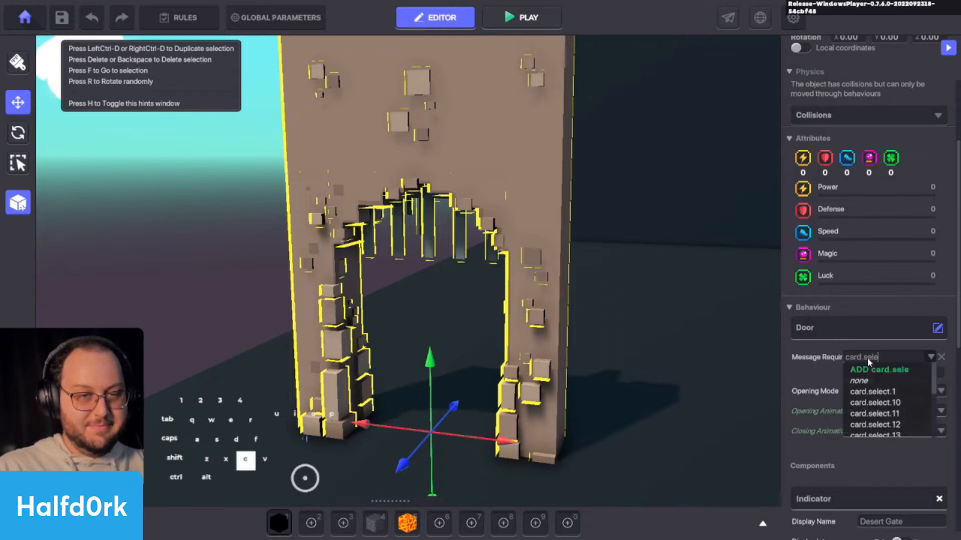
type("ct.1")
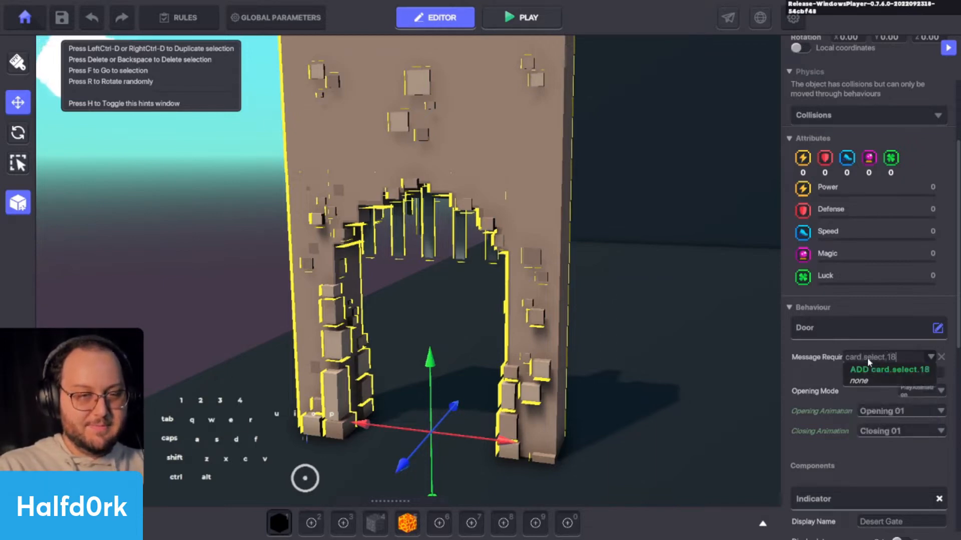
type("8")
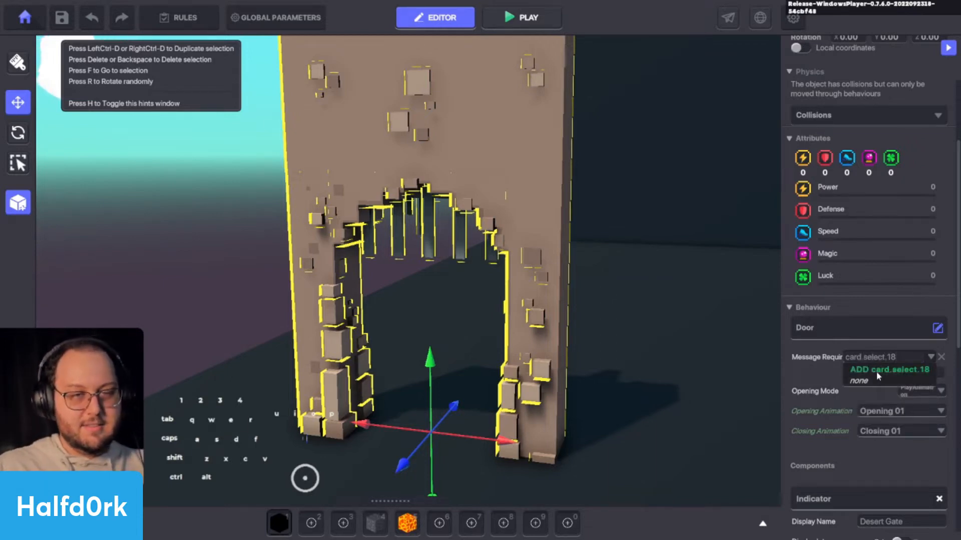
left_click(882, 371)
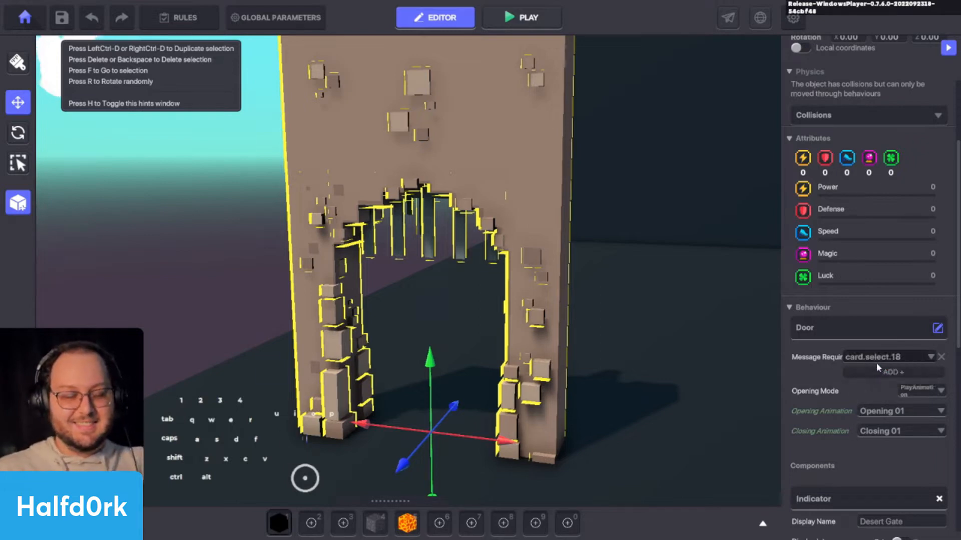
double_click(871, 359)
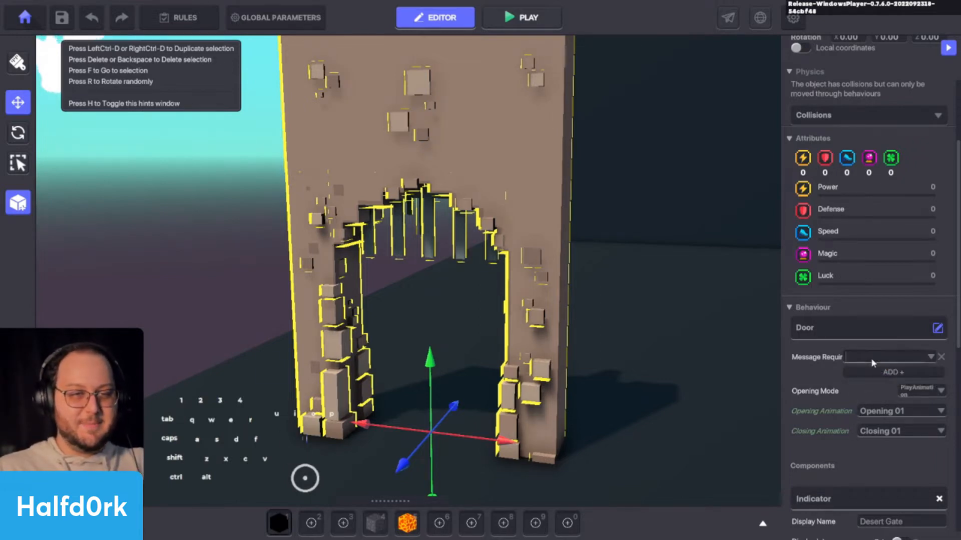
key("ctrl+c")
key("a")
left_click(874, 352)
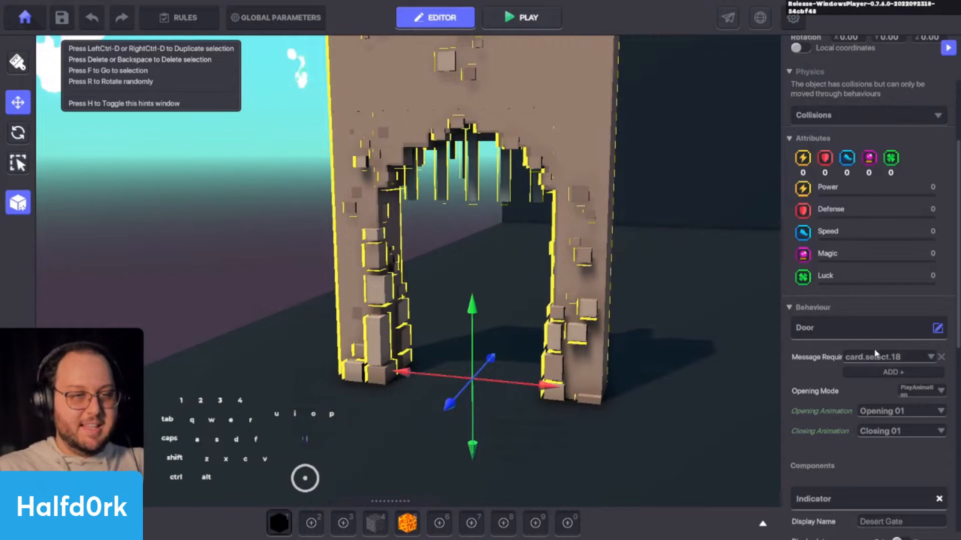
Create the message card.select.19 as the required message of the gate's Door behaviour.
left_click(870, 357)
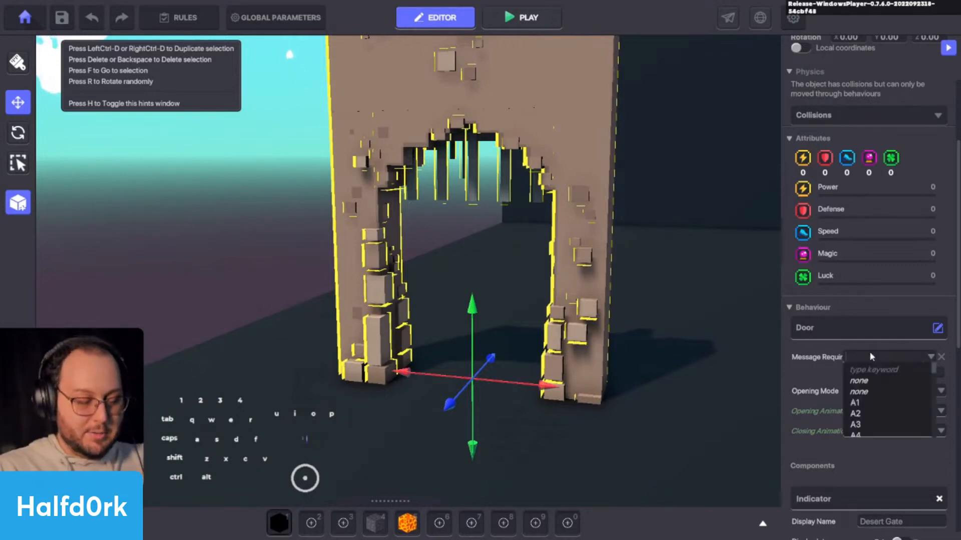
type("ca")
key("BackSpace")
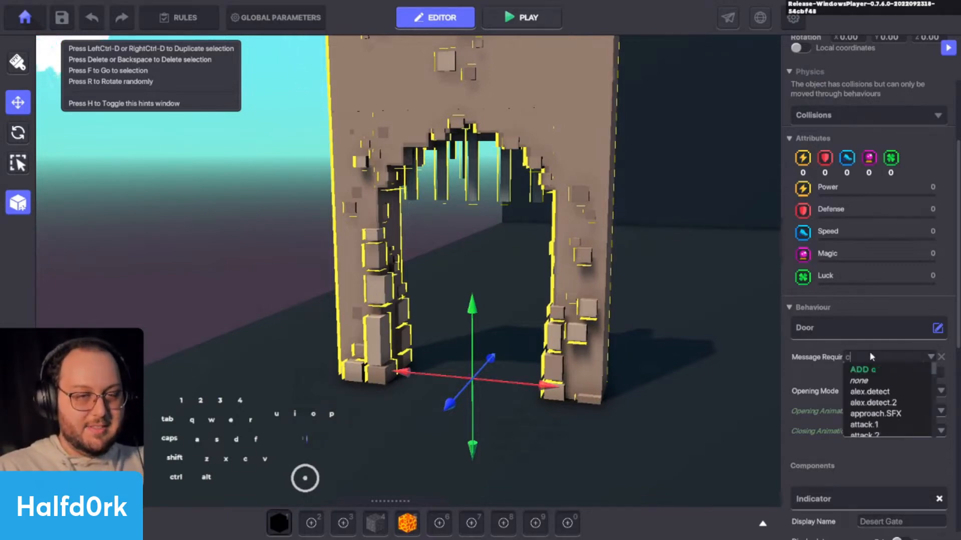
key("BackSpace")
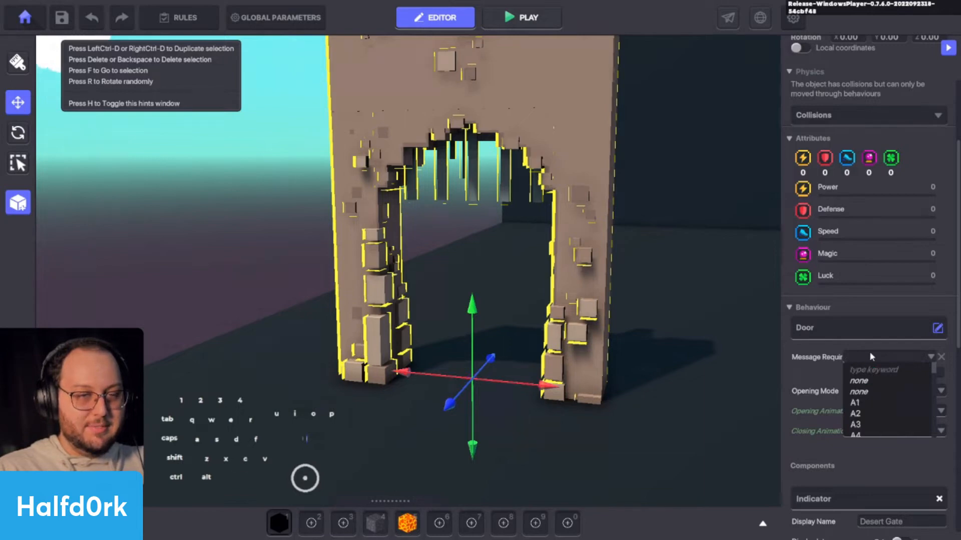
type("car")
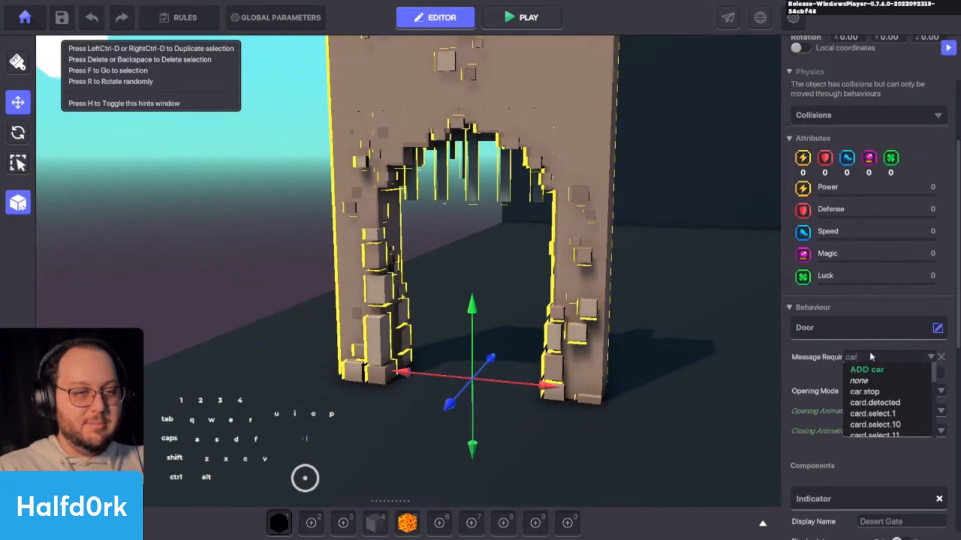
type("d.select")
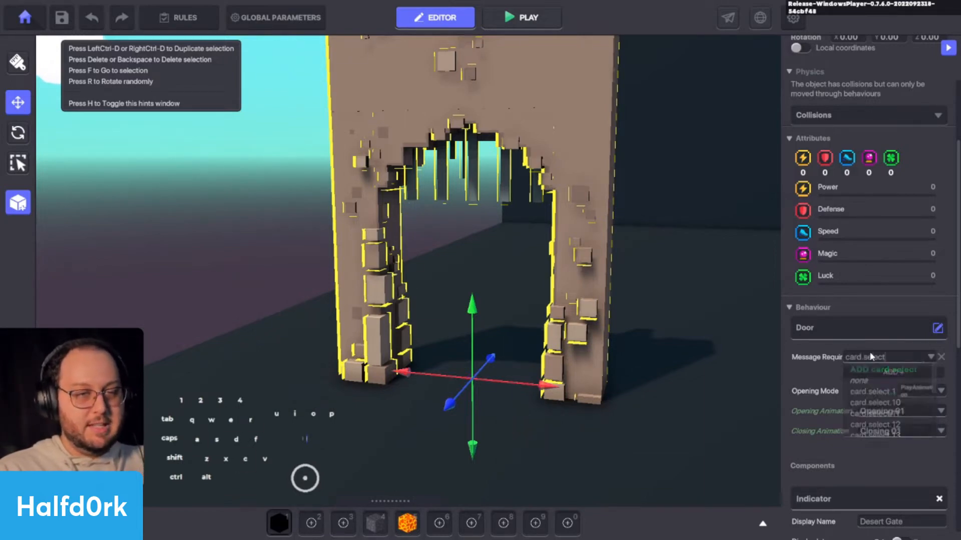
type(".19")
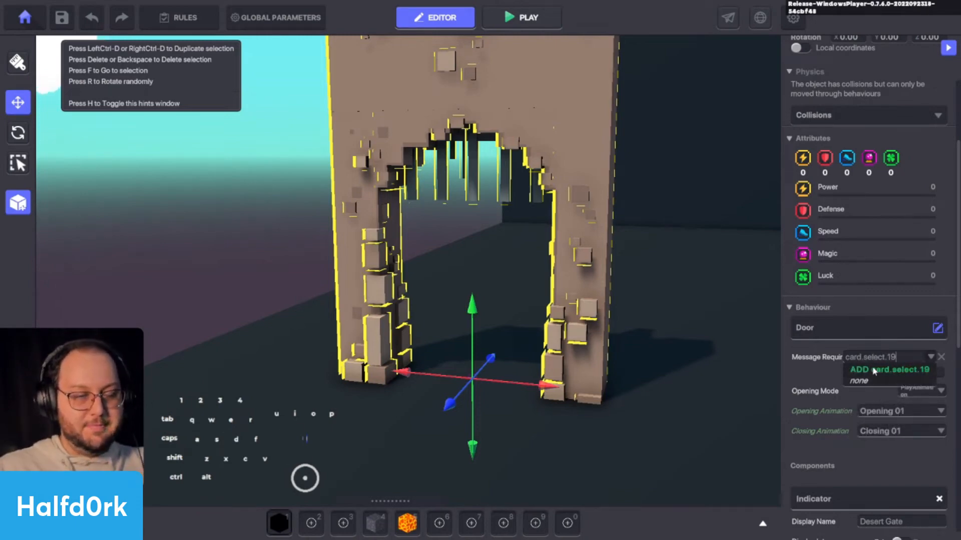
left_click(875, 373)
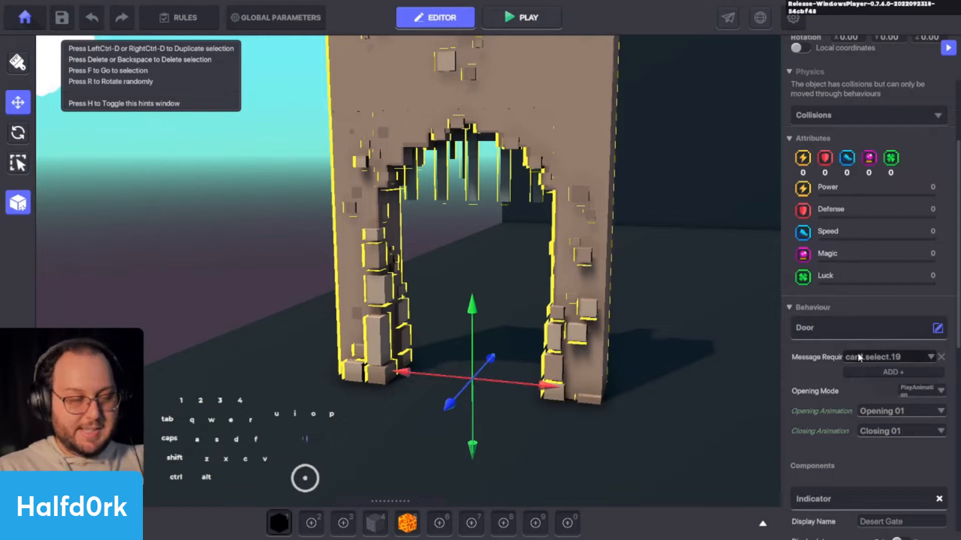
Create the message card.select.20 as the required message of the gate's Door behaviour.
left_click(859, 357)
type("car")
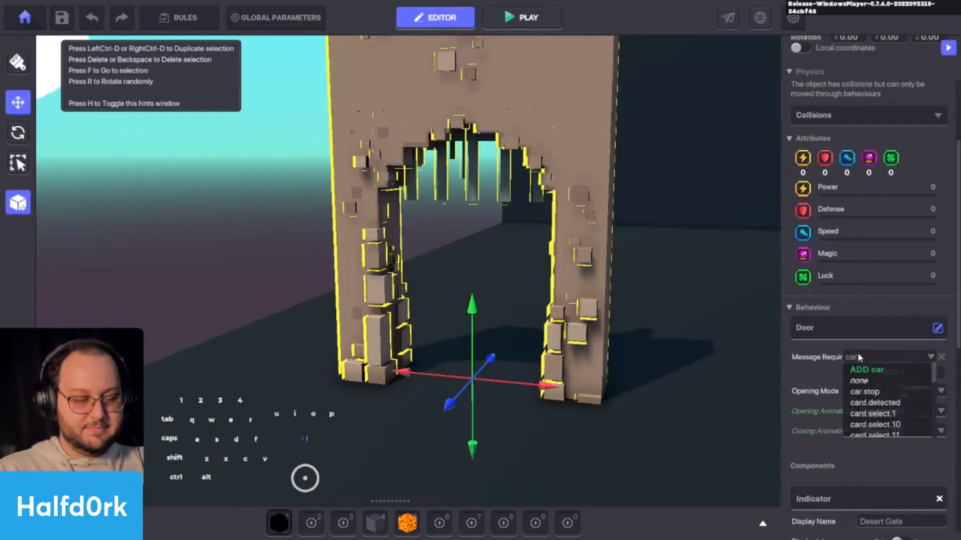
type("d.sele")
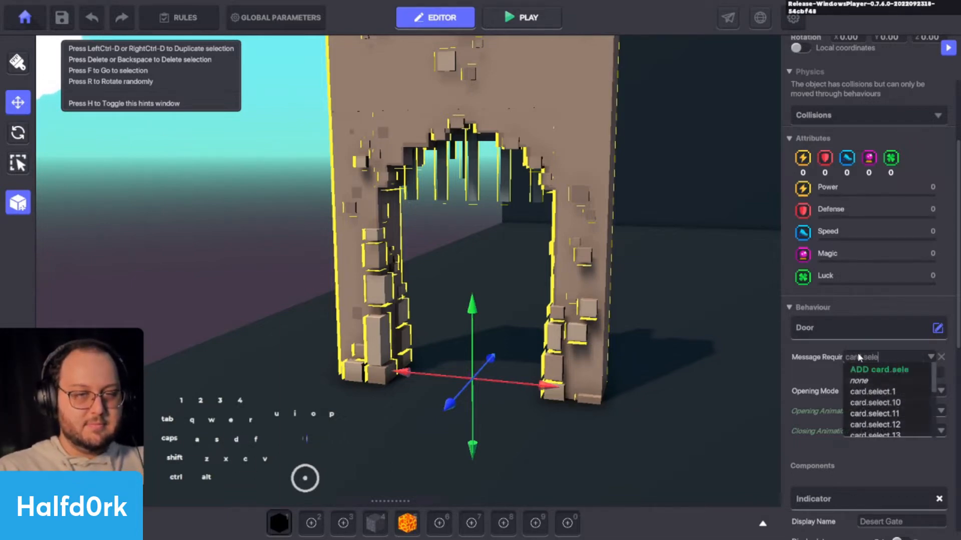
type("ct.20")
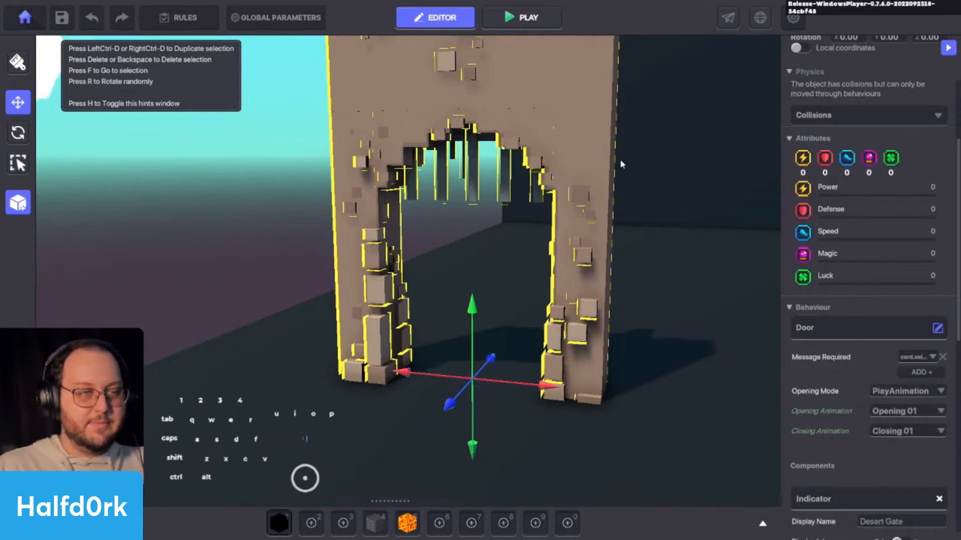
Delete the desert gate used for creating the messages and save the land.
key("Delete")
key("s")
key("shift")
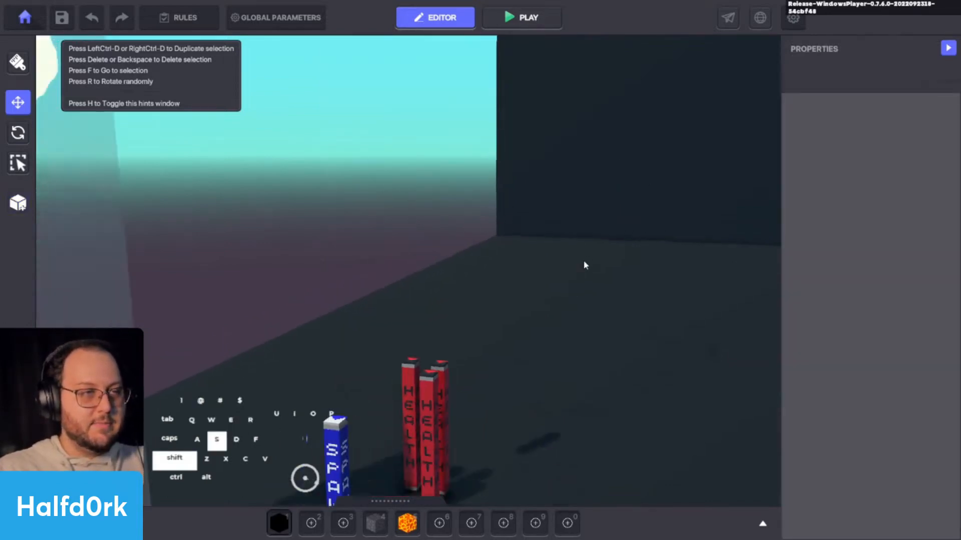
key("ctrl+s")
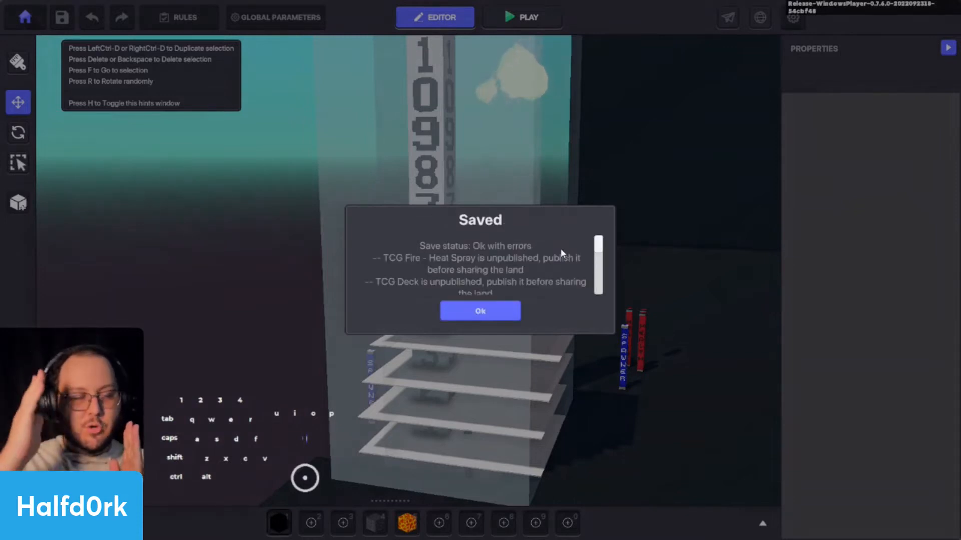
left_click(481, 311)
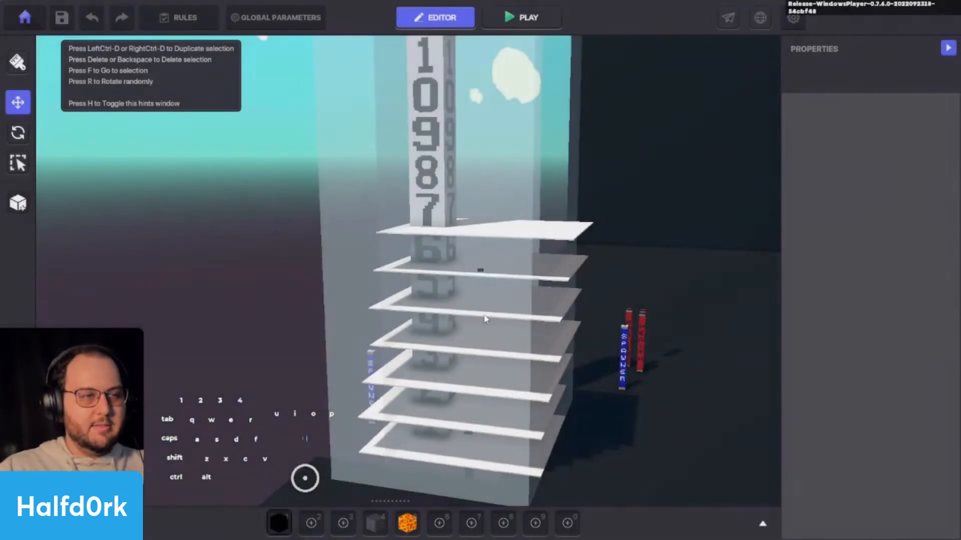
Look over the numbered tower with the stacked white carpets and the spawner and health blocks around it.
left_click_drag(480, 311, 443, 311, "alt")
key("s")
key("space")
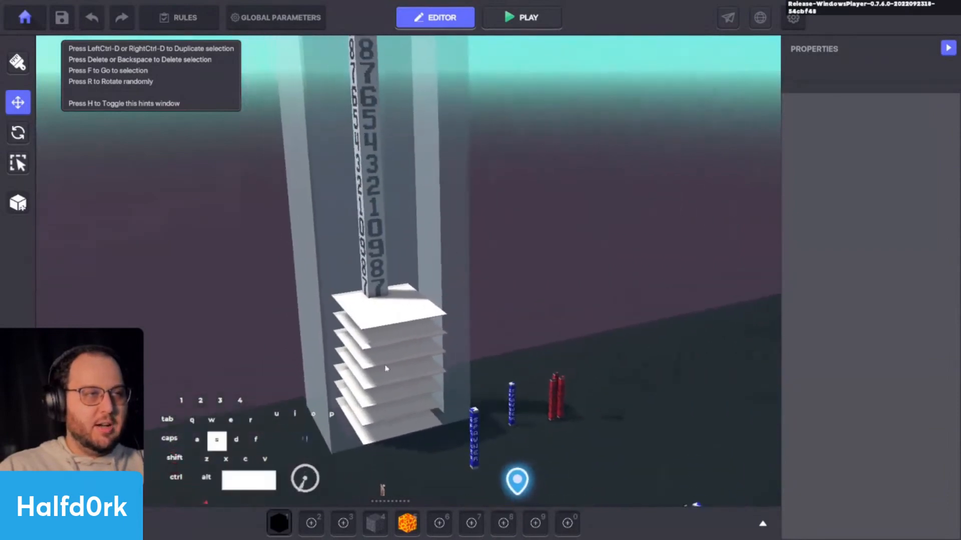
key("c")
key("space")
key("shift+s")
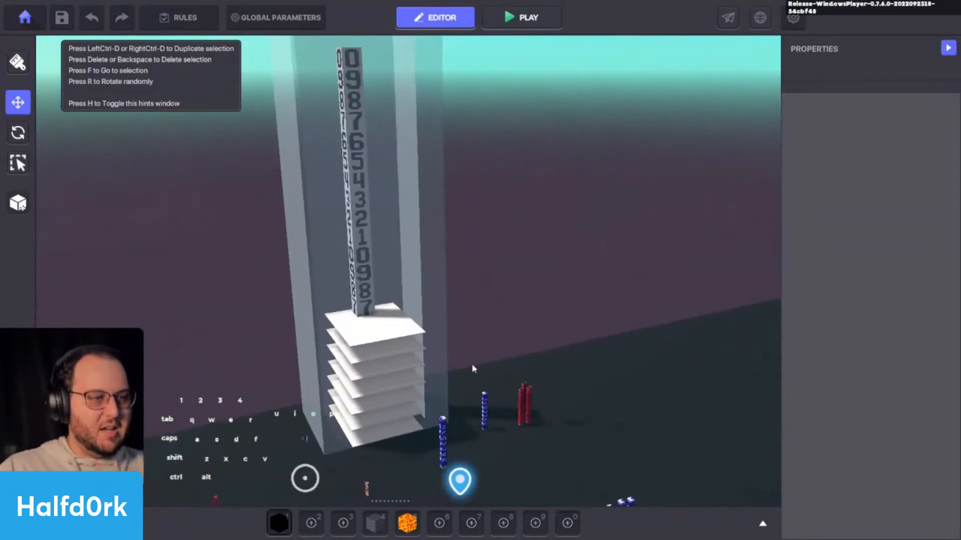
left_click_drag(475, 389, 506, 378, "alt")
key("c")
key("w")
key("d")
key("shift+w")
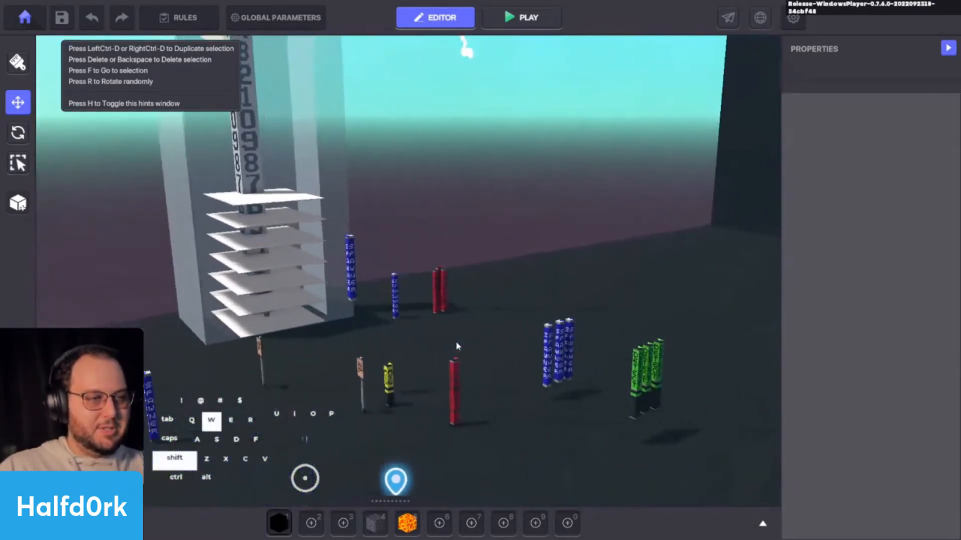
Duplicate the top white carpet of the stack in the numbered tower and raise the copy one level, just beneath the number 8.
key("d")
right_click_drag(457, 347, 445, 329)
key("a")
key("c")
key("w")
left_click(477, 327)
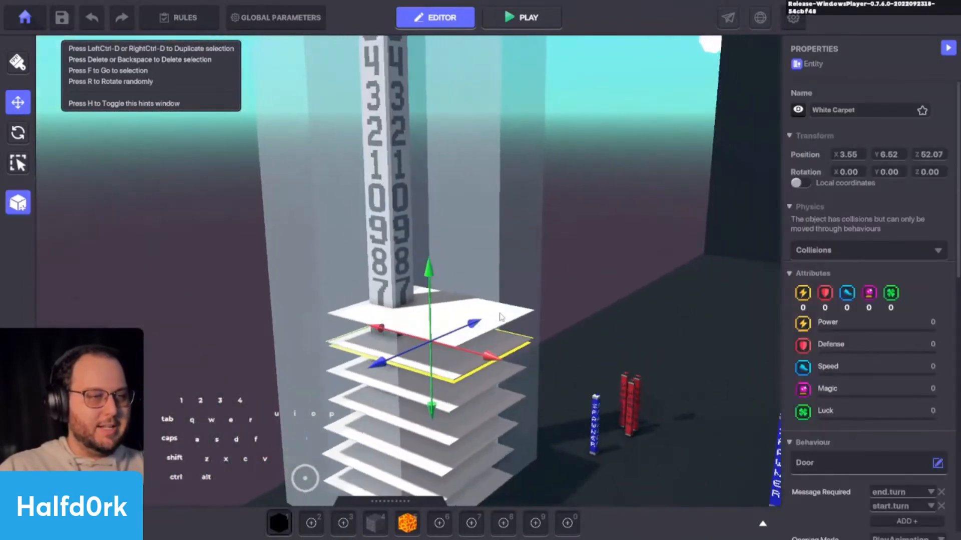
key("ctrl+d")
left_click_drag(429, 342, 428, 345)
left_click_drag(424, 272, 517, 249)
Set the Instant death message of the carpet beneath number 8 to kill.carpet.8 in its Health component.
scroll(860, 456, "down", 10)
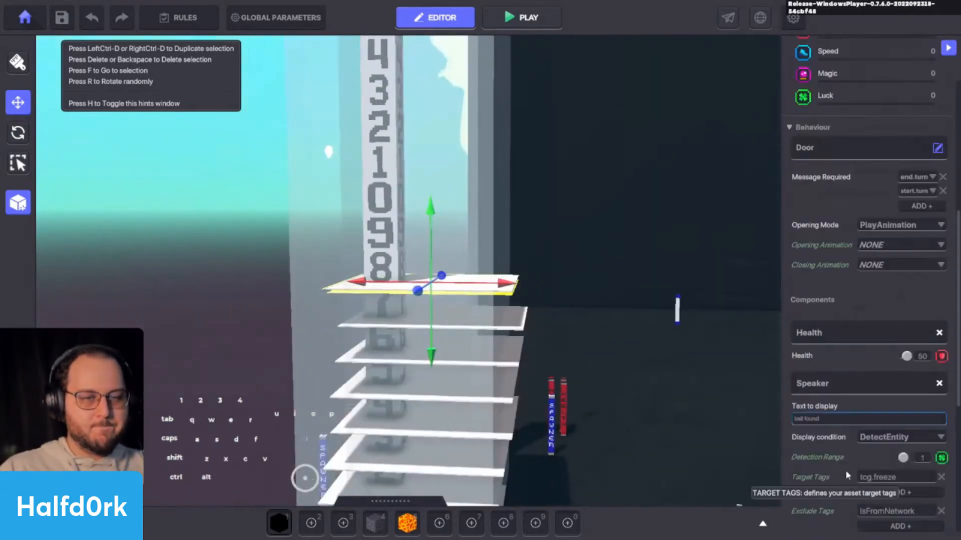
left_click(844, 409)
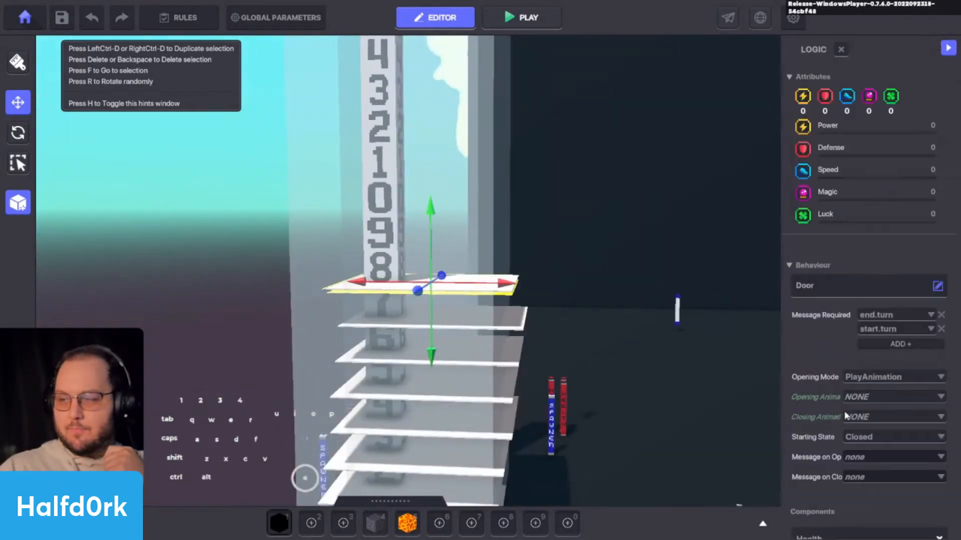
scroll(843, 412, "down", 3)
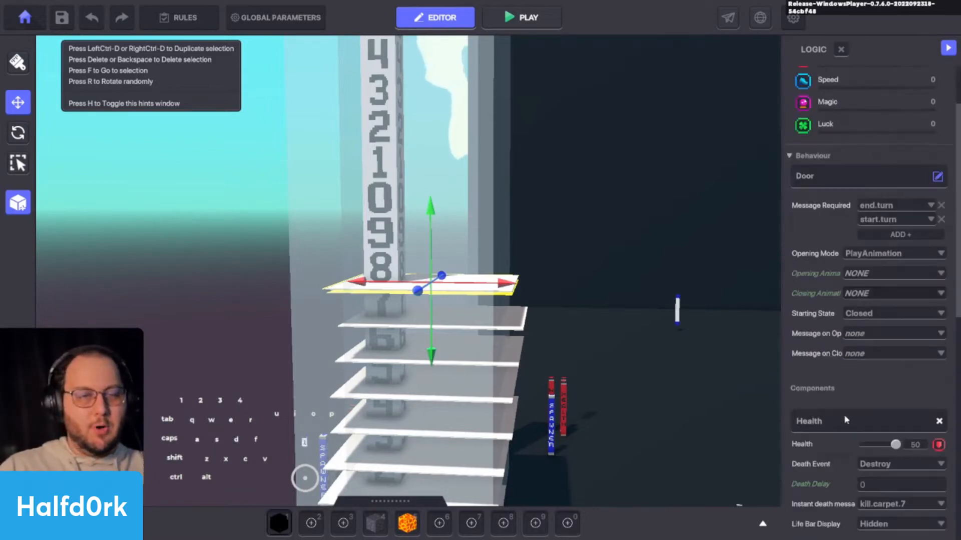
scroll(881, 270, "down", 6)
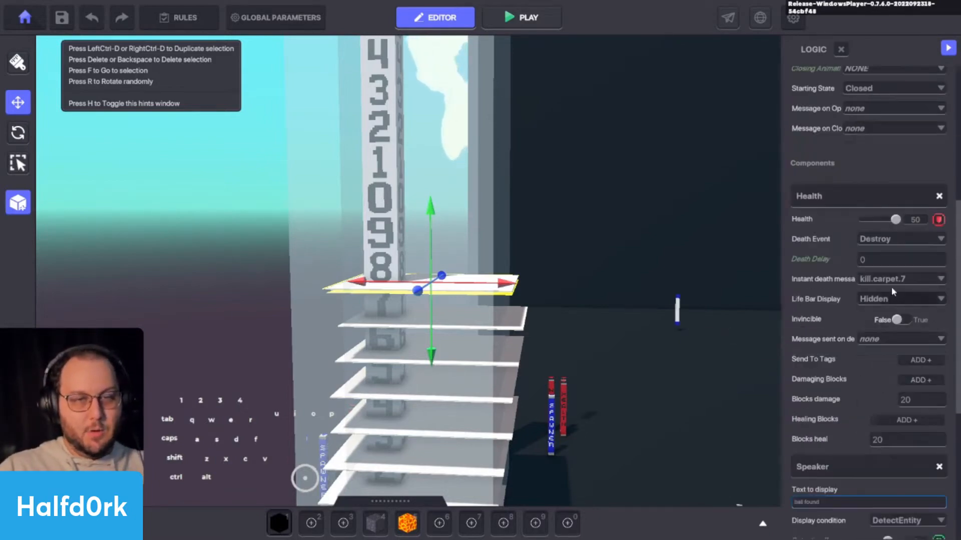
left_click(897, 279)
type("k")
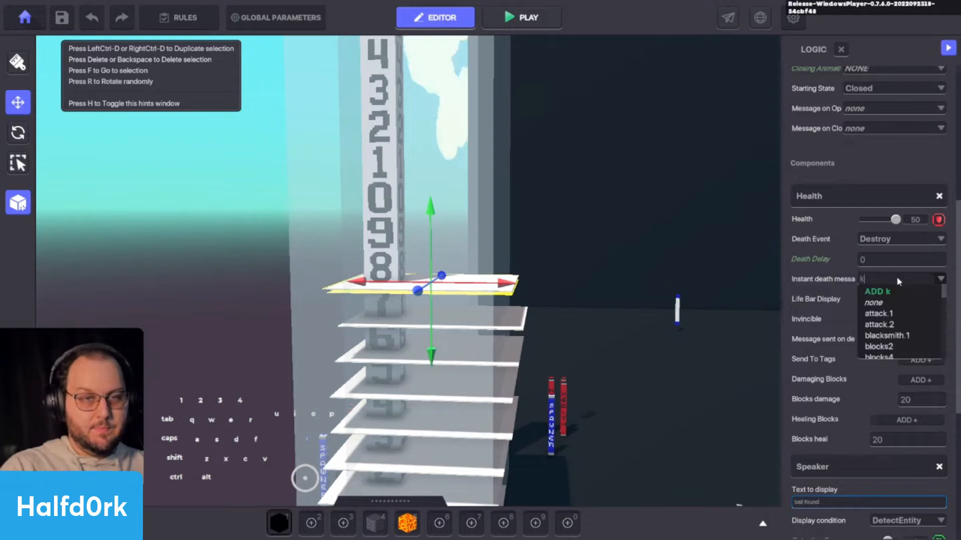
type("ill.car")
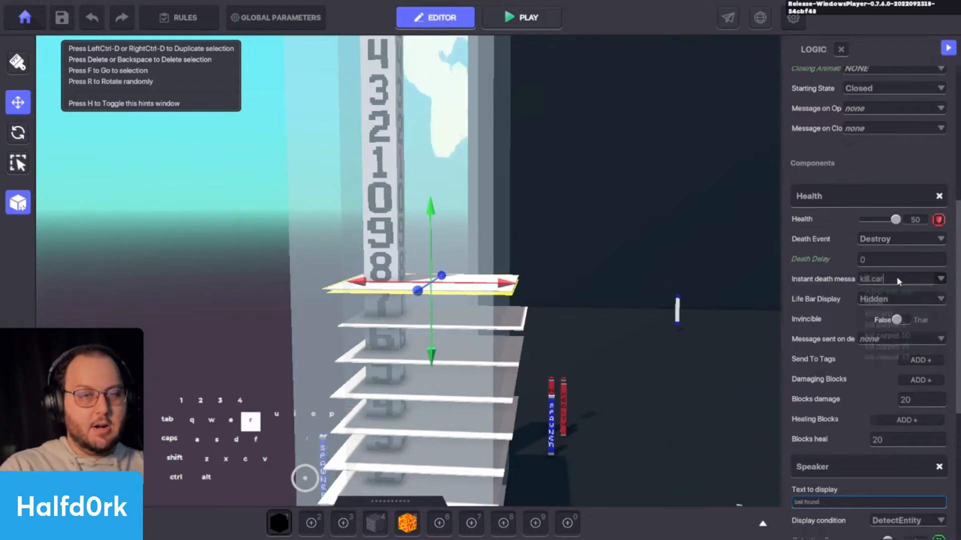
type("pet.")
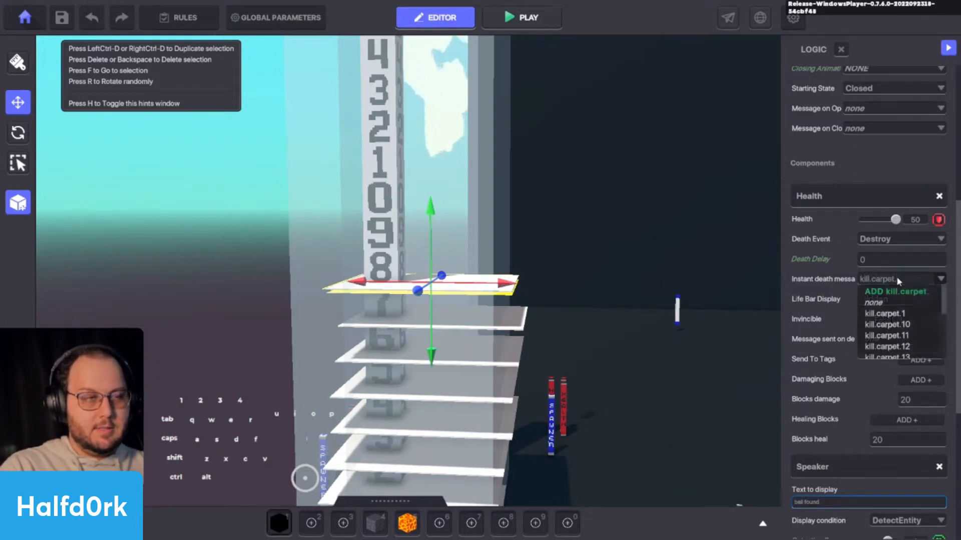
type("8")
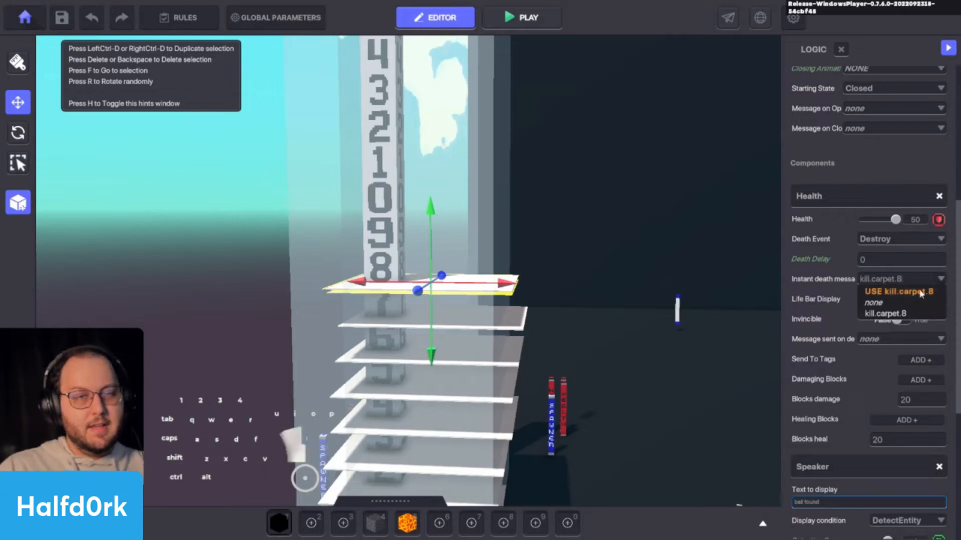
left_click(917, 292)
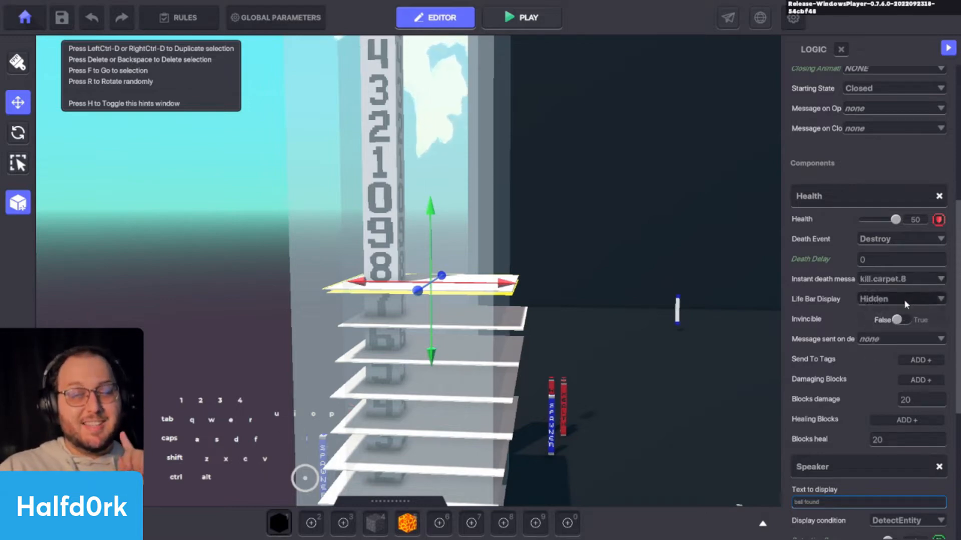
Set the Speaker component's Message When Spoken to card.select.8 for the carpet beneath number 8.
scroll(904, 300, "down", 3)
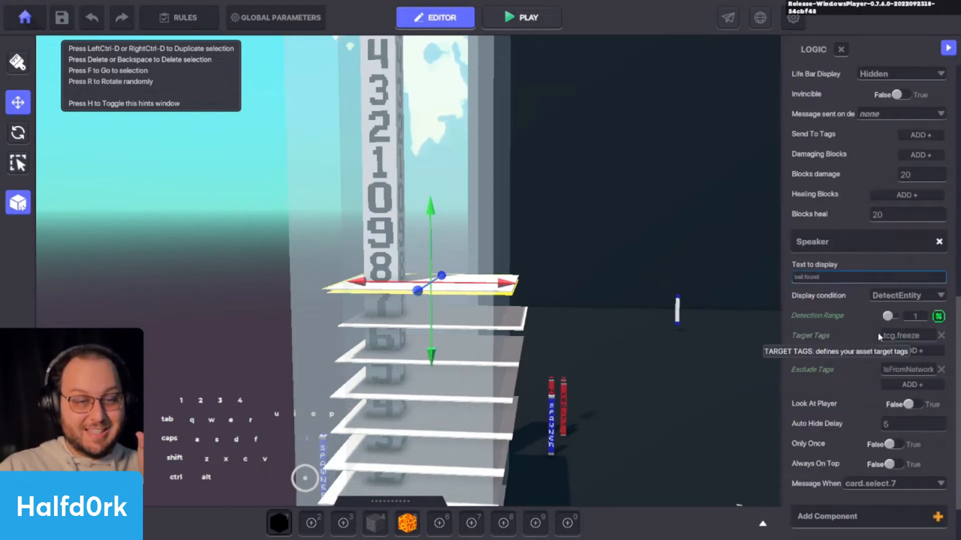
left_click(891, 484)
type("c")
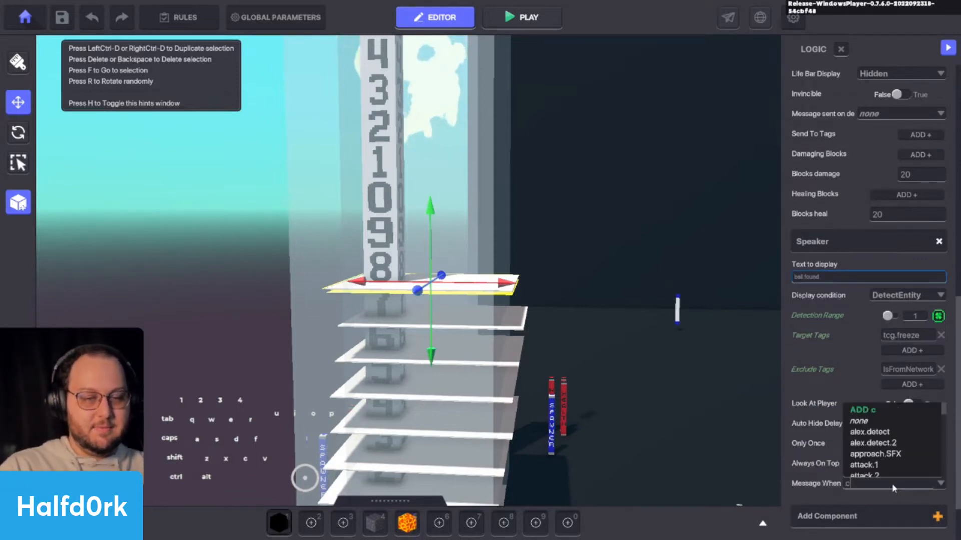
type("ard.select")
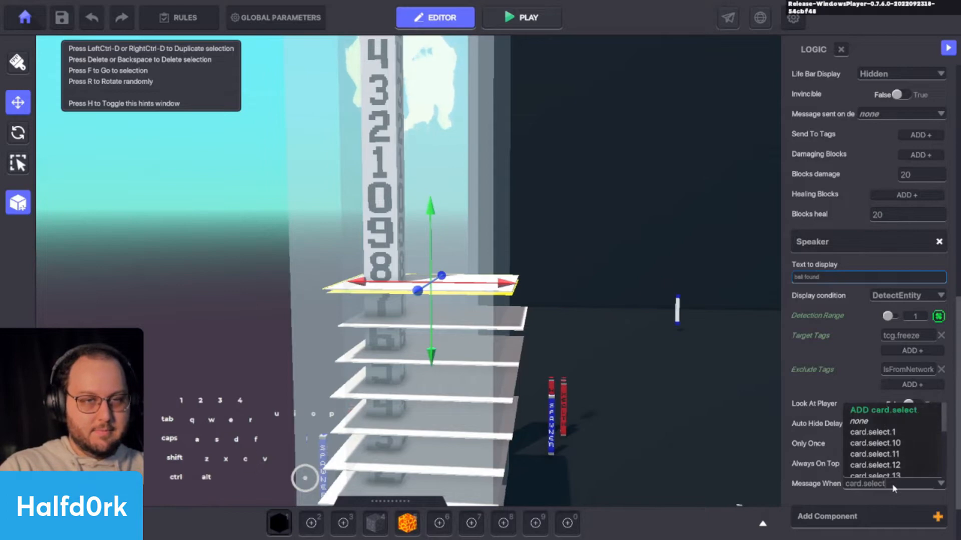
type(".8")
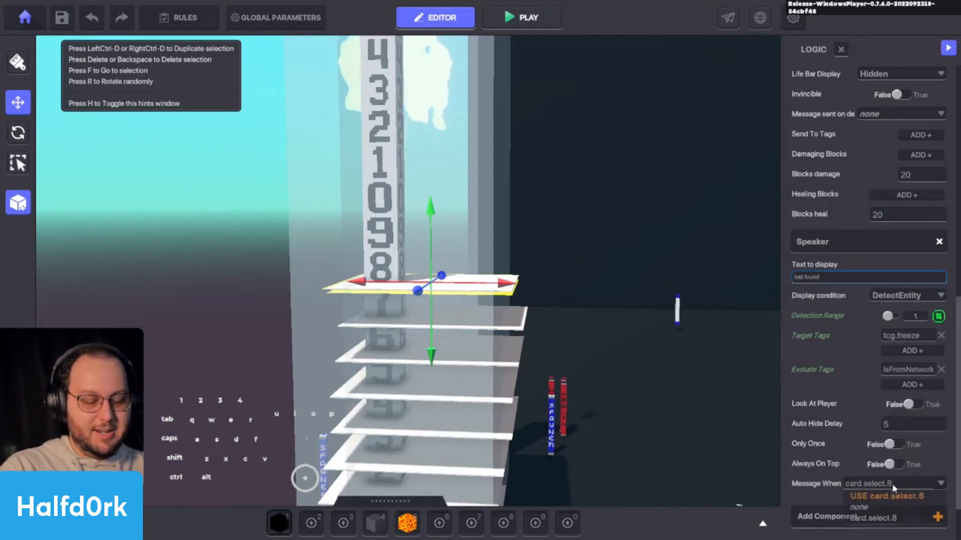
left_click(862, 497)
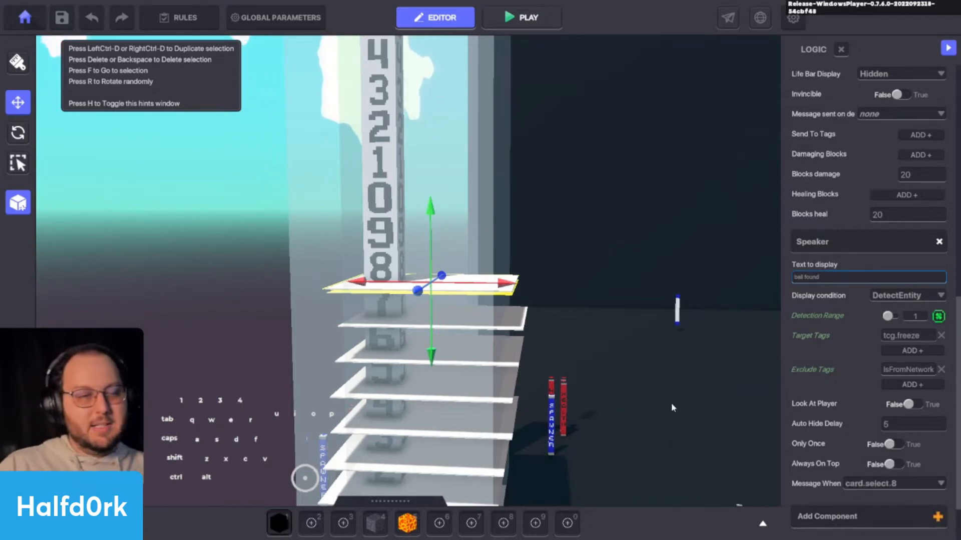
Duplicate the top white carpet and raise the copy one level, just beneath the number 9 on the tower.
left_click(504, 279)
left_click_drag(504, 279, 454, 277, "alt")
left_click(447, 303, "shift")
left_click_drag(444, 190, 445, 161, "shift")
left_click_drag(505, 235, 597, 258, "alt")
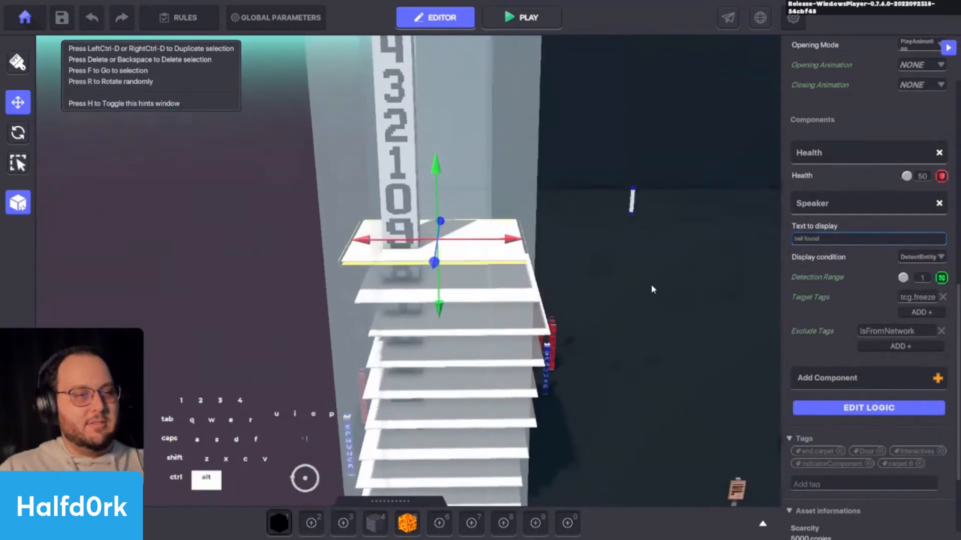
left_click_drag(651, 284, 649, 241, "alt")
Set the new top carpet's Instant death message to kill.carpet.9 in its Health component.
scroll(890, 350, "down", 3)
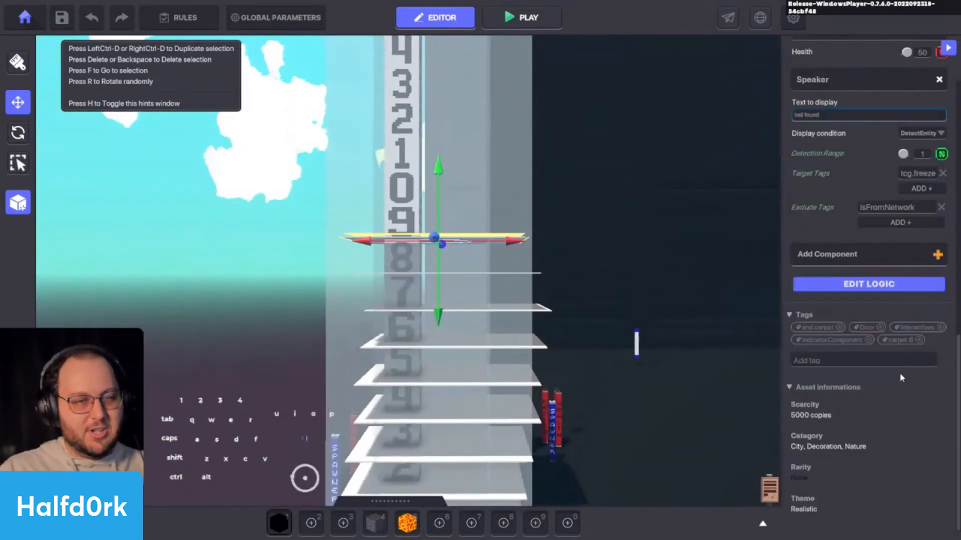
left_click(880, 291)
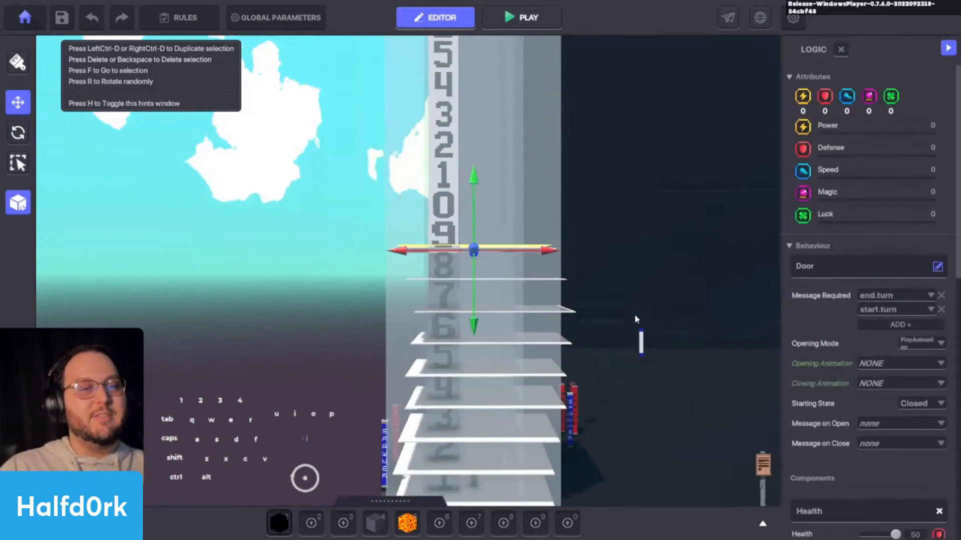
scroll(637, 319, "down", 5)
key("d")
key("space")
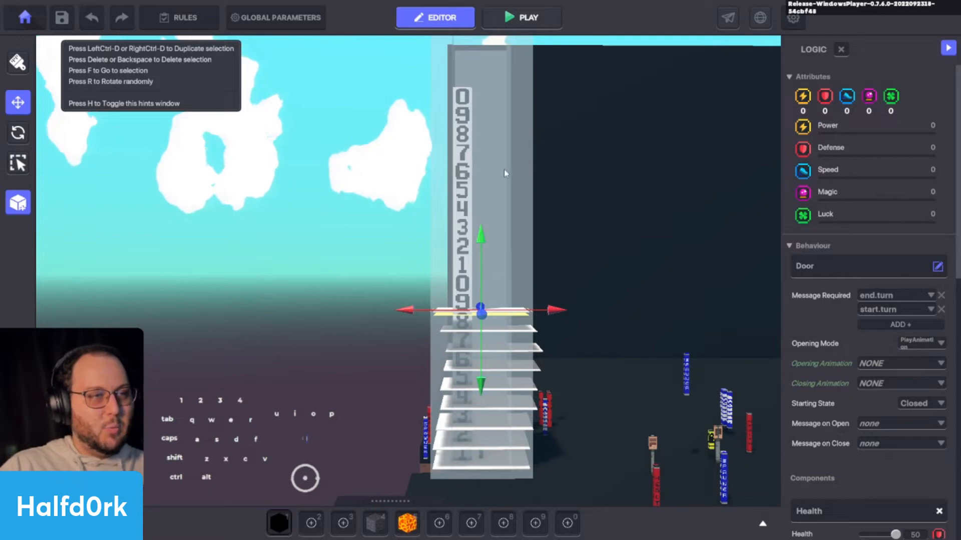
scroll(519, 296, "up", 2)
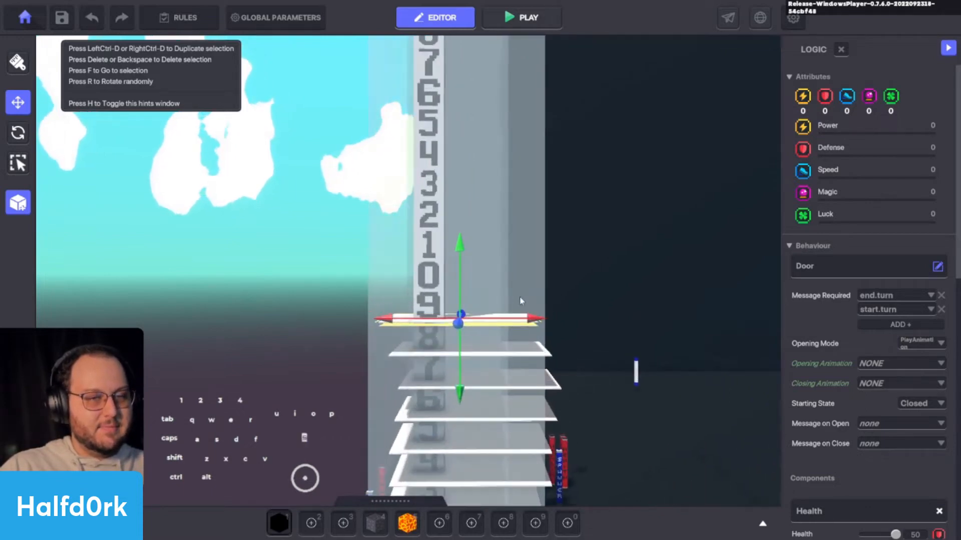
left_click_drag(520, 296, 491, 328, "alt")
scroll(851, 453, "down", 6)
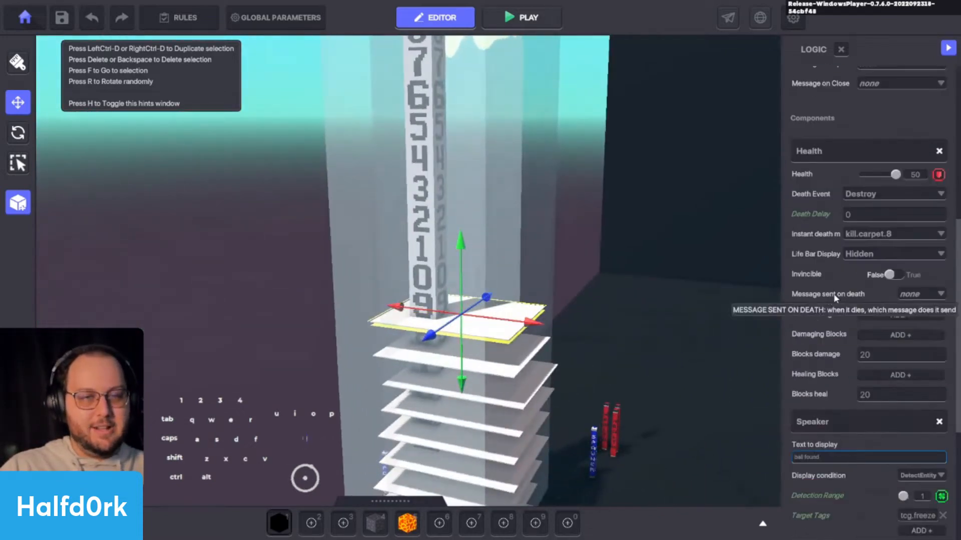
left_click(884, 235)
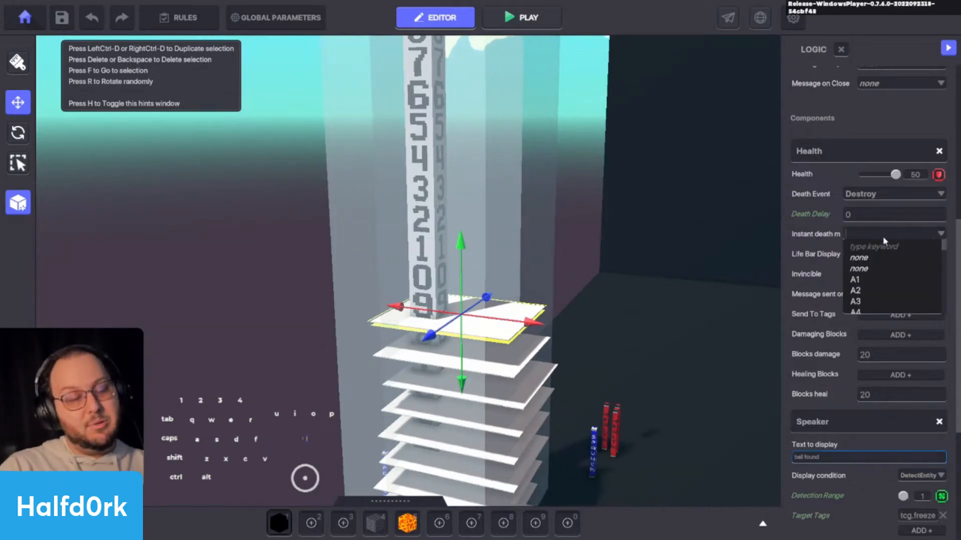
type("kill.ca")
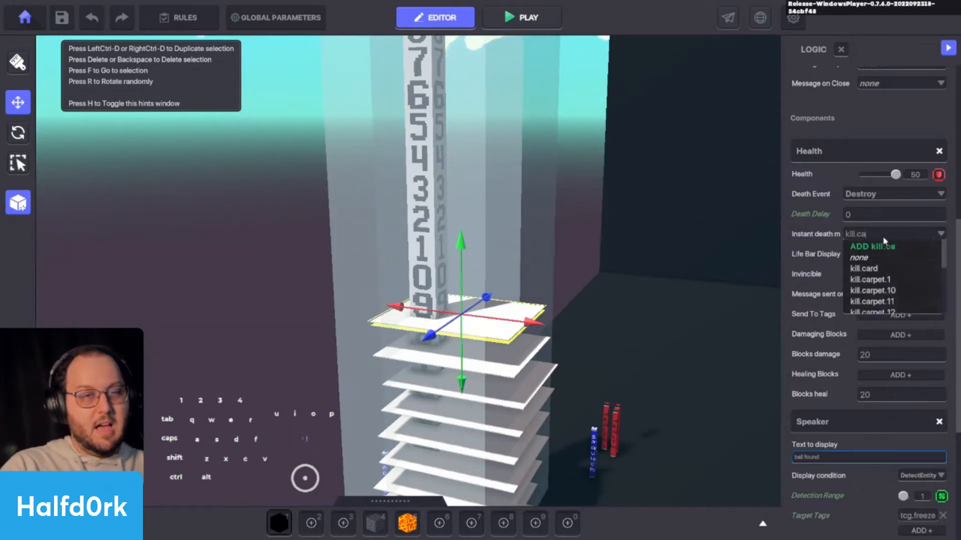
type("rpet.9")
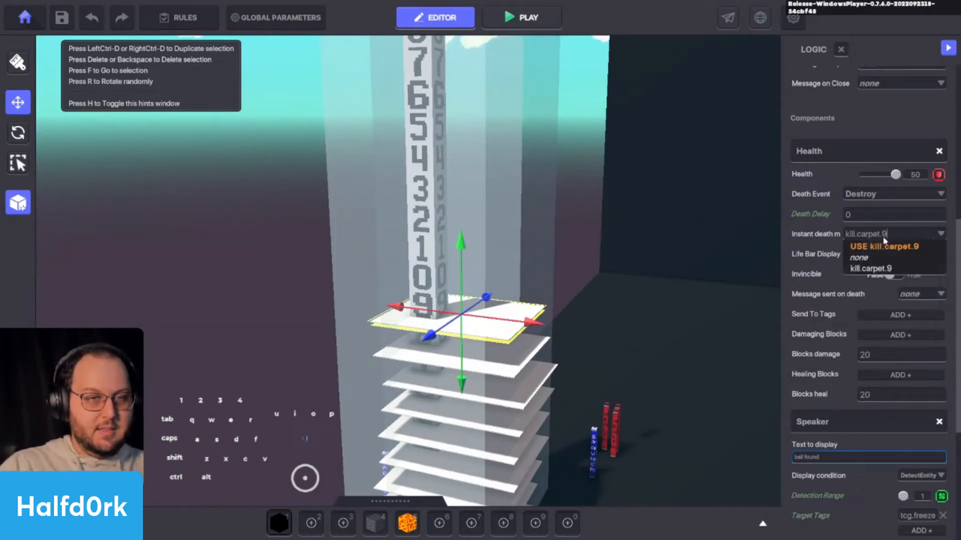
key("Return")
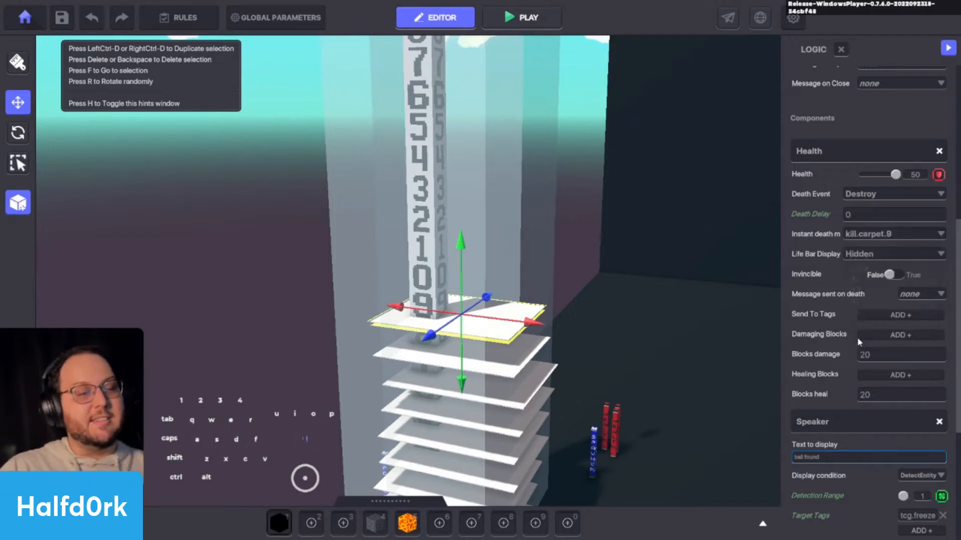
Set the new top carpet's Speaker Message When Spoken to card.select.9.
scroll(855, 333, "down", 5)
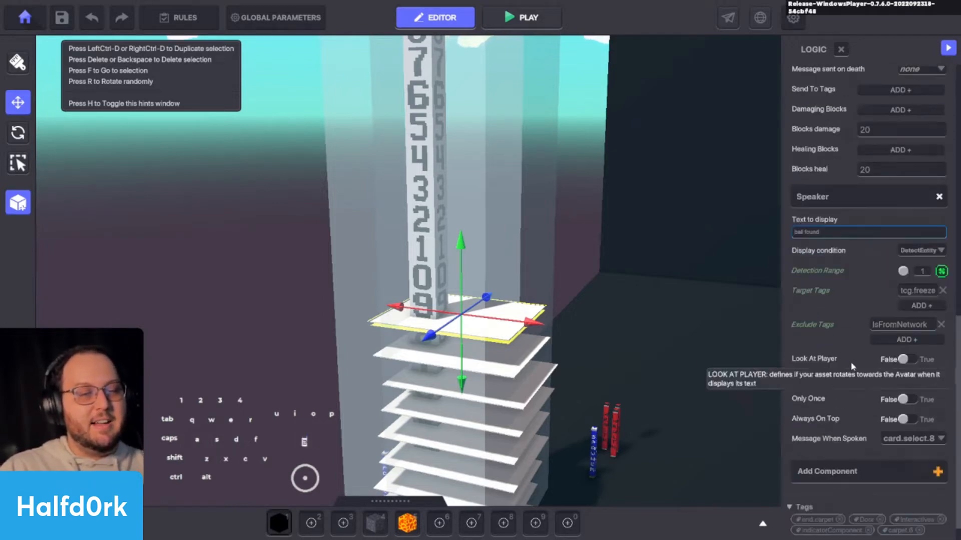
left_click(907, 440)
type("ca")
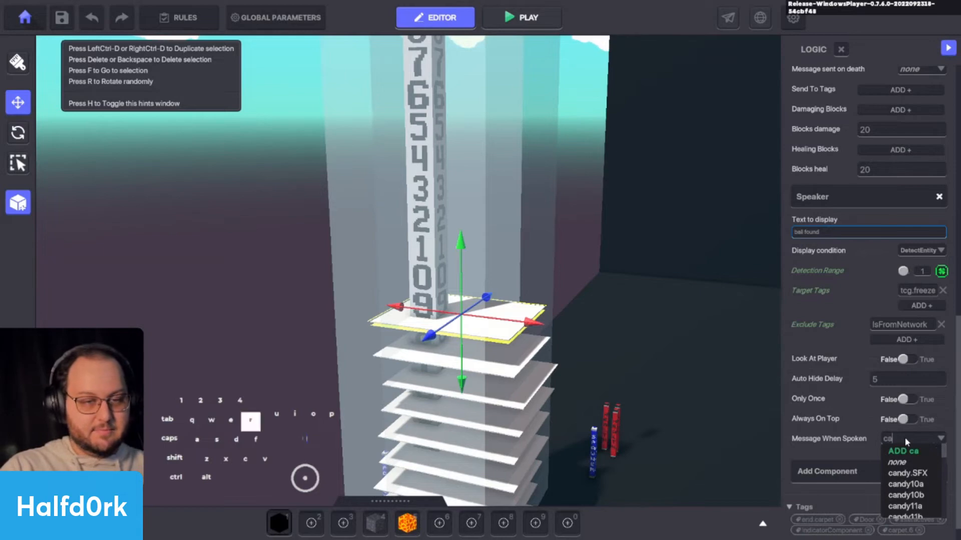
type("rd.select.")
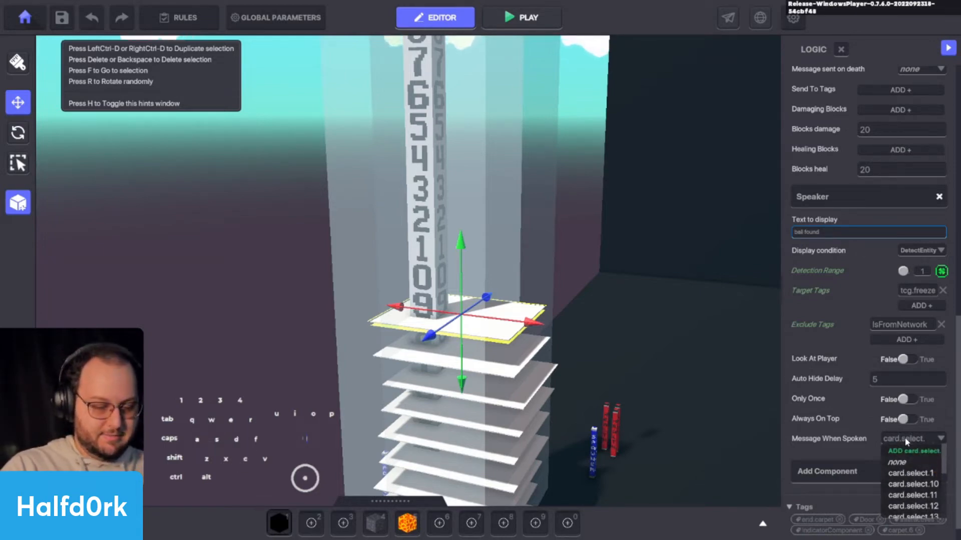
type("9")
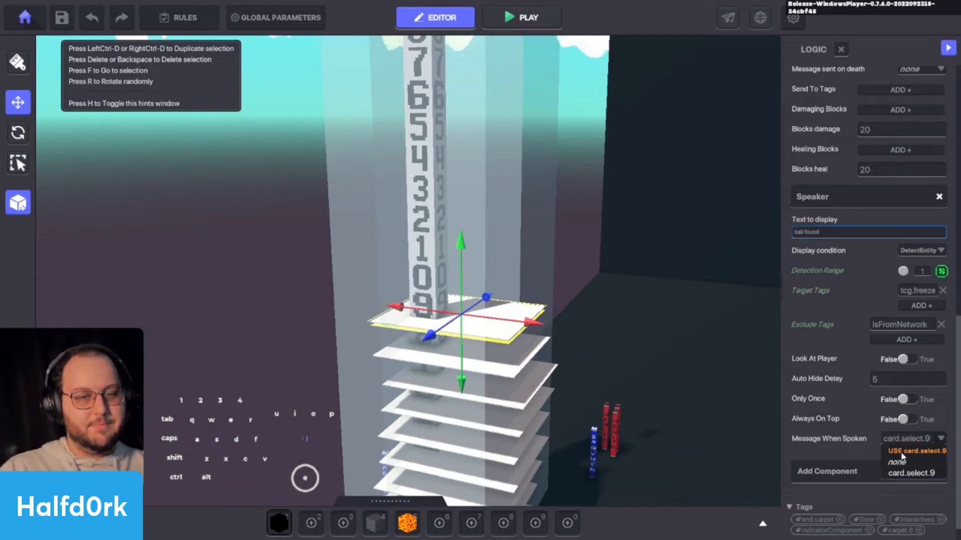
left_click(898, 452)
Duplicate the carpet beneath number 9 and raise the copy one level, just beneath the 0 above it.
key("ctrl+d")
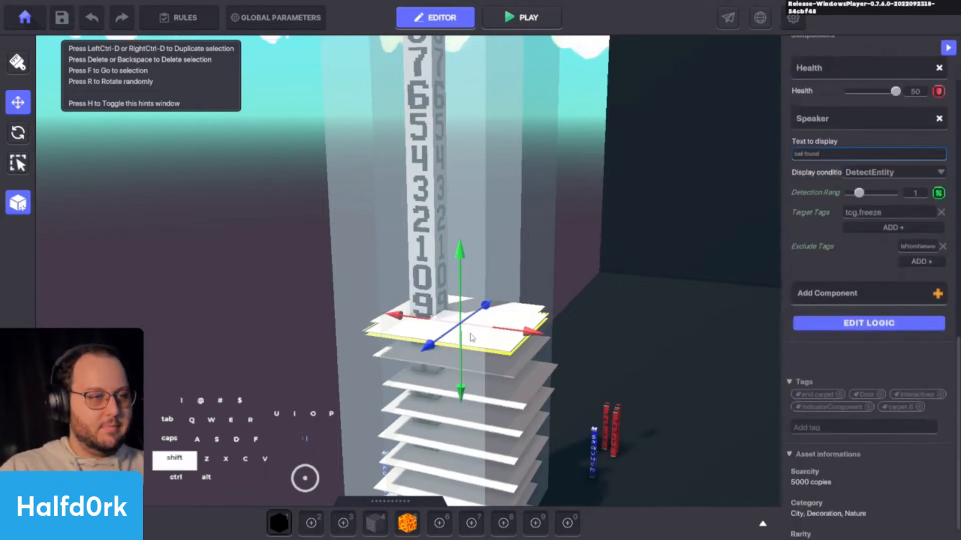
left_click_drag(470, 334, 475, 318, "shift")
left_click_drag(473, 278, 469, 264, "shift")
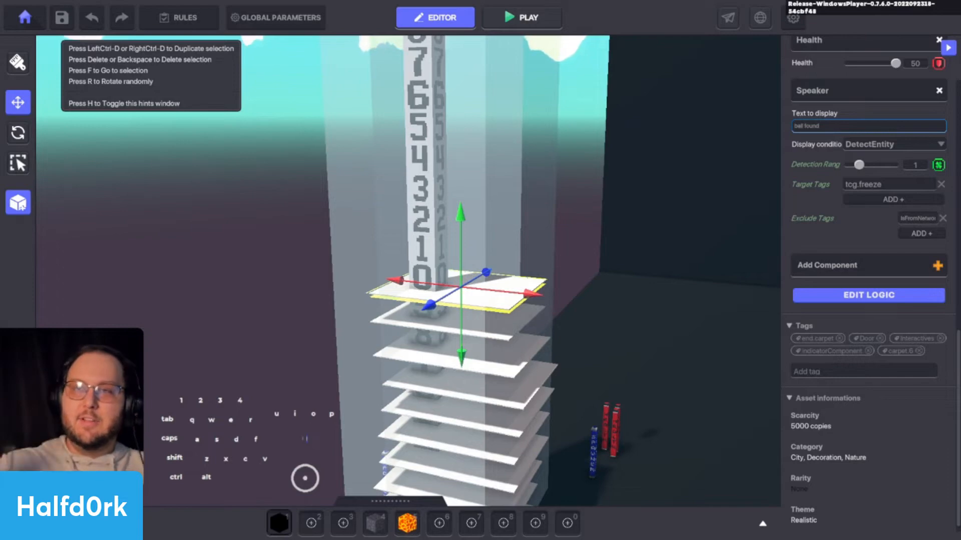
Switch to the browser and read the title, theme and description of the SANDSTORM Voxedit contest #18 page.
key("alt+Tab")
key("alt+Tab")
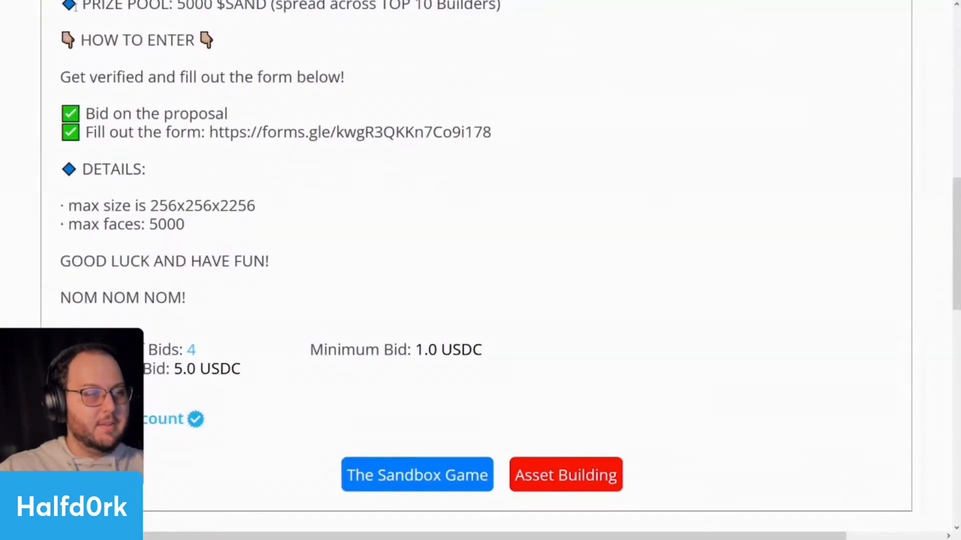
scroll(172, 115, "up", 10)
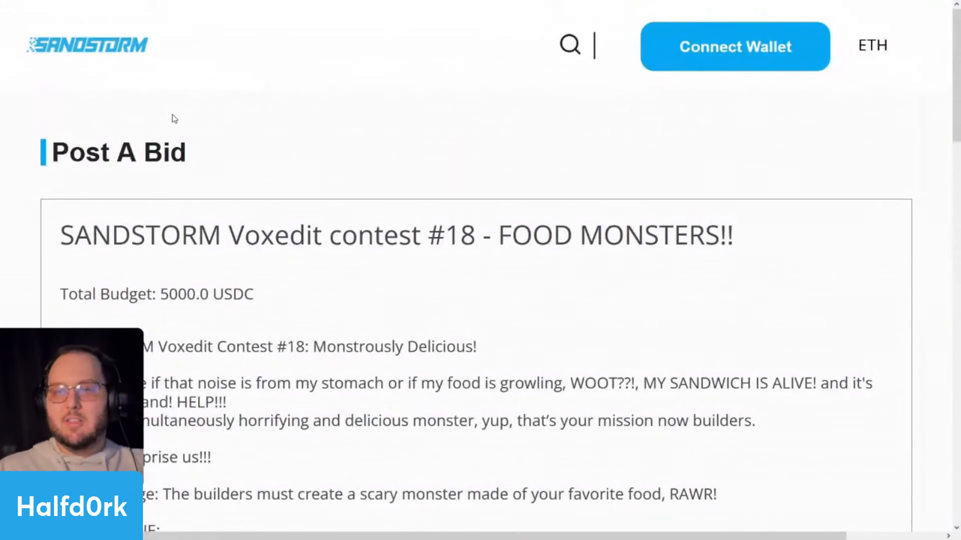
scroll(174, 119, "down", 2)
left_click_drag(734, 116, 231, 124)
left_click(231, 123)
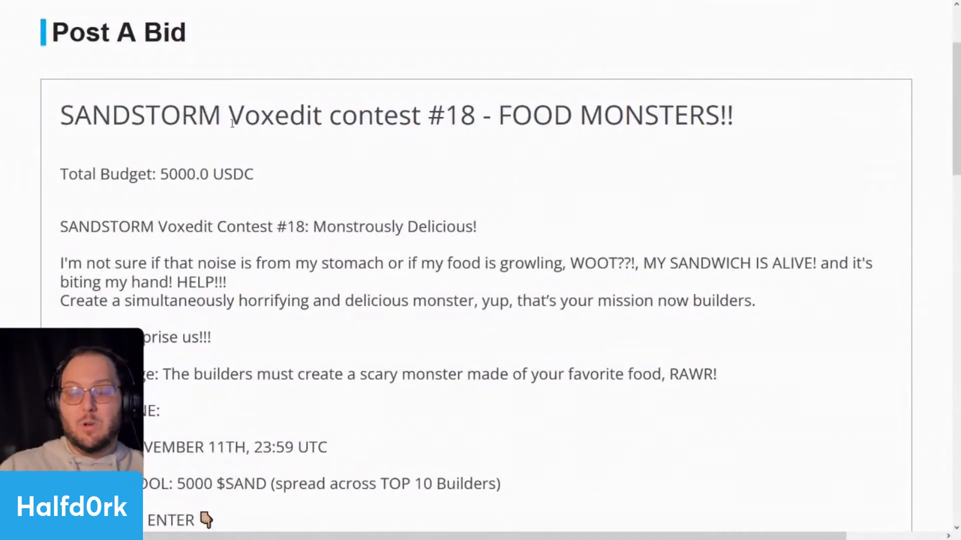
mouse_move(633, 0)
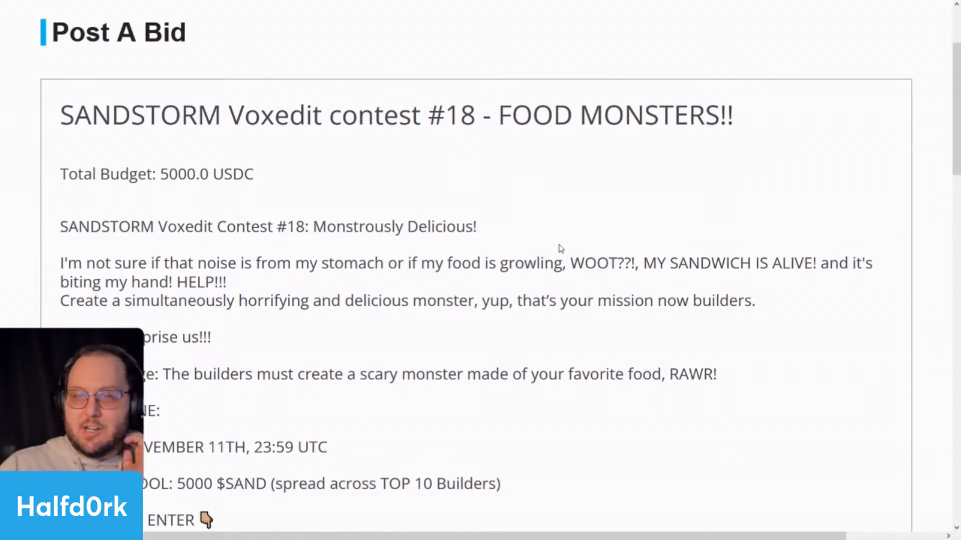
left_click_drag(738, 103, 474, 141)
left_click(474, 141)
left_click_drag(314, 229, 490, 243)
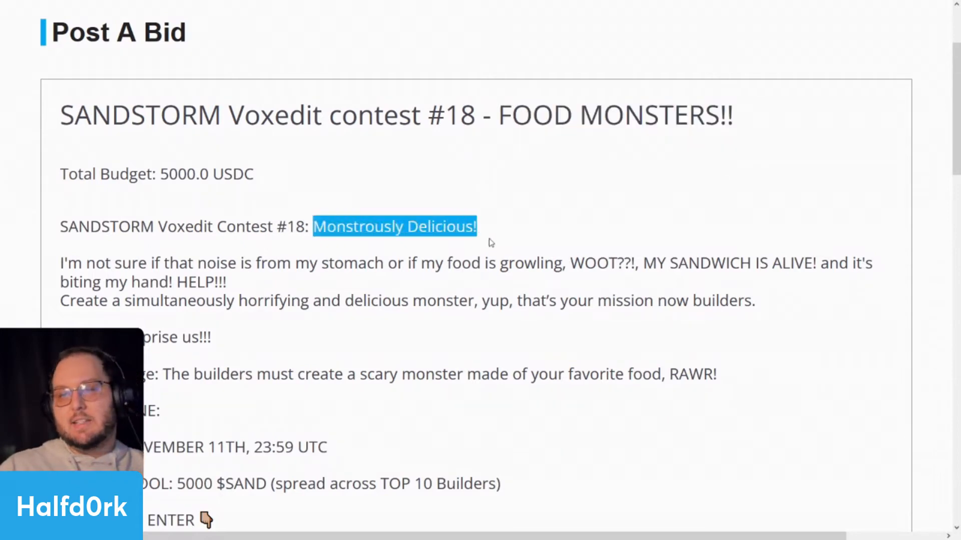
Read the Voxedit contest #18 challenge, deadline, entry details, size and face limits, and total budget.
scroll(504, 242, "down", 2)
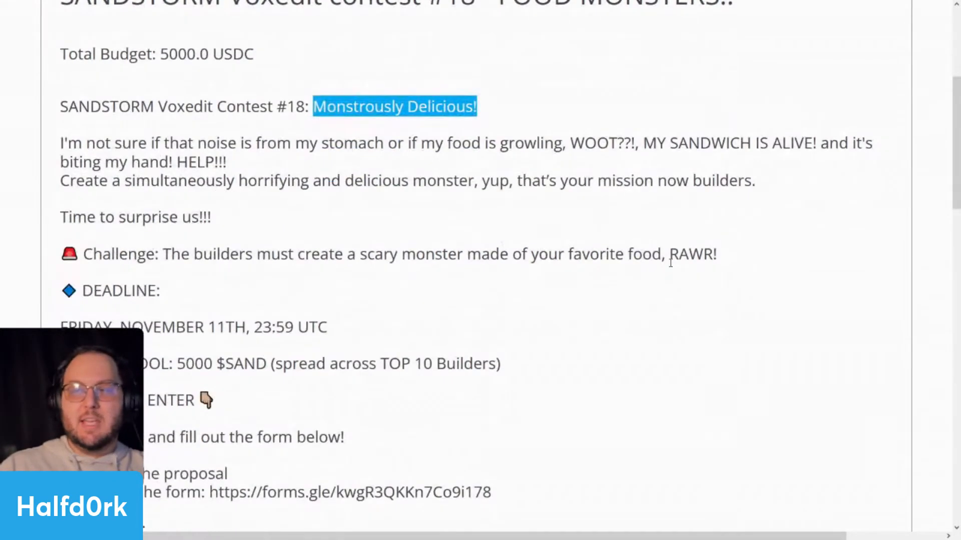
left_click_drag(444, 260, 742, 268)
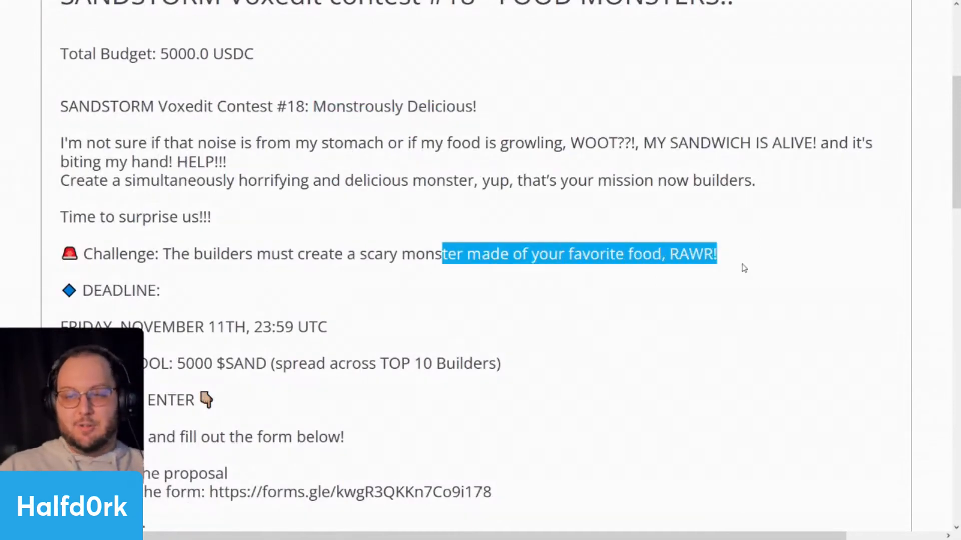
left_click(743, 266)
scroll(613, 233, "down", 2)
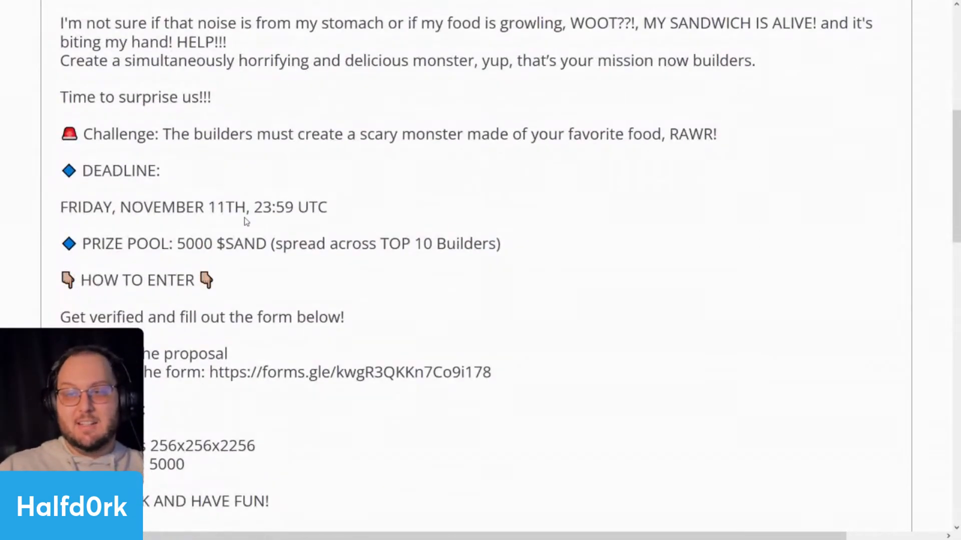
left_click_drag(212, 207, 389, 210)
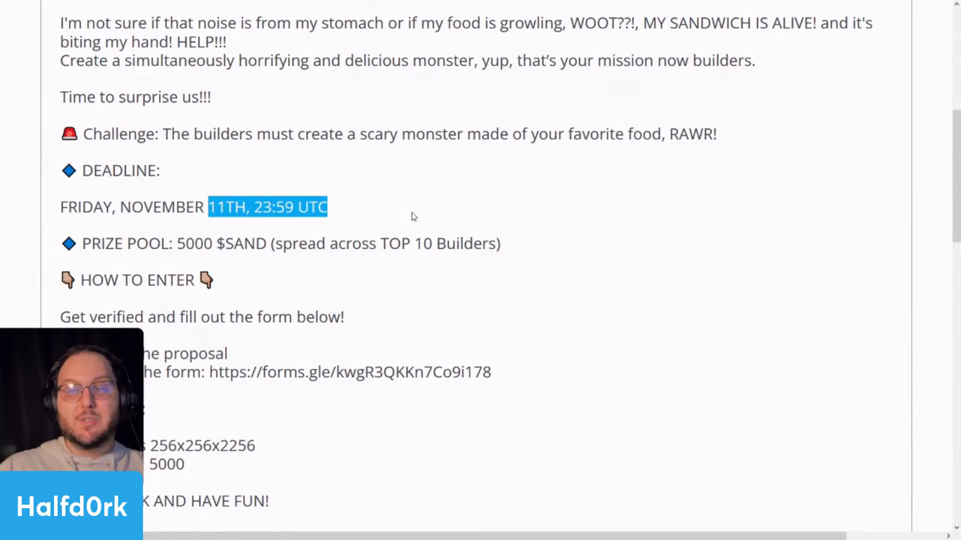
left_click(299, 225)
left_click_drag(359, 226, 252, 209)
left_click(283, 242)
scroll(284, 242, "down", 4)
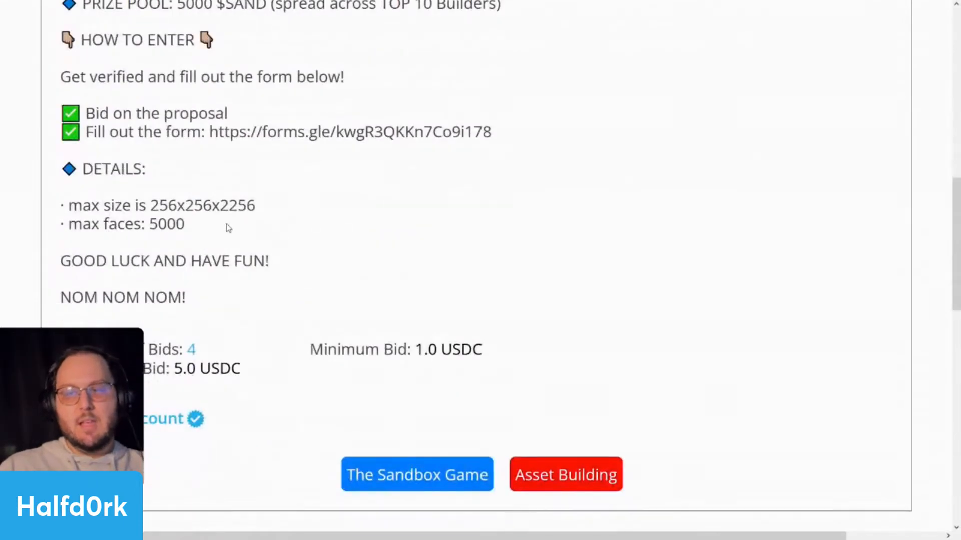
scroll(245, 195, "up", 8)
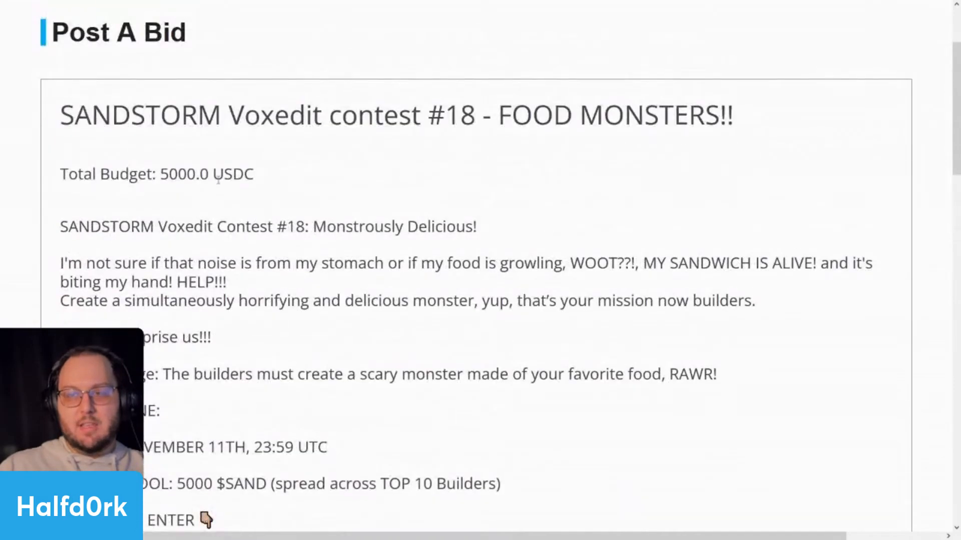
left_click_drag(261, 186, 165, 189)
left_click(165, 191)
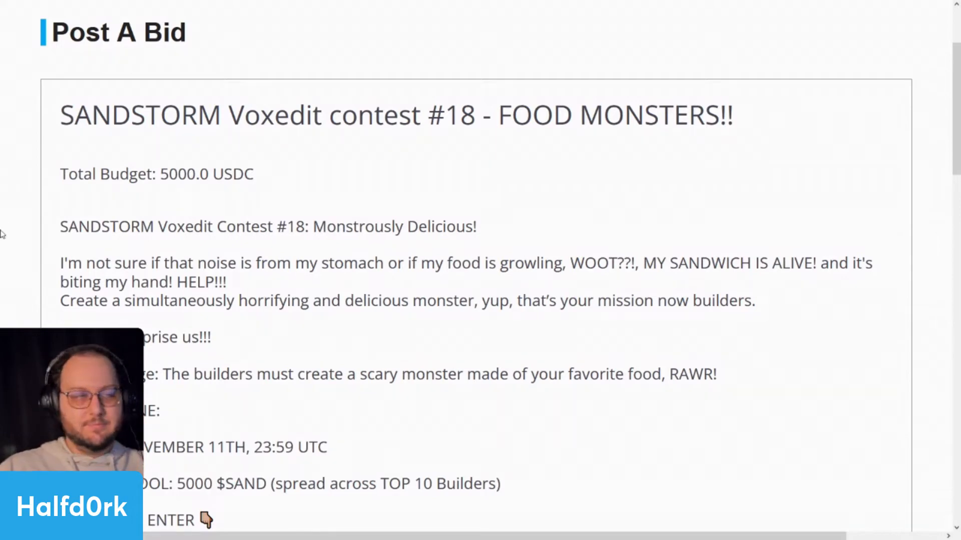
Switch to the Sandstorm DCL Contest #6 - The Rescue page and read its title, theme and overview.
scroll(547, 245, "down", 2)
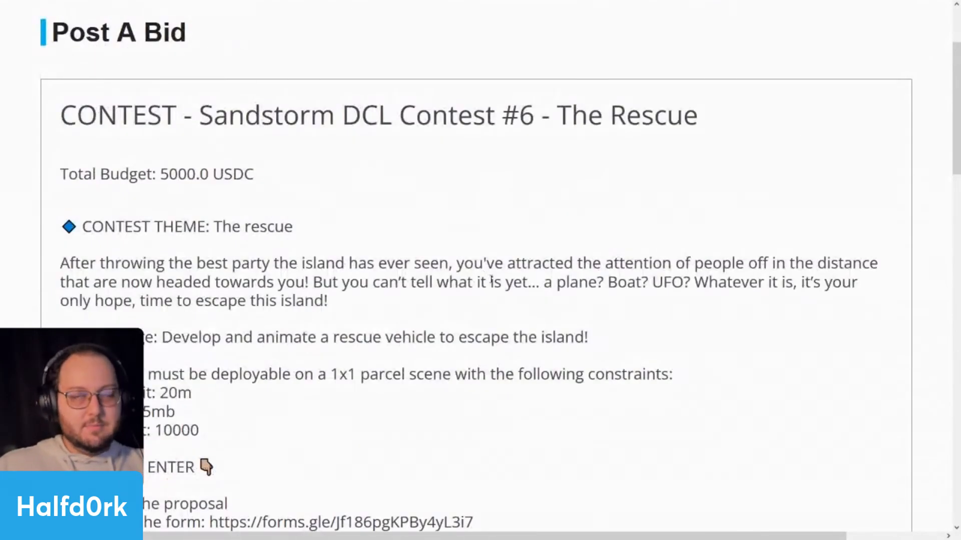
left_click_drag(348, 116, 404, 128)
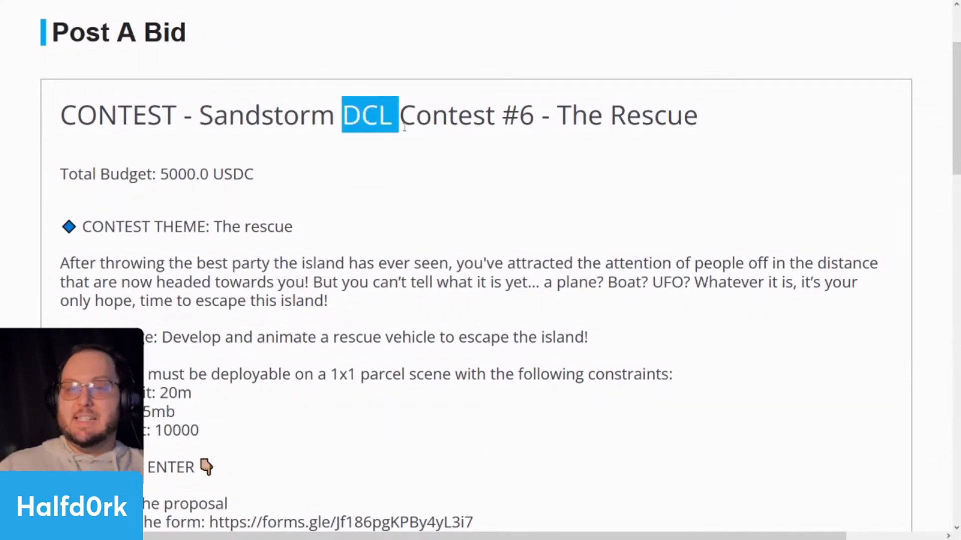
left_click(454, 205)
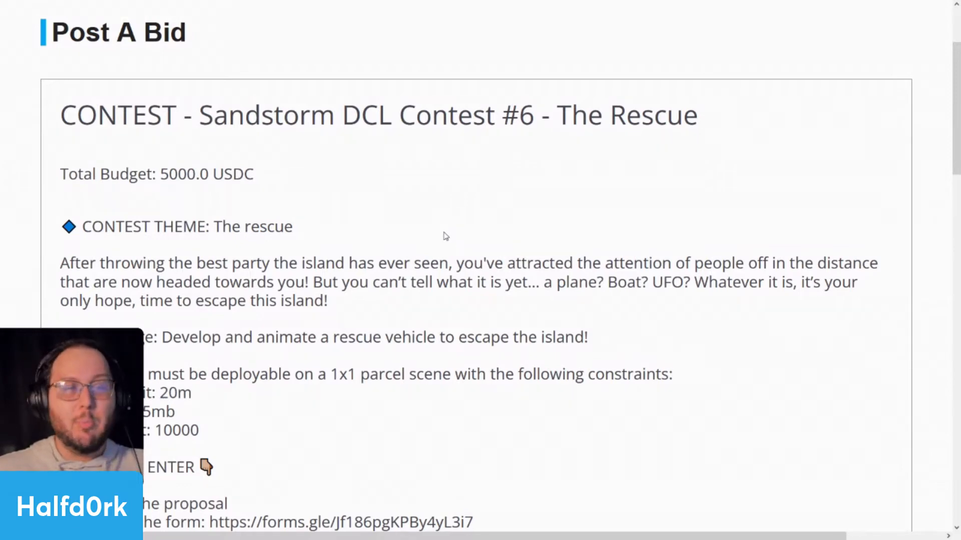
scroll(468, 250, "down", 2)
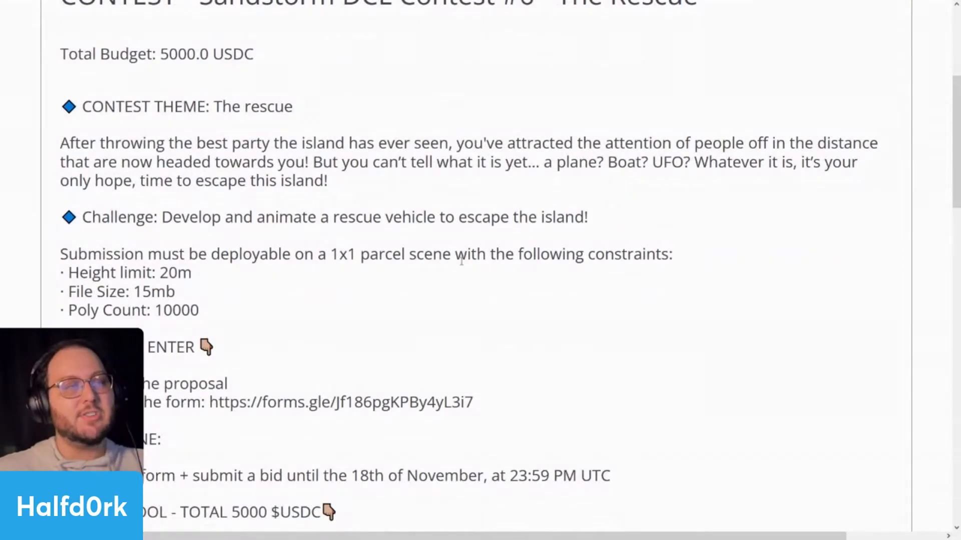
scroll(461, 261, "up", 2)
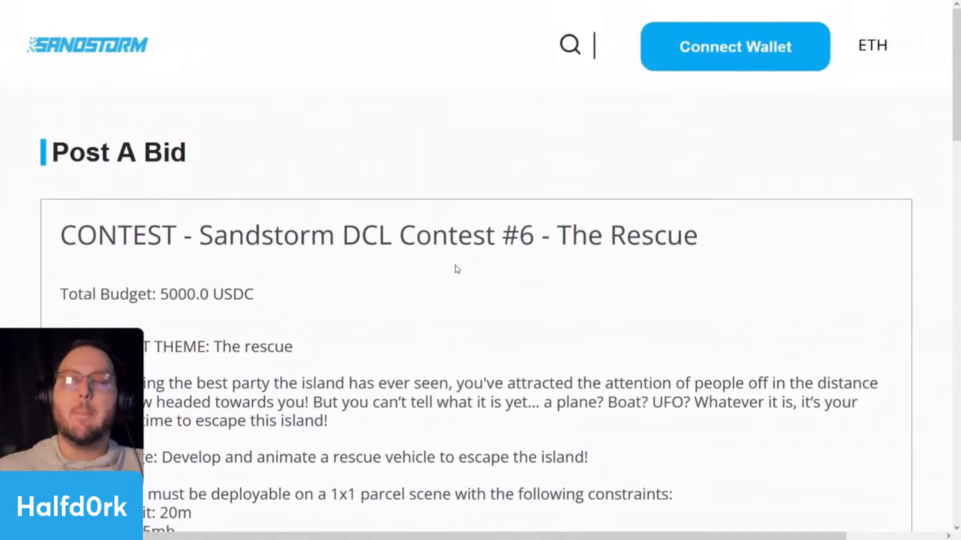
scroll(457, 269, "down", 2)
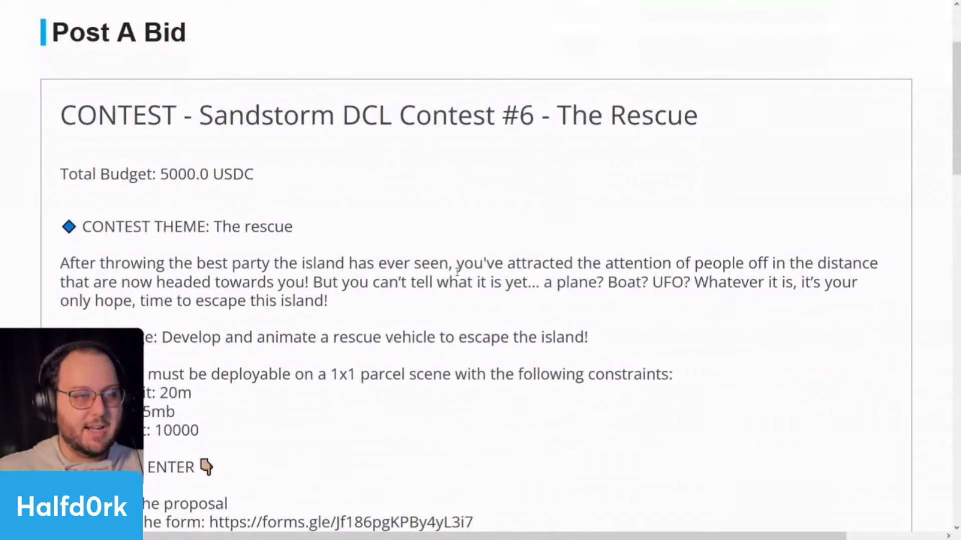
left_click_drag(568, 114, 535, 122)
left_click(771, 138)
left_click(675, 326)
Read the rescue vehicle challenge and the story paragraph about the plane, boat or UFO.
scroll(677, 328, "down", 2)
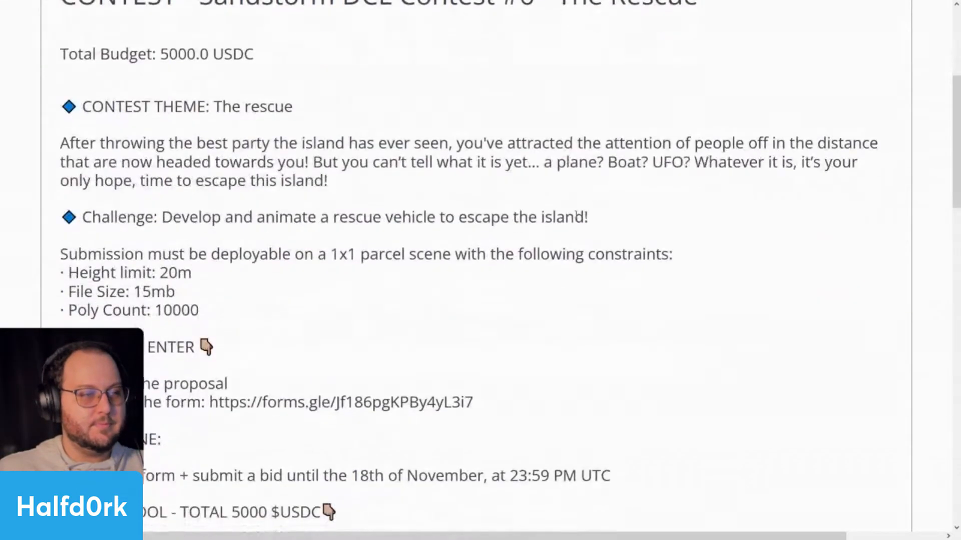
left_click_drag(639, 212, 337, 217)
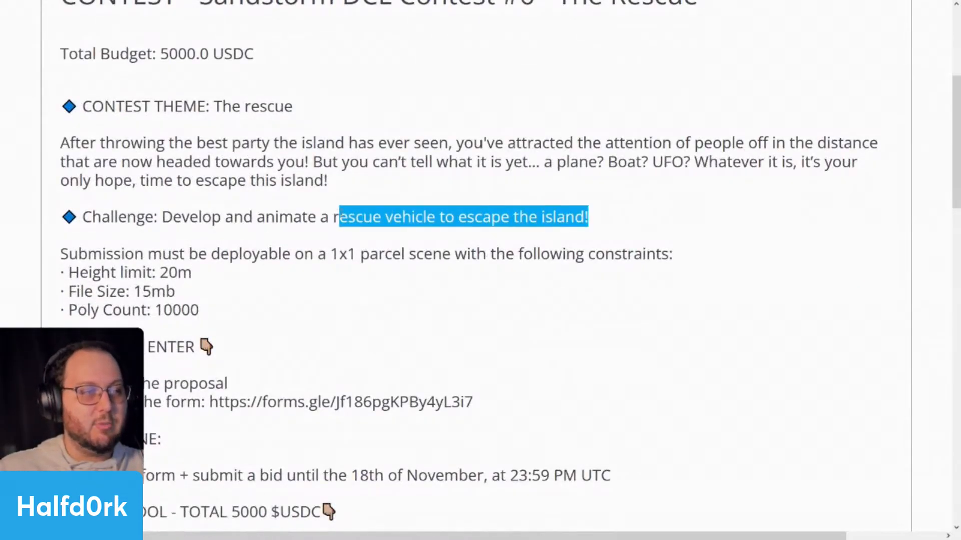
left_click(342, 213)
left_click_drag(211, 220, 563, 242)
left_click(622, 218)
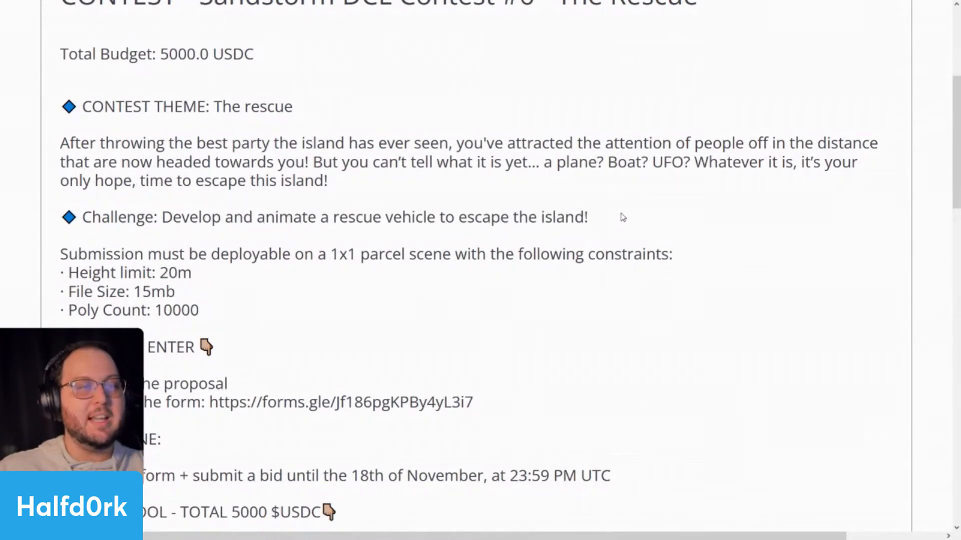
left_click_drag(574, 160, 753, 178)
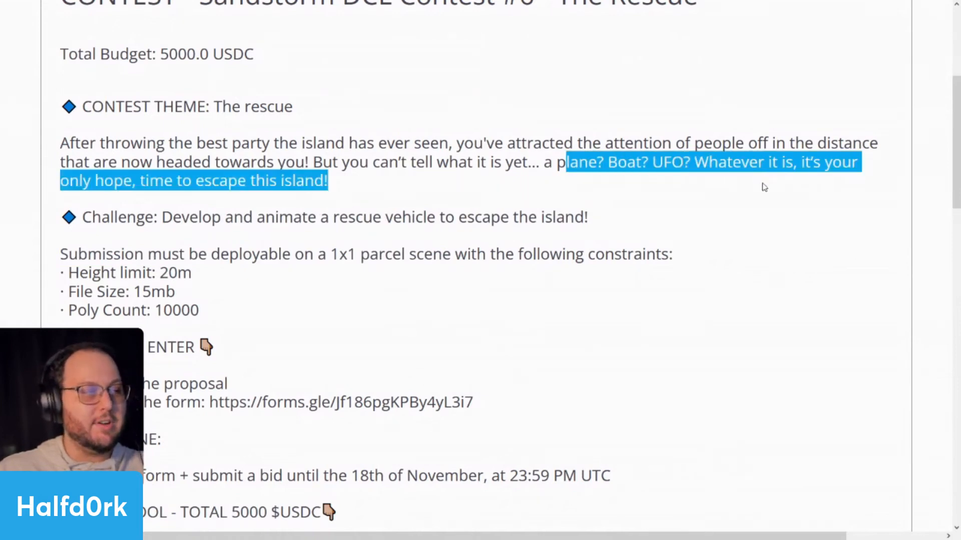
left_click(769, 196)
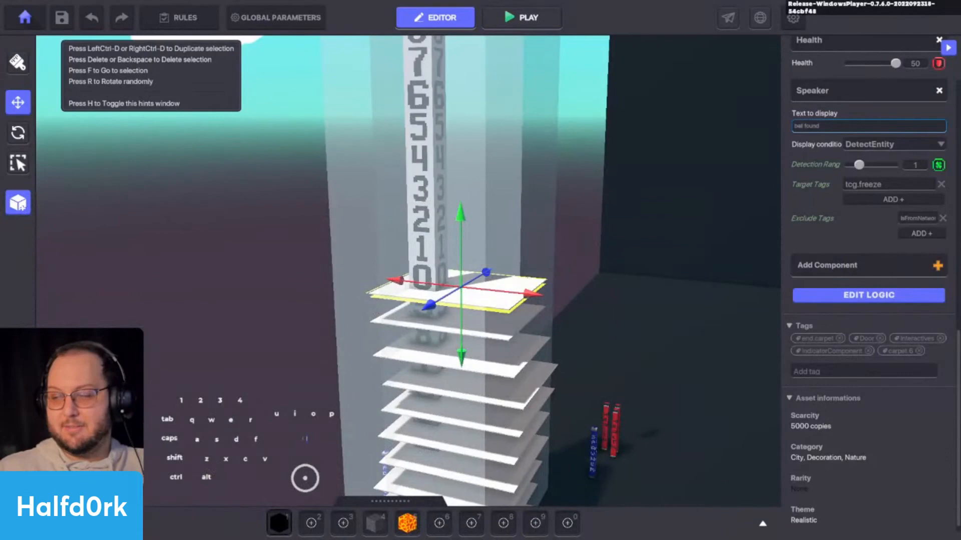
Return to the game editor, open the selected top carpet's logic settings and widen the settings area.
key("alt+Tab")
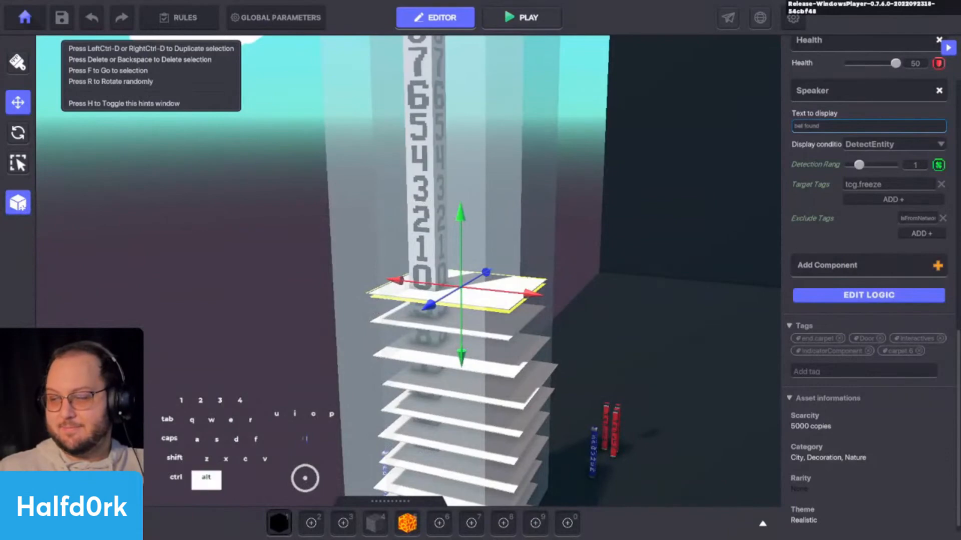
key("alt+Tab")
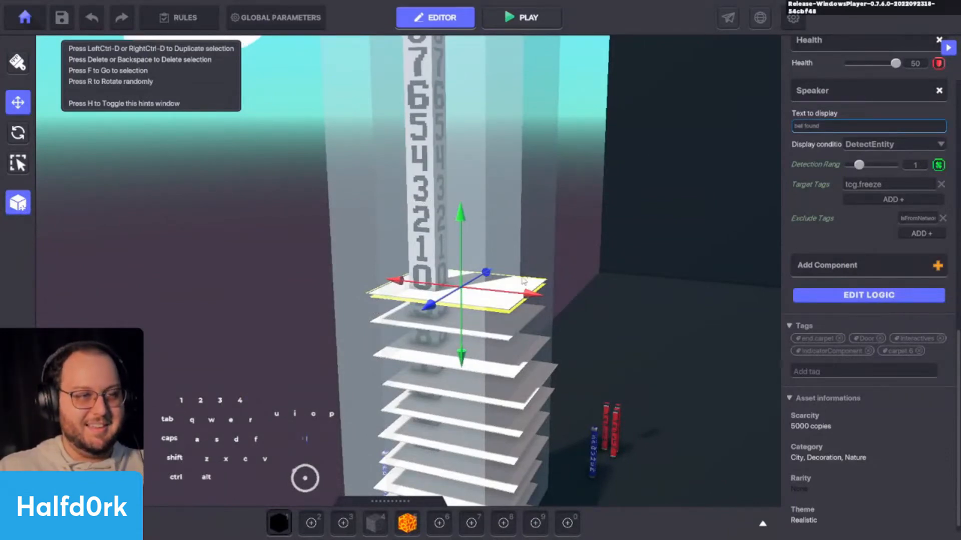
left_click_drag(524, 281, 768, 271, "alt")
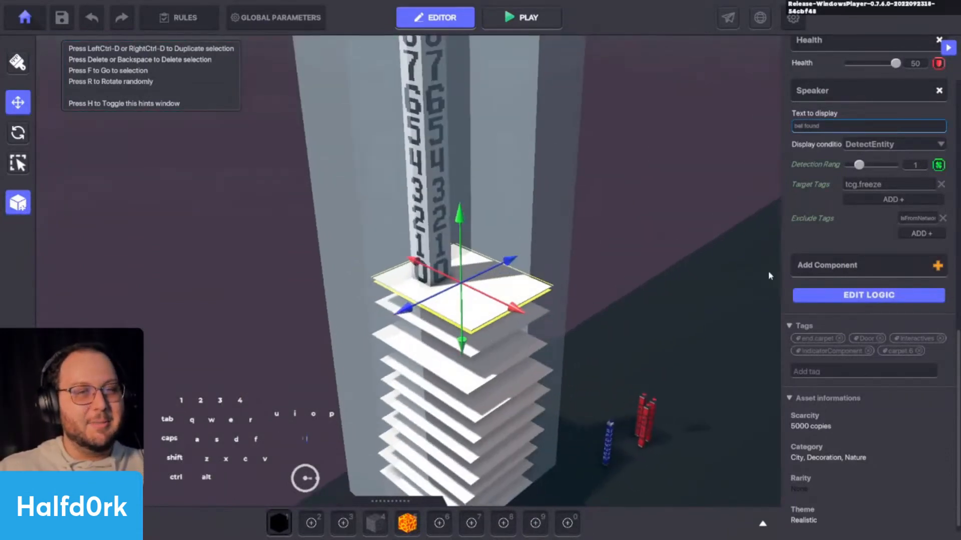
left_click(832, 299)
scroll(845, 409, "down", 6)
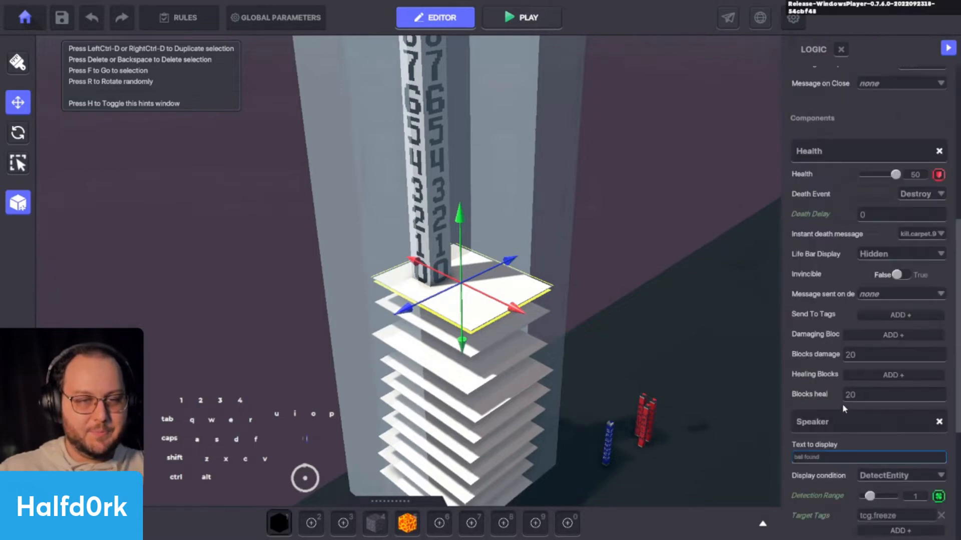
left_click_drag(782, 334, 651, 325)
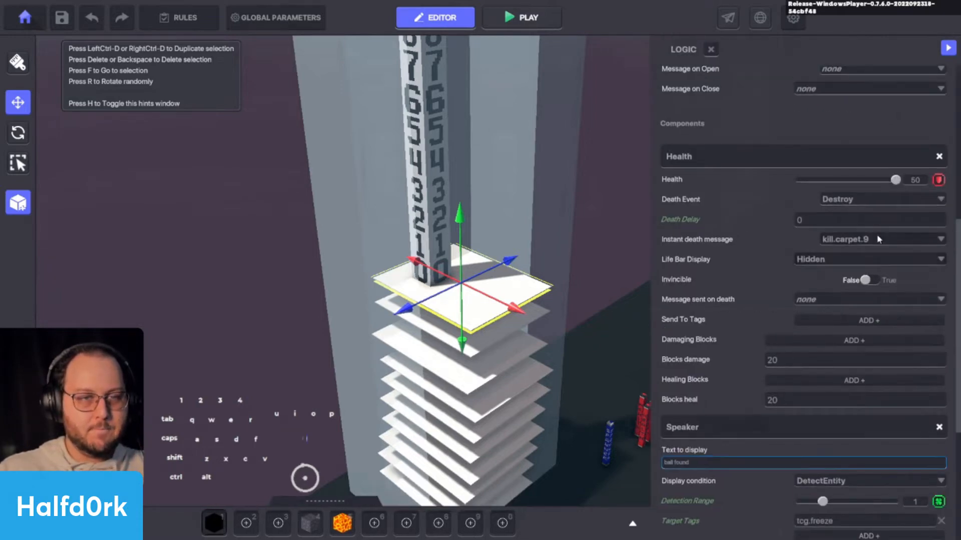
Set the top carpet's Instant death message to kill.carpet.10 in its Health component.
left_click(879, 240)
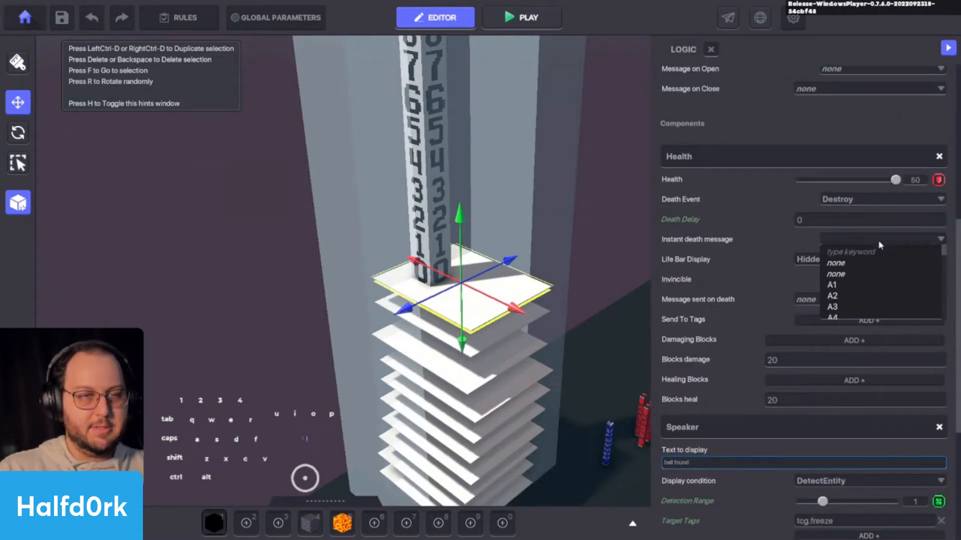
type(".0")
key("BackSpace")
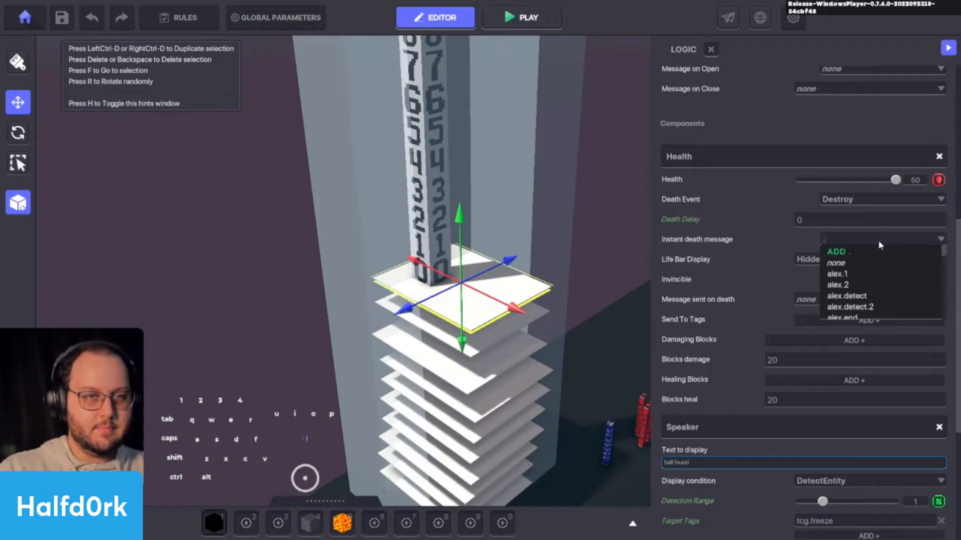
type("0")
key("BackSpace")
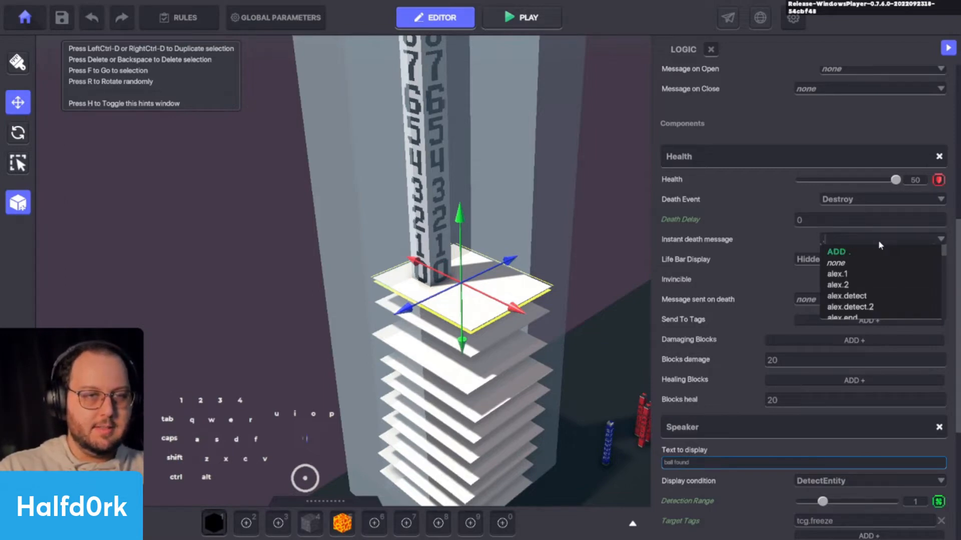
type("10")
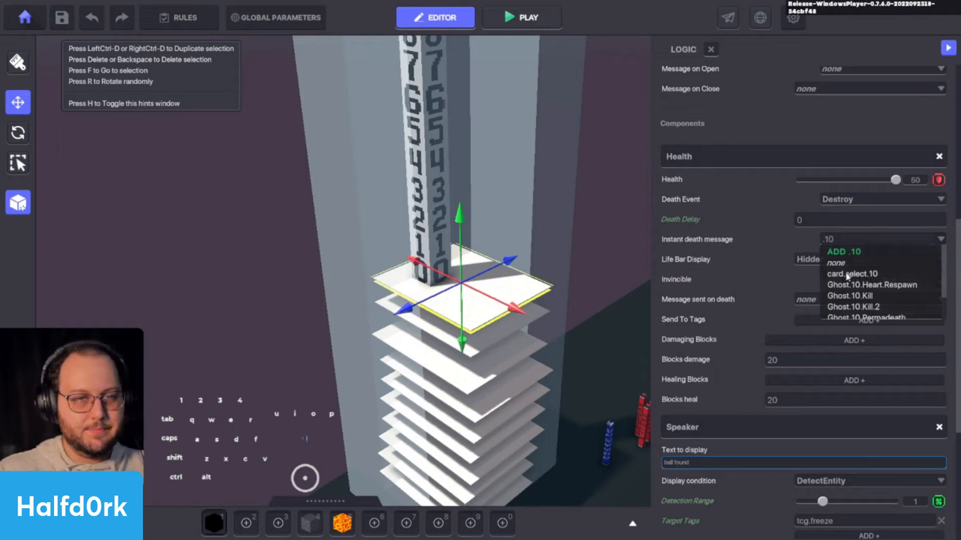
scroll(853, 285, "down", 2)
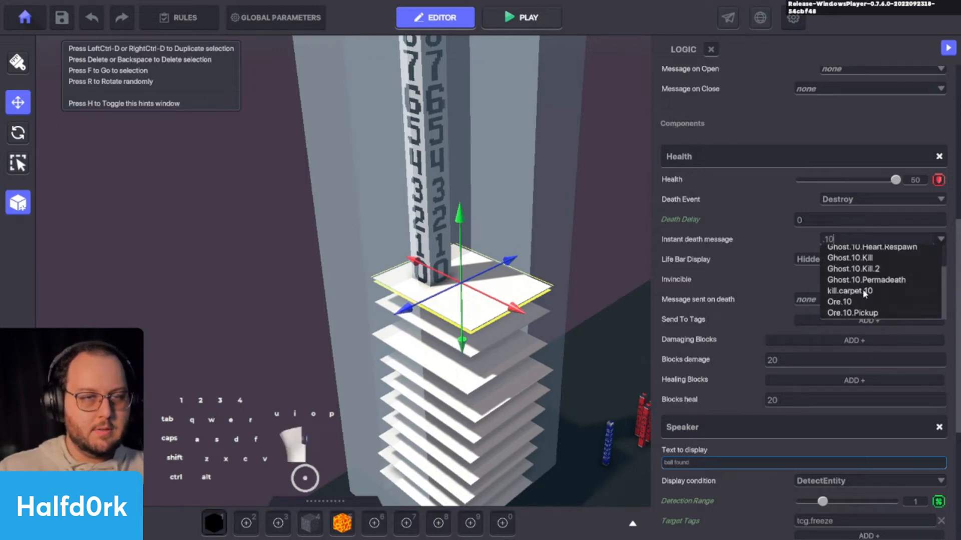
left_click(861, 294)
Set the top carpet's Speaker Message When Spoken to card.select.10.
scroll(726, 309, "down", 4)
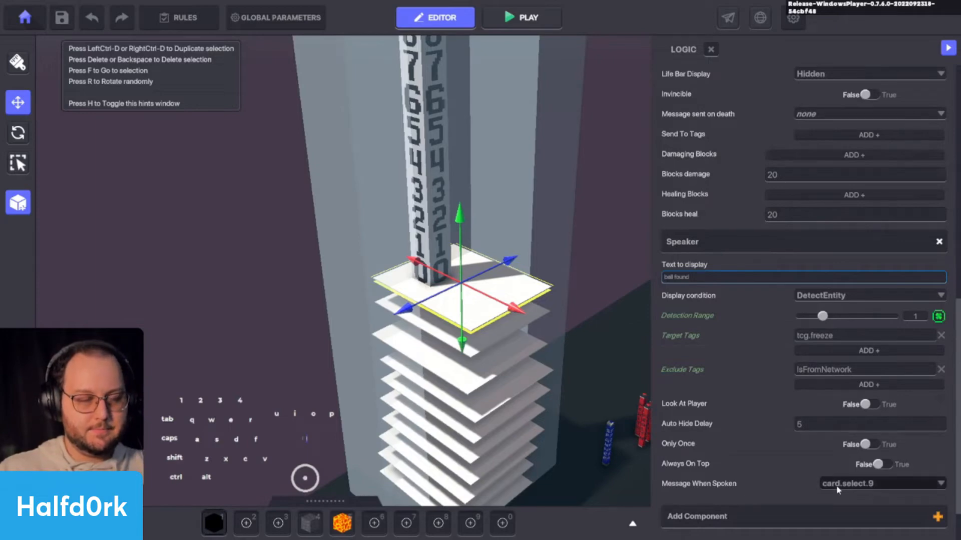
left_click(839, 485)
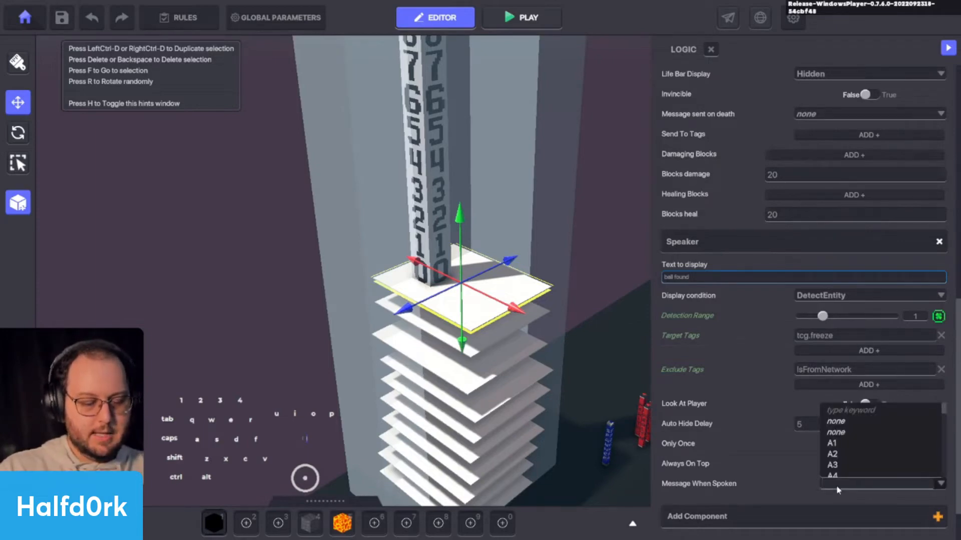
type("t.10")
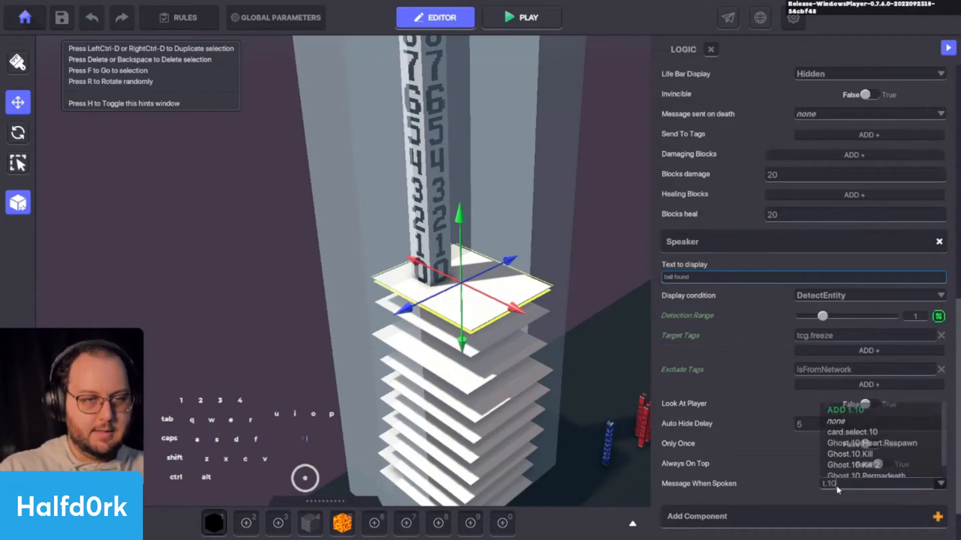
left_click(859, 435)
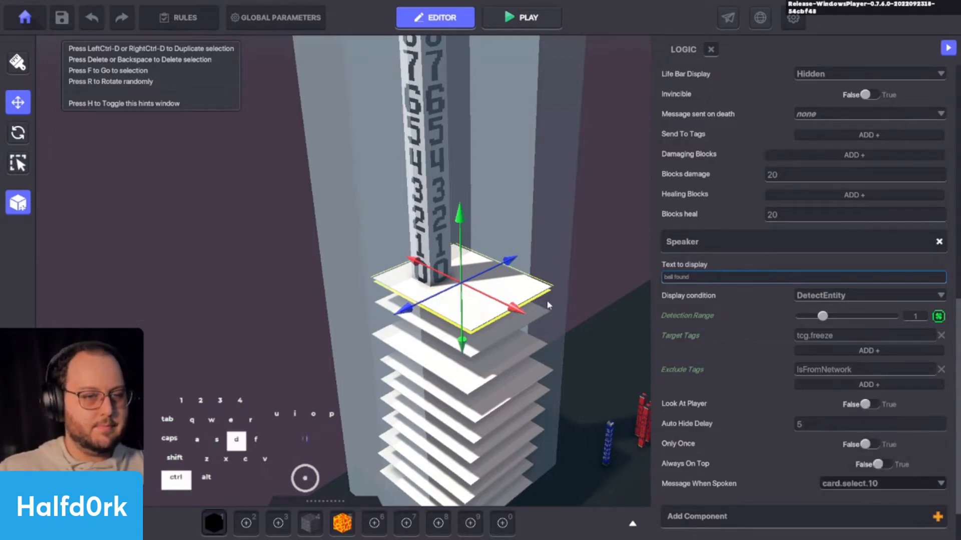
Duplicate the top carpet and raise the copy one level, just beneath the 1 on the number column.
left_click(462, 261)
right_click_drag(462, 259, 461, 203)
left_click_drag(450, 195, 527, 251, "shift")
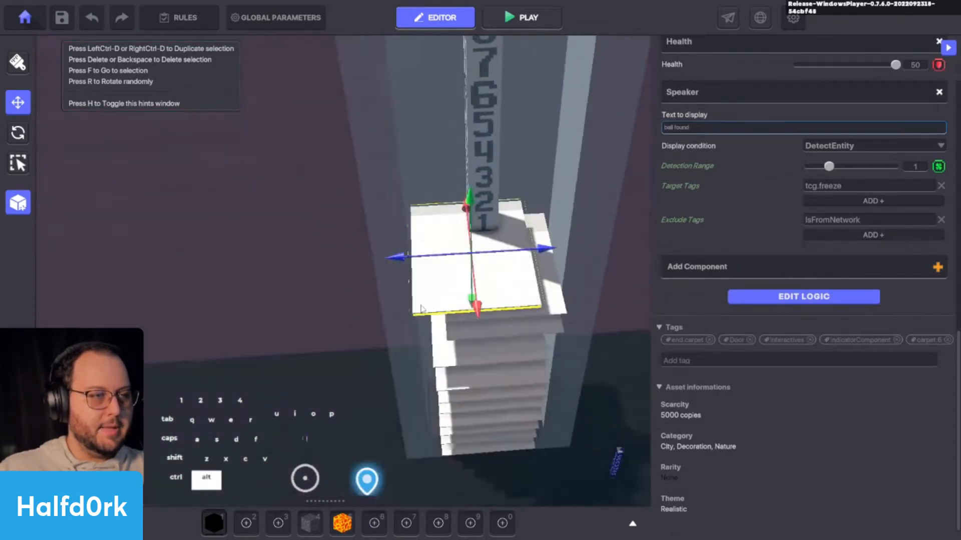
right_click_drag(527, 254, 681, 219)
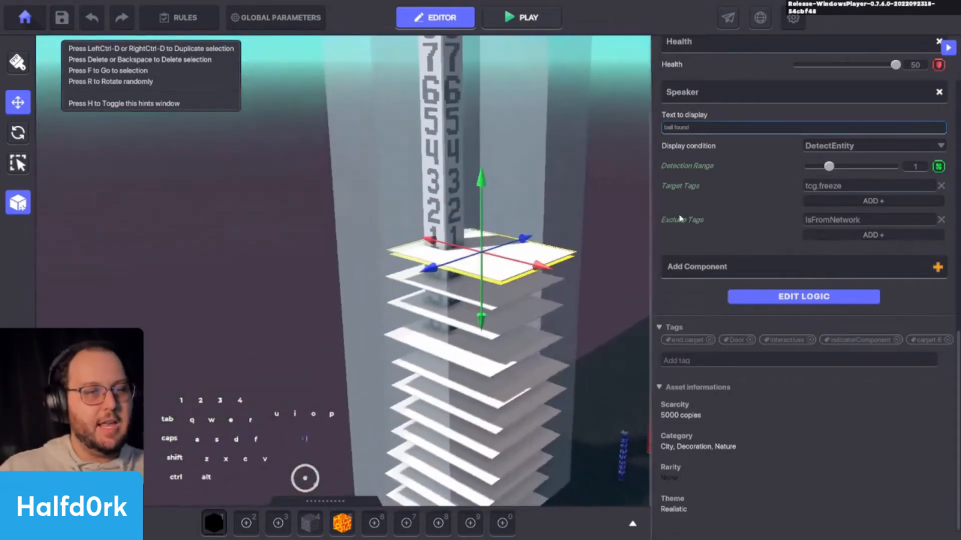
Set the new top carpet's Instant death message to kill.carpet.11 in its Health component.
left_click(804, 297)
scroll(801, 325, "down", 5)
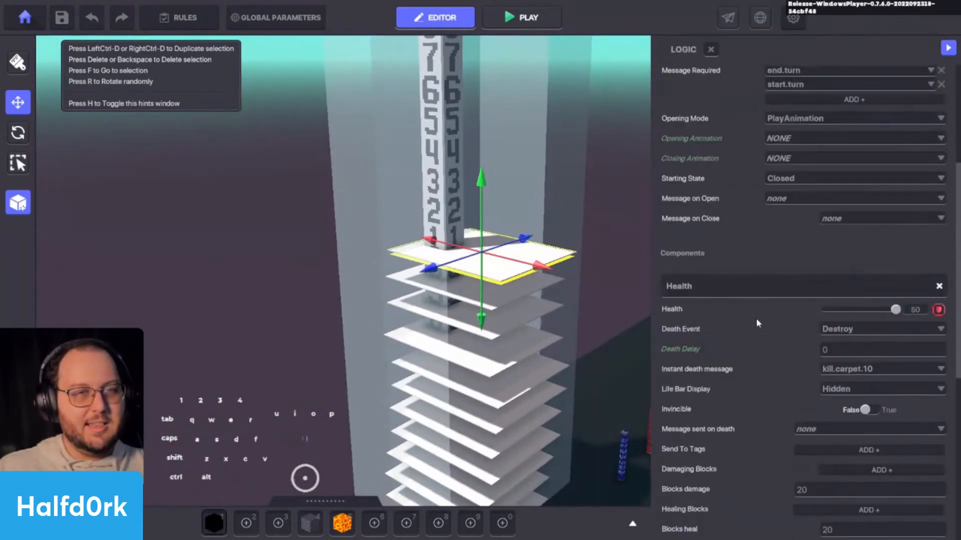
scroll(756, 317, "down", 2)
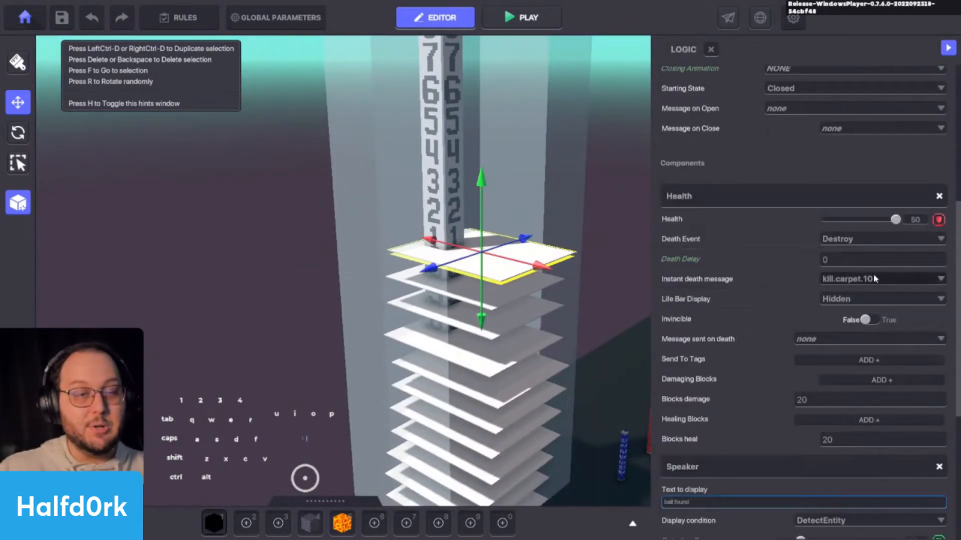
left_click(859, 280)
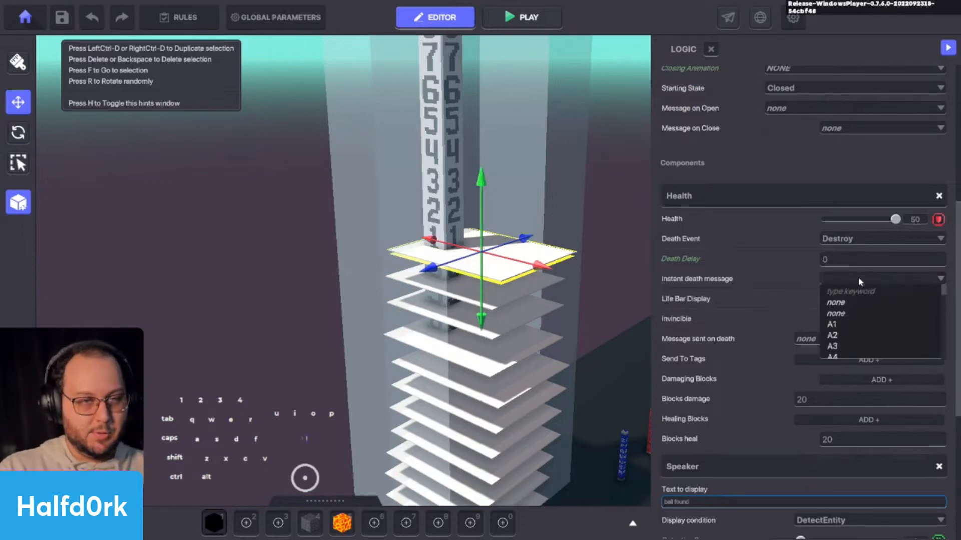
type("kill.")
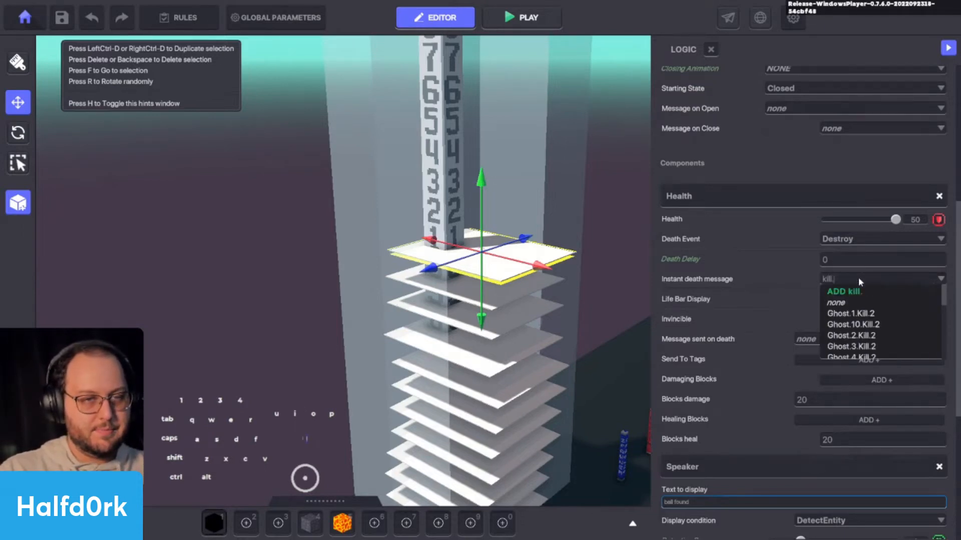
type("carpet.11")
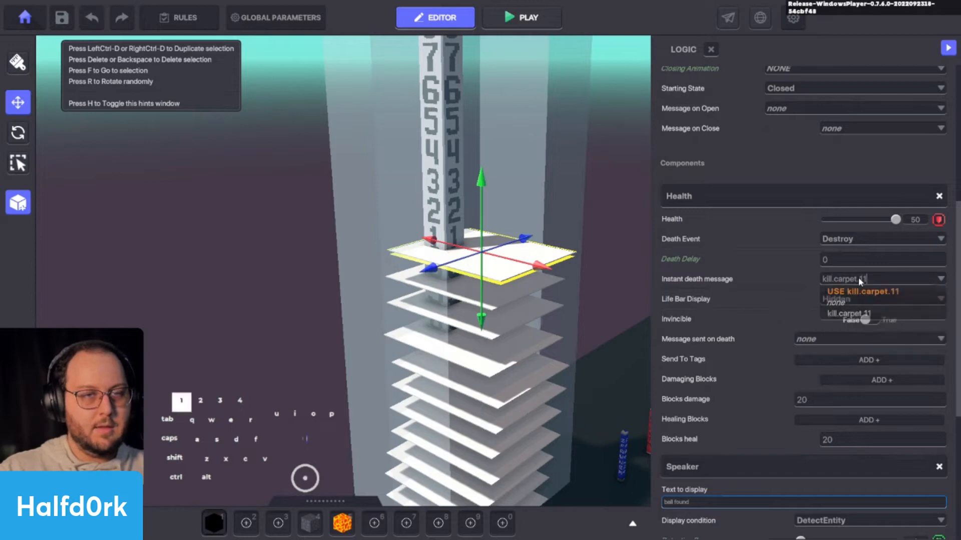
left_click(853, 313)
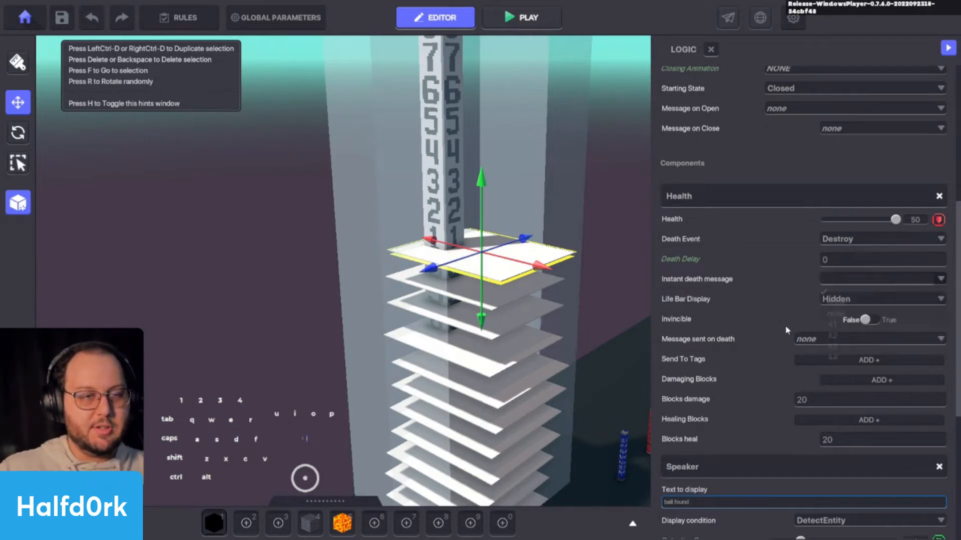
Set the top carpet's Speaker Message When Spoken to card.select.11.
scroll(782, 331, "down", 4)
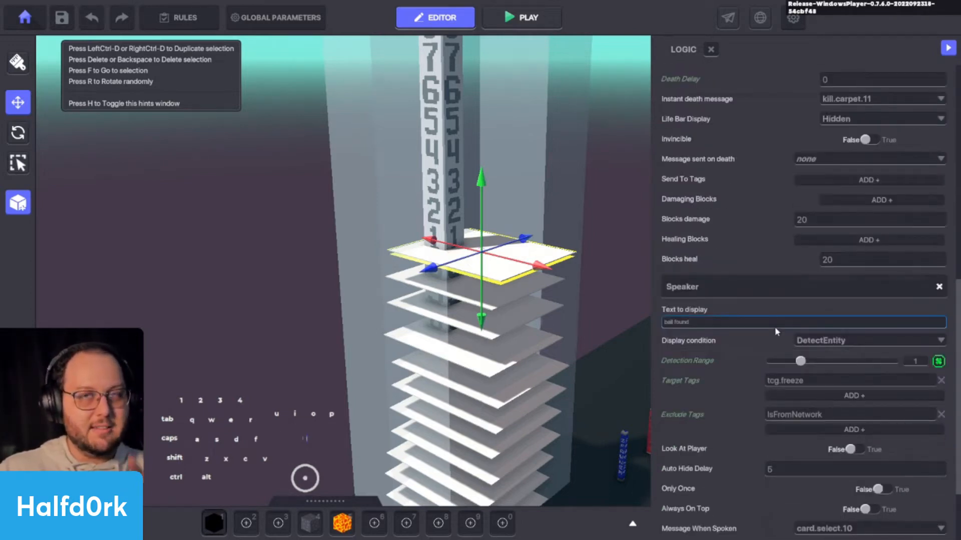
scroll(775, 328, "down", 2)
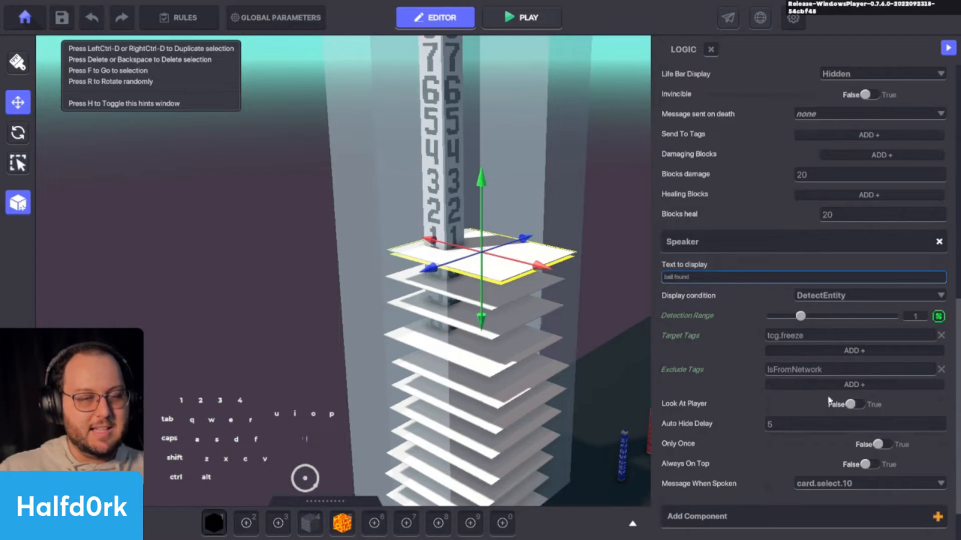
left_click(832, 482)
type("card.")
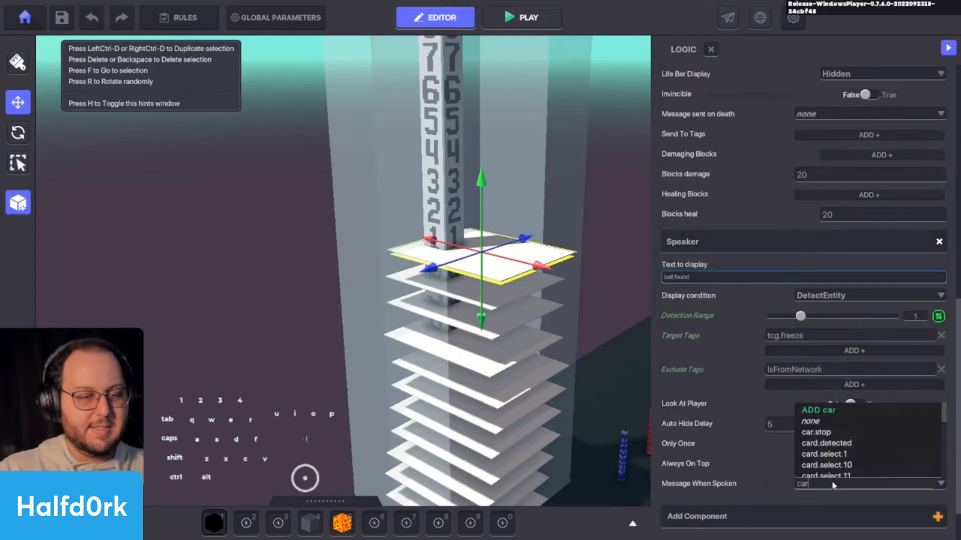
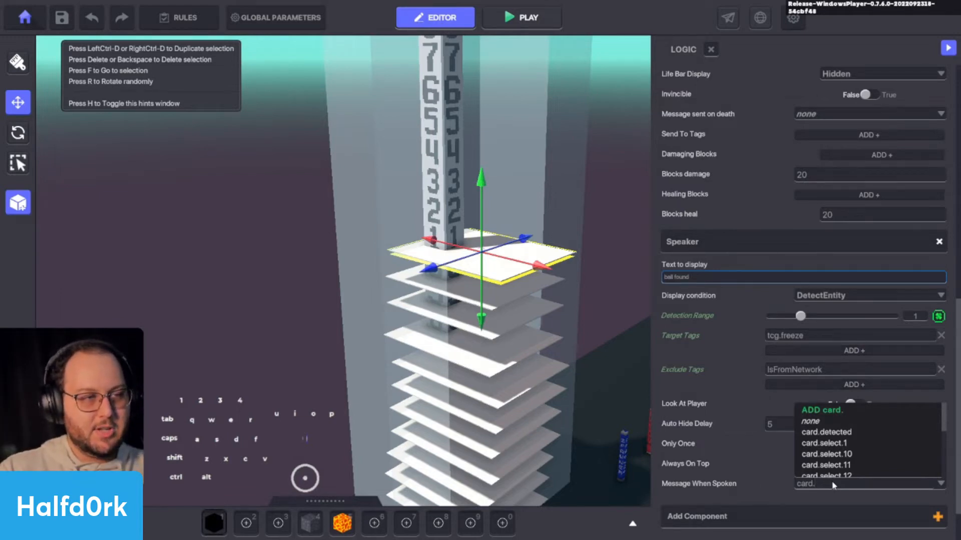
type("sel")
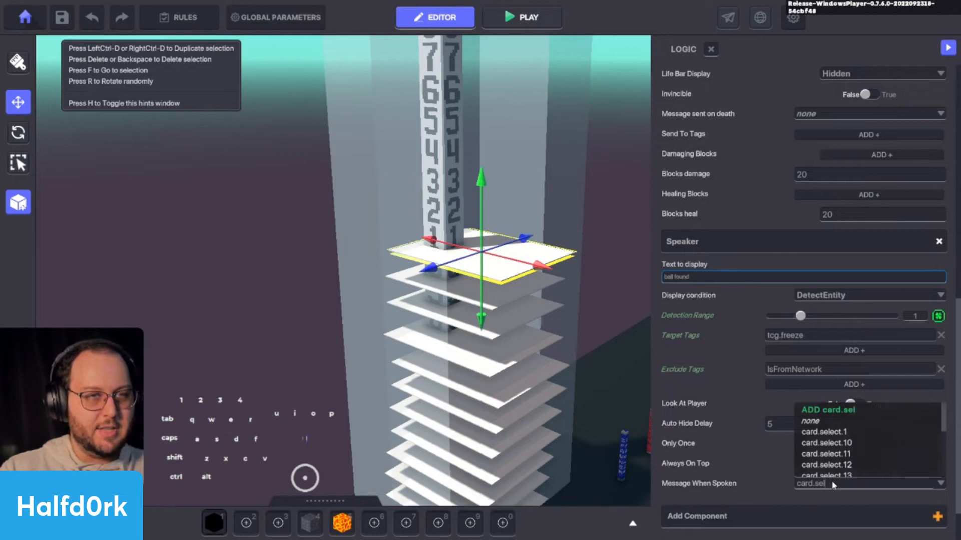
type("ect.11")
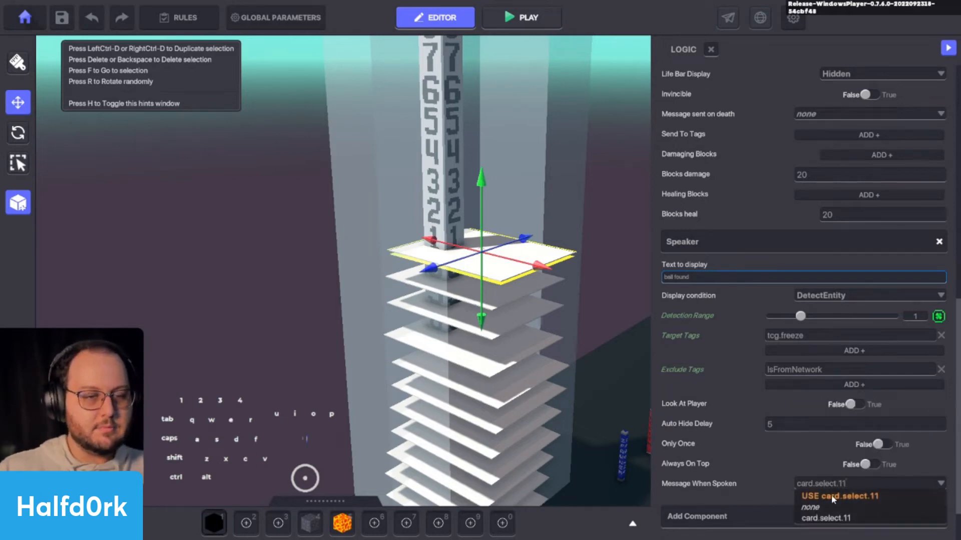
left_click(831, 496)
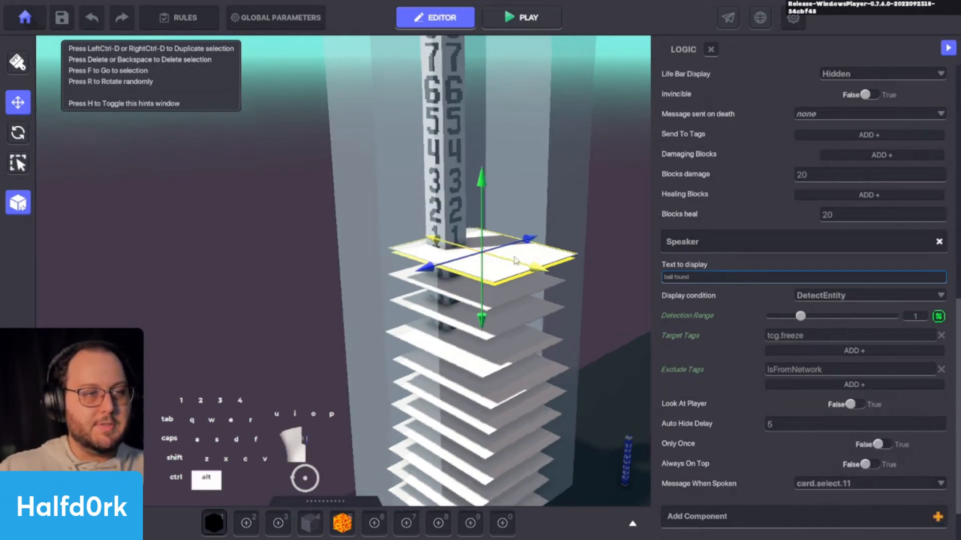
Duplicate the top carpet and raise the copy one level, to the base of the 2 on the number column.
left_click_drag(515, 260, 436, 259, "alt")
key("ctrl+d")
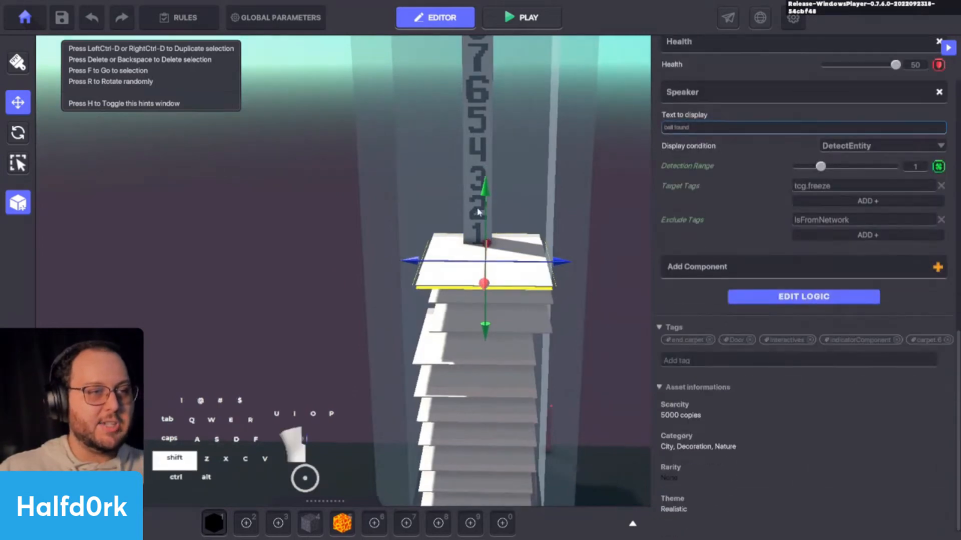
left_click_drag(484, 193, 485, 166, "shift")
key("space")
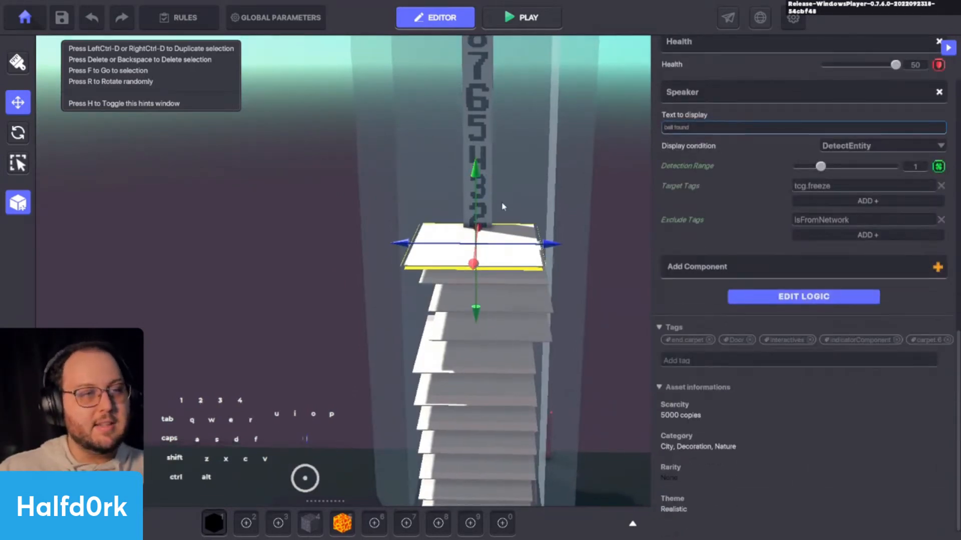
left_click_drag(502, 204, 645, 258, "alt")
left_click_drag(484, 262, 380, 225)
Set the new top carpet's Instant death message to kill.carpet.12 in its Health component.
left_click(755, 293)
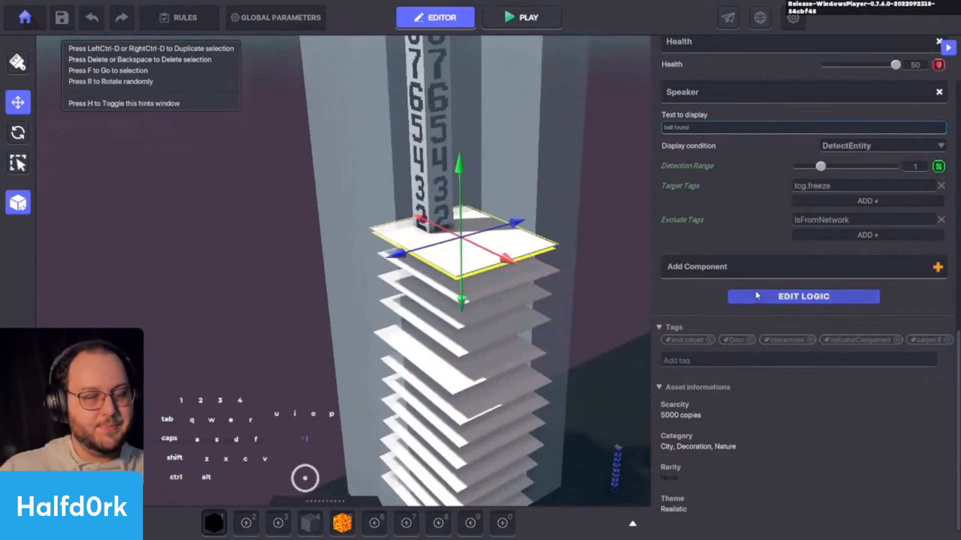
scroll(743, 299, "down", 3)
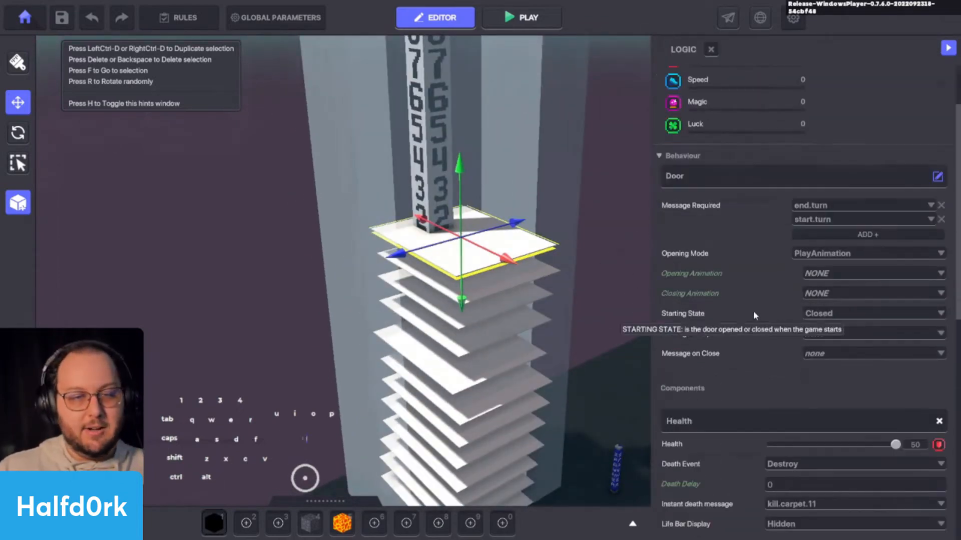
scroll(754, 311, "down", 4)
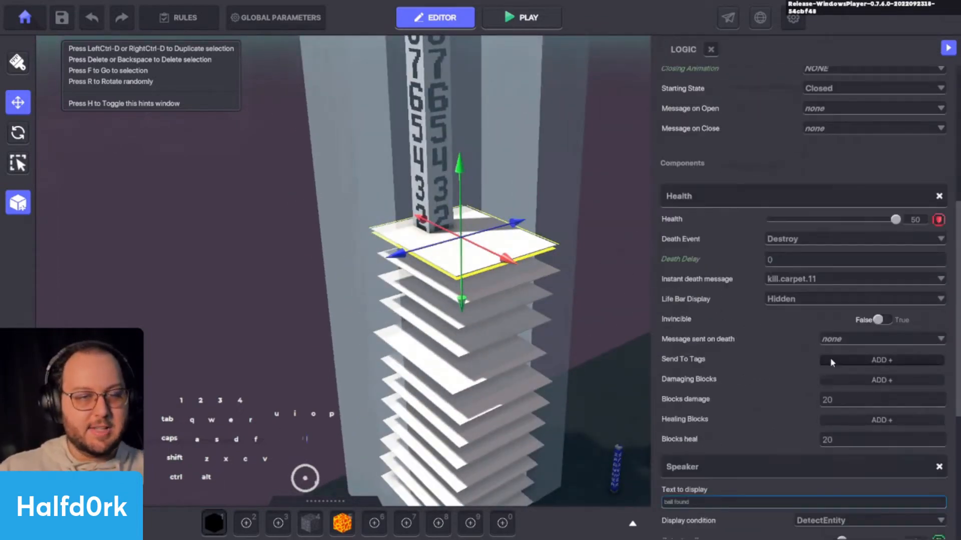
left_click(826, 279)
type(".12")
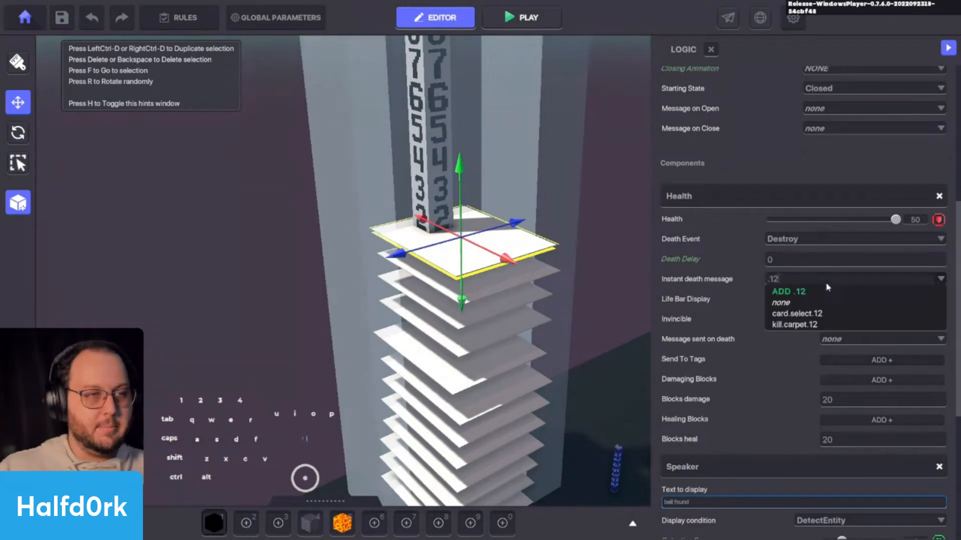
left_click(794, 324)
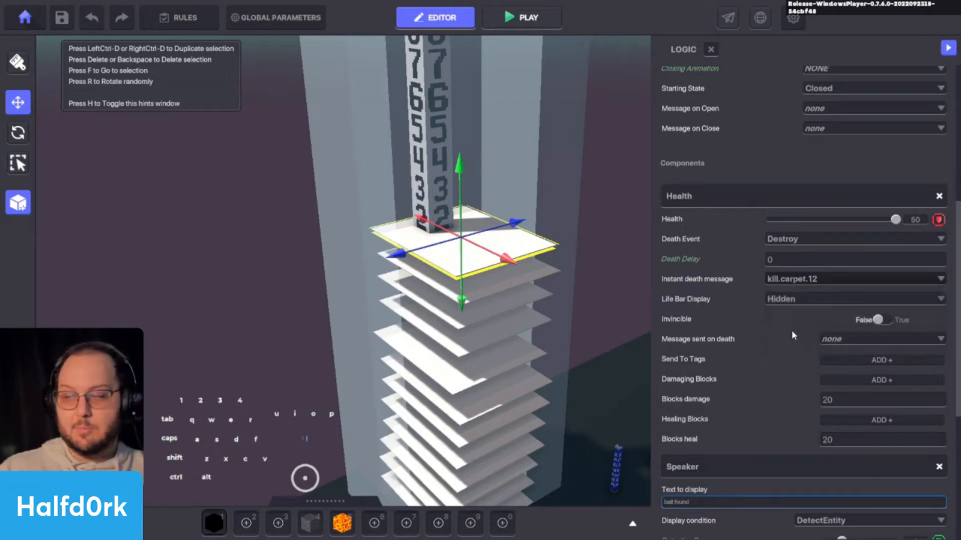
Choose card.select.11 again as the top carpet's Speaker Message When Spoken.
scroll(791, 330, "down", 2)
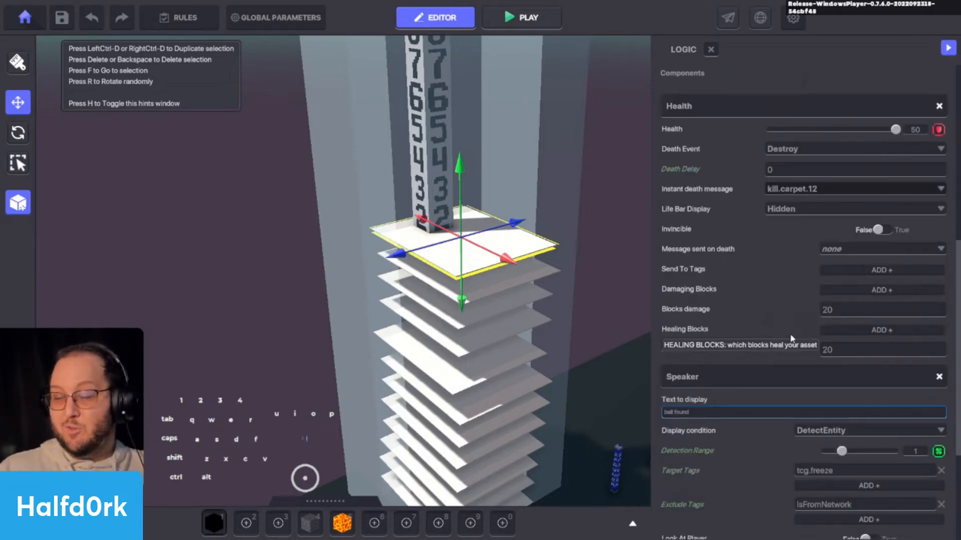
scroll(791, 339, "down", 4)
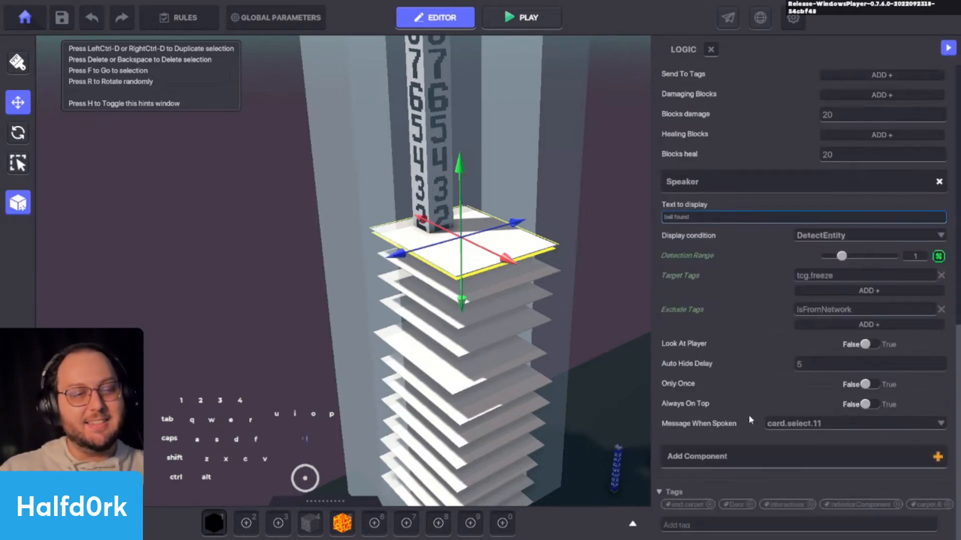
left_click(786, 423)
left_click(787, 423)
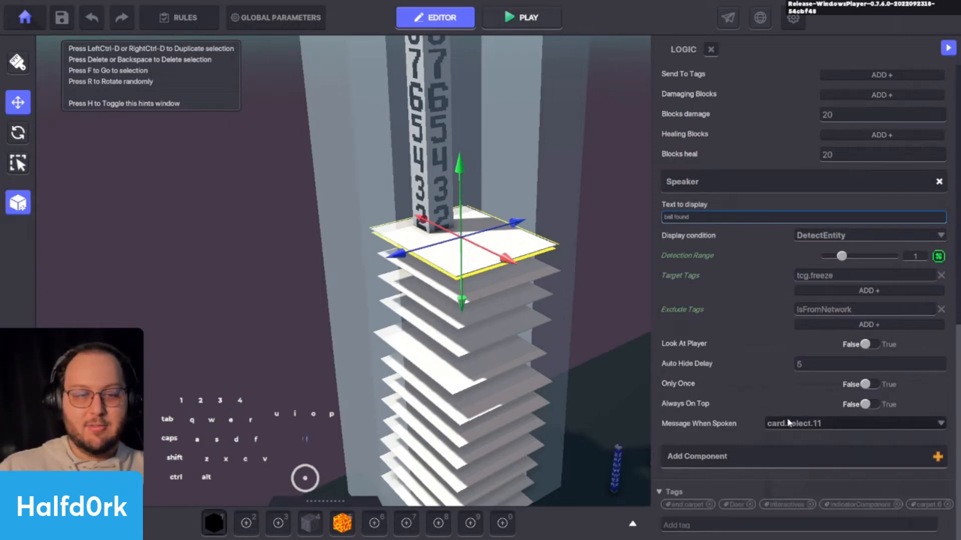
left_click(788, 423)
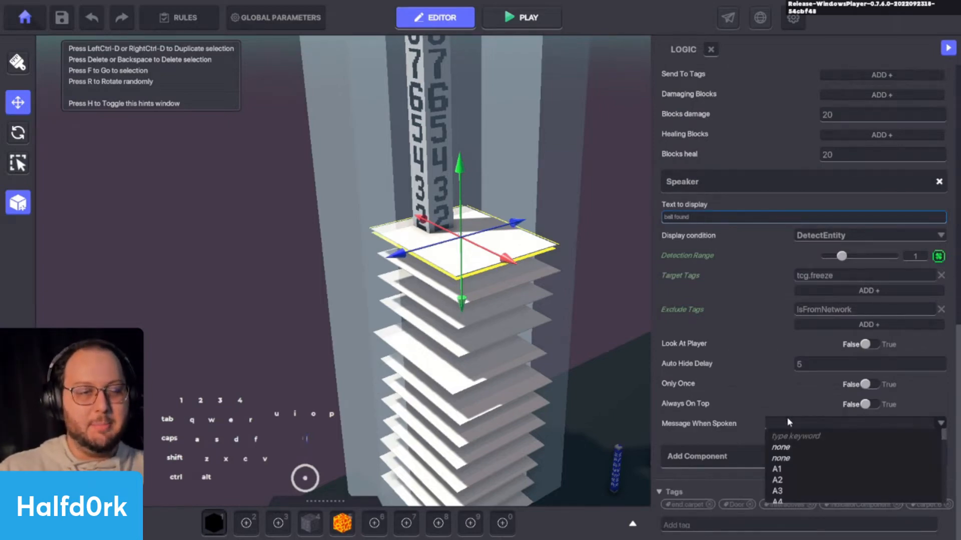
type(".11")
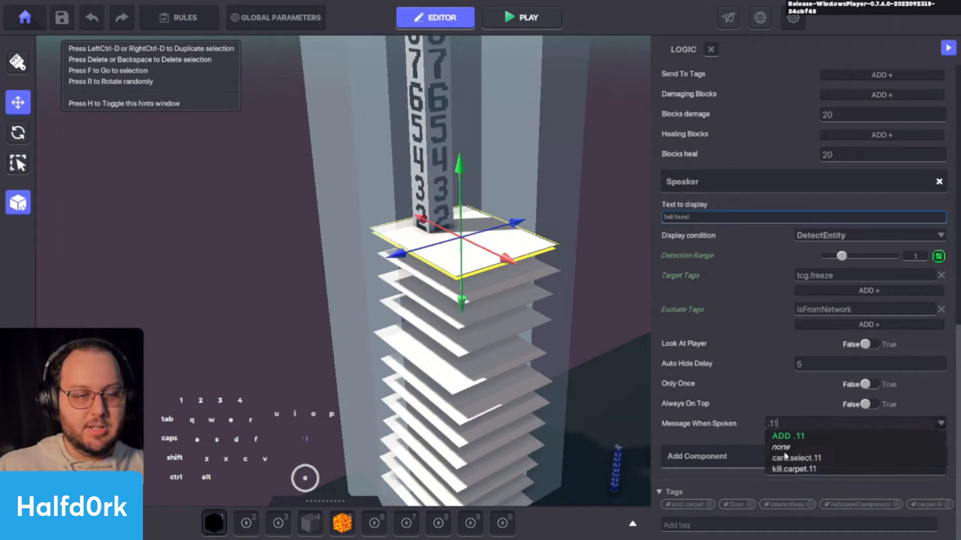
left_click(790, 460)
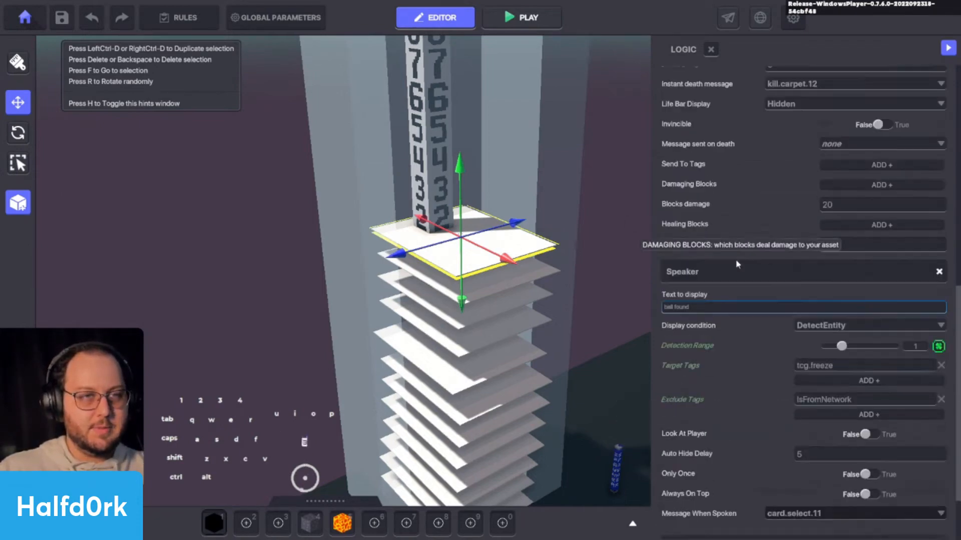
Set the top carpet's Speaker Message When Spoken to card.select.12.
left_click(797, 423)
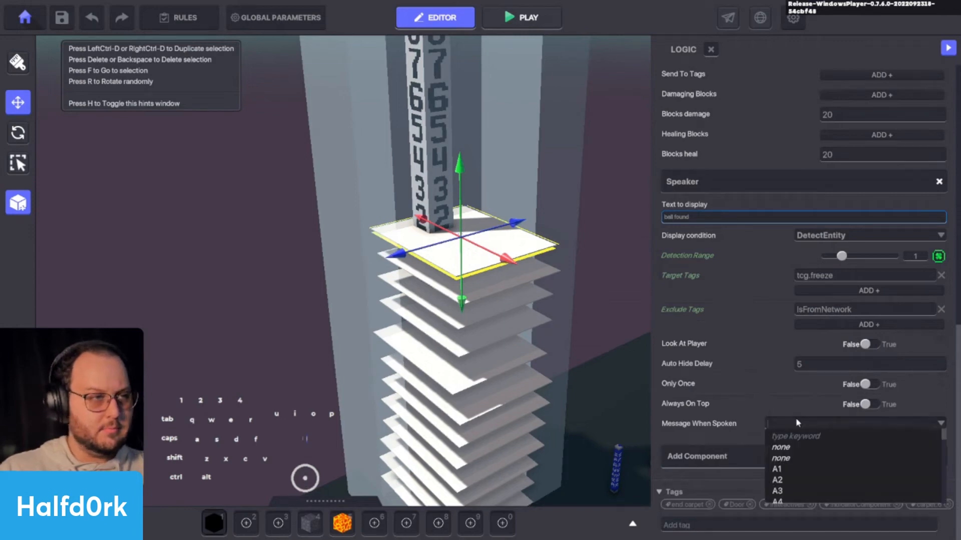
type(".12")
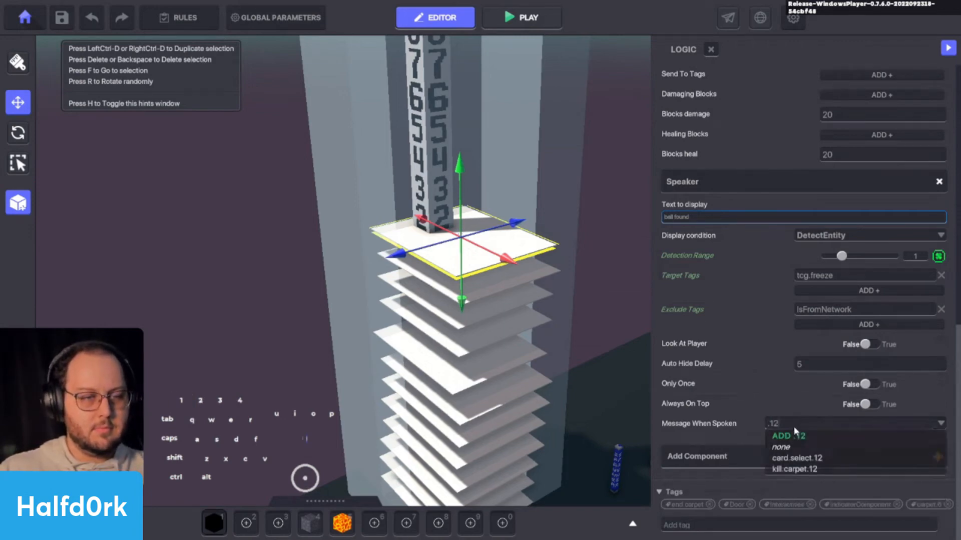
left_click(797, 458)
Duplicate the top carpet and raise the copy one level, to the base of the 3 on the number column.
key("alt")
key("a")
right_click_drag(287, 259, 275, 305)
key("space")
key("w")
key("alt")
key("ctrl+d")
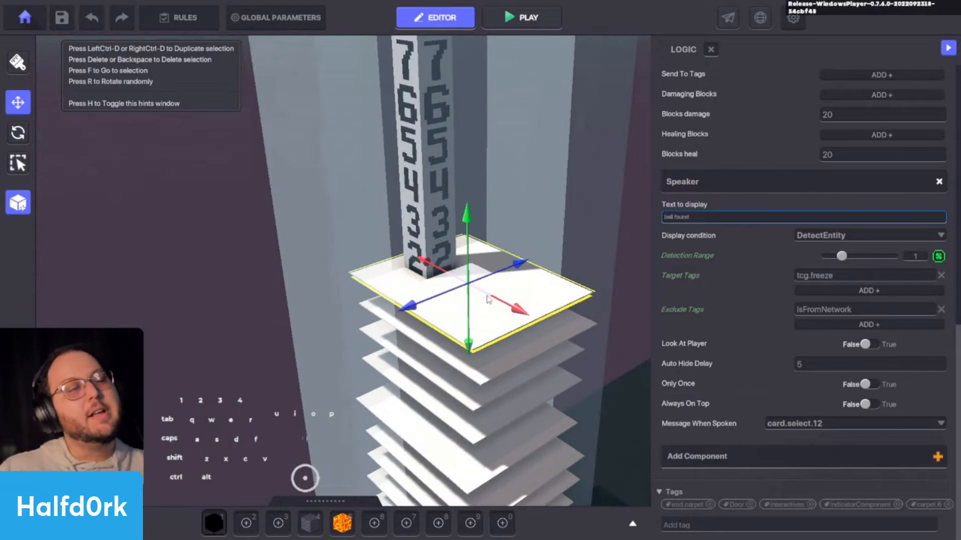
left_click_drag(463, 317, 466, 294, "shift")
left_click_drag(462, 250, 437, 247, "shift")
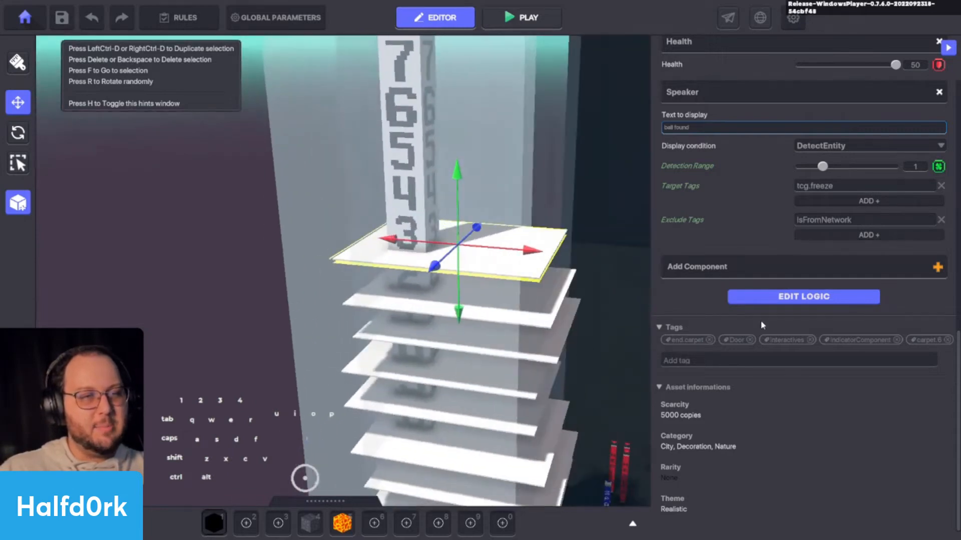
Set the new top carpet's Instant death message to kill.carpet.13 in its Health component.
left_click(774, 297)
scroll(765, 310, "down", 6)
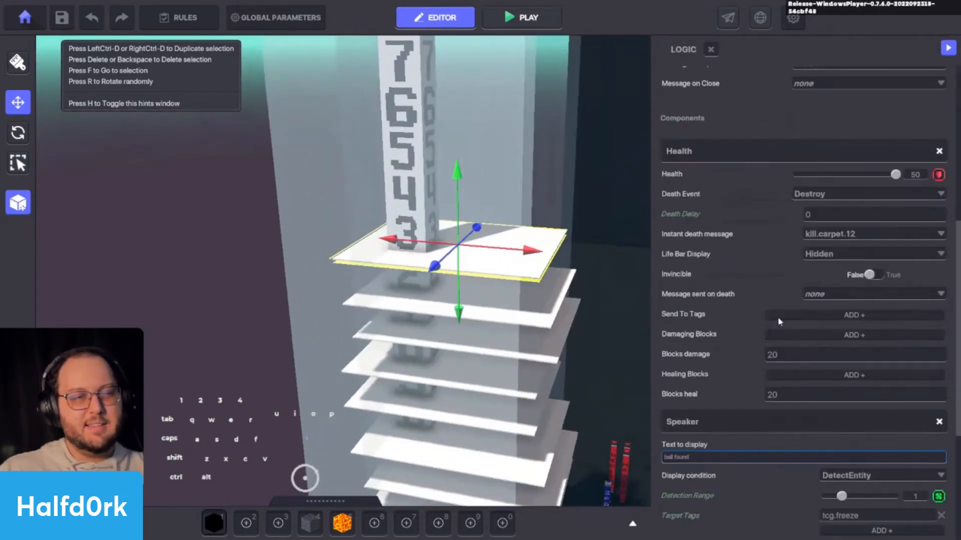
left_click(849, 234)
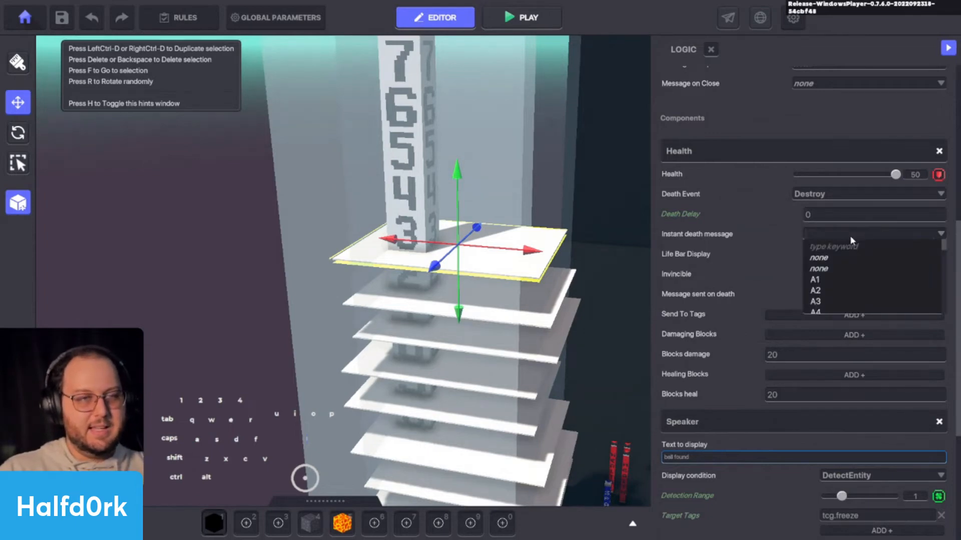
type(".13")
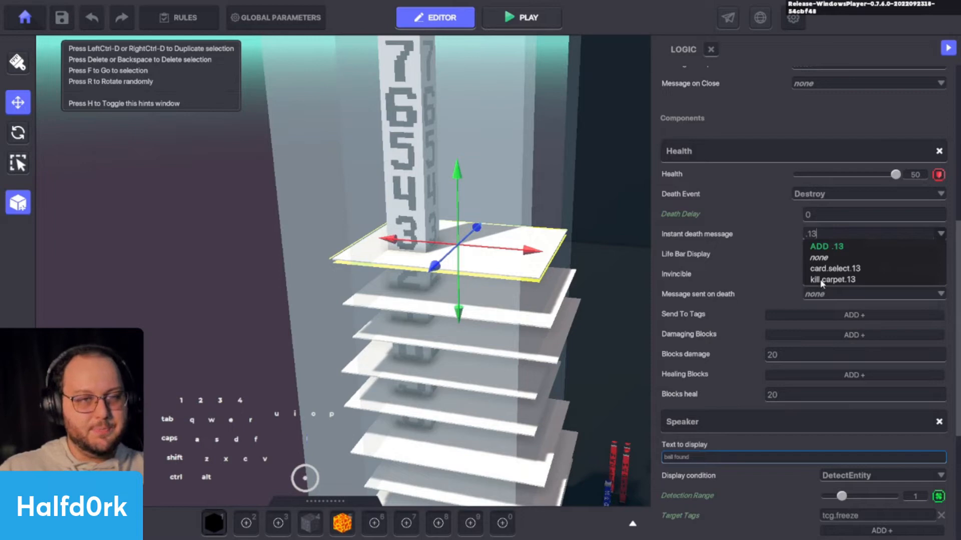
left_click(822, 280)
Set the top carpet's Speaker Message When Spoken to card.select.13.
scroll(782, 282, "down", 4)
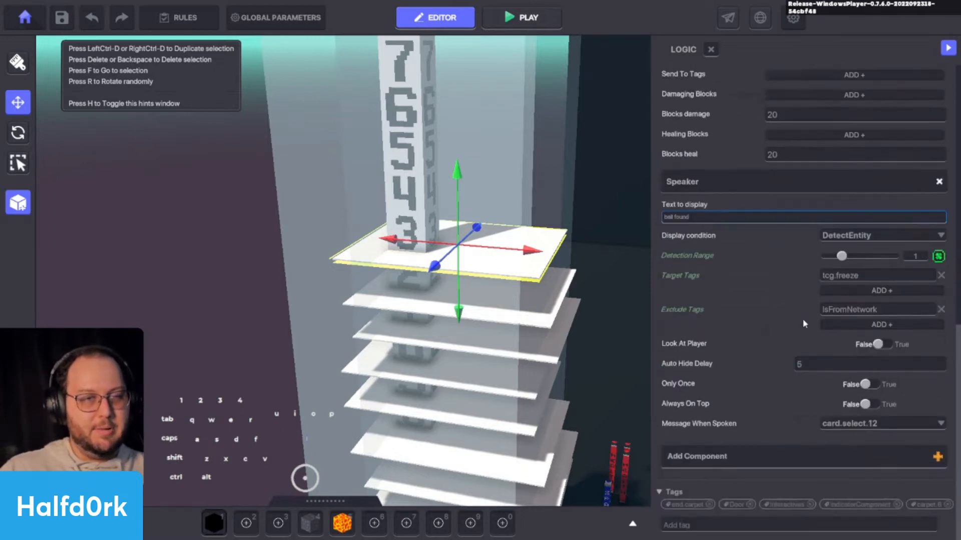
left_click(856, 423)
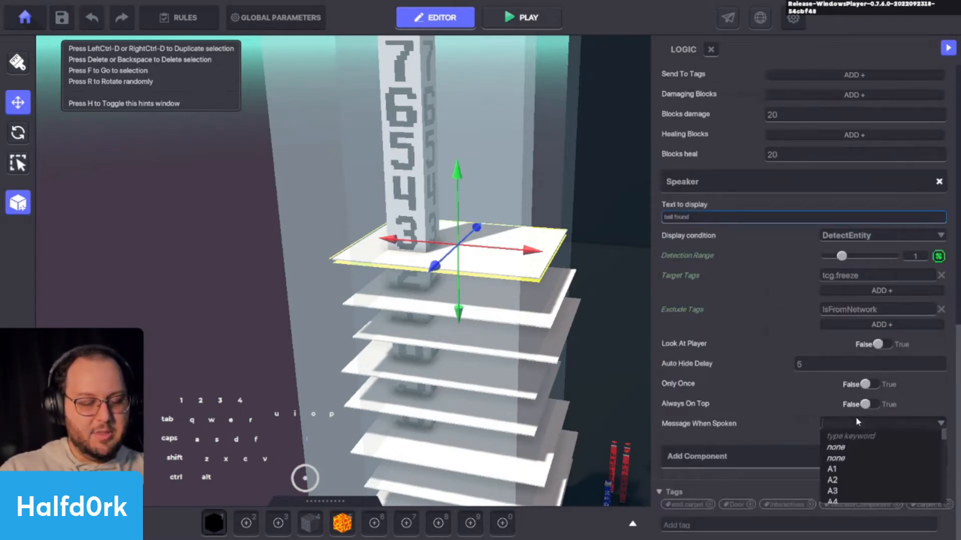
type("select")
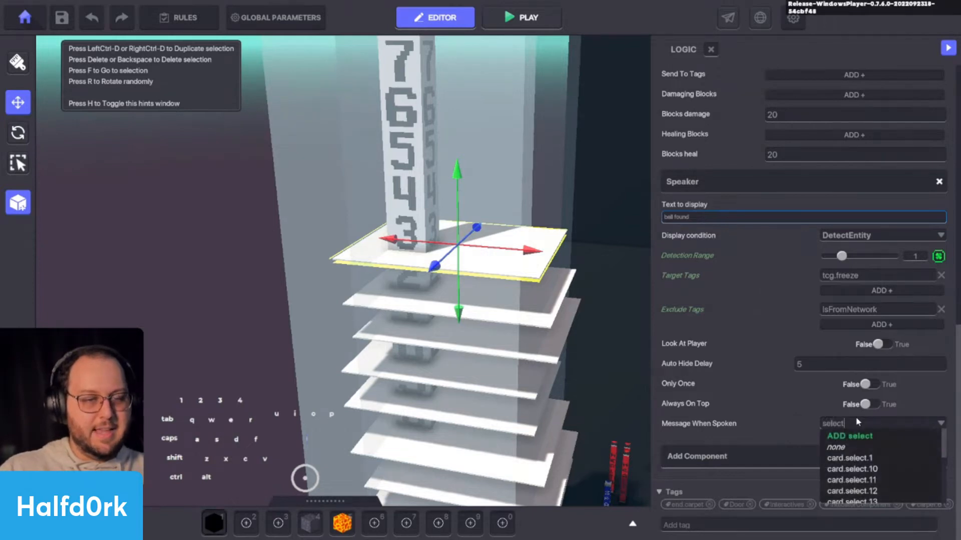
scroll(873, 467, "down", 4)
scroll(873, 466, "up", 4)
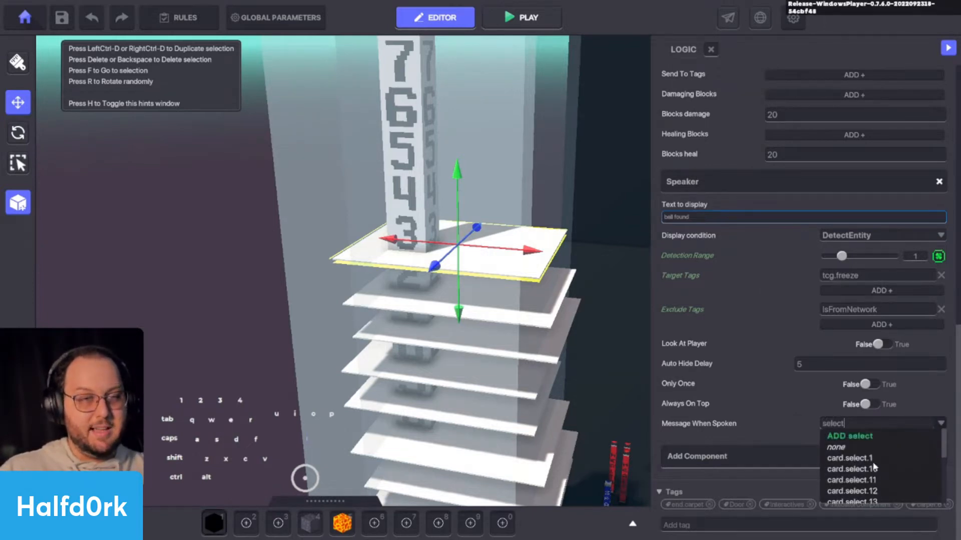
scroll(875, 467, "down", 3)
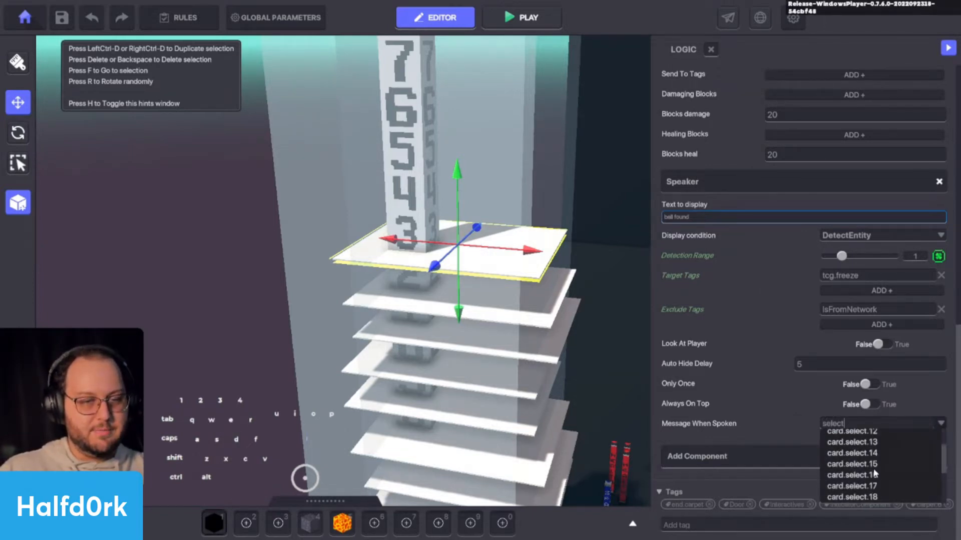
left_click(874, 446)
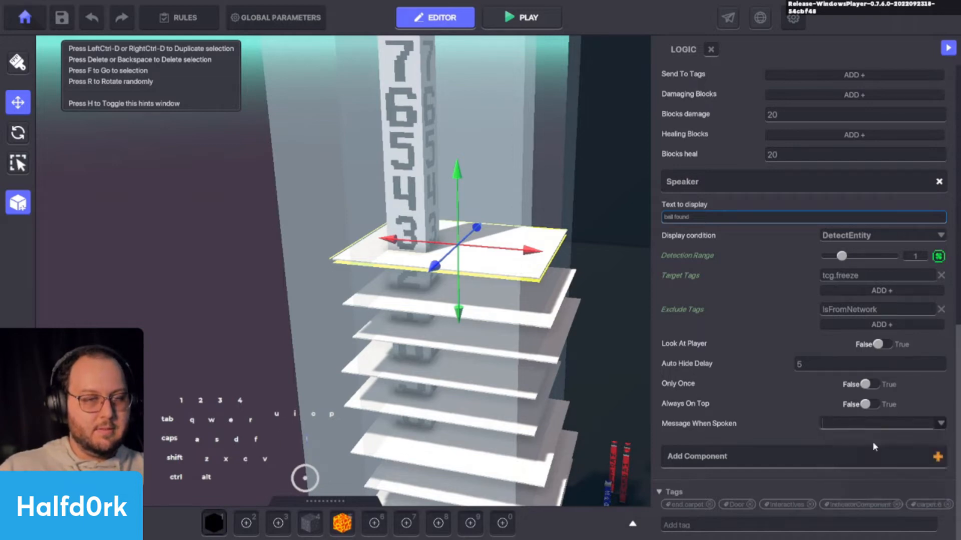
Duplicate the top carpet and raise the copy one level, to the base of the 4 on the number column, adjusting its horizontal position.
left_click_drag(513, 237, 460, 189, "alt")
key("ctrl+d")
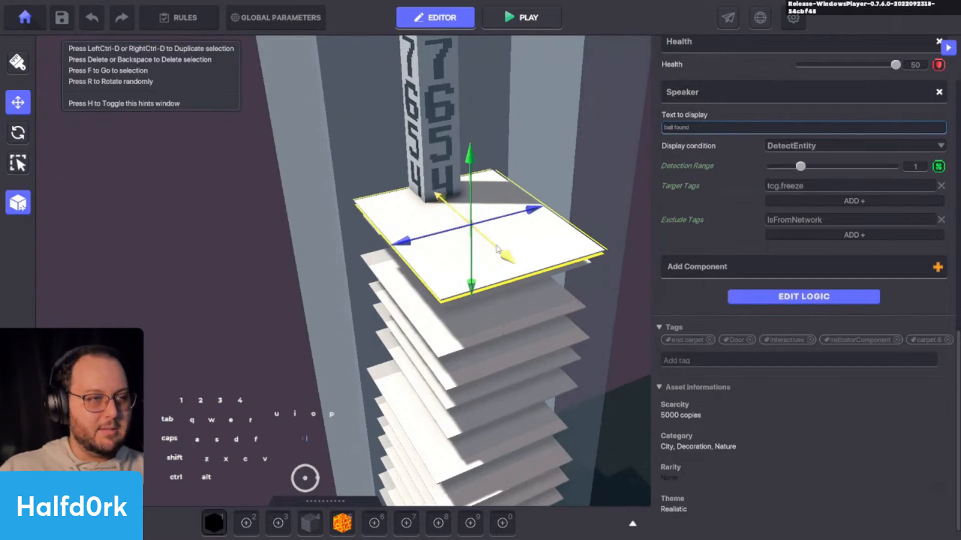
left_click_drag(502, 252, 585, 196)
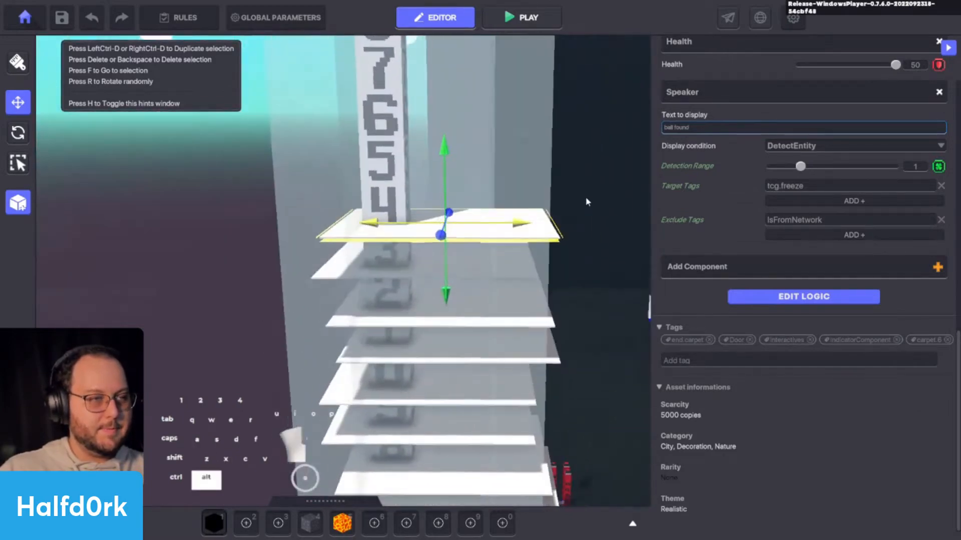
Set the new top carpet's Instant death message to kill.carpet.14 in its Health component.
left_click(747, 308)
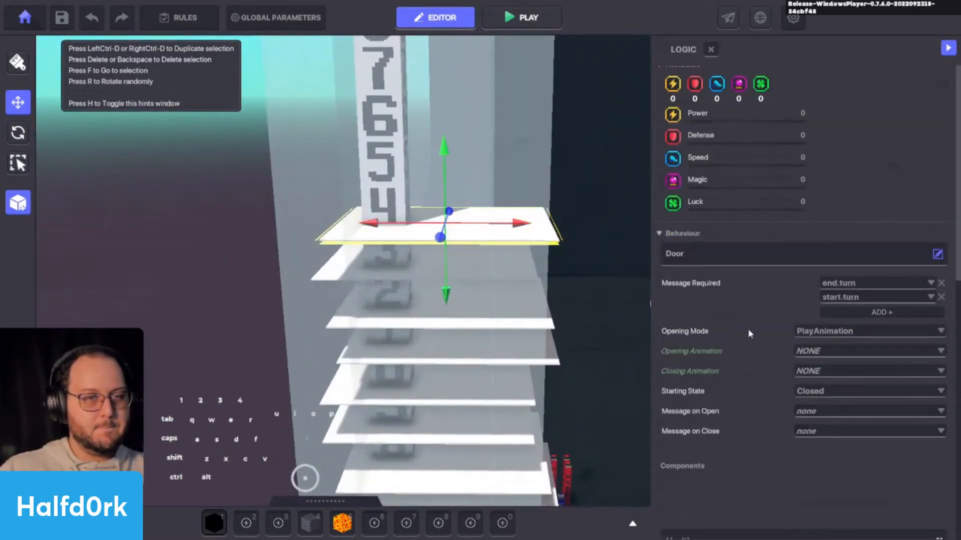
scroll(747, 330, "down", 5)
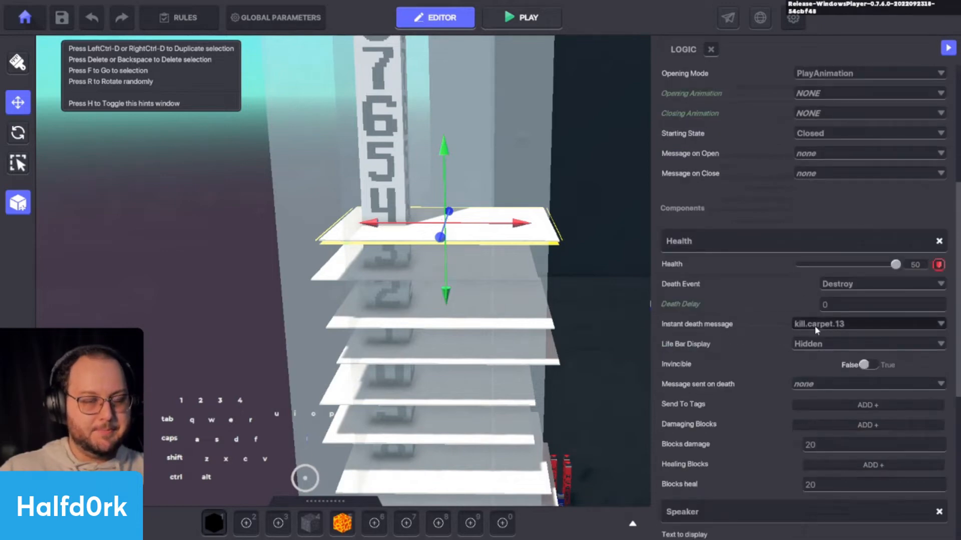
left_click(816, 327)
type("et.14")
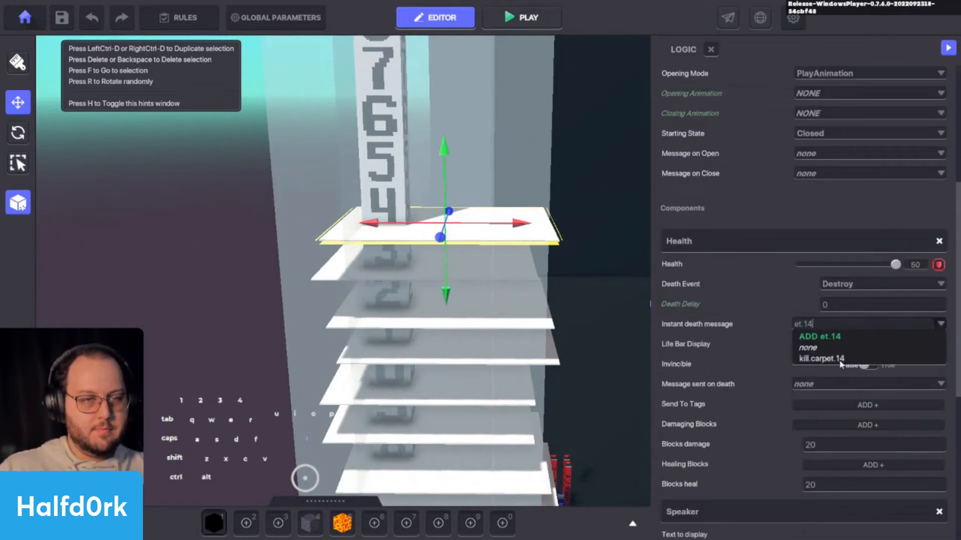
left_click(841, 360)
Set the Speaker Message When Spoken to card.select.14 for the carpet at the base of the 4.
scroll(819, 374, "down", 3)
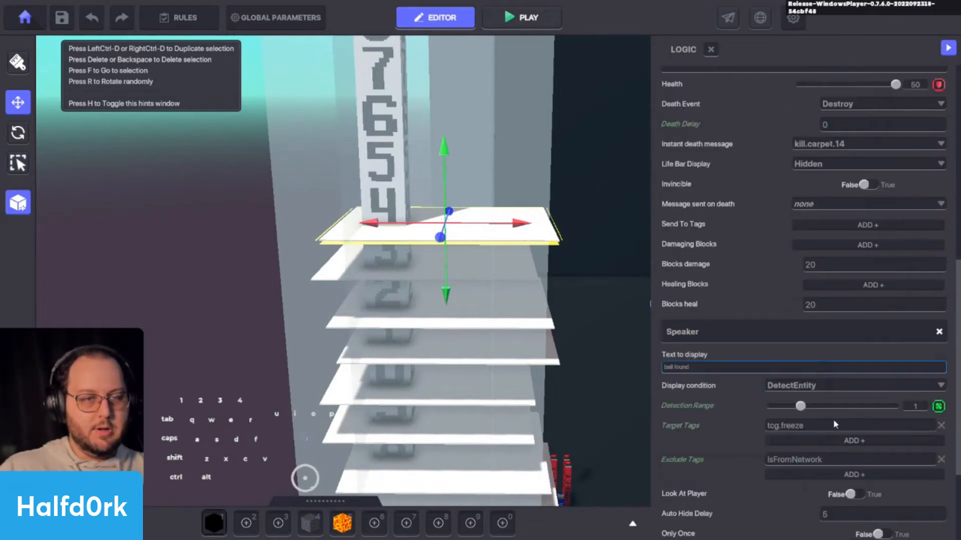
scroll(835, 424, "down", 2)
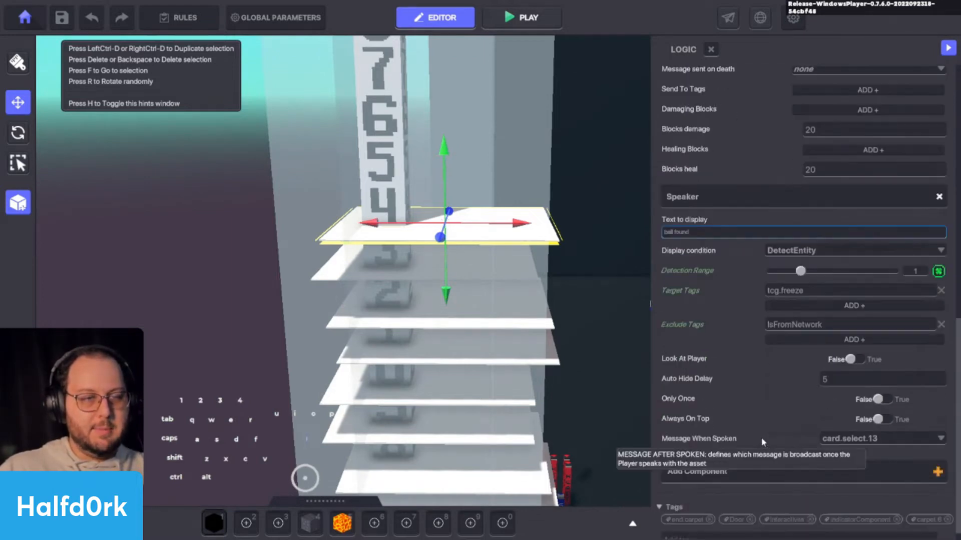
left_click(871, 441)
type("ct.14")
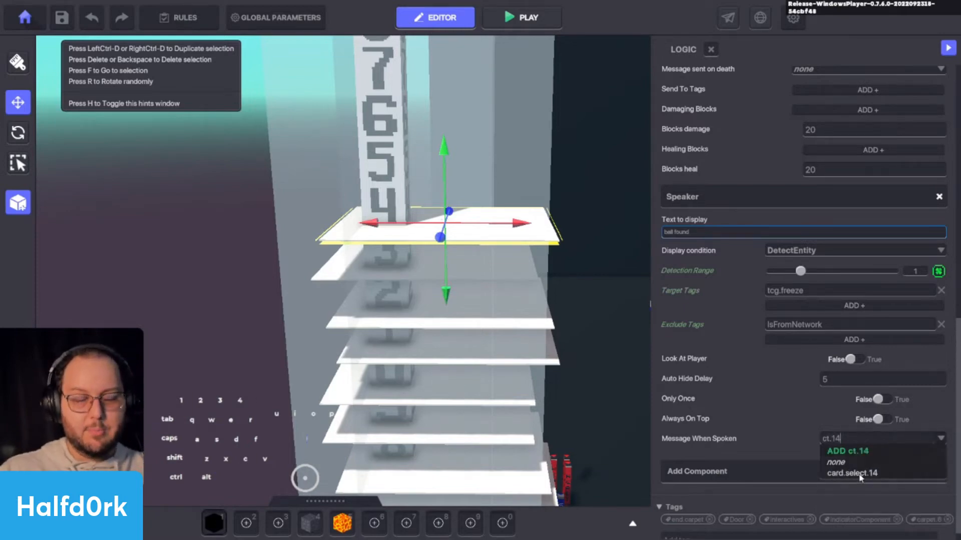
left_click(859, 475)
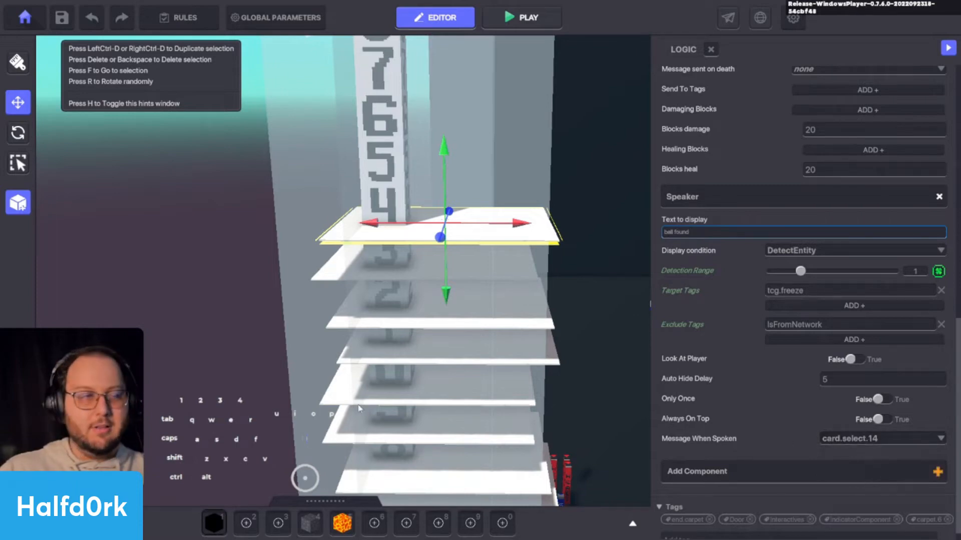
Select the top carpet, duplicate it and raise the copy one level, to the base of the 5 on the number column.
left_click(488, 246, "alt")
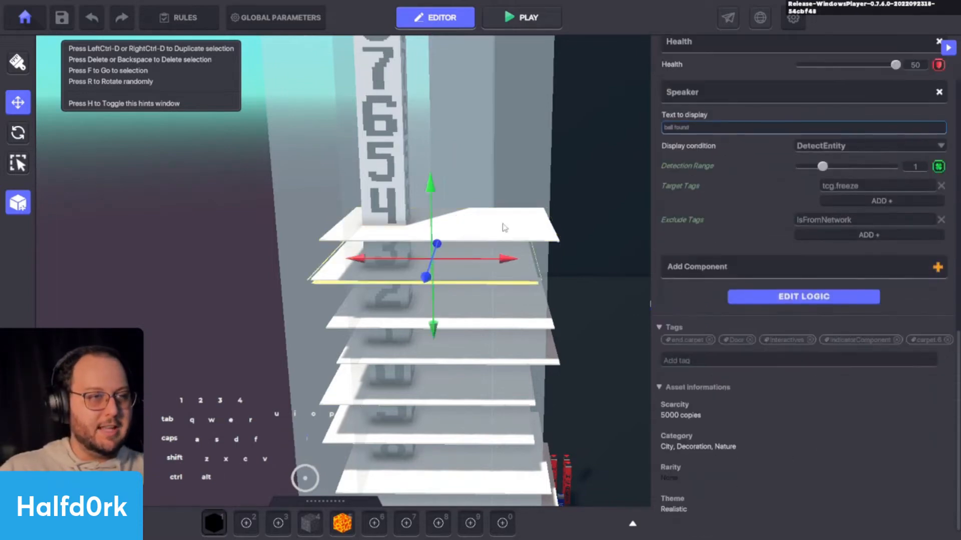
left_click(502, 223)
left_click_drag(478, 219, 365, 245, "alt")
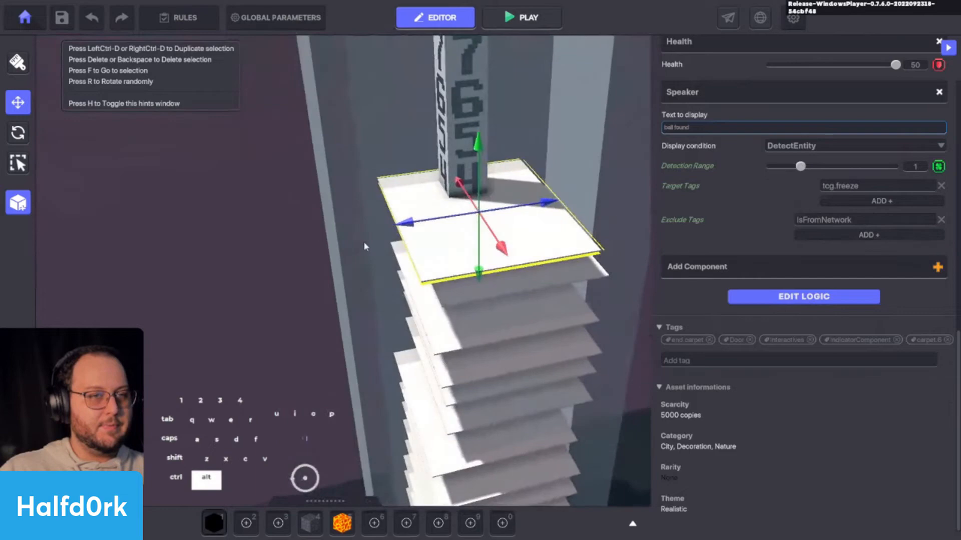
left_click(776, 301)
scroll(777, 366, "down", 10)
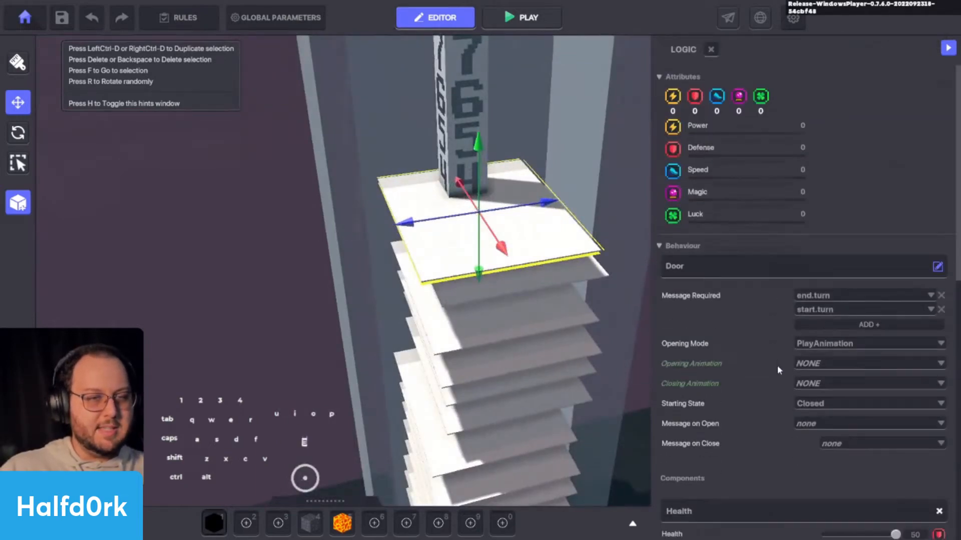
scroll(810, 410, "down", 3)
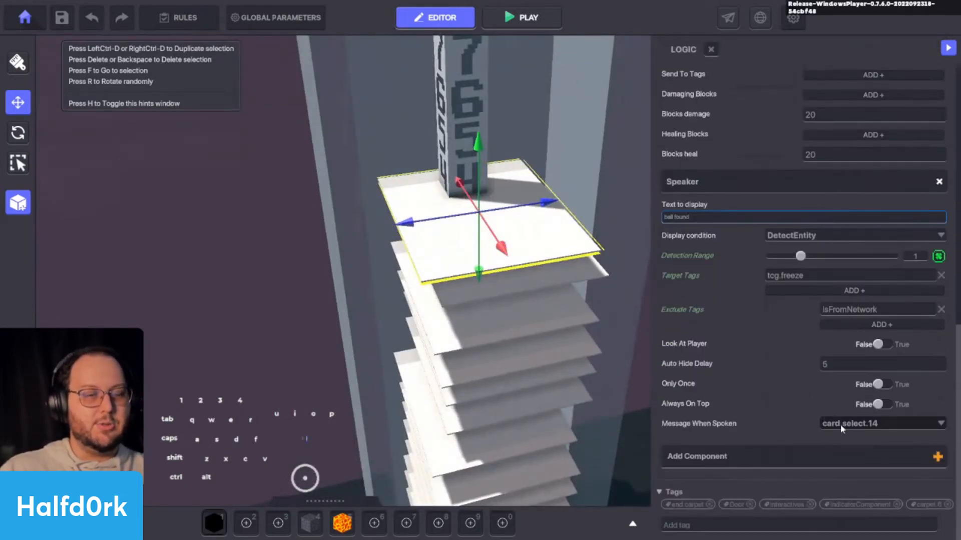
scroll(839, 424, "up", 5)
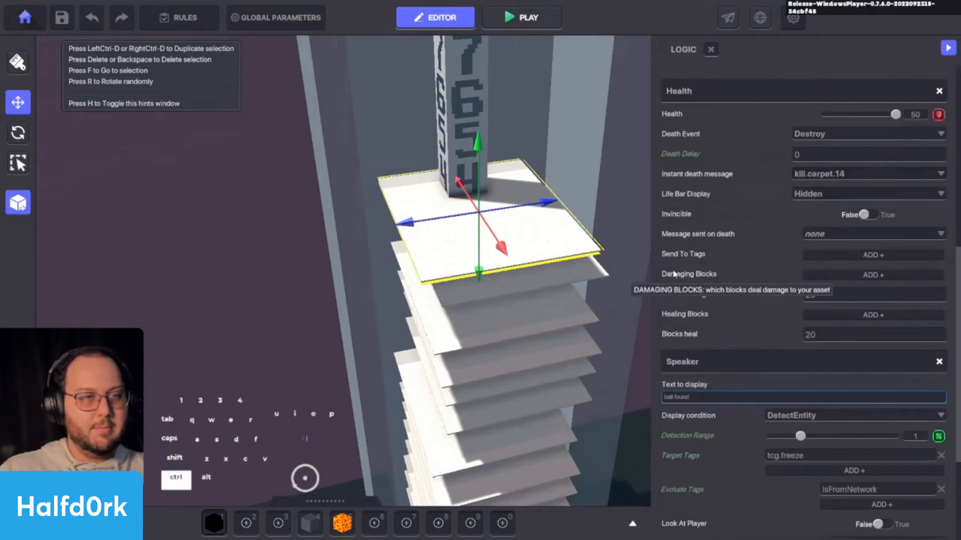
left_click(496, 239, "shift")
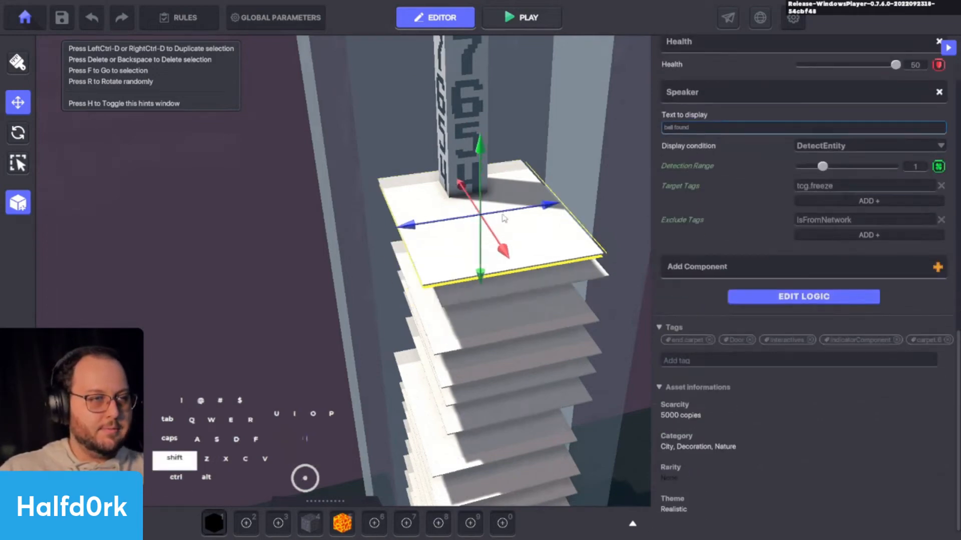
left_click_drag(500, 233, 518, 152, "shift")
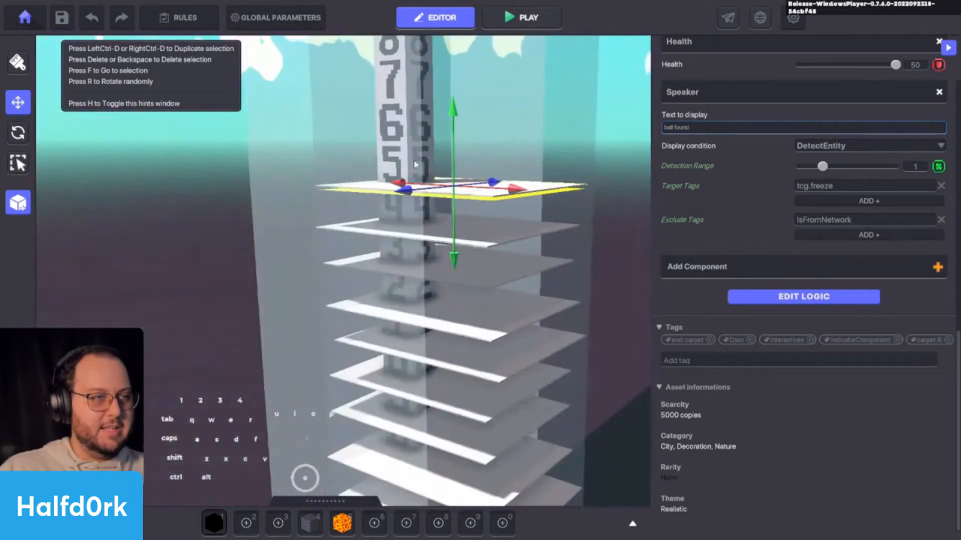
Try shifting the whole stack of carpets horizontally inside the tower, then undo the moves.
key("space")
key("shift+s")
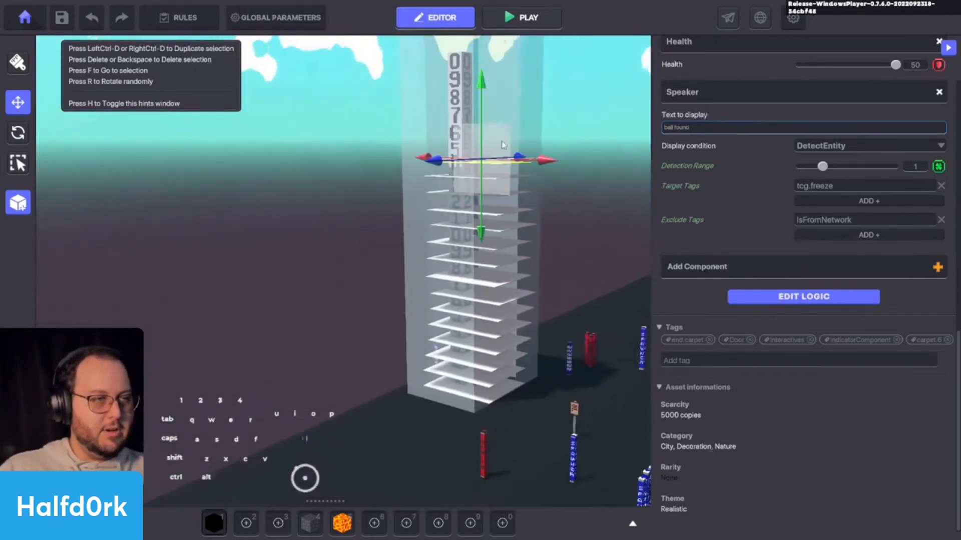
left_click_drag(549, 117, 485, 387)
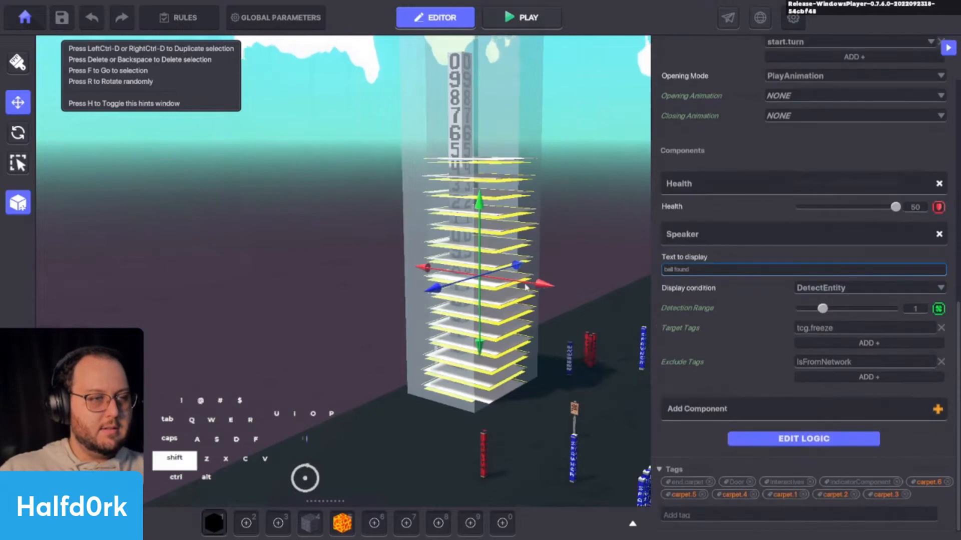
left_click_drag(464, 281, 456, 288, "shift")
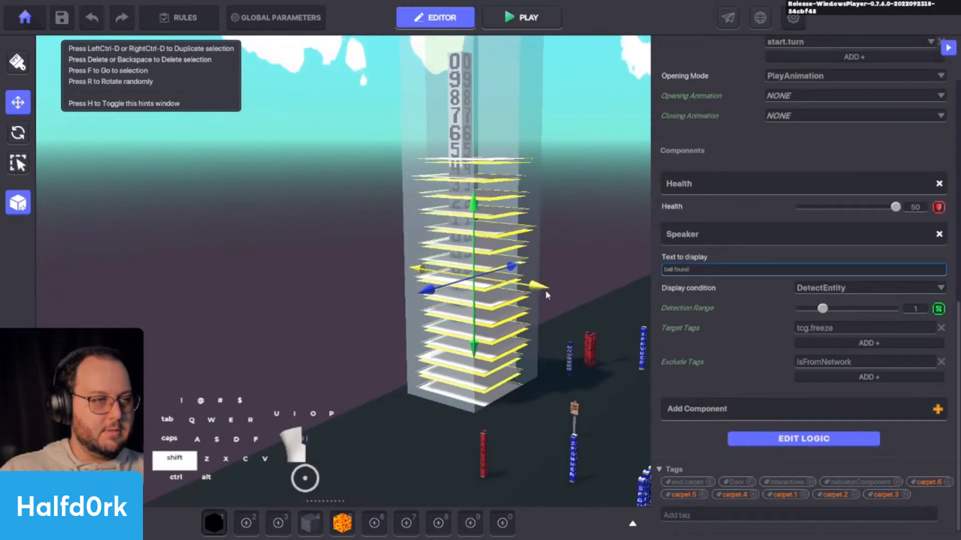
mouse_move(545, 289)
left_mouse_down("alt")
mouse_move(407, 269)
mouse_move(569, 280)
mouse_move(517, 281)
mouse_move(533, 281)
left_mouse_up("alt")
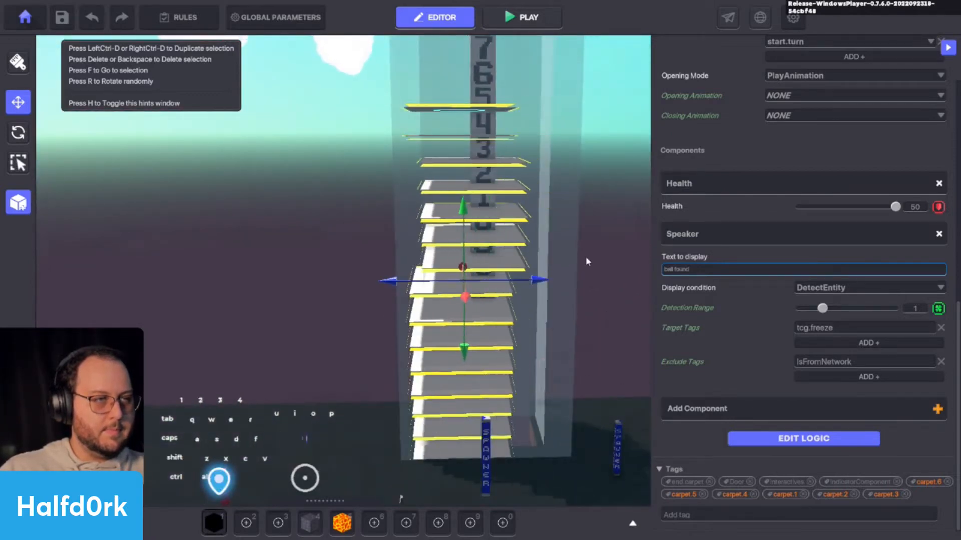
left_click(583, 316)
key("ctrl+z")
key("ctrl+z")
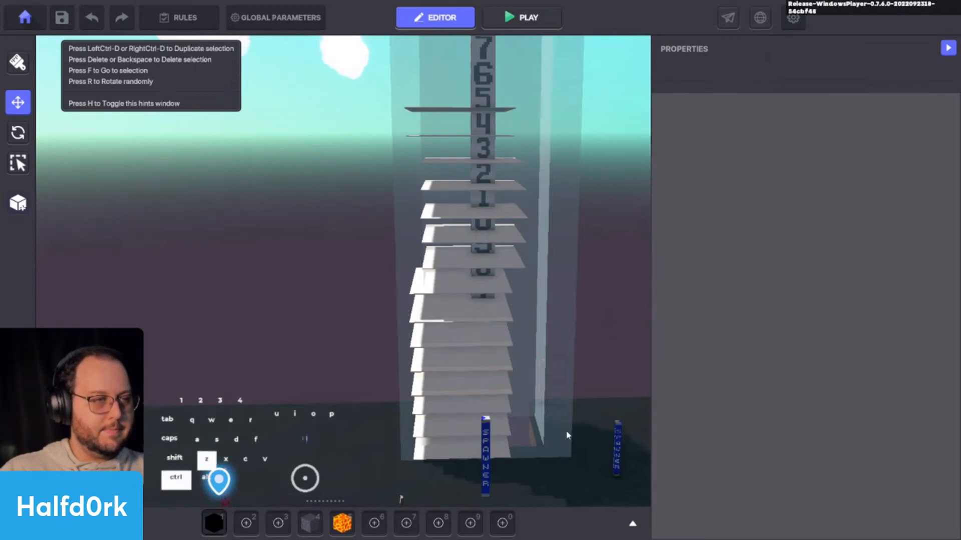
left_click(556, 268)
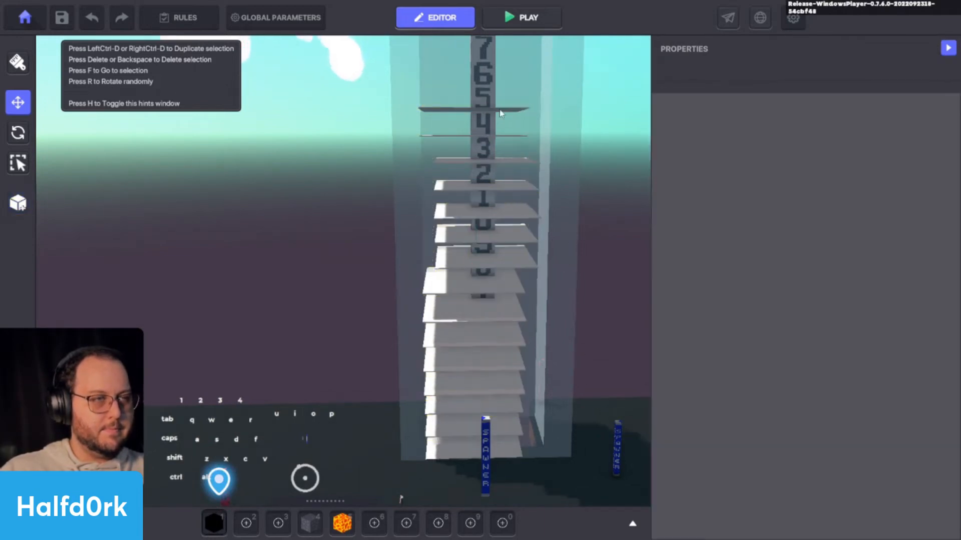
Set the Instant death message to kill.carpet.15 for the top carpet at the base of the 5.
left_click(498, 113)
key("f")
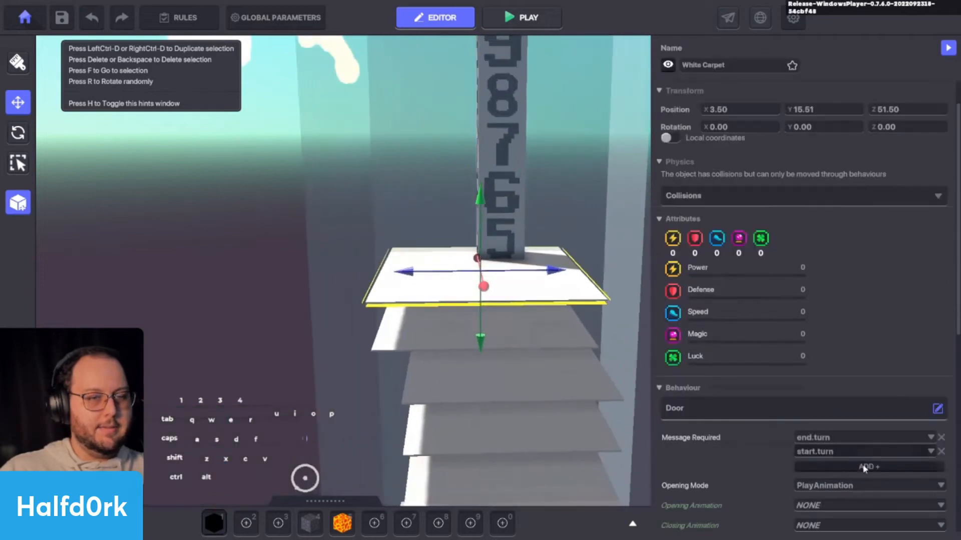
scroll(811, 470, "down", 5)
left_click(811, 473)
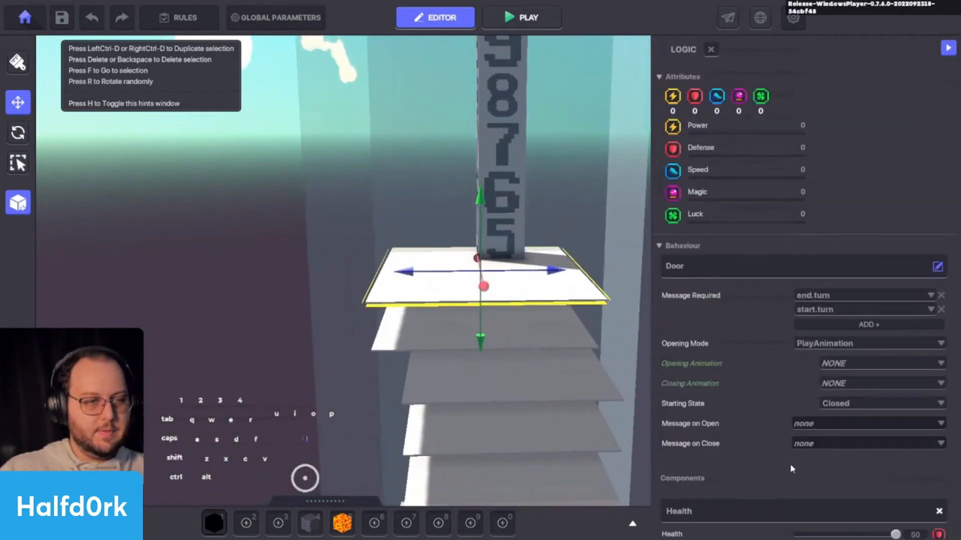
scroll(736, 451, "down", 5)
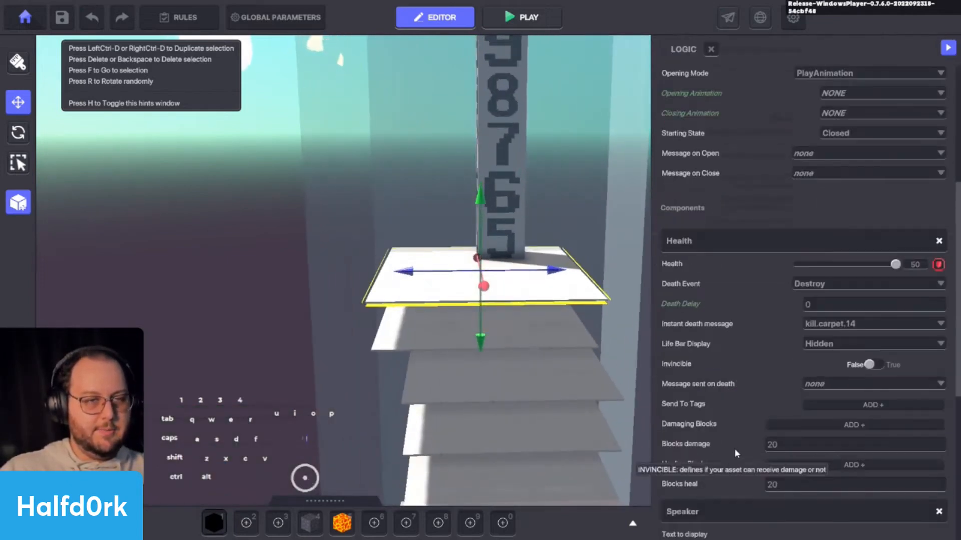
left_click(837, 325)
type("e")
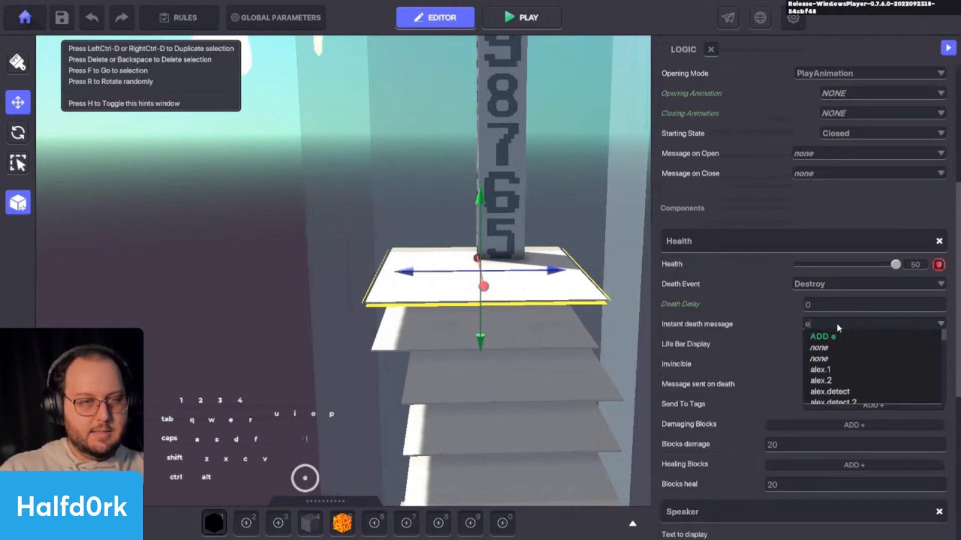
type("t.")
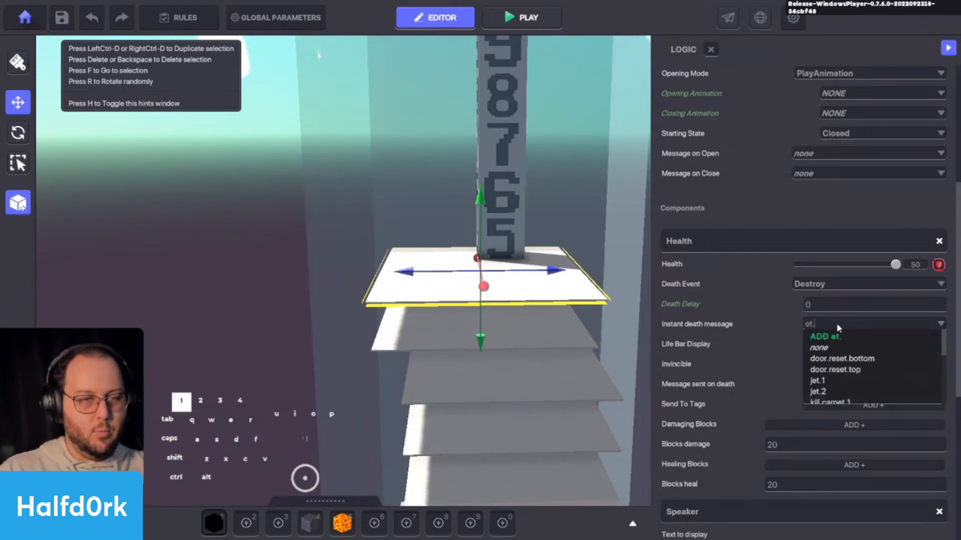
type("15")
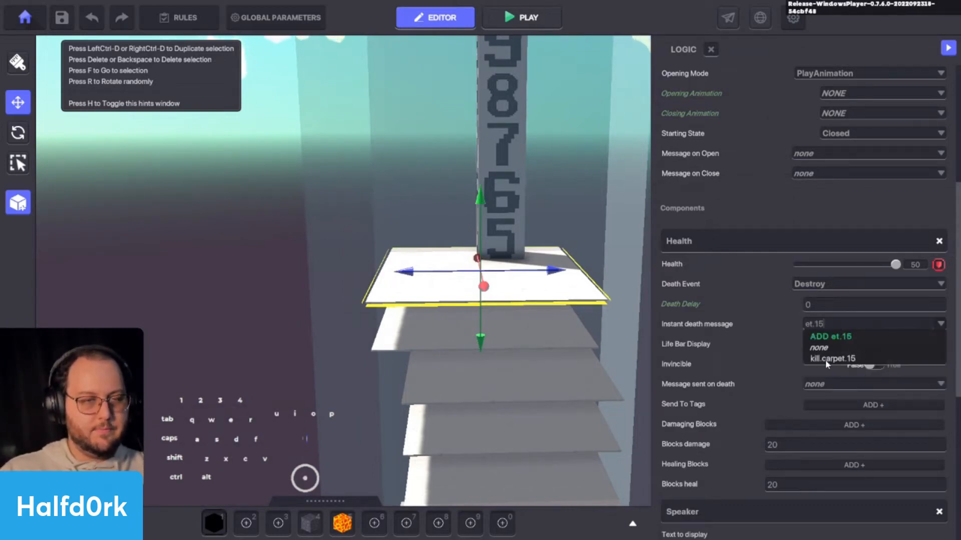
left_click(824, 359)
scroll(772, 363, "down", 8)
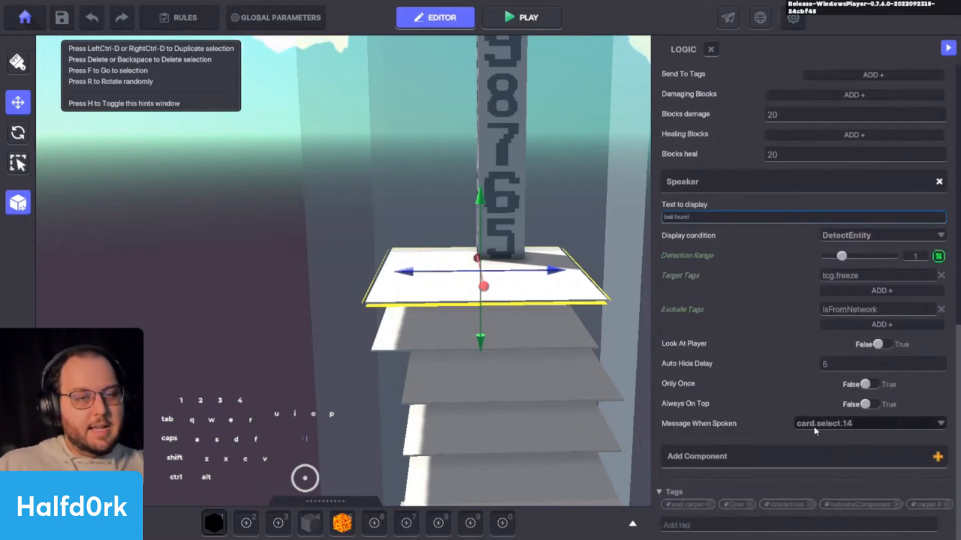
Set the Speaker Message When Spoken to card.select.15 for the top carpet at the base of the 5.
left_click(813, 426)
type("c")
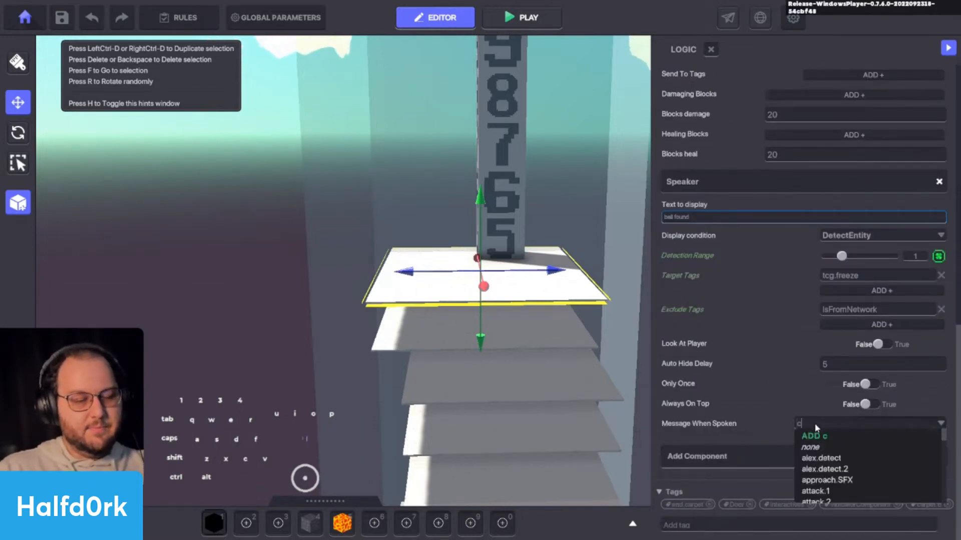
type("t.15")
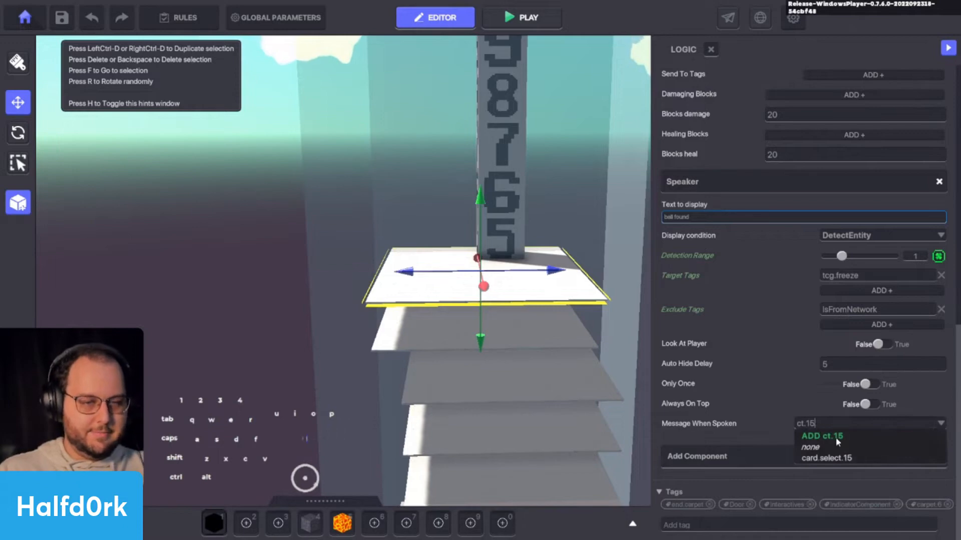
left_click(826, 459)
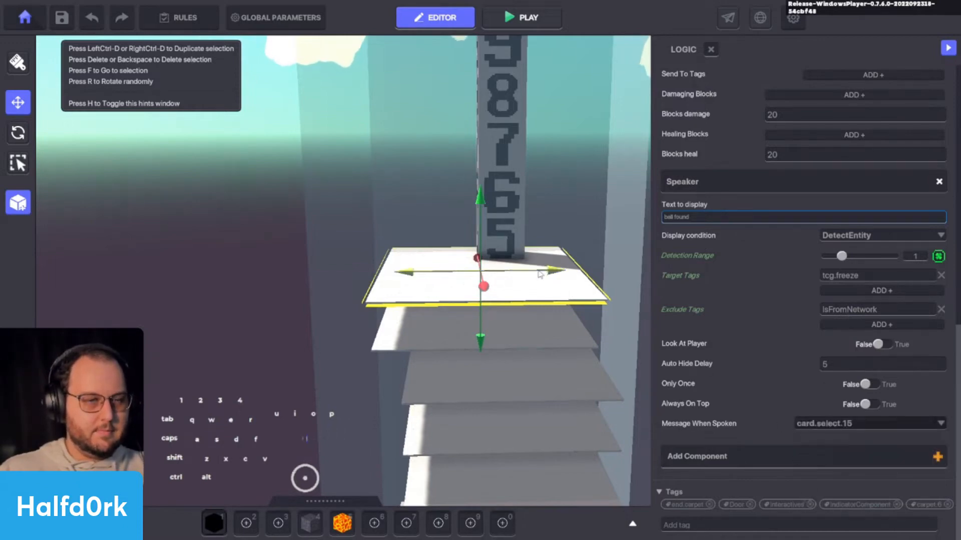
Duplicate the top carpet, raise the copy to the base of the 6 and line up the uppermost carpets with the stack.
left_click_drag(541, 272, 565, 274, "shift")
left_click(559, 331)
left_click(561, 316)
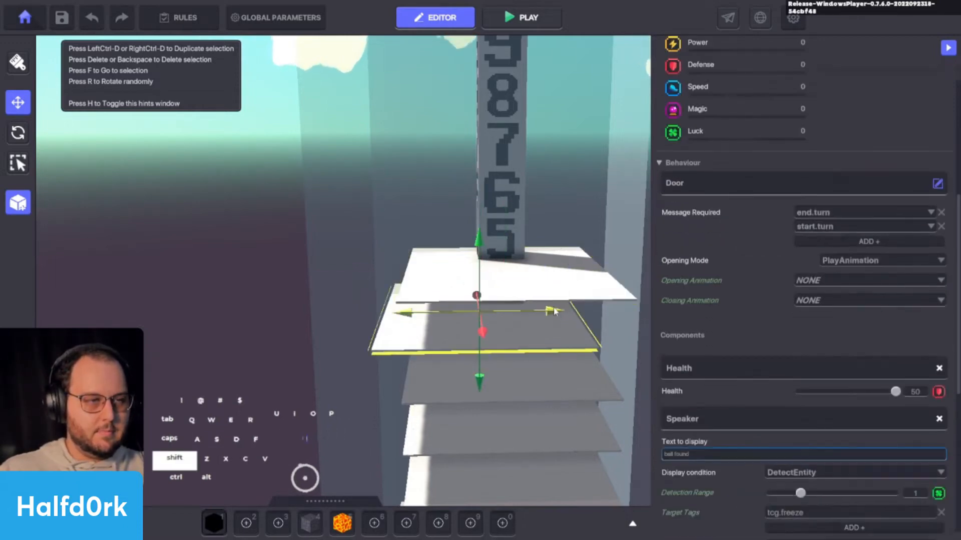
key("d")
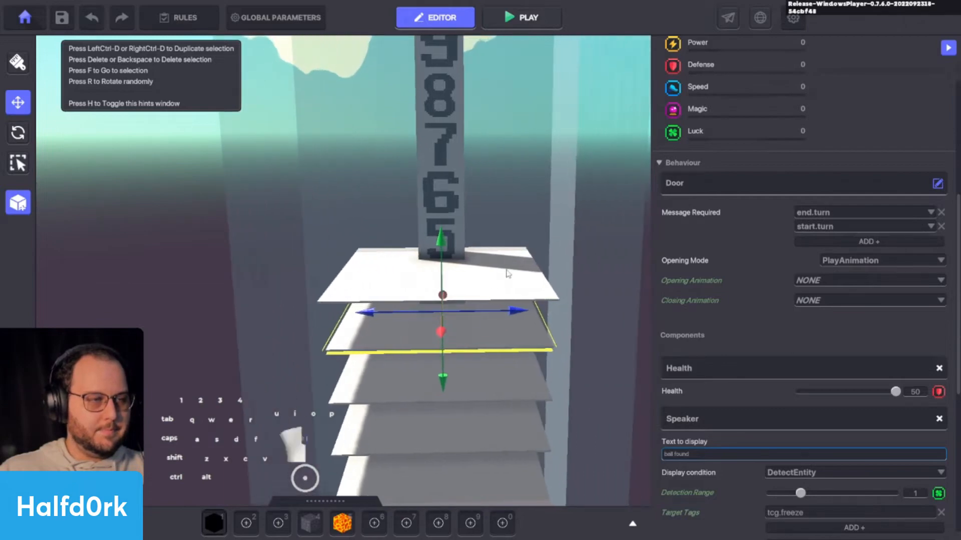
left_click_drag(441, 239, 589, 307)
left_click(589, 304, "shift")
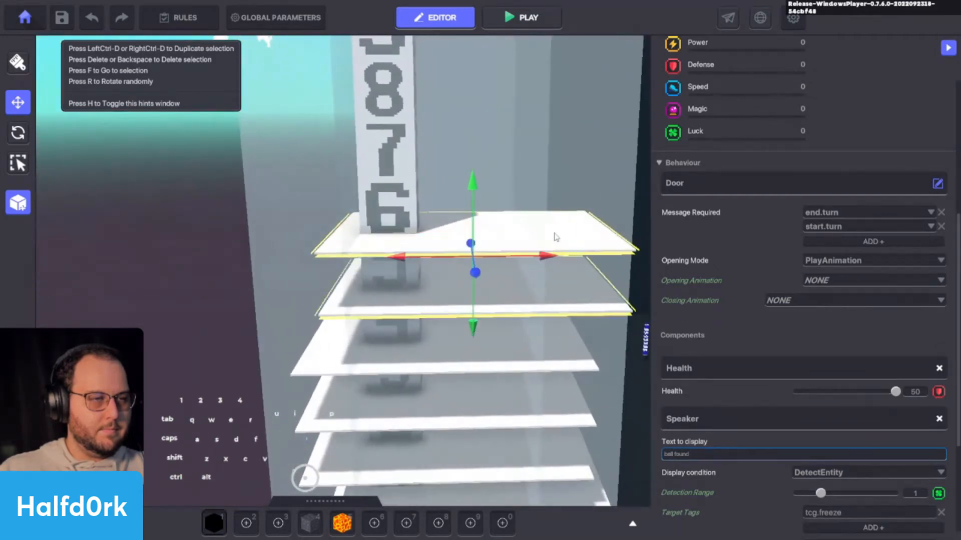
left_click_drag(545, 257, 466, 253, "shift")
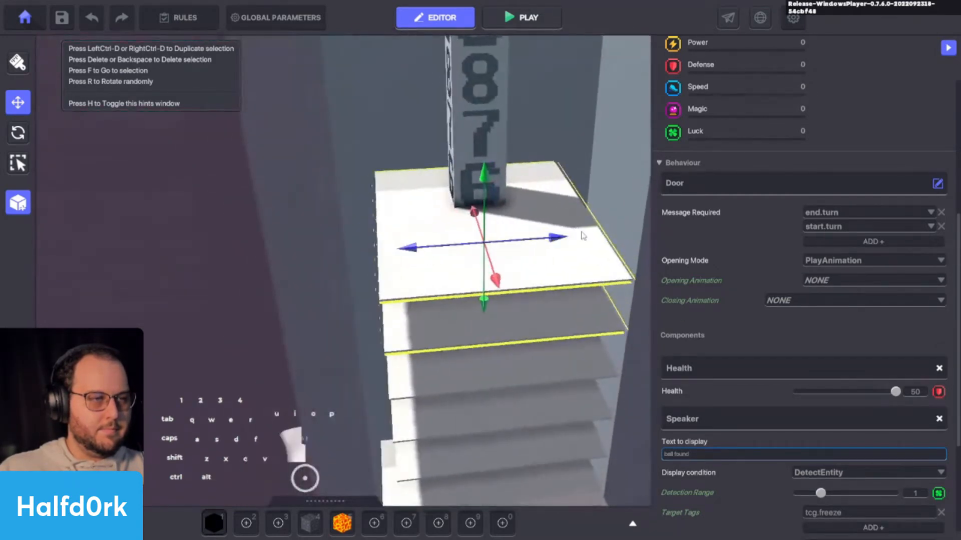
Set the Instant death message to kill.carpet.16 for the top carpet at the base of the 6.
scroll(792, 374, "down", 5)
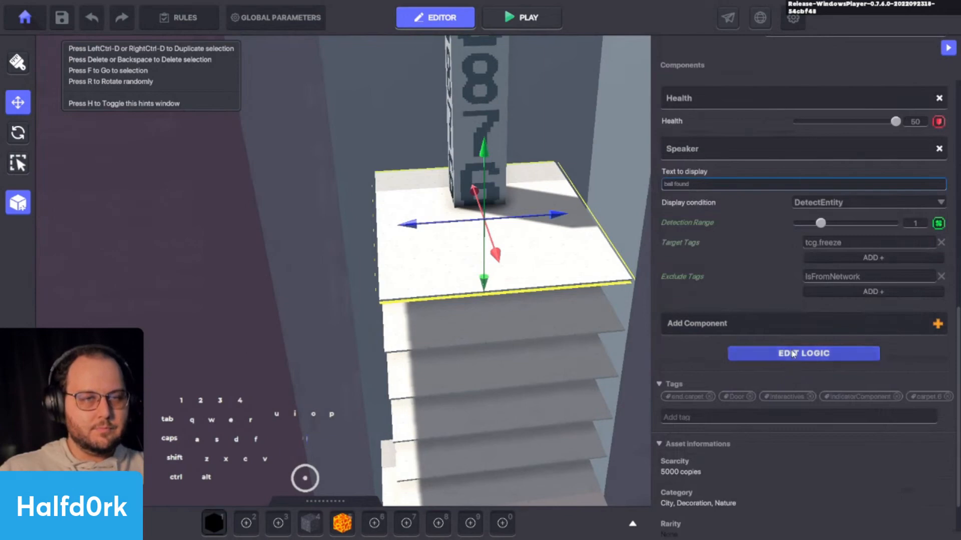
left_click(787, 354)
scroll(785, 362, "down", 1)
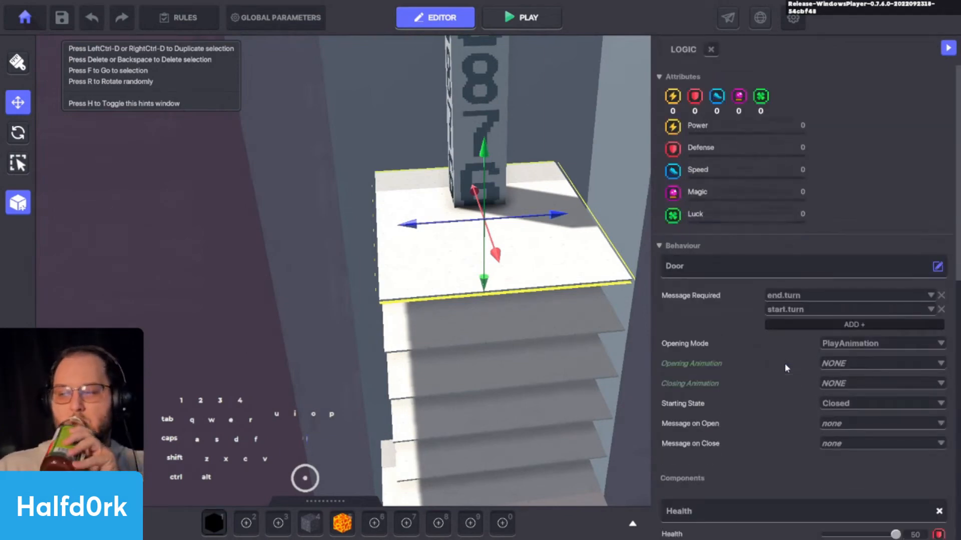
scroll(831, 320, "down", 6)
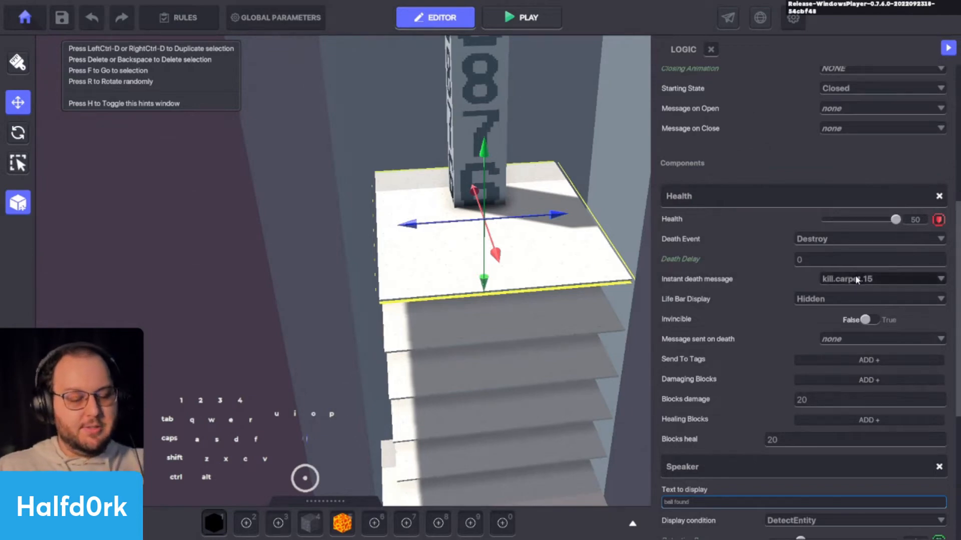
left_click(856, 276)
type("et.16")
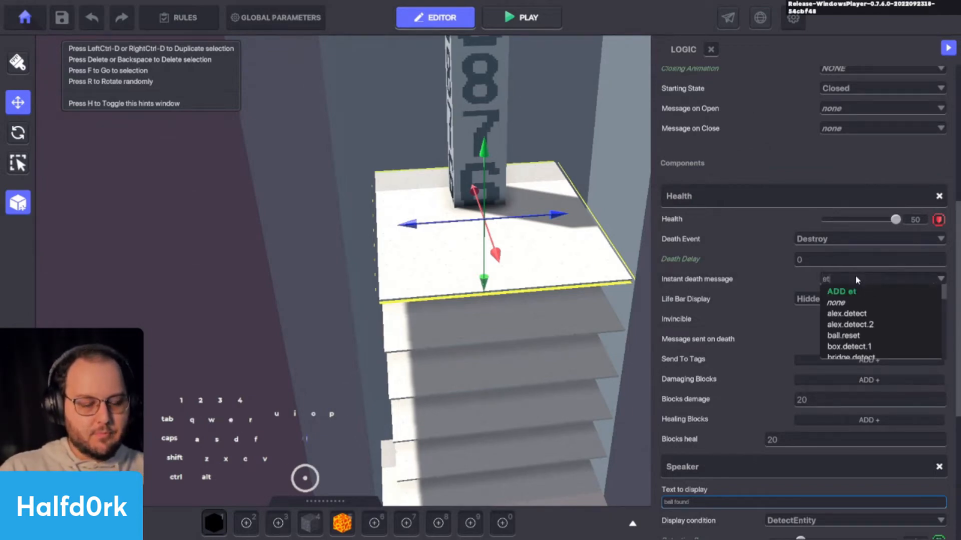
key("Return")
left_click(855, 316)
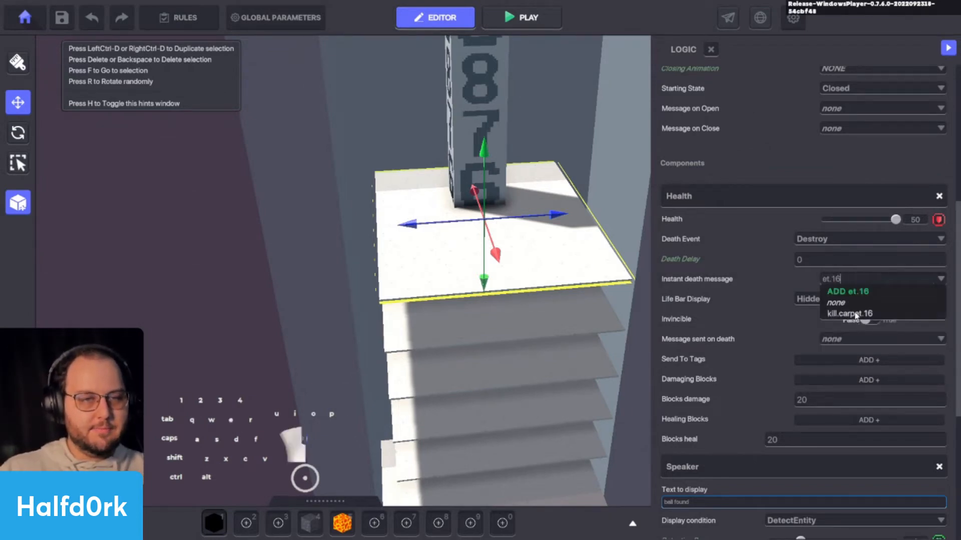
Set the Speaker Message When Spoken to card.select.16 for the top carpet at the base of the 6.
scroll(775, 335, "down", 5)
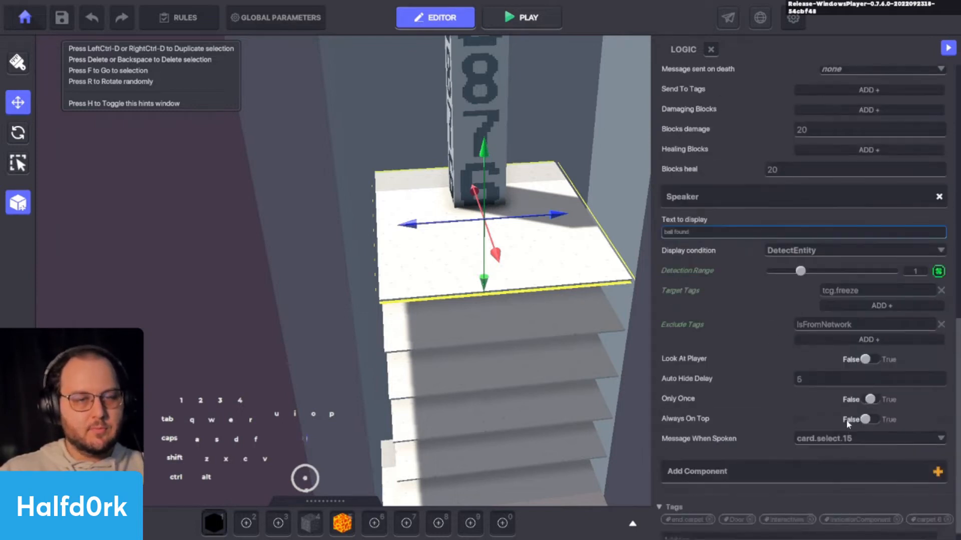
left_click(845, 434)
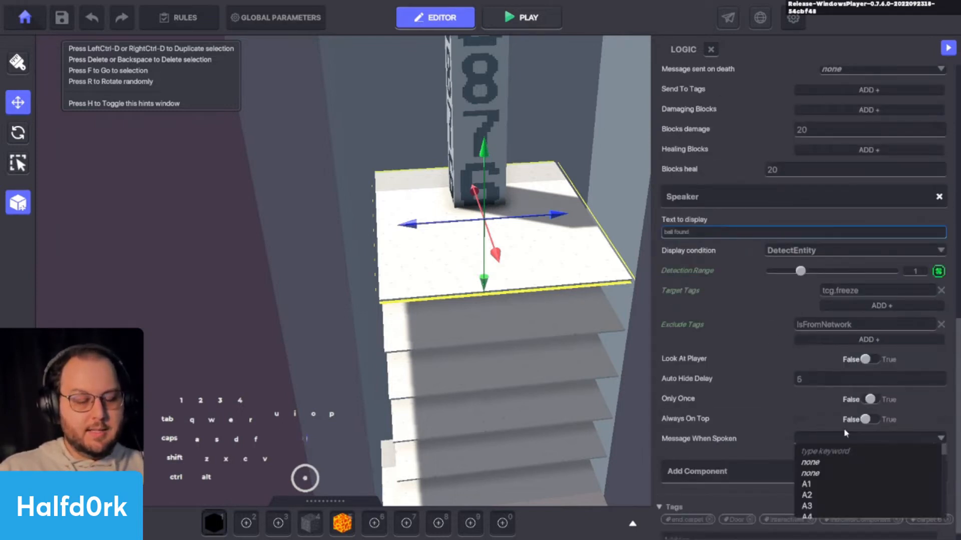
type("ct.16")
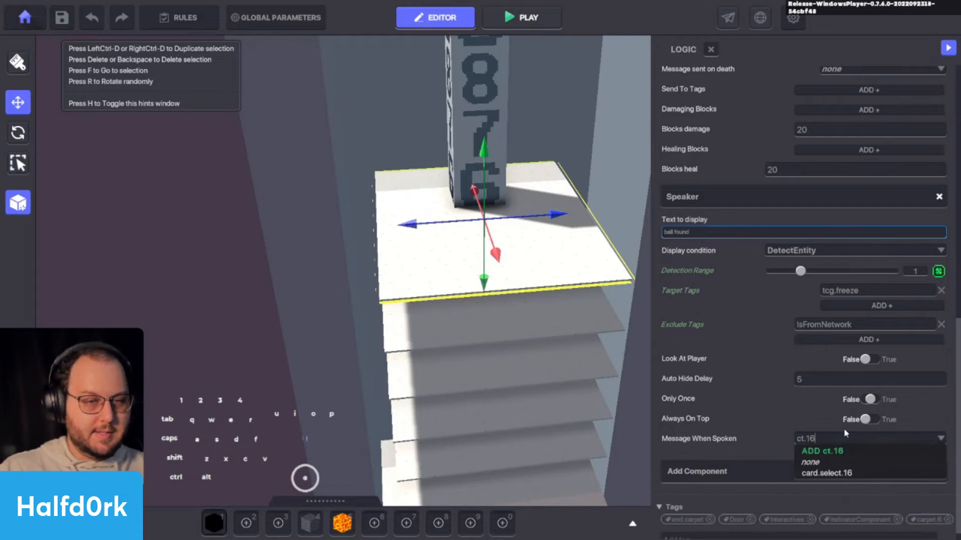
left_click(838, 473)
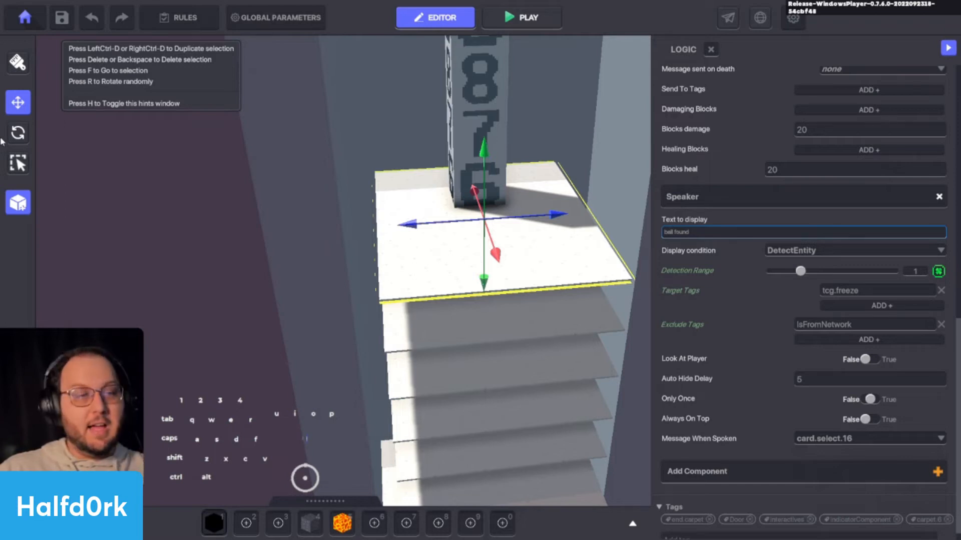
Duplicate the top carpet, raise the copy to the base of the 7 and align it over the stack at X 3.00, Z 52.00.
key("ctrl+d")
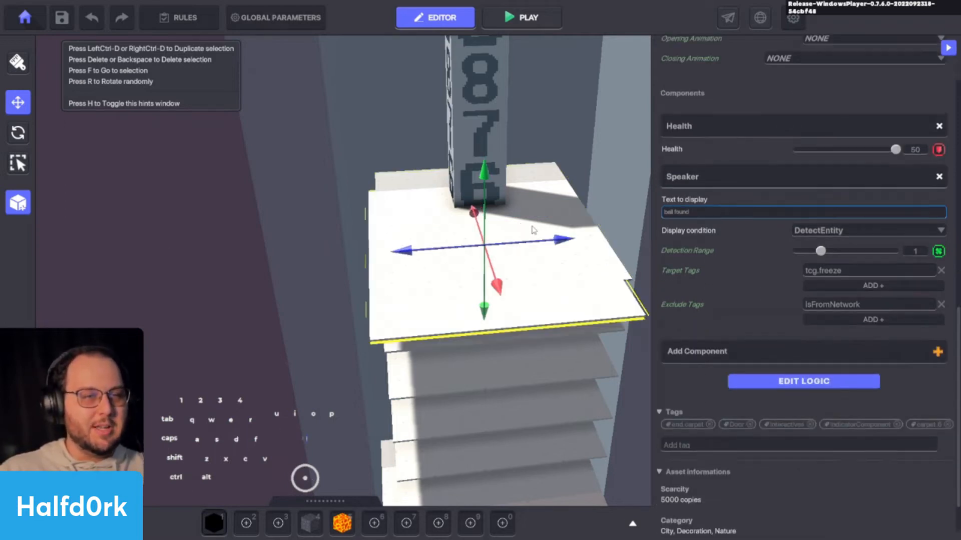
left_click(493, 119, "shift")
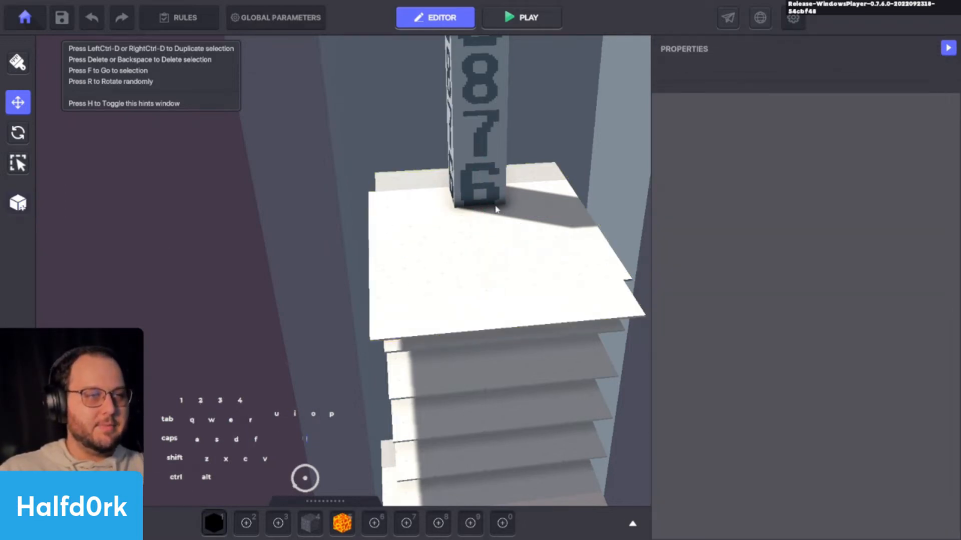
left_click(528, 282)
left_click_drag(481, 185, 481, 119, "shift")
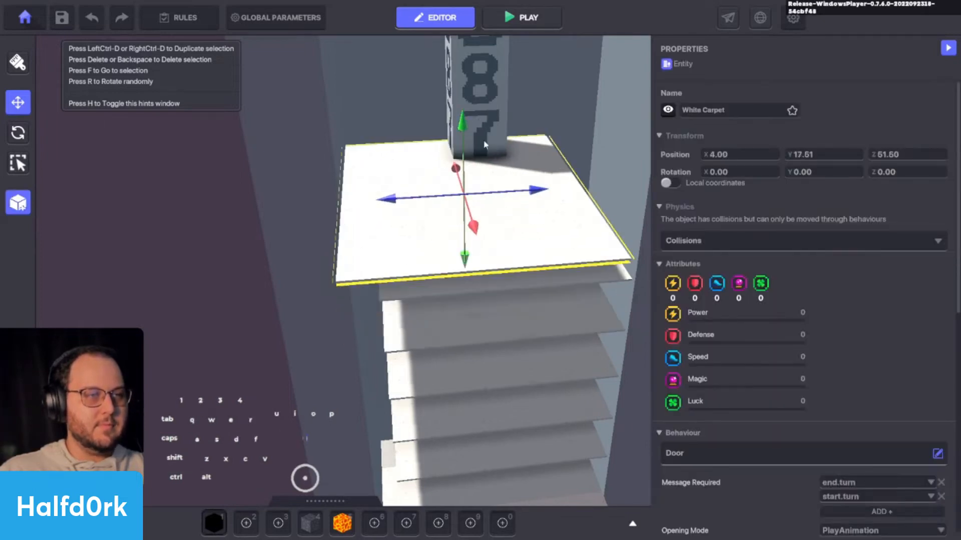
left_click_drag(490, 210, 528, 184, "shift")
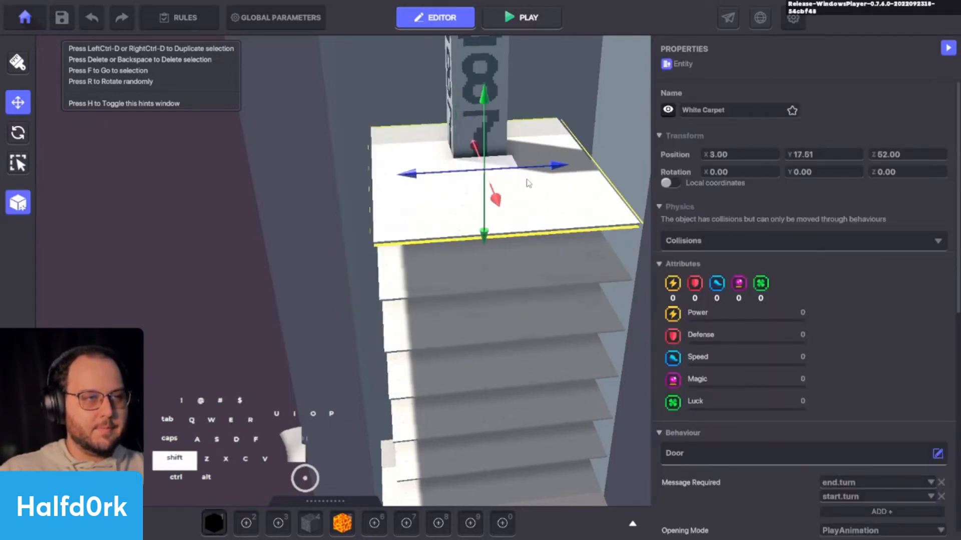
Set the Instant death message to kill.carpet.17 for the top carpet at the base of the 7.
scroll(784, 275, "down", 8)
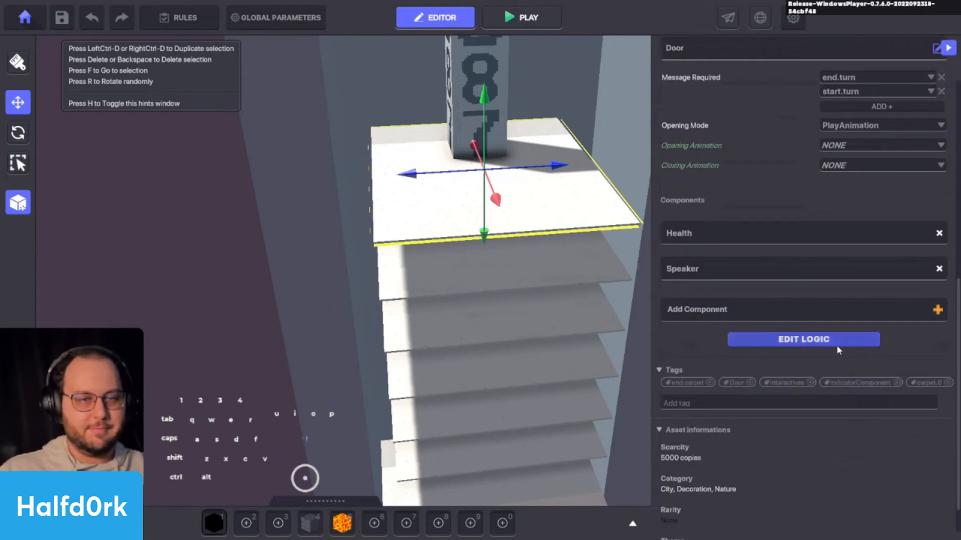
left_click(839, 344)
scroll(794, 328, "down", 6)
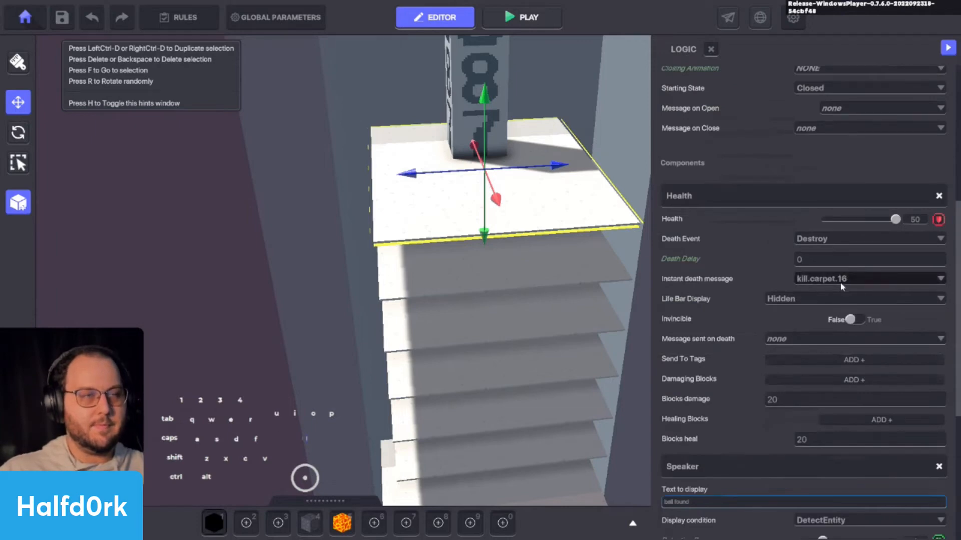
left_click(841, 284)
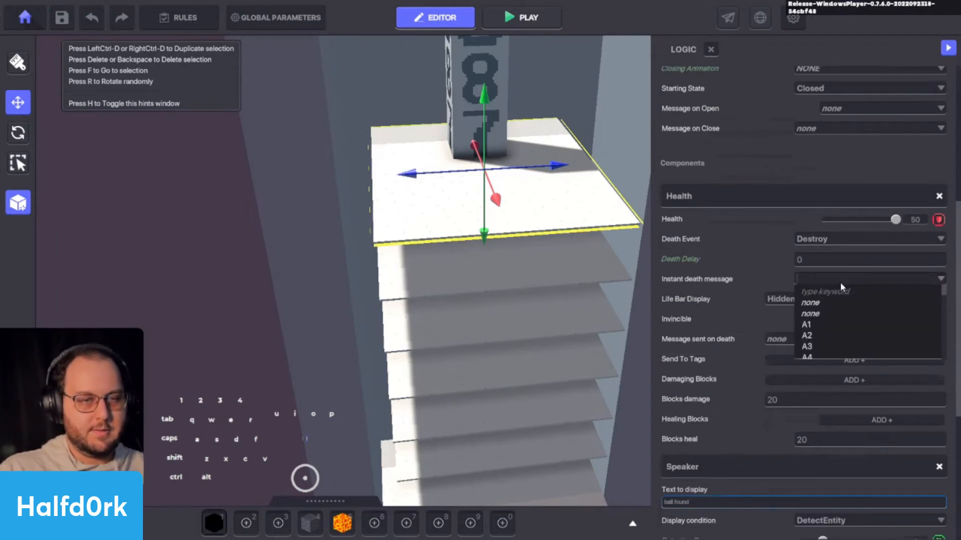
type(".17")
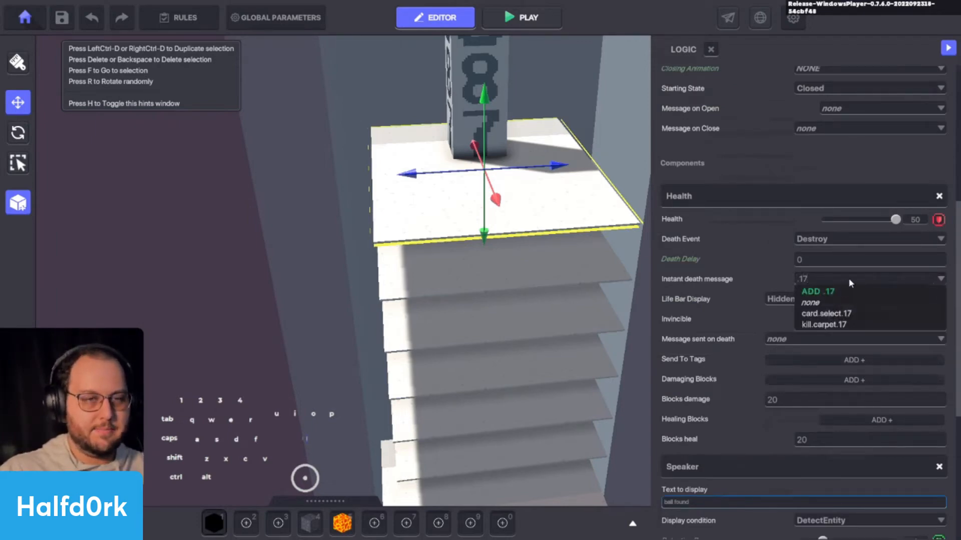
left_click(823, 323)
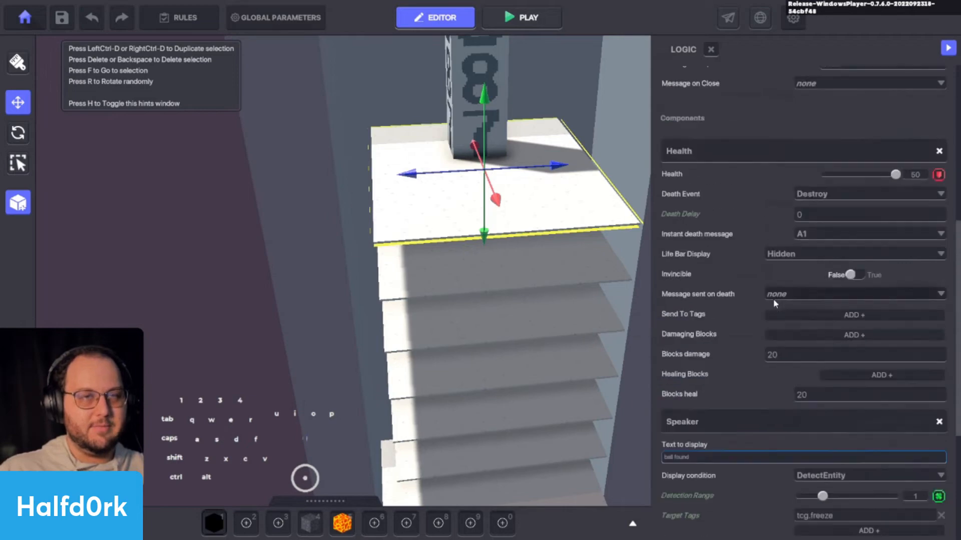
scroll(730, 272, "up", 3)
scroll(729, 217, "up", 2)
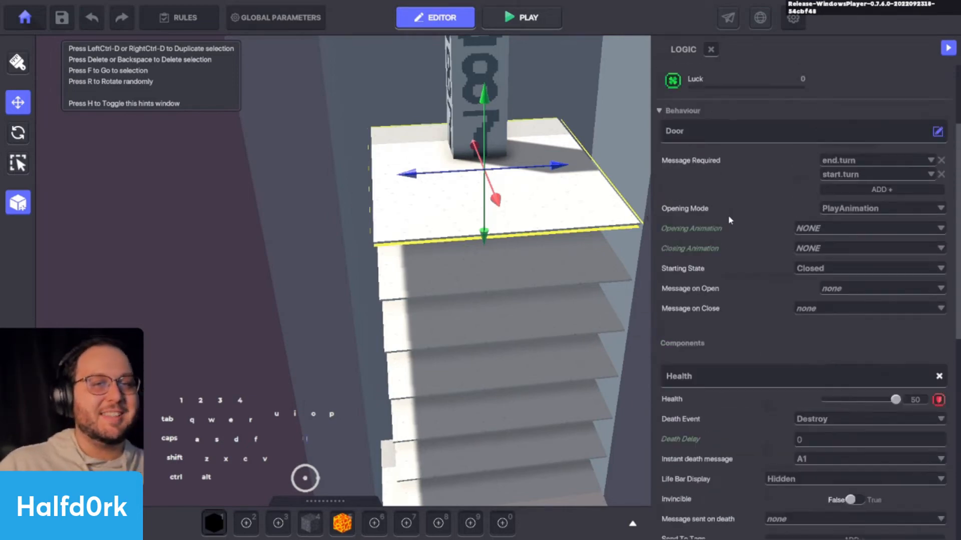
scroll(733, 229, "down", 2)
scroll(735, 233, "down", 3)
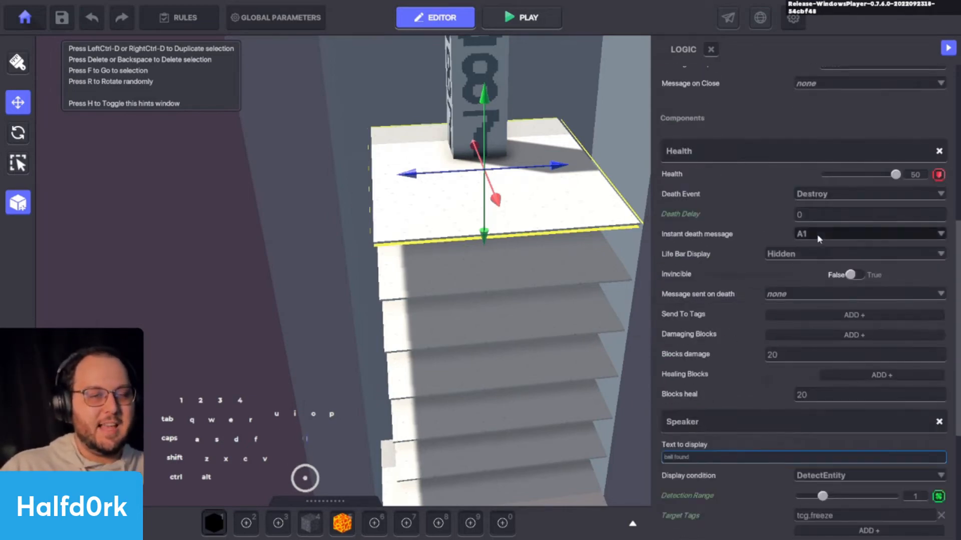
left_click(818, 240)
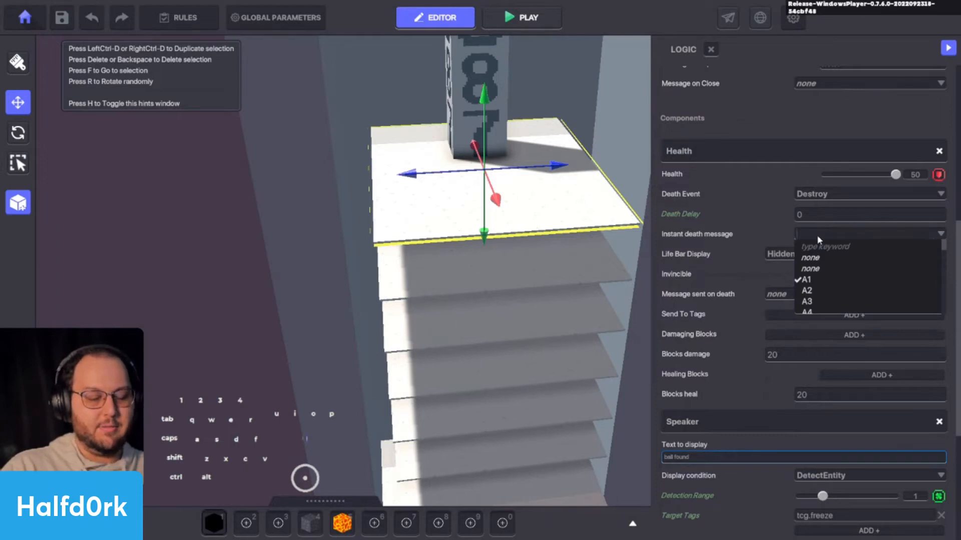
type(".17")
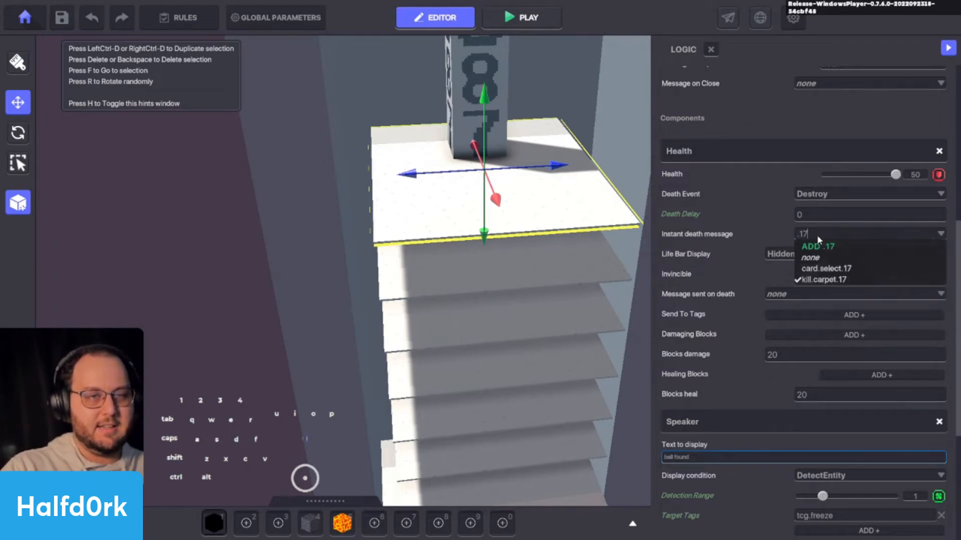
left_click(813, 280)
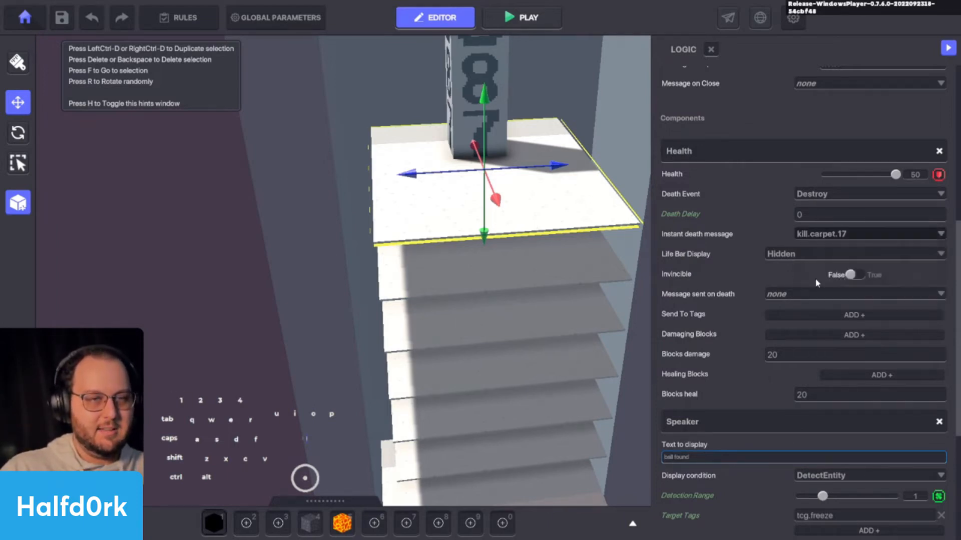
Set the Speaker Message When Spoken to card.select.16 for the top carpet at the base of the 7.
scroll(786, 379, "down", 3)
scroll(786, 380, "down", 2)
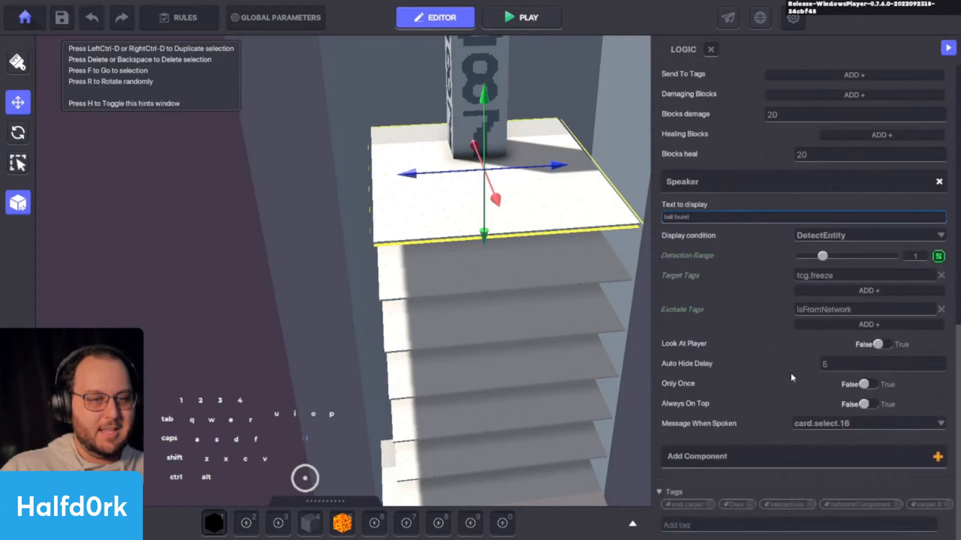
left_click(831, 421)
type("c")
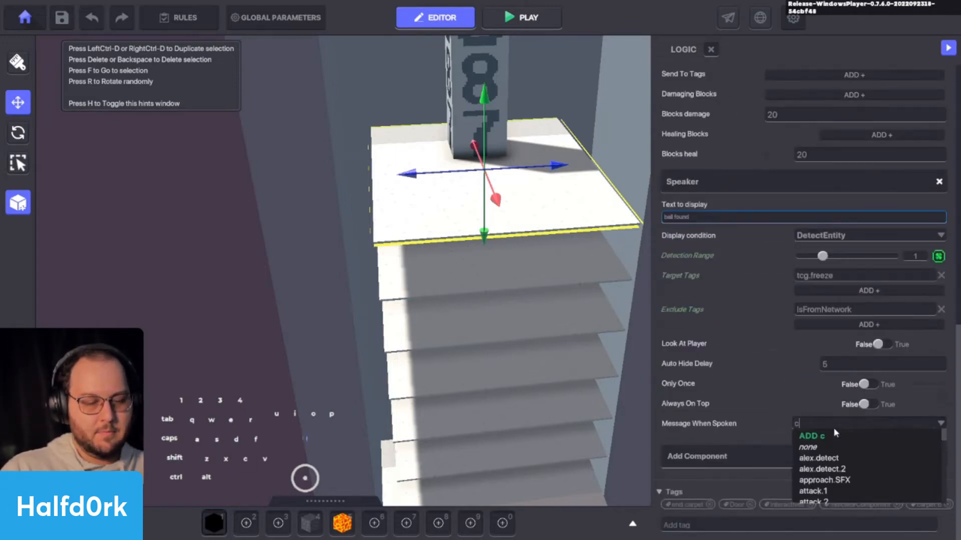
type("t.16")
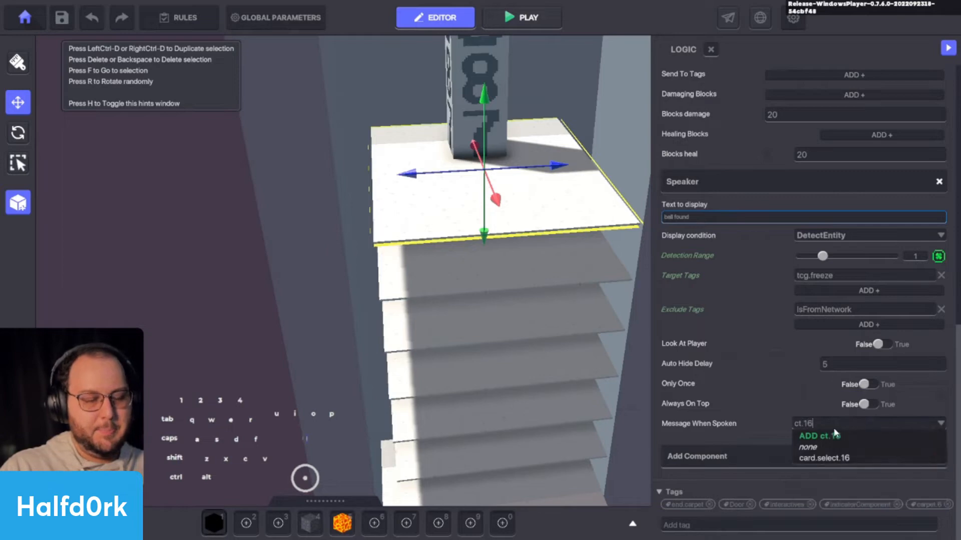
left_click(824, 461)
Duplicate the top carpet, raise the copy to the base of the 8 and align it over the stack.
scroll(476, 296, "down", 4)
key("ctrl+d")
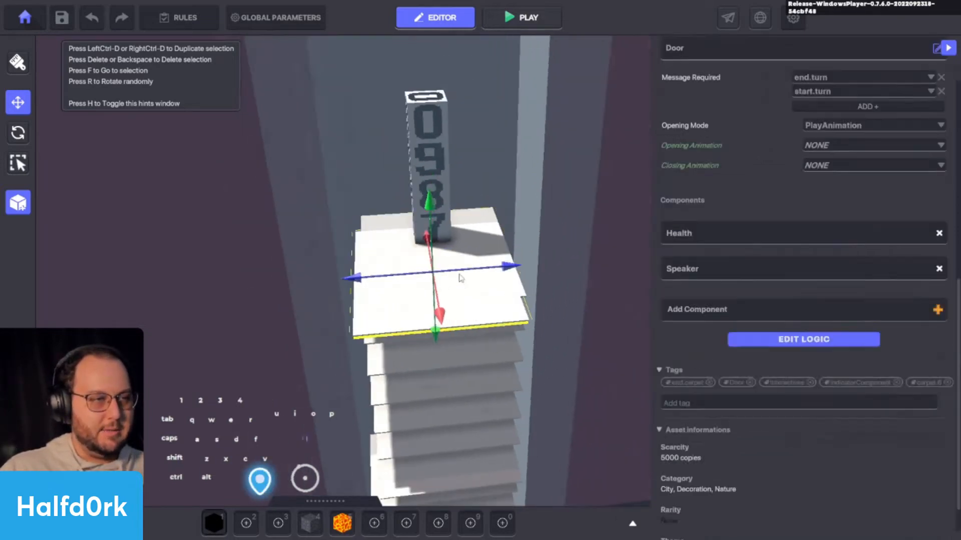
left_click_drag(460, 278, 432, 170, "shift")
left_click_drag(435, 247, 450, 227, "shift")
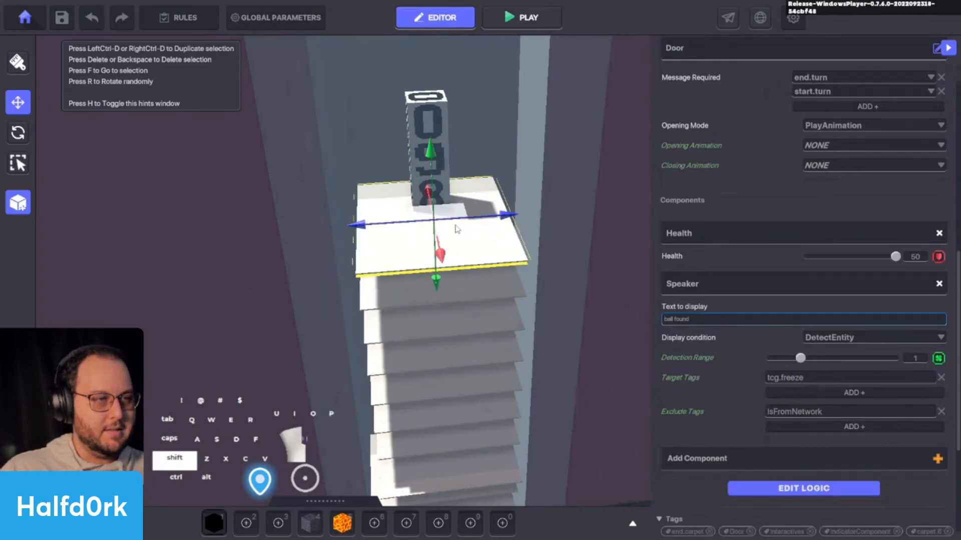
Set the Instant death message to kill.carpet.18 for the top carpet at the base of the 8.
scroll(833, 330, "down", 3)
left_click(827, 354)
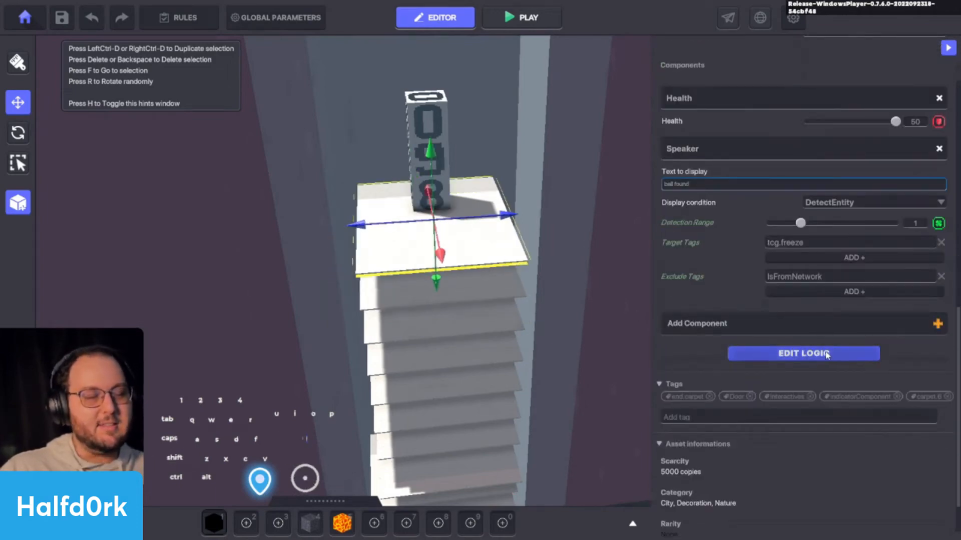
scroll(762, 367, "down", 11)
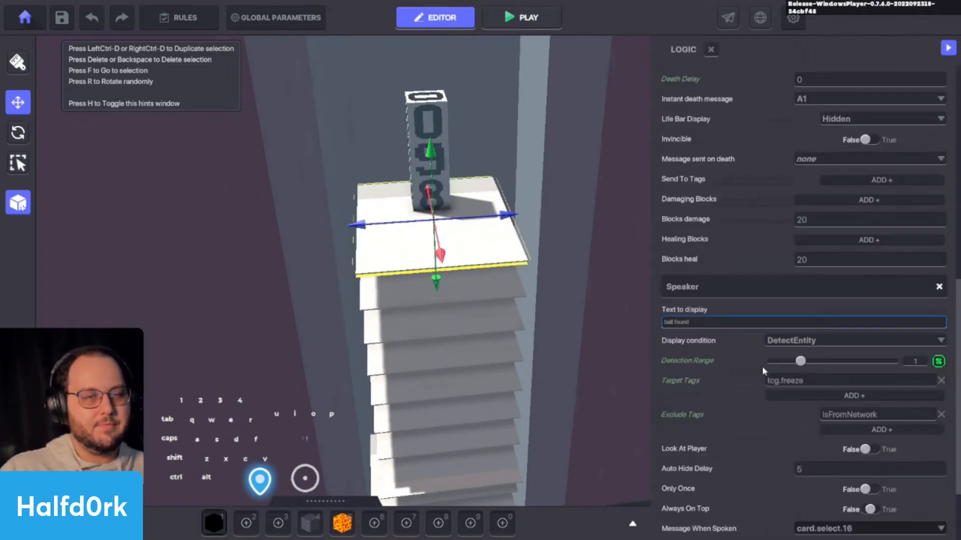
scroll(770, 302, "up", 1)
left_click(818, 144)
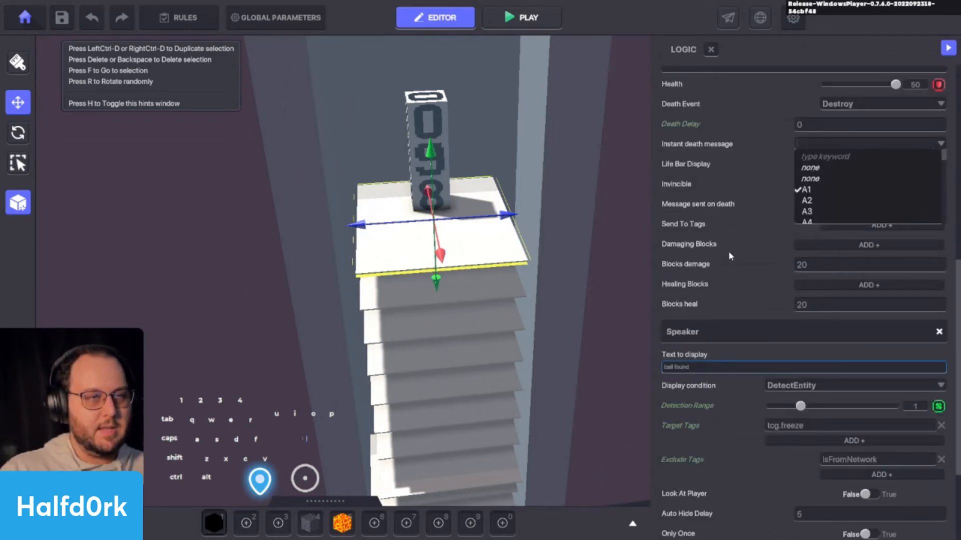
type("ki")
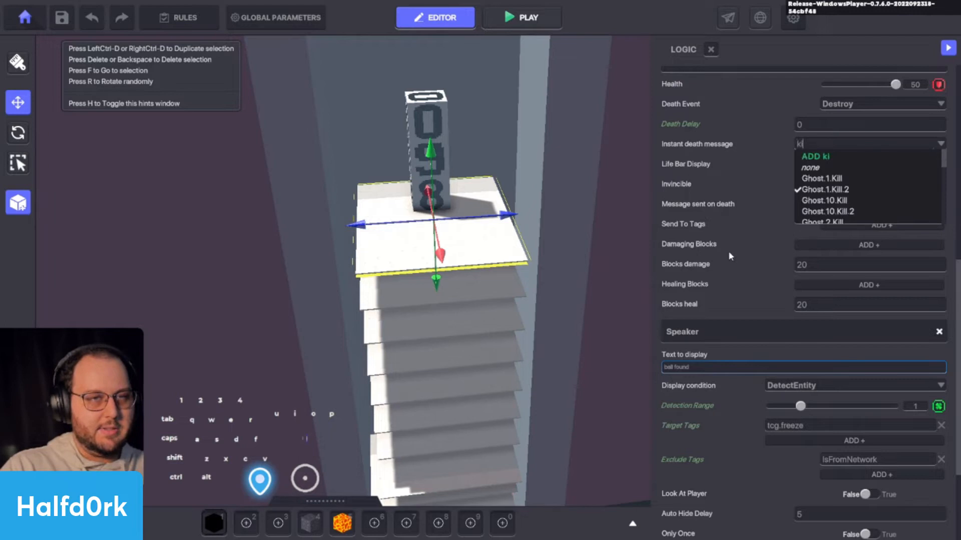
type("ll.carpet.")
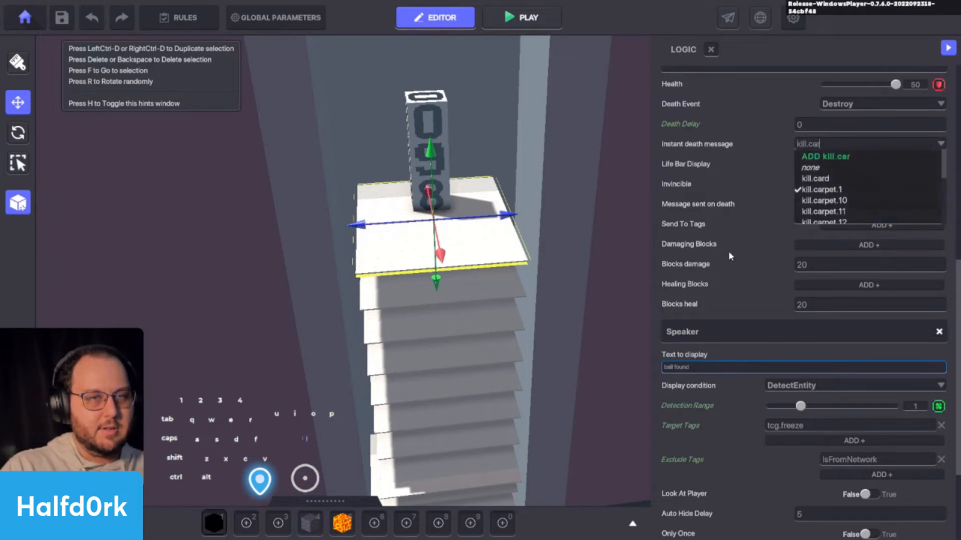
key("Return")
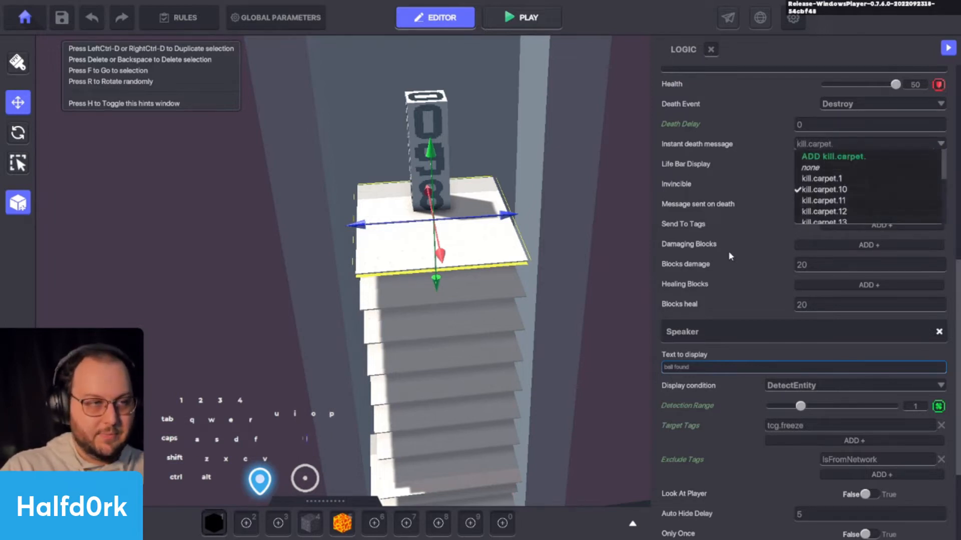
type("18")
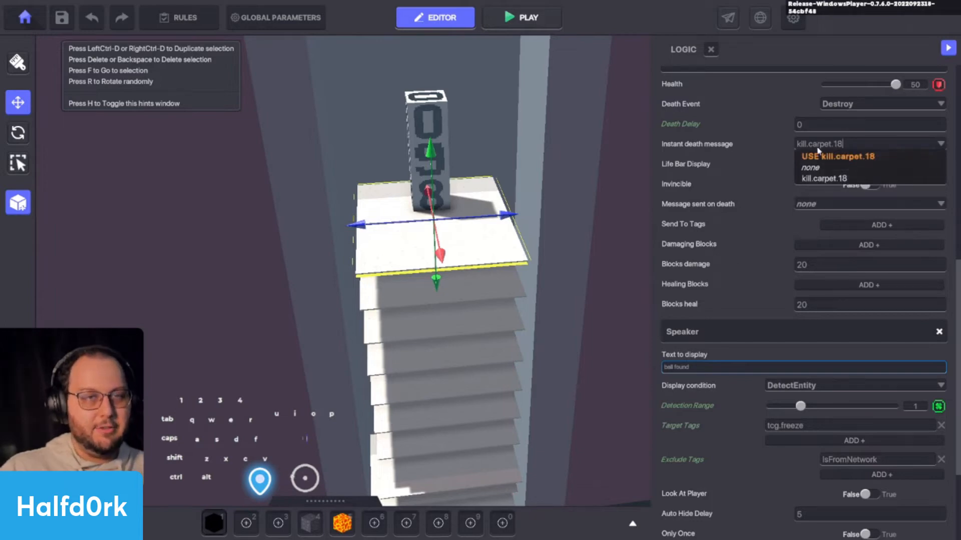
left_click(821, 157)
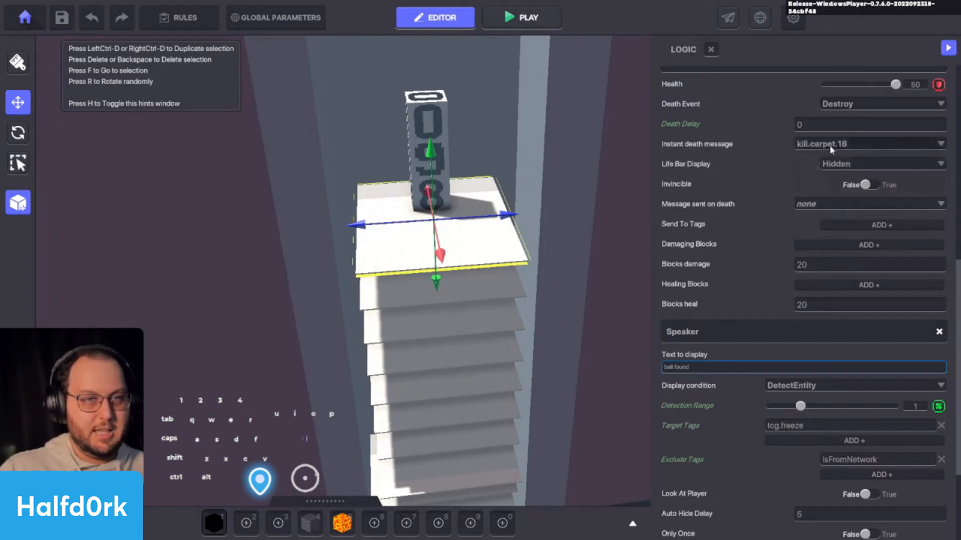
Set the Speaker Message When Spoken to card.select.18 for the top carpet at the base of the 8.
scroll(832, 284, "down", 3)
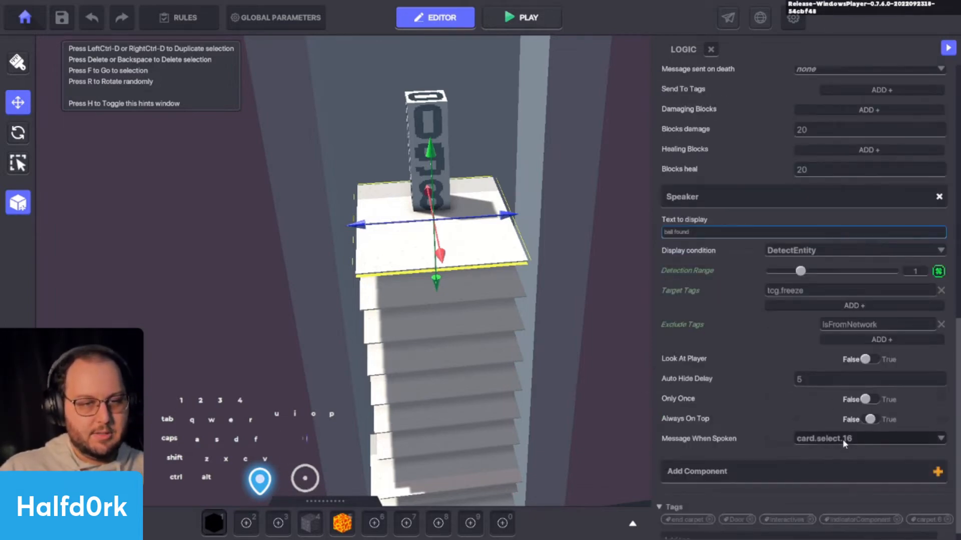
left_click(842, 439)
type("c")
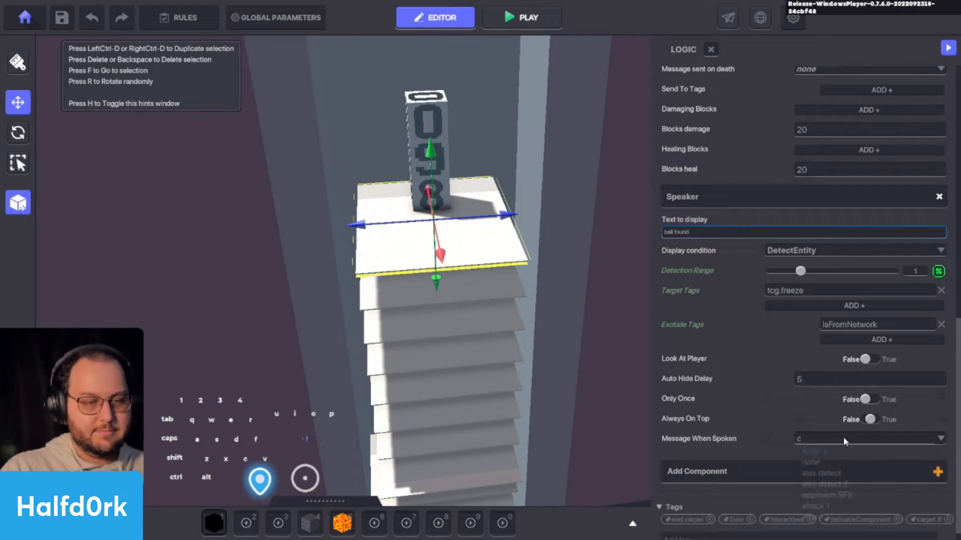
type("ard.select18")
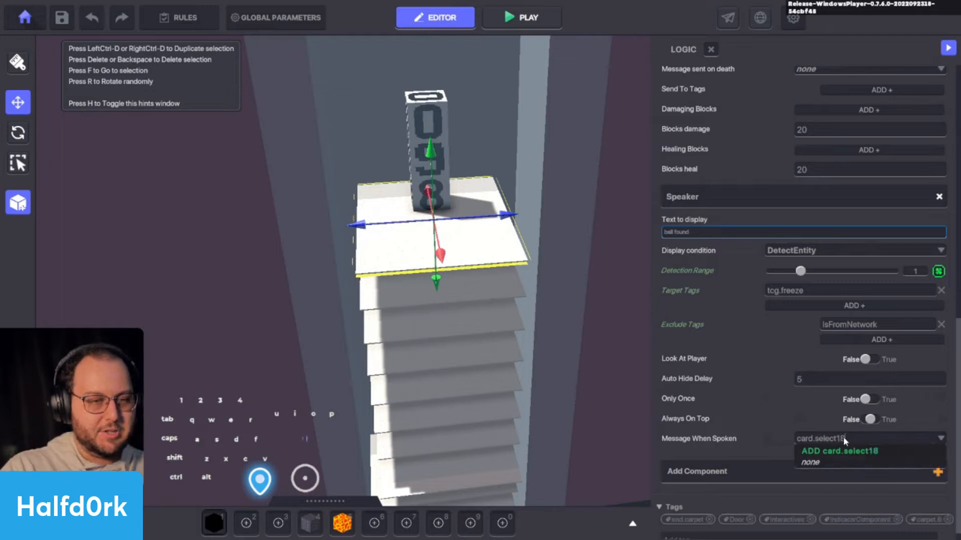
key("BackSpace")
key("BackSpace")
type(".18")
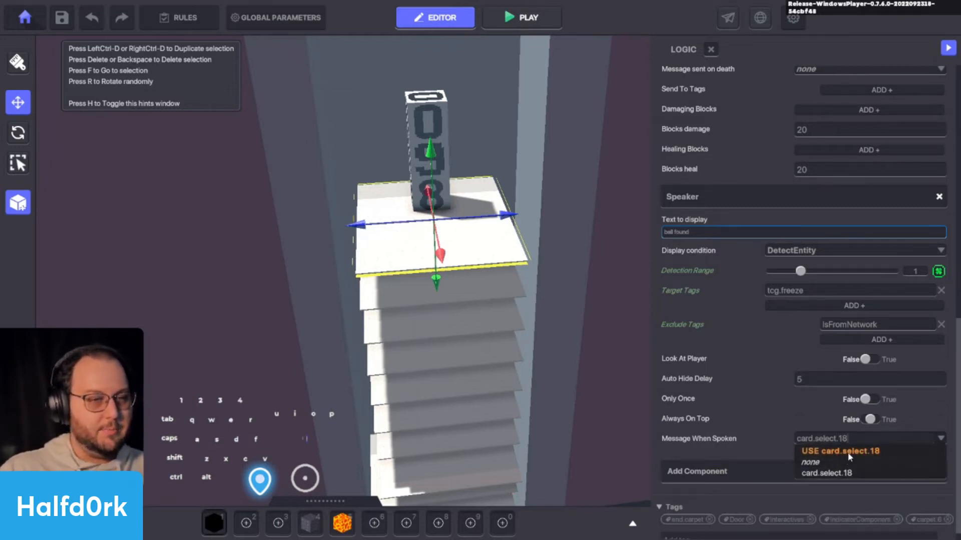
left_click(849, 456)
Set the Instant death message to kill.carpet.17 for the carpet directly below the top one.
left_click(478, 287)
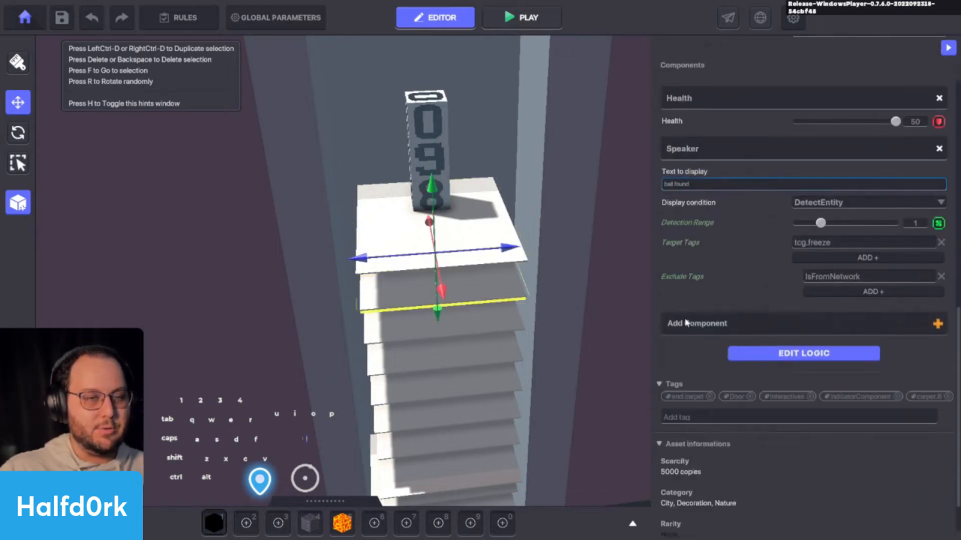
left_click(785, 357)
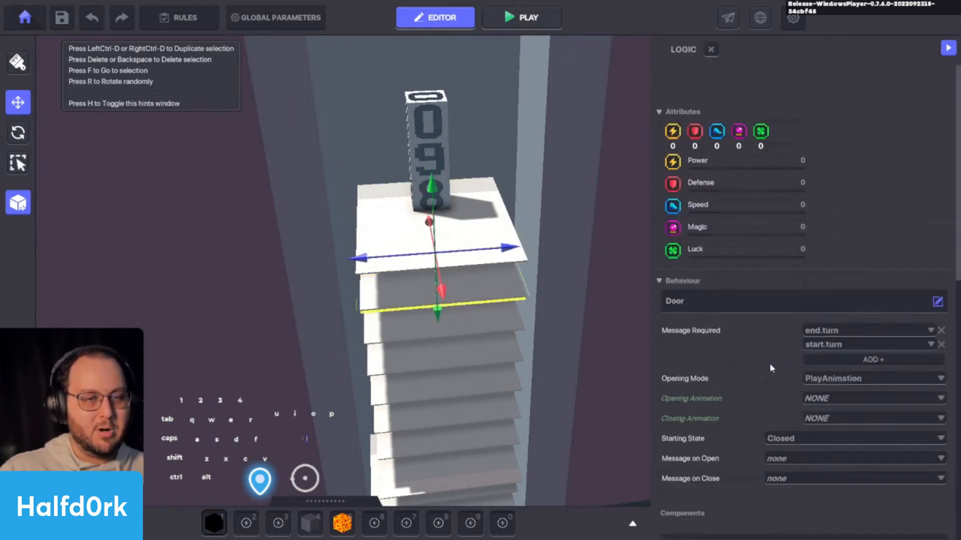
scroll(770, 369, "down", 8)
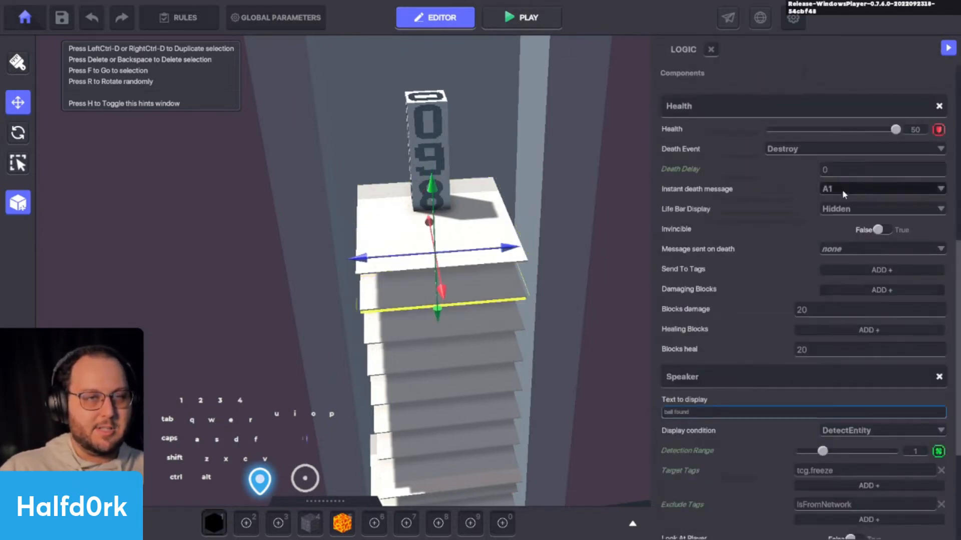
left_click(844, 195)
type("ki")
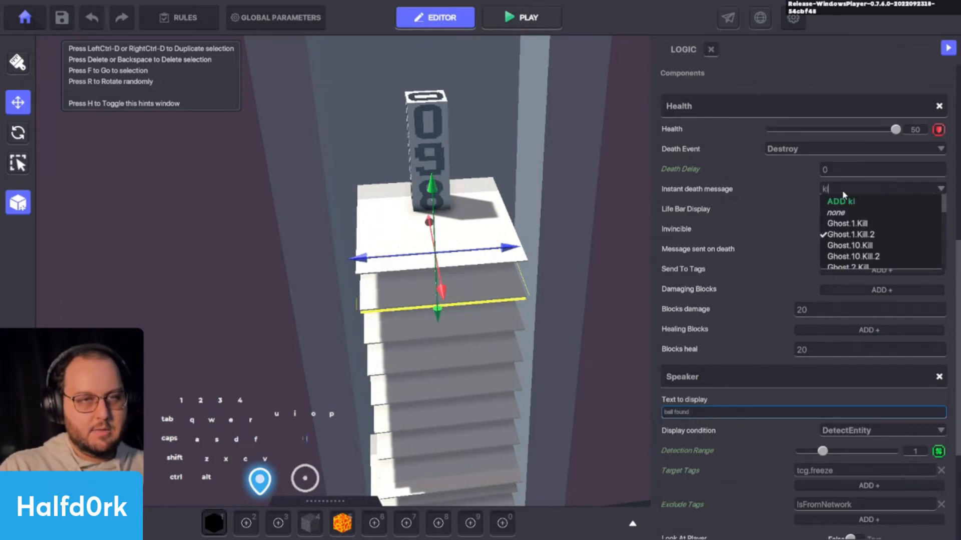
type("ll.carpet.")
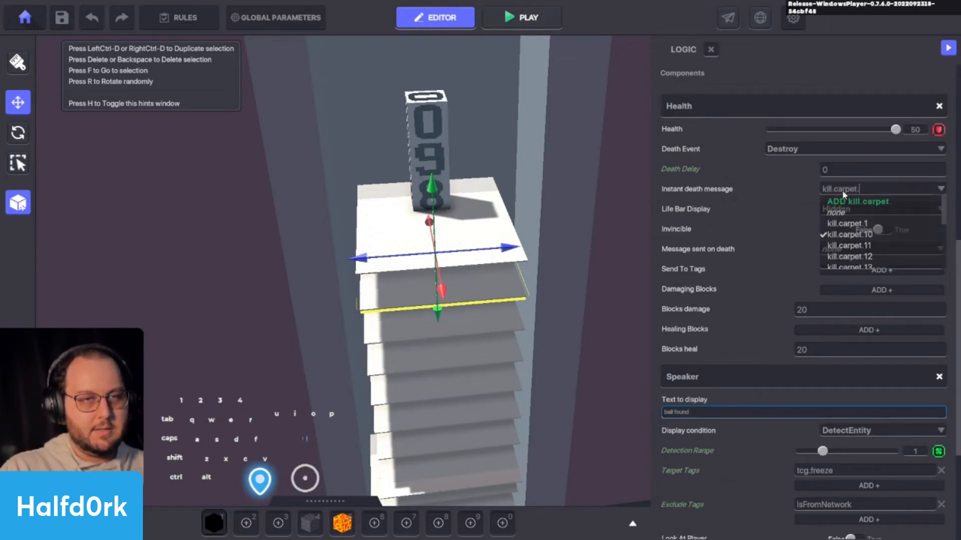
type("17")
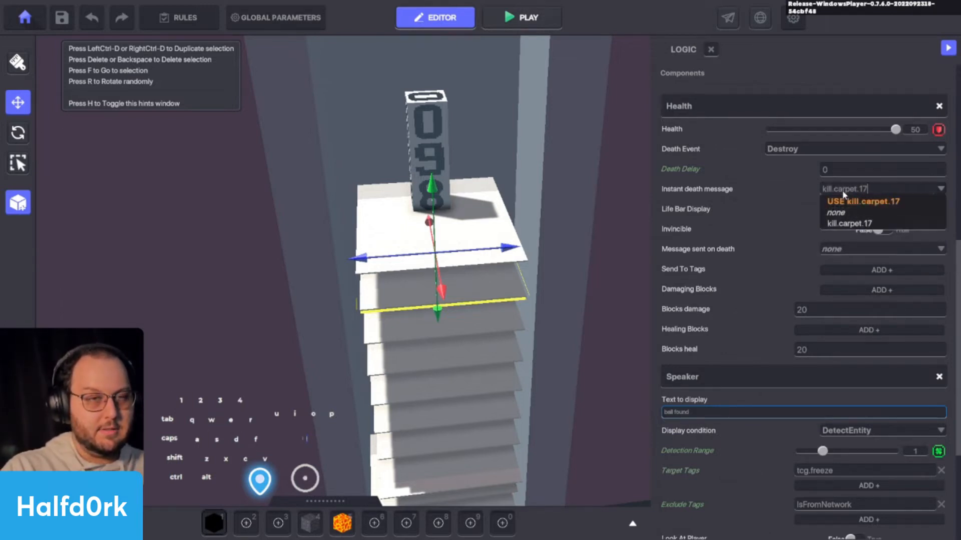
left_click(875, 203)
Set the Speaker Message When Spoken to card.select.17 for the carpet directly below the top one.
scroll(811, 334, "down", 4)
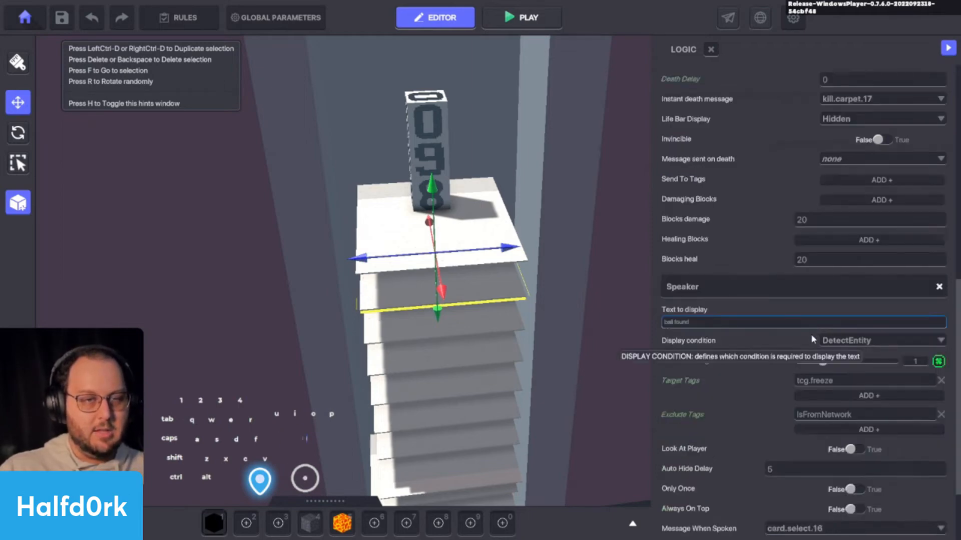
left_click(831, 426)
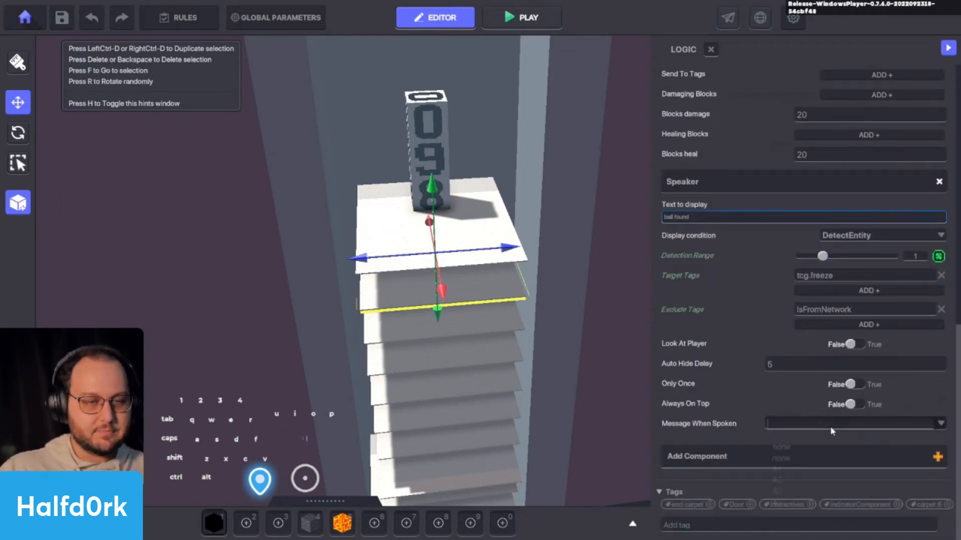
type("card")
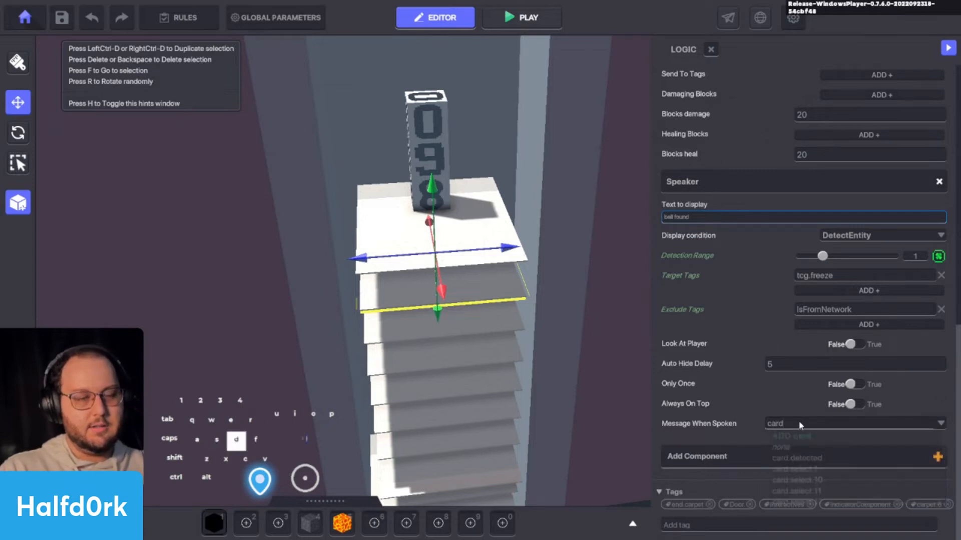
type(".select.17")
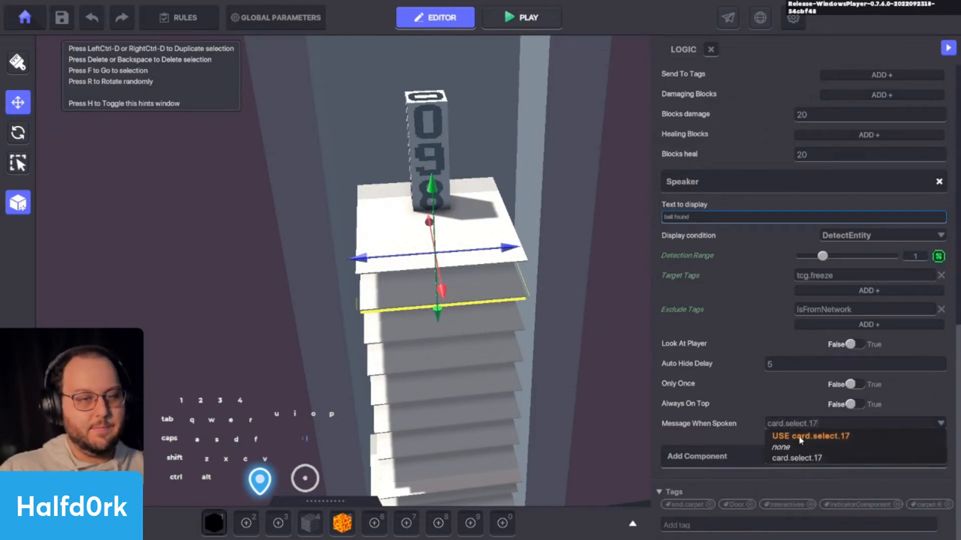
key("Return")
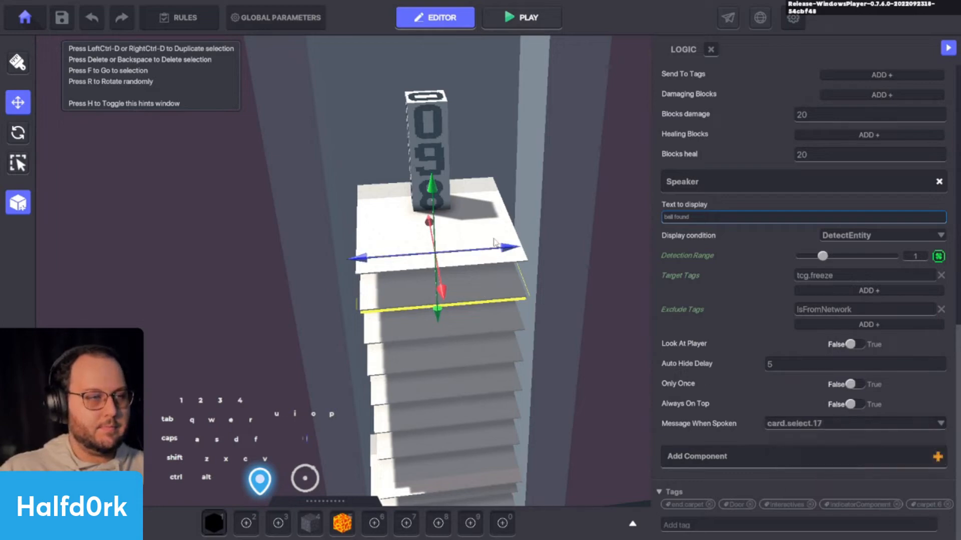
Duplicate the top carpet, raise the copy to the base of the 9 and align it over the stack.
key("ctrl+d")
mouse_move(443, 228)
left_mouse_down("shift")
mouse_move(438, 247)
mouse_move(439, 231)
left_mouse_up("shift")
left_click_drag(414, 157, 422, 120, "shift")
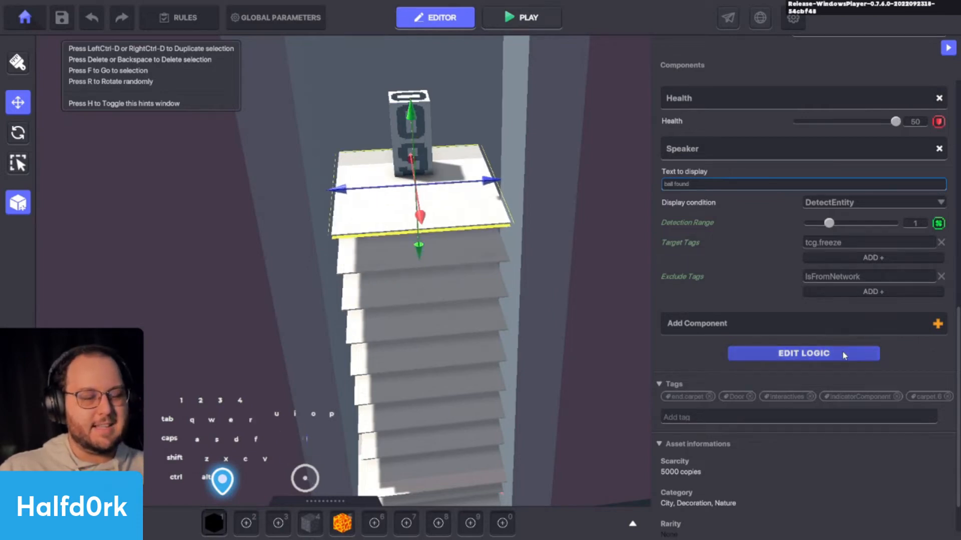
Set the Instant death message to kill.carpet.19 for the top carpet at the base of the 9.
left_click(844, 354)
scroll(733, 373, "down", 8)
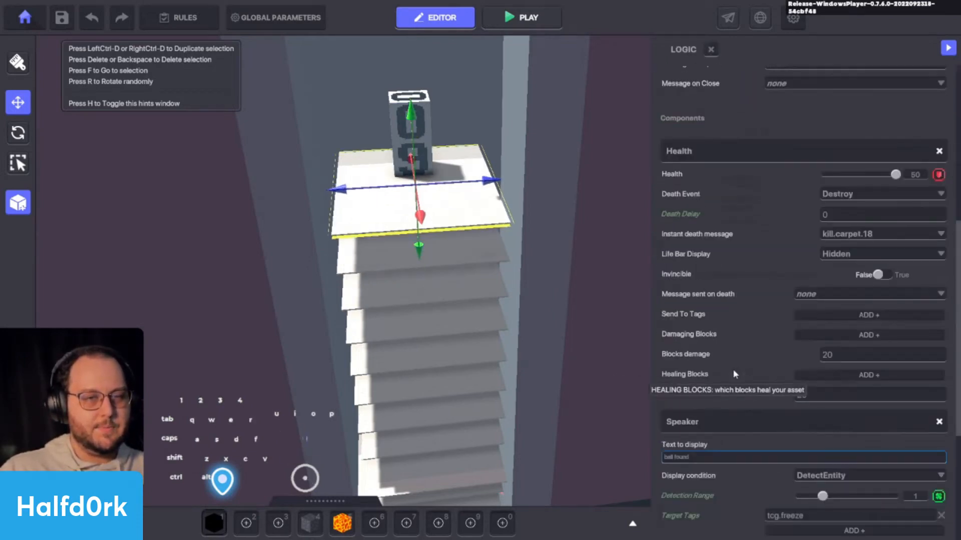
scroll(768, 376, "up", 3)
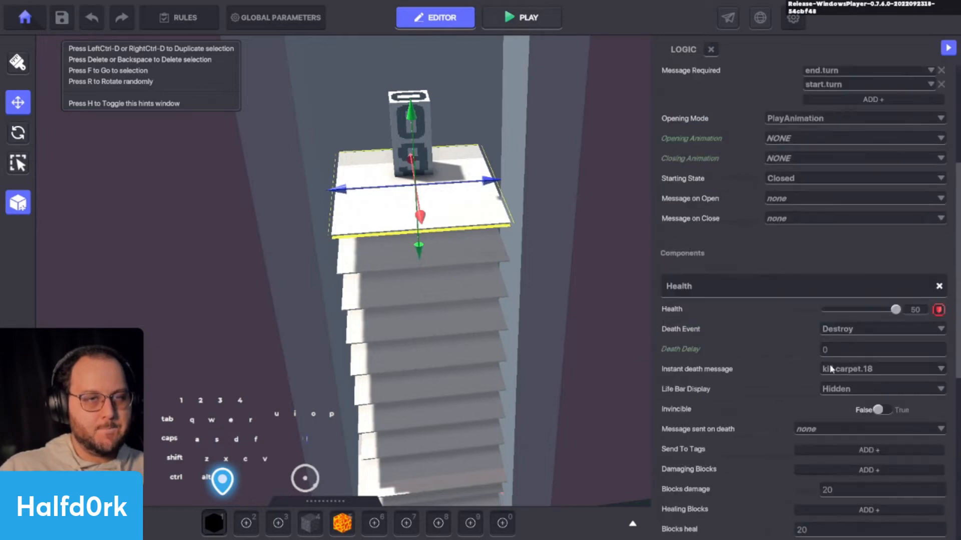
left_click(831, 369)
type("k")
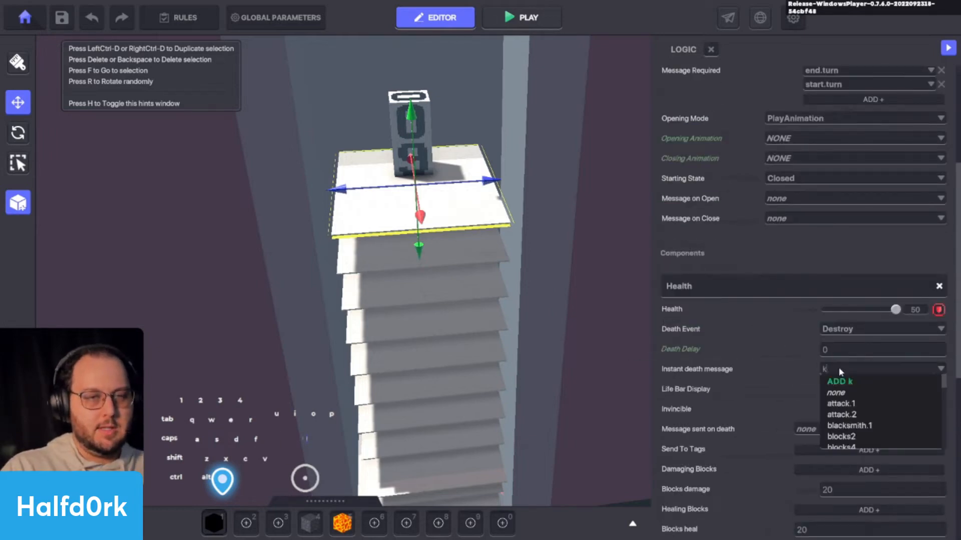
type("ill.ca")
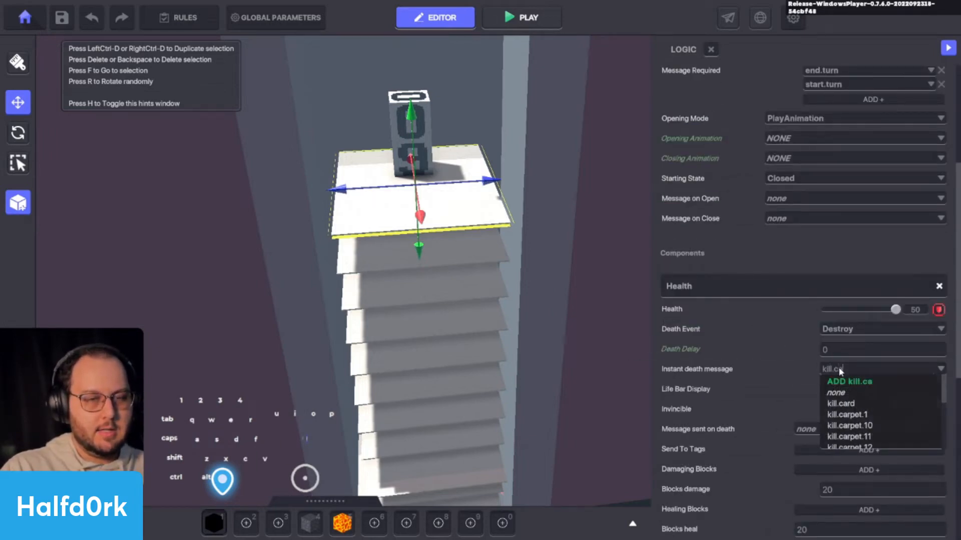
type("rpet.19")
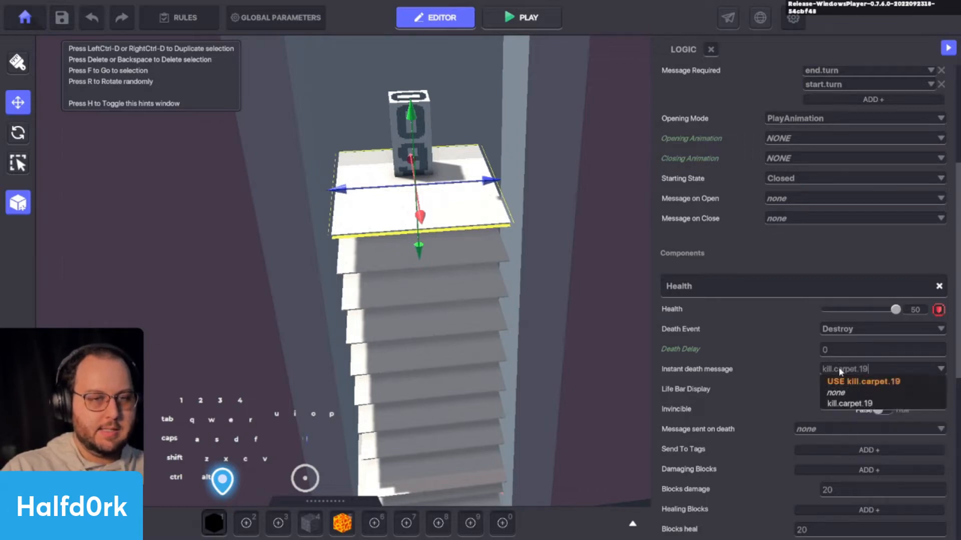
left_click(845, 380)
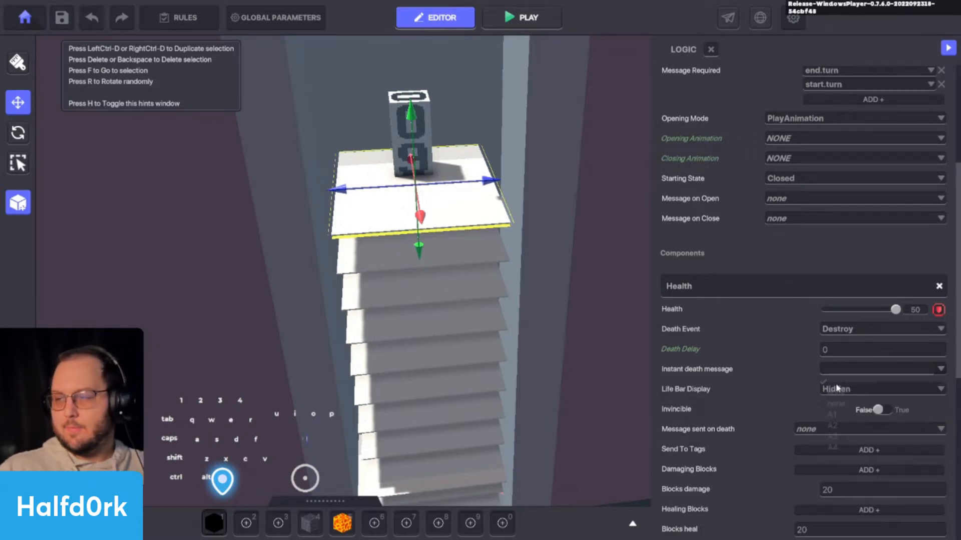
Set the Speaker Message When Spoken to card.select.19 for the top carpet at the base of the 9.
scroll(809, 393, "down", 3)
scroll(810, 395, "down", 3)
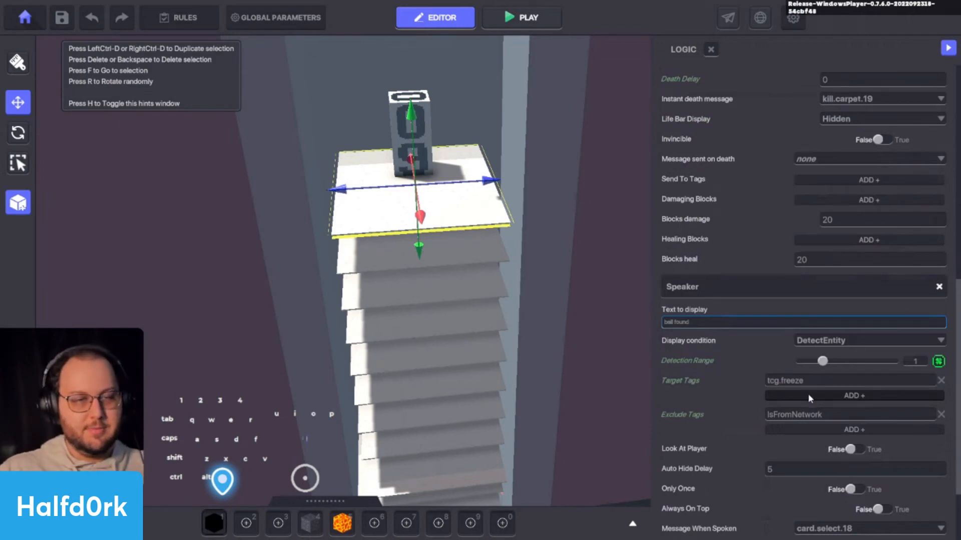
scroll(807, 394, "down", 3)
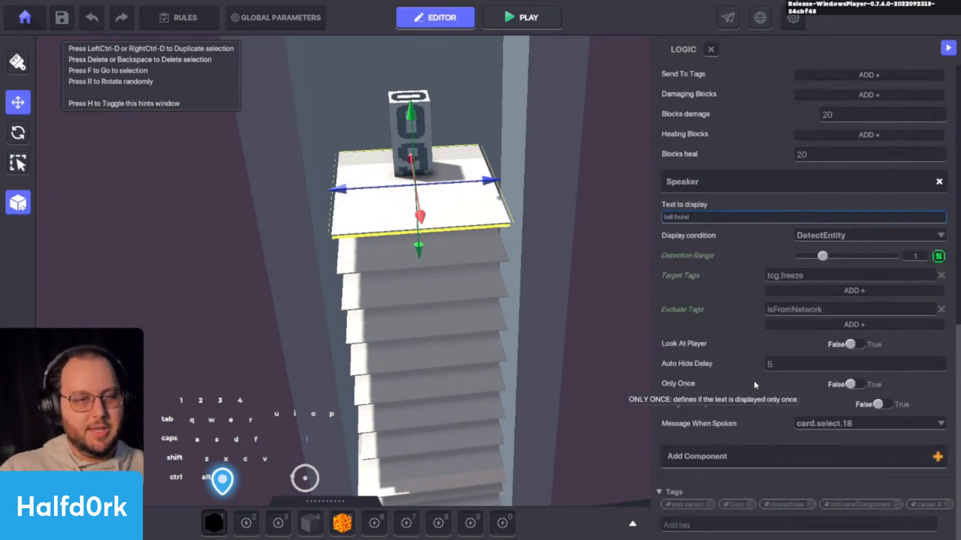
left_click(789, 425)
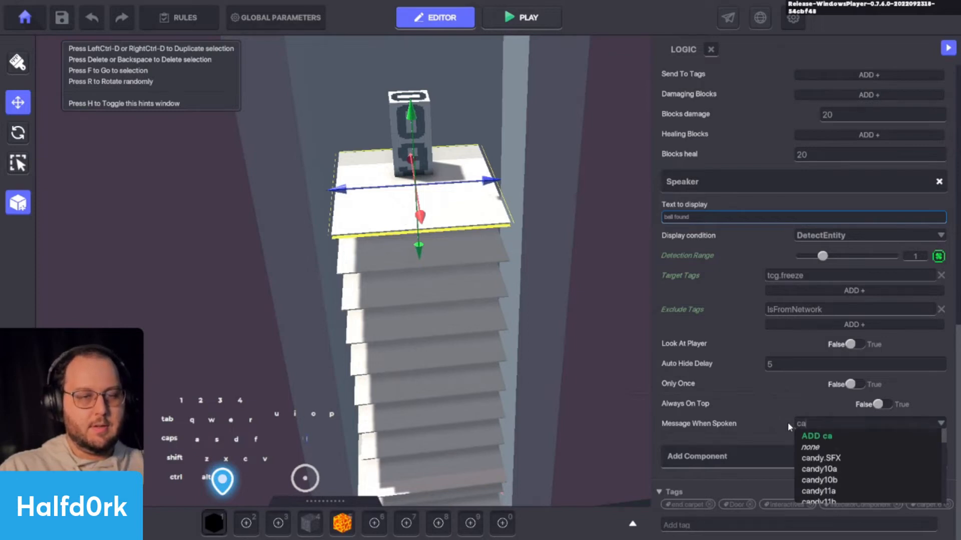
type("card.selec.")
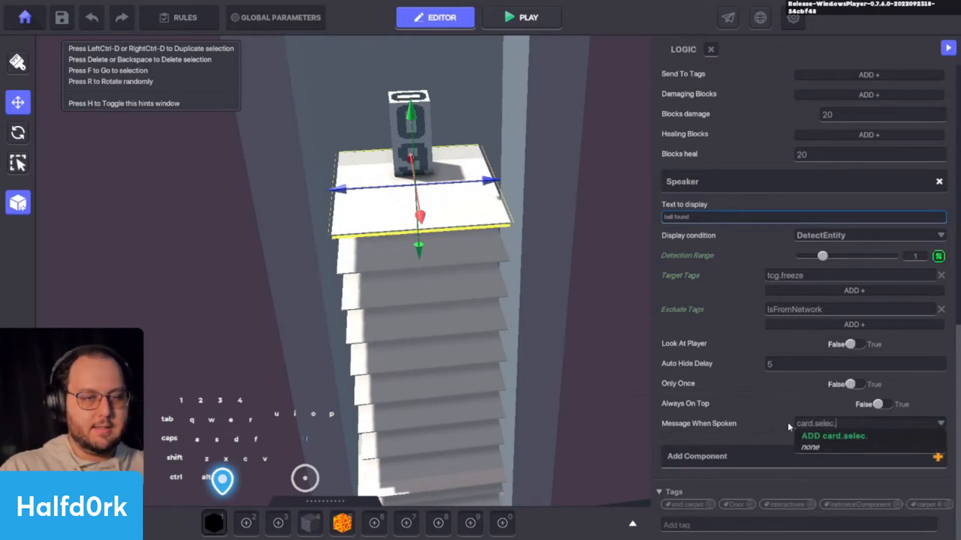
key("BackSpace")
type("t.19")
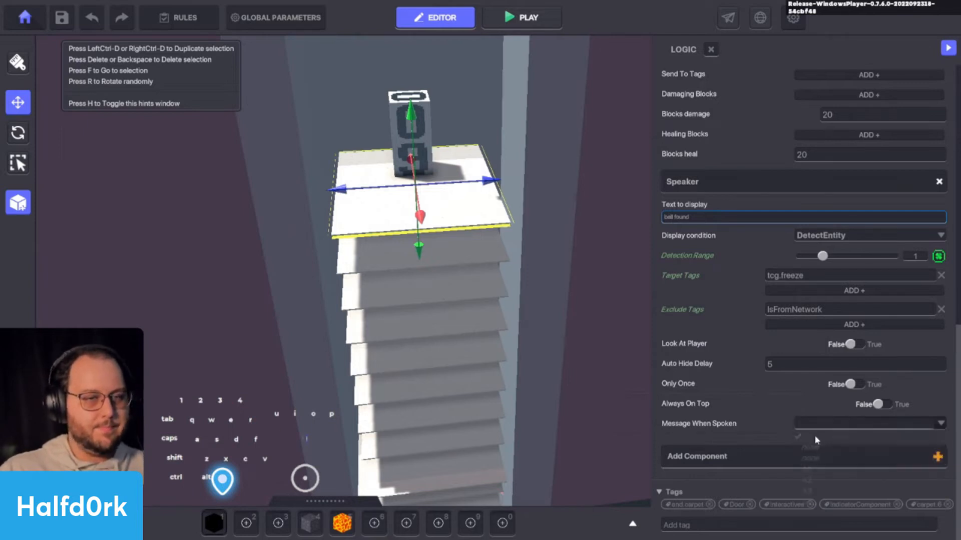
Duplicate the top carpet up to the base of the topmost 0 and set the copy's Instant death message to kill.carpet.20.
left_click(417, 175, "shift")
left_click_drag(430, 197, 409, 82, "shift")
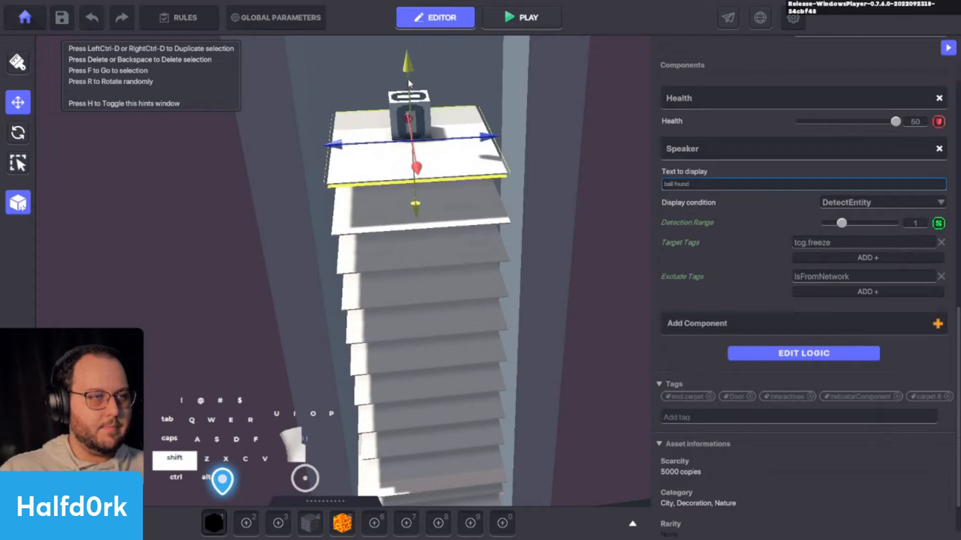
left_click(829, 355)
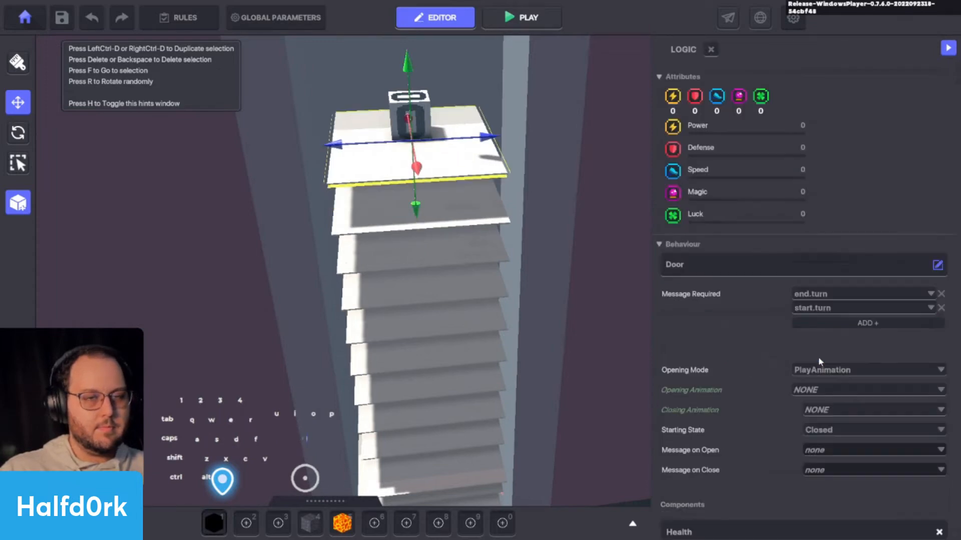
scroll(773, 368, "down", 8)
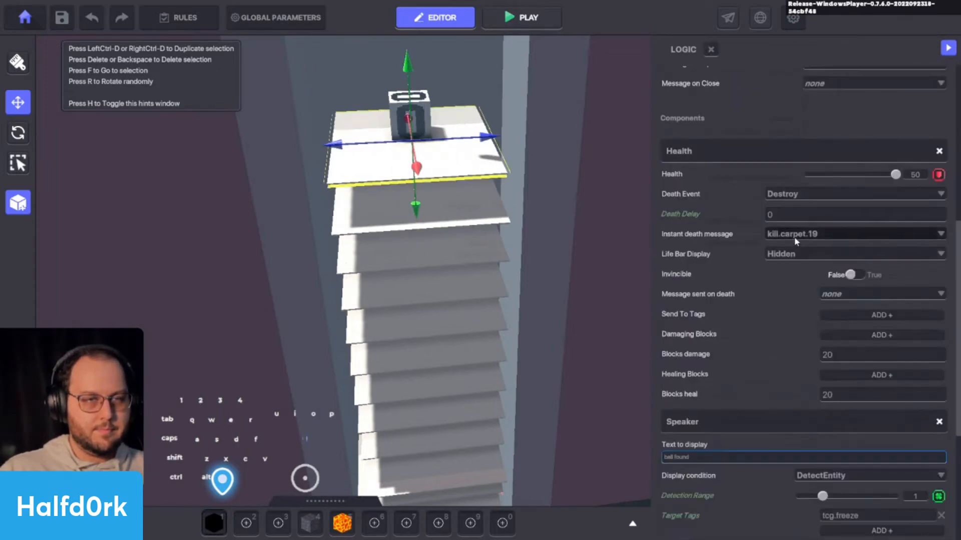
left_click(797, 236)
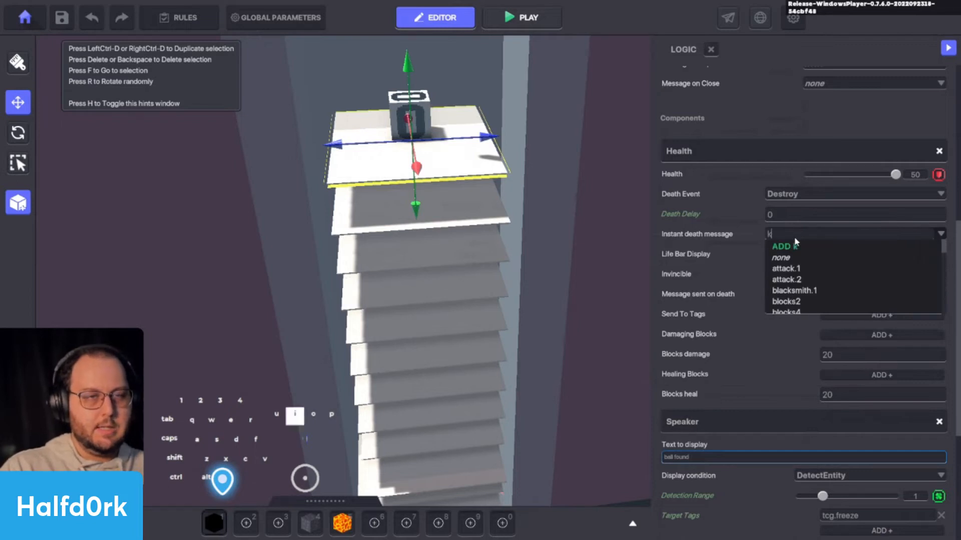
type("kill.carpt")
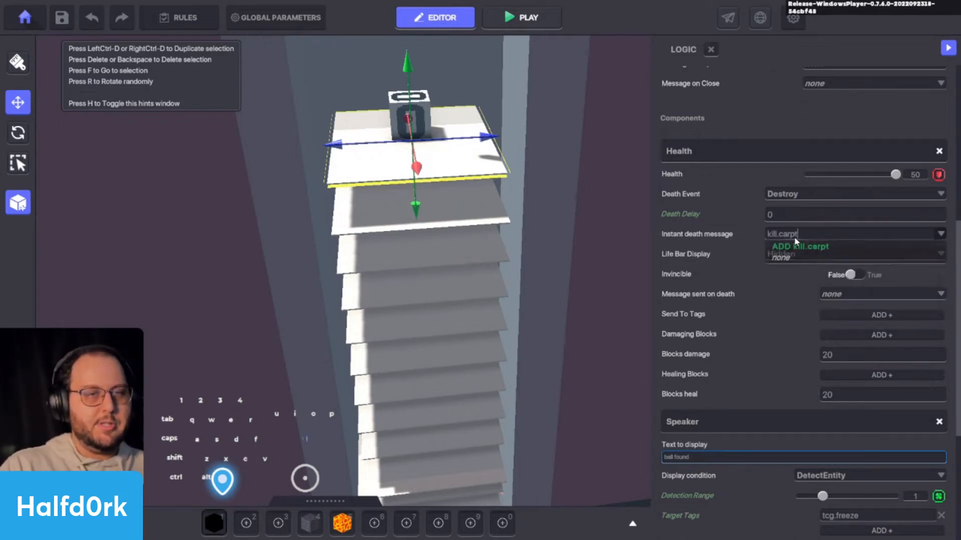
key("BackSpace")
type("et.")
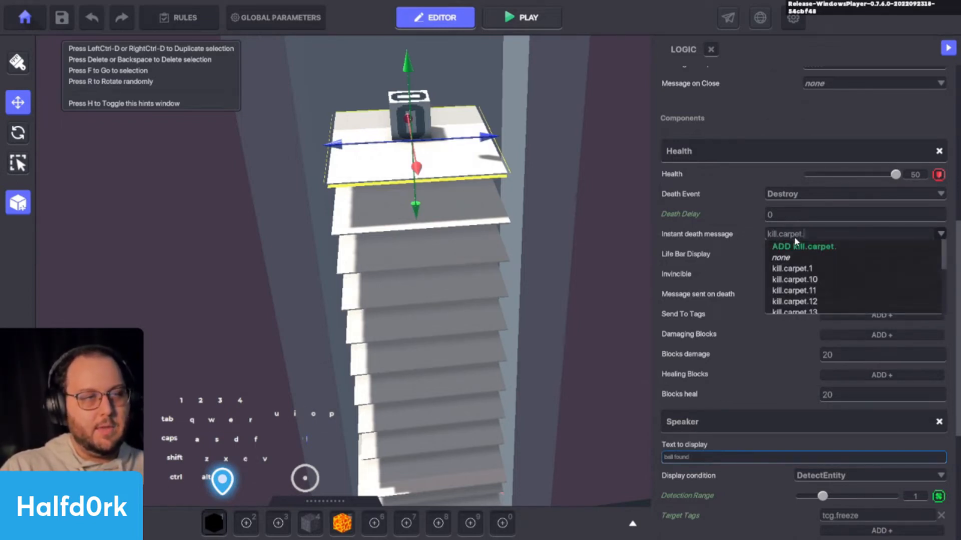
type("20")
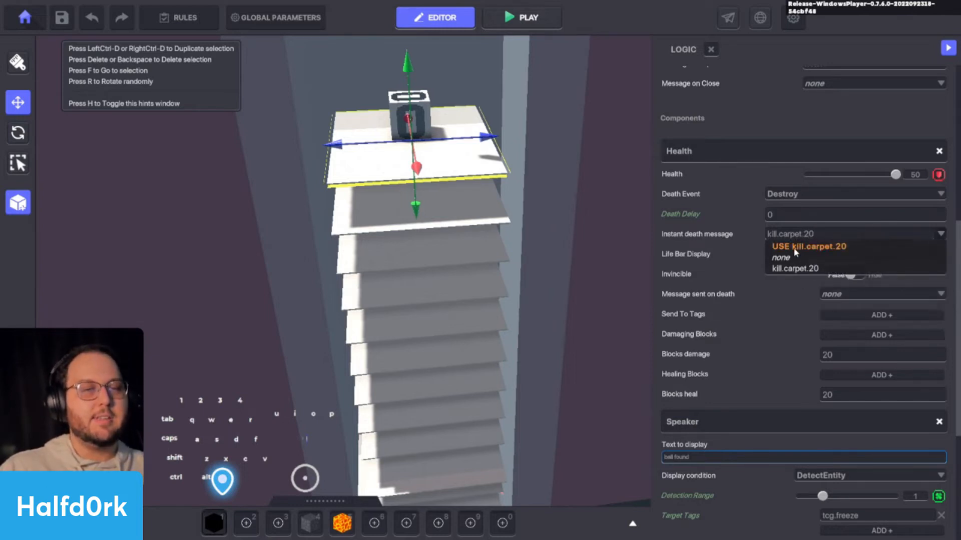
left_click(796, 248)
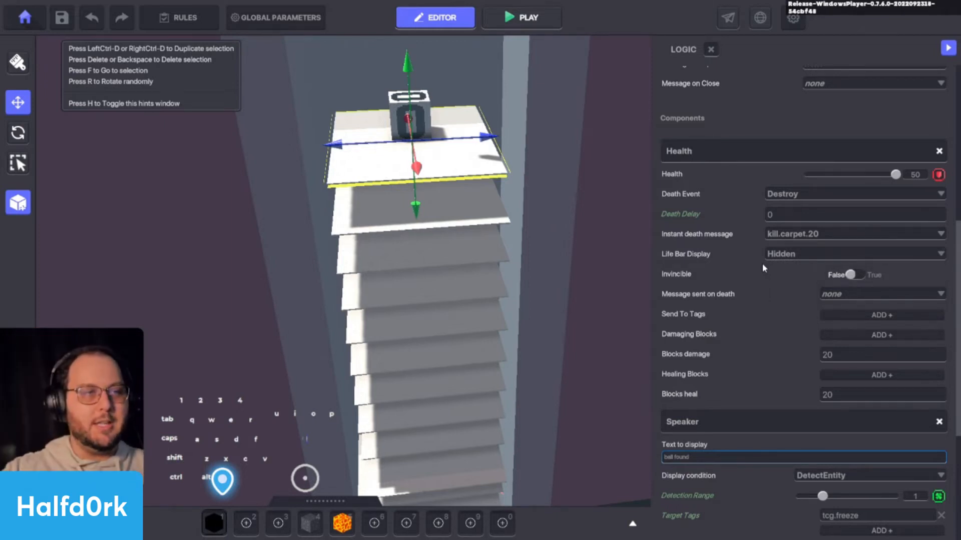
Set the Speaker Message When Spoken to card.select.20 for the top carpet at the base of the 0.
scroll(765, 285, "down", 3)
scroll(314, 152, "up", 2)
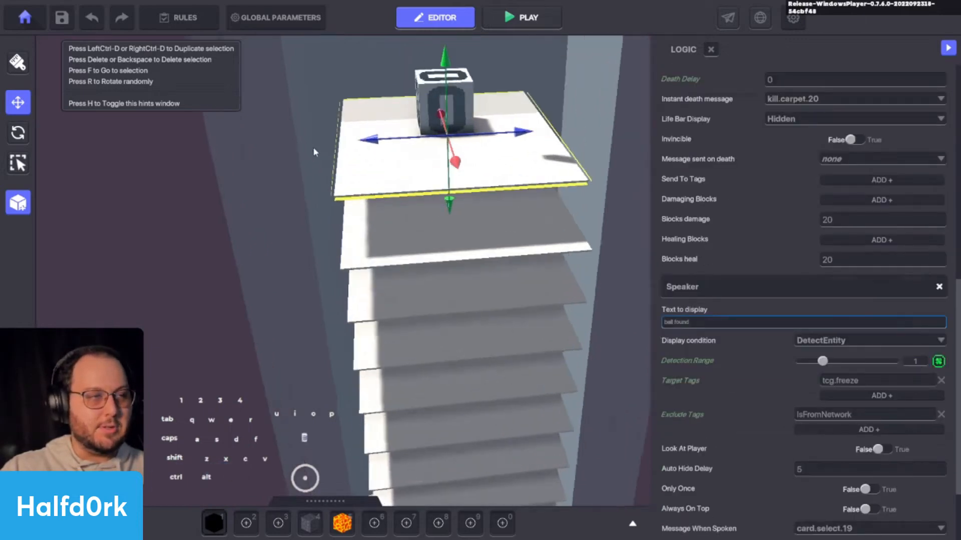
scroll(320, 165, "up", 3)
left_click_drag(352, 251, 349, 216, "alt")
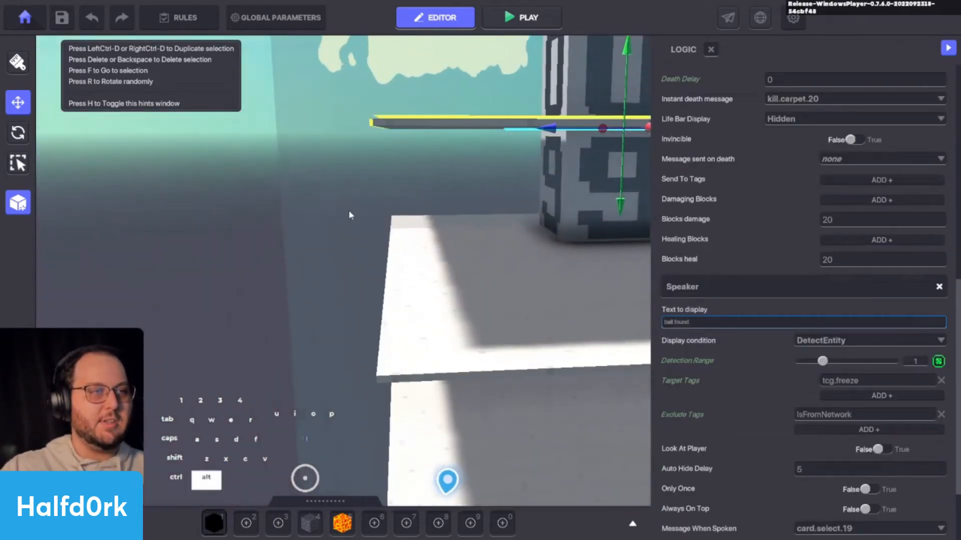
left_click_drag(423, 132, 259, 129, "alt")
right_click_drag(385, 189, 431, 188)
key("s")
scroll(750, 330, "down", 3)
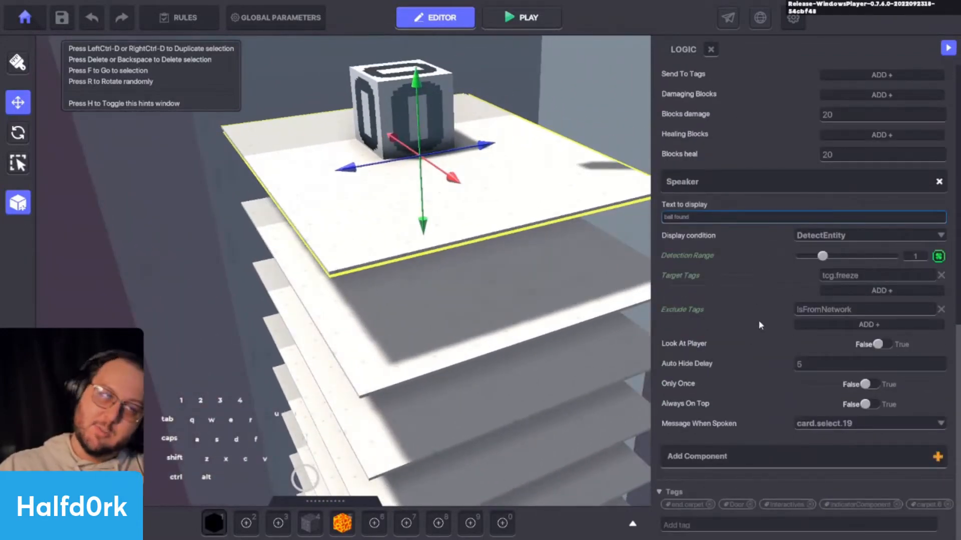
scroll(758, 327, "up", 3)
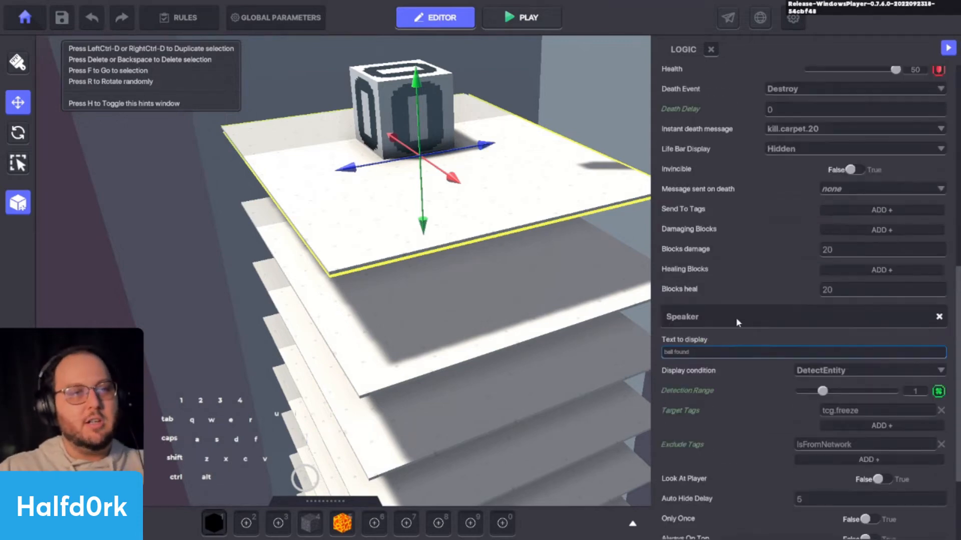
scroll(708, 334, "down", 2)
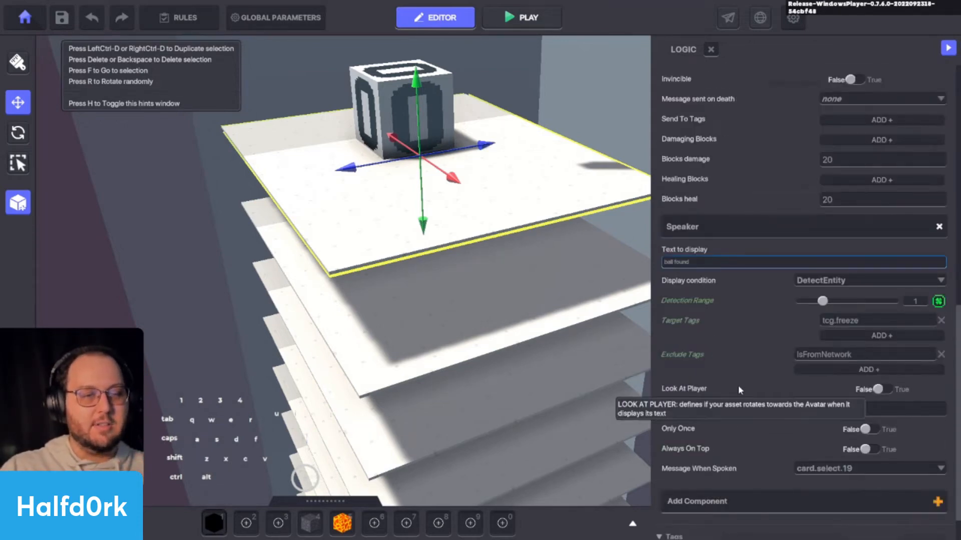
scroll(739, 388, "up", 3)
scroll(783, 447, "down", 4)
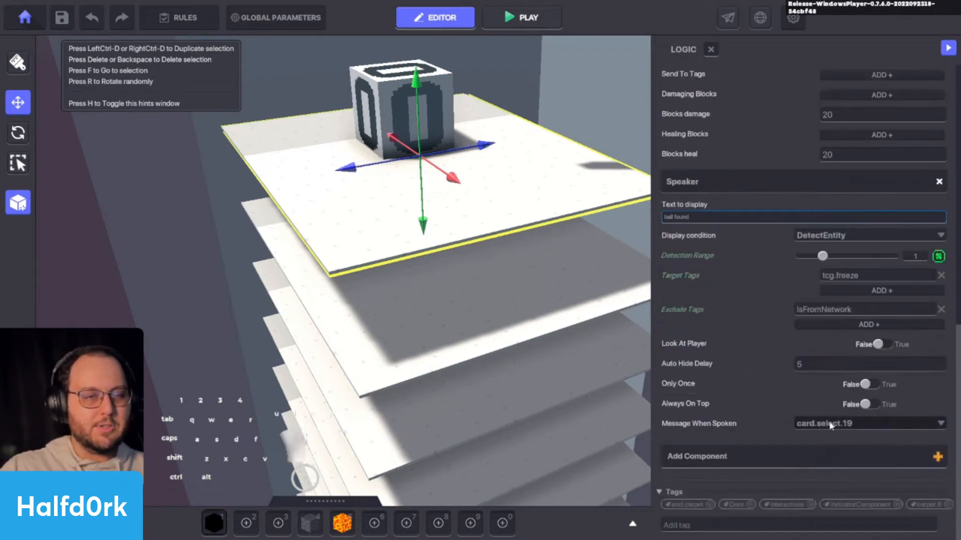
left_click(829, 424)
type("card")
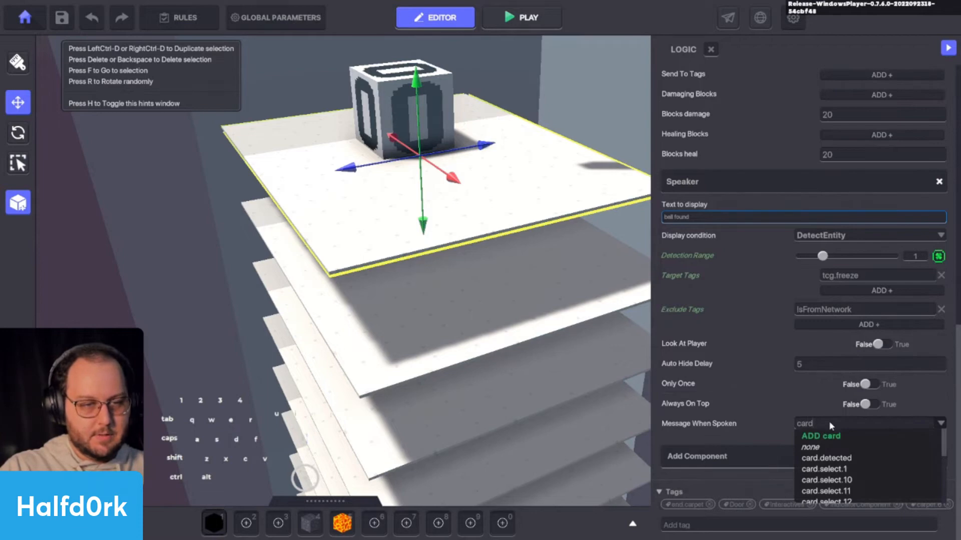
type(".select.")
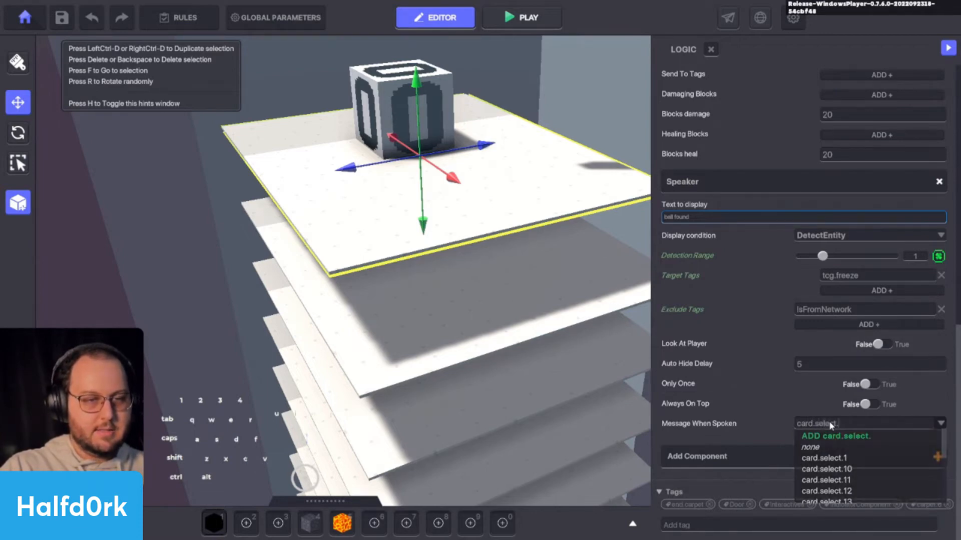
type("20")
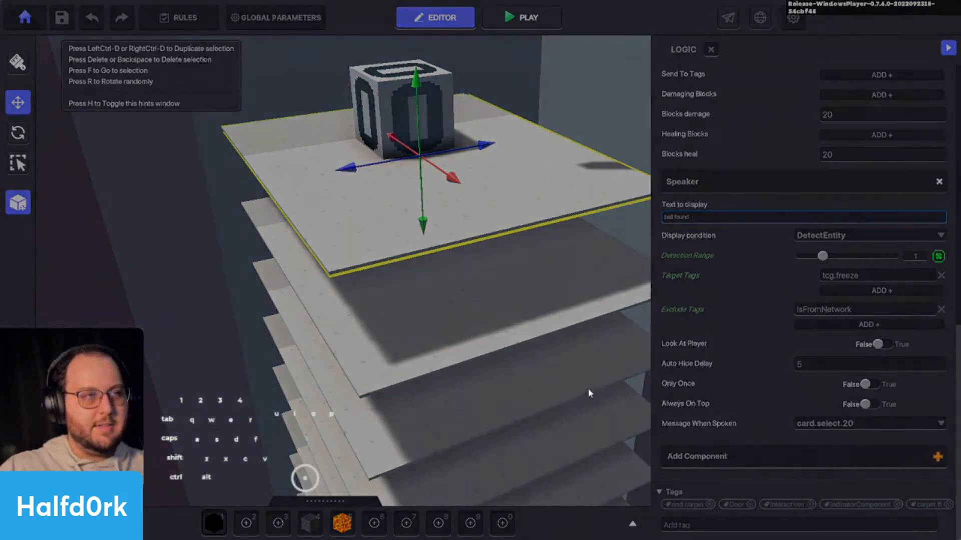
Save the experience and start a play test.
key("ctrl+s")
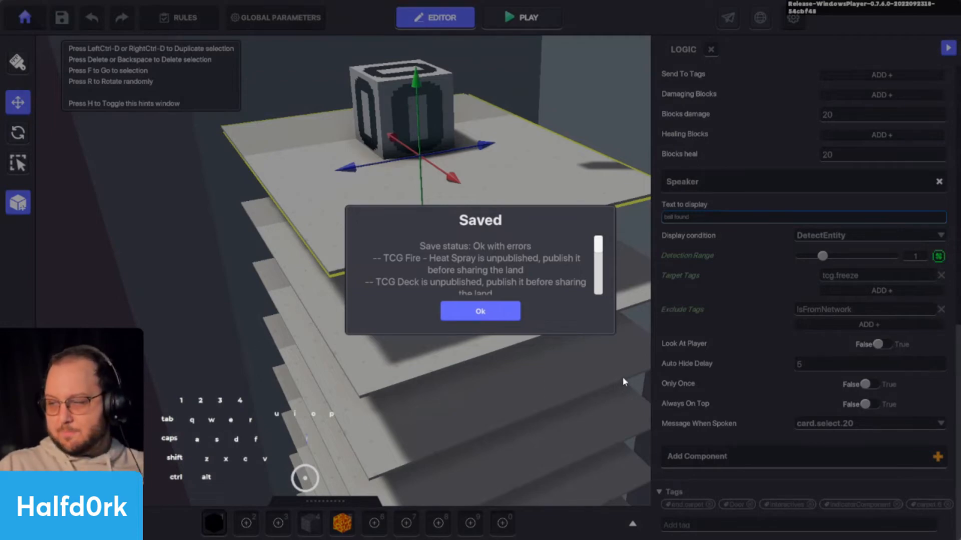
left_click(487, 321)
left_click(513, 21)
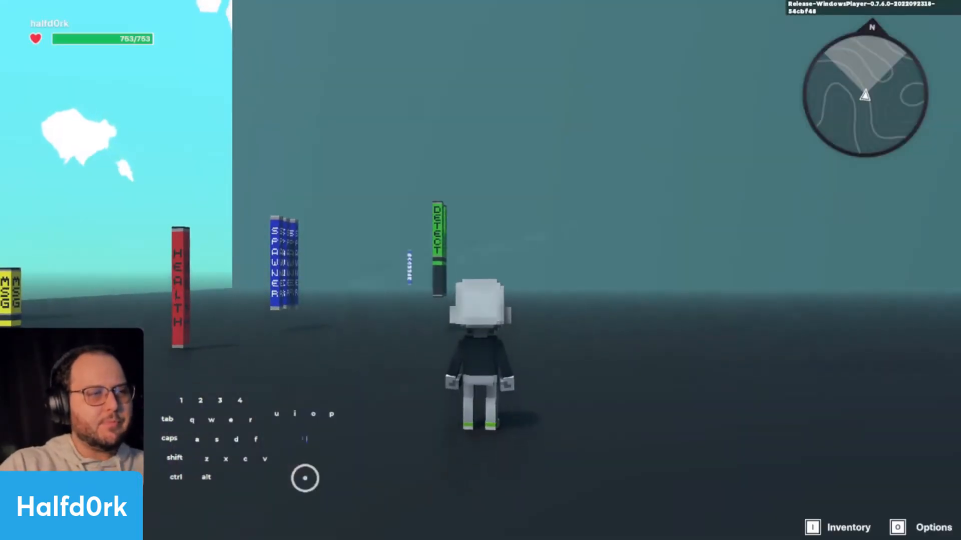
Walk the avatar past the detect pillars to the tower and examine its carpet stack from below.
key("w")
key("d")
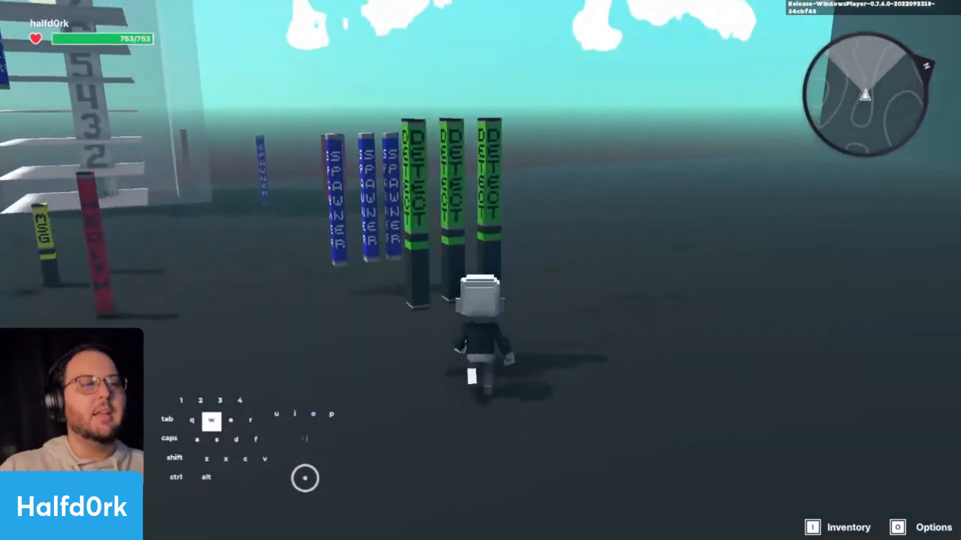
key("d")
key("w")
key("s")
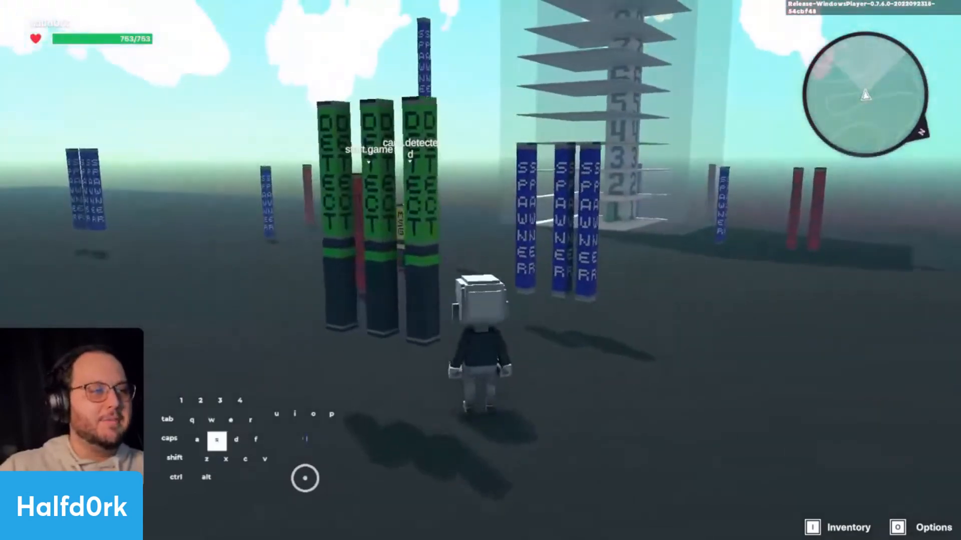
key("w")
key("a")
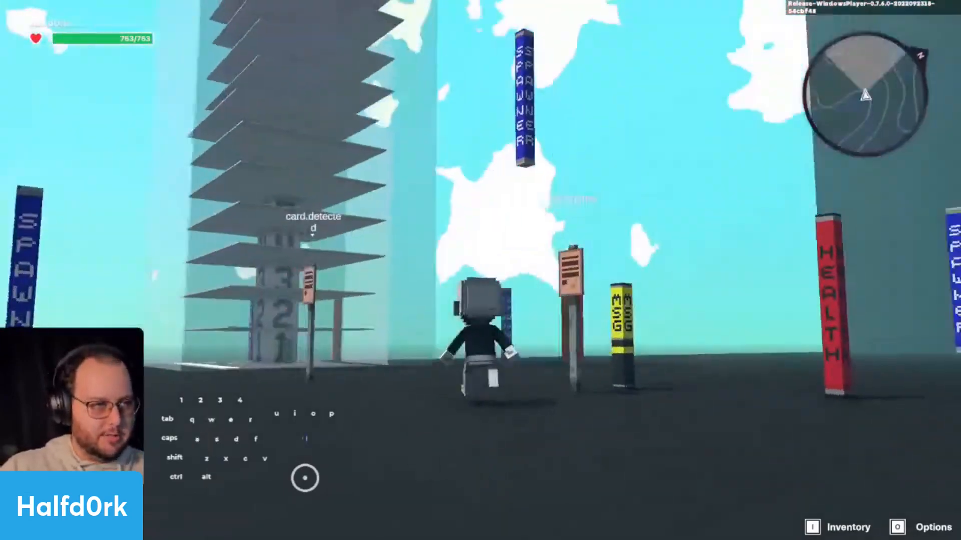
key("s")
key("w")
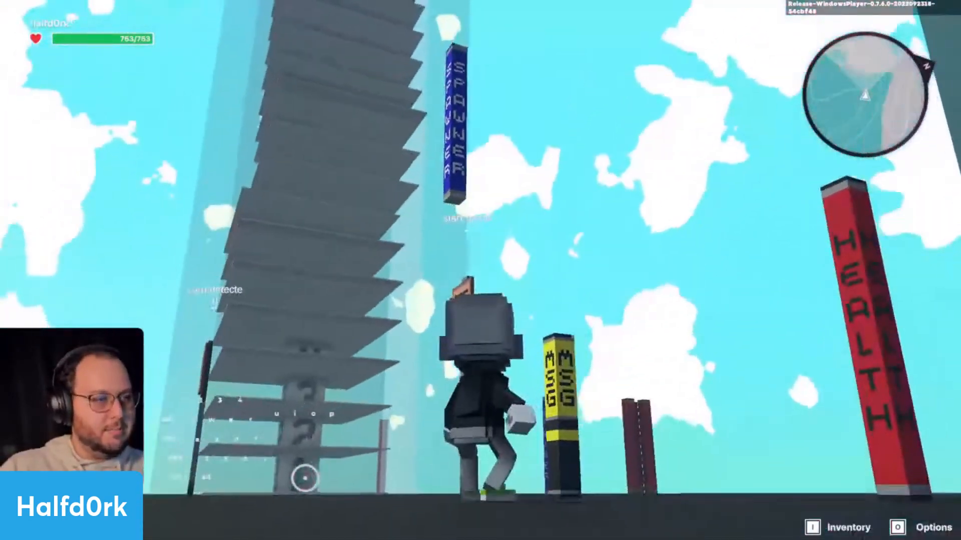
key("a")
key("s")
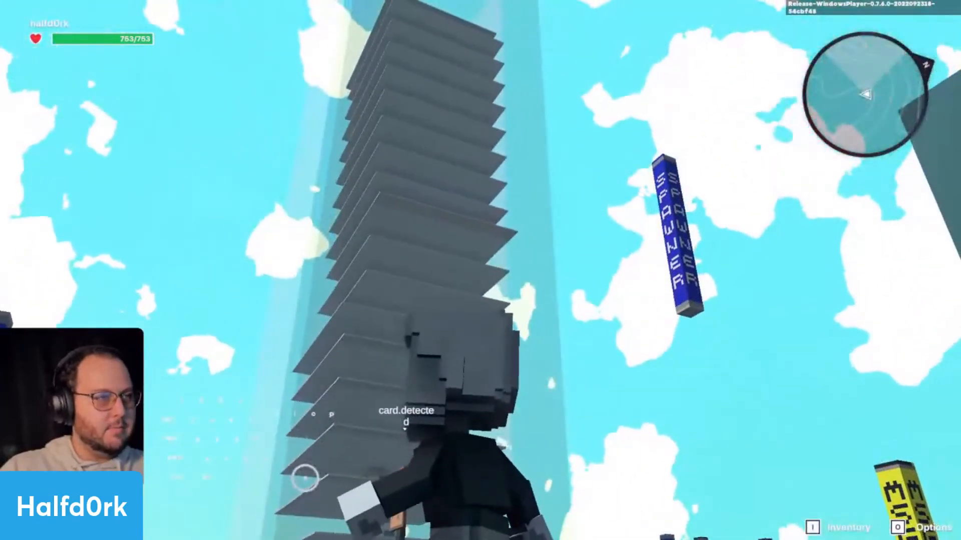
key("w")
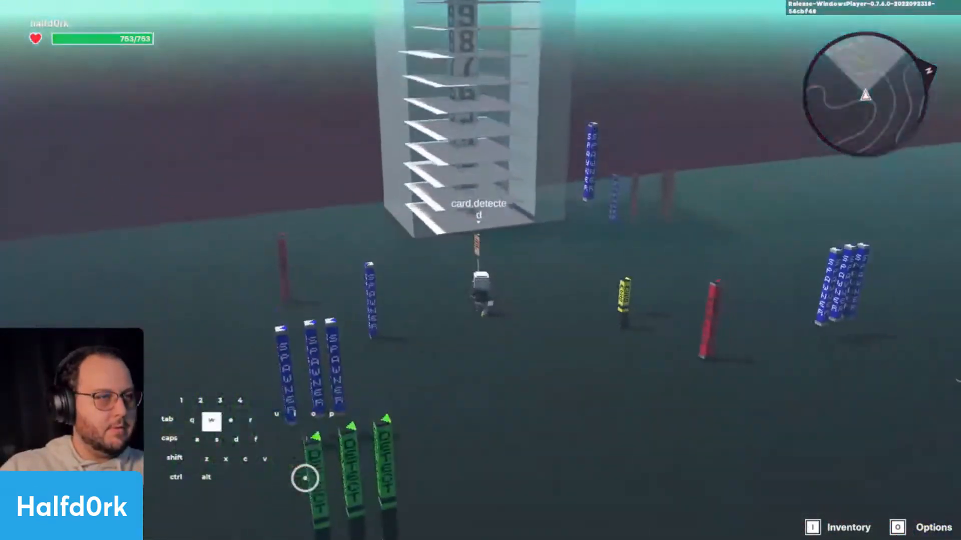
Start the turn from the TCG dialogue, check the tower's carpets from a distance and end the play test.
left_click(386, 441)
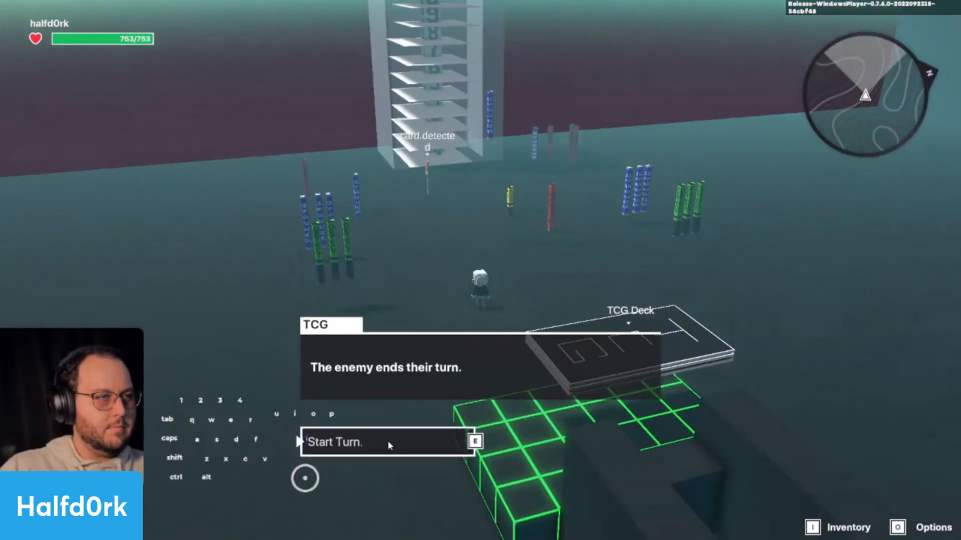
left_click(387, 441)
key("d")
key("w")
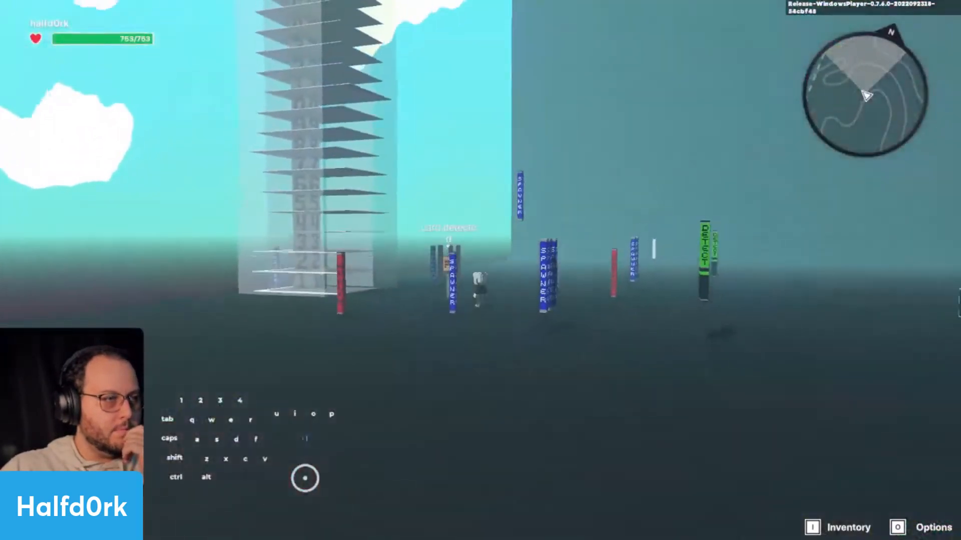
key("s")
key("a")
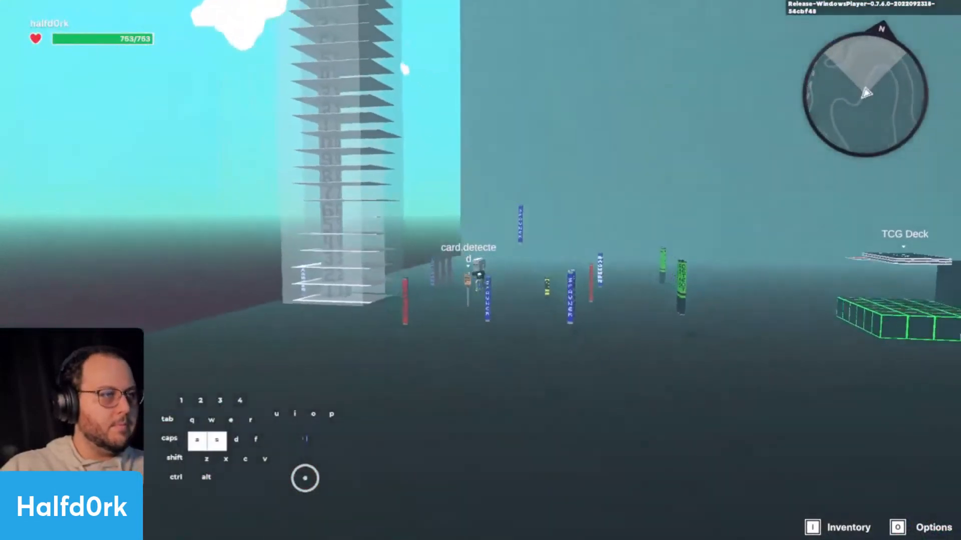
key("space")
key("space")
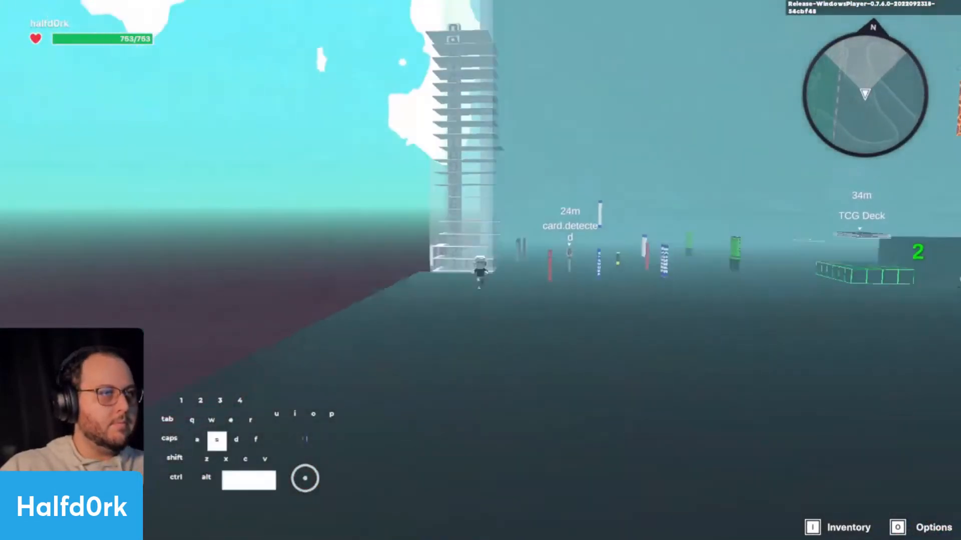
key("space")
key("w")
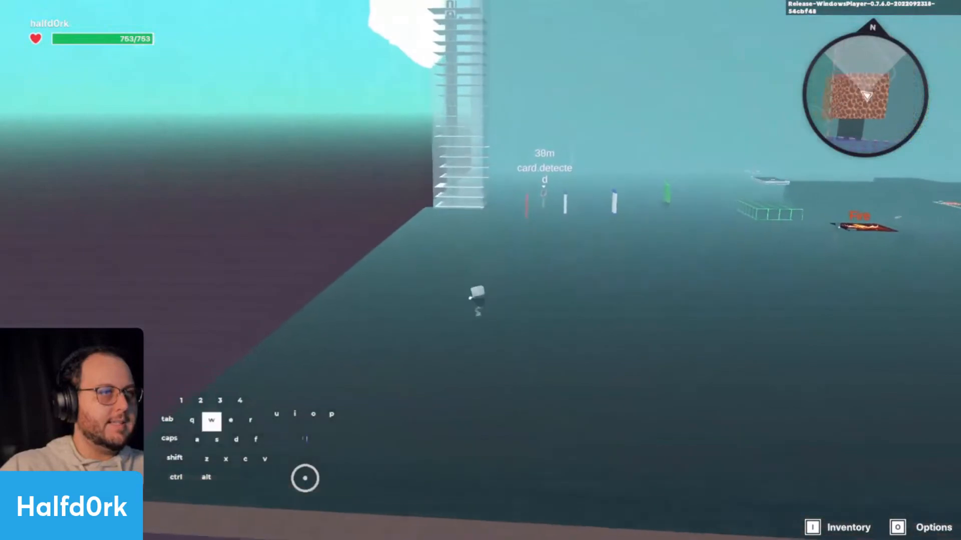
key("Tab")
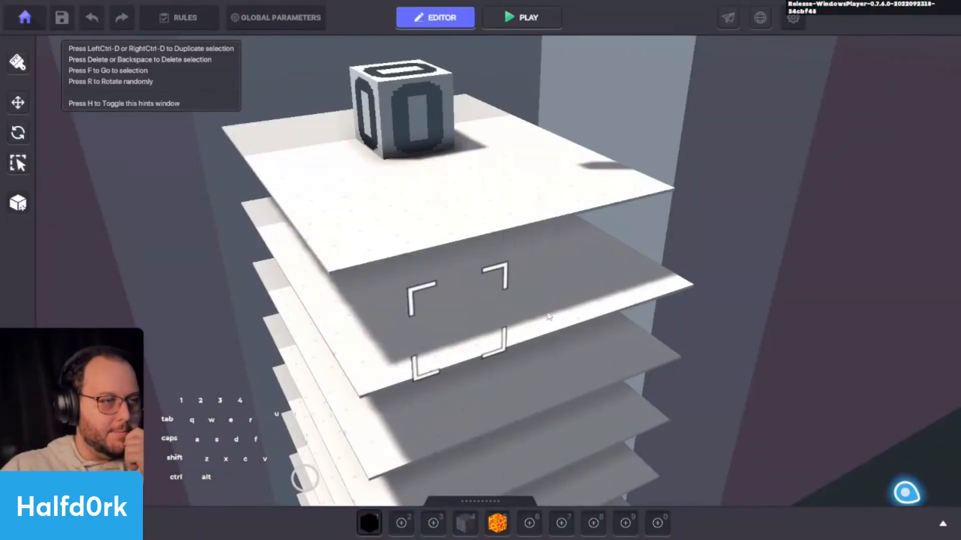
Open the logic of the carpet just below the top one and check its instant death and Speaker messages.
left_click(549, 316)
scroll(815, 435, "down", 10)
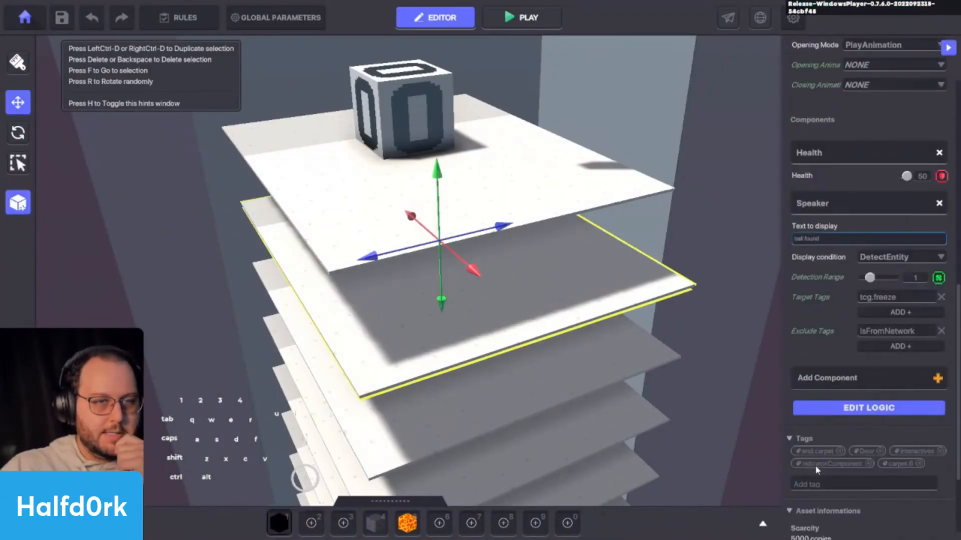
left_click(834, 408)
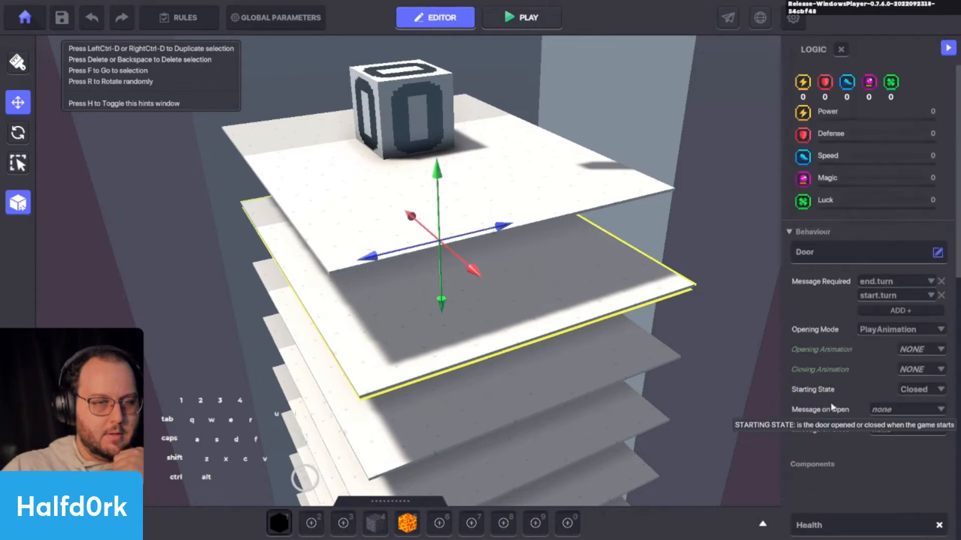
scroll(828, 410, "down", 5)
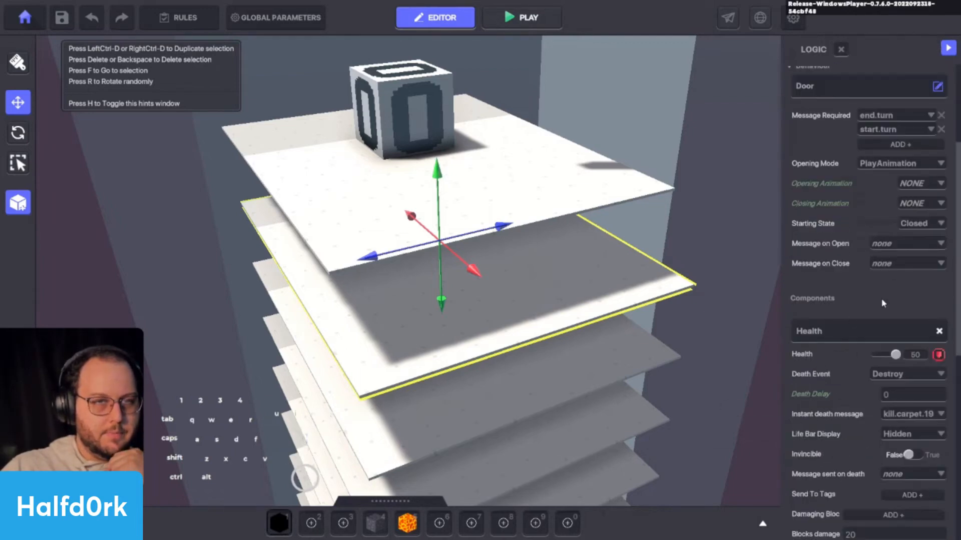
scroll(855, 388, "down", 8)
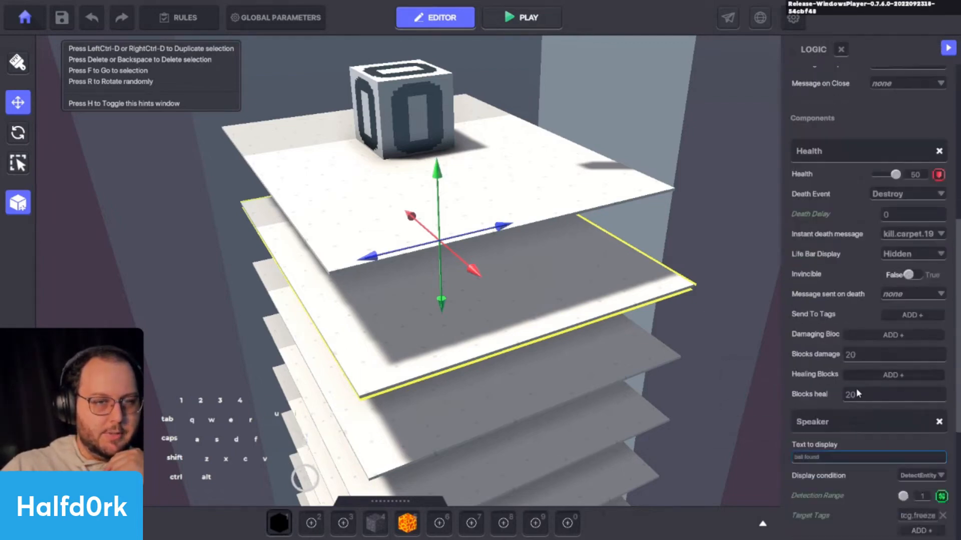
scroll(834, 441, "up", 1)
scroll(835, 442, "up", 2)
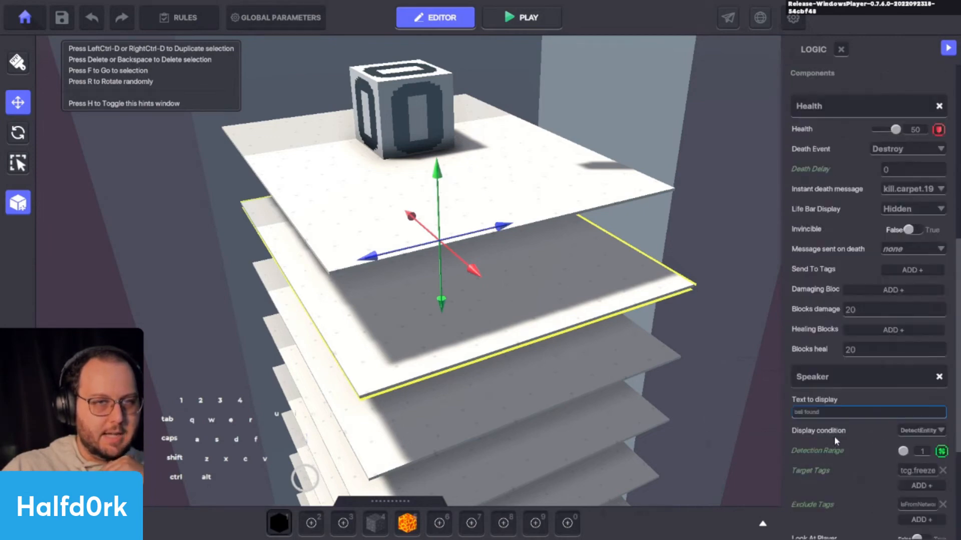
scroll(834, 441, "down", 3)
middle_click_drag(653, 423, 634, 360)
scroll(635, 359, "up", 1)
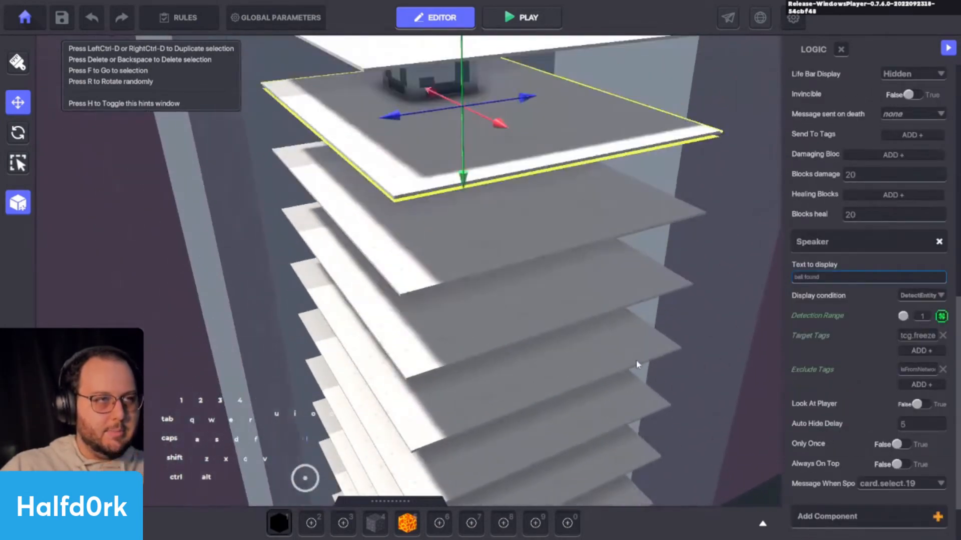
left_click_drag(696, 368, 712, 326, "alt")
scroll(708, 331, "down", 5)
key("shift+a")
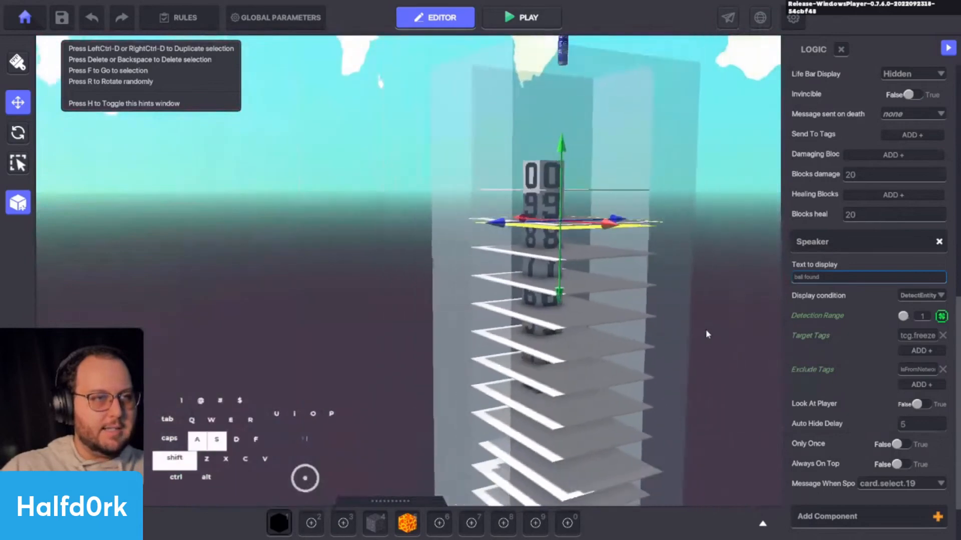
scroll(826, 363, "up", 8)
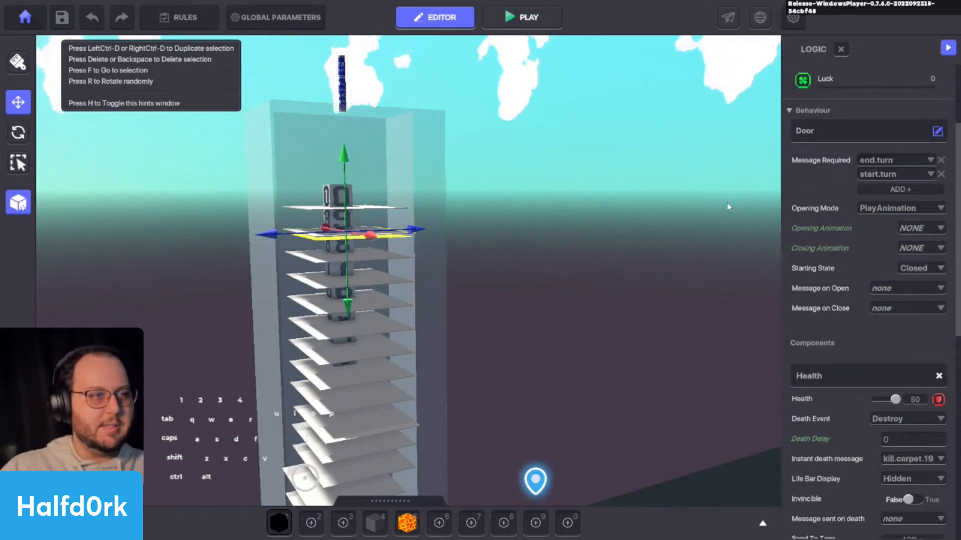
Start a play test, walk the avatar past the pillars to the tower and examine the carpet stack from several sides.
key("ctrl+p")
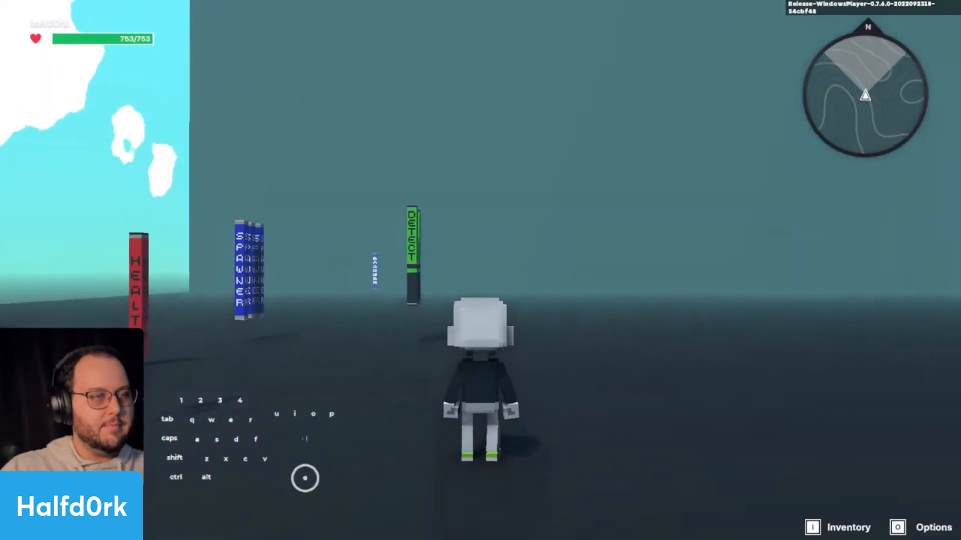
key("d")
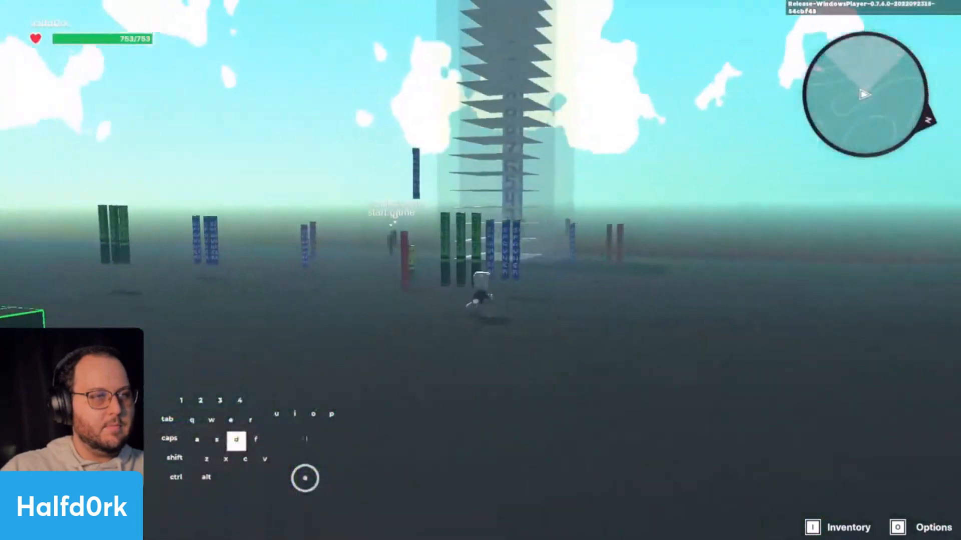
key("w")
key("a")
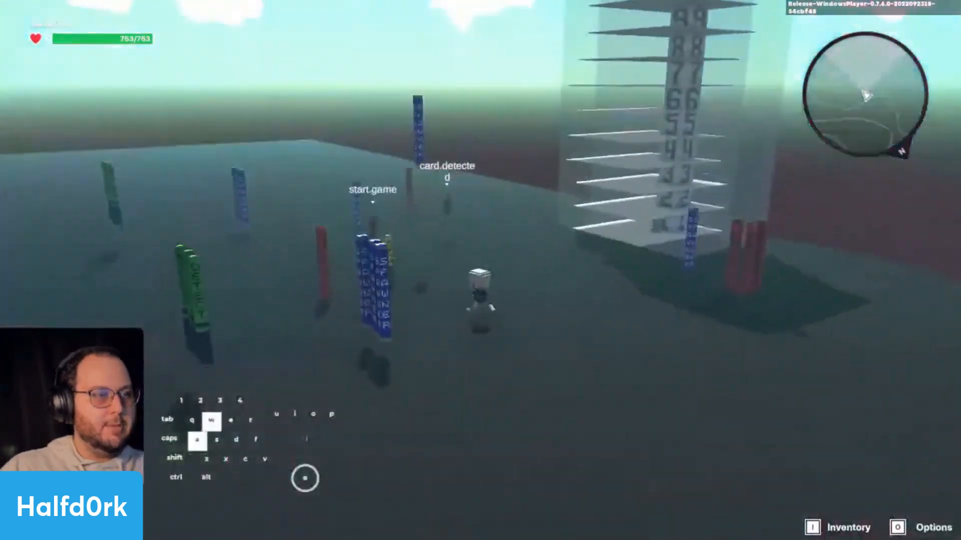
key("d")
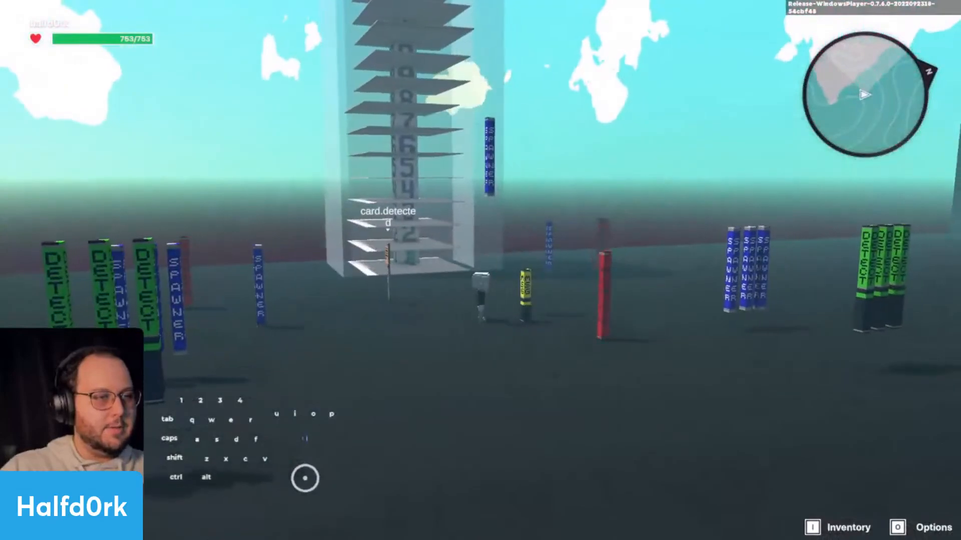
key("w")
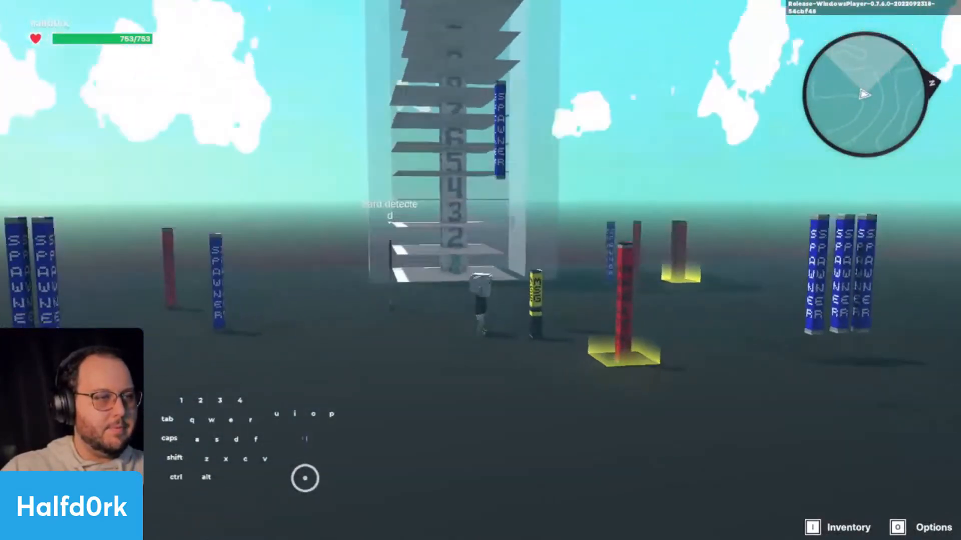
key("w")
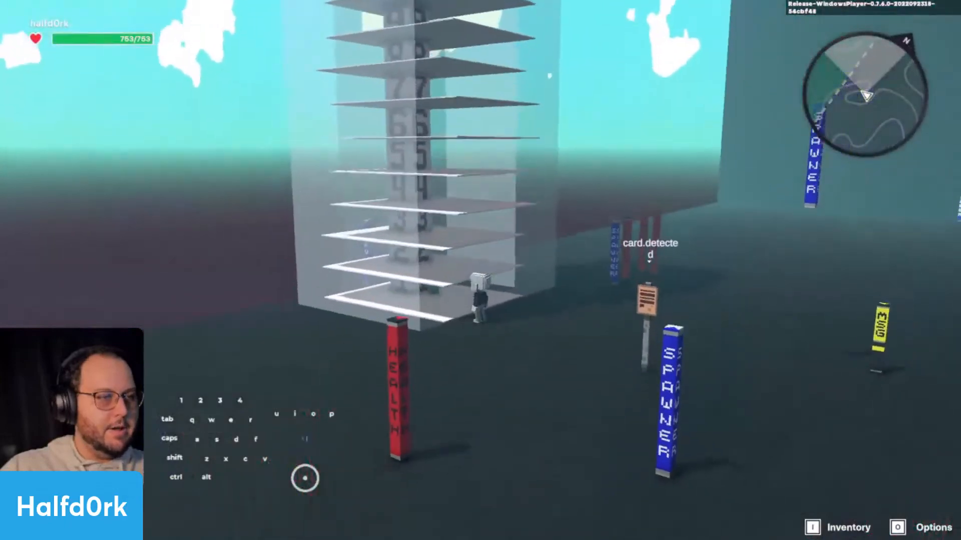
key("s")
key("a")
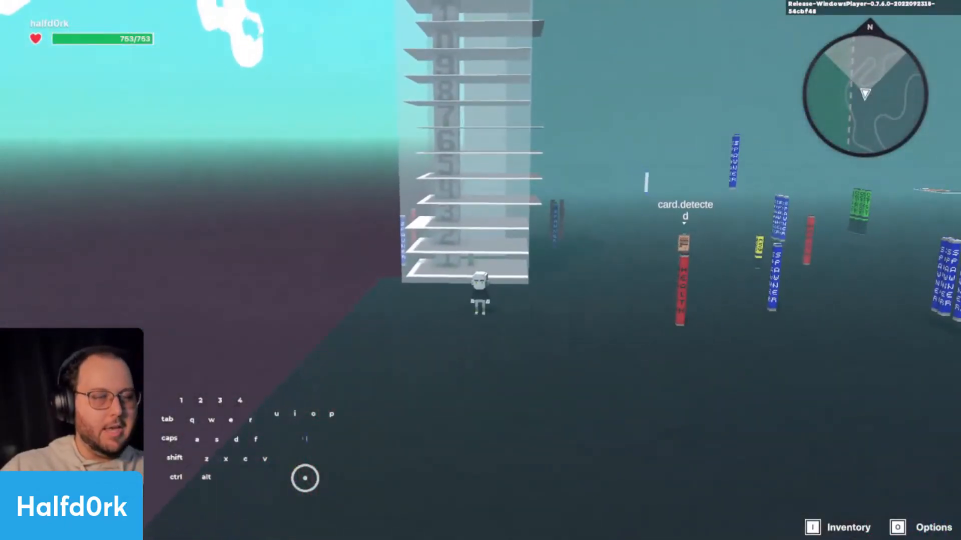
key("d")
key("w")
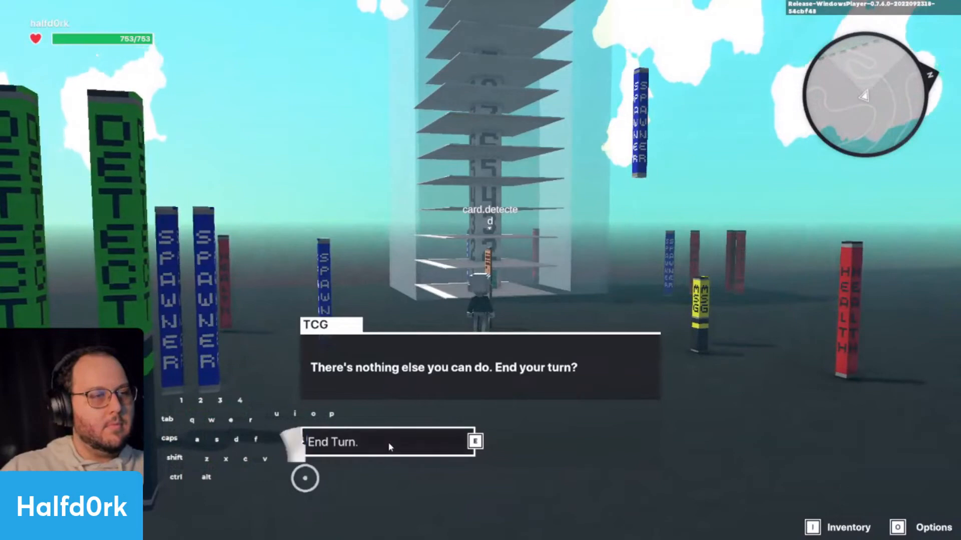
End the turn in the TCG dialogue, check the speech bubbles on the tower's carpets and end the play test.
left_click(389, 443)
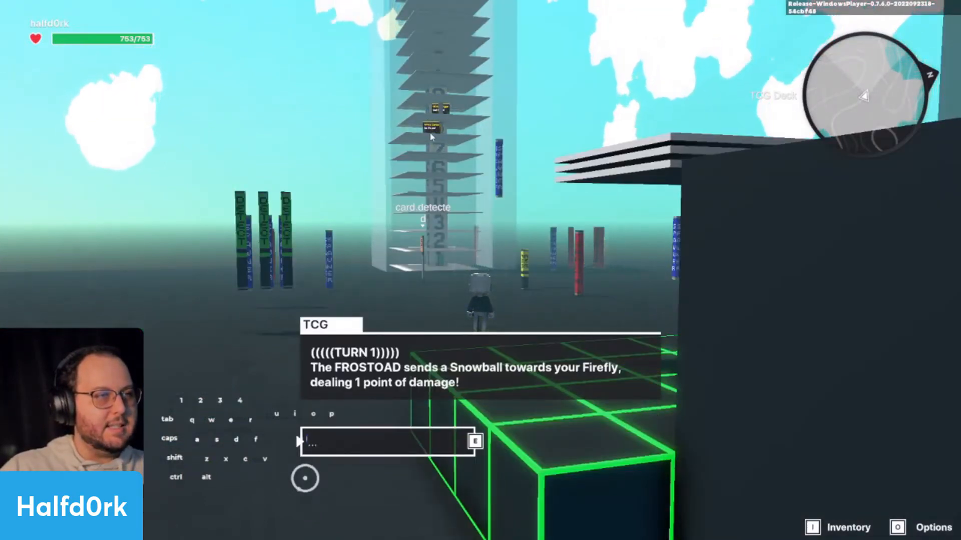
key("e")
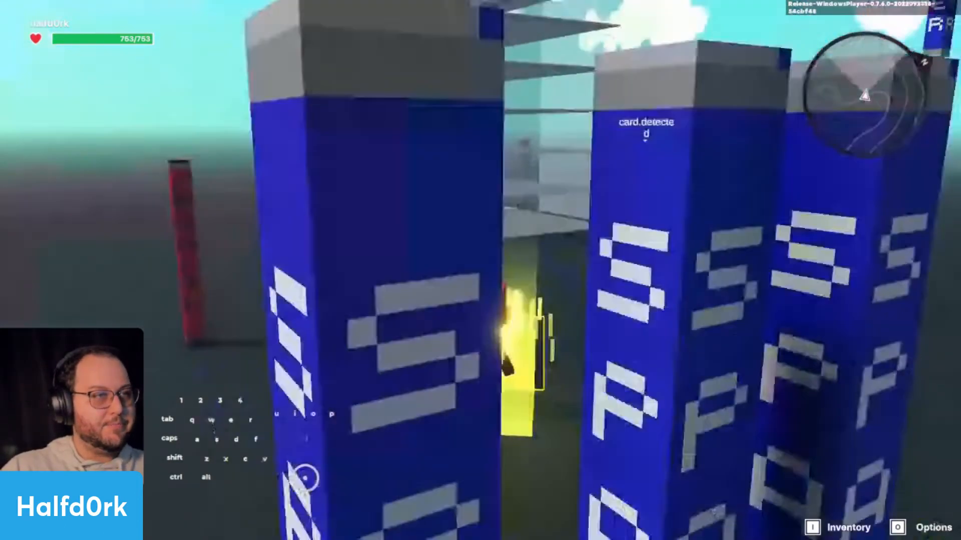
key("w")
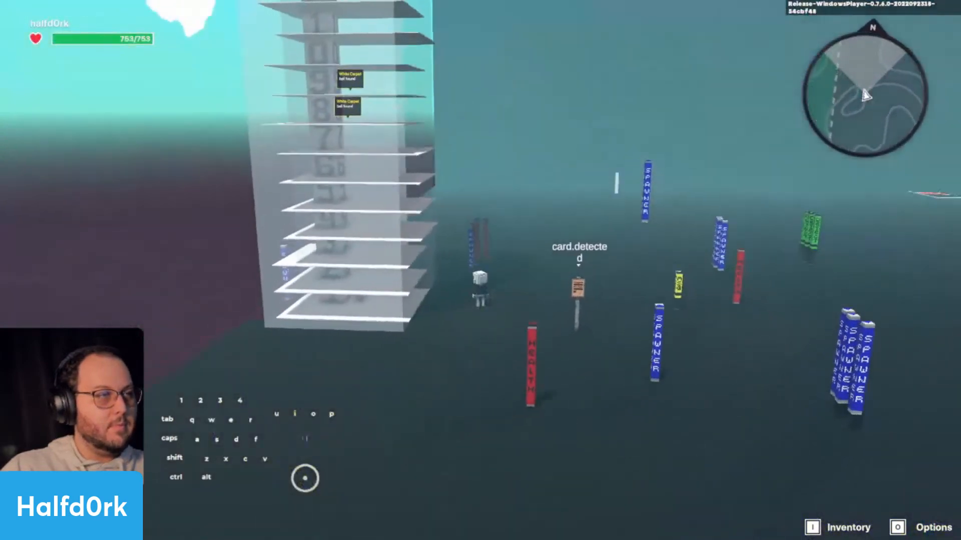
key("ctrl+p")
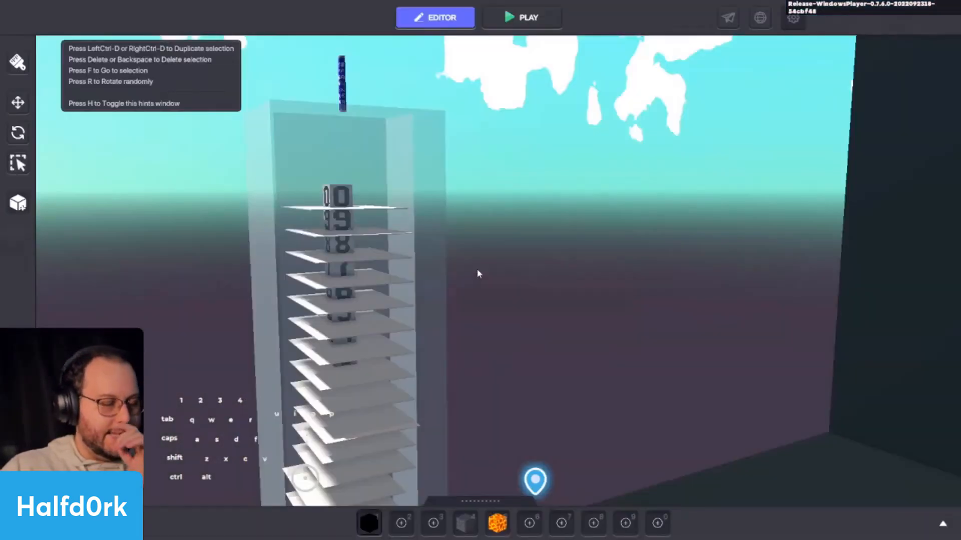
Shift the misaligned white carpet at height Y 8.51 along Z into line with the carpets above it.
mouse_move(435, 304)
right_mouse_down()
mouse_move(418, 311)
mouse_move(440, 296)
mouse_move(339, 313)
mouse_move(435, 292)
right_mouse_up()
key("a")
key("c")
key("w")
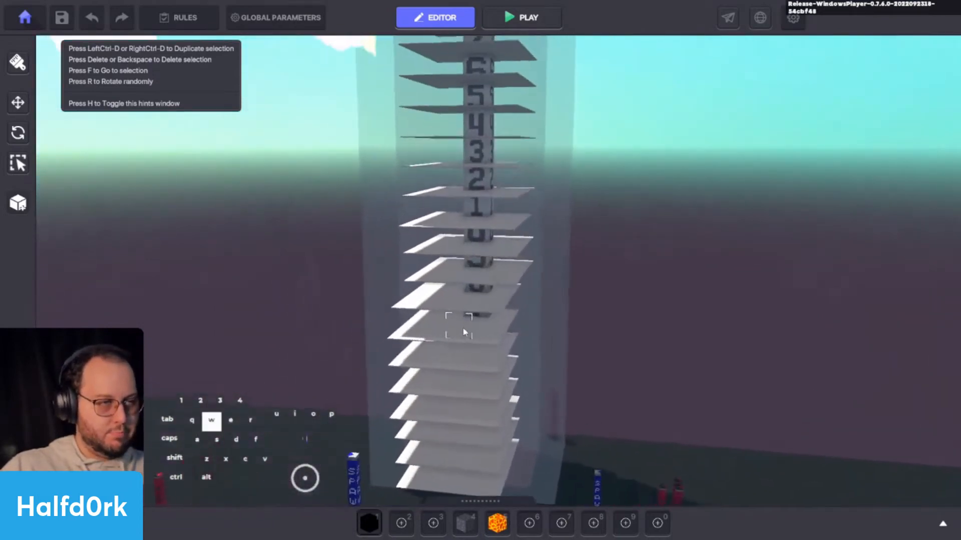
left_click_drag(463, 331, 495, 307, "alt")
left_click(494, 307, "shift")
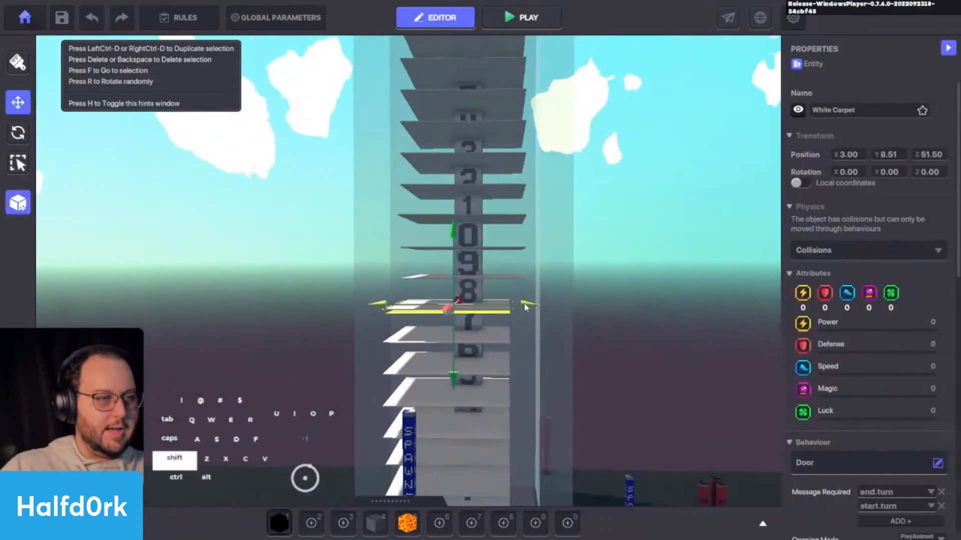
left_click(505, 351)
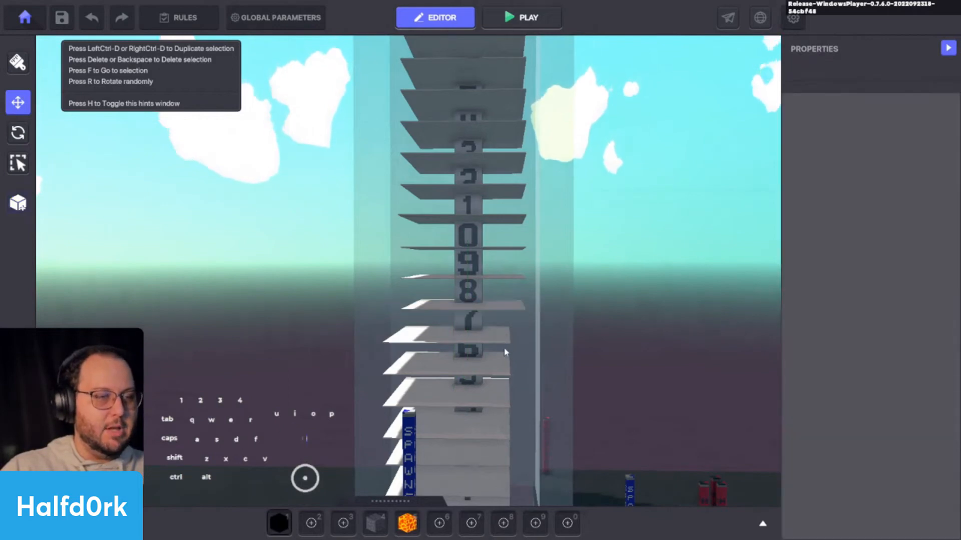
Move the white carpets at heights Y 7.51 and Y 6.51 along the Z axis to 52.00.
left_click(507, 337)
left_click_drag(529, 337, 554, 340, "shift")
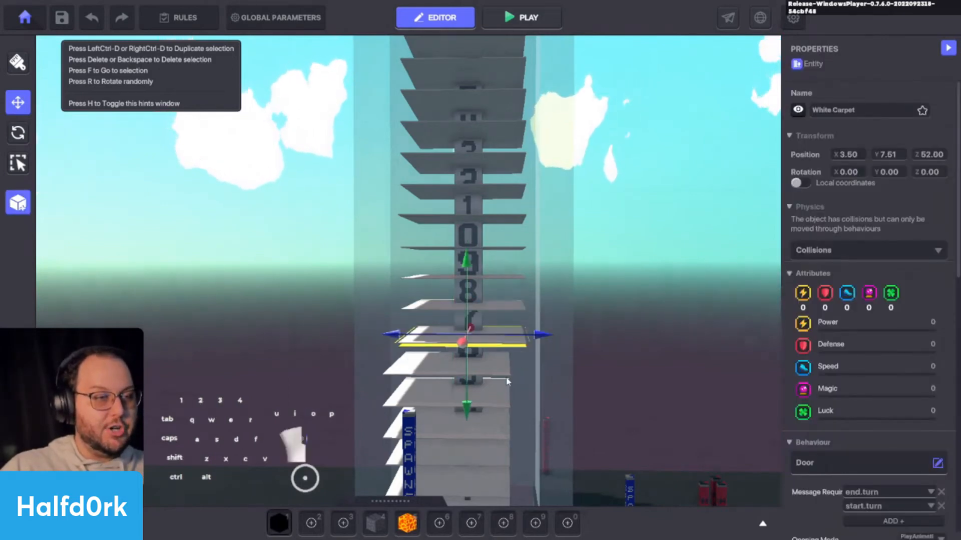
left_click(507, 379)
left_click(507, 376, "shift")
key("c")
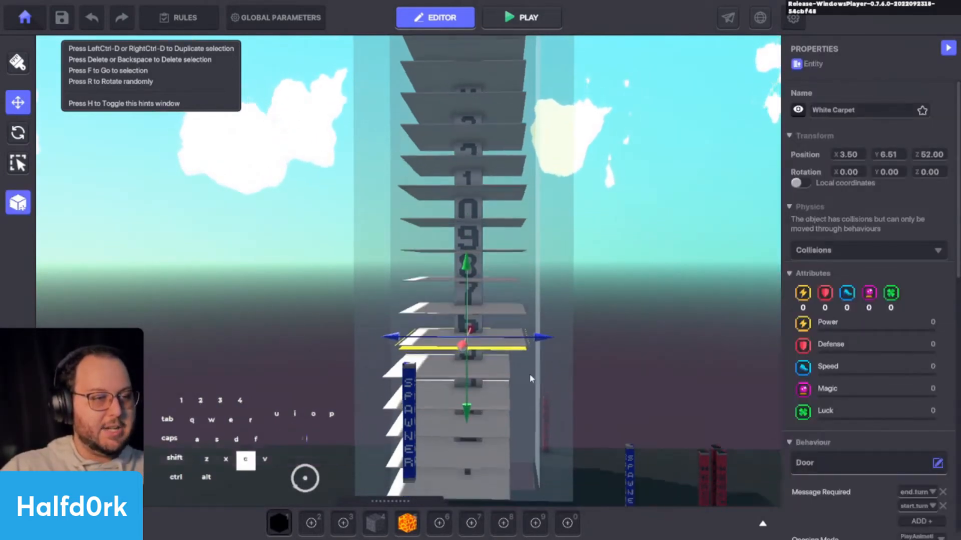
Move the five lowest white carpets, from Y 5.51 down to Y 1.51, along the Z axis to 52.00.
left_click(507, 351, "shift")
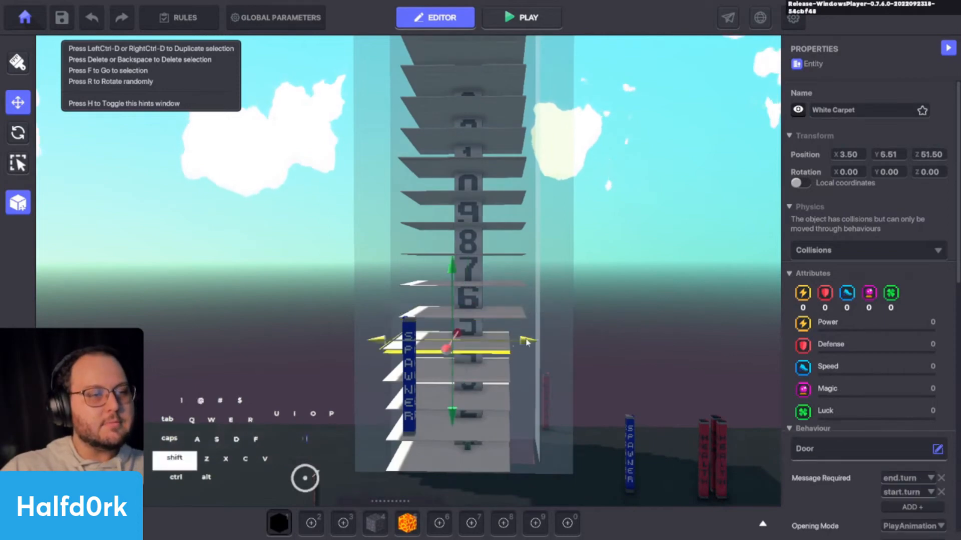
left_click(503, 379, "shift")
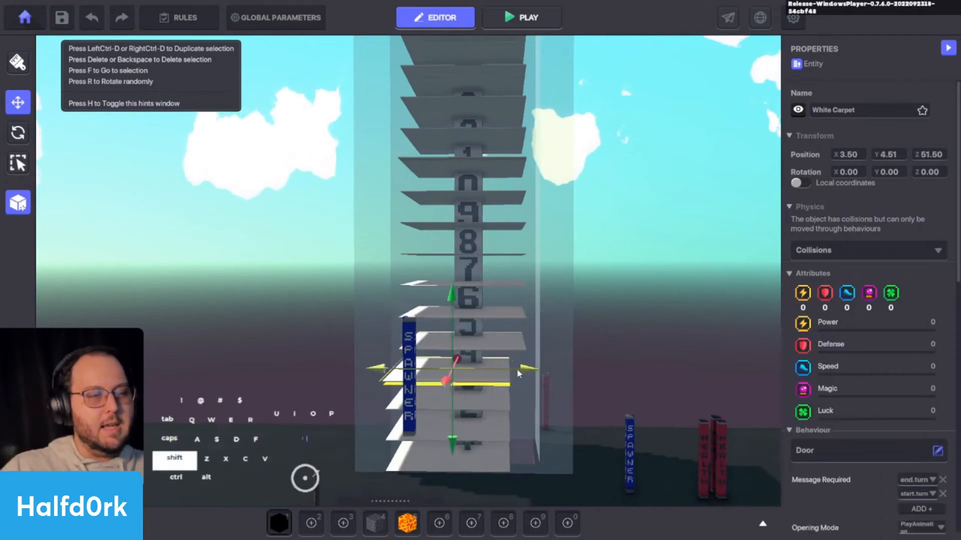
left_click(500, 407, "shift")
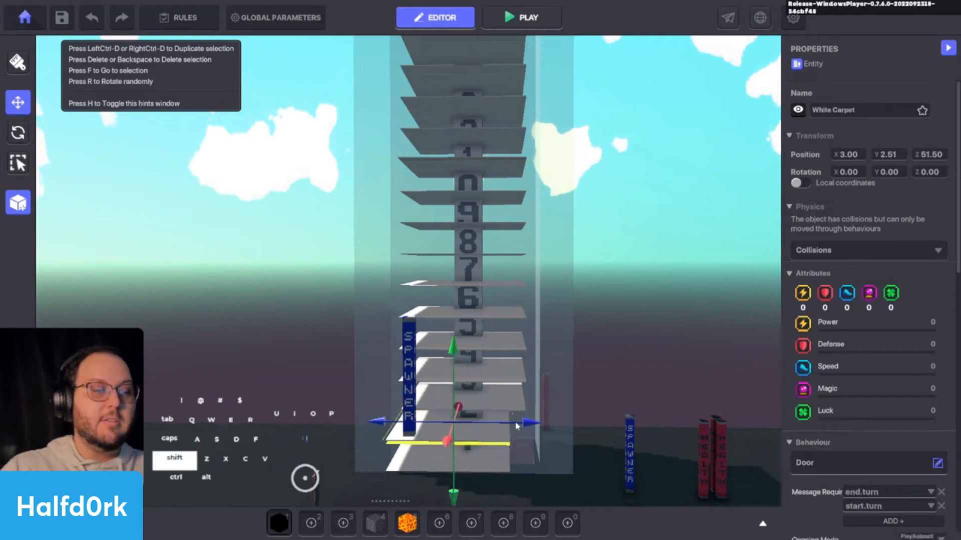
left_click(505, 430, "shift")
left_click(502, 468, "shift")
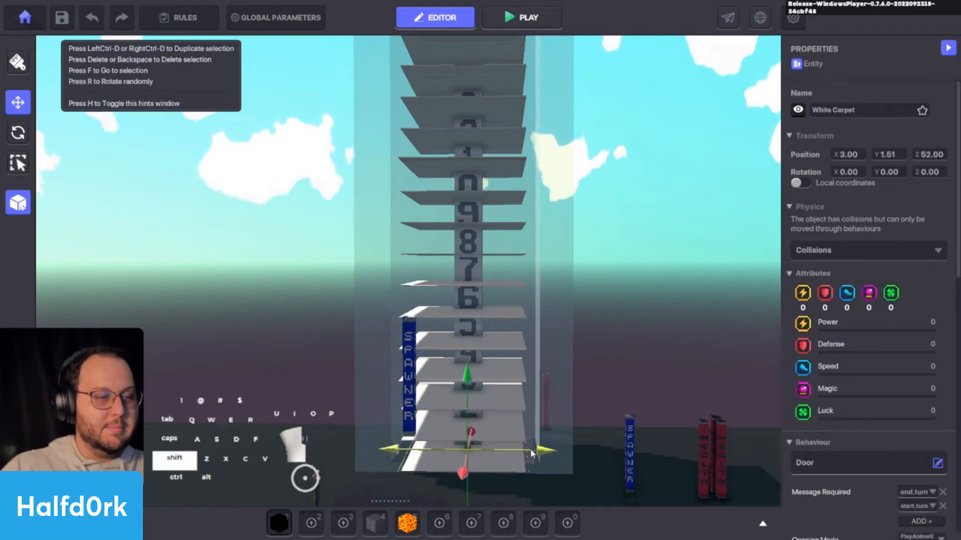
View the tower from its adjacent side and move the protruding carpet at Y 11.51 along the X axis to 3.00.
left_click_drag(569, 377, 419, 364, "alt")
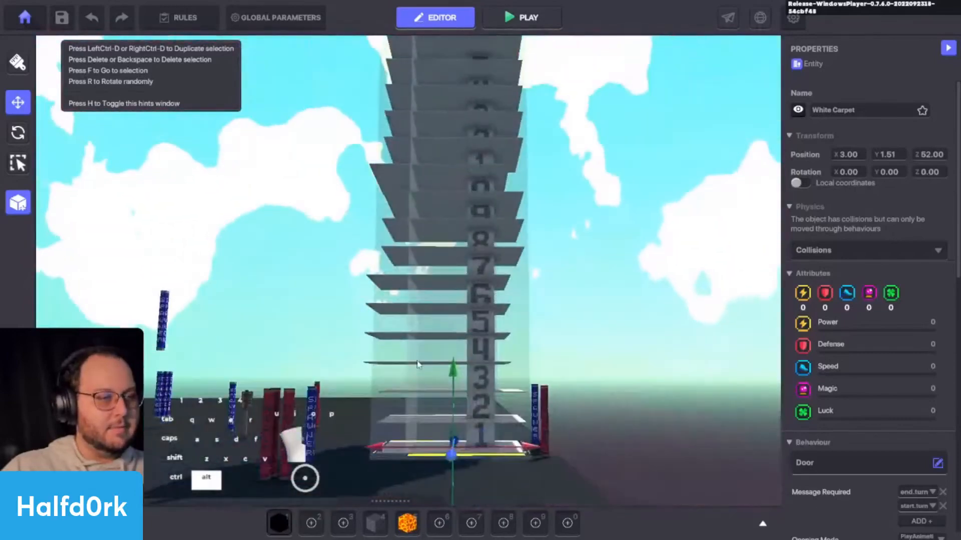
scroll(459, 378, "down", 3)
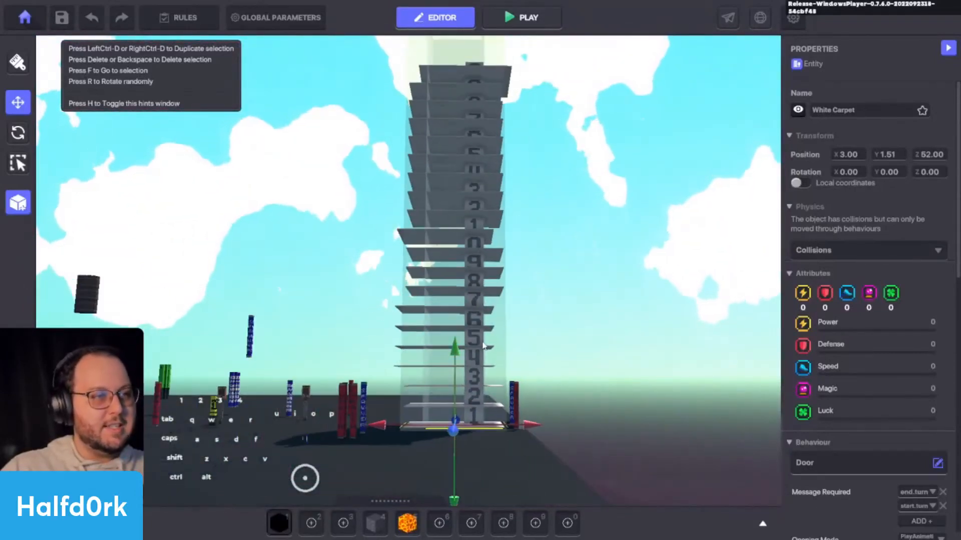
right_click_drag(467, 330, 479, 376)
scroll(473, 225, "up", 3)
left_click(496, 217)
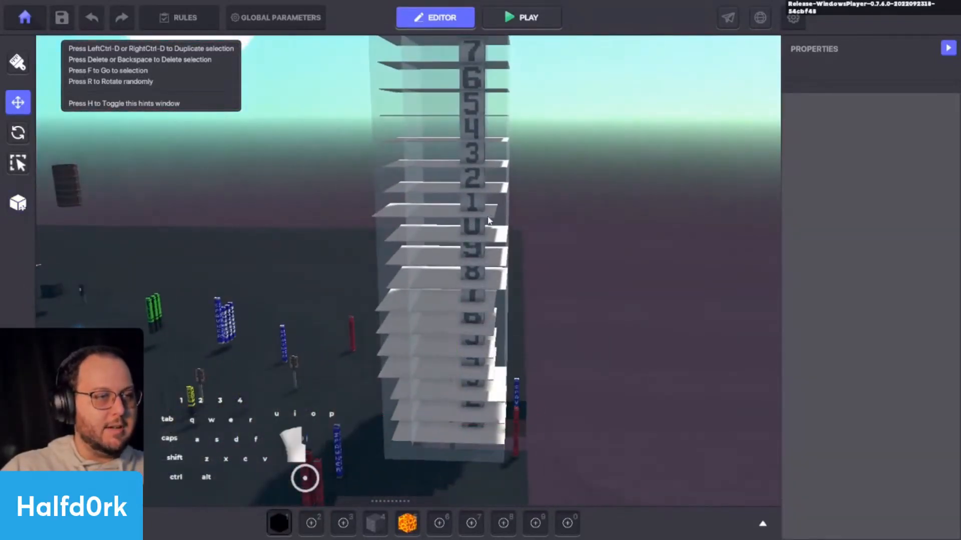
left_click(489, 220)
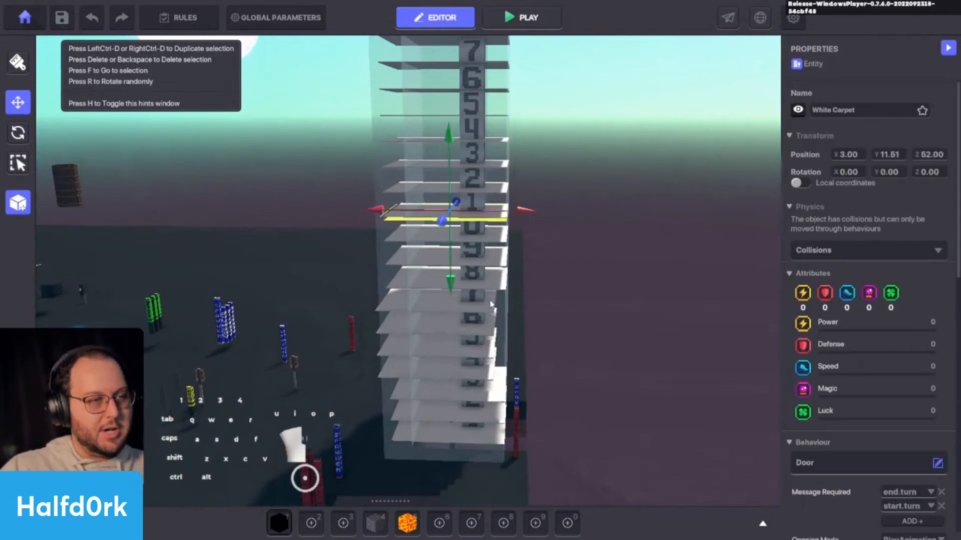
Move the white carpets at heights Y 7.51, Y 6.51 and Y 5.51 along the X axis to 3.00.
scroll(490, 303, "down", 4, "shift")
scroll(490, 337, "down", 1, "shift")
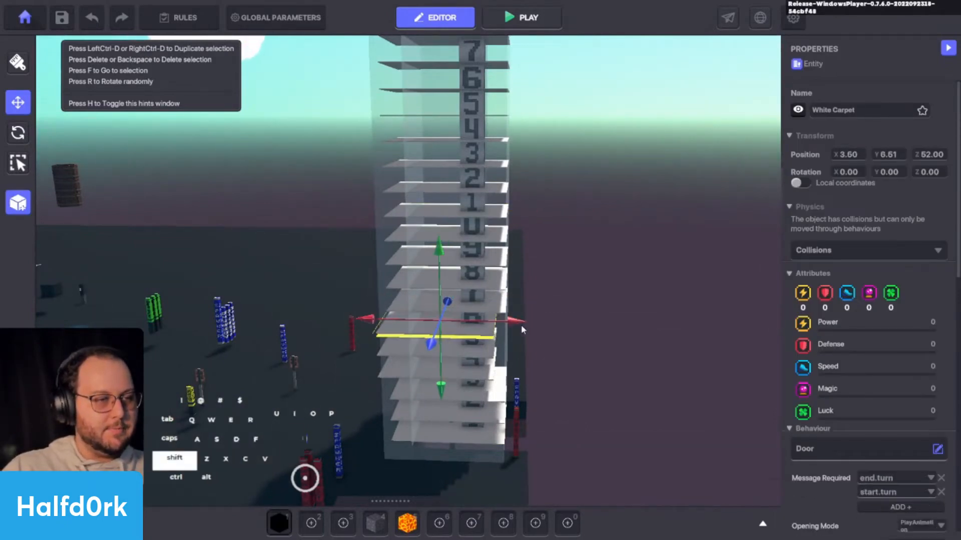
mouse_move(521, 334)
left_mouse_down("shift")
mouse_move(509, 344)
mouse_move(520, 343)
left_mouse_up("shift")
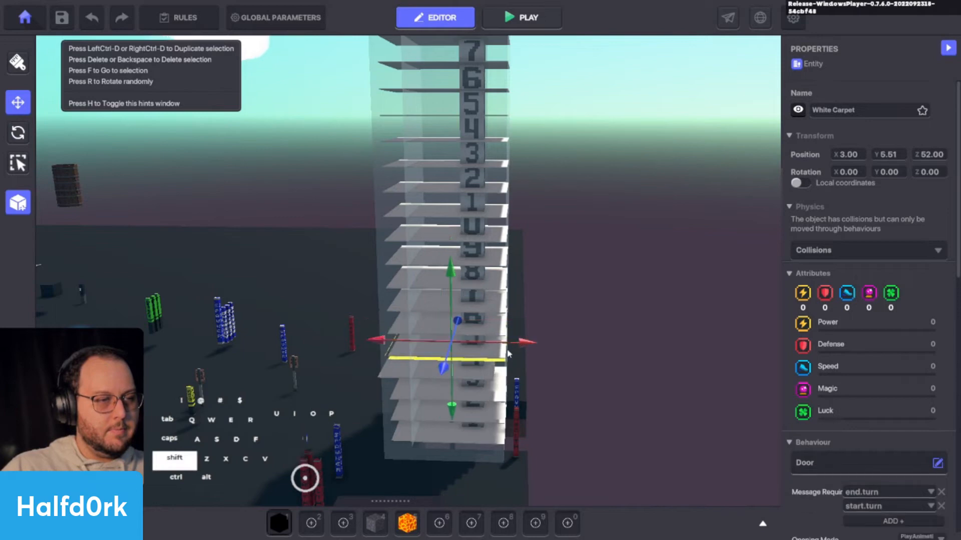
Move the white carpet at height Y 4.51 and the one directly below it along the X axis to 3.00.
scroll(491, 379, "down", 2, "shift")
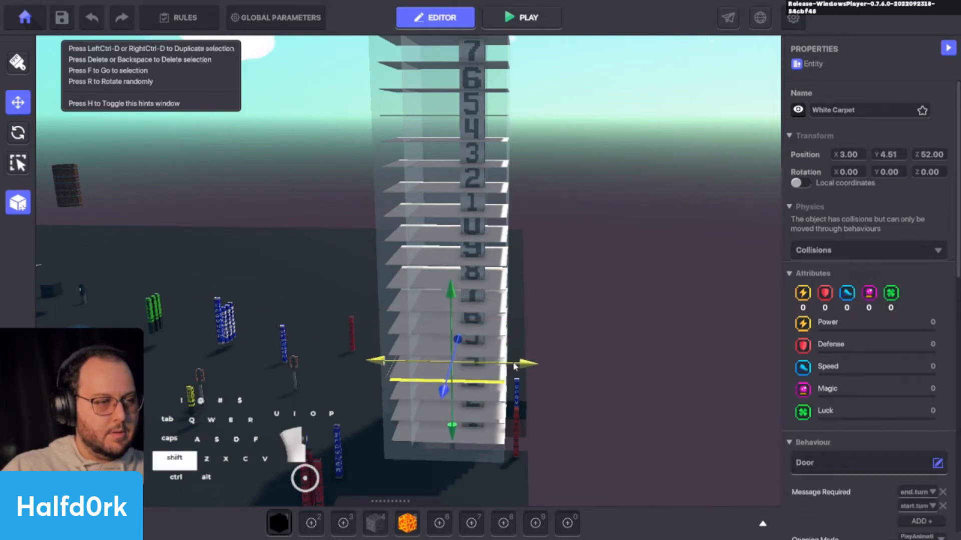
scroll(501, 397, "down", 1, "shift")
Focus on the selected white carpet and reduce its Speaker's detection range to a smaller circle around the carpet's centre.
scroll(869, 466, "down", 8)
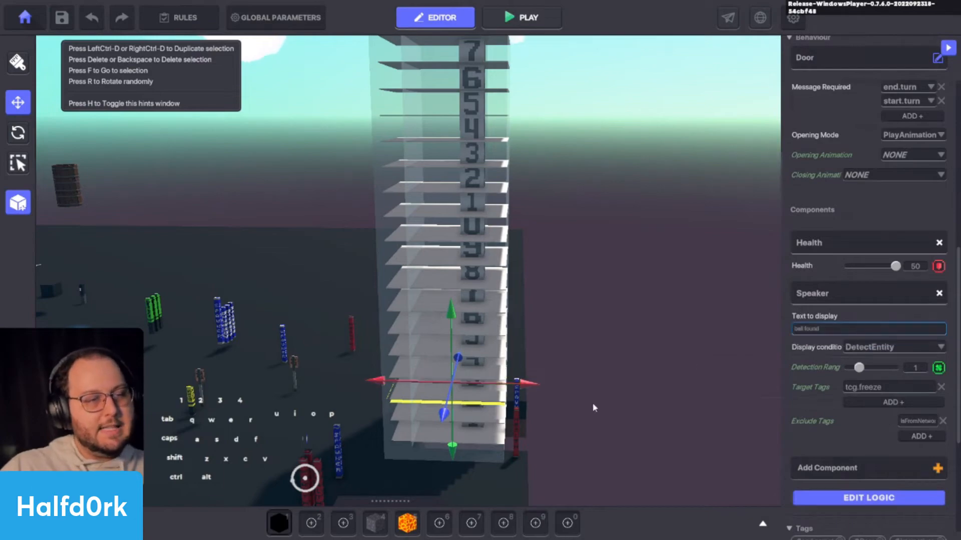
left_click_drag(594, 347, 519, 344, "alt")
key("f")
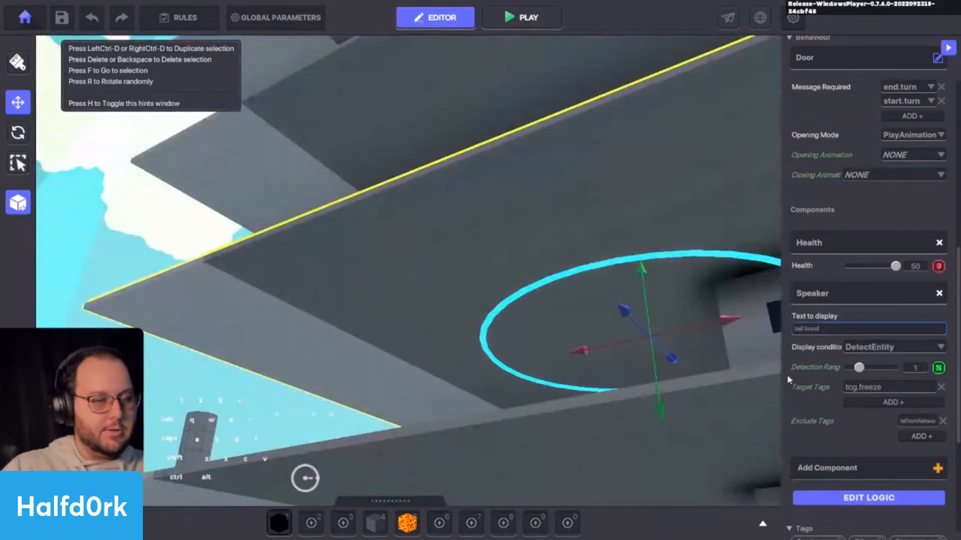
left_click(914, 368)
type("0")
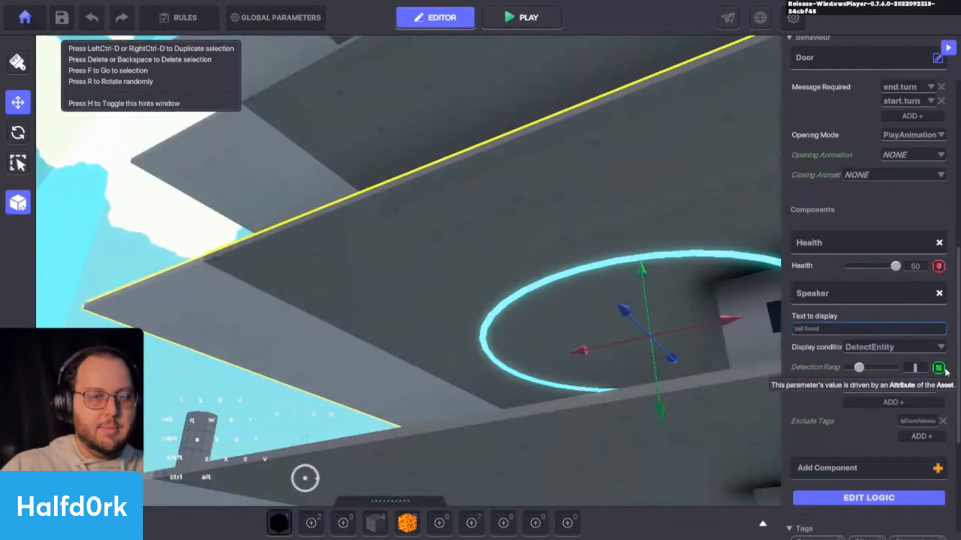
key("Return")
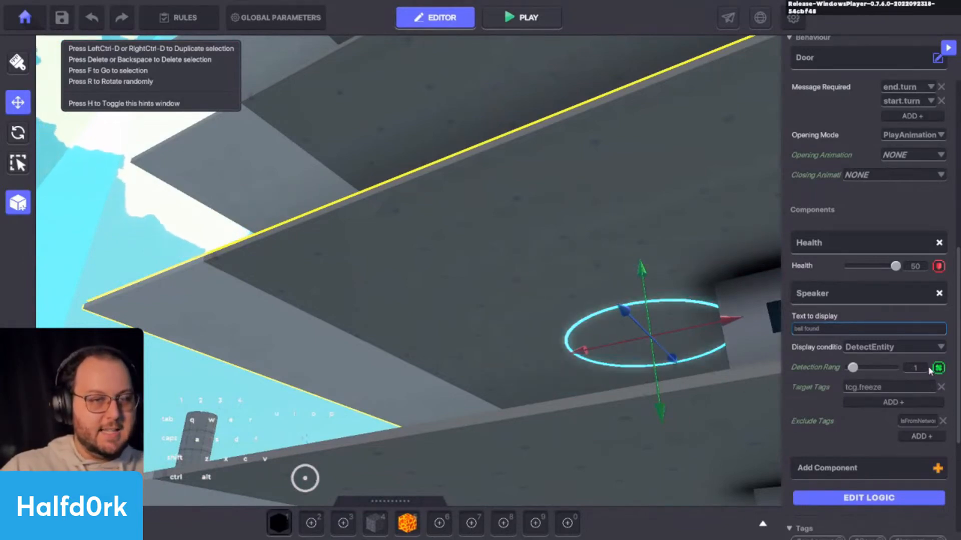
double_click(923, 374)
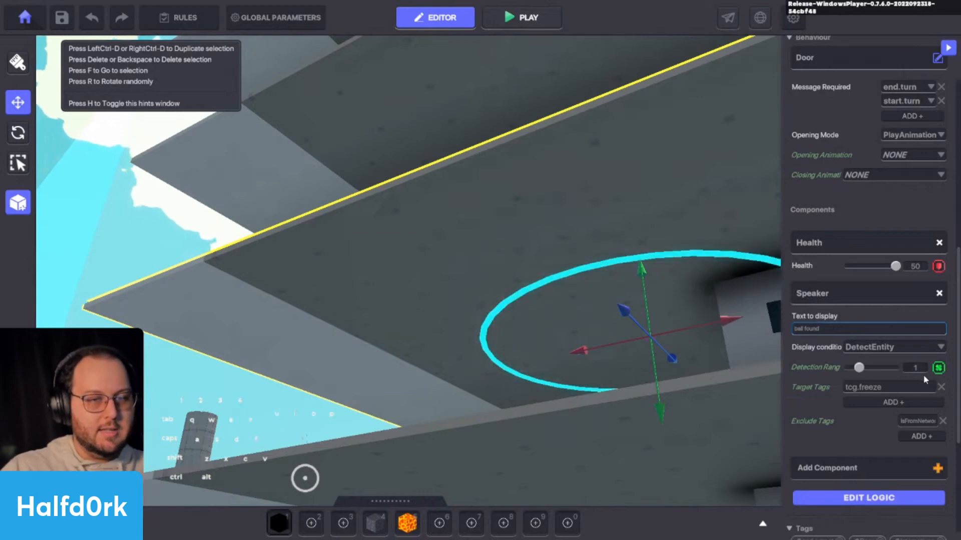
type("1.5")
key("Return")
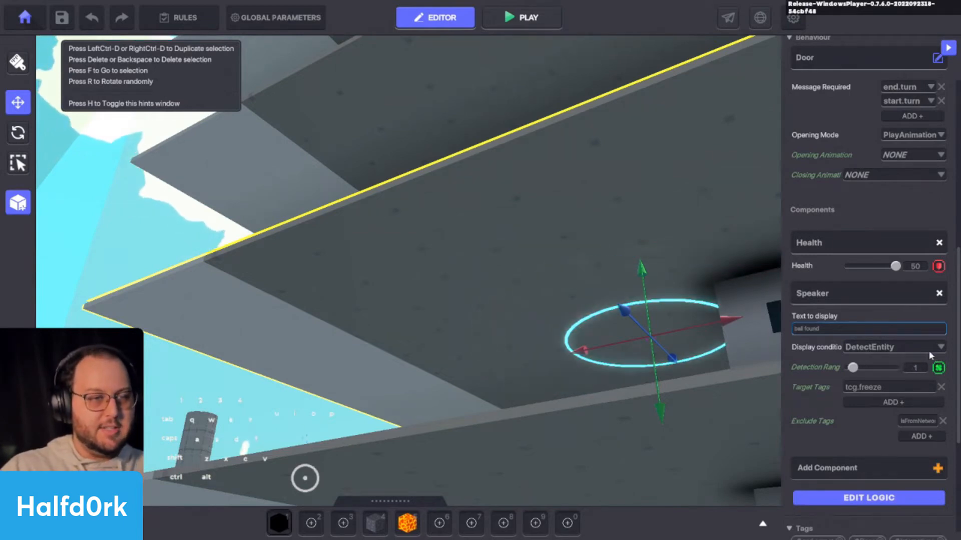
Select the carpets tagged carpet.1, carpet.2 and carpet.4 together and reduce their Speaker detection range.
left_click_drag(501, 281, 593, 350, "alt")
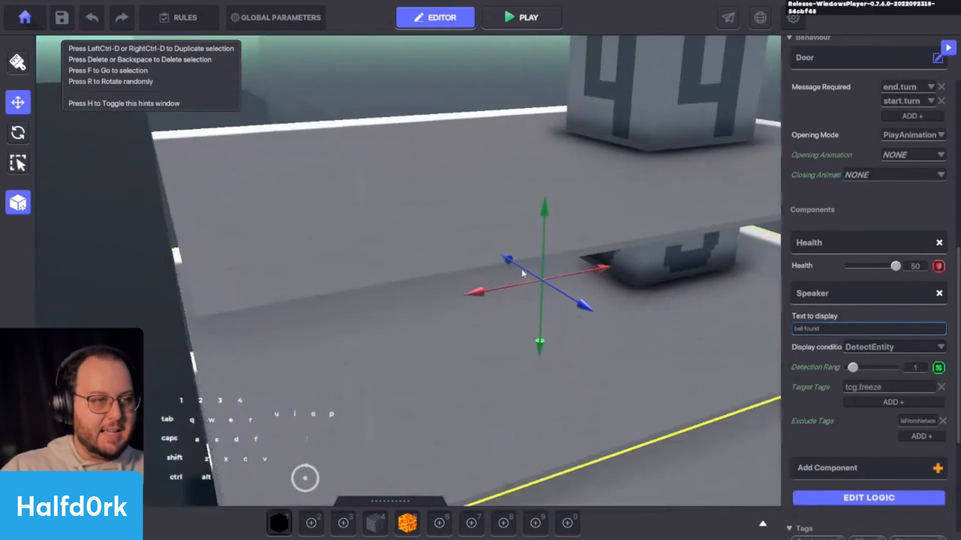
left_click_drag(525, 316, 576, 268, "alt")
key("s")
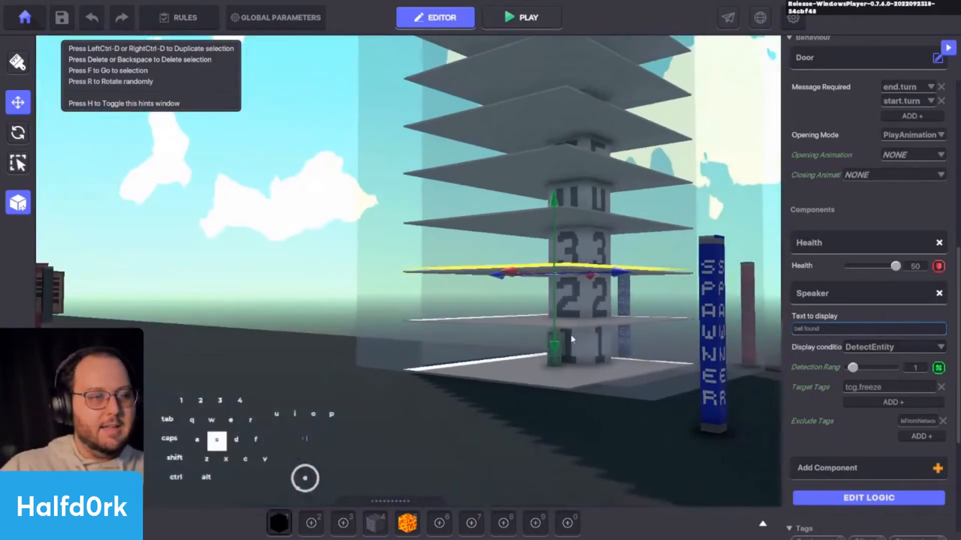
left_click(574, 369)
left_click(599, 326, "shift")
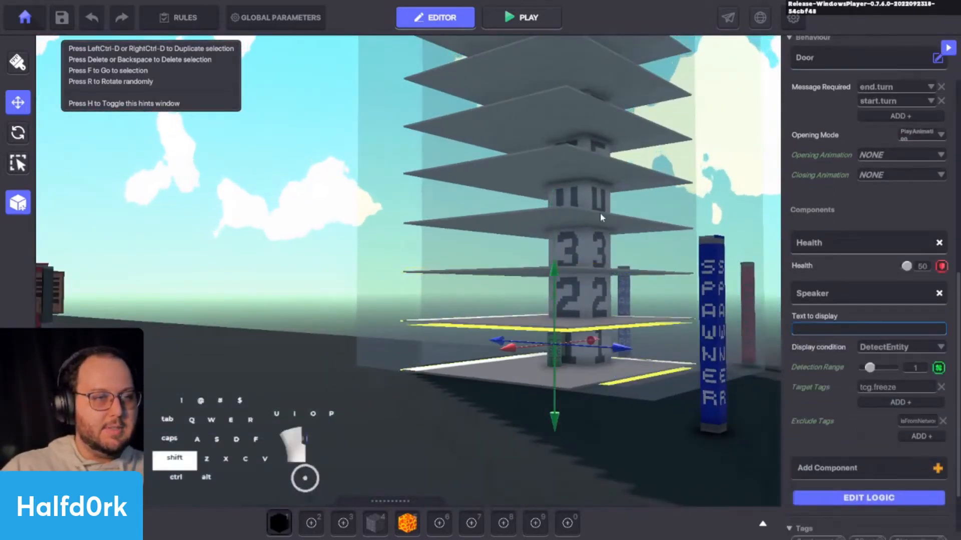
left_click(599, 213, "shift")
scroll(870, 344, "down", 3)
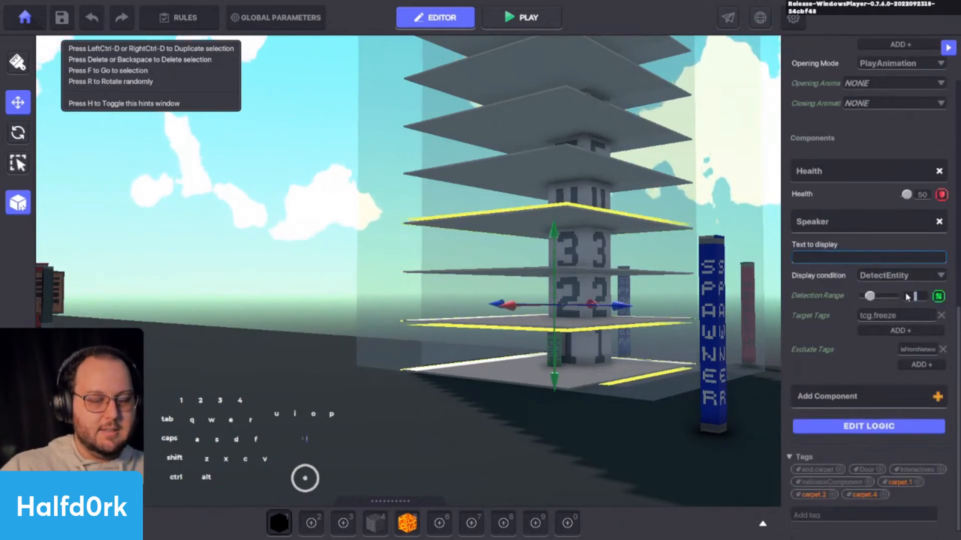
type("1")
key("Return")
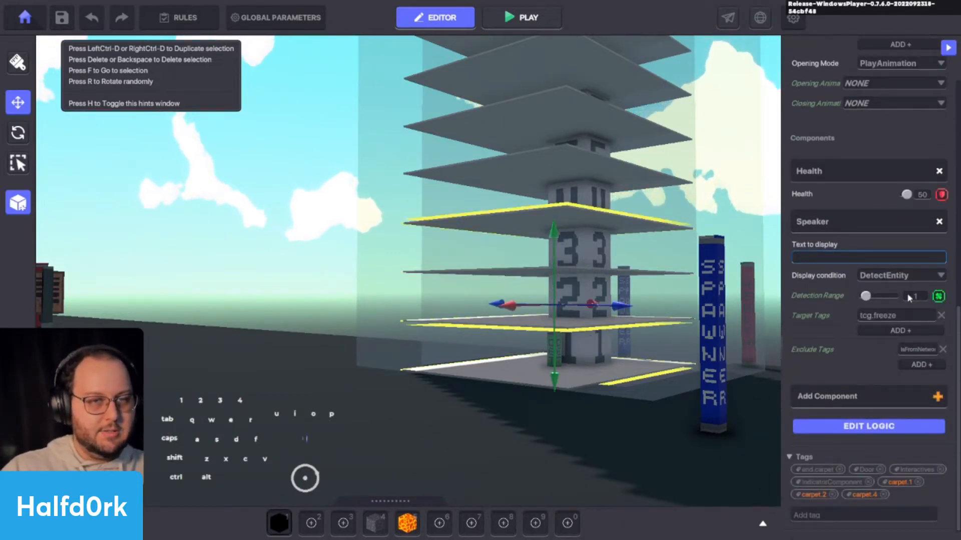
Examine the Speaker detection circles of the carpets tagged carpet.1 and carpet.3 one at a time.
left_click(613, 378)
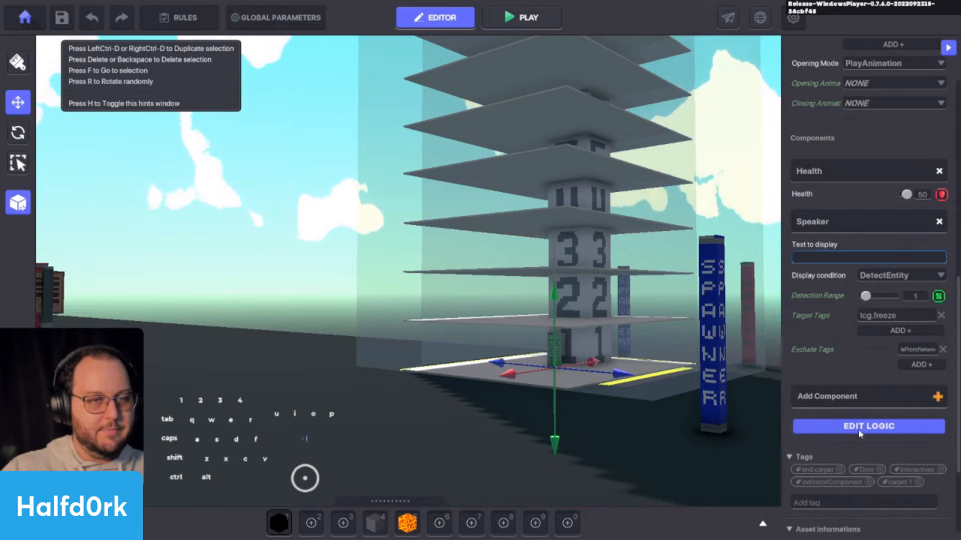
left_click_drag(711, 405, 429, 367, "alt")
key("w")
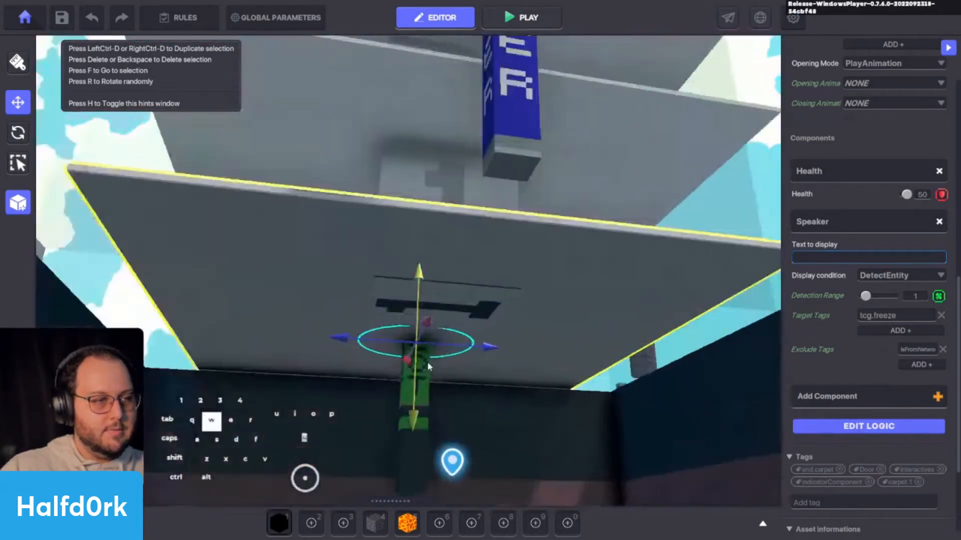
key("e")
key("s")
left_click(443, 275)
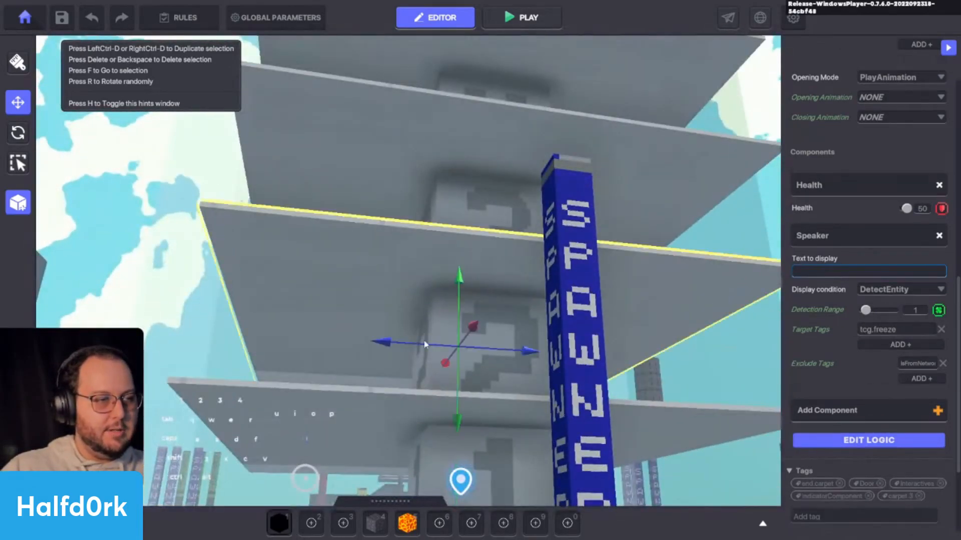
key("f")
left_click_drag(476, 350, 522, 366, "alt")
key("space")
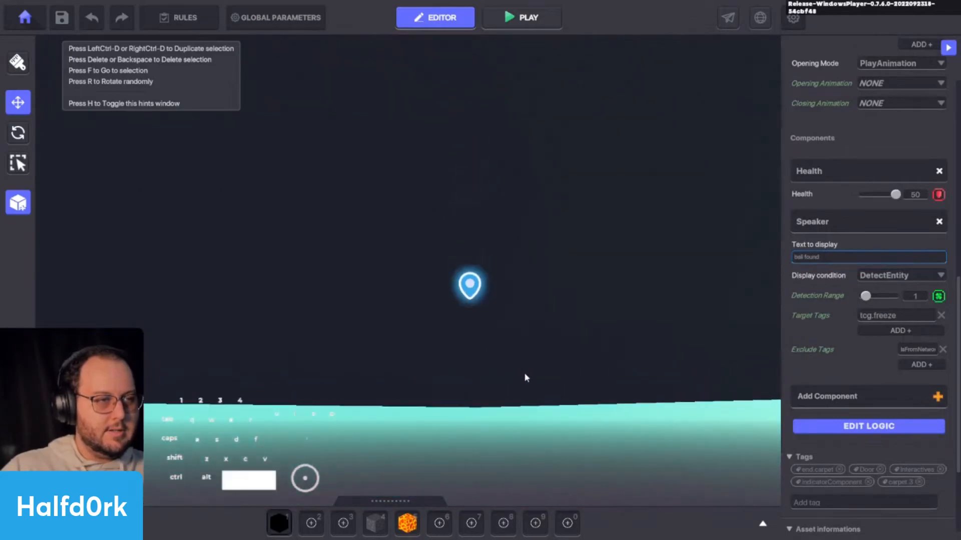
Return beneath the stack and reduce the Speaker detection range of the carpet tagged carpet.2.
key("s")
key("shift+d")
key("w")
right_click_drag(493, 395, 660, 359)
key("w")
left_click(593, 368)
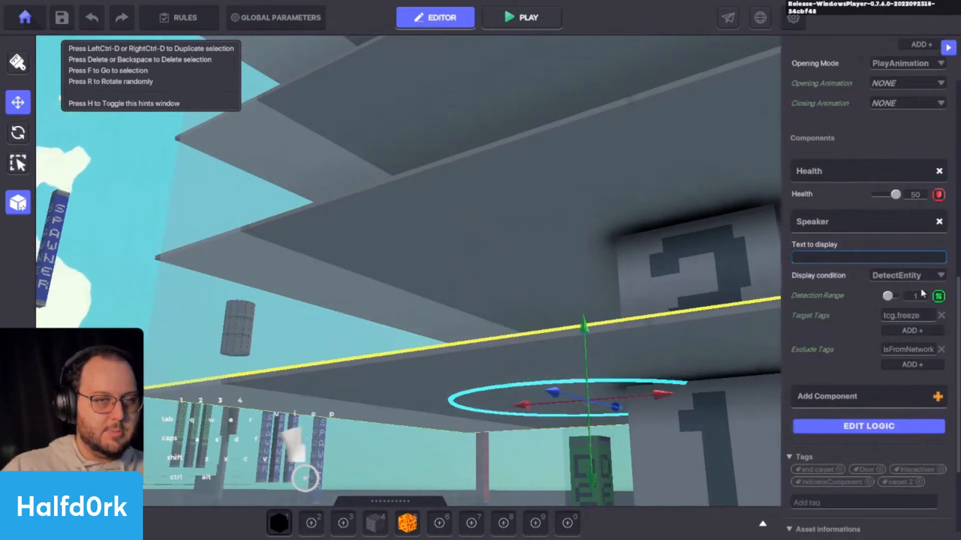
type("1")
key("Return")
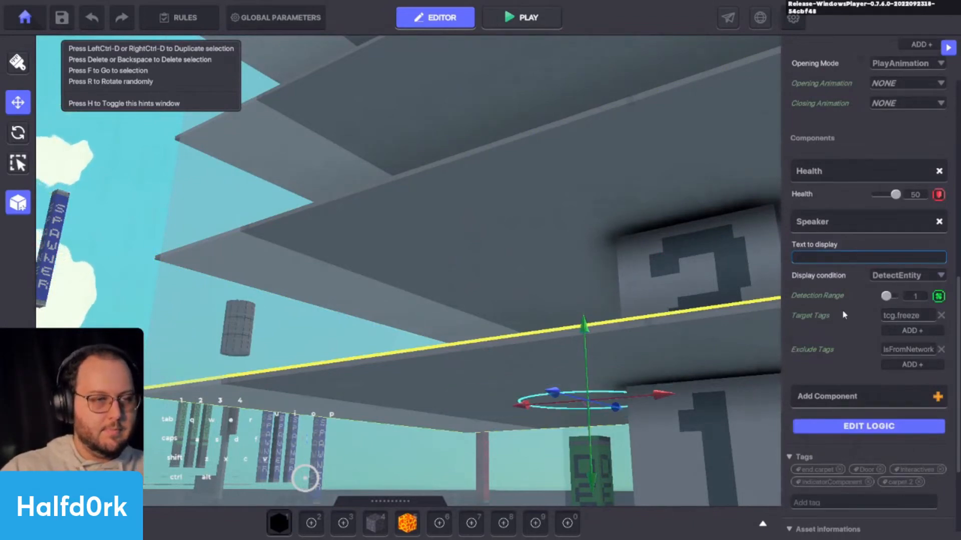
Reduce the Speaker detection range of the carpet tagged carpet.4 to the same small circle as on carpet.2.
key("e")
left_click(529, 291)
key("q")
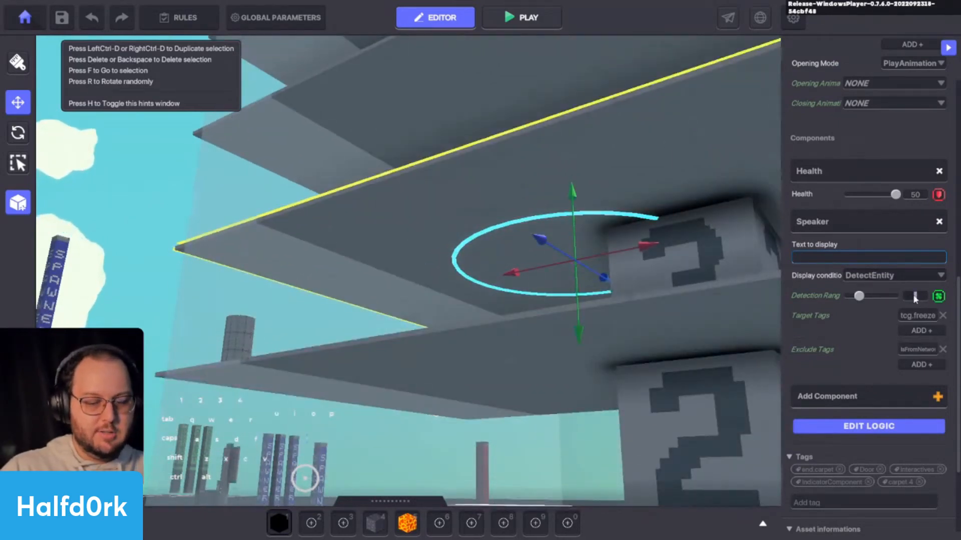
type("1")
key("Return")
Reduce the Speaker detection range of the carpet above the number 5 block and of the one directly below it.
left_click(567, 326)
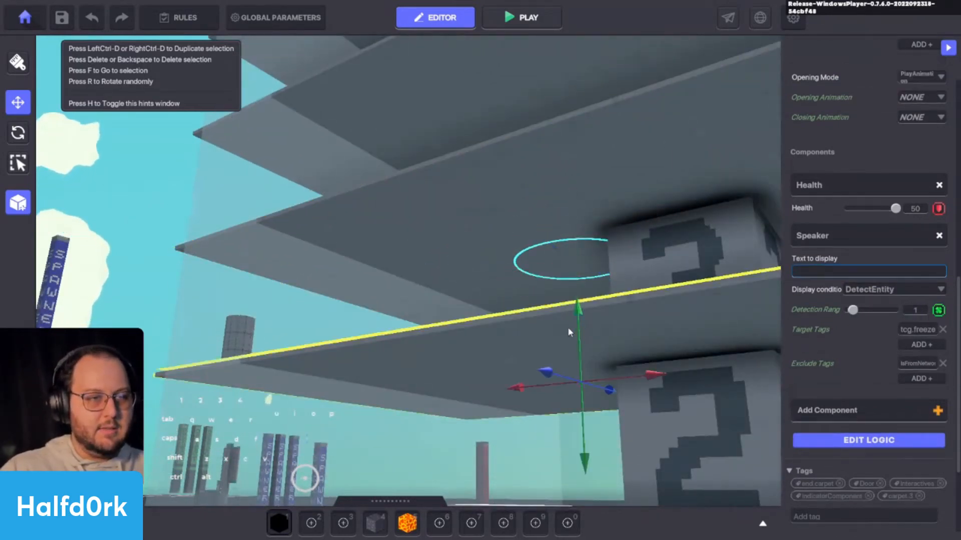
key("f")
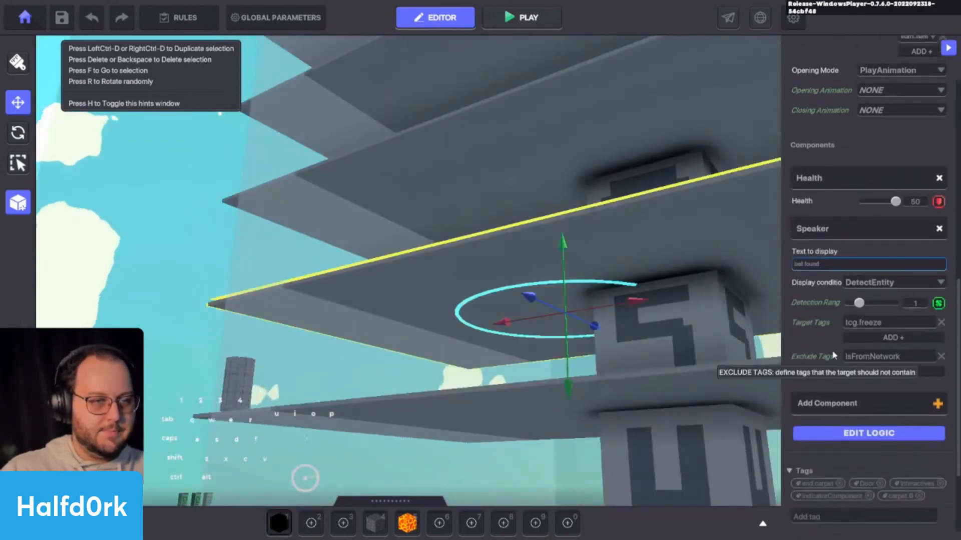
left_click(922, 298)
type("1")
key("Return")
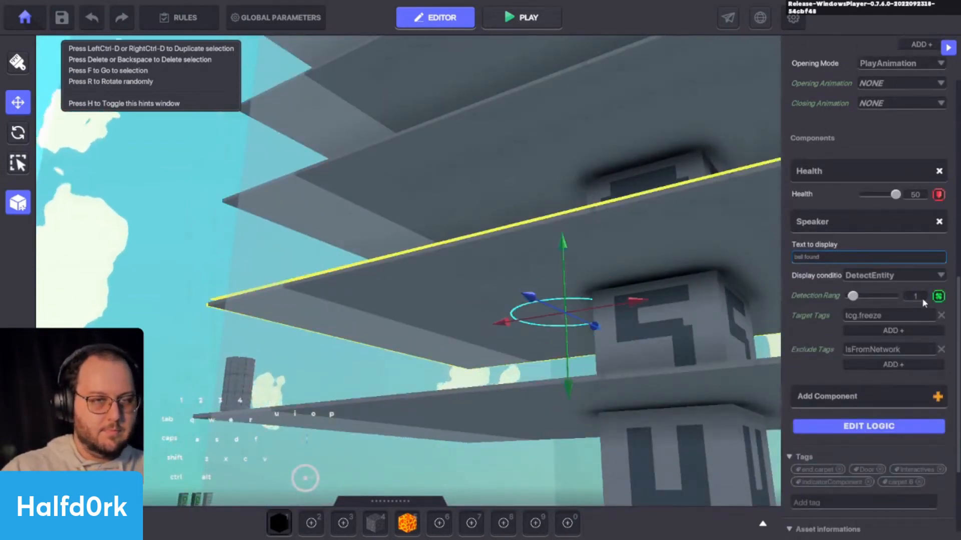
left_click(546, 410)
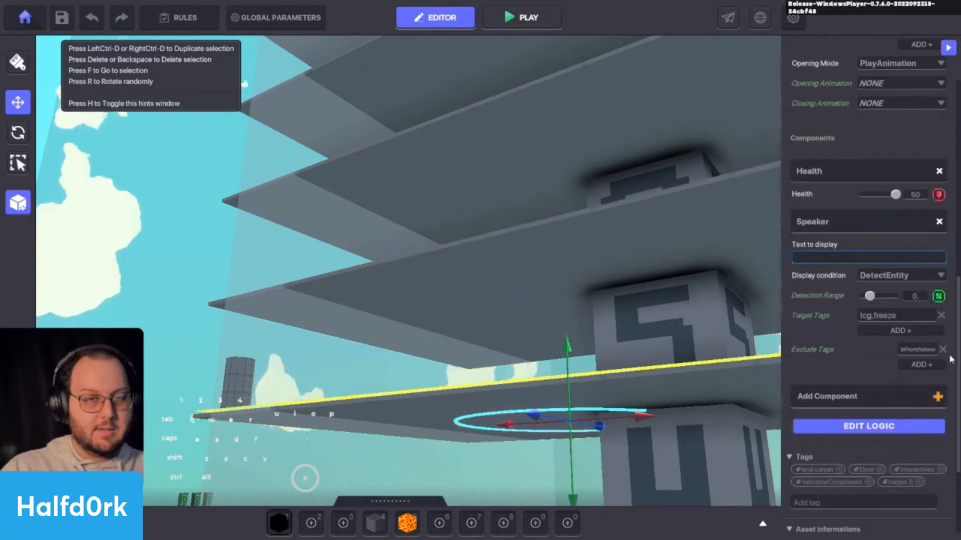
type("1")
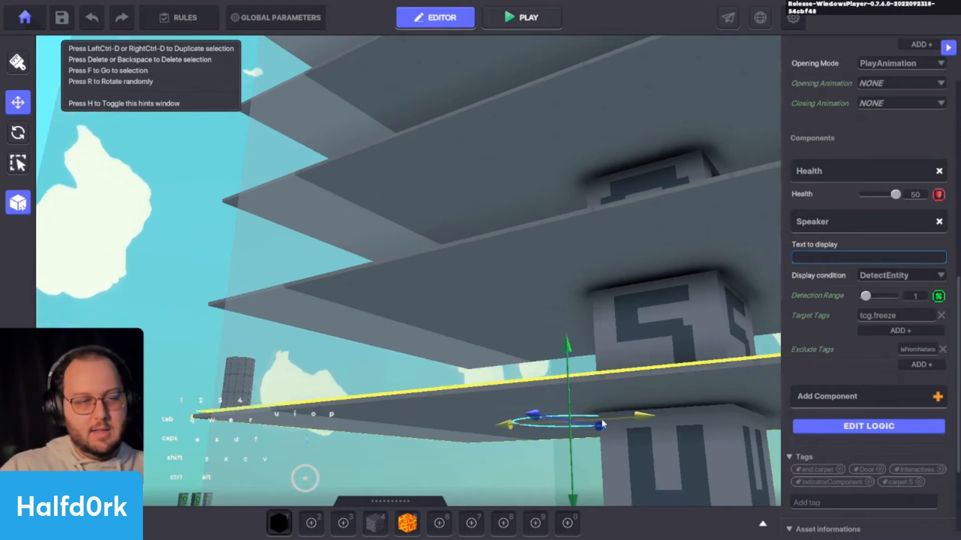
View the lower carpet's detection circle up close and try another Speaker detection range on it.
left_click_drag(603, 424, 614, 402, "alt")
scroll(608, 408, "up", 3)
key("c")
mouse_move(596, 423)
right_mouse_down()
mouse_move(594, 375)
mouse_move(570, 381)
mouse_move(604, 421)
right_mouse_up()
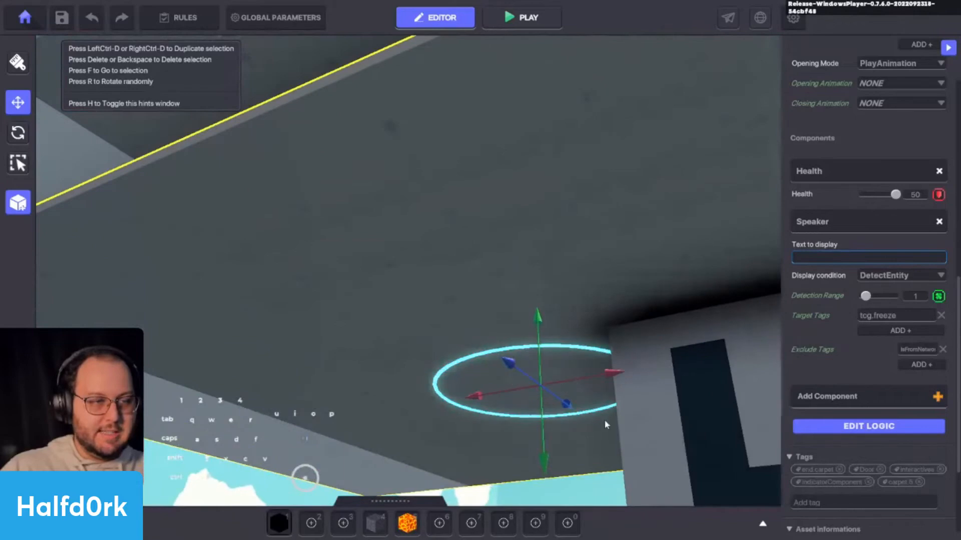
left_click(921, 296)
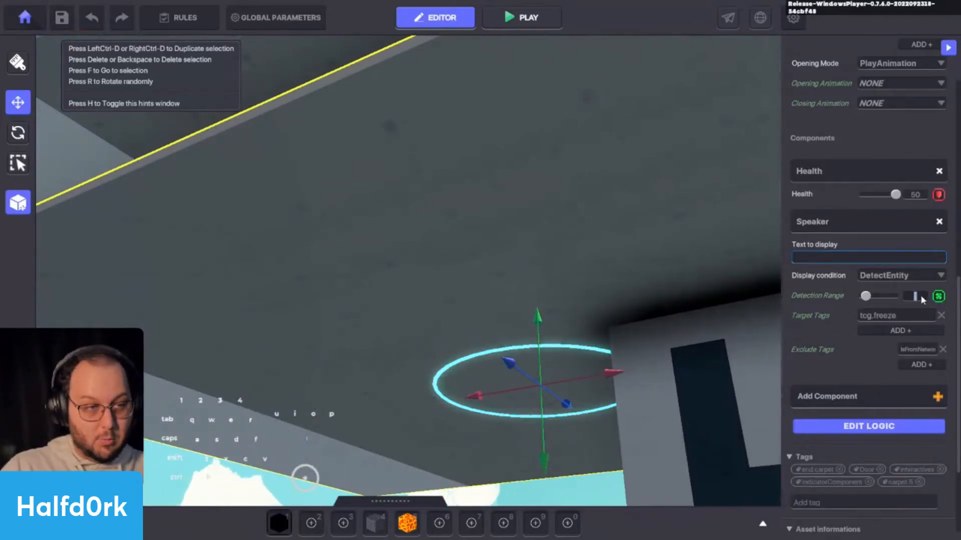
type("1")
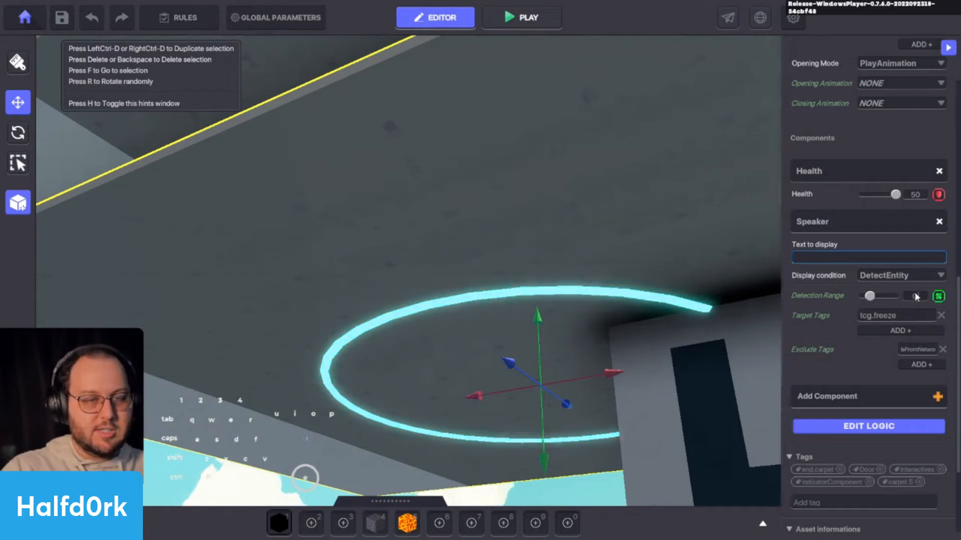
type("1")
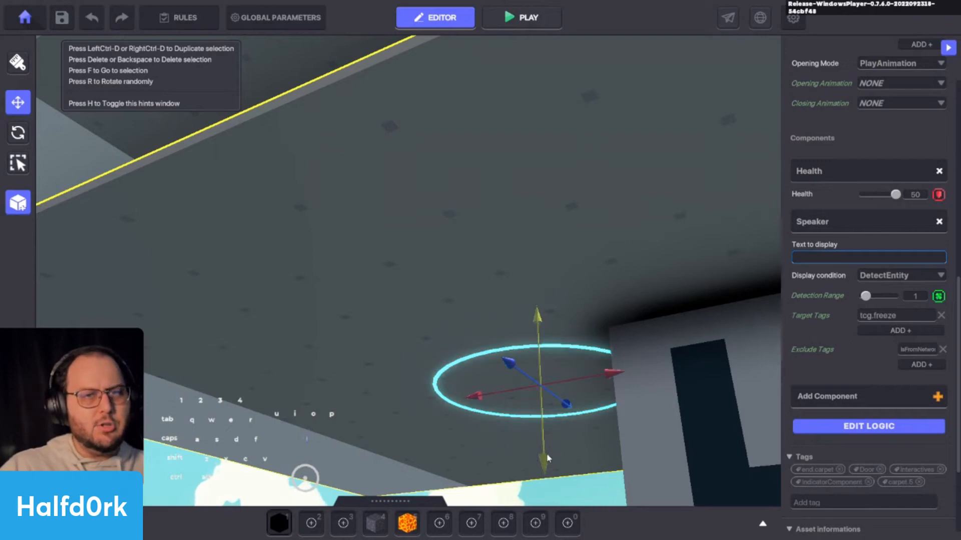
Try larger Speaker detection ranges, including 1.5, on the carpet just beneath the number 5 block.
left_click(908, 297)
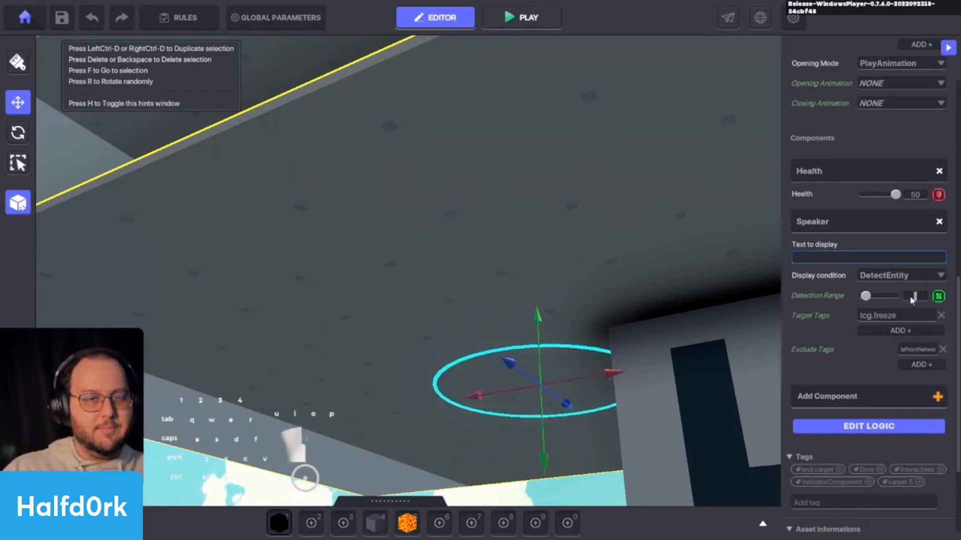
type("1")
key("Return")
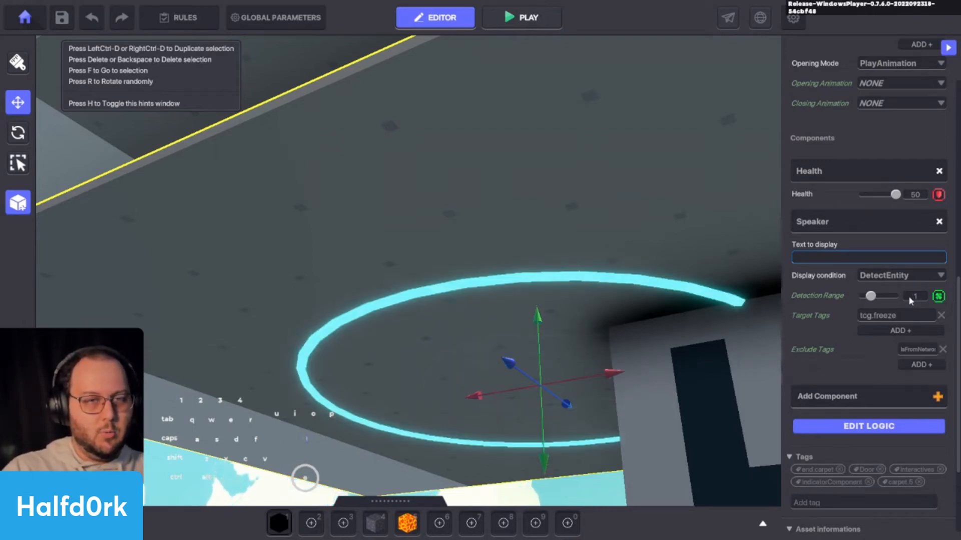
left_click(921, 299)
type("1")
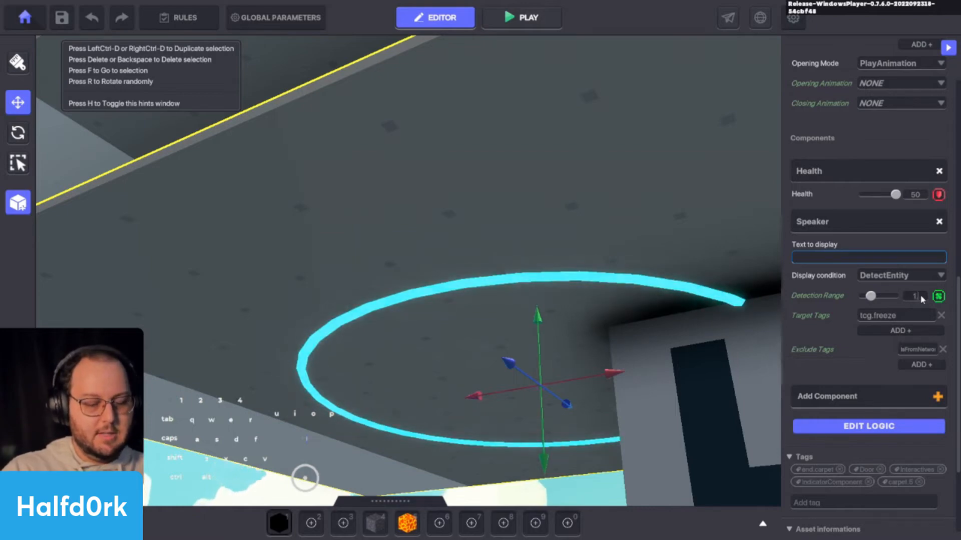
key("Return")
left_click(923, 299)
type("11")
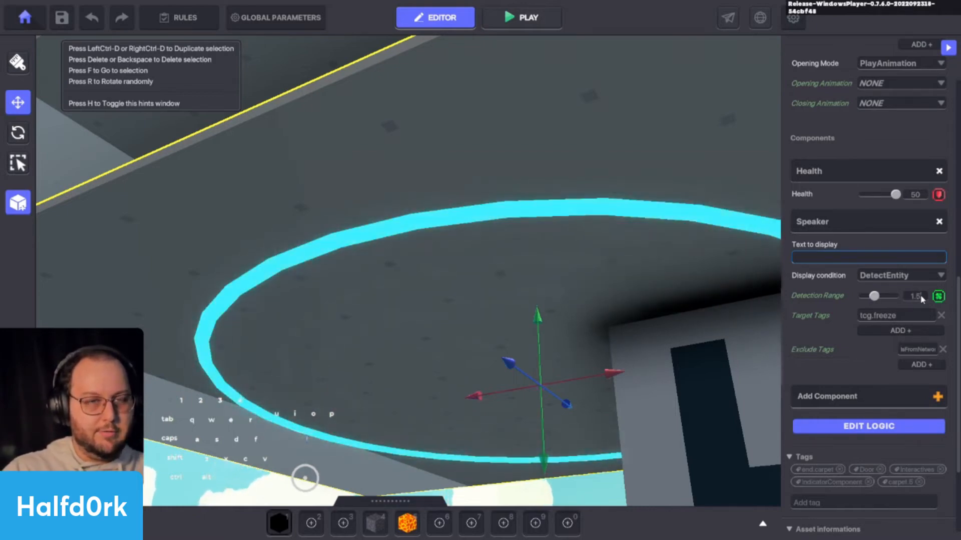
key("Return")
Reduce the same carpet's Speaker detection range to a small circle around its centre.
left_click(922, 299)
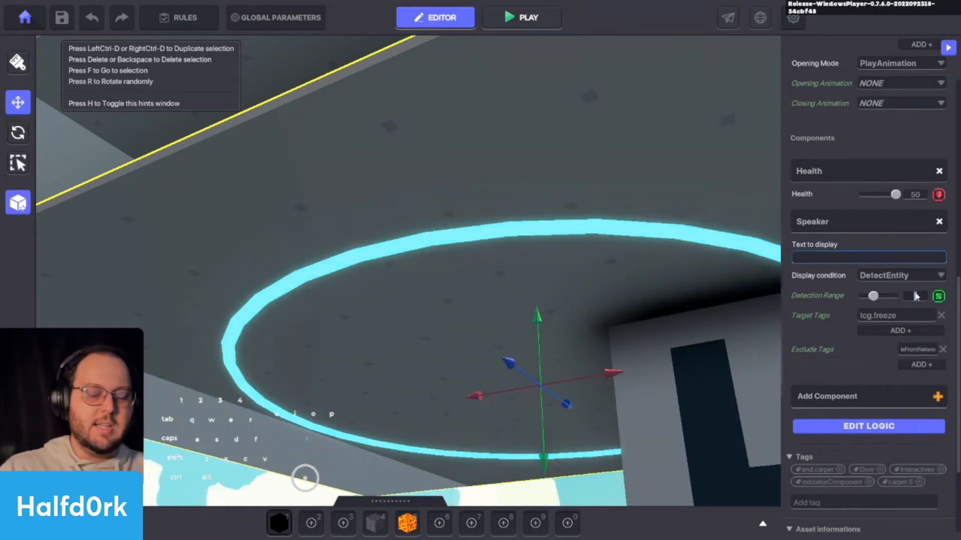
type("4")
key("Return")
Set the Speaker detection range of the carpet above the lower number 6 block to 0.5.
right_click_drag(425, 235, 469, 310)
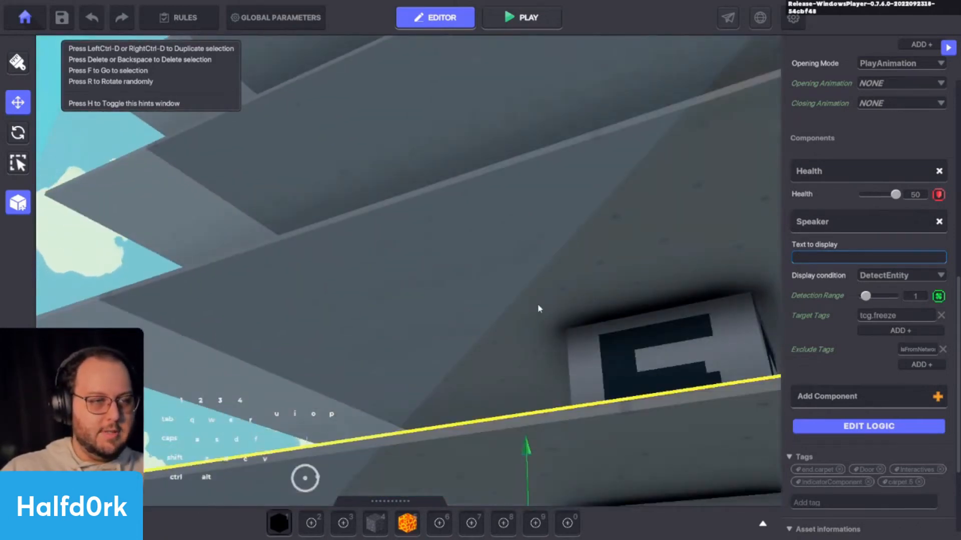
left_click(523, 286)
left_click_drag(509, 271, 509, 197, "alt")
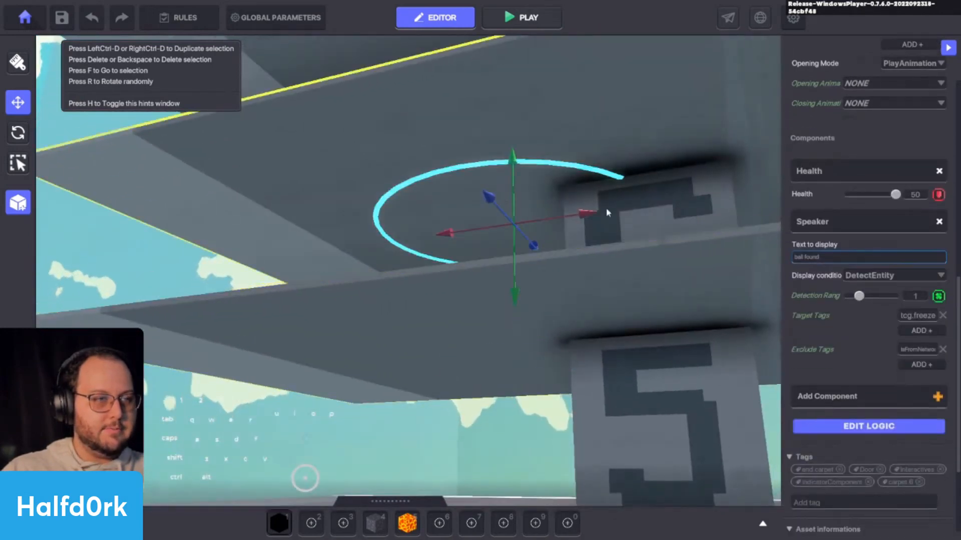
left_click(916, 293)
key("ctrl+a")
key("ctrl+c")
type("1")
Set the Speaker detection range to 0.5 on the carpets above the lower number 7, 8 and 9 blocks.
key("space")
left_click(495, 242)
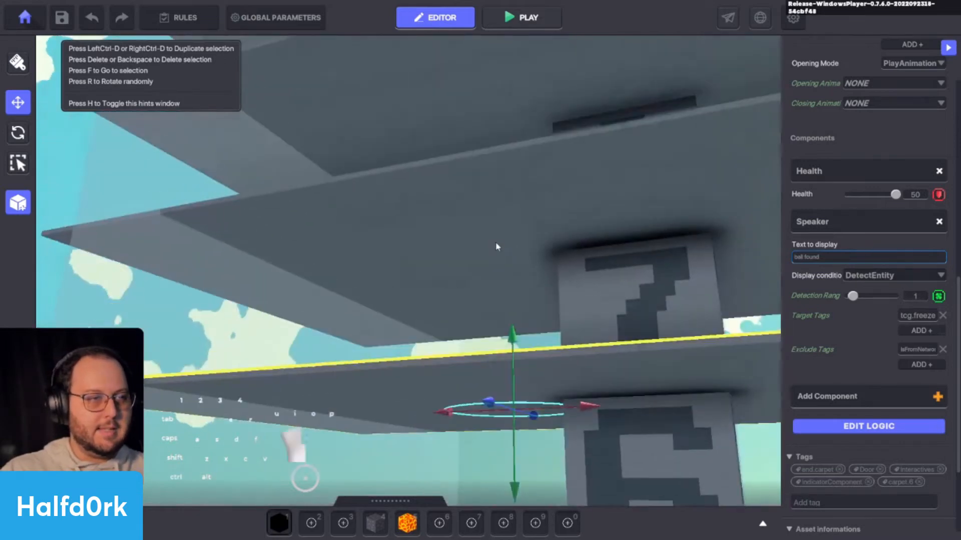
left_click(921, 300)
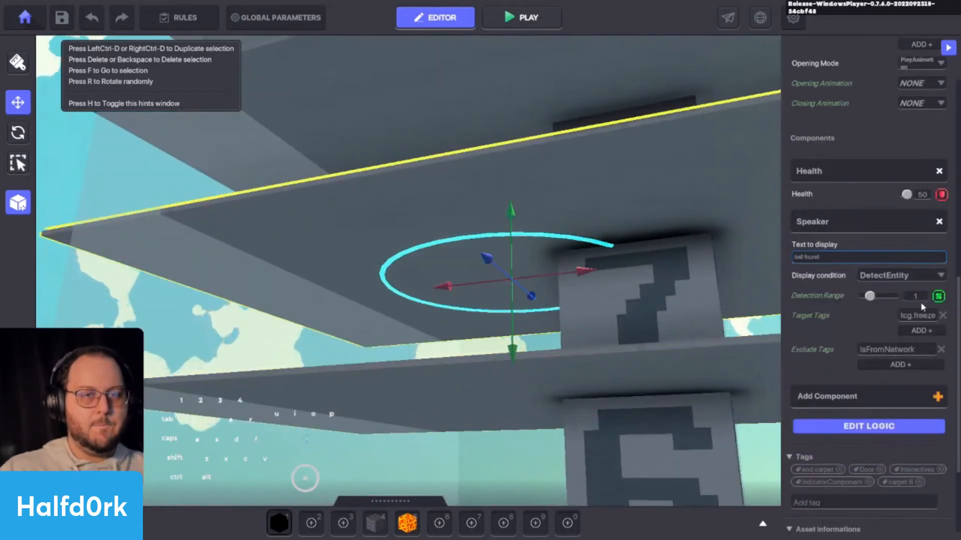
key("ctrl+v")
key("space")
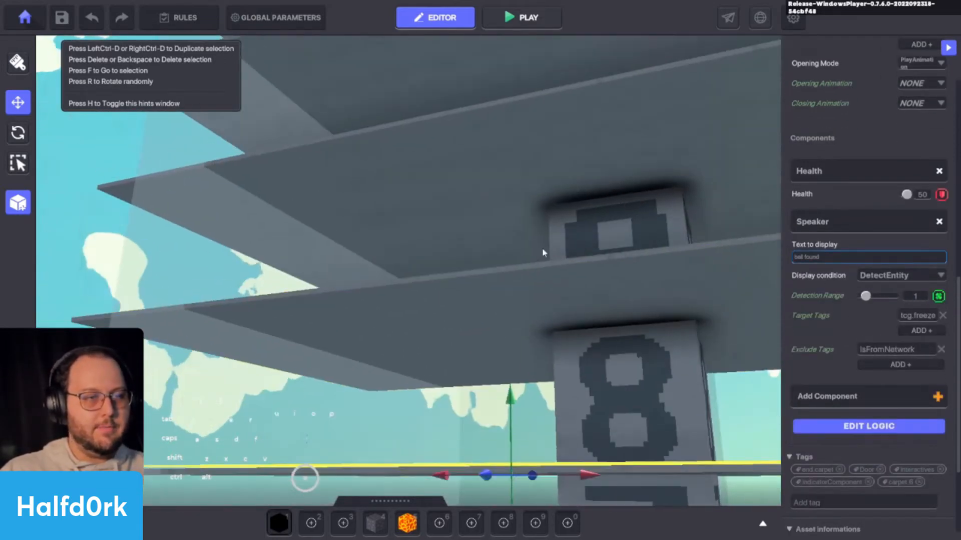
left_click(493, 324)
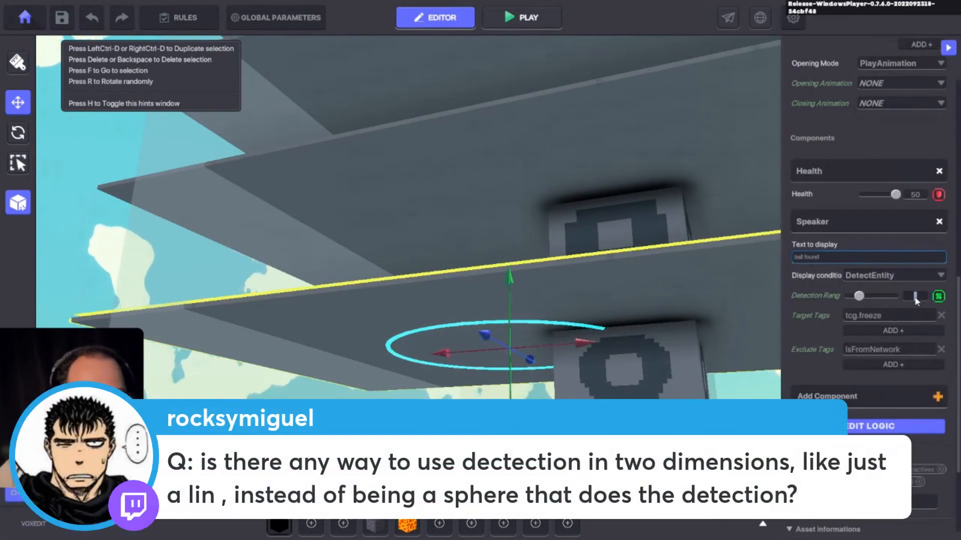
left_click(620, 174)
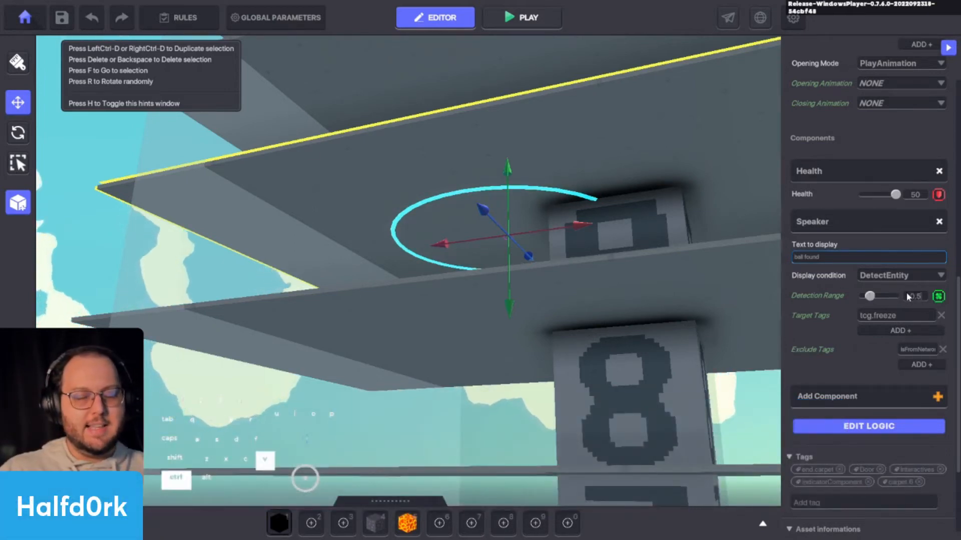
key("Return")
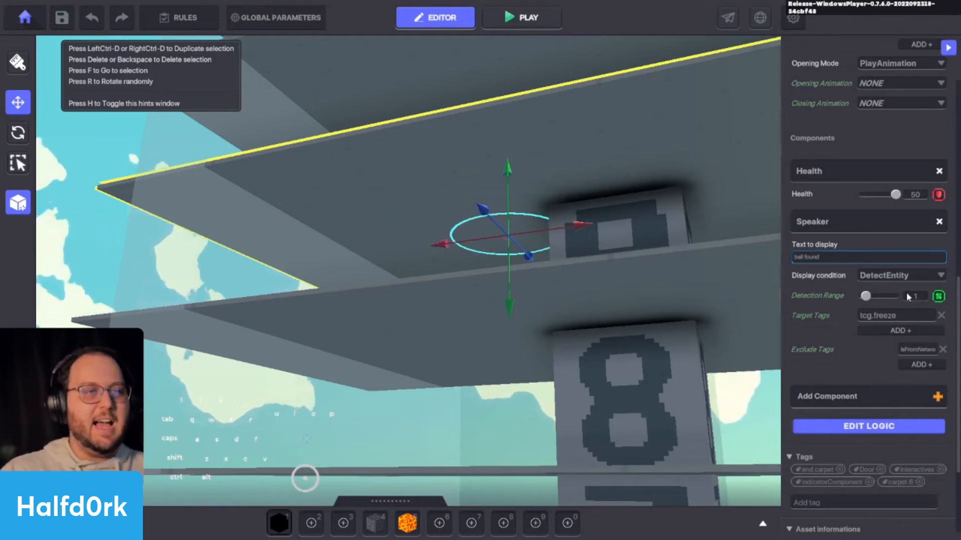
Set the Speaker detection range of the carpet above the number 0 block to 0.5.
key("space")
key("w")
key("f")
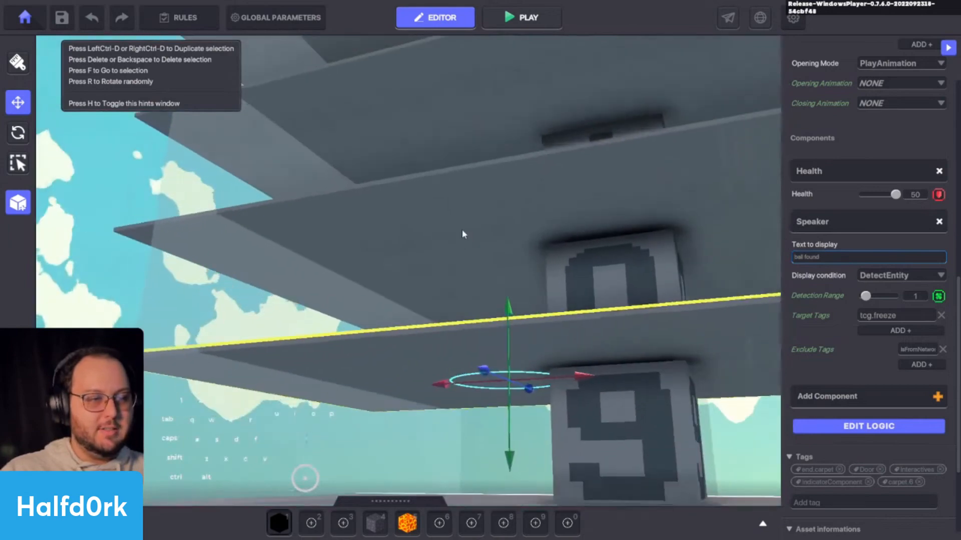
left_click(917, 296)
key("ctrl+a")
type("0.5")
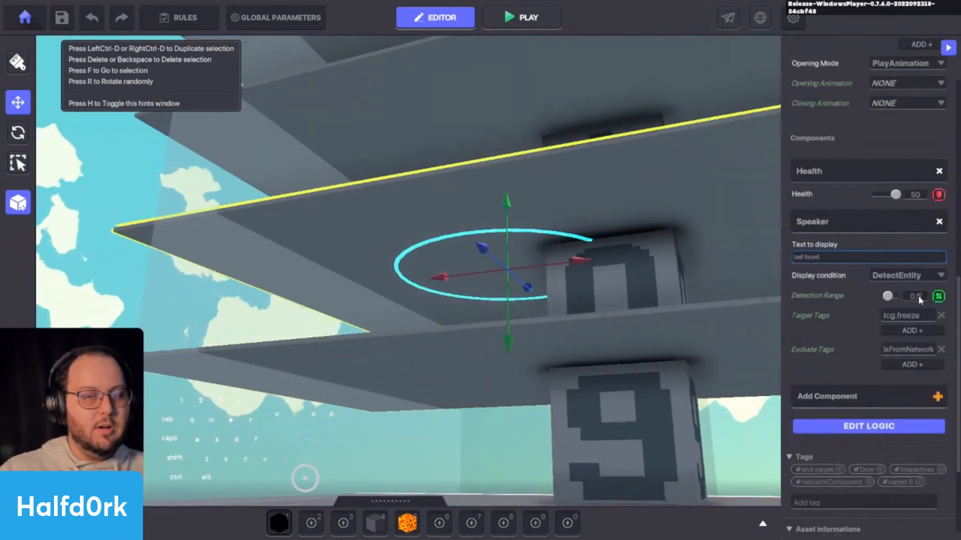
key("Return")
Set the Speaker detection range of the carpet resting on the number 1 block to 0.5.
key("space")
left_click(469, 211)
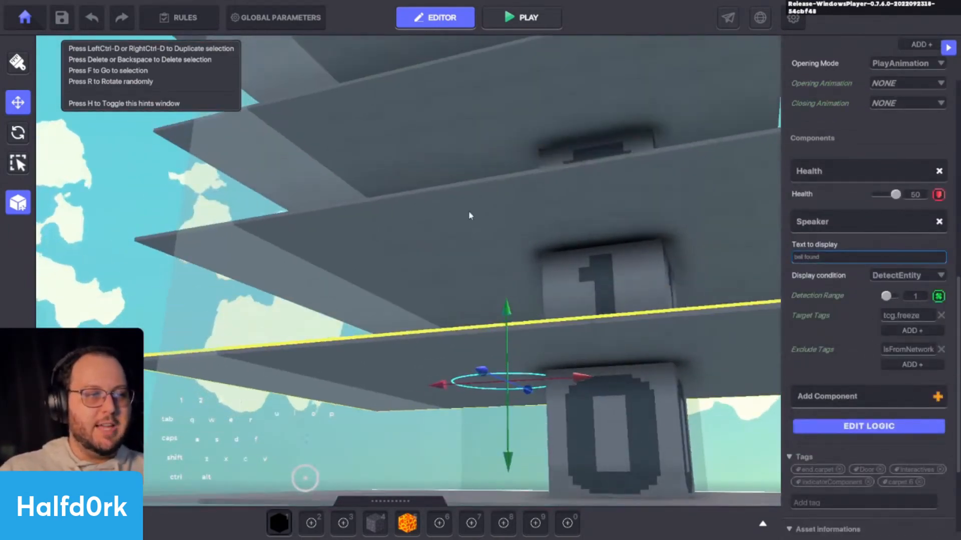
key("f")
left_click(923, 295)
key("ctrl+a")
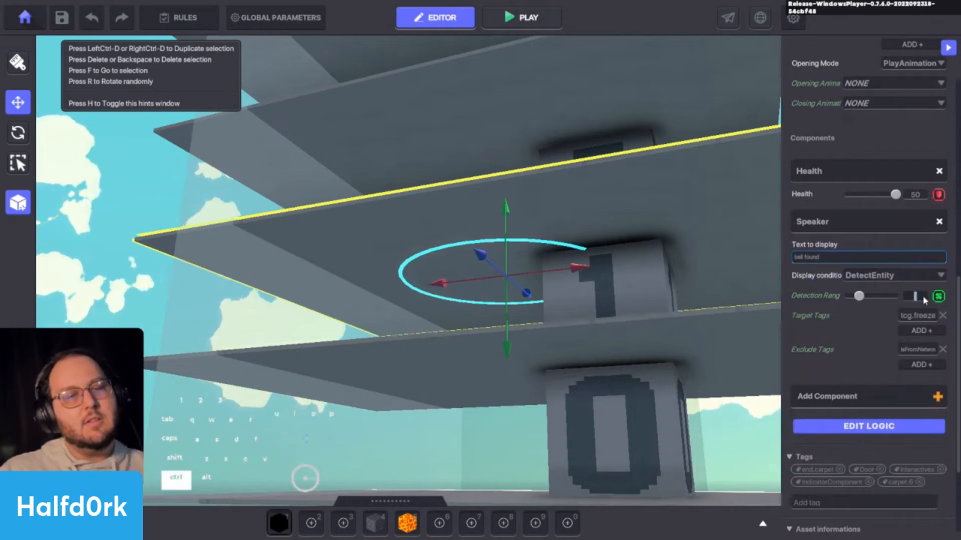
type("0.5")
key("Return")
Set the Speaker detection range to 0.5 on the next two carpets up, above the number 2 and 3 blocks.
key("space")
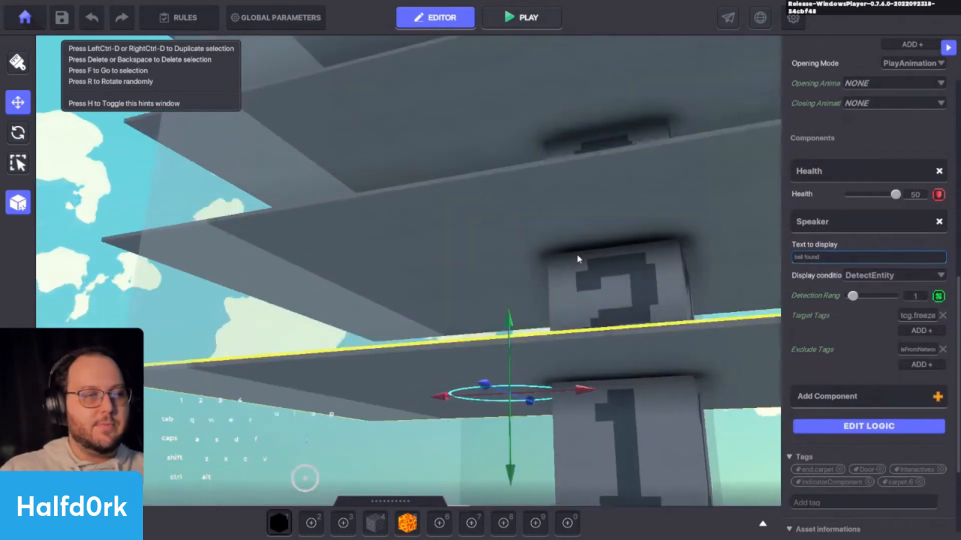
left_click(576, 257)
left_click(925, 297)
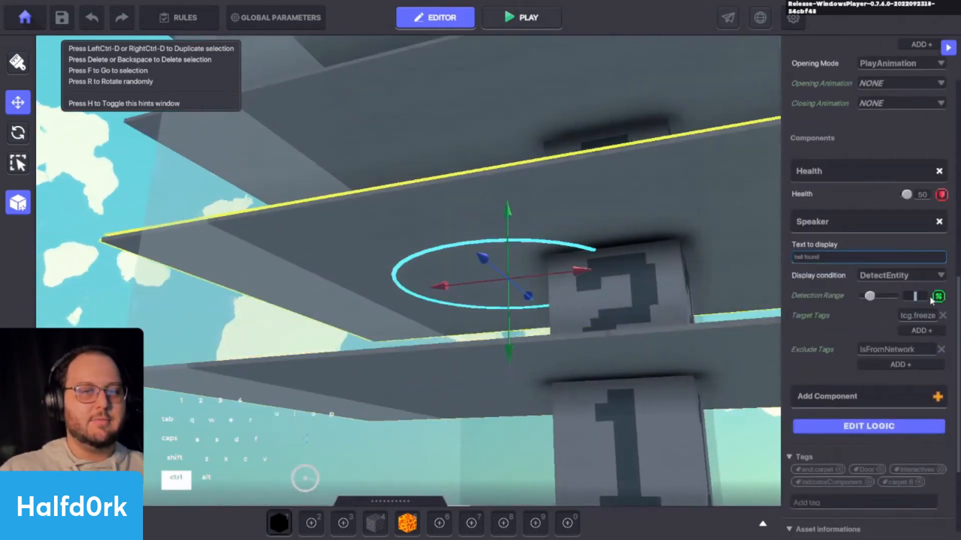
type("0.5")
key("space")
left_click(530, 219)
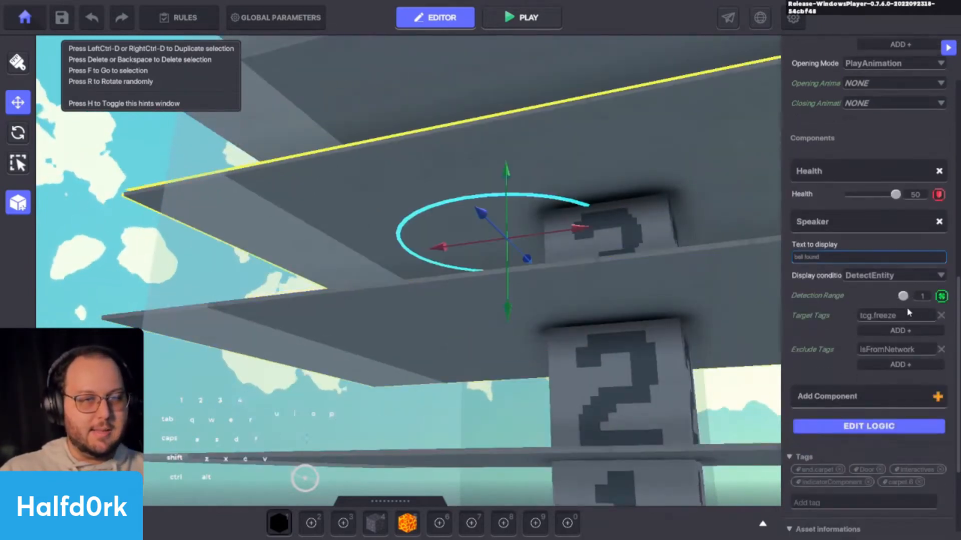
left_click(925, 297)
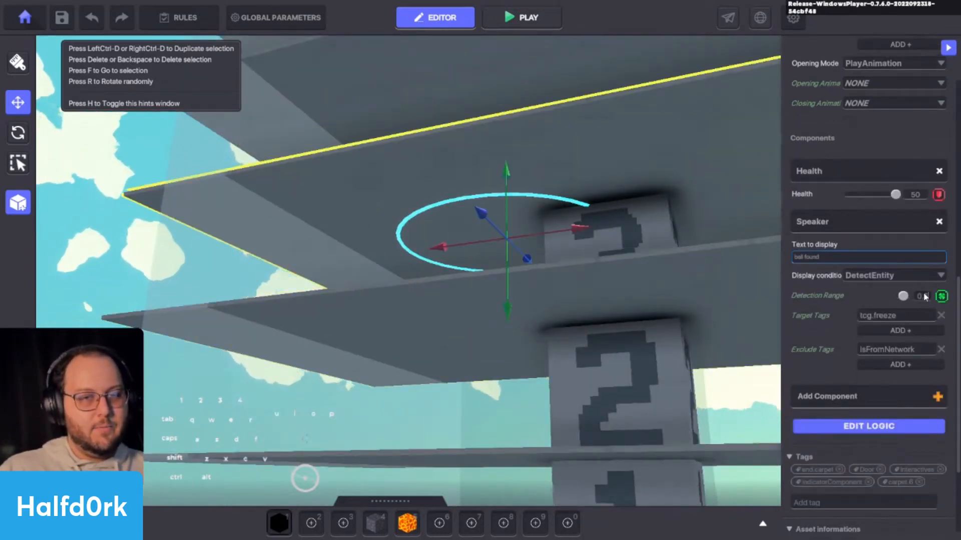
type("0.5")
Set the Speaker detection range to 0.5 on the carpets above the upper number 4 and 5 blocks.
key("space")
left_click(496, 191)
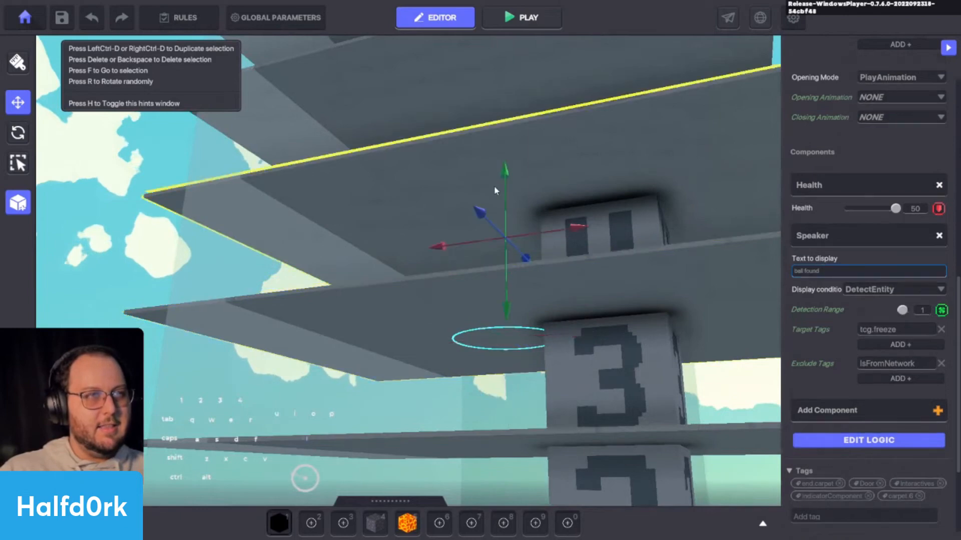
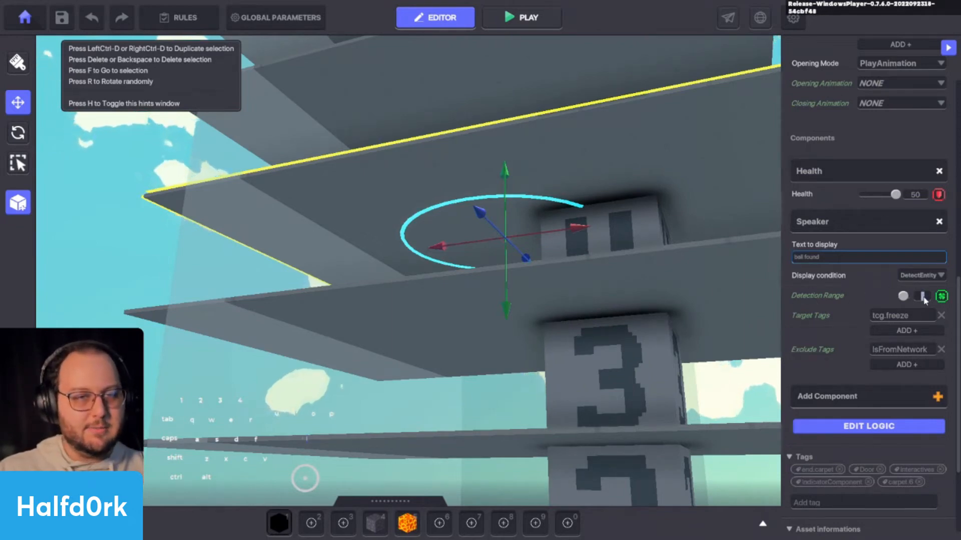
key("Return")
key("space")
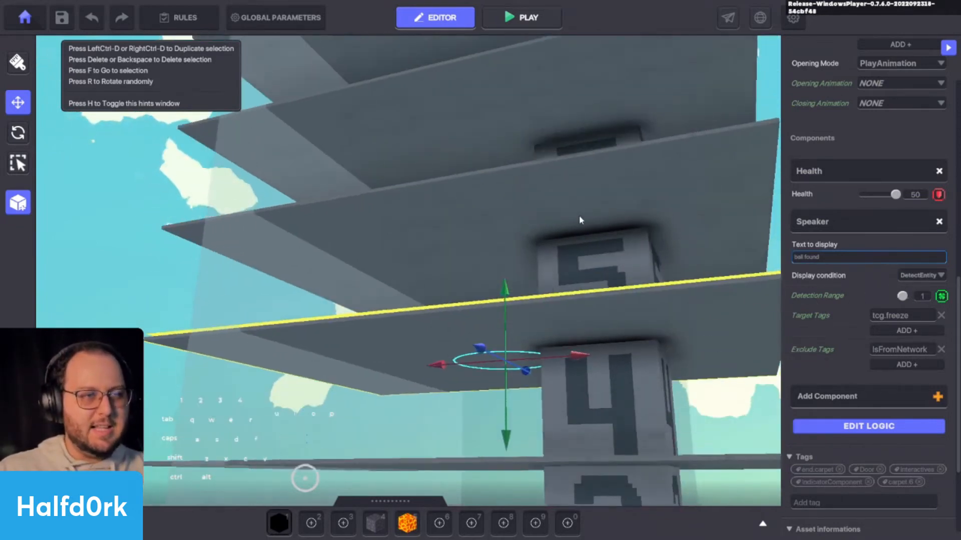
left_click(579, 215)
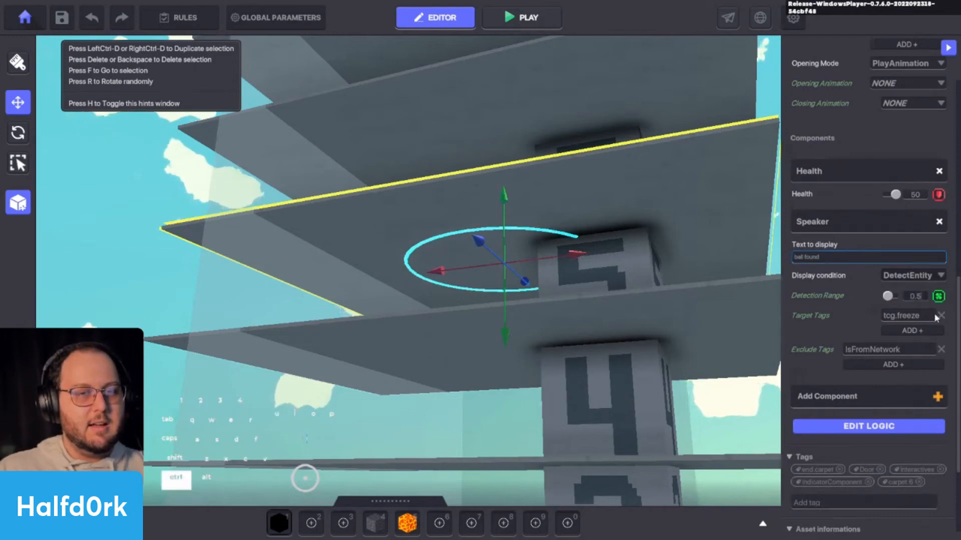
type("0.5")
key("Return")
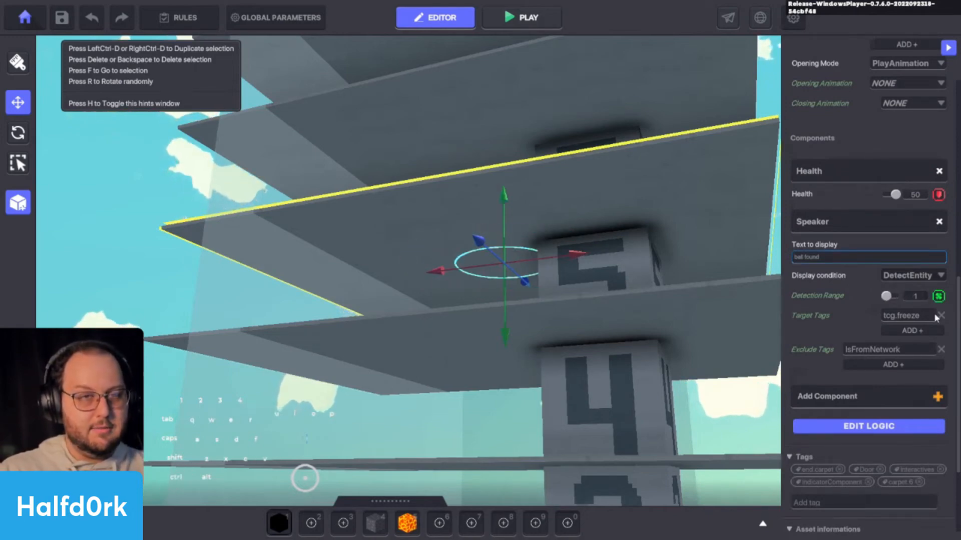
Set the Speaker detection range to 0.5 on the carpets above the upper number 6 and 7 blocks.
key("space")
left_click(495, 173)
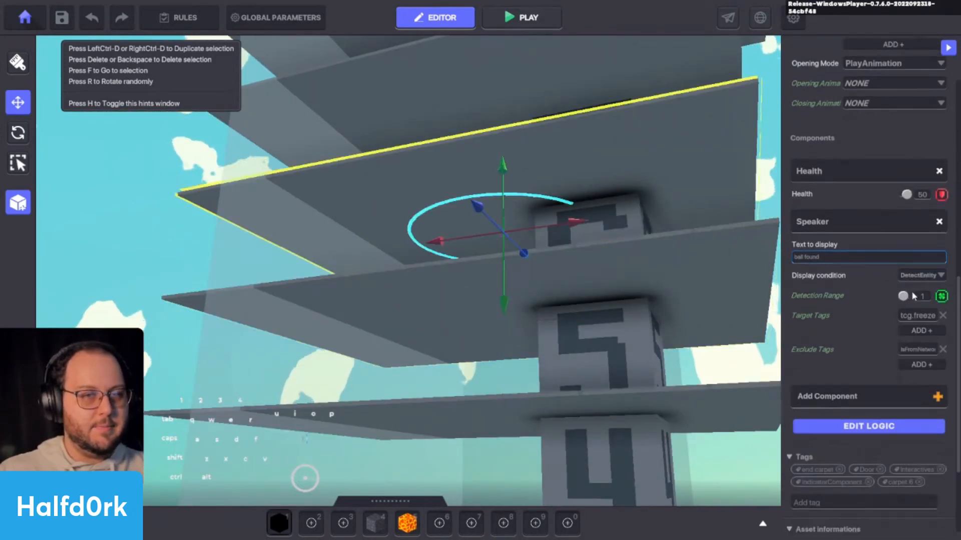
left_click(925, 297)
key("ctrl+c")
key("space")
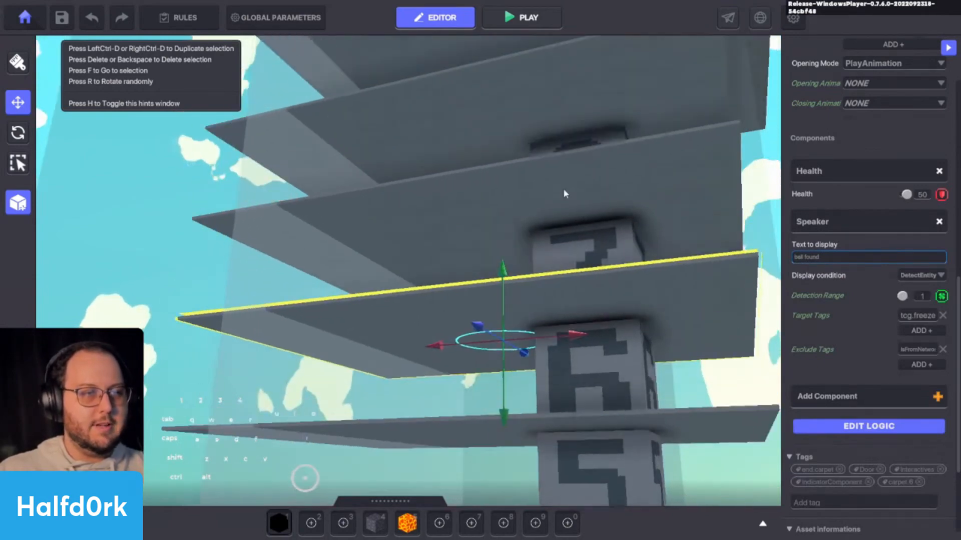
left_click(924, 298)
type("0.5")
key("Return")
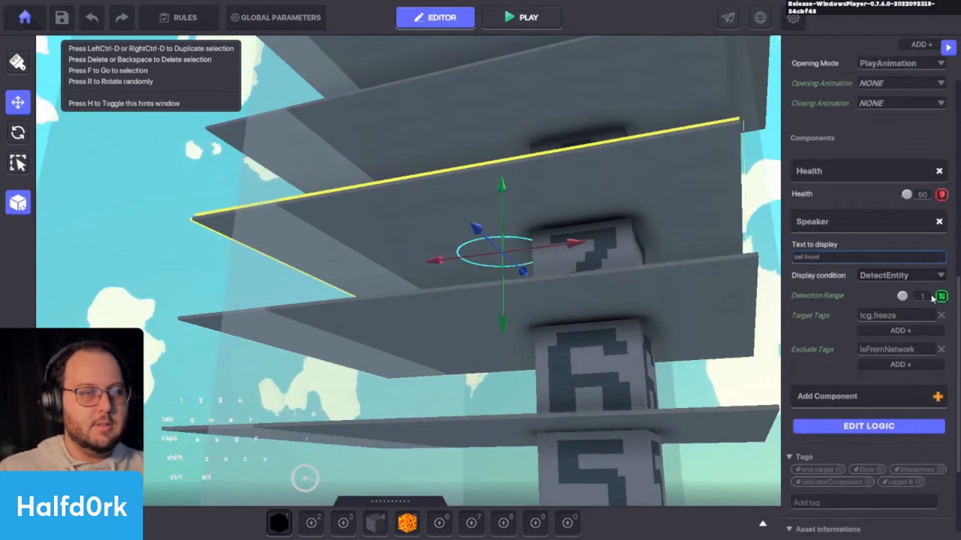
Set the Speaker detection range to 0.5 on the carpet above the upper number 8 block and the one directly above it.
key("space")
left_click(536, 272)
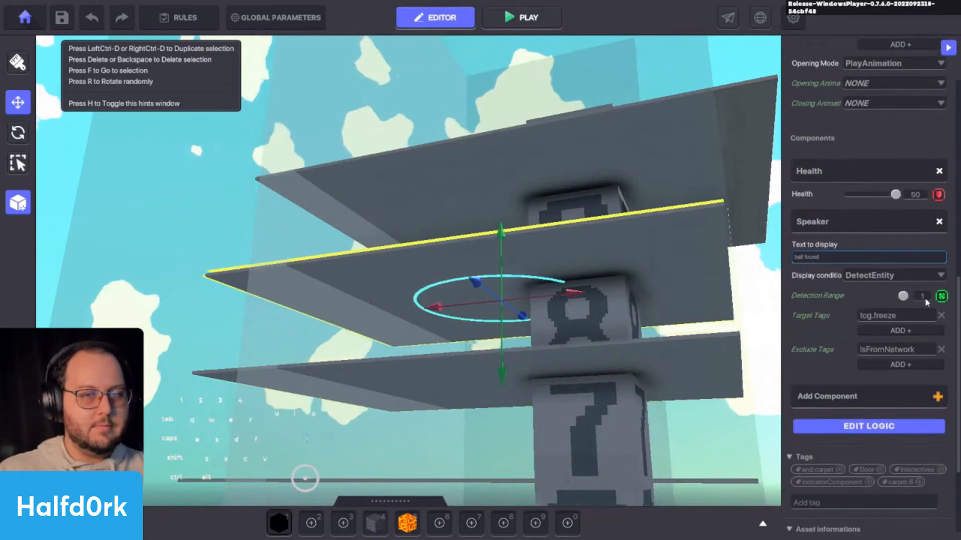
left_click(925, 297)
left_click(627, 185)
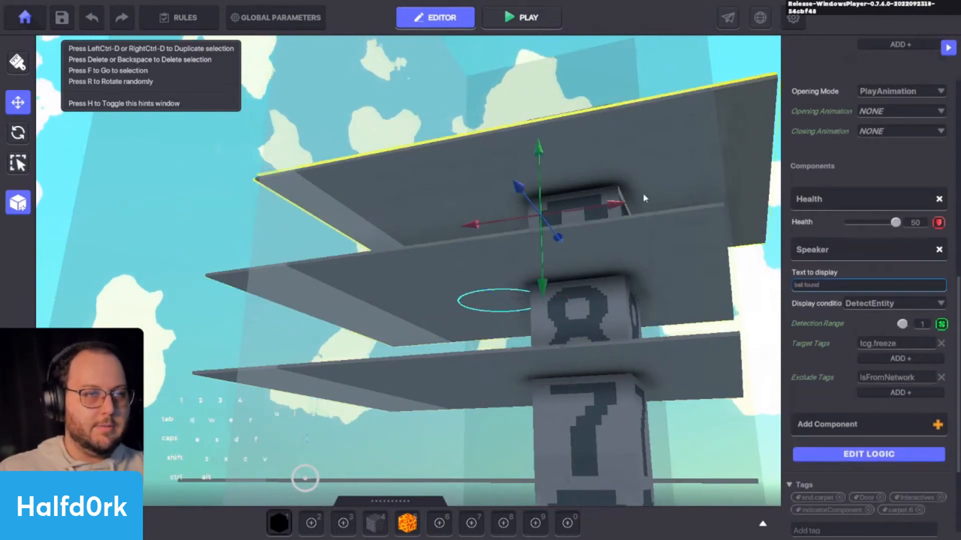
left_click(929, 298)
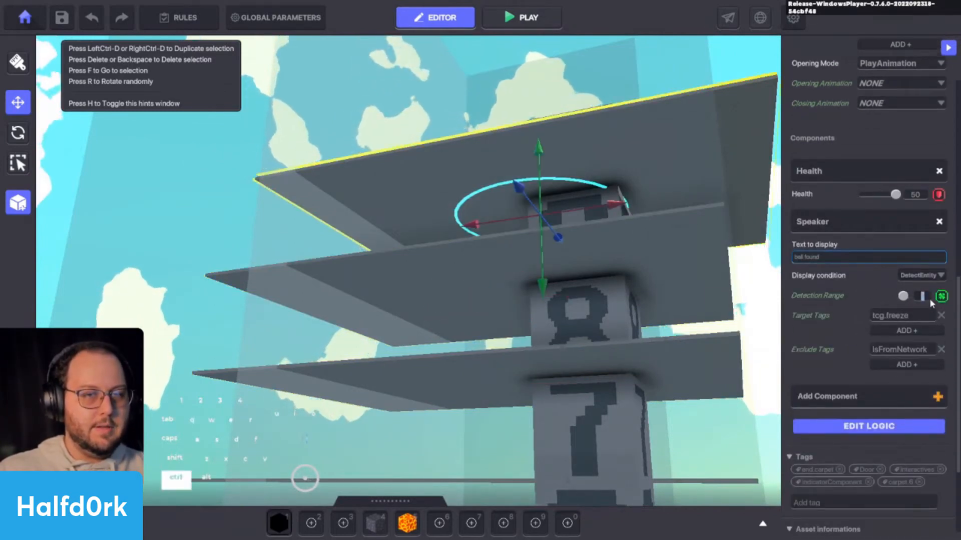
key("ctrl+v")
key("Return")
View the whole tower from outside, save the project and dismiss the save report.
left_click_drag(581, 208, 692, 366, "alt")
key("s")
key("ctrl+s")
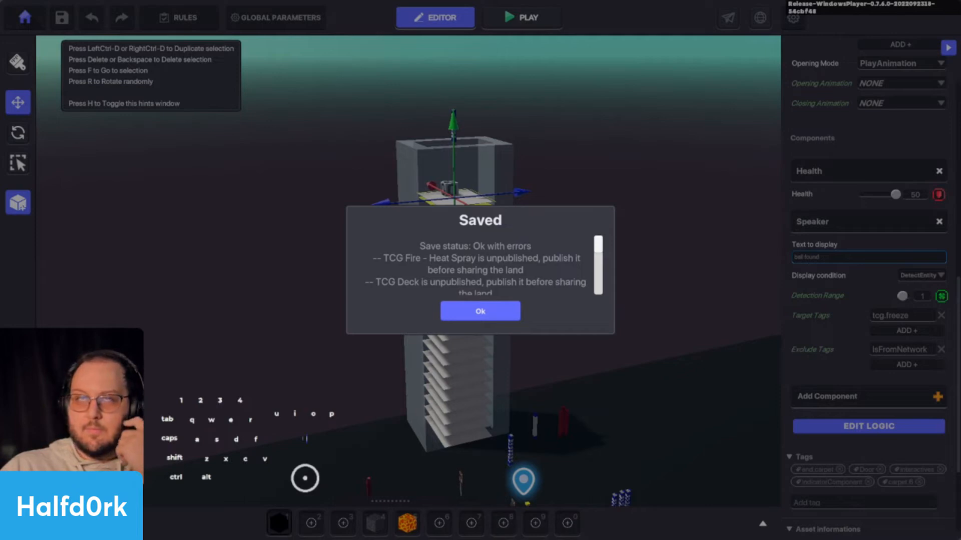
left_click(509, 309)
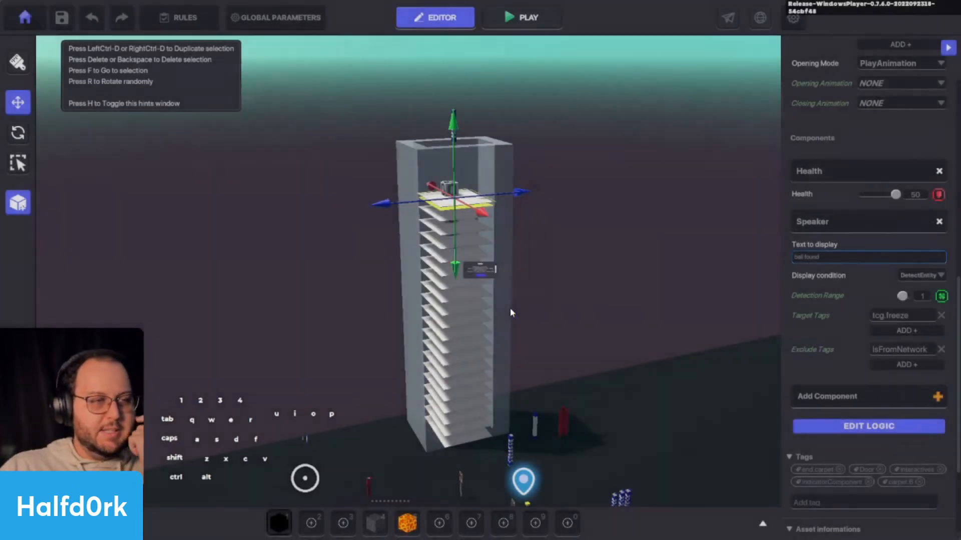
Find the !Lamp Detect entity with the search "detect" and place two of them apart on open ground near the tower.
middle_click_drag(510, 309, 677, 247)
scroll(664, 306, "up", 1)
scroll(663, 310, "up", 5)
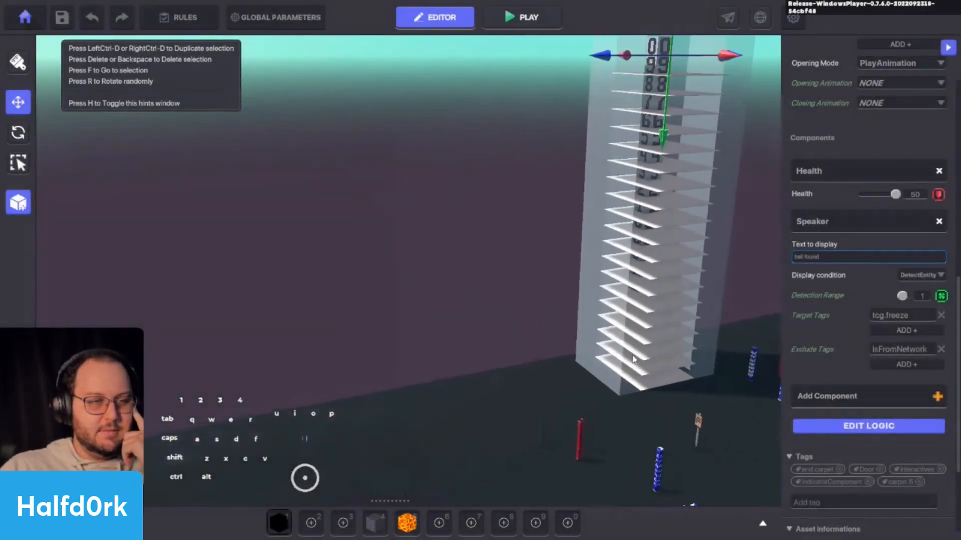
mouse_move(514, 319)
middle_mouse_down()
mouse_move(491, 332)
mouse_move(517, 325)
middle_mouse_up()
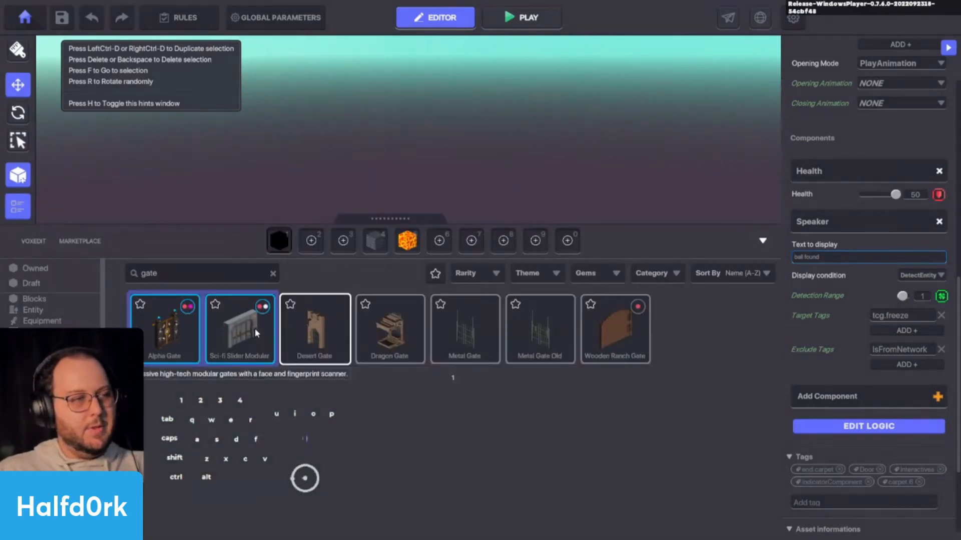
double_click(204, 274)
type("detect")
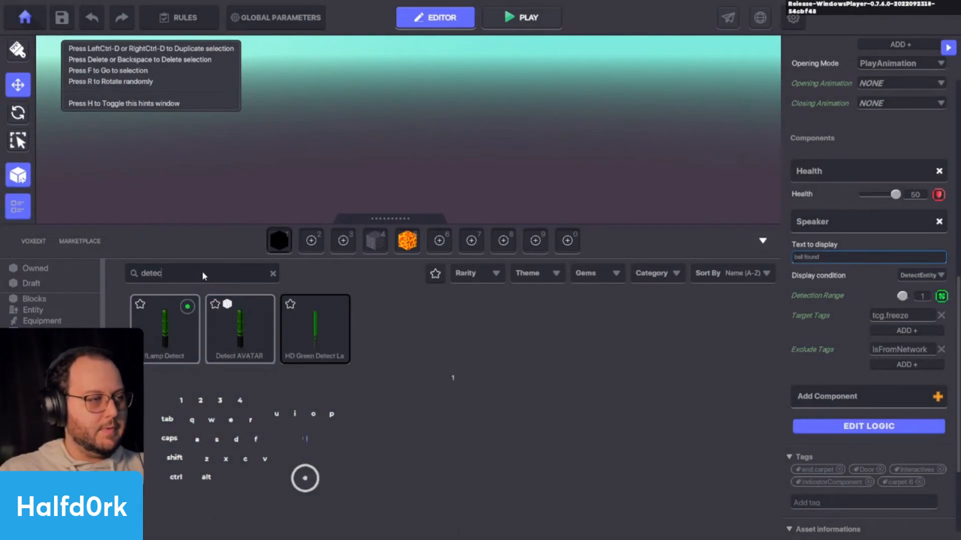
left_click(175, 345)
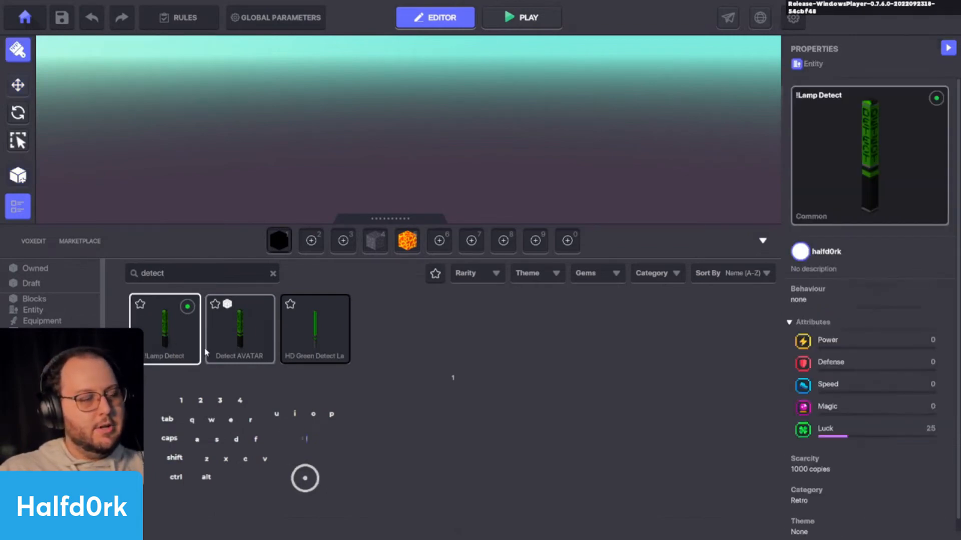
left_click(289, 366)
key("shift")
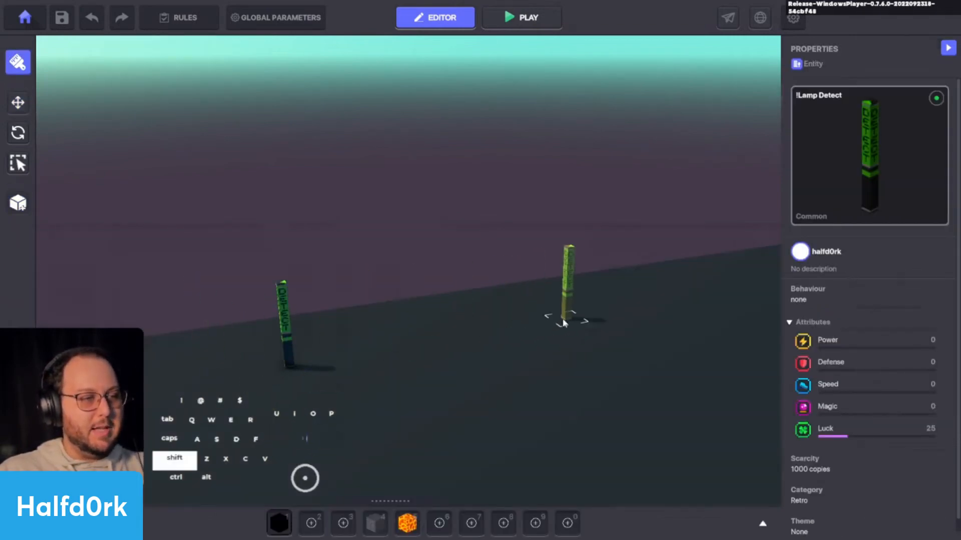
left_click(579, 319)
scroll(525, 330, "up", 2)
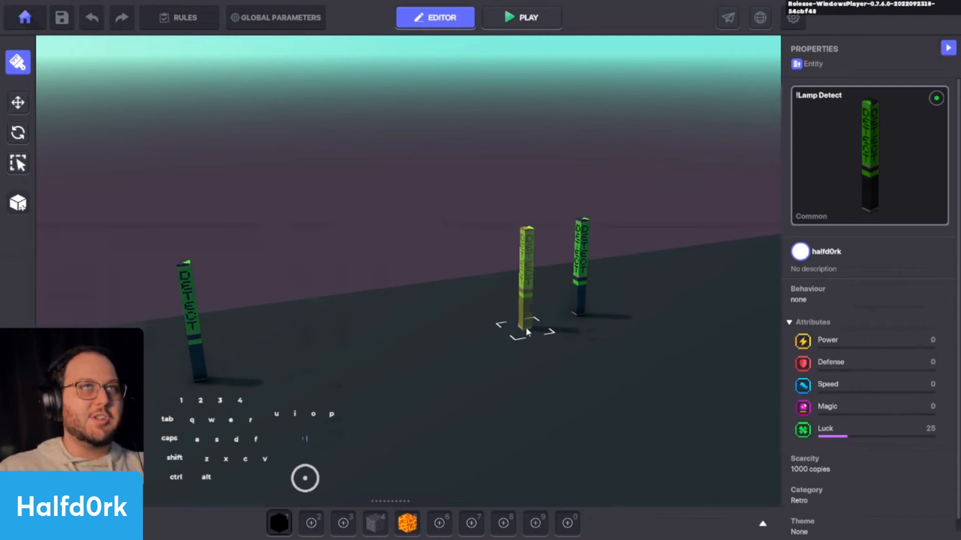
key("a")
key("Escape")
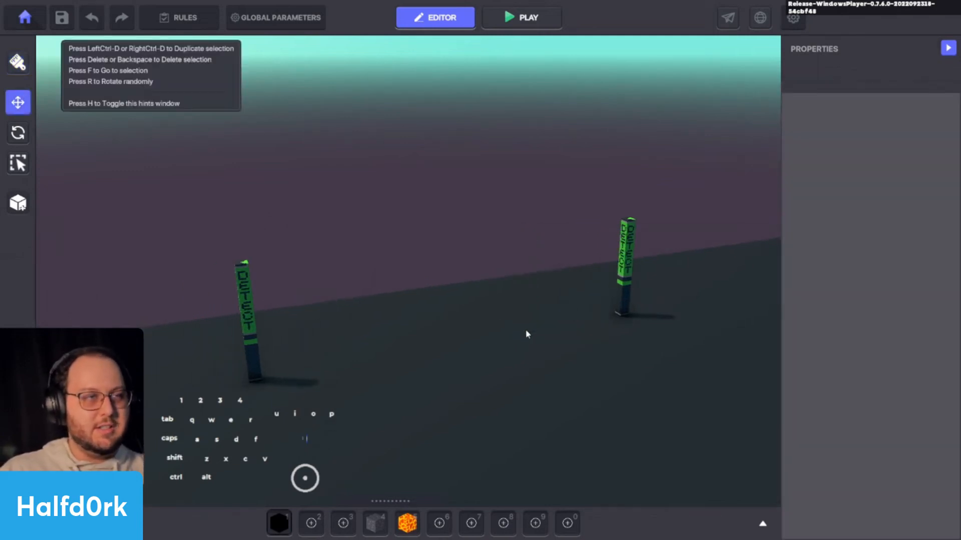
Find the !Lamp Platform entity with the search "plat" and place one at the base of the nearer detect lamp.
key("Tab")
left_click(266, 275)
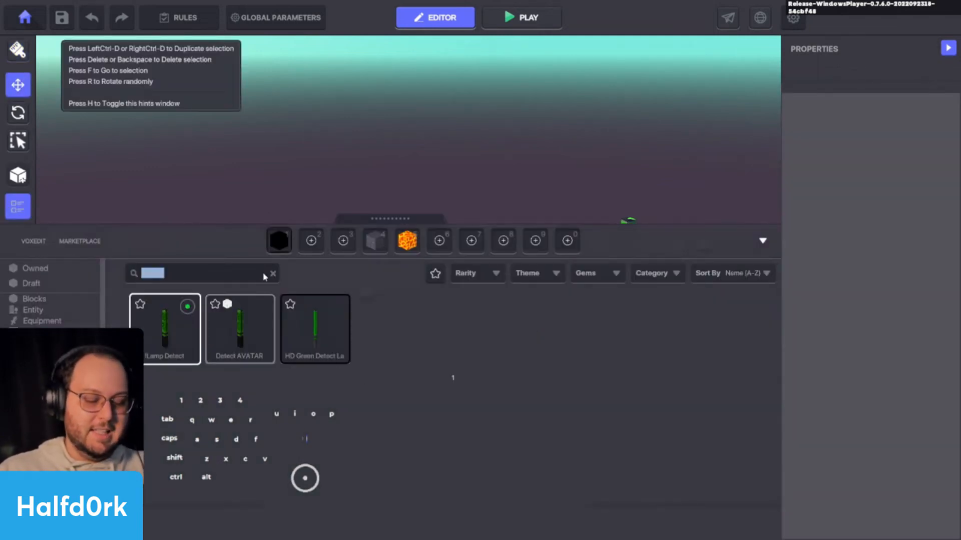
type("plat")
left_click(268, 343)
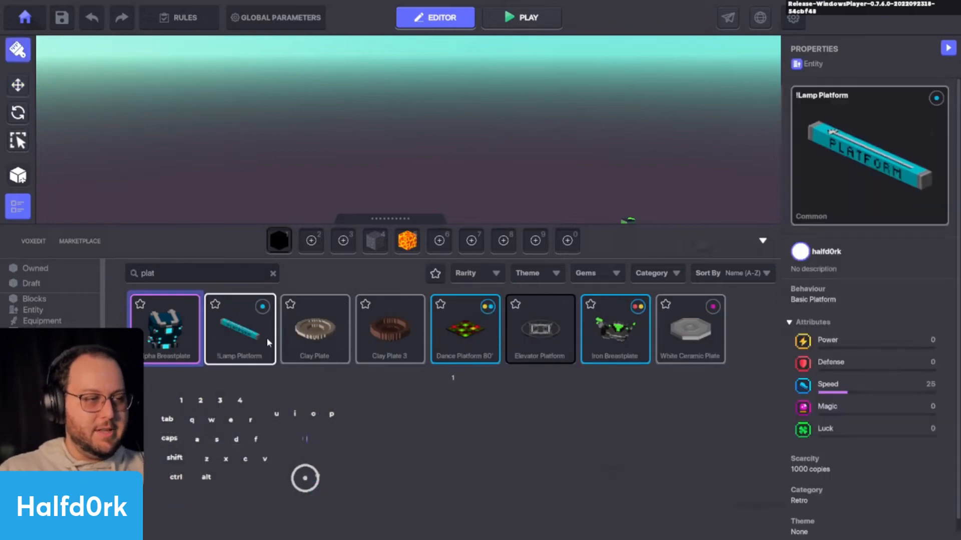
key("Tab")
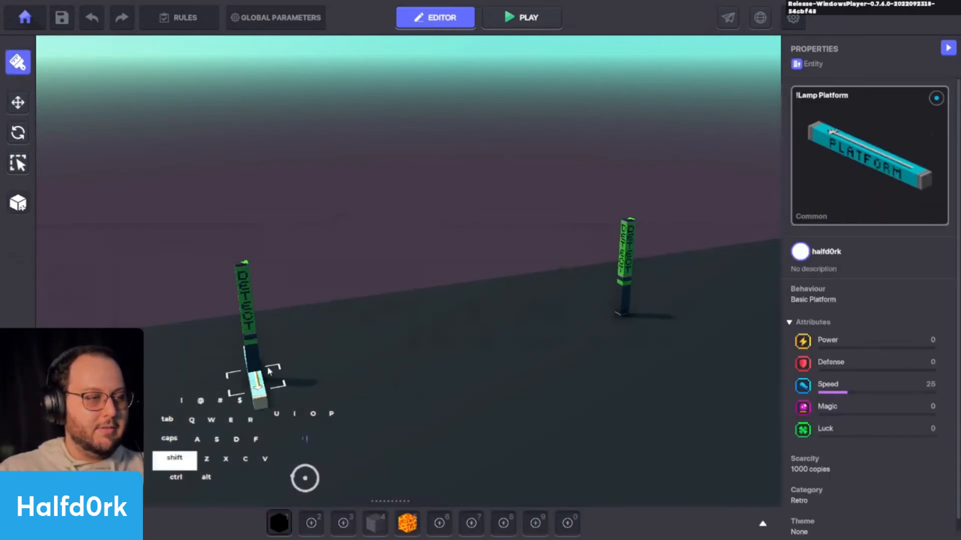
left_click(269, 371, "shift")
Rotate the platform to 270 degrees about Y so its travel path points toward the other detect lamp.
key("i")
left_click(264, 401)
key("o")
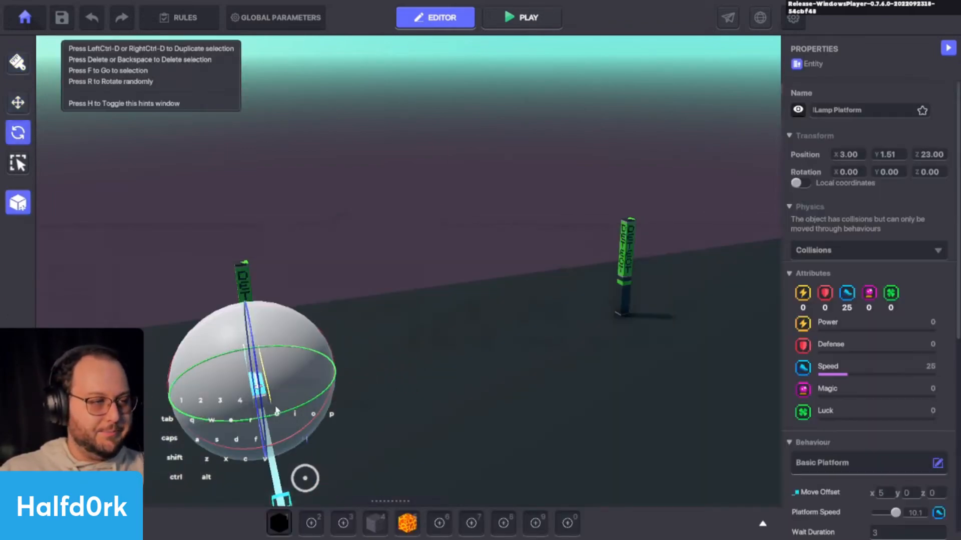
left_click_drag(277, 410, 458, 356)
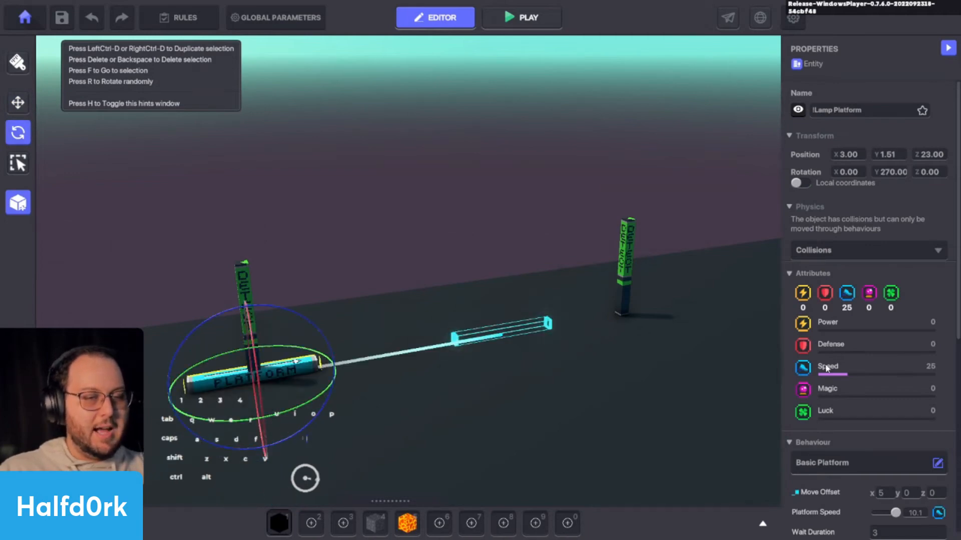
Set the platform behaviour's Move Offset X to 10.
scroll(827, 368, "down", 3)
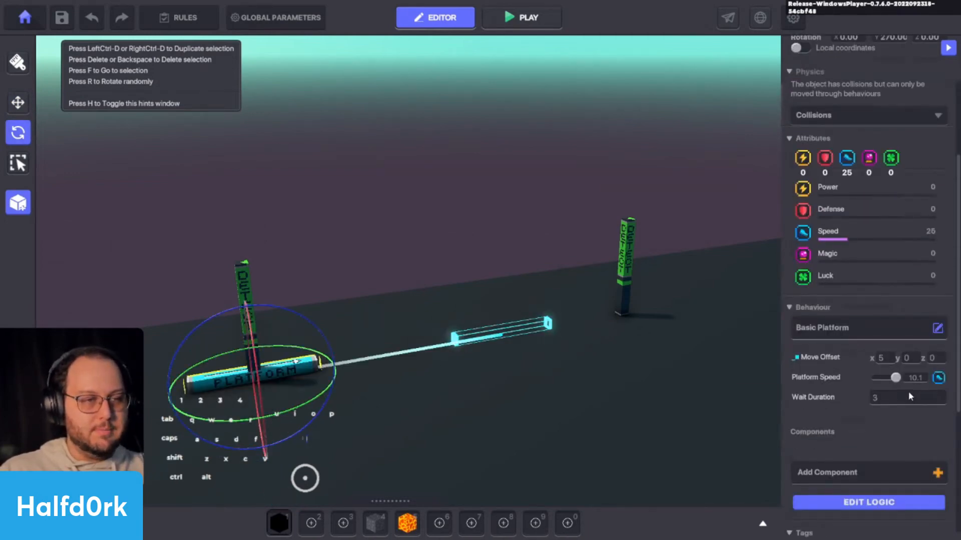
left_click(885, 359)
type("10")
key("Return")
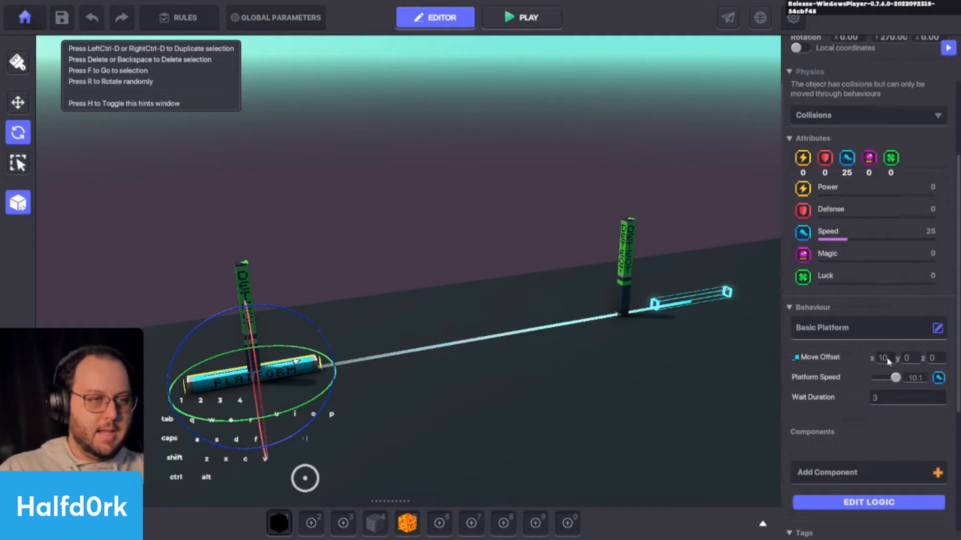
Move the farther detect lamp to the end of the platform's travel path and check the alignment against the platform.
left_click(624, 266)
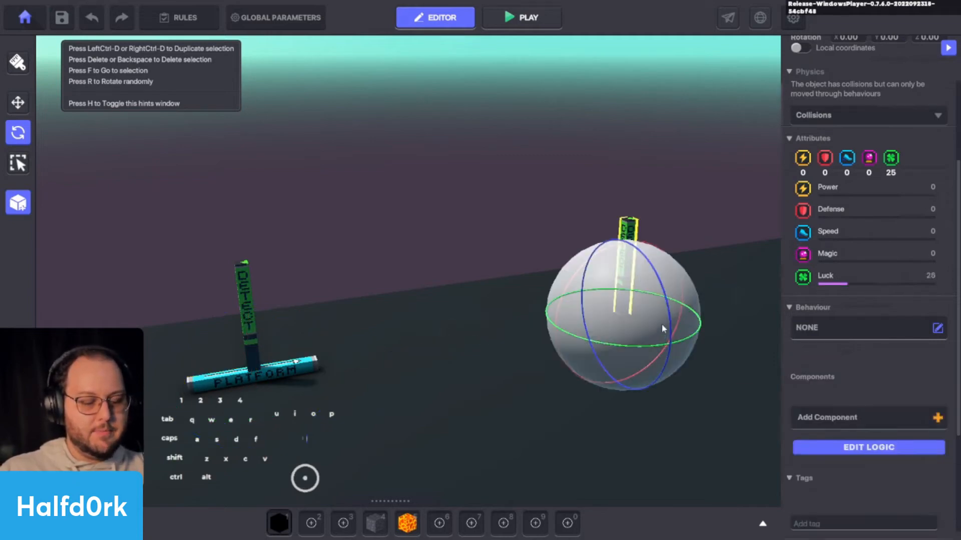
key("w")
left_click_drag(655, 312, 725, 300, "shift")
left_click(470, 358)
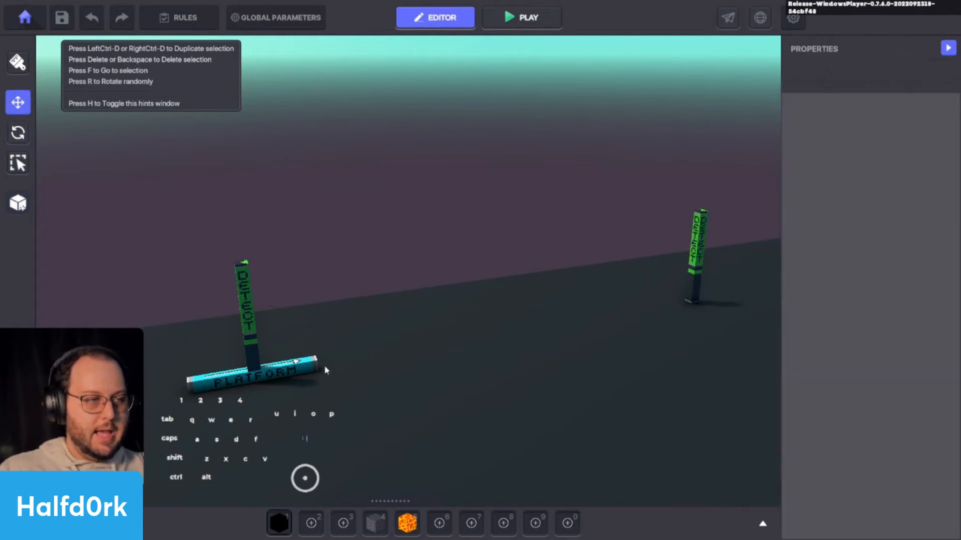
left_click(320, 367)
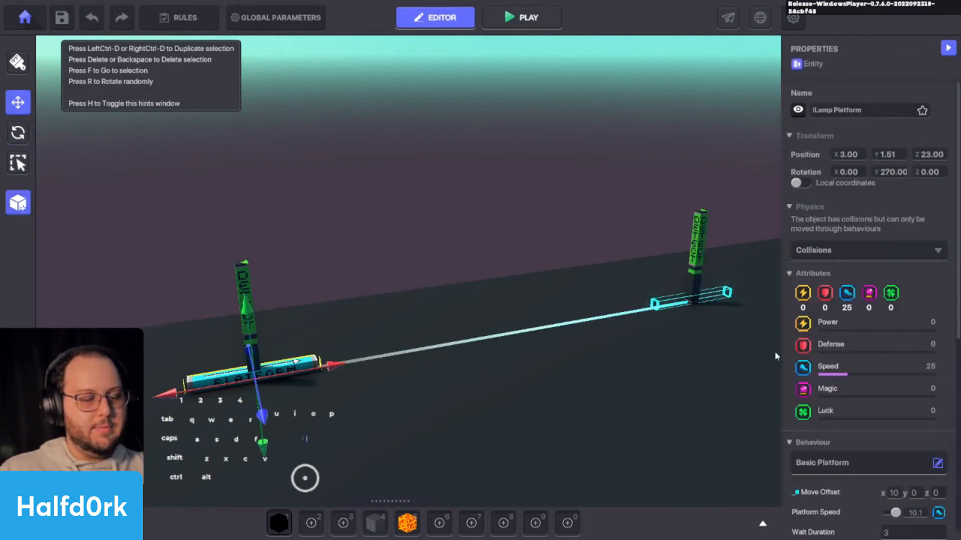
scroll(921, 434, "down", 3)
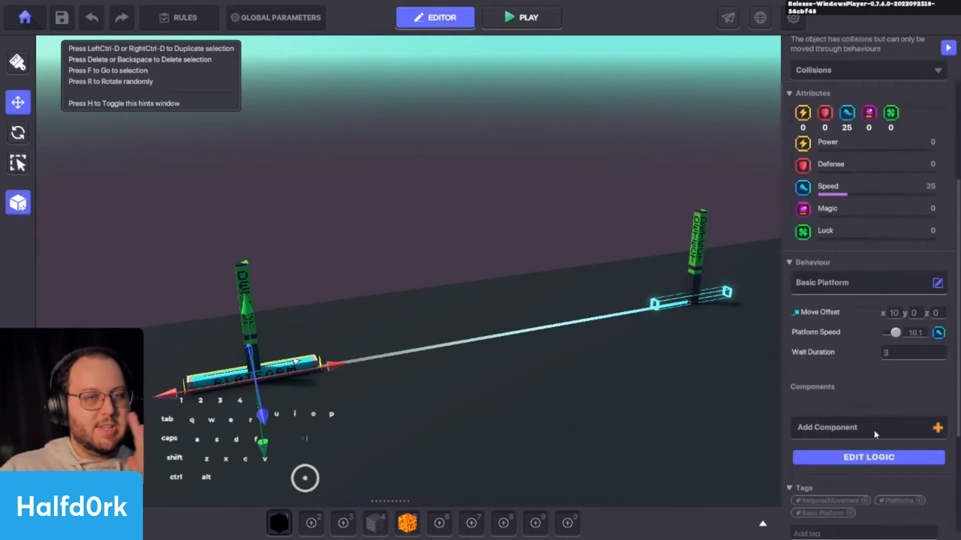
Add a Speaker component to the farther detect lamp and set its display condition to DetectEntity.
left_click(696, 252)
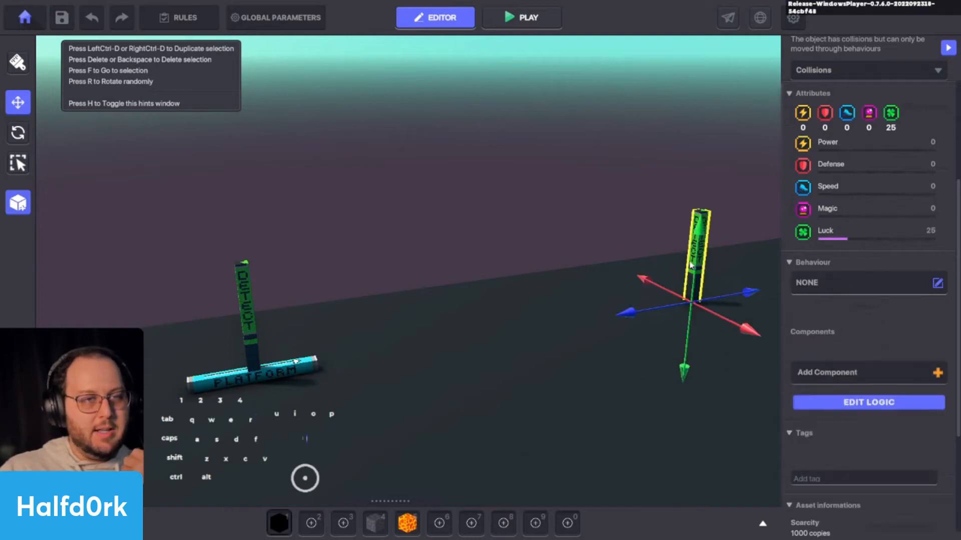
left_click(828, 372)
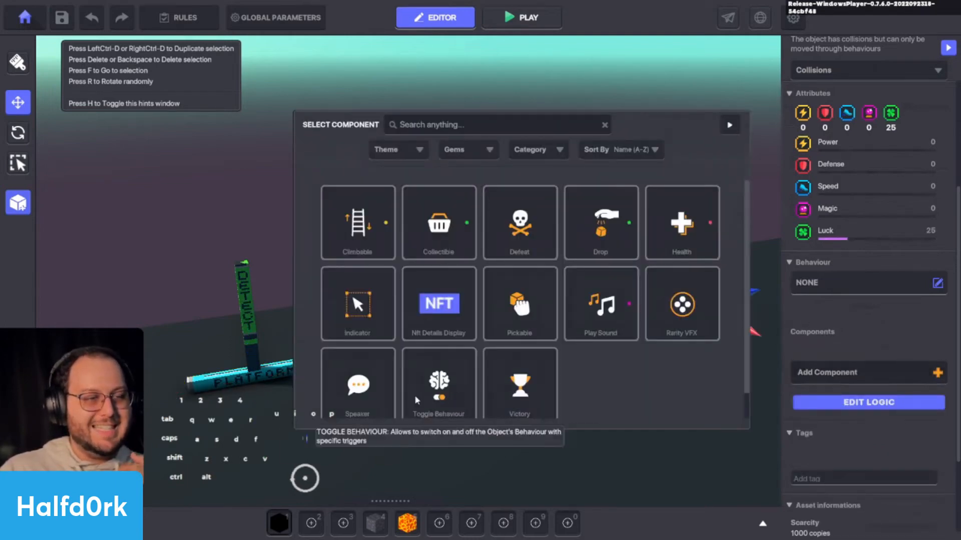
left_click(349, 397)
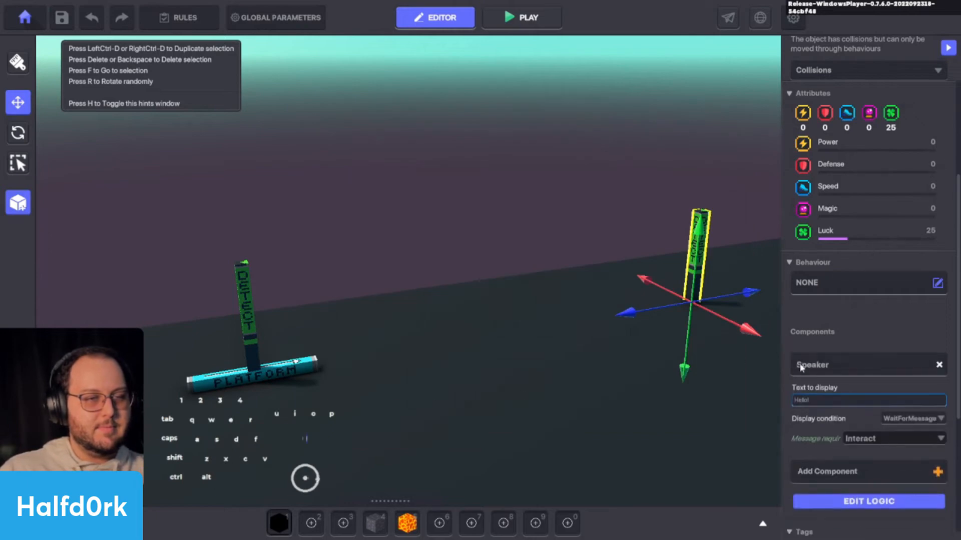
left_click(910, 418)
left_click(890, 425)
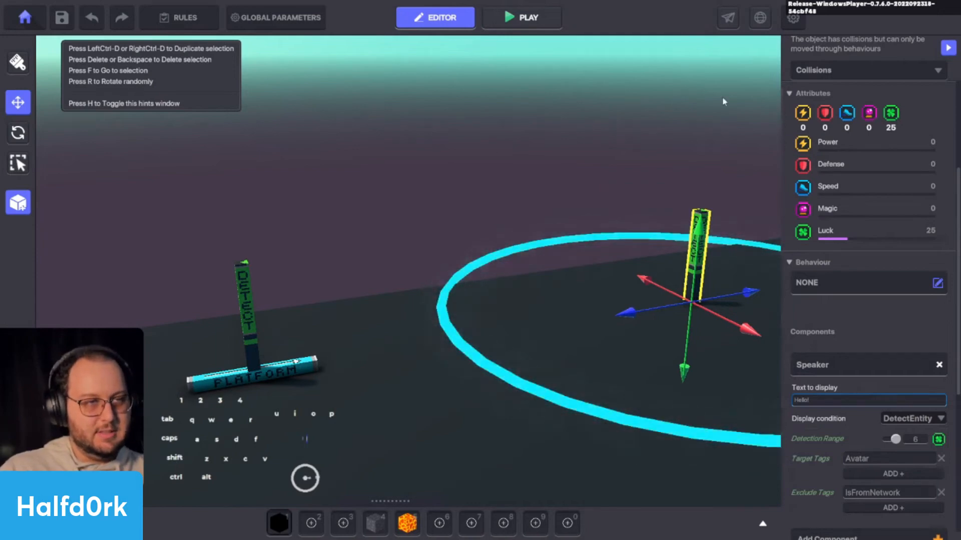
Review the platform's travel path between the lamps, and delete the platform and the farther detect lamp.
left_click(315, 368)
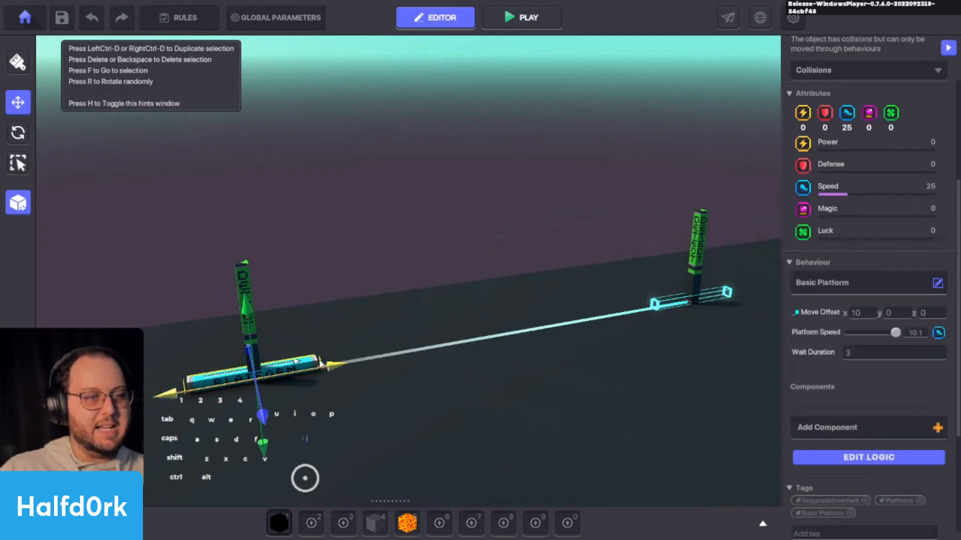
middle_click_drag(354, 339, 259, 342)
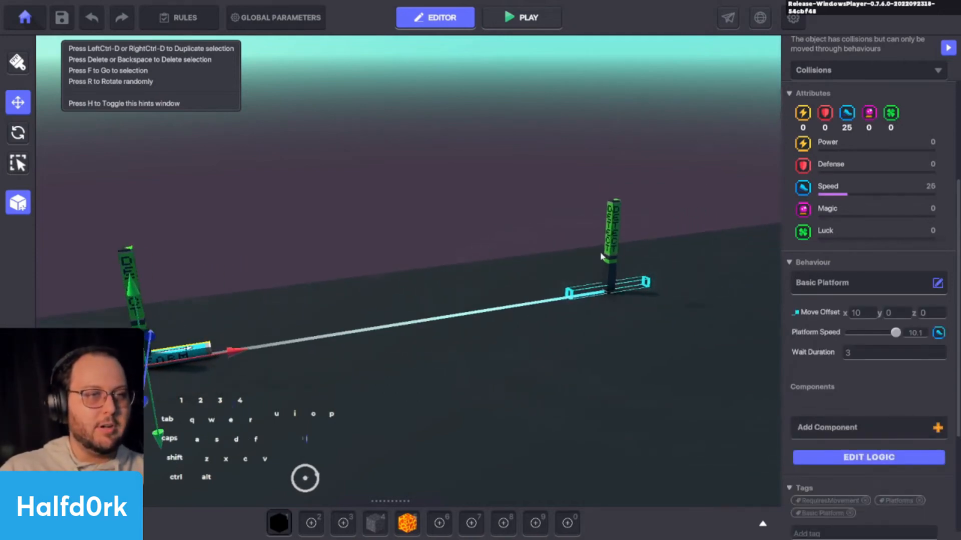
middle_click_drag(157, 258, 444, 273)
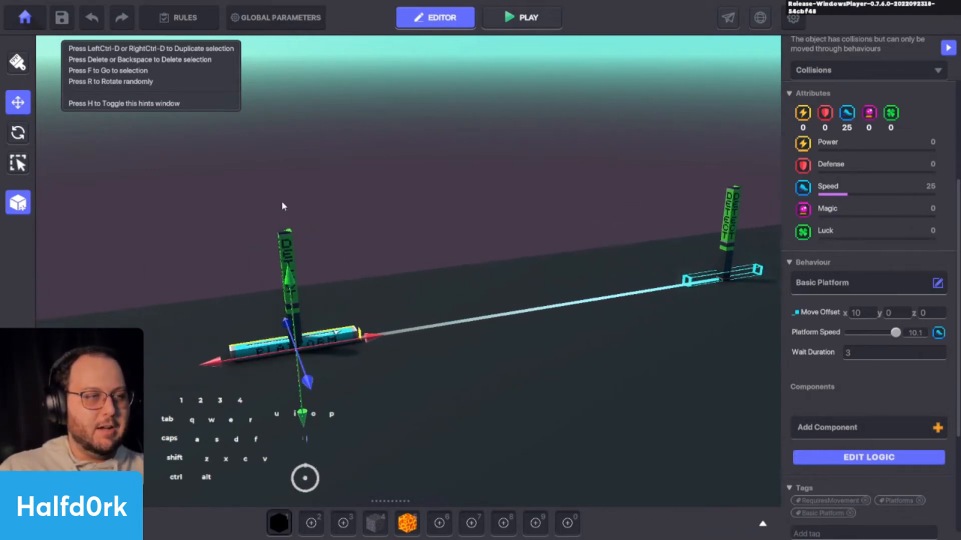
left_click(481, 250)
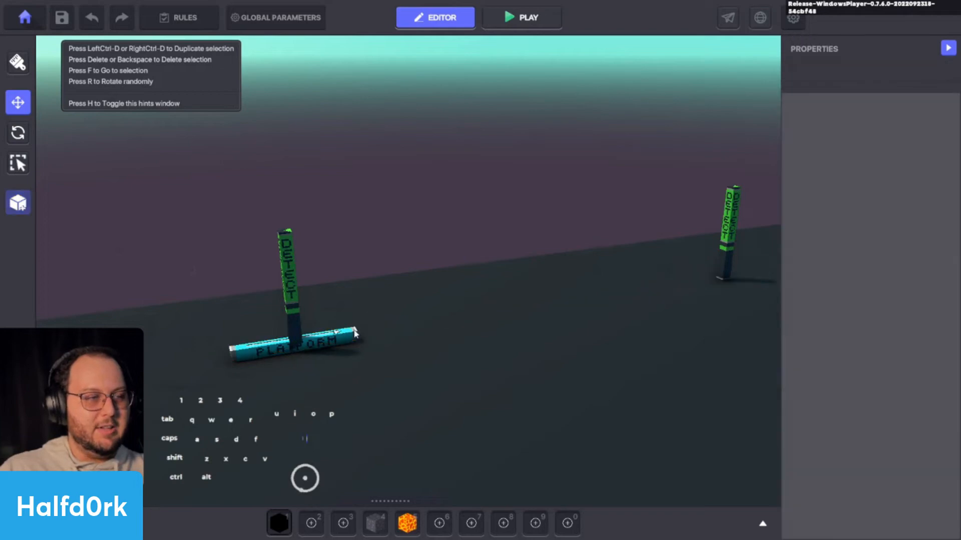
left_click(345, 338)
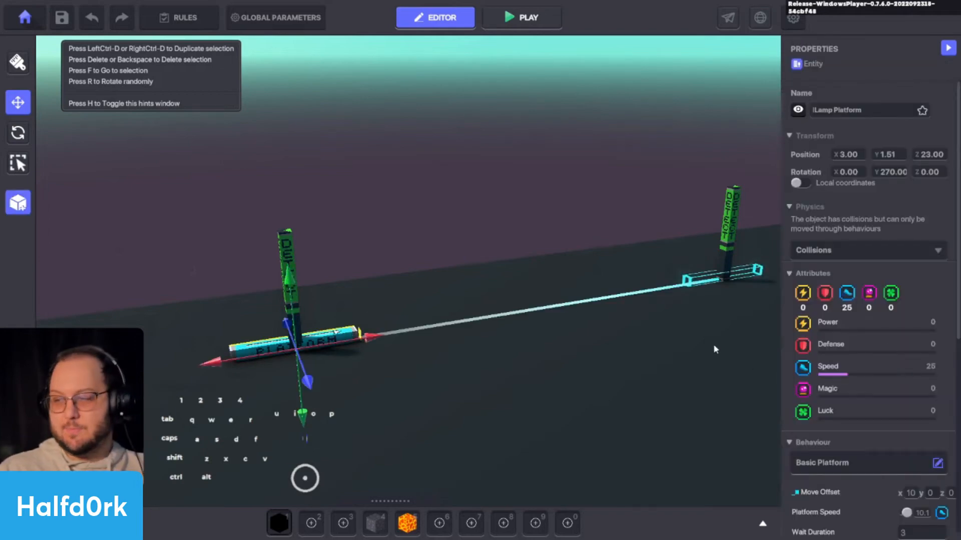
key("Delete")
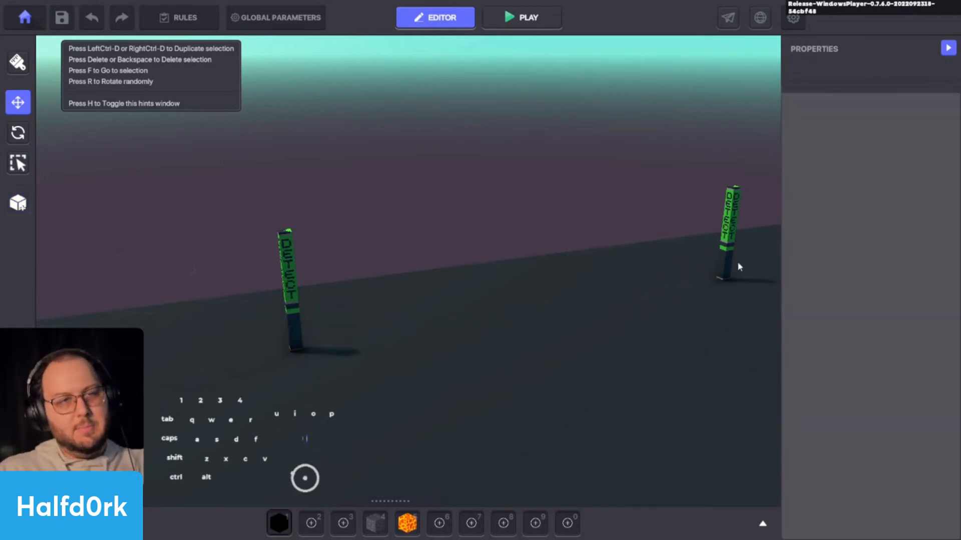
left_click(735, 253)
key("Delete")
Select the second-lowest white carpet in the tower, save the experience and start a play test.
middle_click_drag(548, 294, 475, 284)
key("d")
key("shift+space")
key("w")
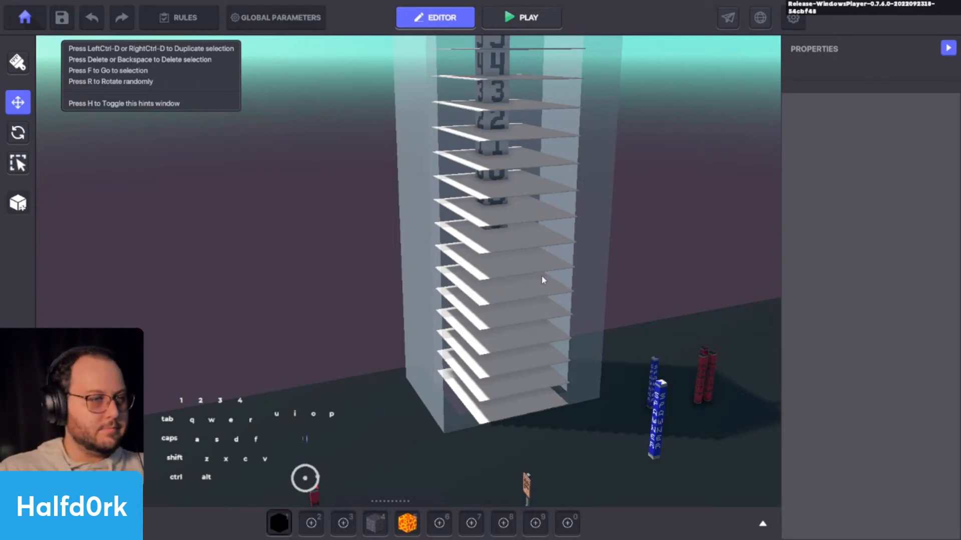
left_click(519, 391)
key("ctrl+s")
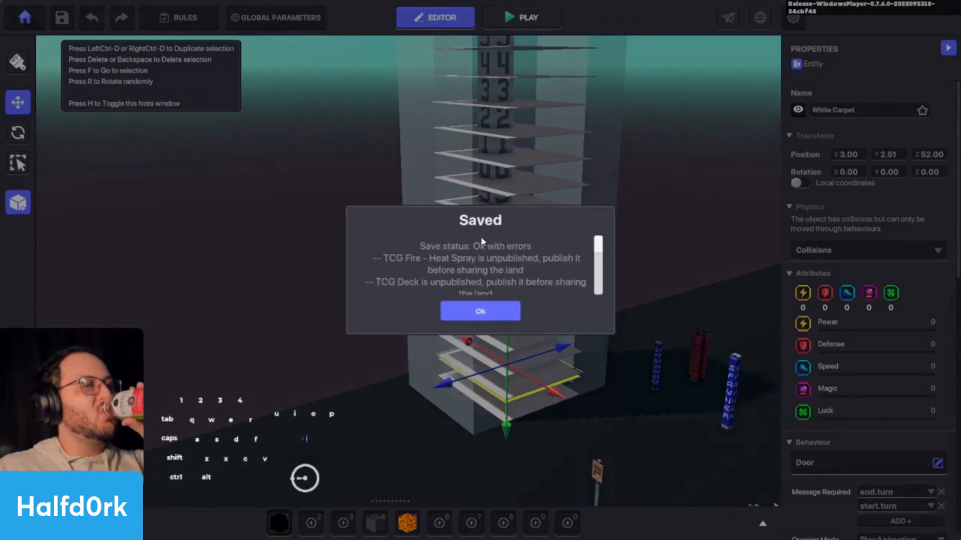
left_click(500, 307)
left_click(529, 18)
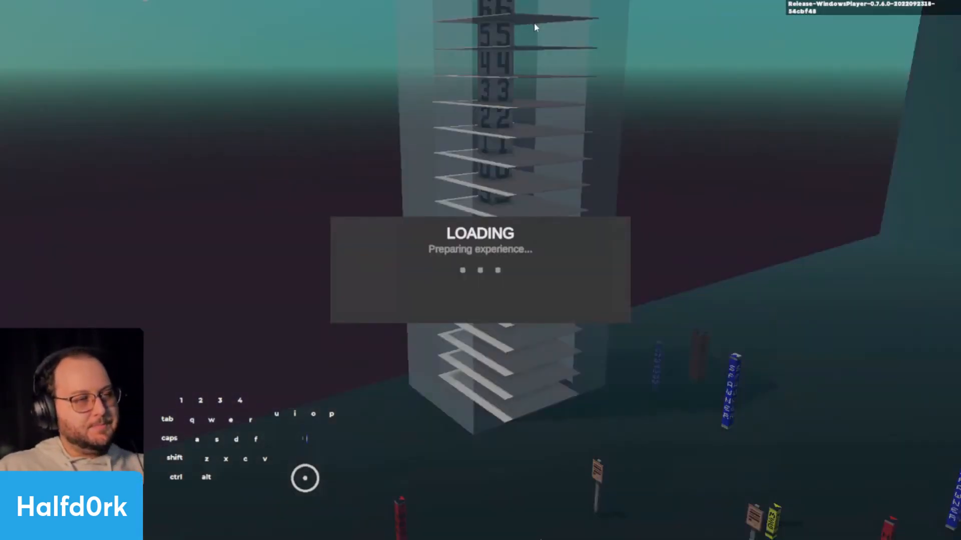
Walk and jump the character around the base of the numbered carpet tower to inspect its lowest floors.
key("w")
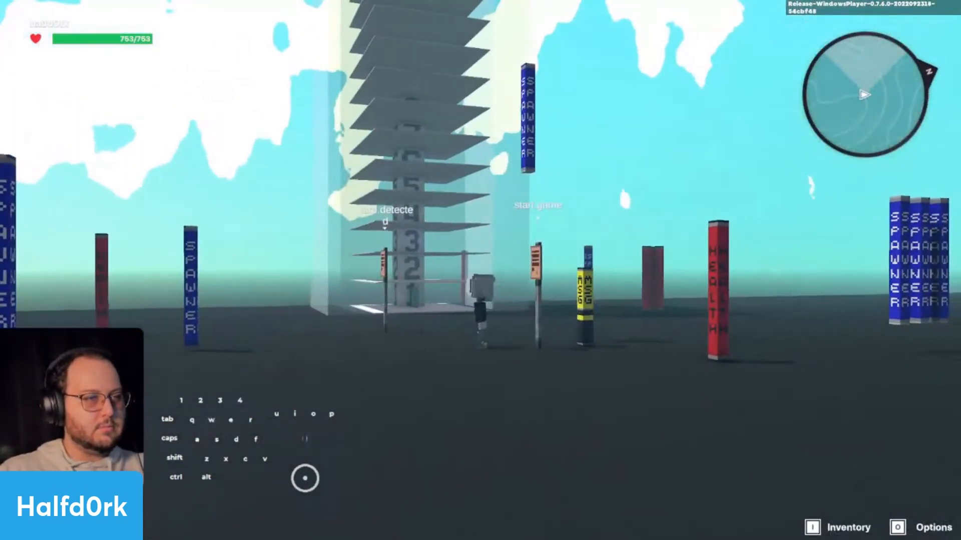
key("s")
key("a")
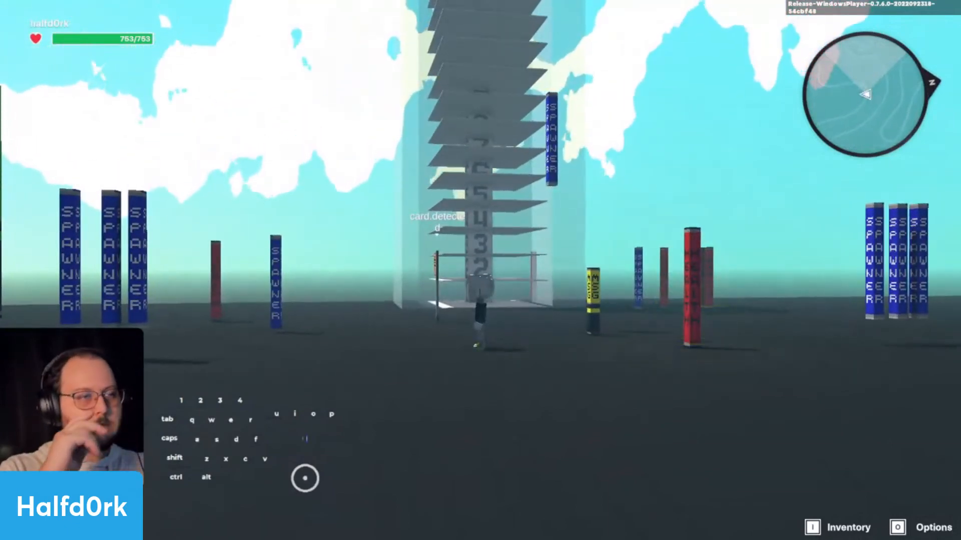
key("a")
key("space")
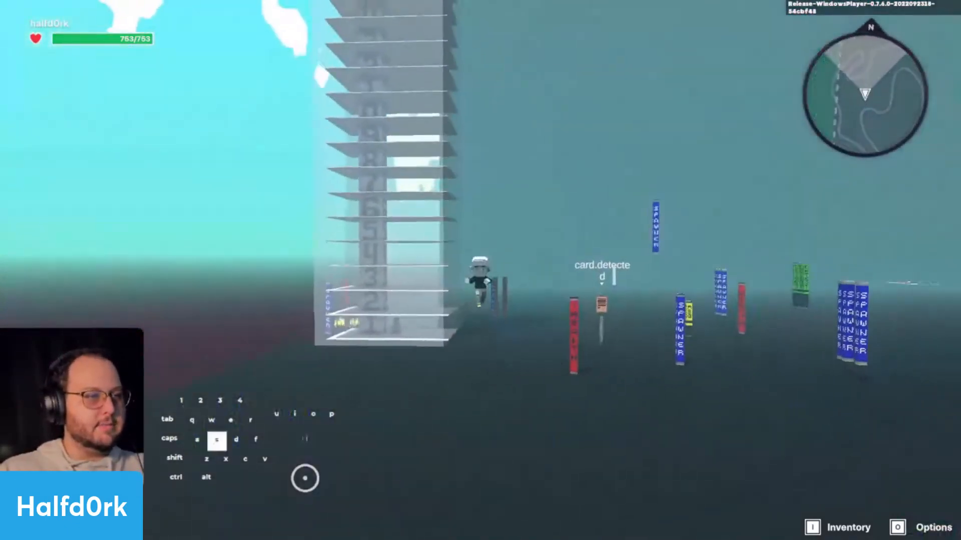
key("w")
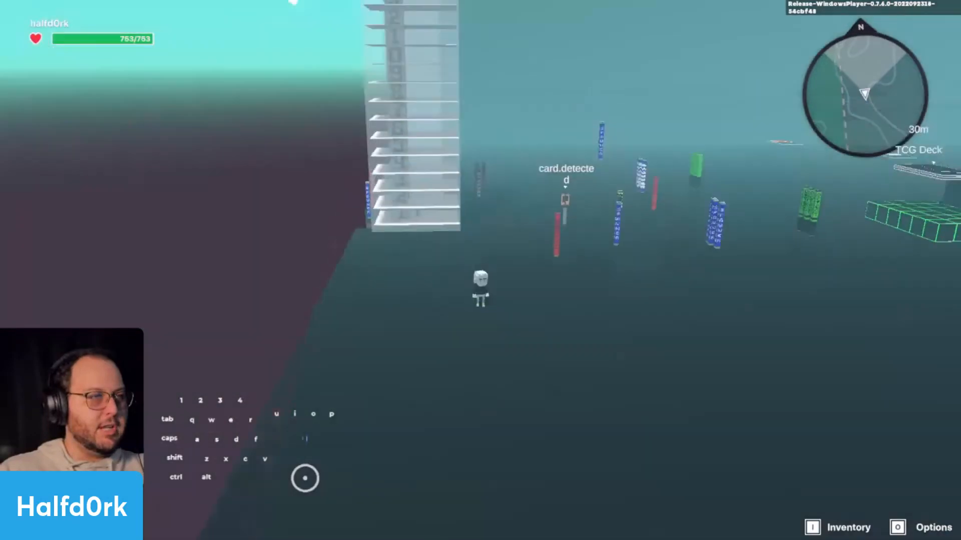
key("w")
key("a")
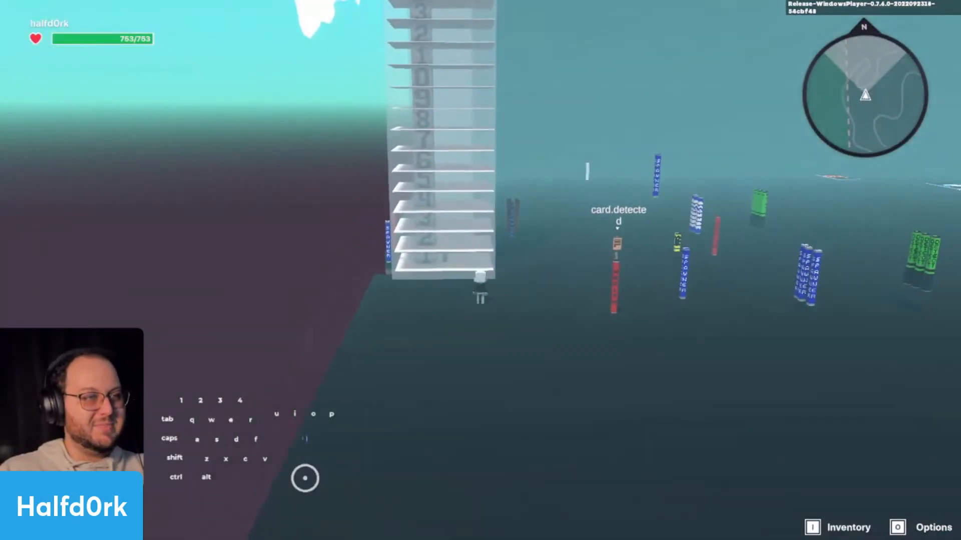
key("space")
key("space")
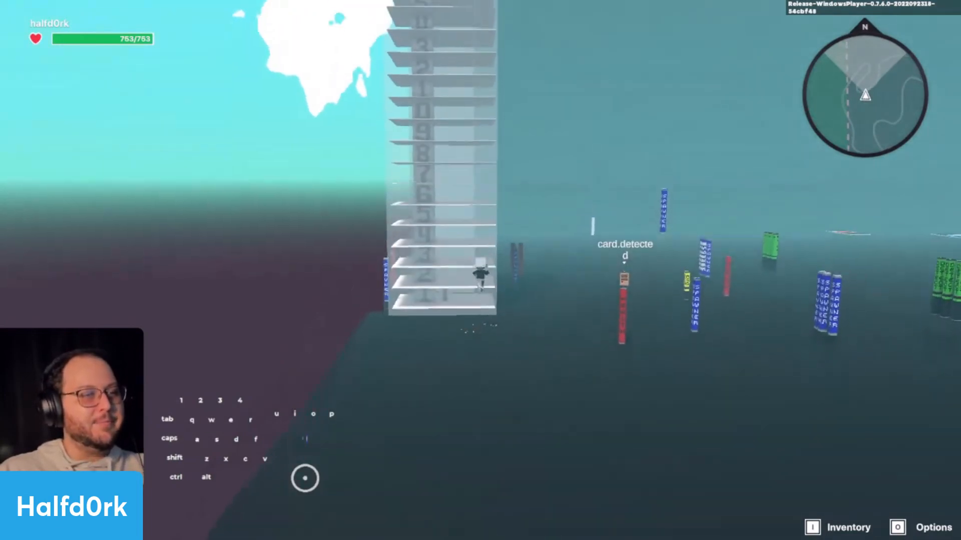
key("space")
key("d")
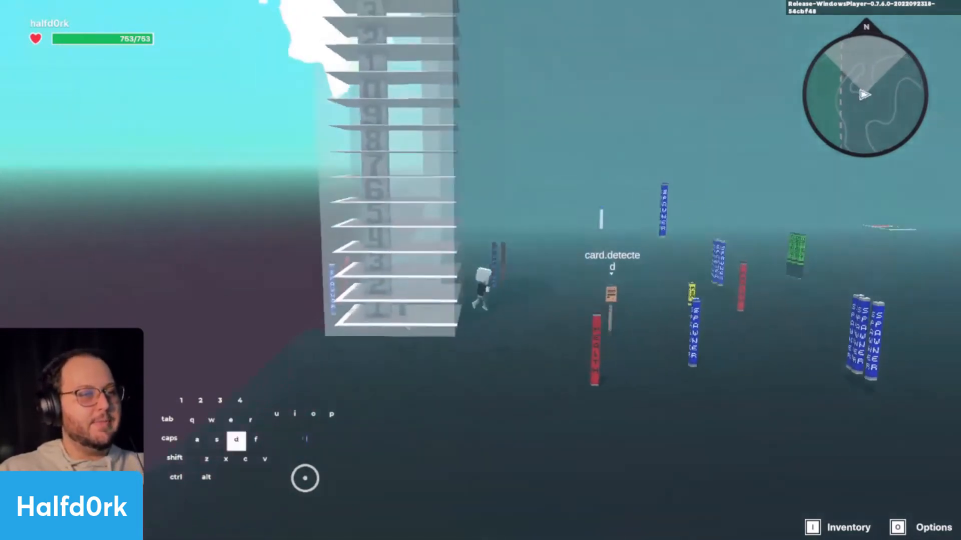
Interact with the card.detected sign to end the first turn, continue past the enemy's move and start the next turn.
key("e")
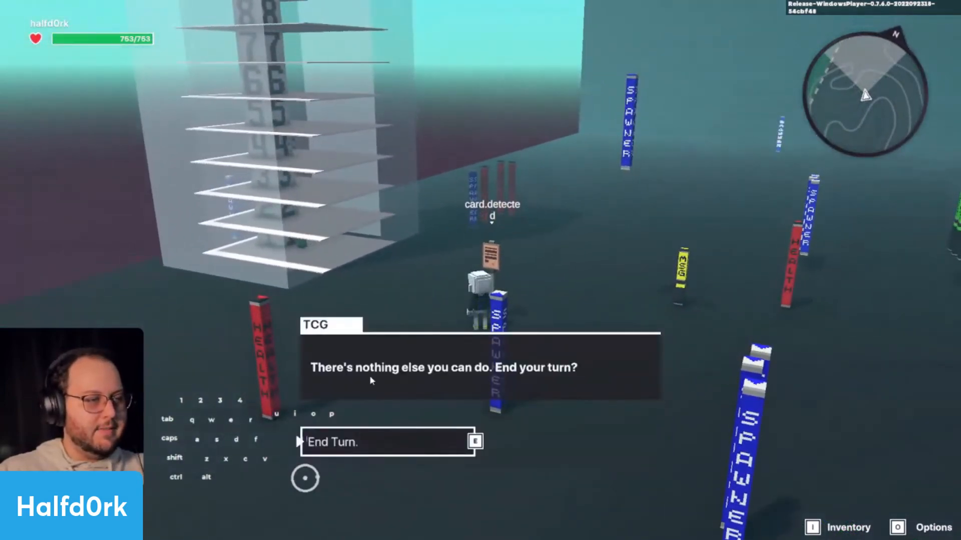
key("e")
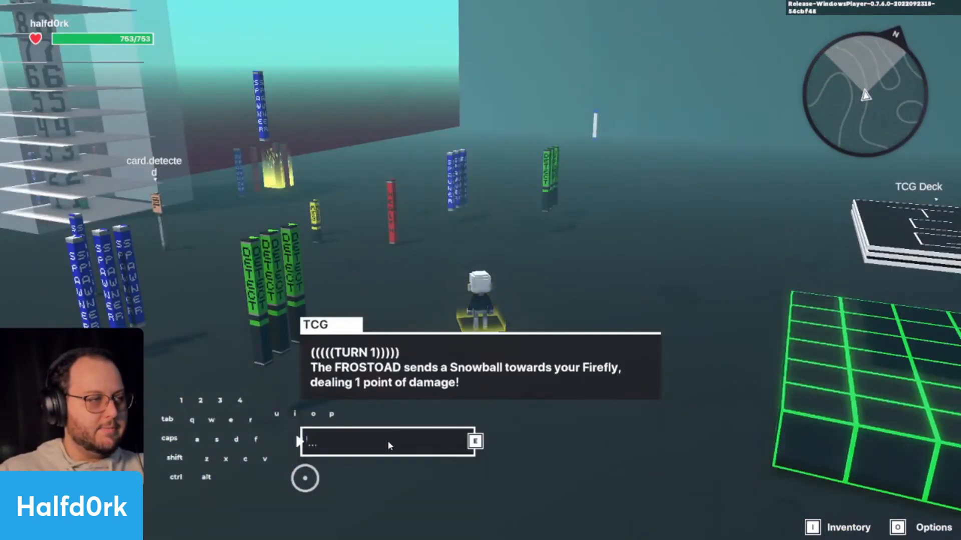
left_click(388, 441)
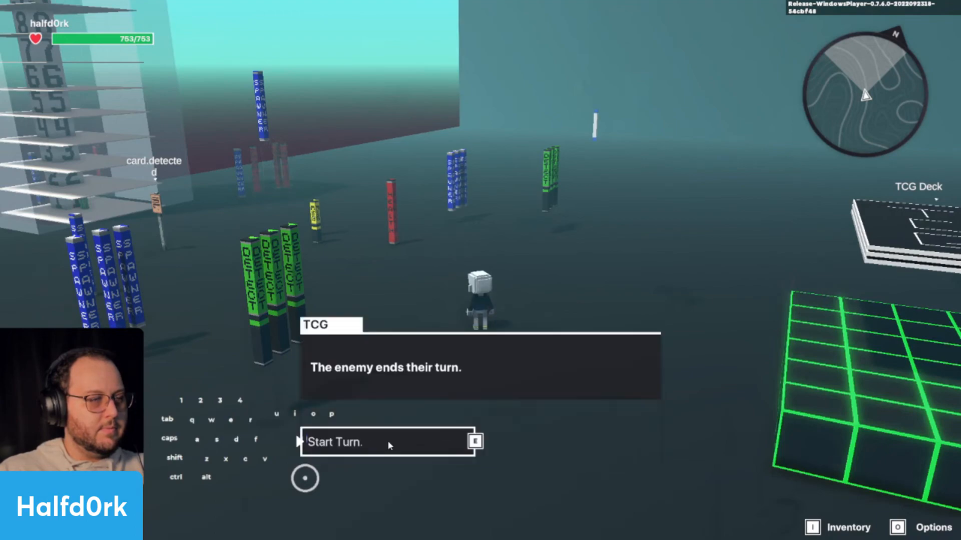
left_click(388, 441)
Run back to the numbered tower and inspect its lowest carpets up close.
key("a")
key("s")
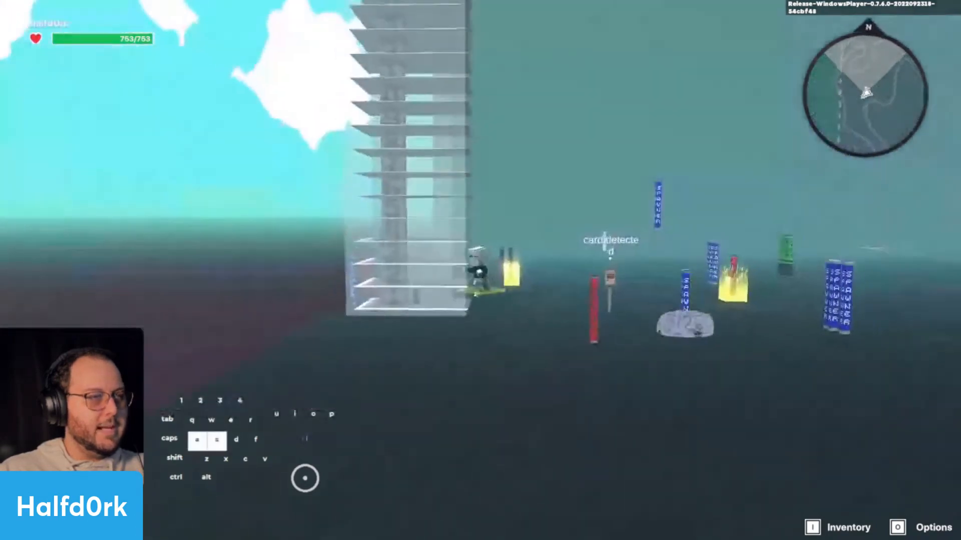
key("d")
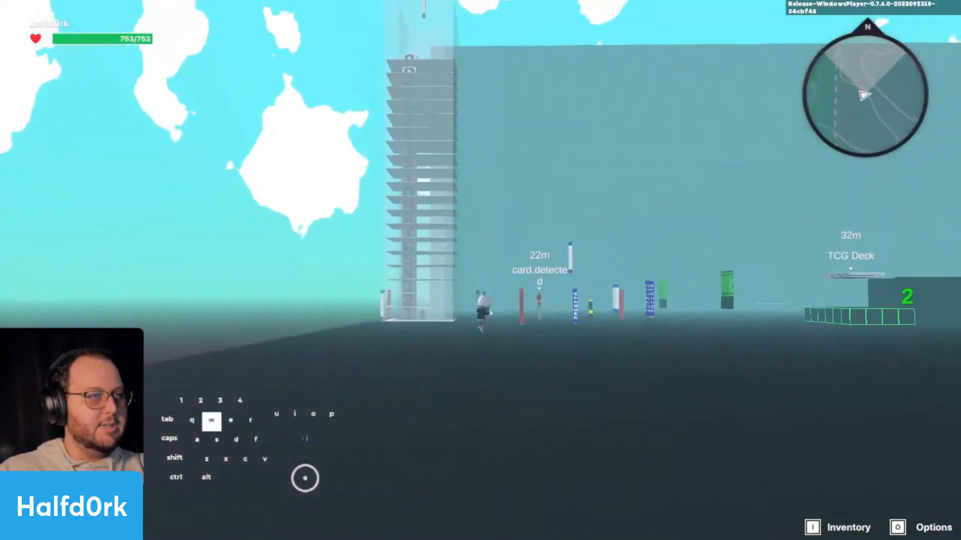
key("space")
key("w")
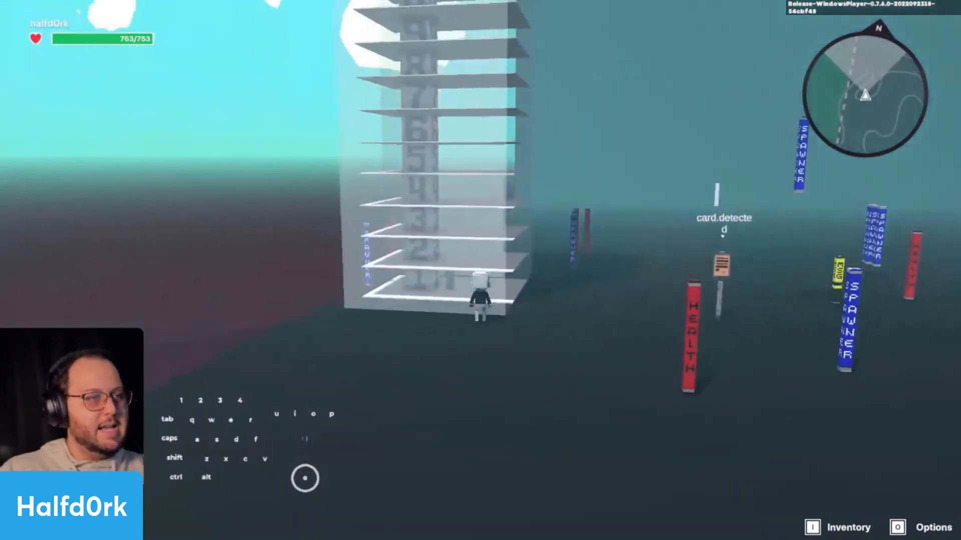
scroll(480, 270, "up", 5)
scroll(480, 270, "down", 2)
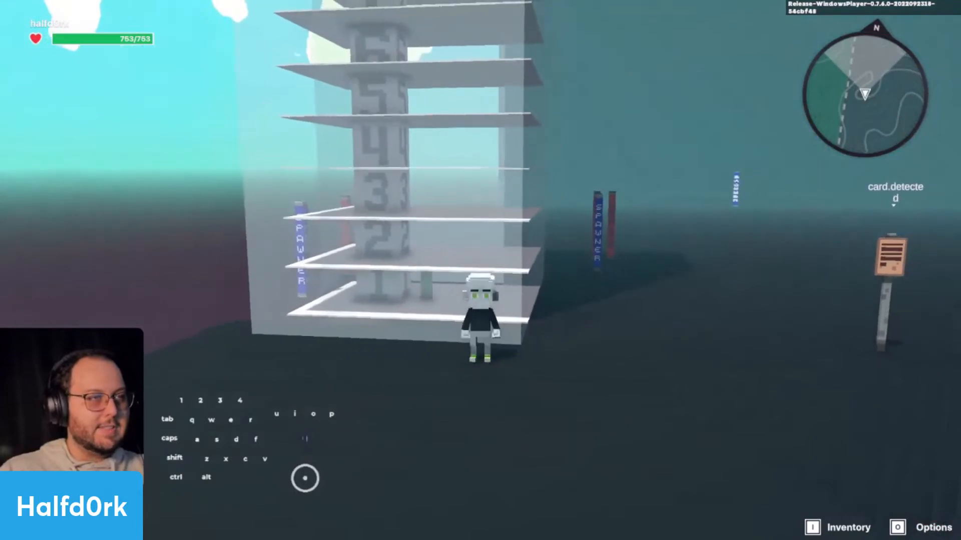
Return to the card.detected sign, end the second turn and start the next one after the enemy's move.
key("d")
key("w")
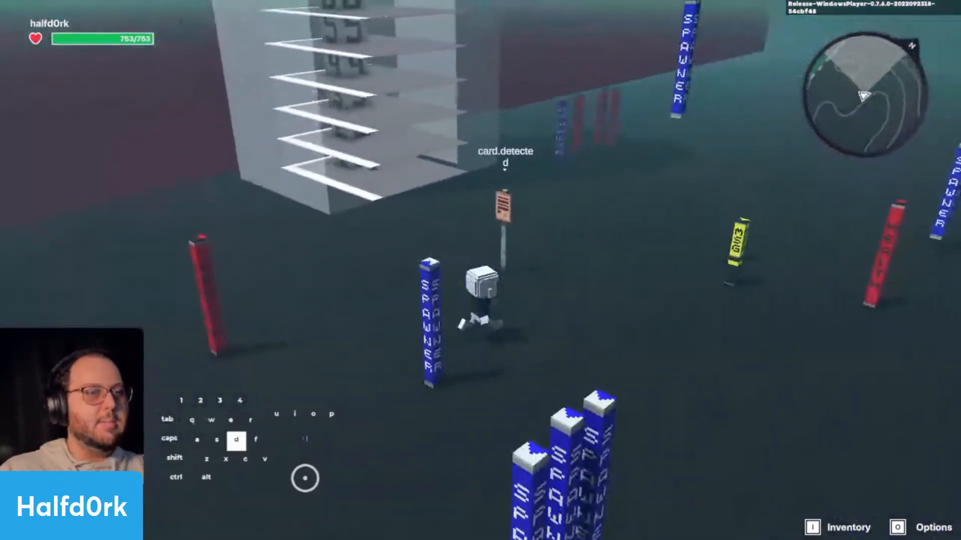
key("w")
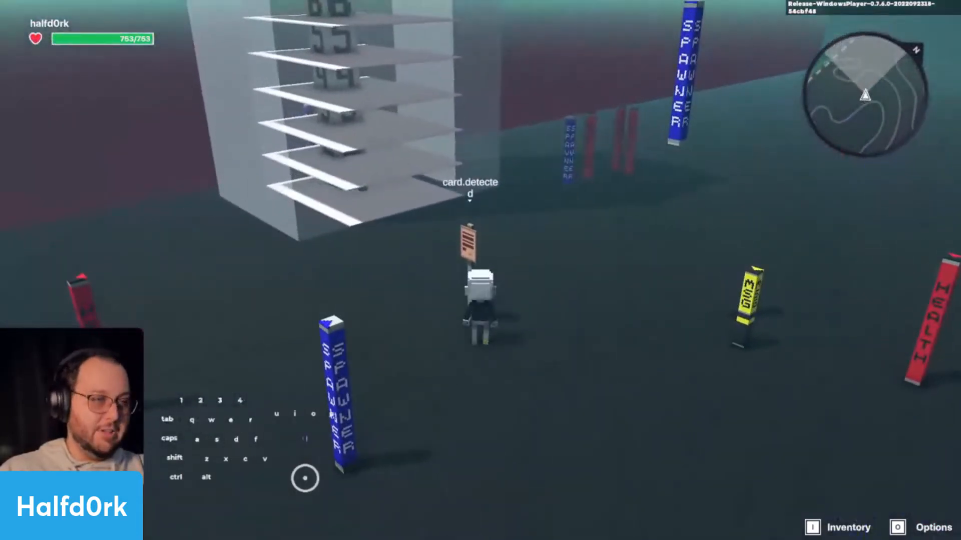
key("e")
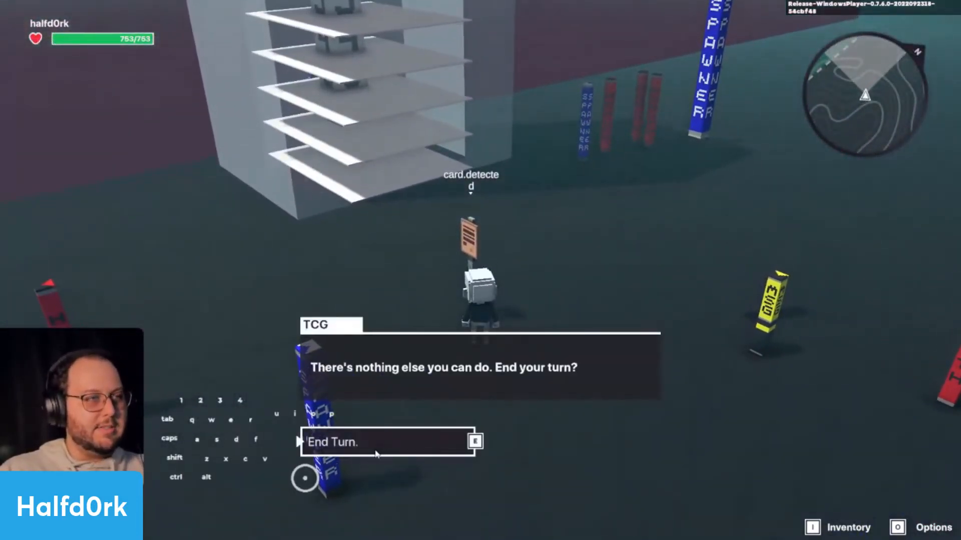
key("e")
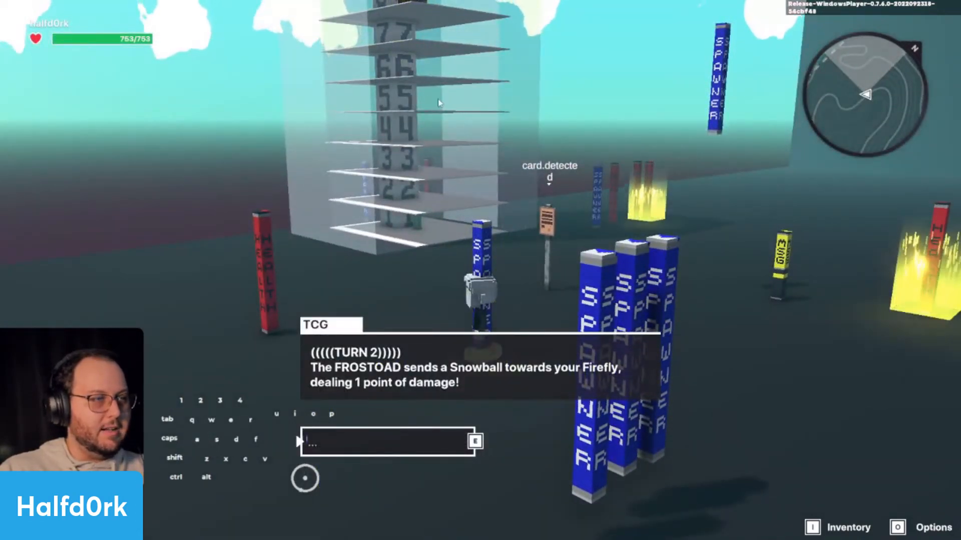
key("e")
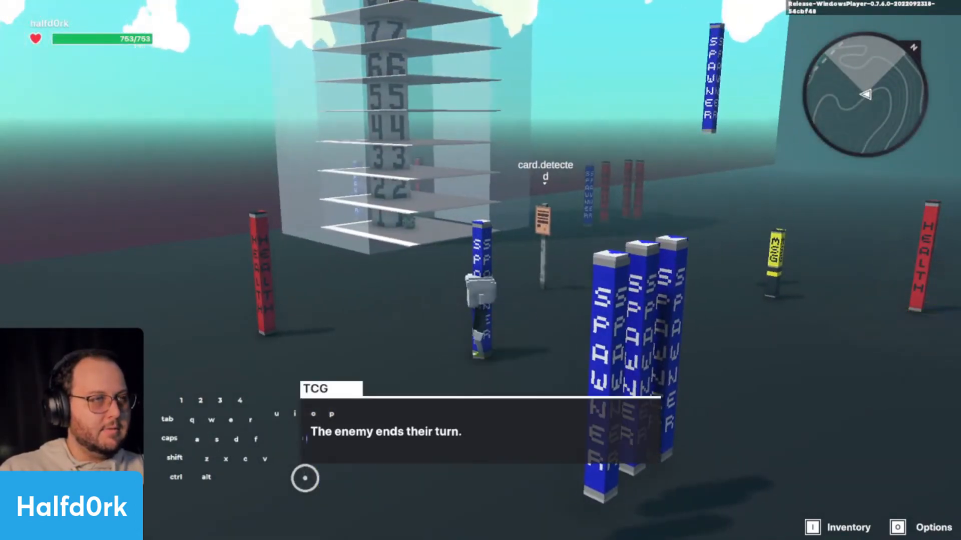
left_click(389, 444)
Leave the play test and examine the Asset Spawner and Toggle Behaviour settings of the first of the three grouped spawners.
key("a")
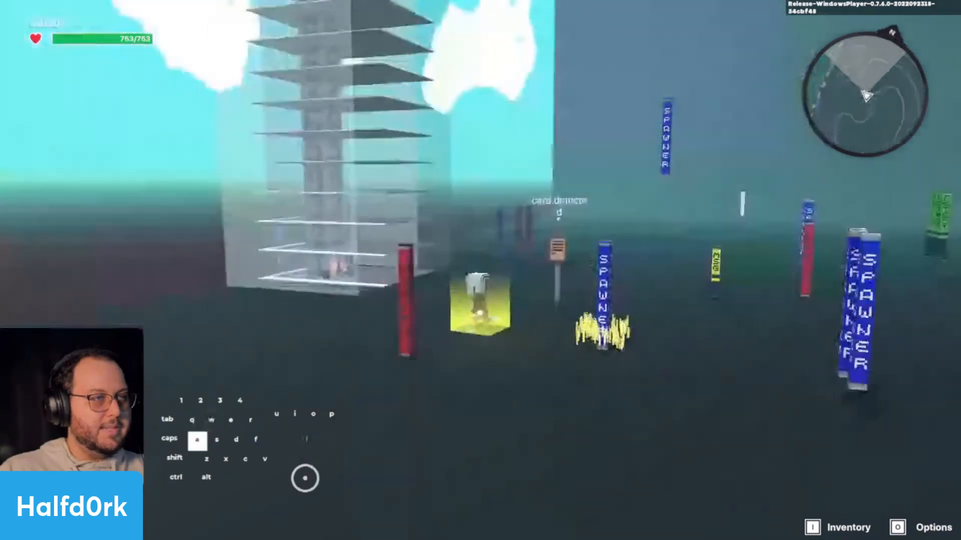
key("Tab")
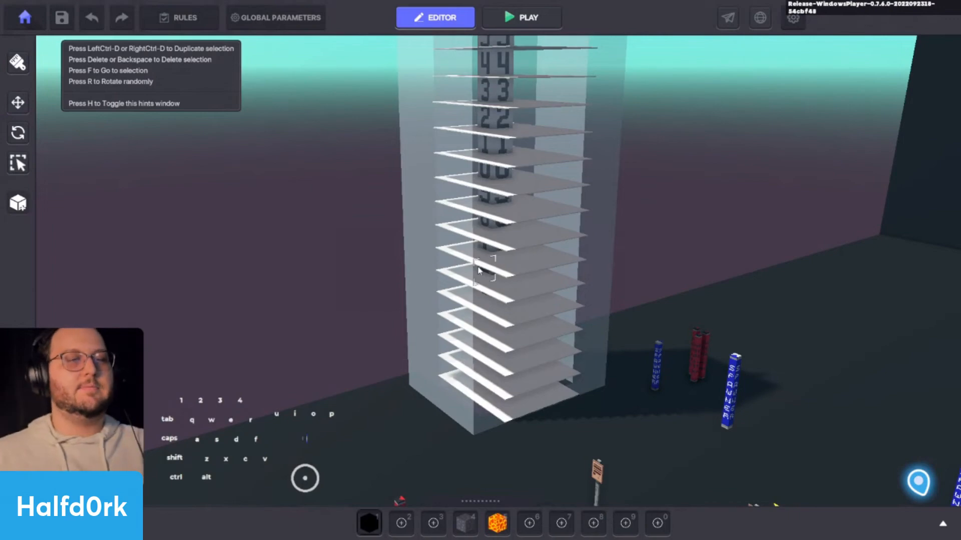
key("shift+s")
key("shift+d")
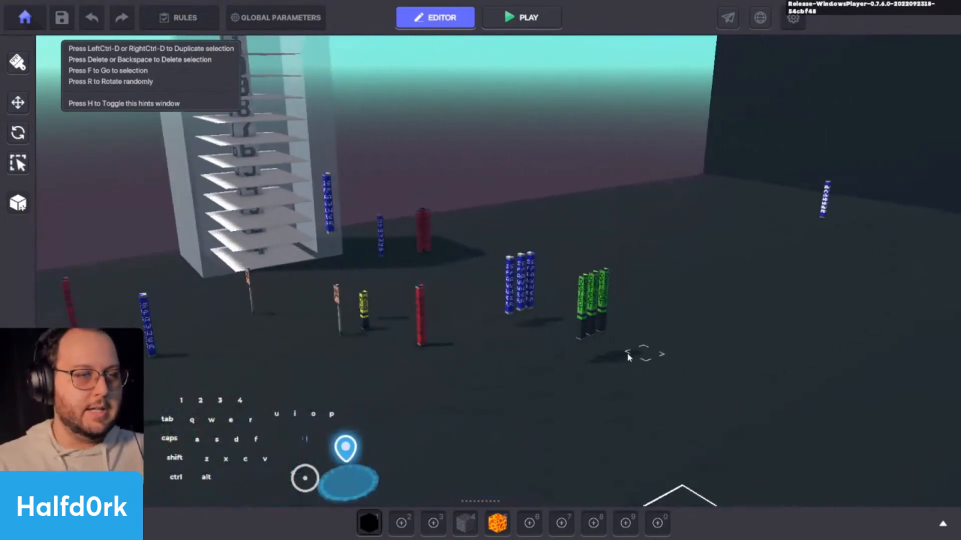
left_click_drag(627, 353, 626, 332, "alt")
key("w")
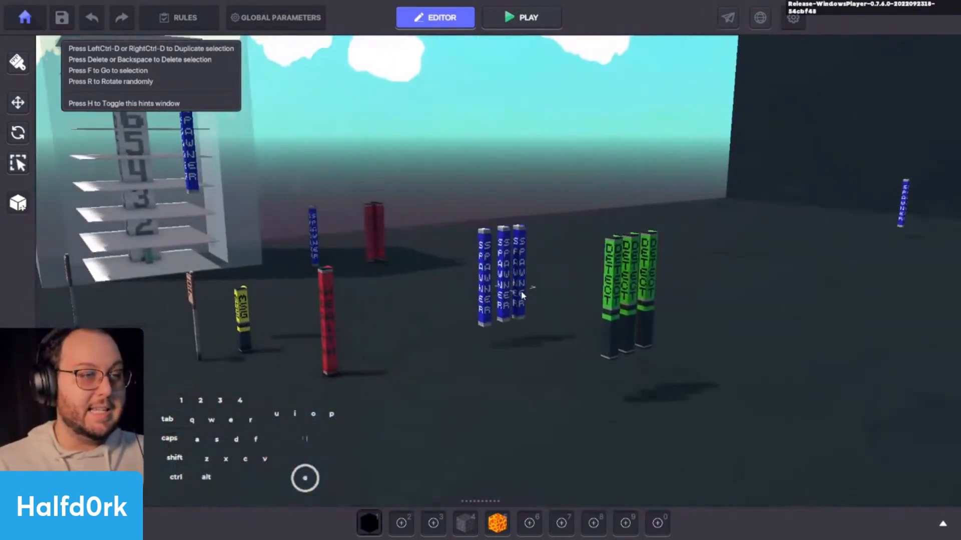
left_click(490, 293)
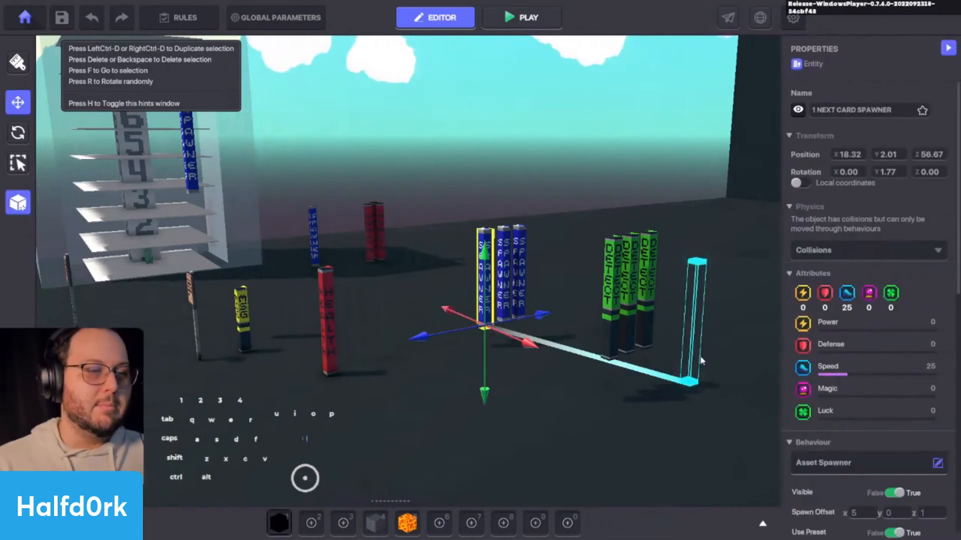
left_click_drag(685, 375, 761, 399, "alt")
key("d")
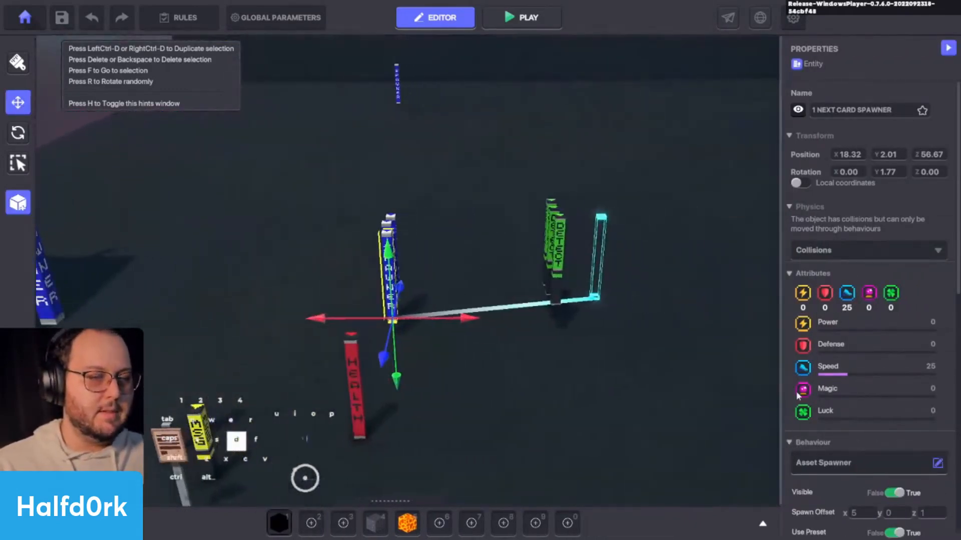
scroll(866, 418, "down", 4)
scroll(840, 447, "down", 2)
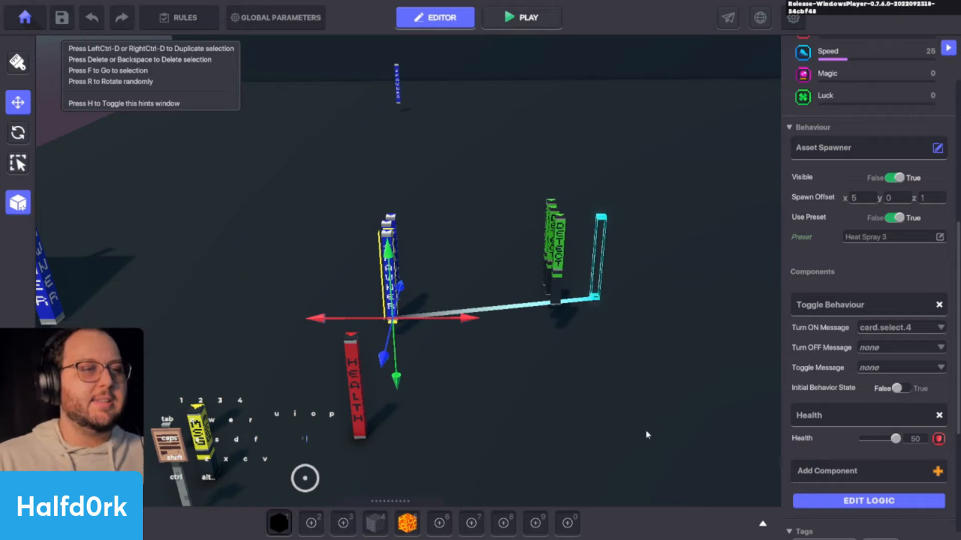
Examine the layout of the grouped spawners and detect lamps in relation to the carpet tower from several angles.
left_click_drag(640, 437, 517, 422, "alt")
key("a")
key("space")
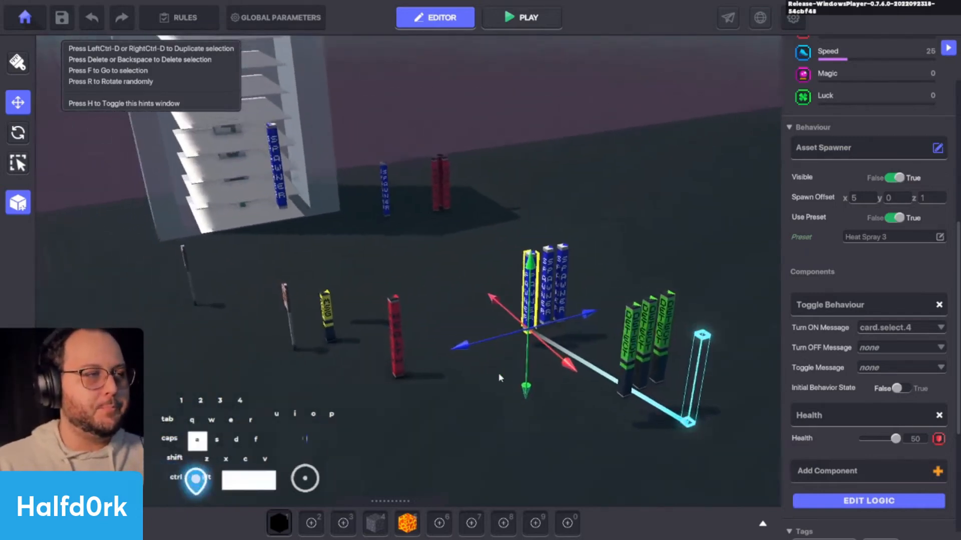
key("s")
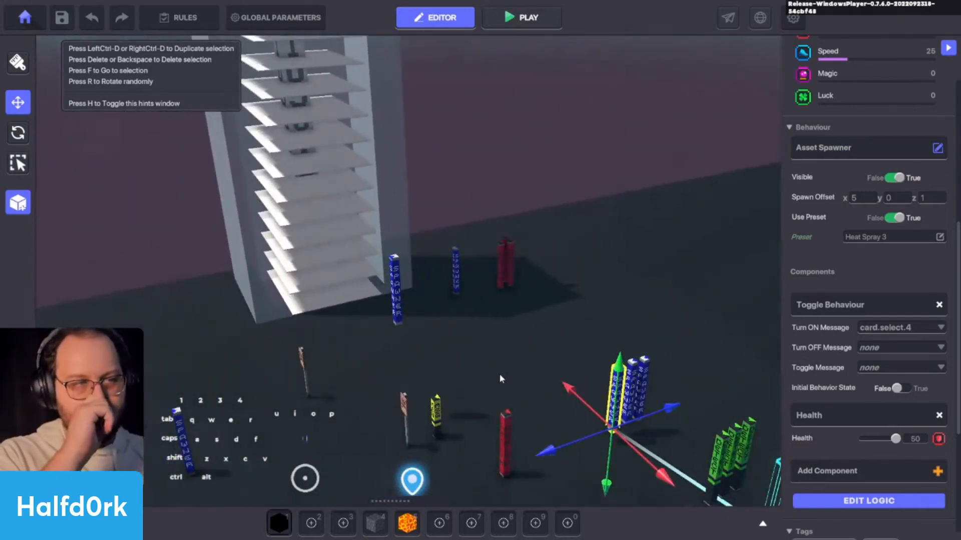
key("shift")
left_click_drag(500, 373, 527, 362, "alt")
key("w")
key("d")
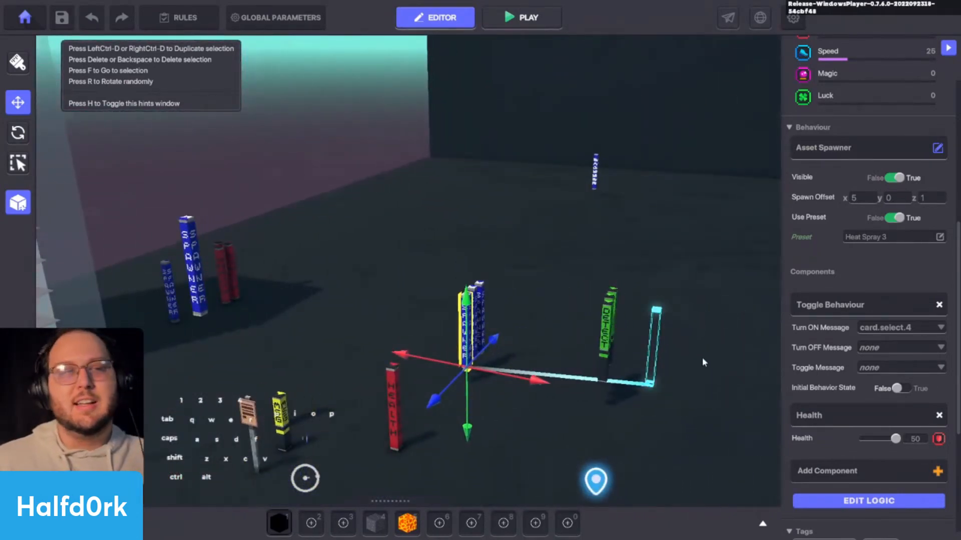
scroll(702, 361, "up", 1)
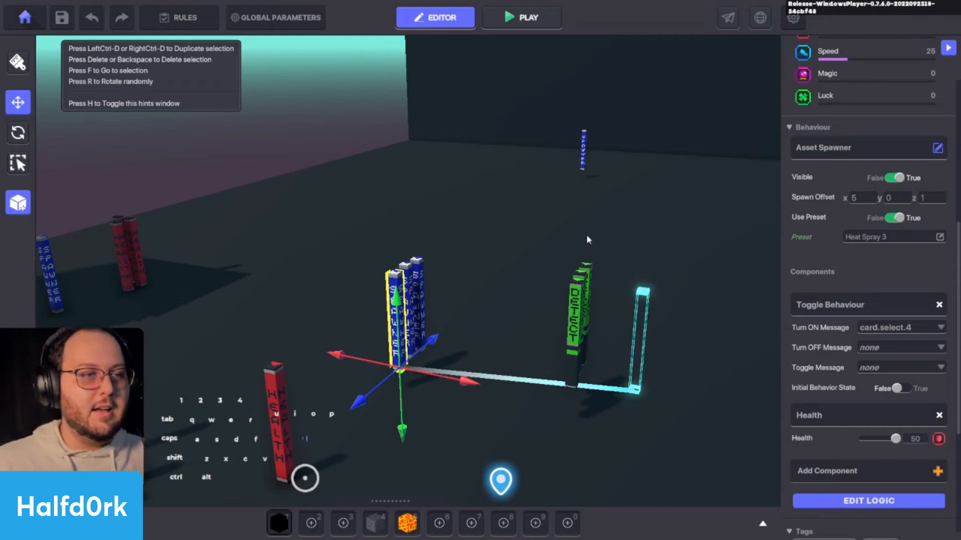
key("s")
right_click_drag(474, 257, 441, 250)
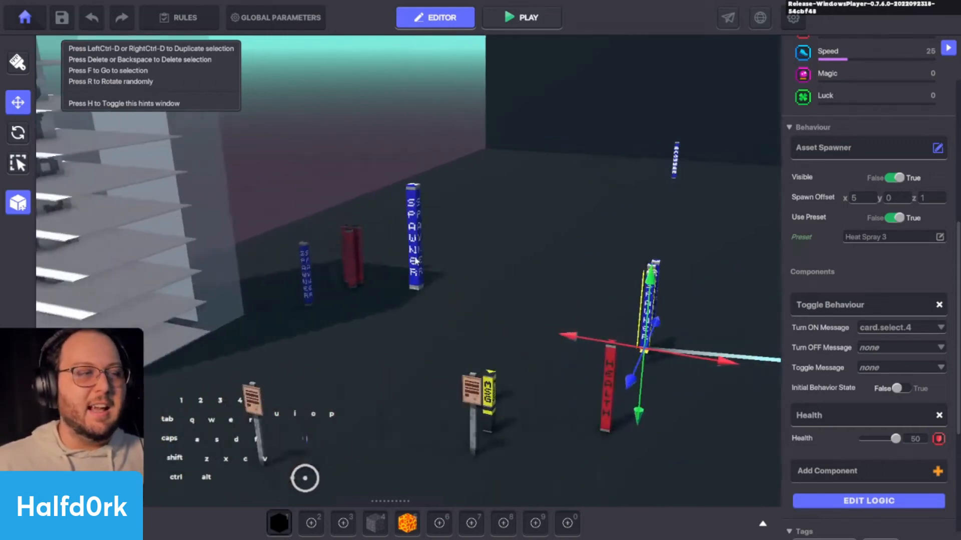
left_click_drag(440, 250, 383, 280, "alt")
key("w")
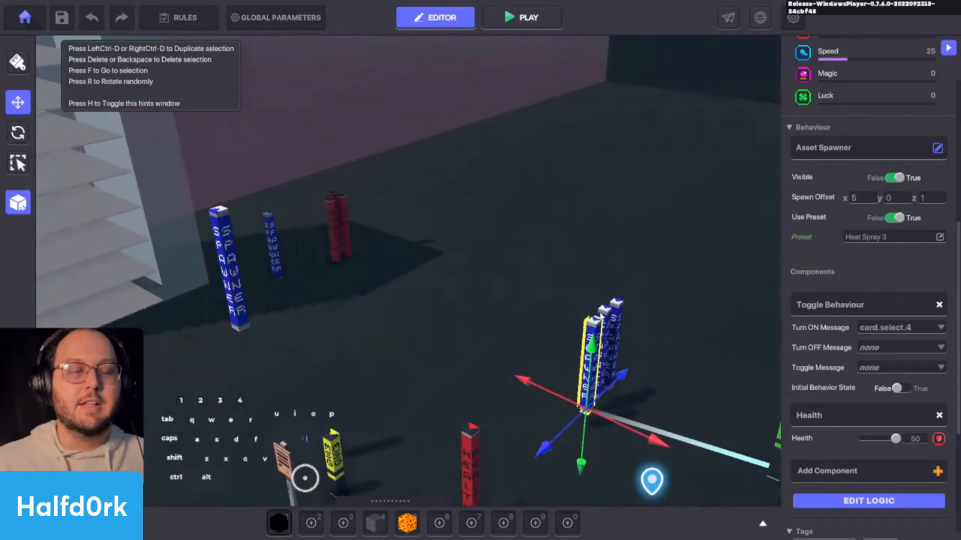
Check the middle grouped spawner's settings and the first detect lamp's Speaker settings and tags.
left_click(602, 315)
left_click_drag(597, 315, 538, 290, "alt")
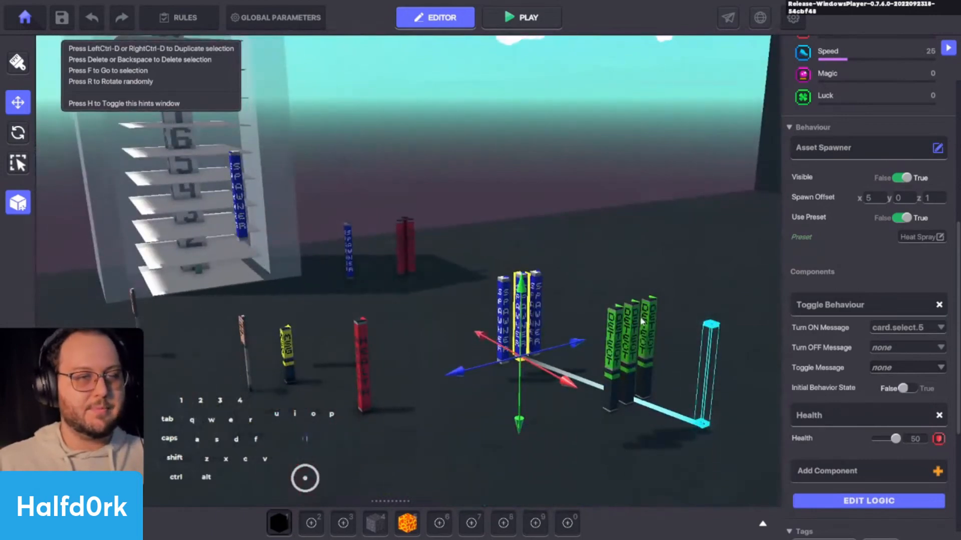
left_click(619, 338)
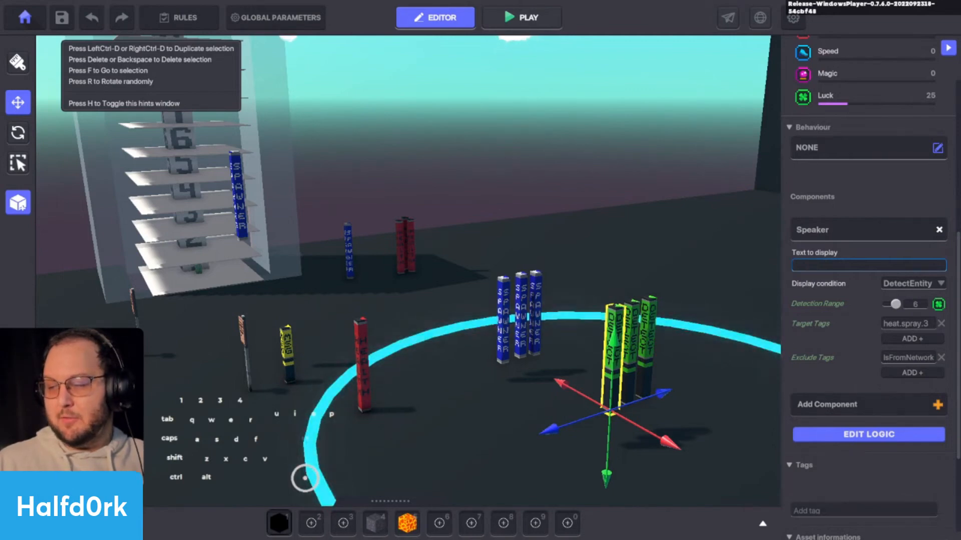
scroll(857, 386, "down", 3)
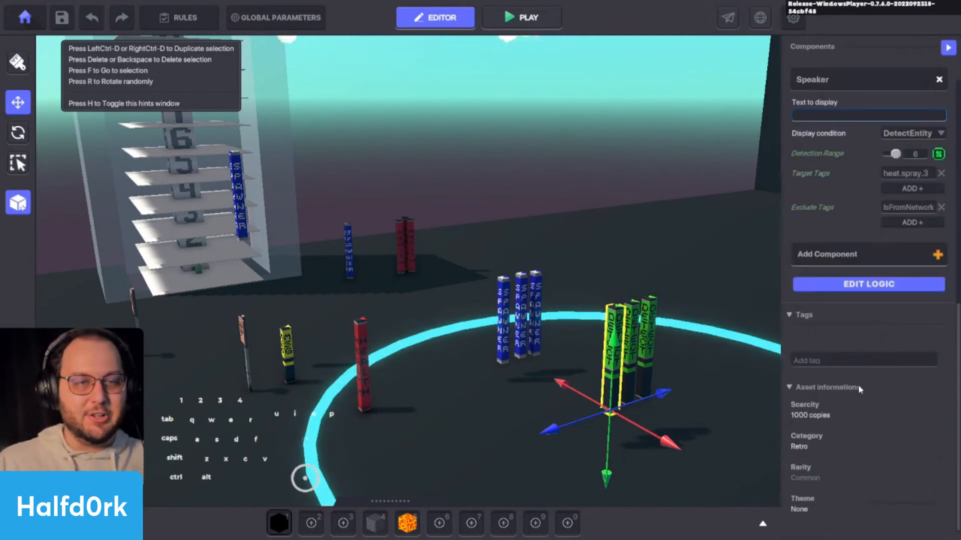
Duplicate the first of the three grouped card spawners and place the copy behind the detect lamps at X 17.50, Z 61.00.
left_click(643, 335)
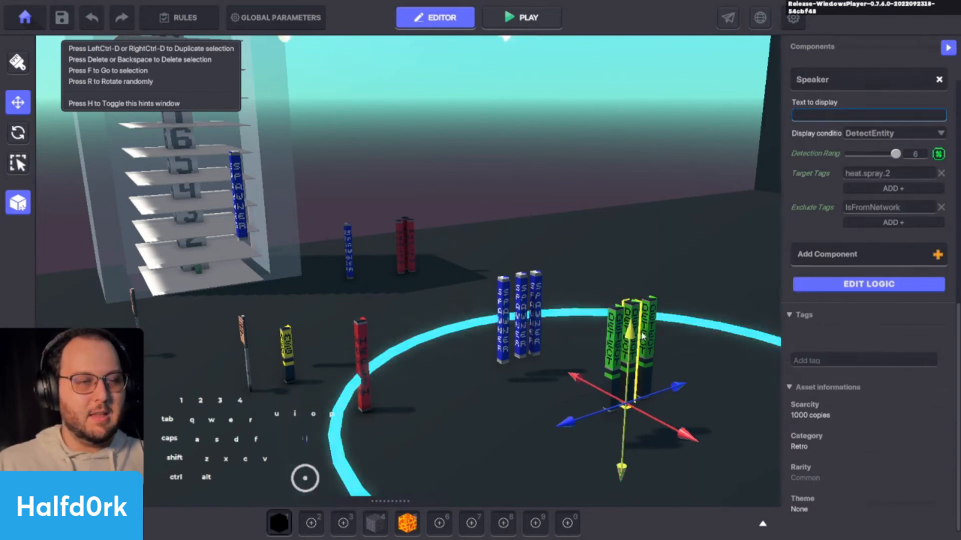
key("w")
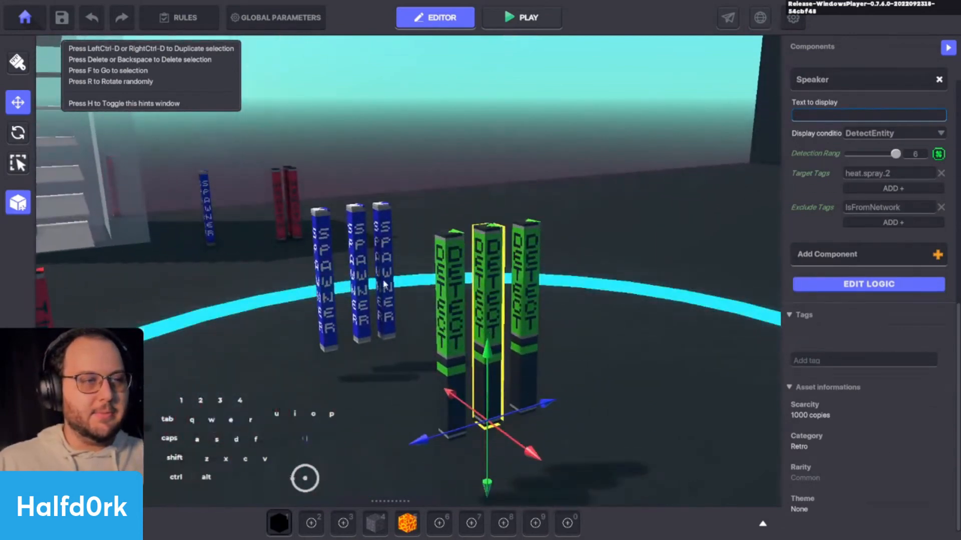
left_click(315, 269)
left_click(330, 271)
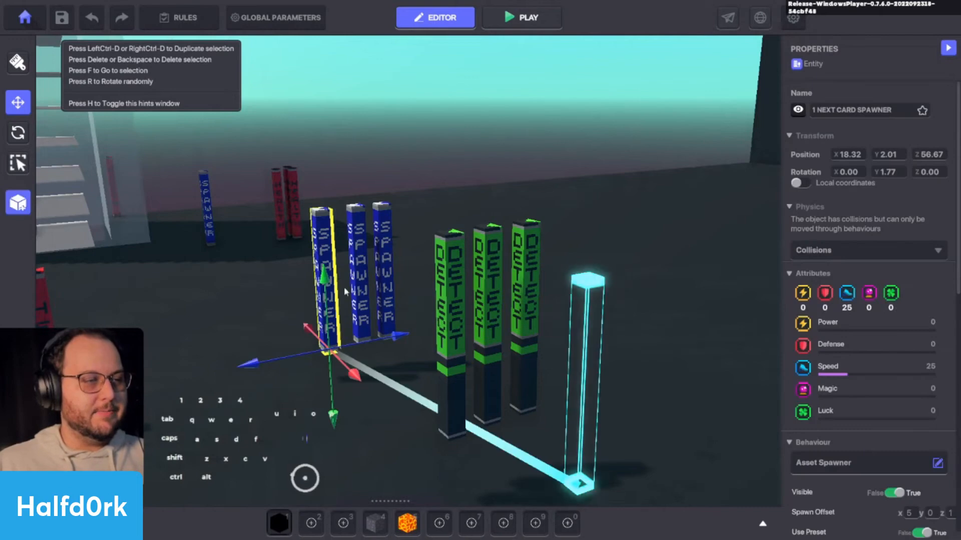
left_click_drag(356, 359, 548, 301, "shift")
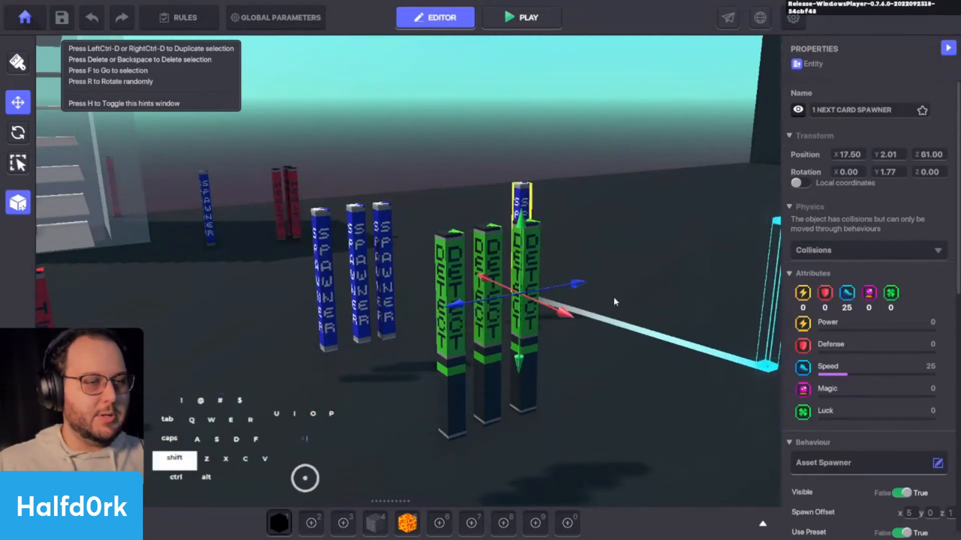
In the duplicated spawner's Health logic, set the instant death message to kill.carpet.7.
scroll(871, 403, "down", 5)
scroll(860, 419, "down", 3)
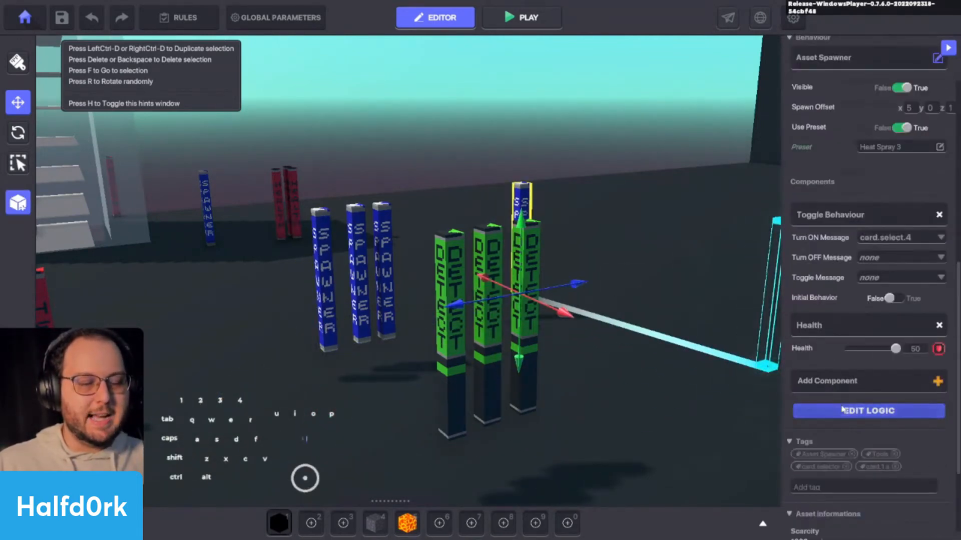
left_click(842, 409)
scroll(826, 410, "down", 7)
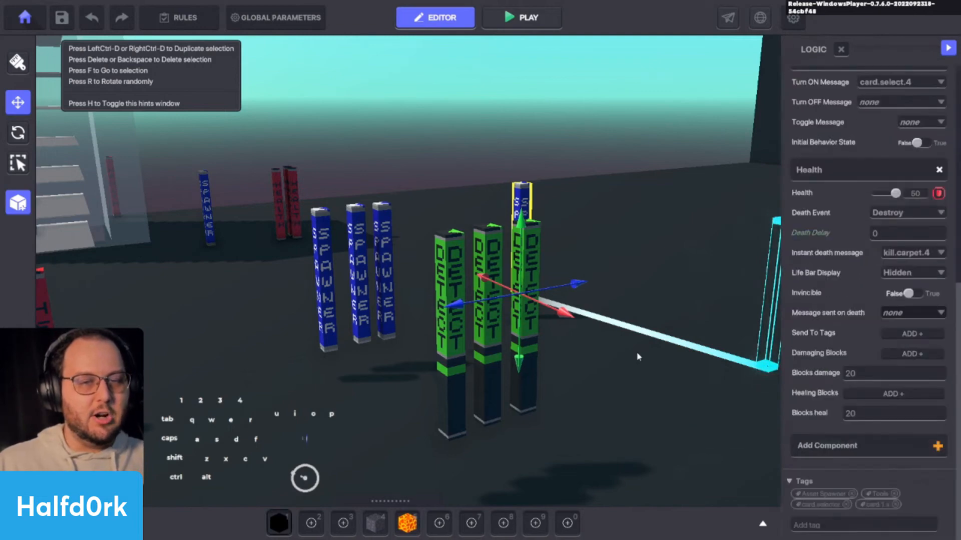
left_click_drag(637, 357, 604, 334, "alt")
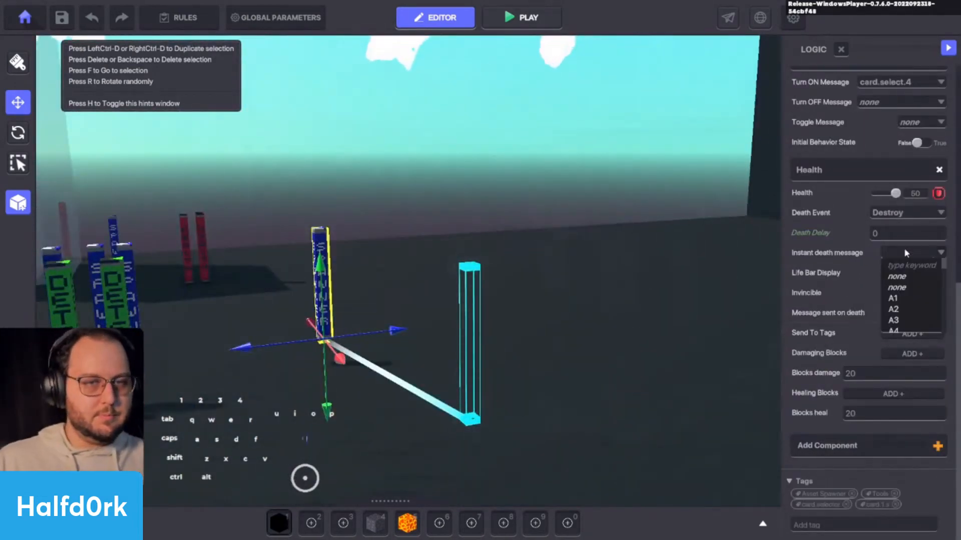
type("kil")
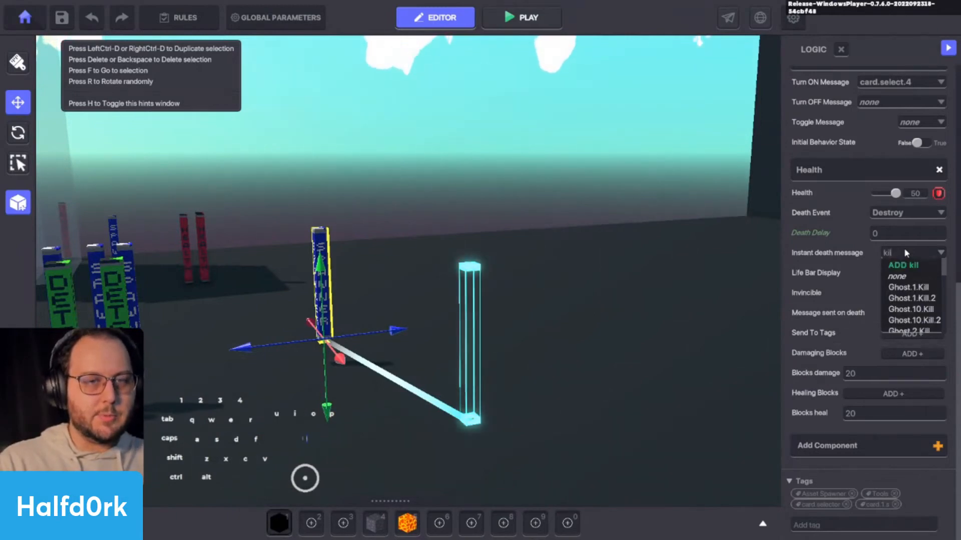
type("l.card")
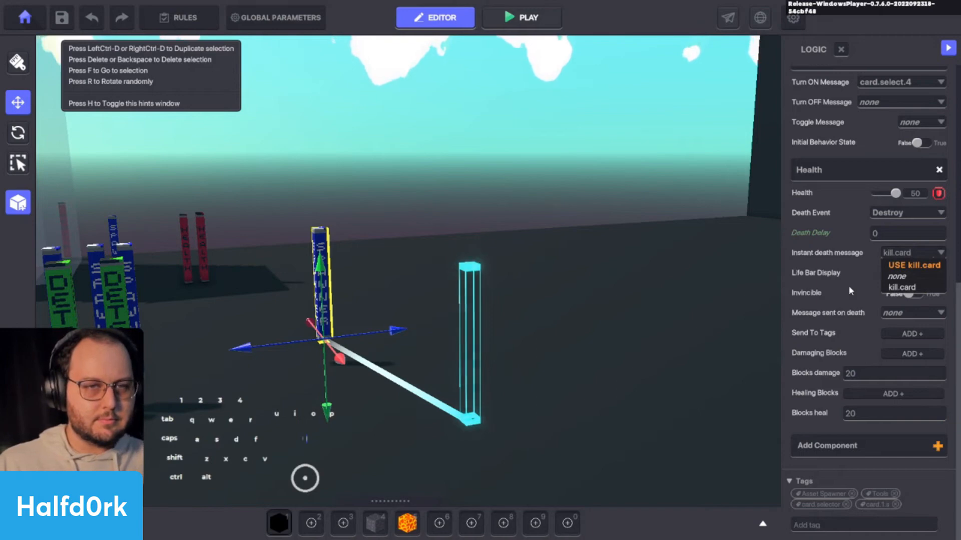
key("BackSpace")
type("p")
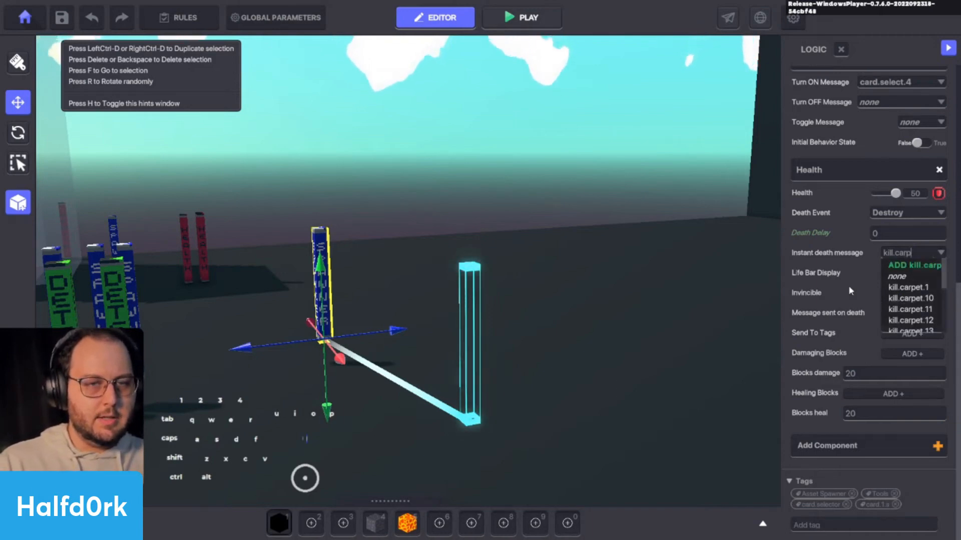
type("et.1")
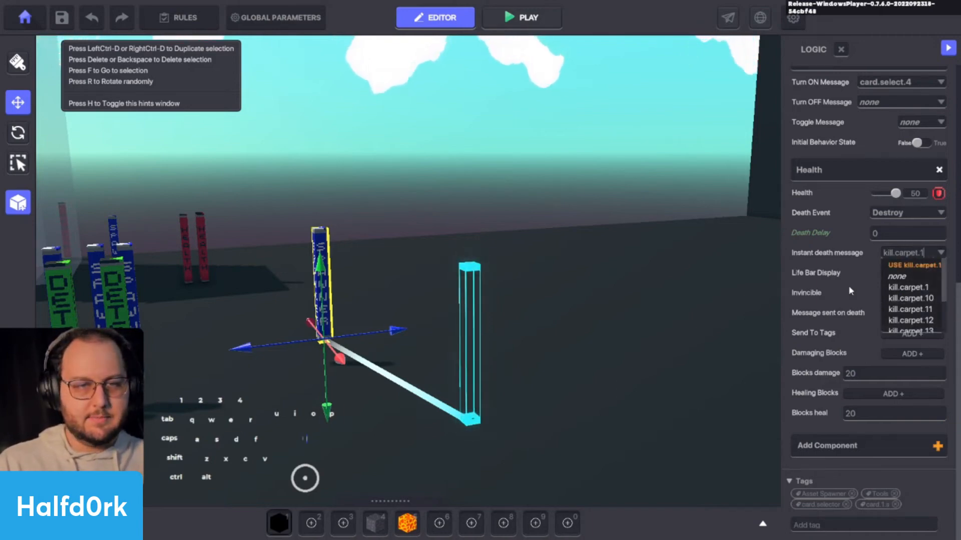
key("BackSpace")
type("7")
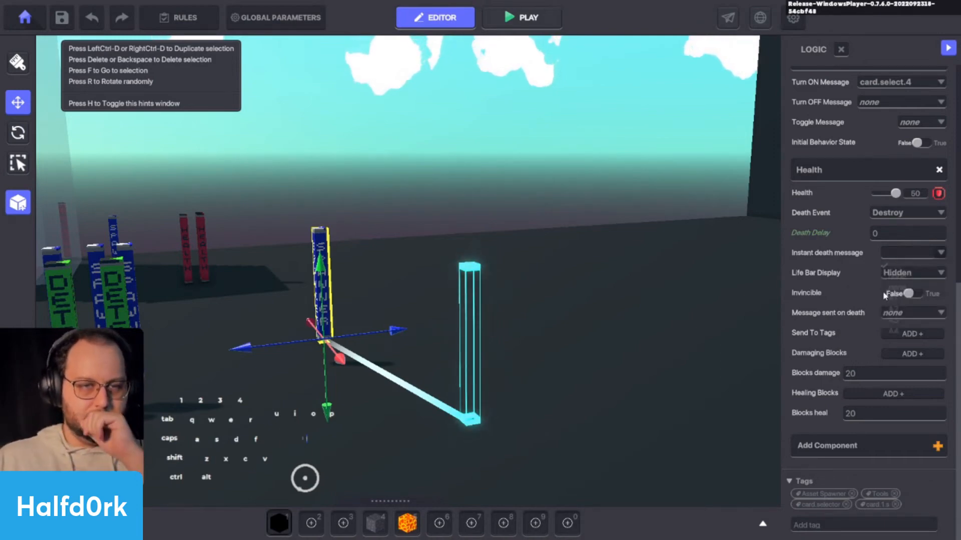
Set the duplicated spawner's Toggle Behaviour Turn ON Message to card.select.7.
scroll(865, 320, "up", 3)
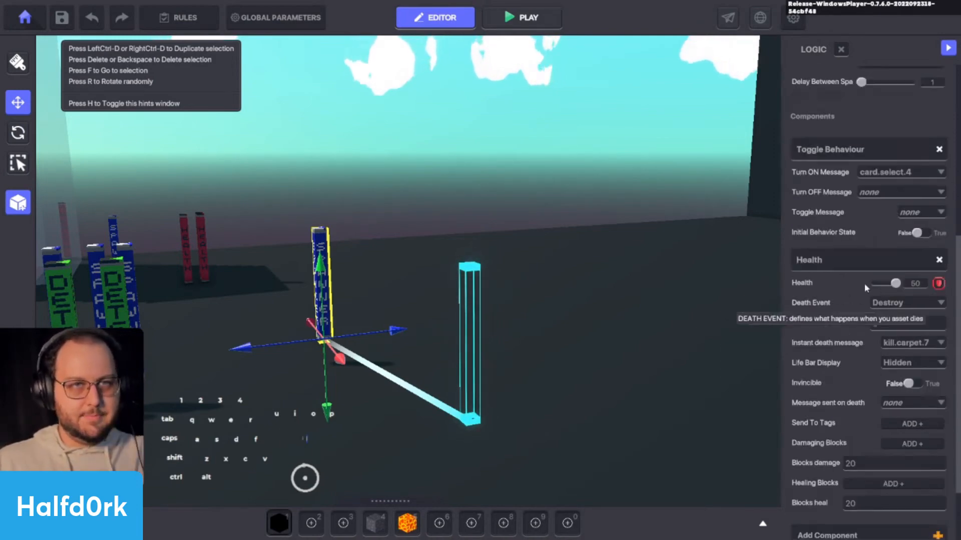
left_click(888, 202)
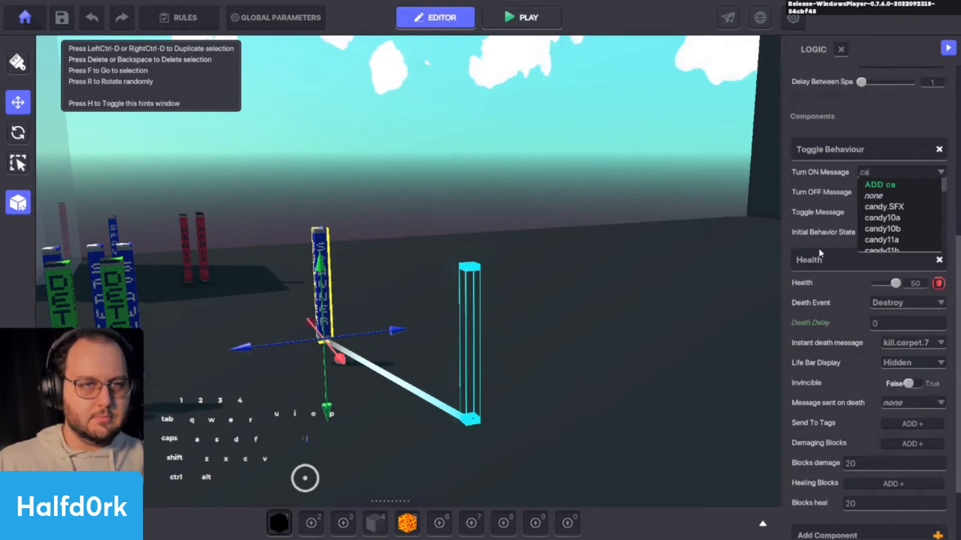
type("card.select.7")
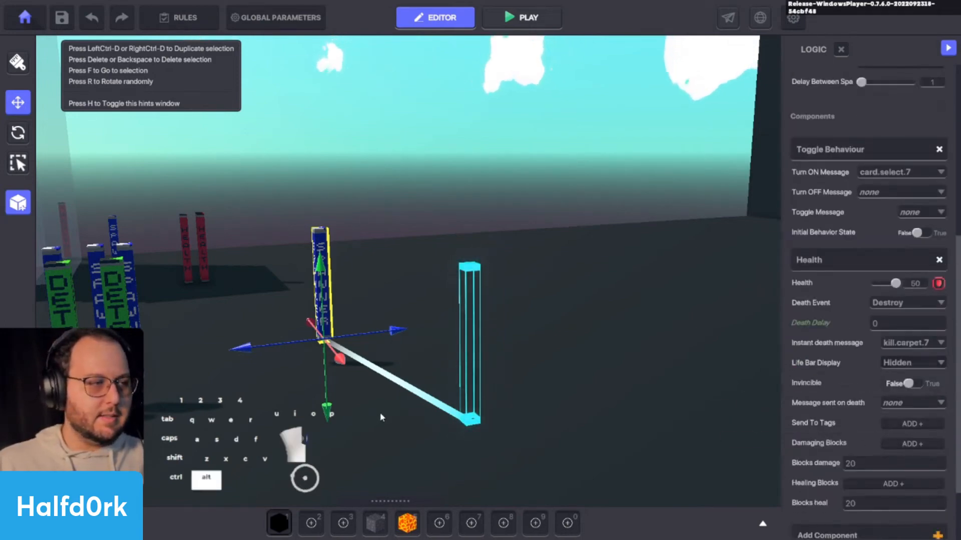
Reorder the three grouped spawners so the Heat Spray 3 spawner stands at the end nearest the duplicated spawner.
left_click_drag(380, 413, 413, 439, "alt")
scroll(844, 335, "up", 5)
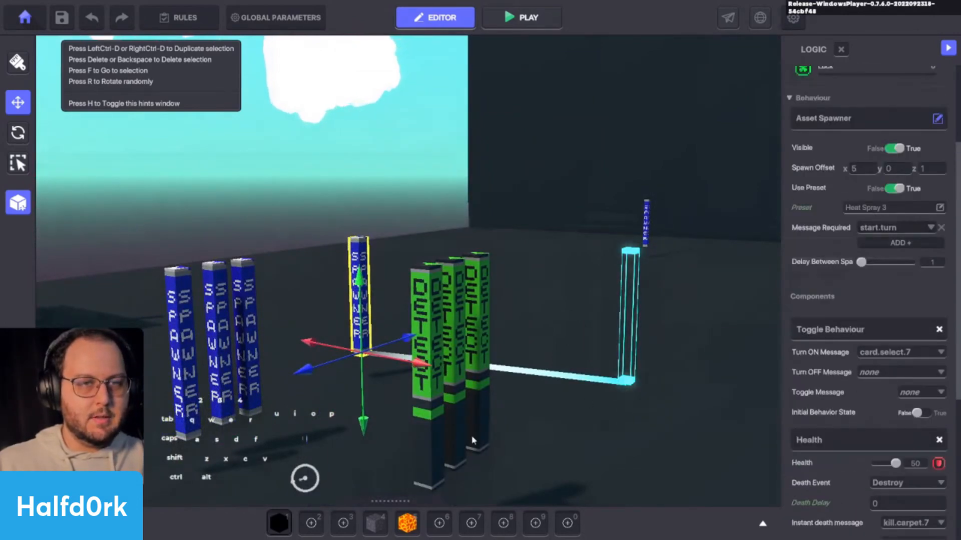
left_click(479, 449)
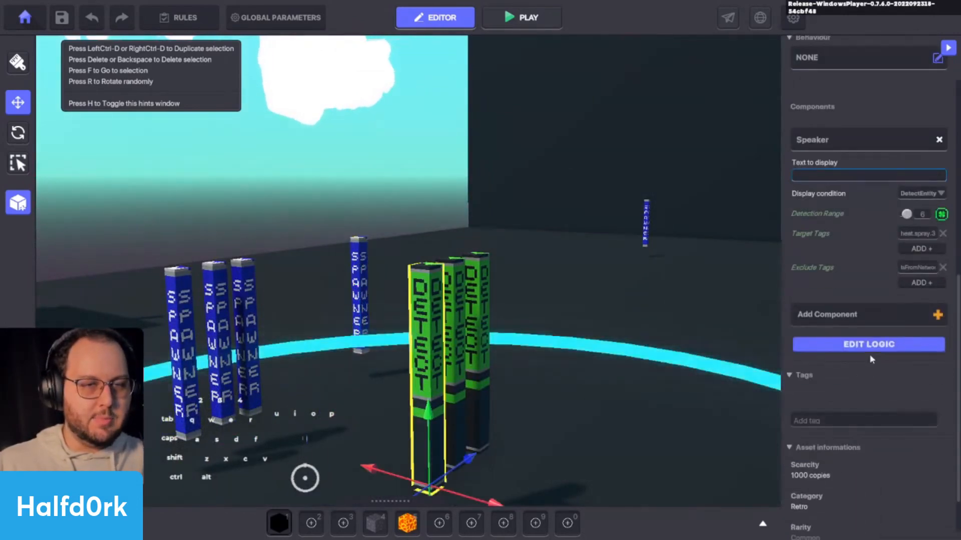
left_click_drag(736, 375, 215, 411, "alt")
key("s")
key("a")
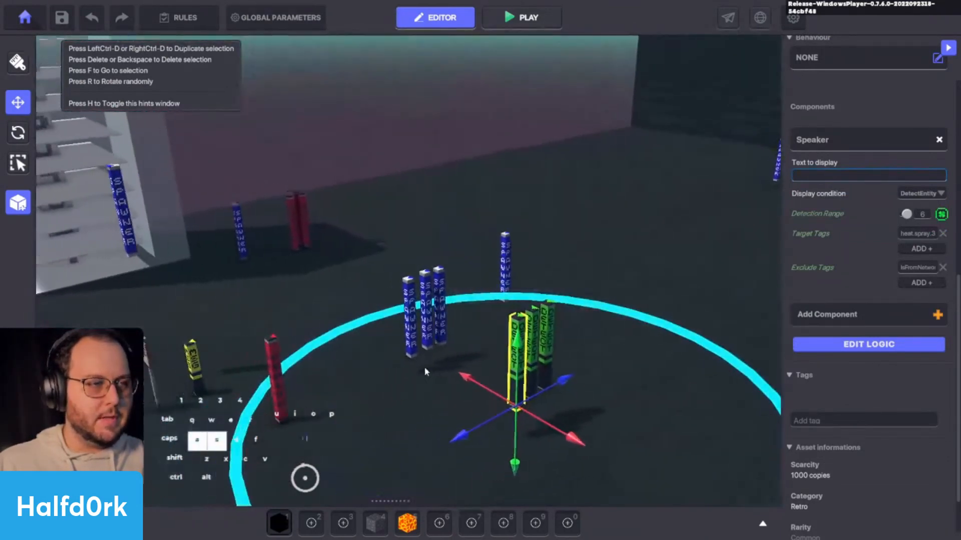
left_click(446, 329)
mouse_move(489, 327)
left_mouse_down("shift")
mouse_move(406, 361)
mouse_move(437, 350)
left_mouse_up("shift")
left_click(458, 312, "shift")
Reverse the order of the three detect lamps so the heat.spray.3 lamp stands at the end nearest the duplicated spawner.
left_click(541, 334)
left_click(552, 335)
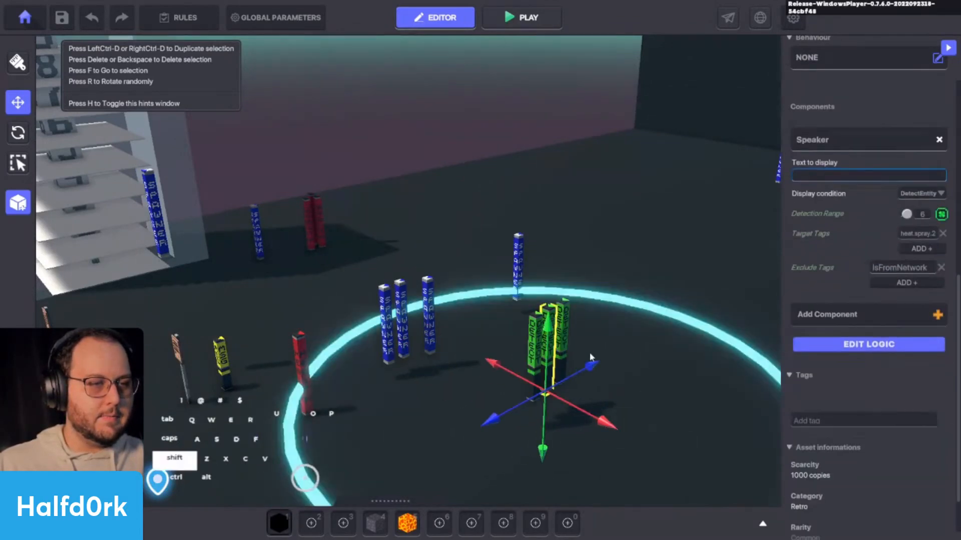
left_click_drag(591, 362, 553, 390, "shift")
left_click(564, 336)
left_click_drag(602, 360, 552, 392, "shift")
left_click(536, 353)
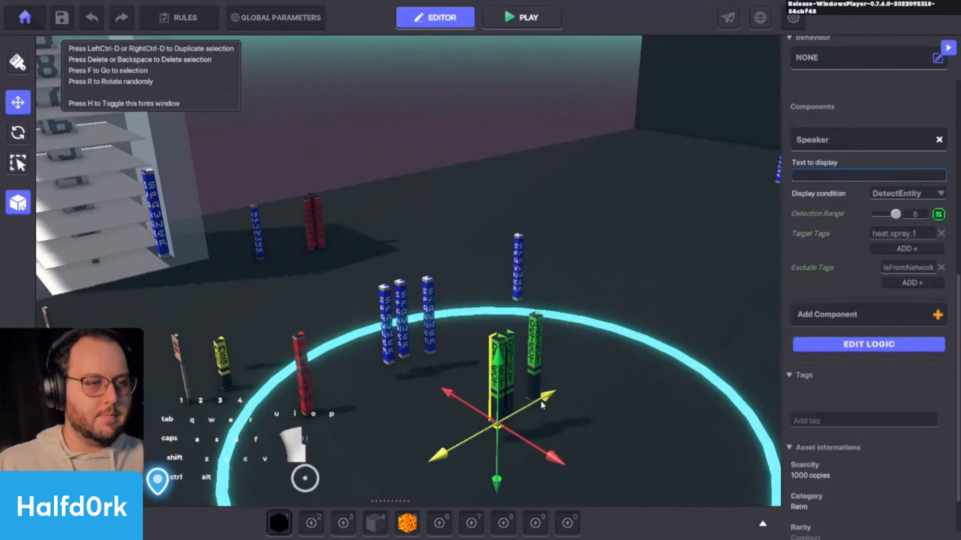
left_click_drag(576, 381, 561, 391)
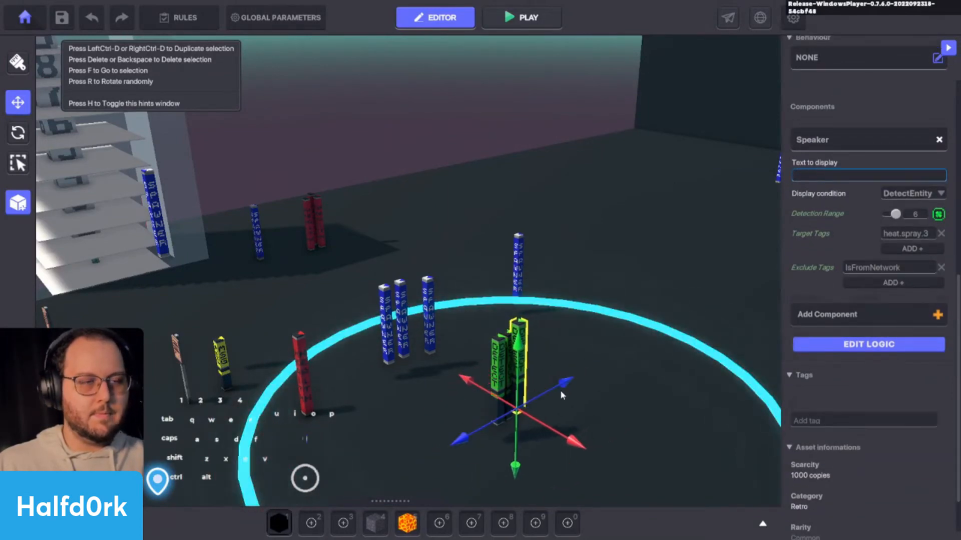
Align the heat.spray.3 detect lamp with the other two detect lamps.
right_click_drag(540, 375, 490, 402)
key("w")
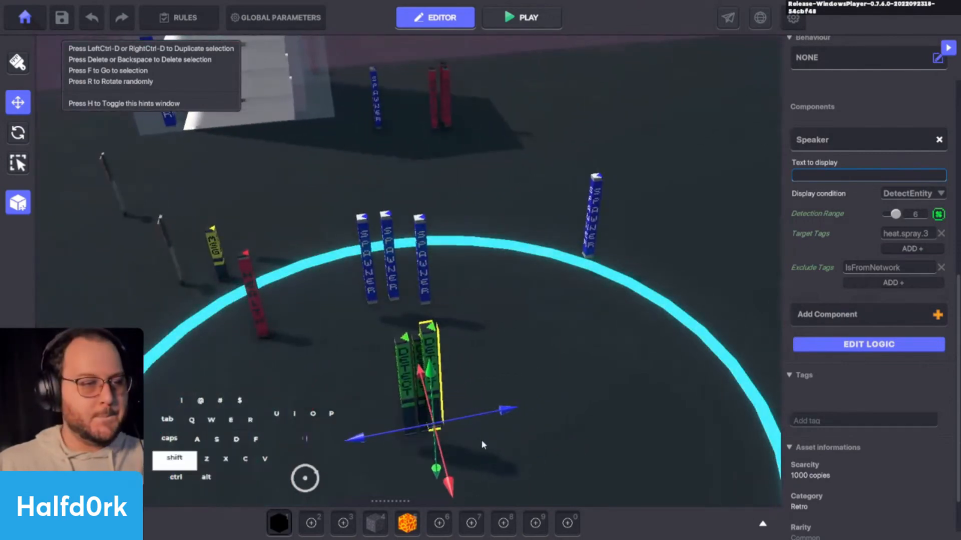
left_click_drag(458, 419, 560, 390, "shift")
left_click_drag(496, 365, 497, 369)
left_click_drag(552, 450, 554, 452)
left_click_drag(554, 452, 559, 455)
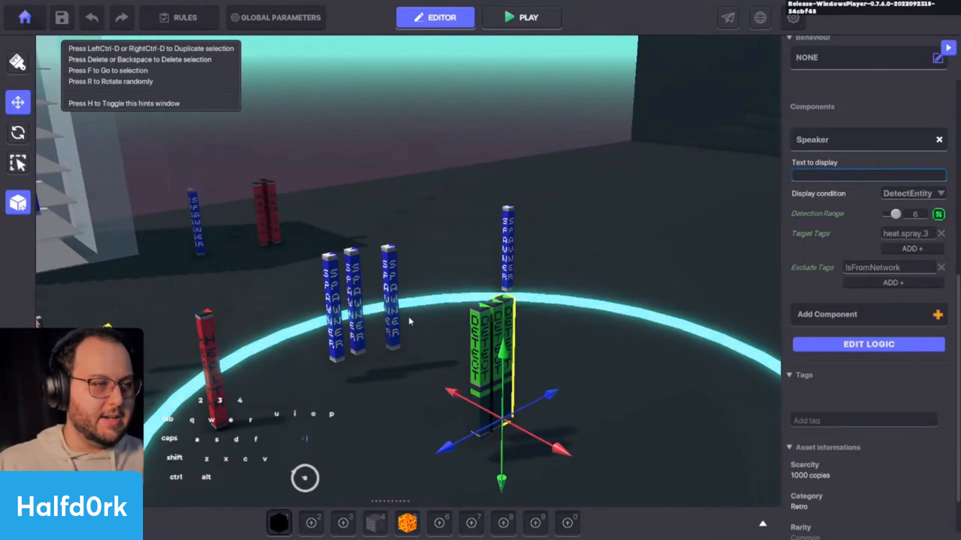
Viewing from above, line up the Heat Spray 3 and Heat Spray 2 spawners in one column with a gap between them.
left_click(405, 320)
left_click_drag(412, 327, 632, 400, "alt")
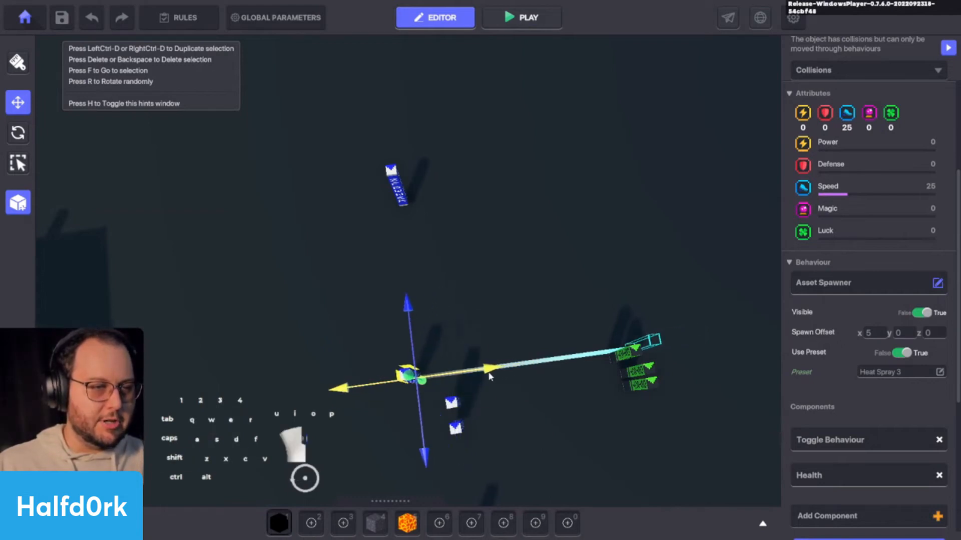
left_click(453, 406)
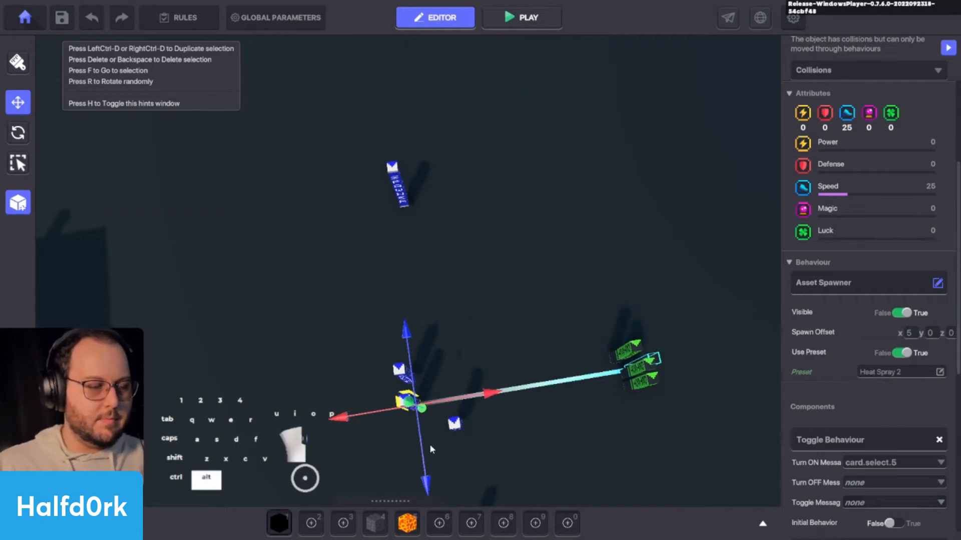
left_click_drag(429, 444, 590, 349, "alt")
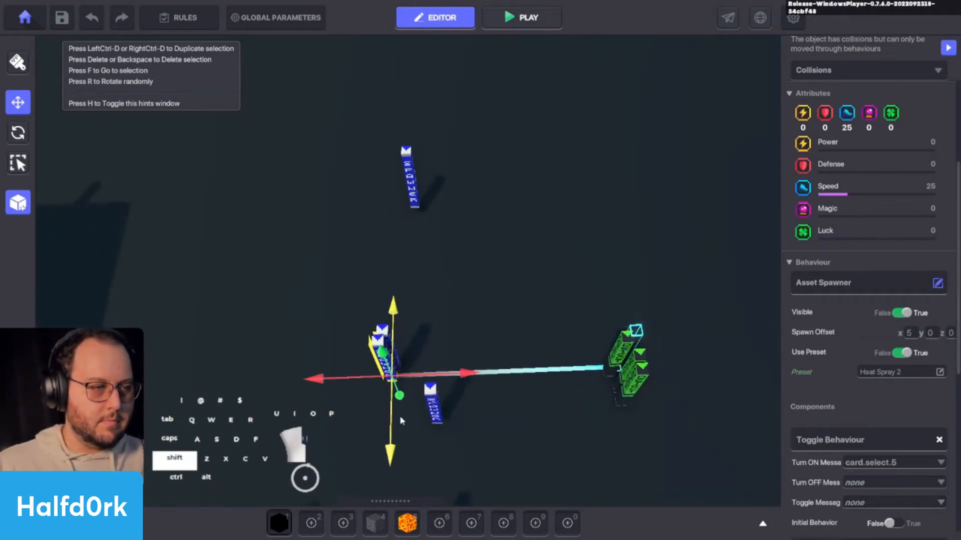
left_click_drag(400, 416, 401, 434, "shift")
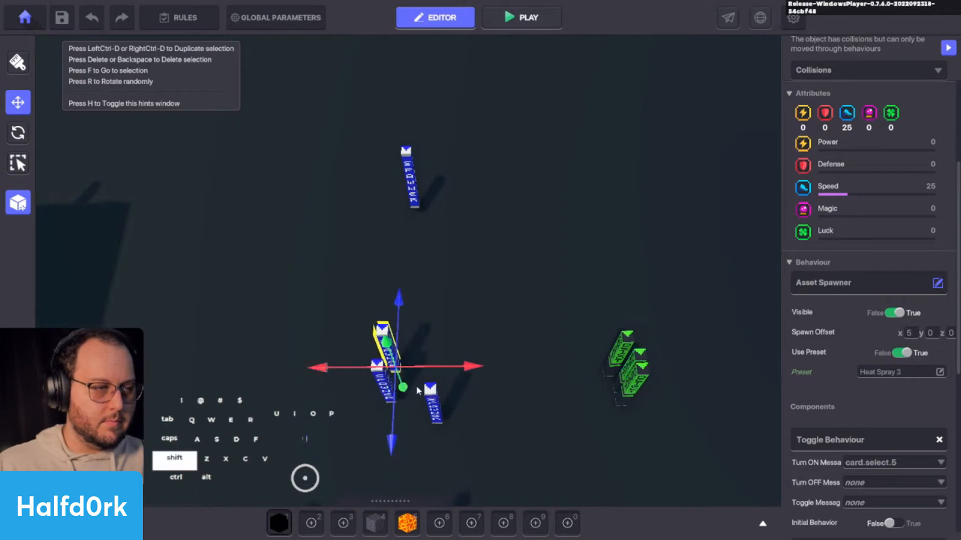
left_click_drag(419, 386, 499, 368, "shift")
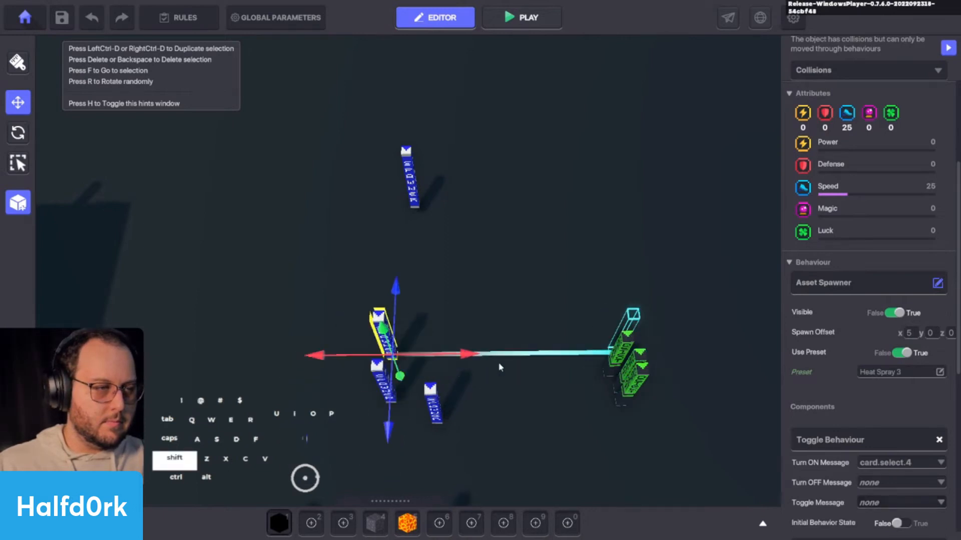
Space the three detect lamps evenly in one column at X 22.00, with the middle lamp at Z 56.00 and the last at Z 55.00.
left_click(625, 349)
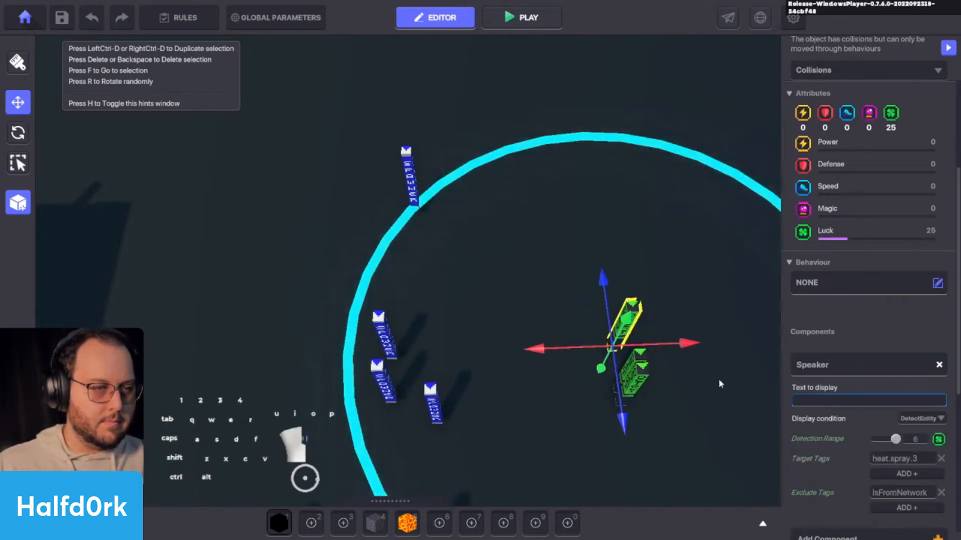
left_click(721, 384)
left_click(636, 385)
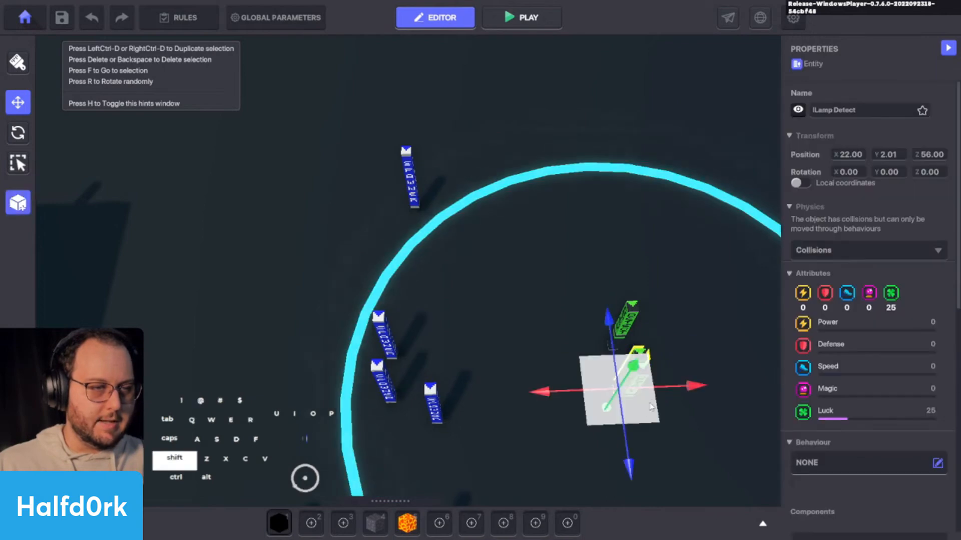
left_click(723, 412)
left_click(635, 390)
left_click_drag(642, 419, 646, 441, "shift")
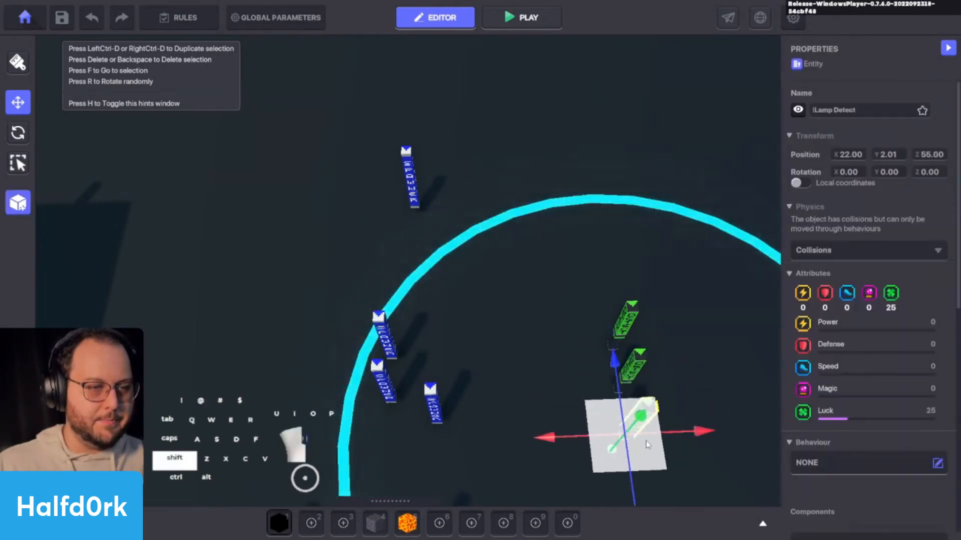
Move the remaining grouped spawner into the spawner column at X 17.00, Z 55.00 and open its Z spawn offset for editing.
left_click(434, 408)
left_click_drag(460, 431, 428, 459, "shift")
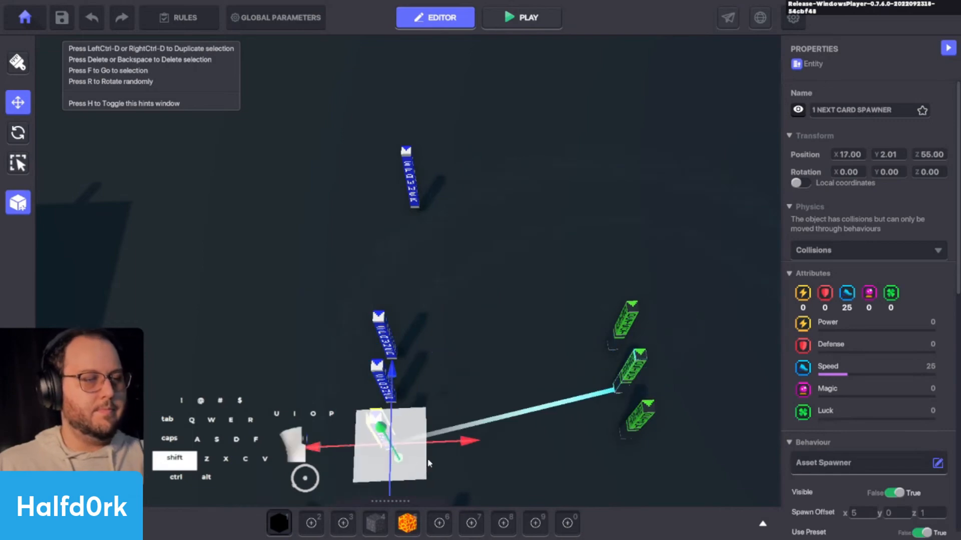
scroll(928, 388, "down", 3)
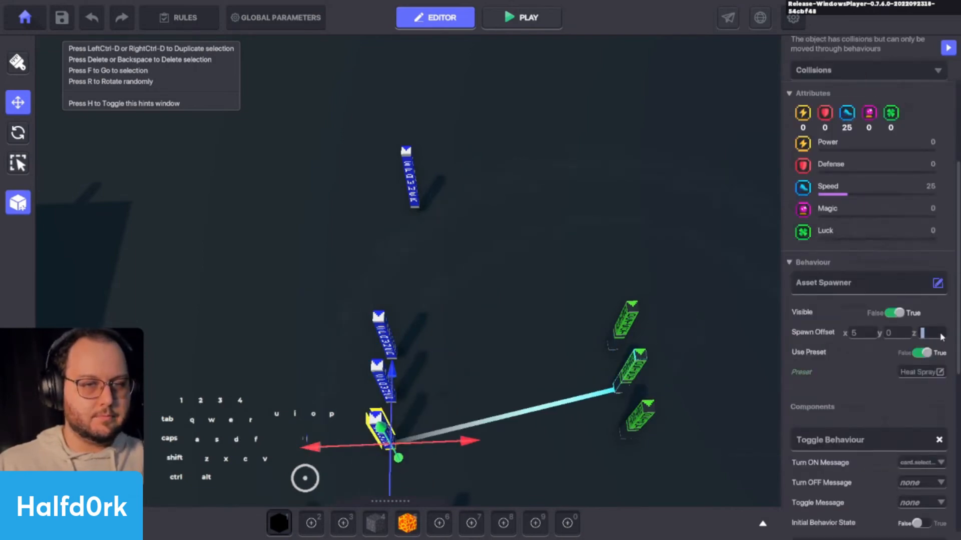
Move the card.select.7 spawner in line with the spawner column, close to the other three, and set its Z spawn offset to 0.
left_click(416, 187)
left_click_drag(438, 206, 423, 260, "shift")
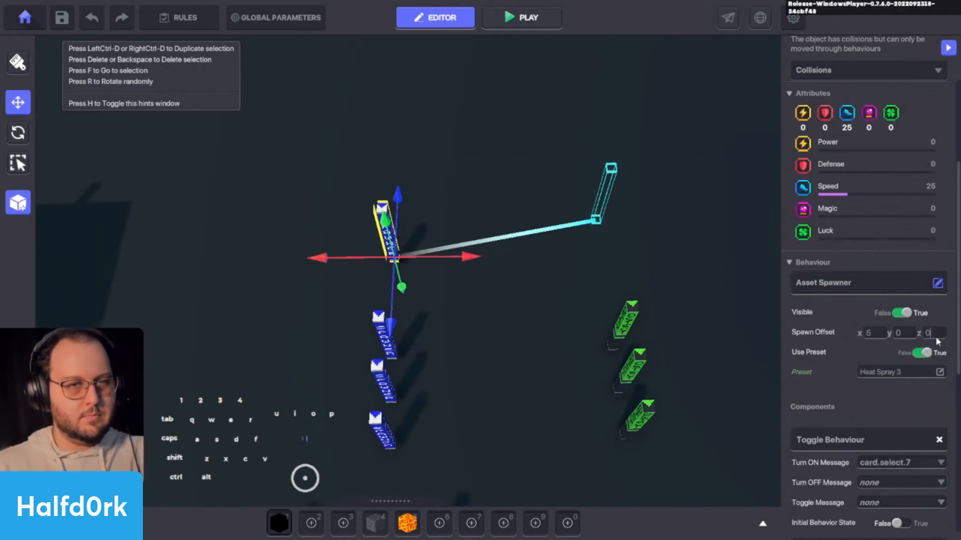
left_click_drag(390, 303, 395, 353, "shift")
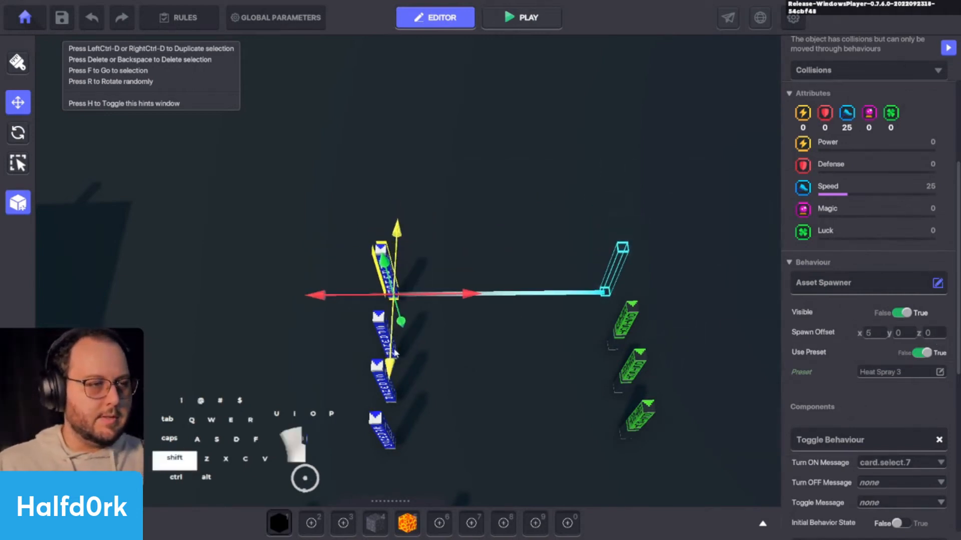
Duplicate the three detect lamps and place the copies farther along the same column, with the heat.spray.1 copy closest to the originals.
left_click(629, 332)
left_click_drag(628, 334, 616, 193, "shift")
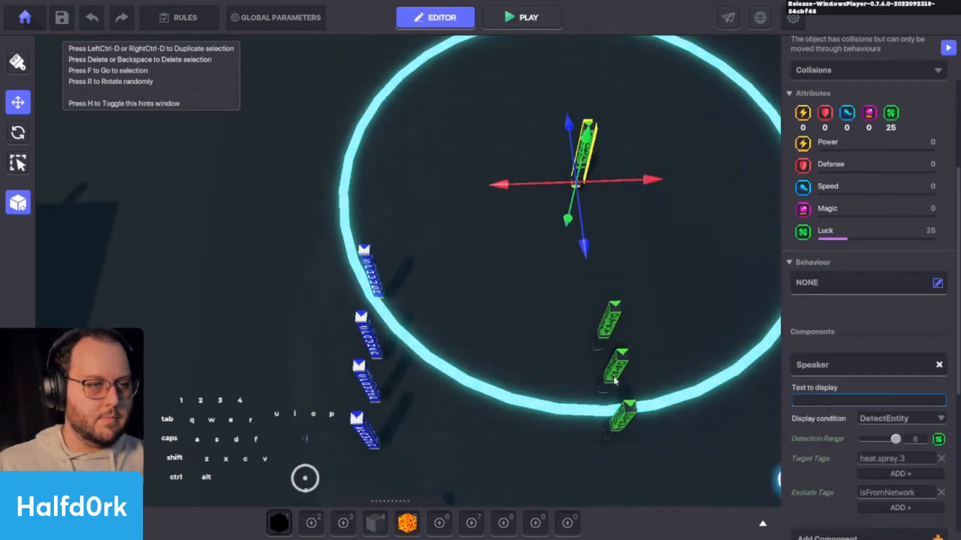
left_click(622, 368)
mouse_move(632, 402)
left_mouse_down("shift")
mouse_move(619, 406)
mouse_move(620, 449)
mouse_move(600, 233)
left_mouse_up("shift")
left_click(623, 415, "shift")
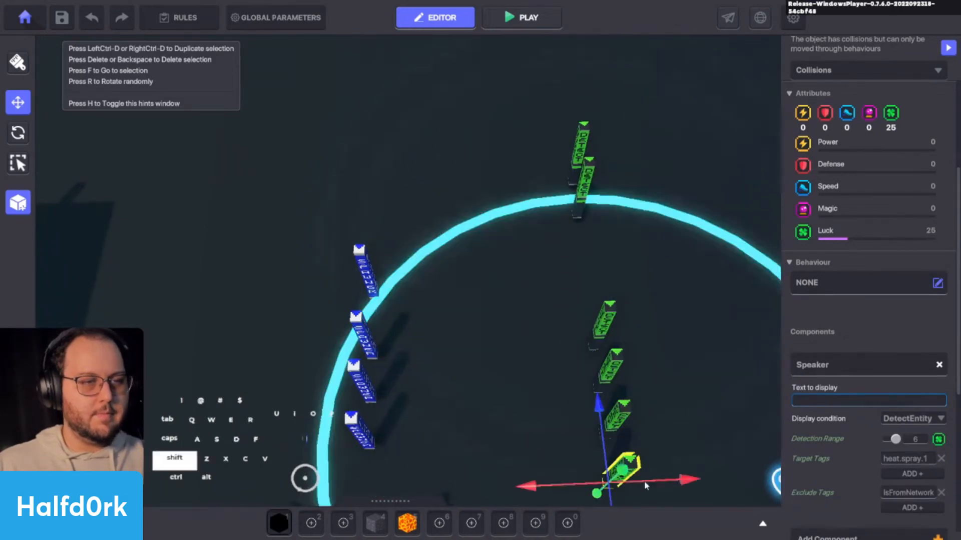
left_click_drag(632, 464, 608, 295, "shift")
Open the logic of the copied heat.spray.1 detect lamp and set its Message When Spoken to kill.carpet.7.
scroll(887, 397, "down", 3)
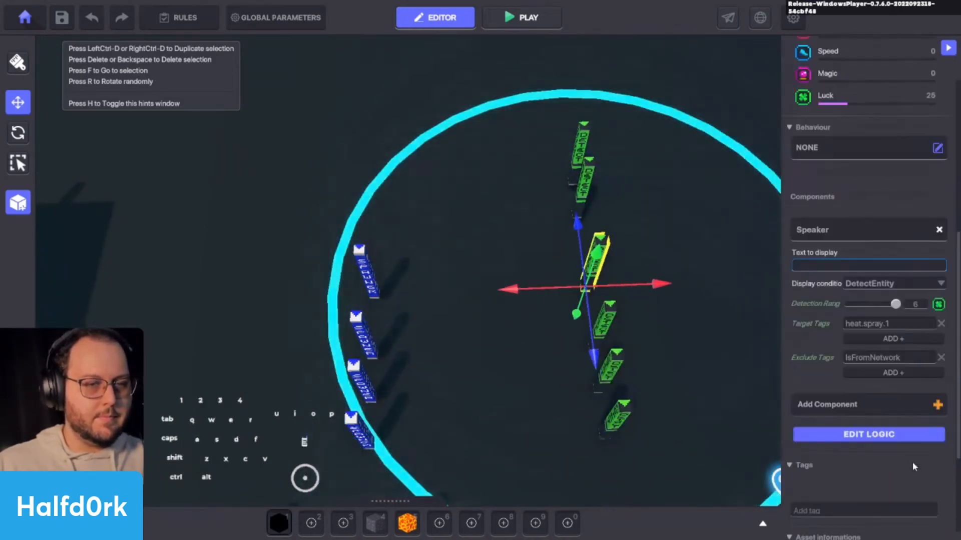
left_click(887, 389)
scroll(896, 350, "down", 4)
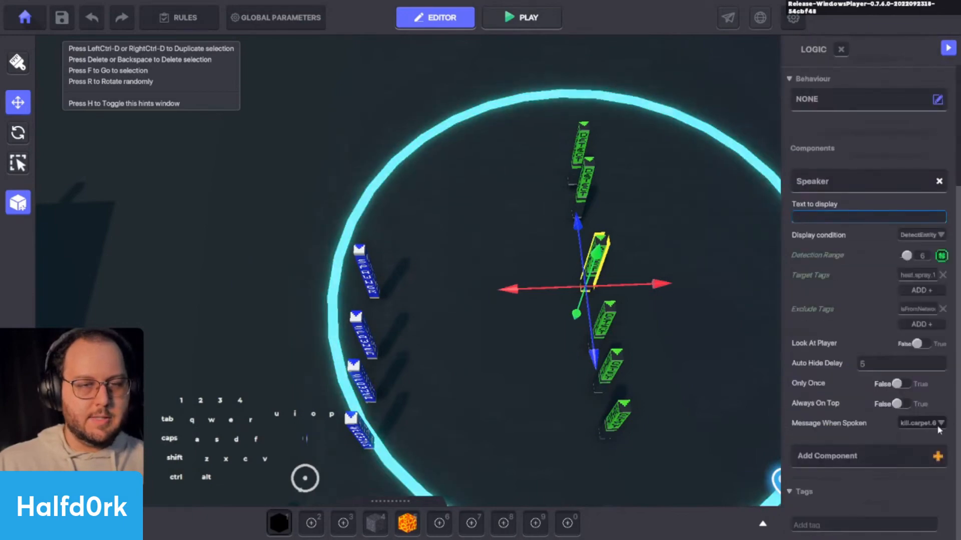
type("k")
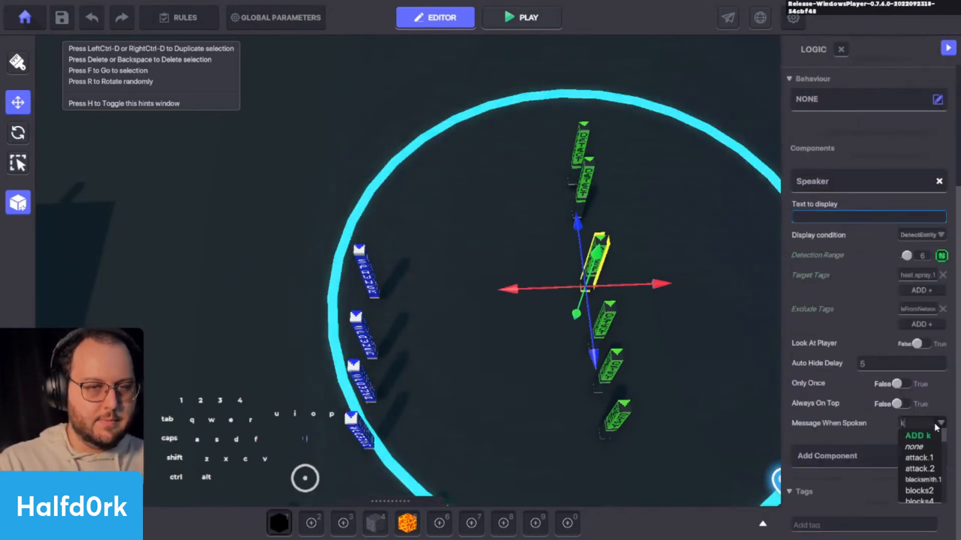
type("ill.carpet.")
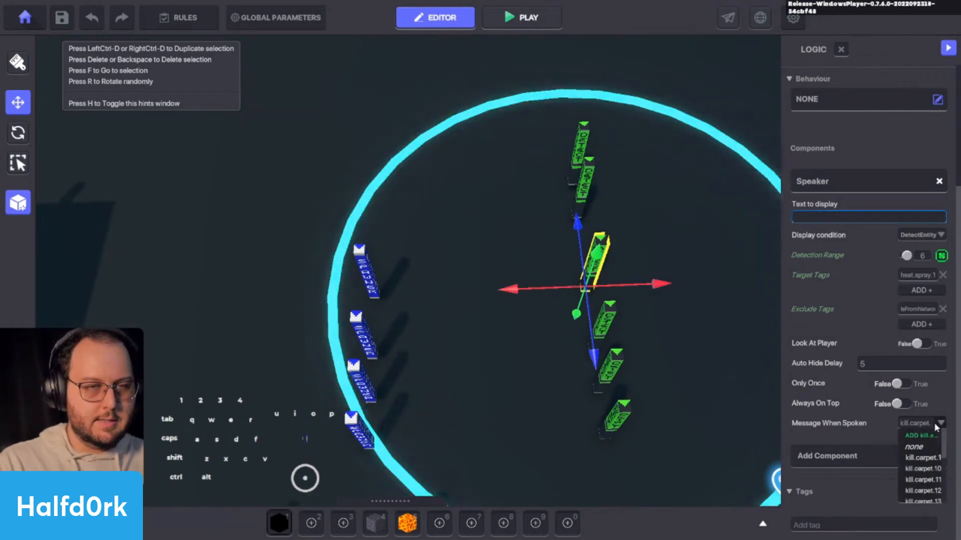
type("7")
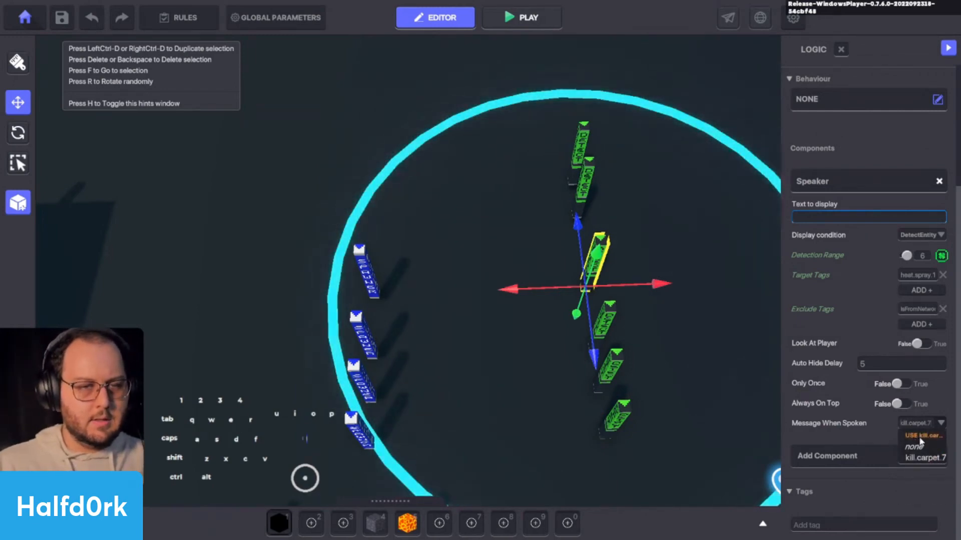
Widen the properties area and compare the nearest spawner's preset and Turn ON message with its detect lamp's target tag.
left_click(617, 424)
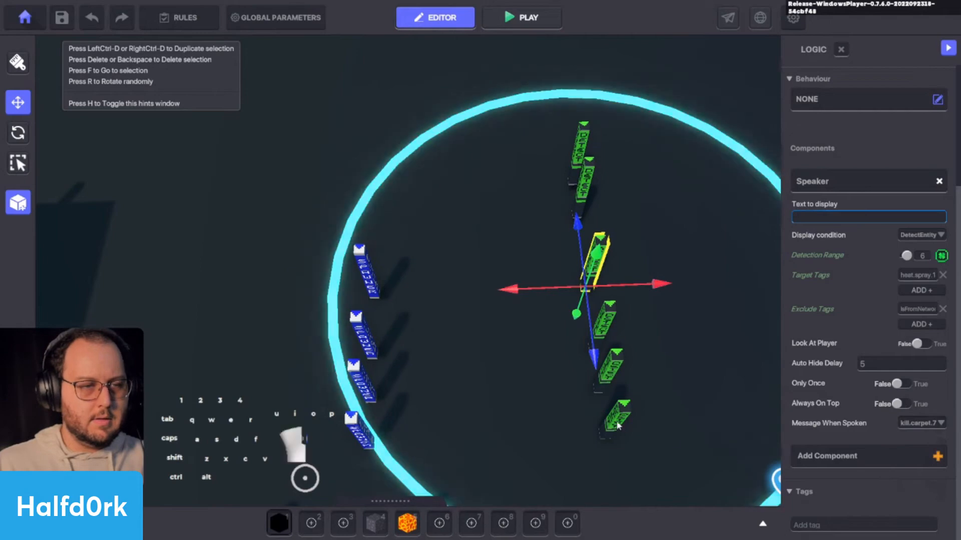
left_click_drag(614, 444, 617, 420, "alt")
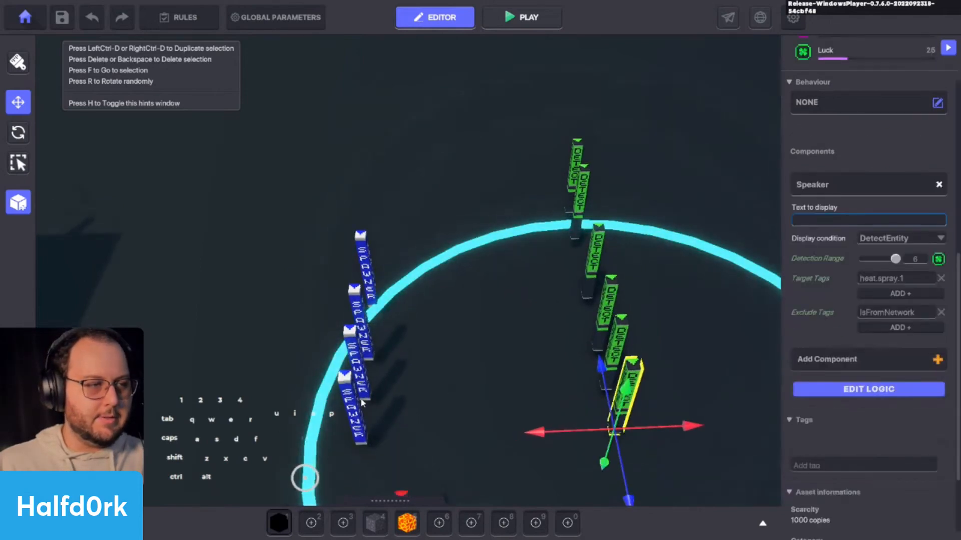
left_click(356, 434)
left_click(352, 429)
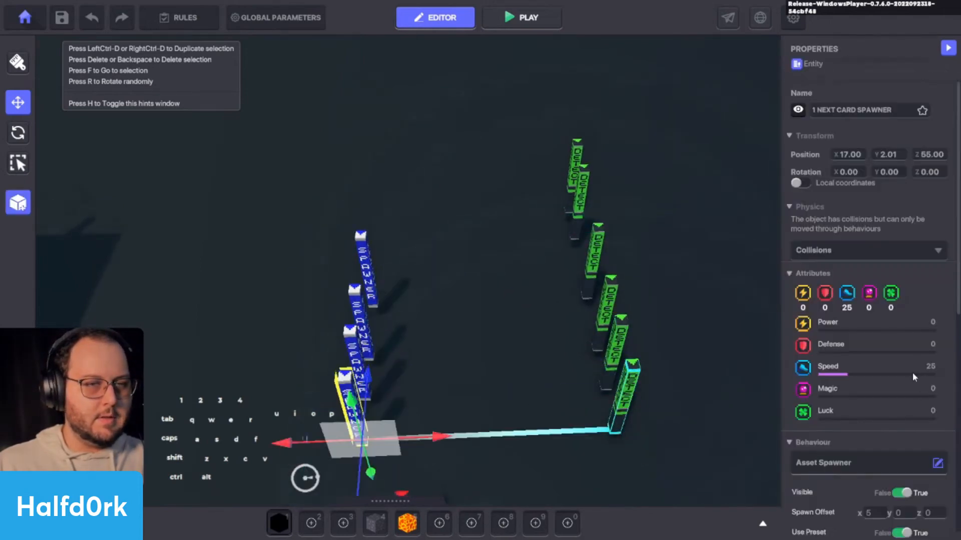
scroll(912, 373, "down", 5)
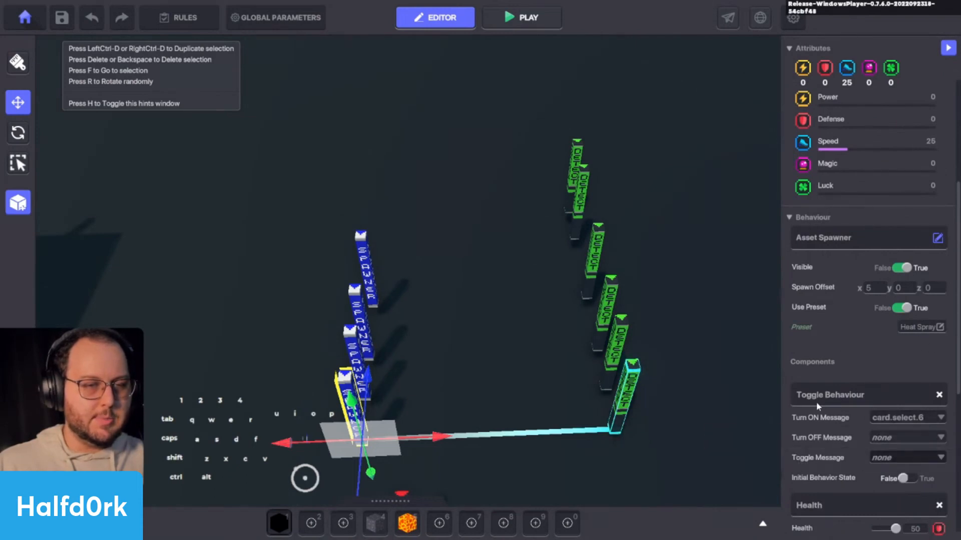
left_click_drag(782, 409, 573, 416)
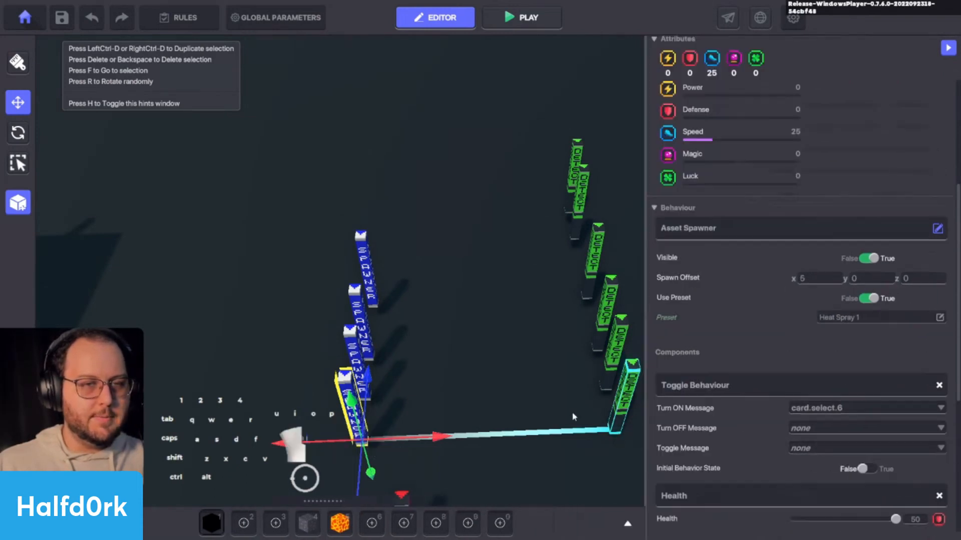
left_click(629, 384)
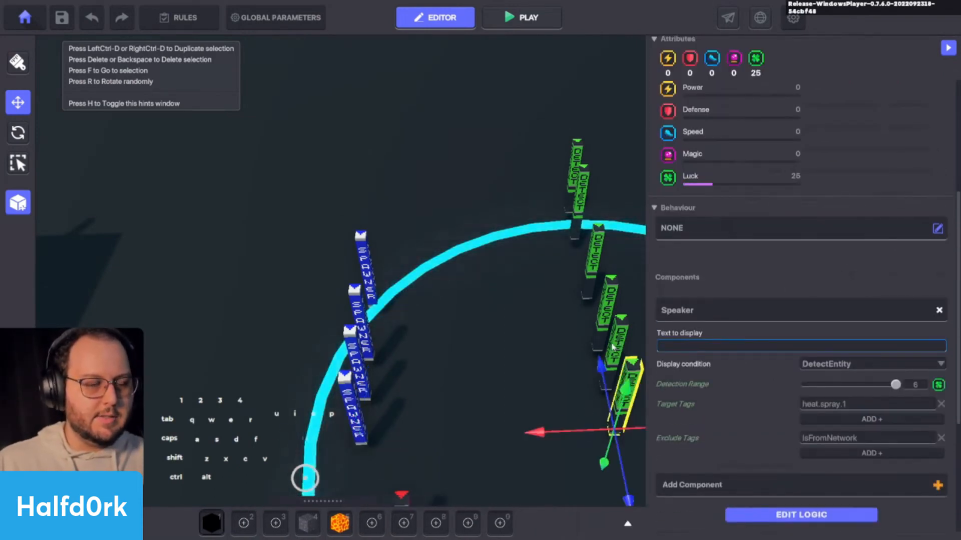
Examine the Heat Spray 2 spawner's preset and toggle message, and its placement relative to the row of detect lamps.
left_click_drag(618, 342, 517, 238, "alt")
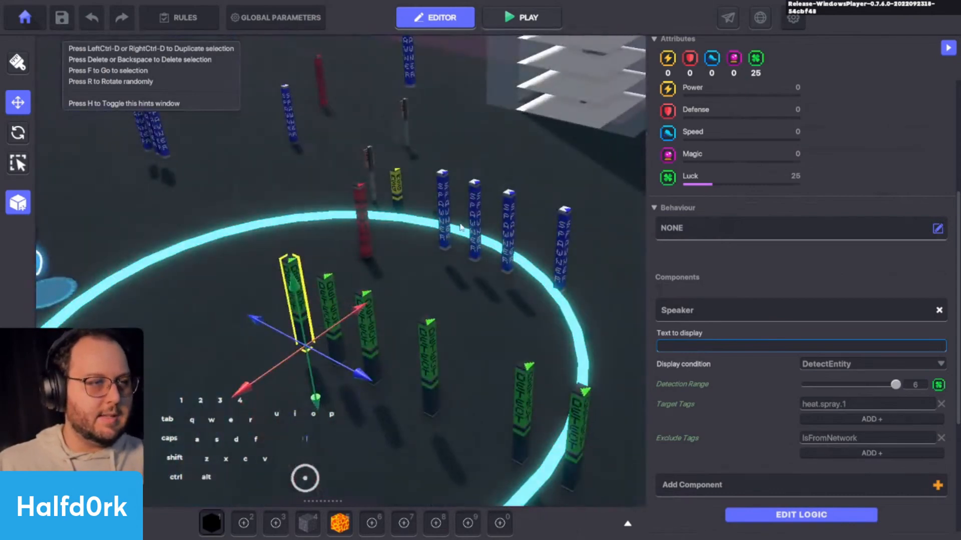
left_click(474, 225)
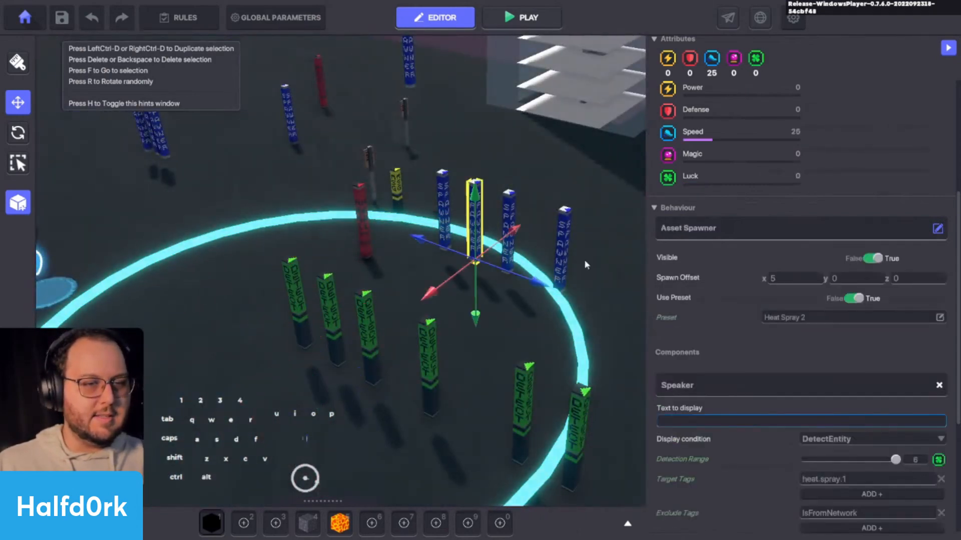
scroll(751, 360, "down", 2)
mouse_move(321, 330)
left_mouse_down("alt")
mouse_move(463, 391)
mouse_move(310, 322)
left_mouse_up("alt")
key("shift+a")
key("d")
key("d")
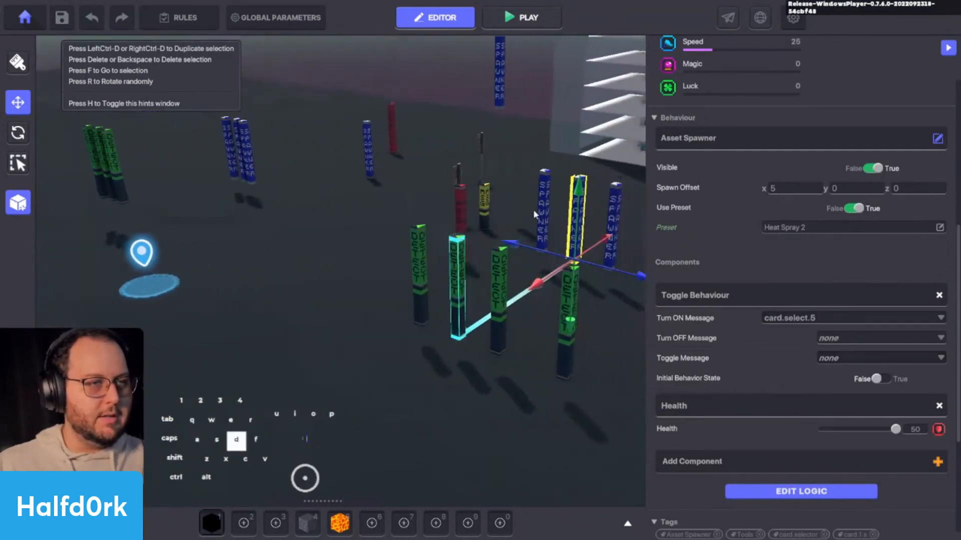
key("d")
key("w")
middle_click_drag(511, 223, 571, 258)
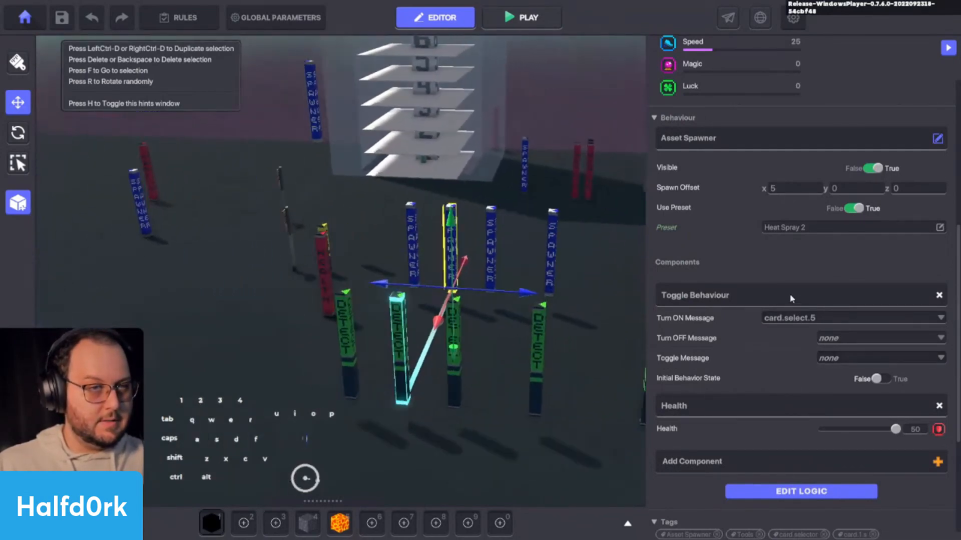
Move the card.select.4 Heat Spray 3 spawner and its heat.spray.3 detect lamp to the opposite end of their rows, before the Heat Spray 1 pair.
left_click(496, 231)
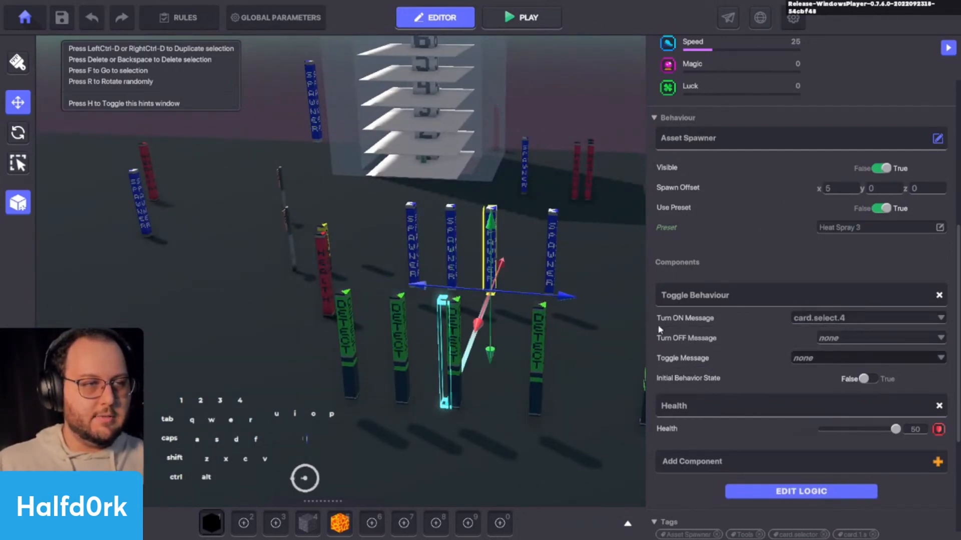
left_click_drag(600, 329, 502, 328, "alt")
left_click_drag(564, 286, 443, 307, "shift")
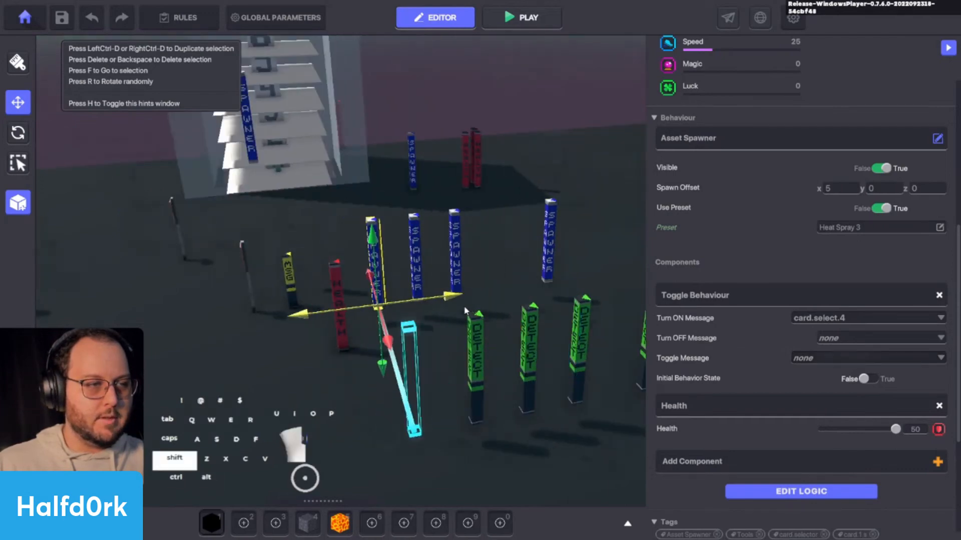
left_click(584, 332)
left_click_drag(640, 405, 485, 428, "shift")
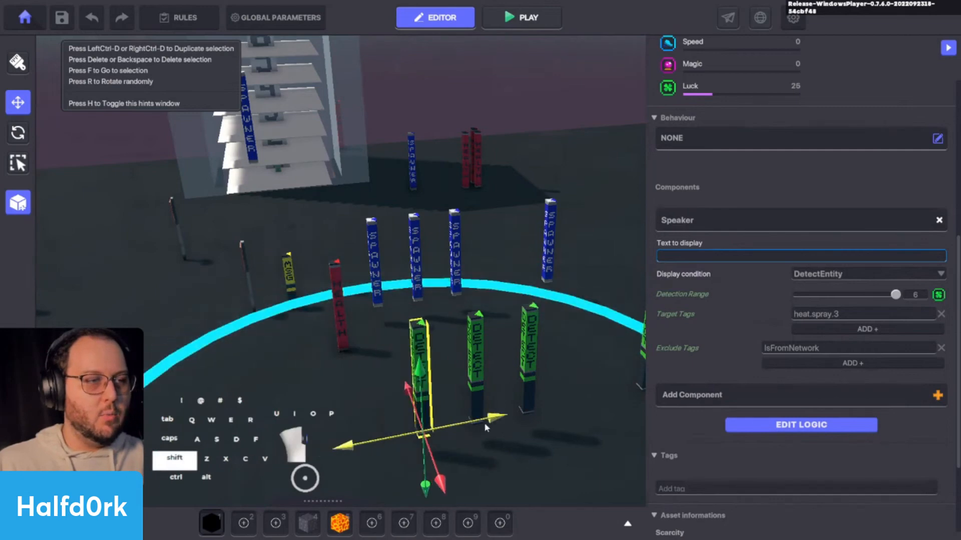
Move the Heat Spray 1 spawner and its detect lamp past the Heat Spray 2 pair, on the side of the card.select.7 spawner.
left_click(414, 273)
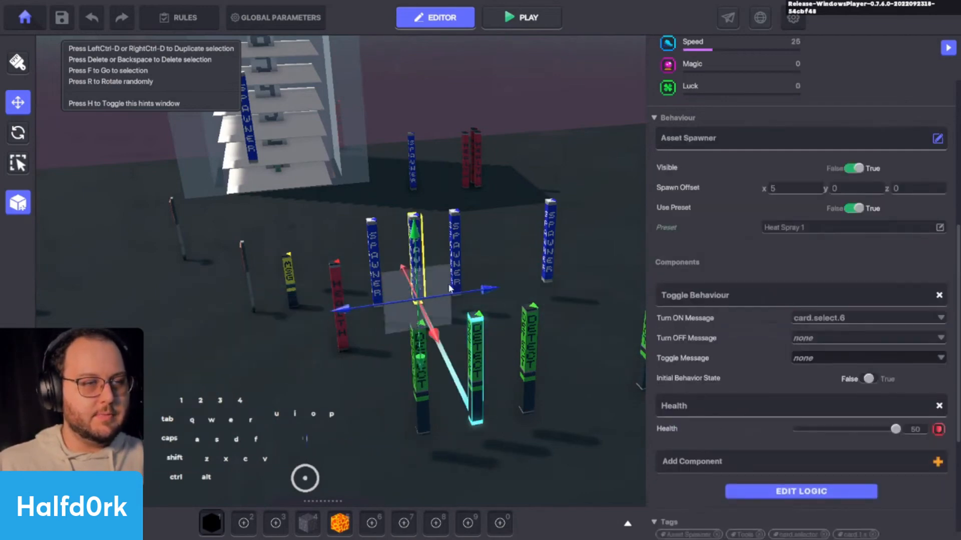
left_click_drag(449, 289, 545, 291, "shift")
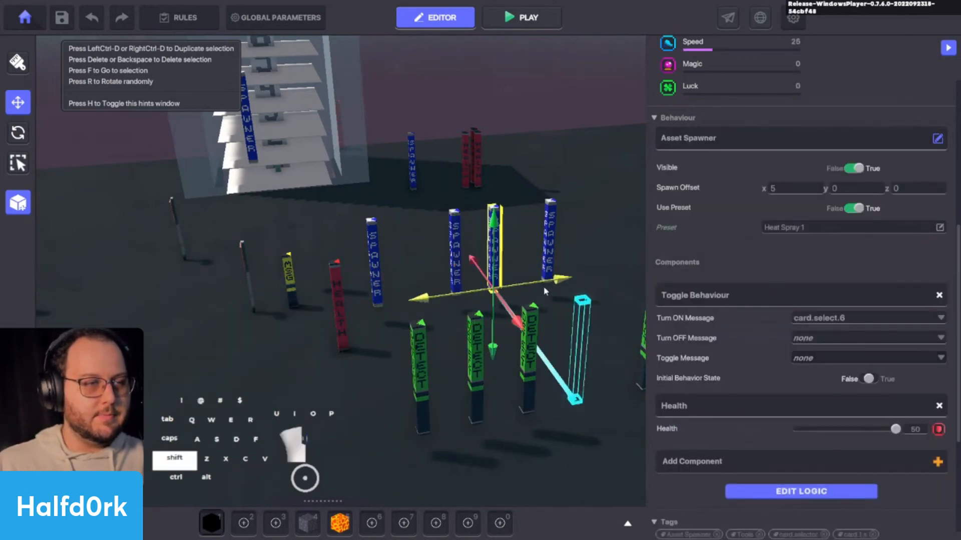
left_click(473, 382)
mouse_move(518, 399)
left_mouse_down("shift")
mouse_move(616, 396)
mouse_move(510, 399)
left_mouse_up("shift")
Select the card.select.4 spawner together with its detect lamp and move both closer to the Heat Spray 2 pair, closing the gap.
left_click(442, 254)
left_click(371, 350, "shift")
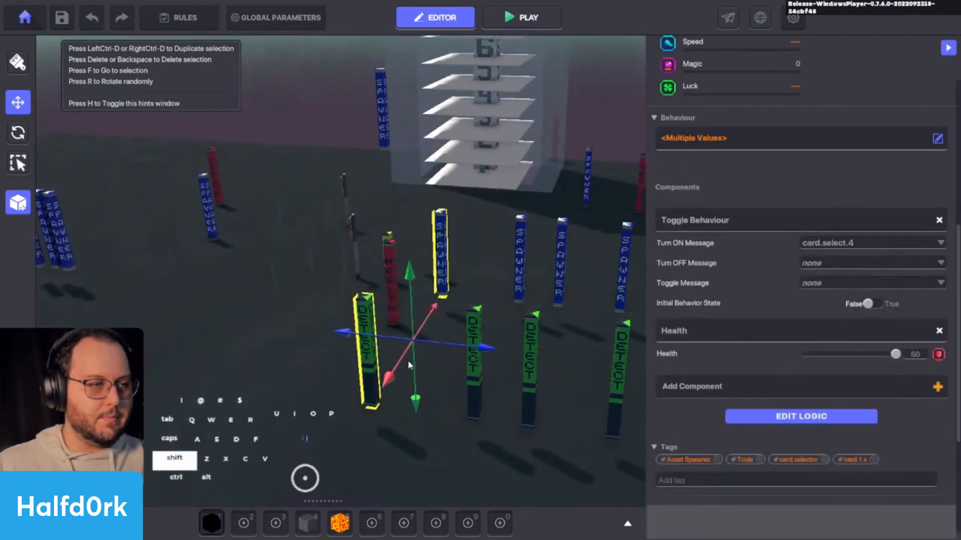
left_click_drag(474, 352, 450, 340, "shift")
Open the logic of the card.select.7 spawner and review its toggle messages and Health component settings.
key("w")
key("d")
key("space")
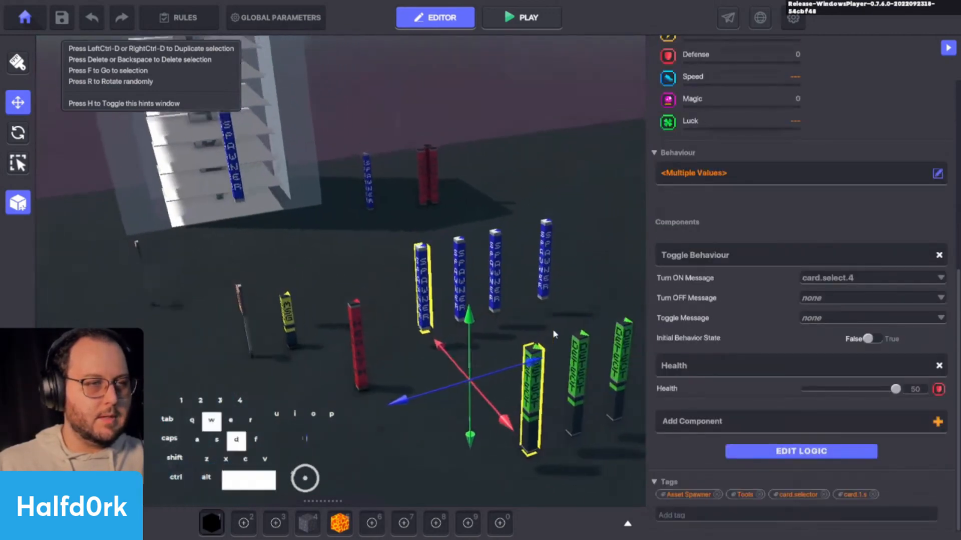
left_click(448, 280)
scroll(450, 280, "up", 3)
scroll(530, 340, "down", 3)
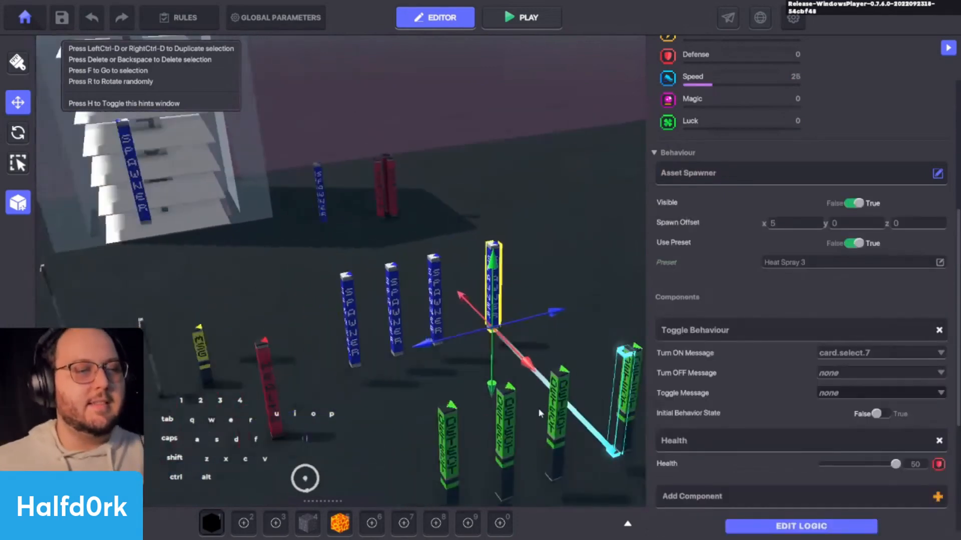
left_click_drag(538, 408, 662, 422, "alt")
key("w")
key("d")
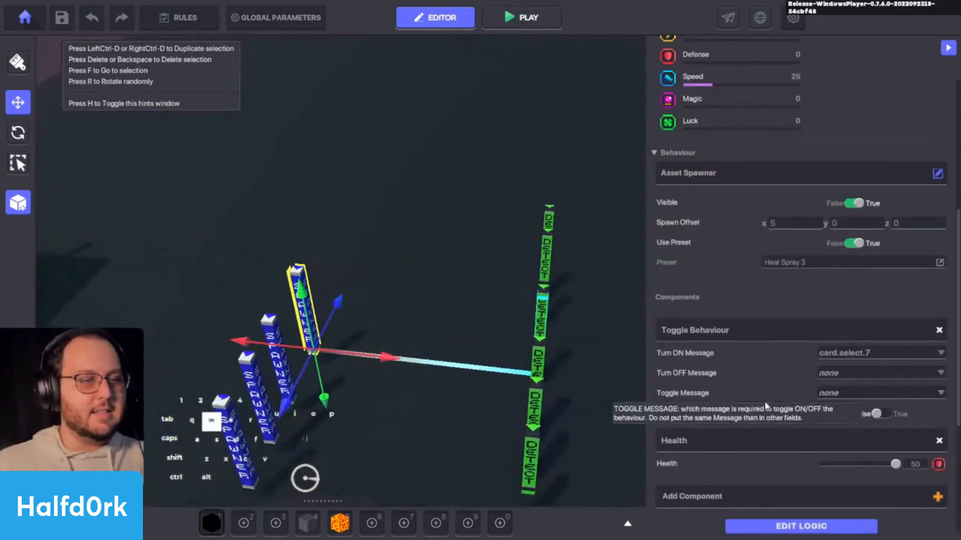
scroll(801, 441, "down", 3)
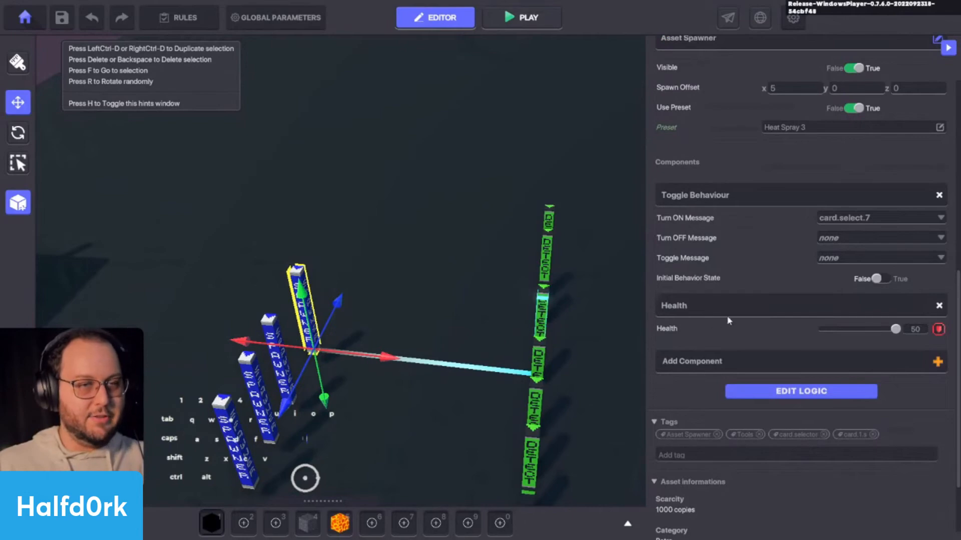
scroll(817, 289, "up", 2)
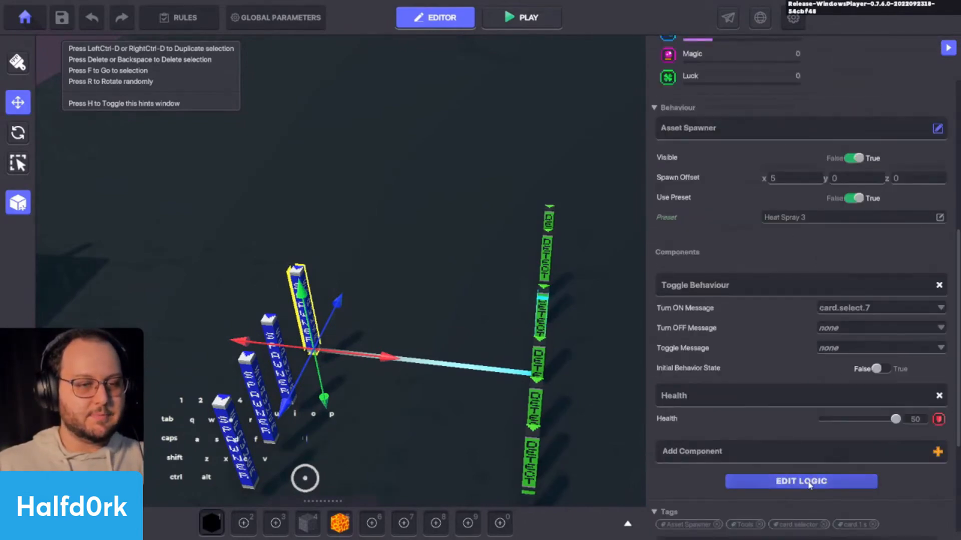
left_click(784, 482)
scroll(741, 462, "down", 8)
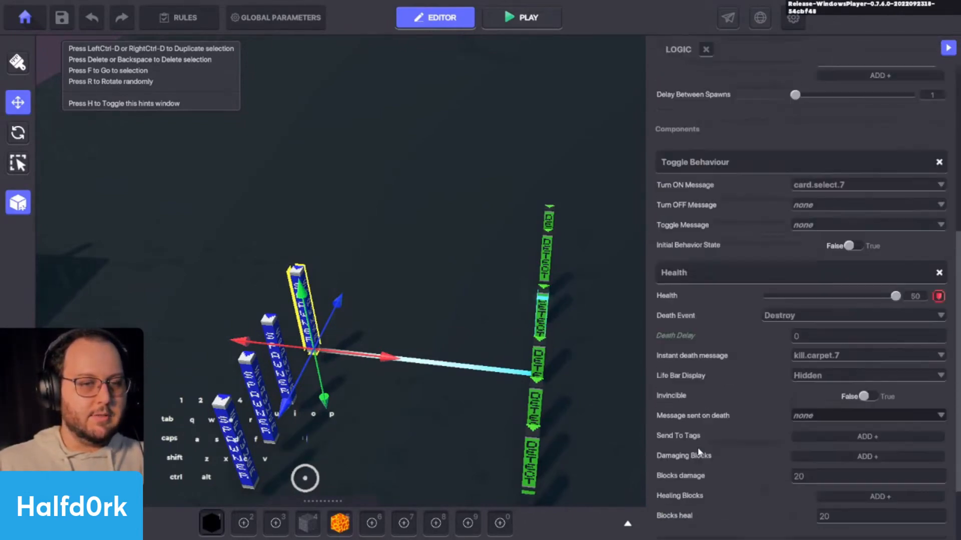
scroll(793, 254, "up", 3)
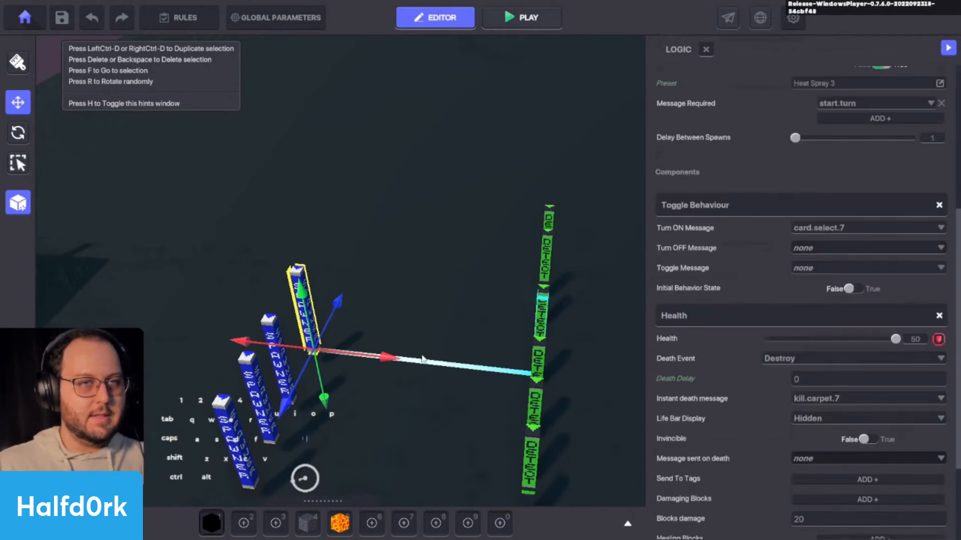
Move the card.select.7 spawner farther along its row, away from the other three, and set its Turn ON Message to card.select.9.
right_click_drag(422, 359, 341, 356)
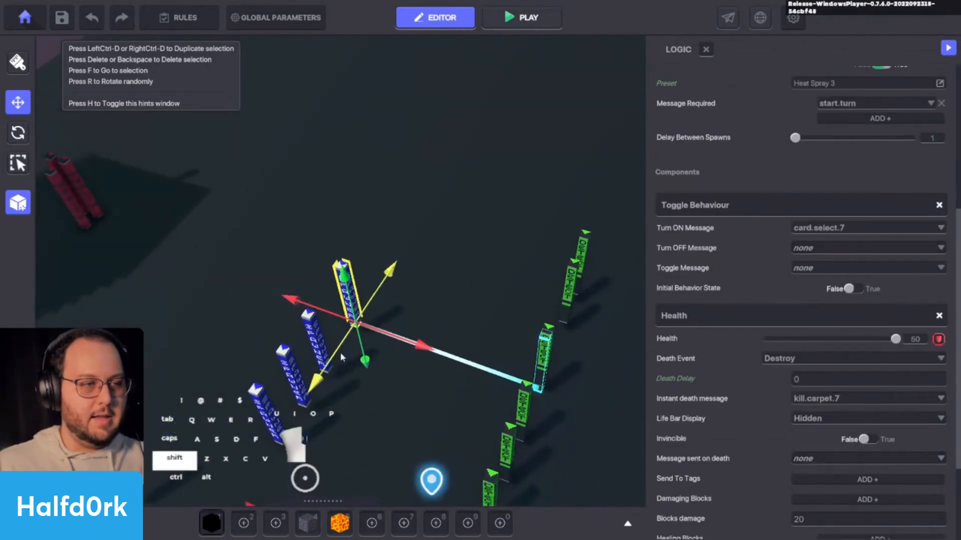
left_click_drag(342, 356, 421, 260, "shift")
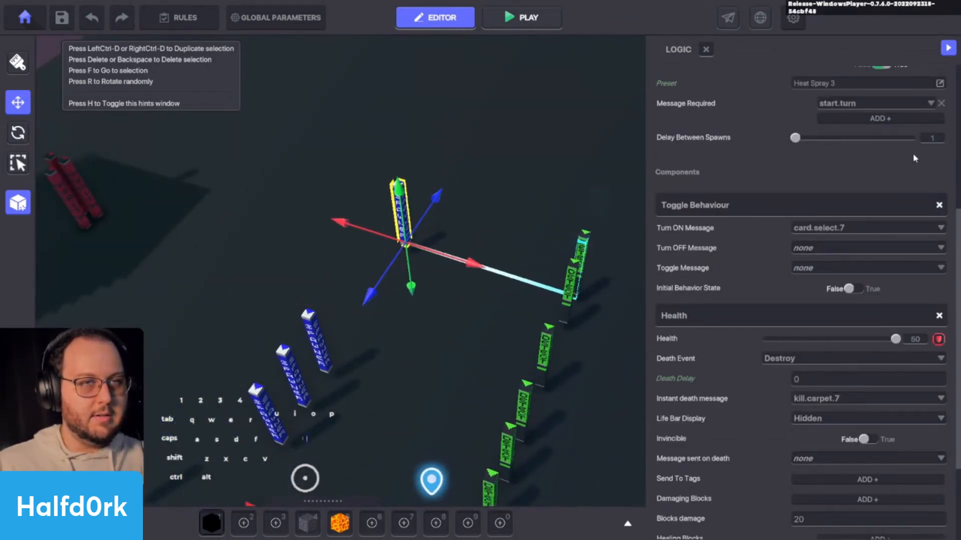
left_click(842, 228)
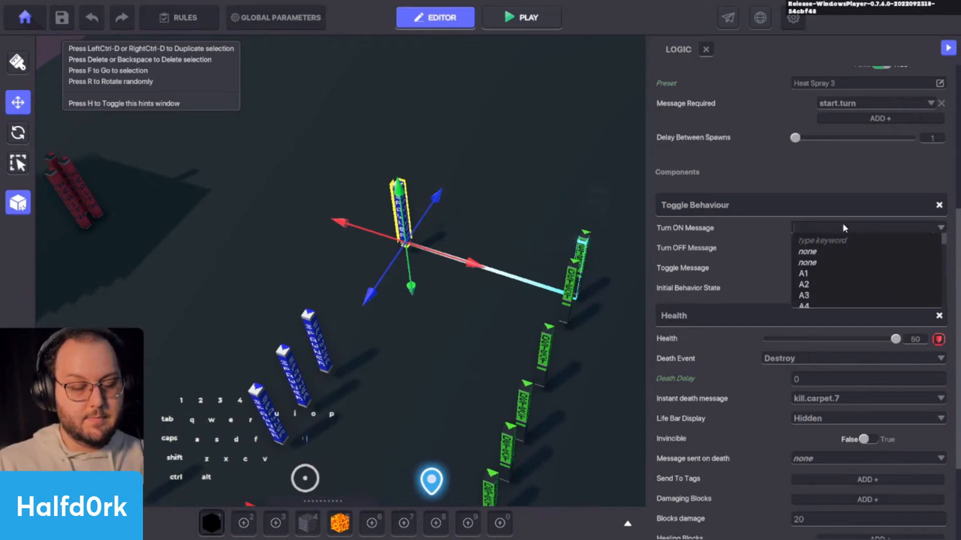
type("t.9")
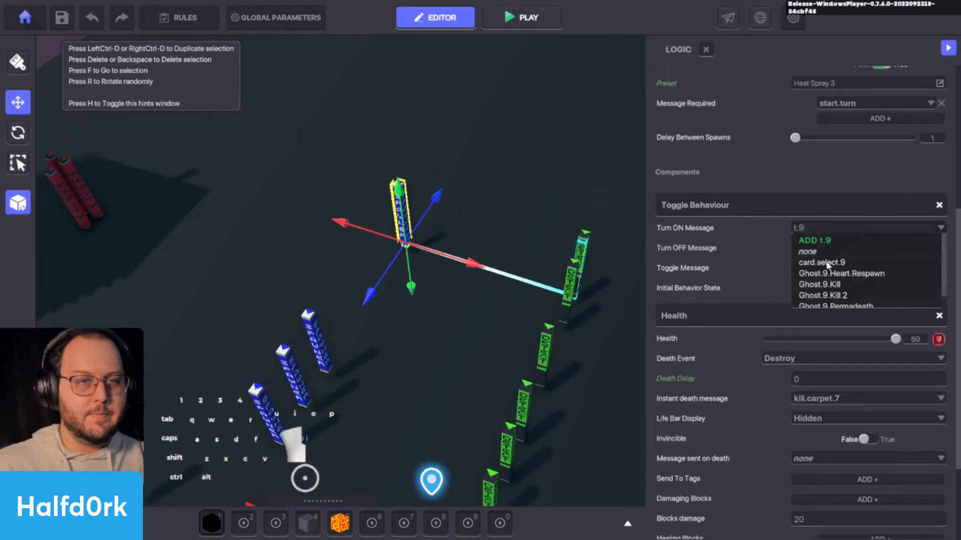
left_click(828, 263)
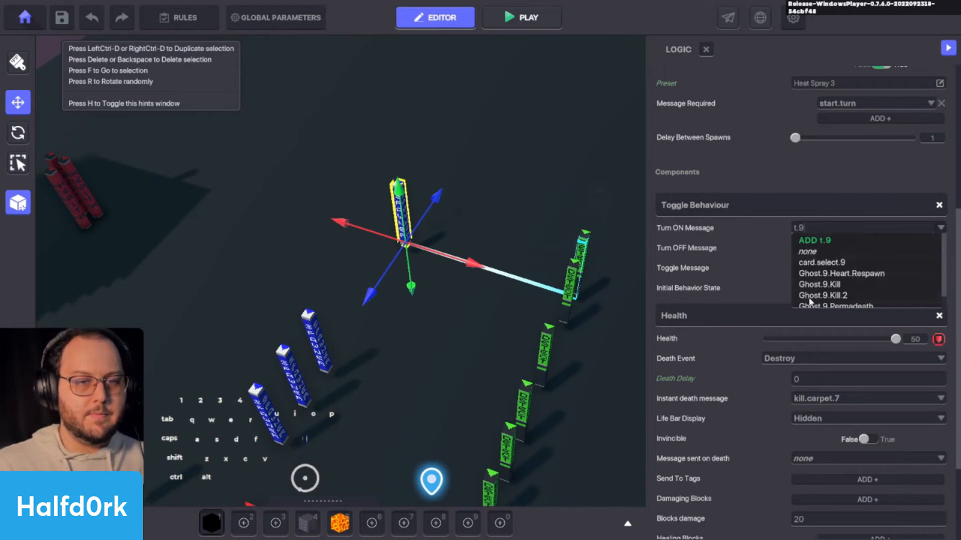
Set the Instant death message of the card.select.9 spawner to kill.carpet.9.
left_click(804, 401)
type("kill.")
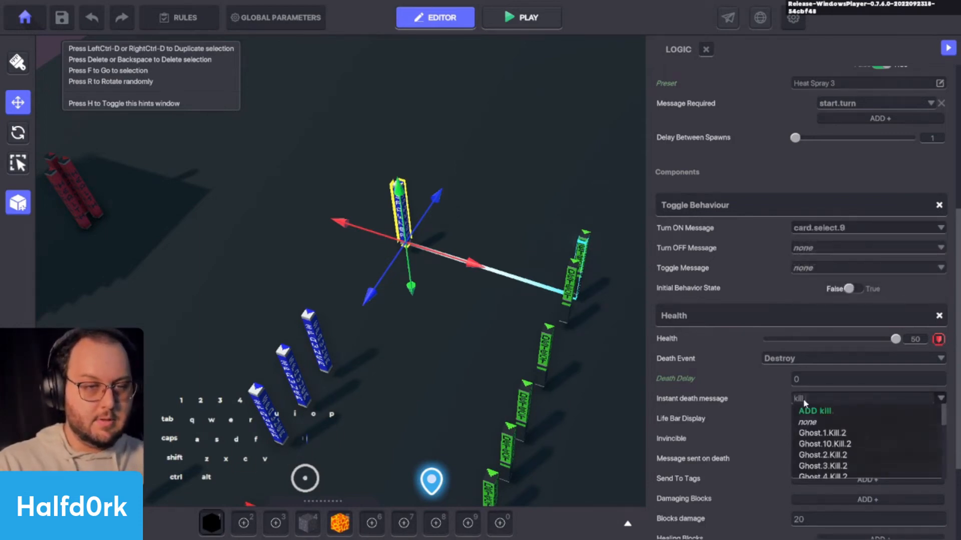
type("carpet.")
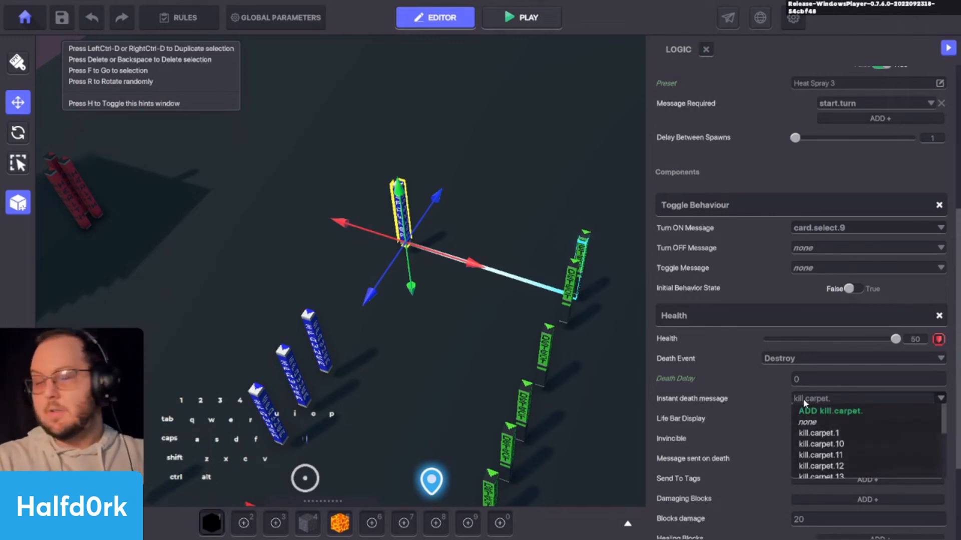
type("9")
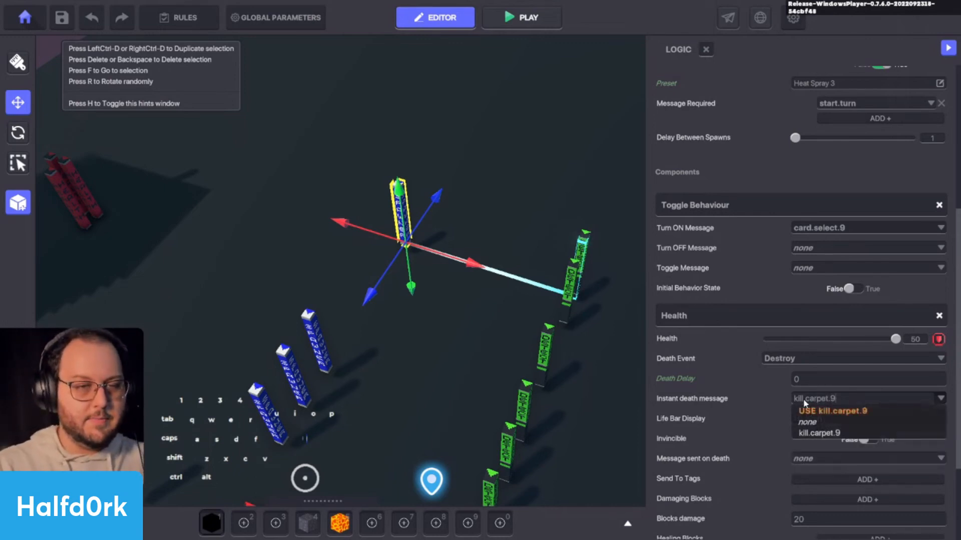
left_click(838, 411)
left_click(274, 425)
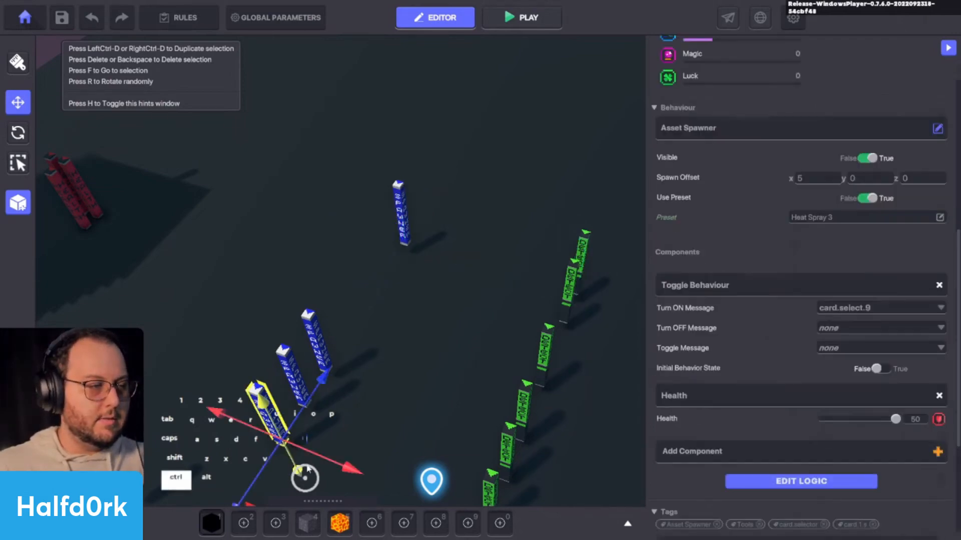
key("space")
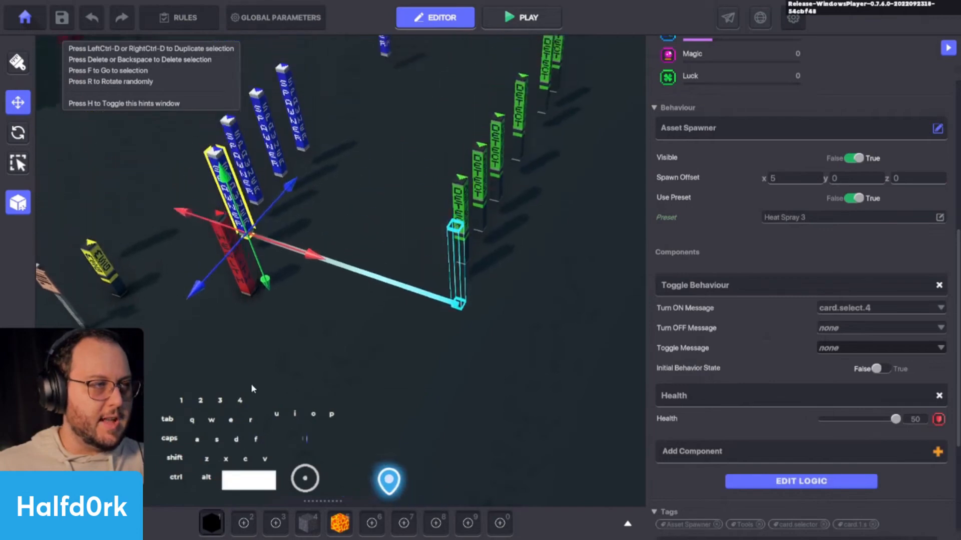
left_click_drag(254, 386, 560, 253, "shift")
key("f")
scroll(875, 348, "down", 3)
left_click(853, 301)
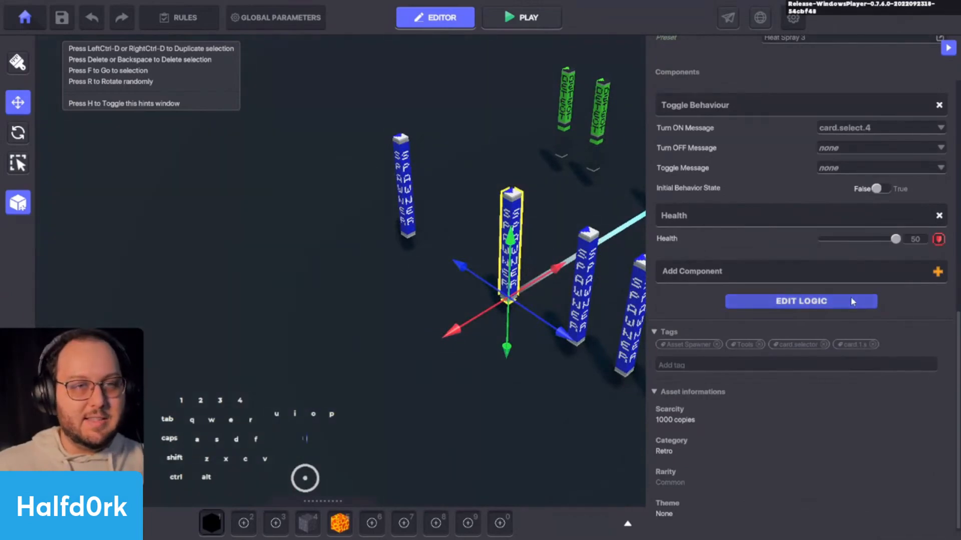
left_click_drag(489, 405, 433, 393, "alt")
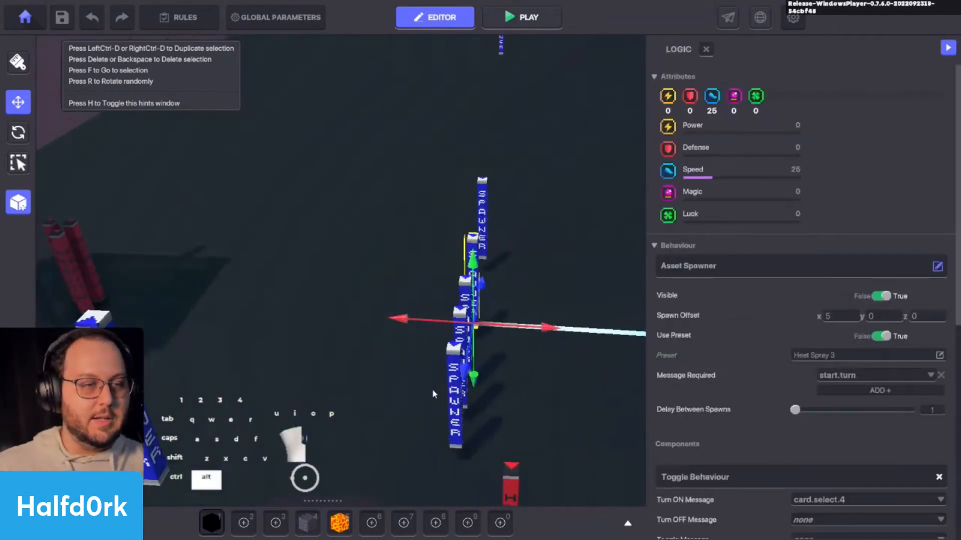
scroll(811, 366, "down", 1)
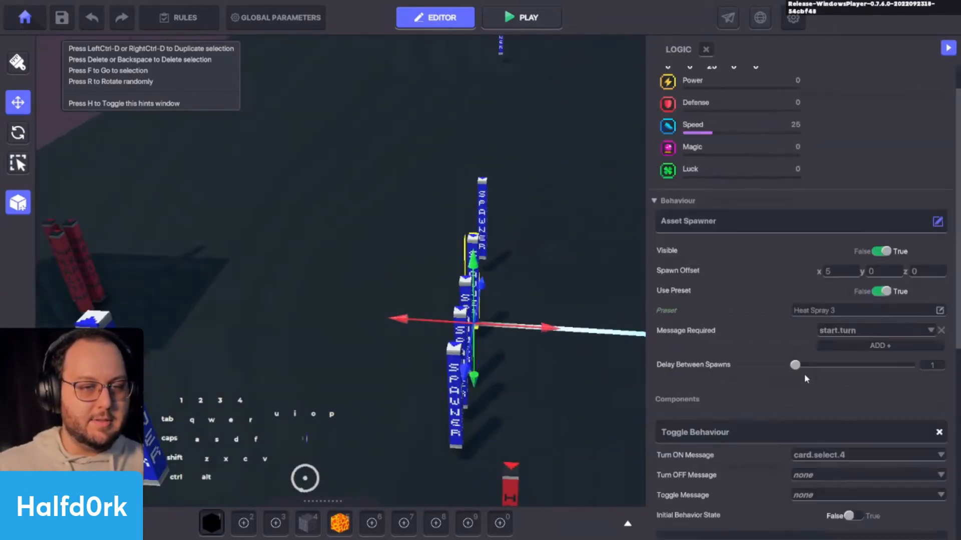
key("d")
left_click_drag(448, 357, 330, 255, "alt")
key("w")
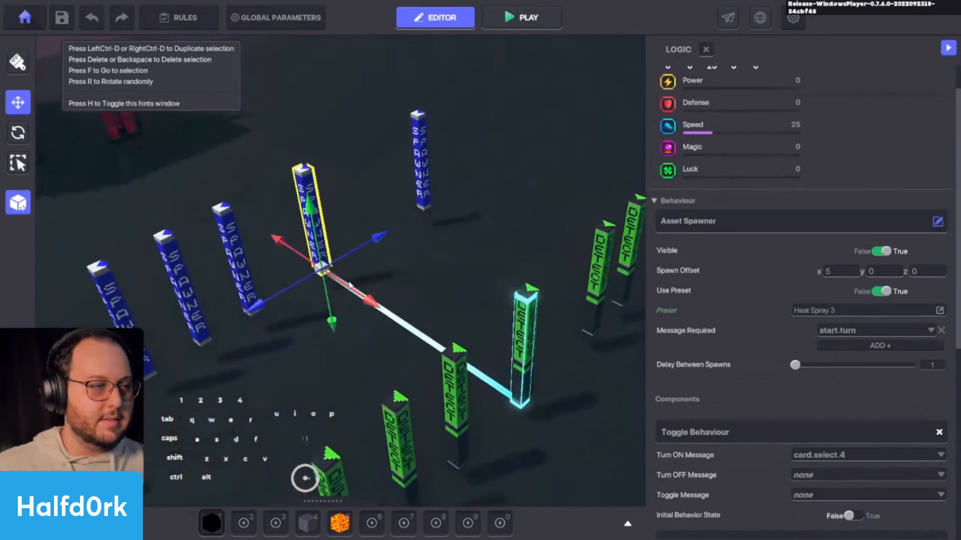
left_click(183, 288)
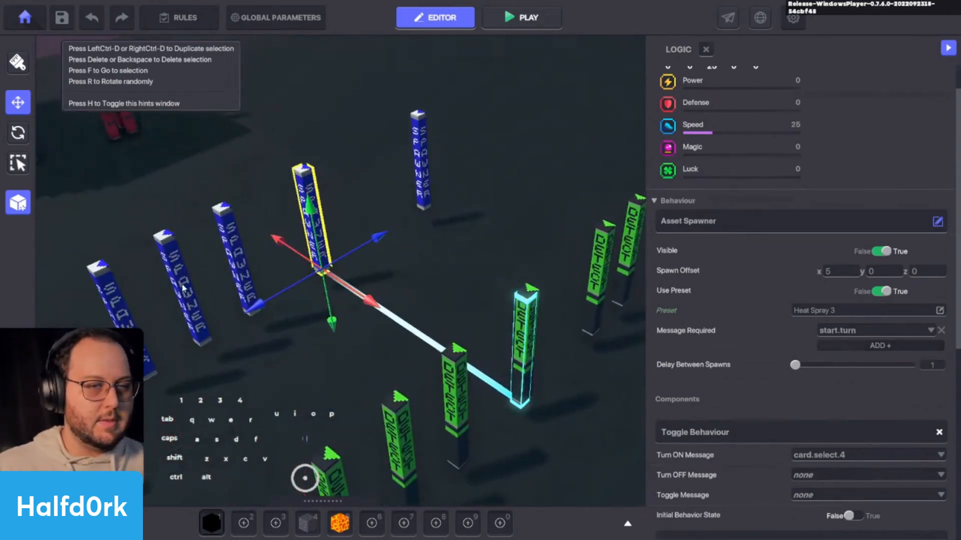
scroll(813, 310, "up", 3)
scroll(822, 347, "up", 2)
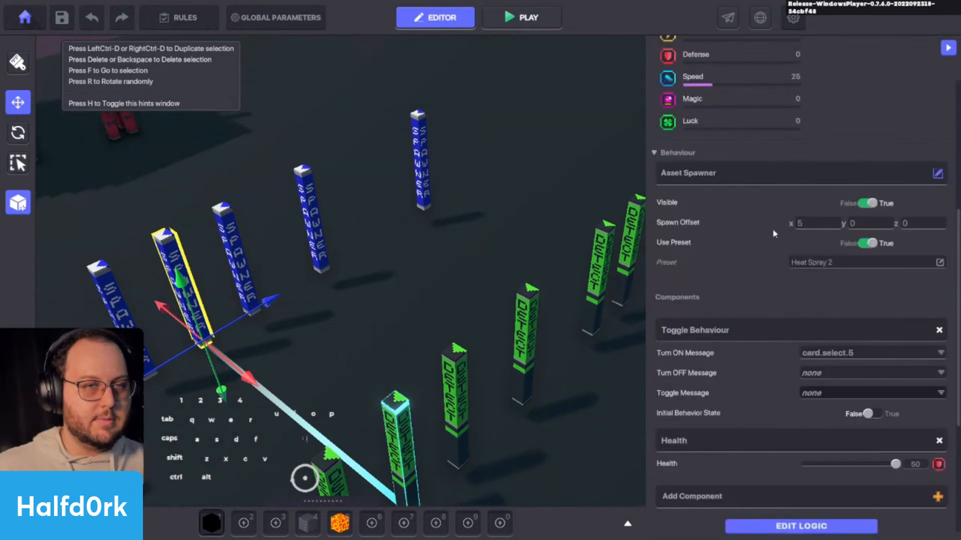
left_click(332, 249)
key("Delete")
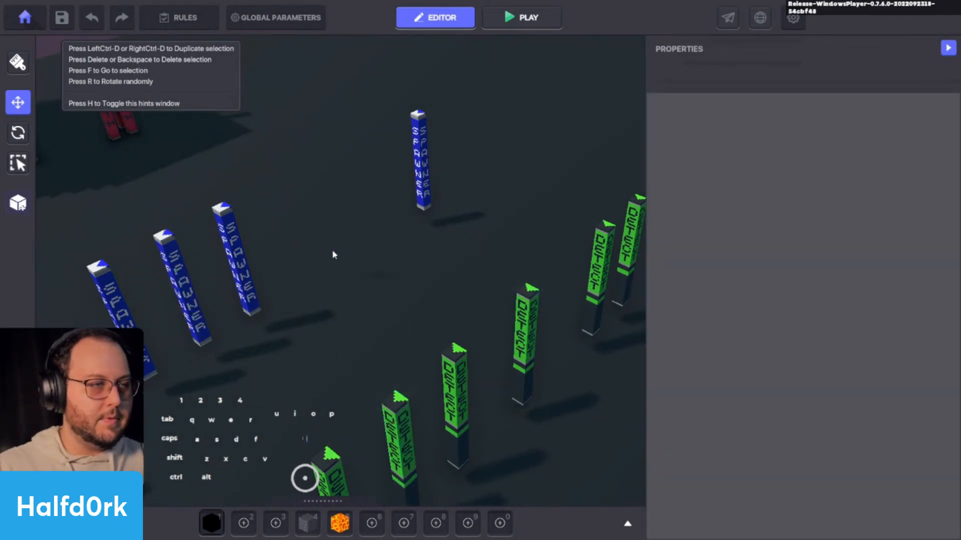
Duplicate the card.select.5 spawner with preset Heat Spray 2 and move the copy into the gap before the card.select.9 spawner.
left_click(180, 283)
key("ctrl+d")
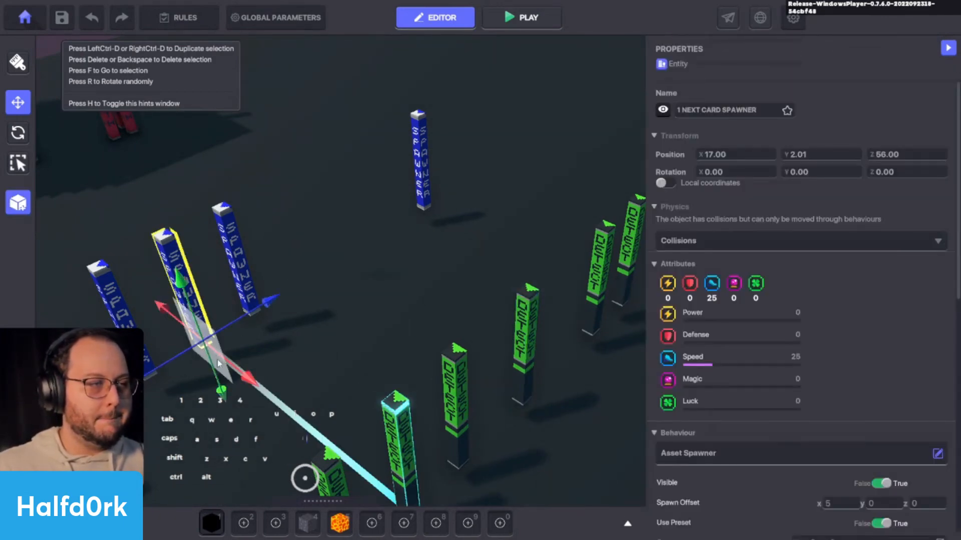
left_click_drag(237, 341, 359, 267)
left_click_drag(417, 268, 363, 264, "alt")
Set the Turn ON Message of the copied Heat Spray 2 spawner to card.select.7.
scroll(940, 380, "down", 3)
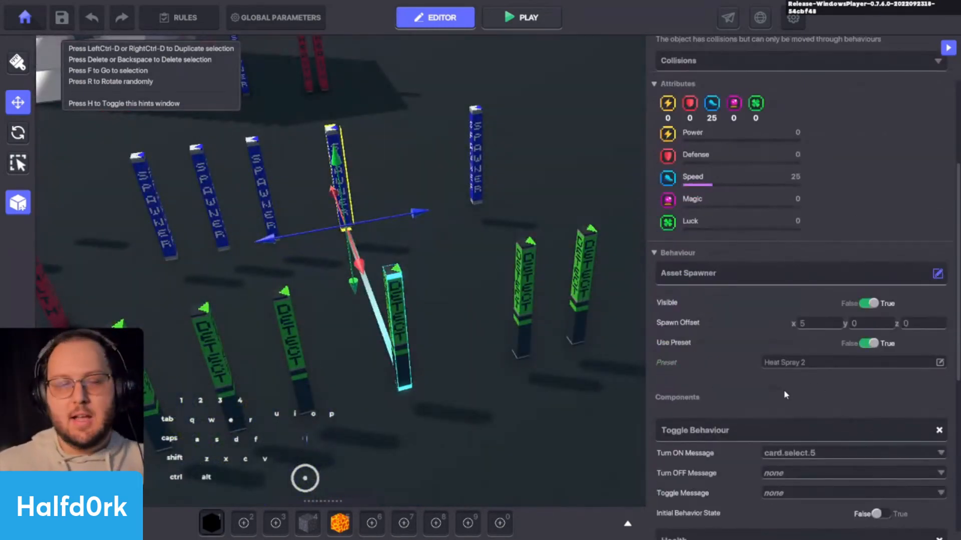
scroll(781, 390, "down", 3)
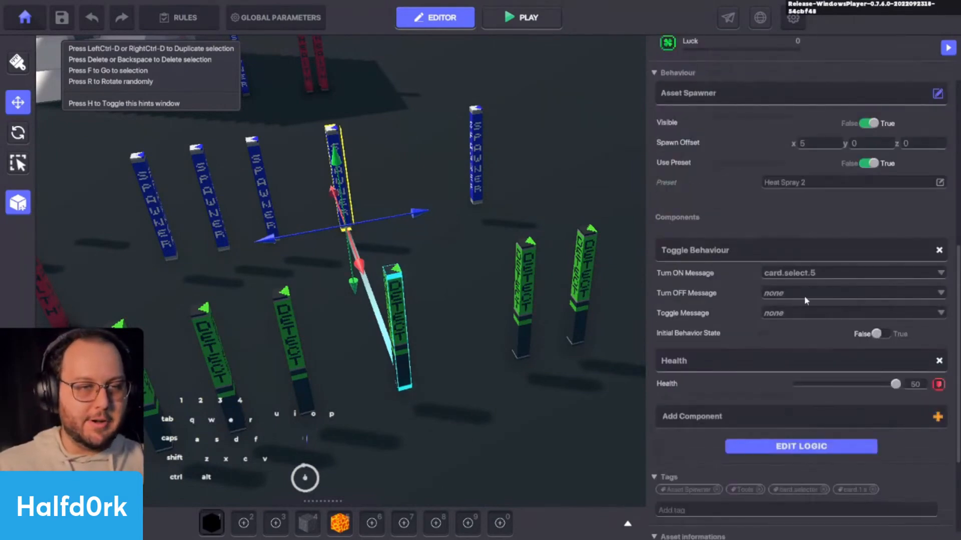
left_click(804, 269)
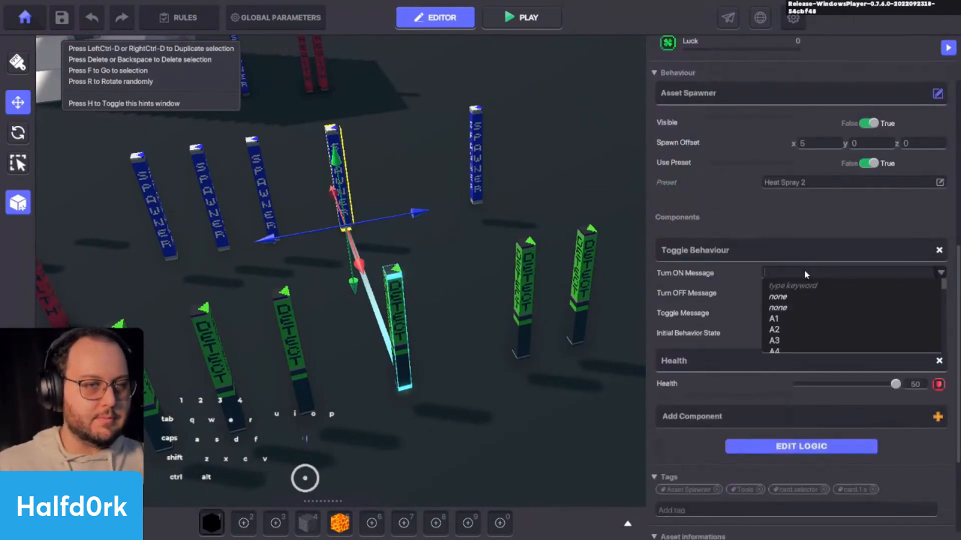
type("car")
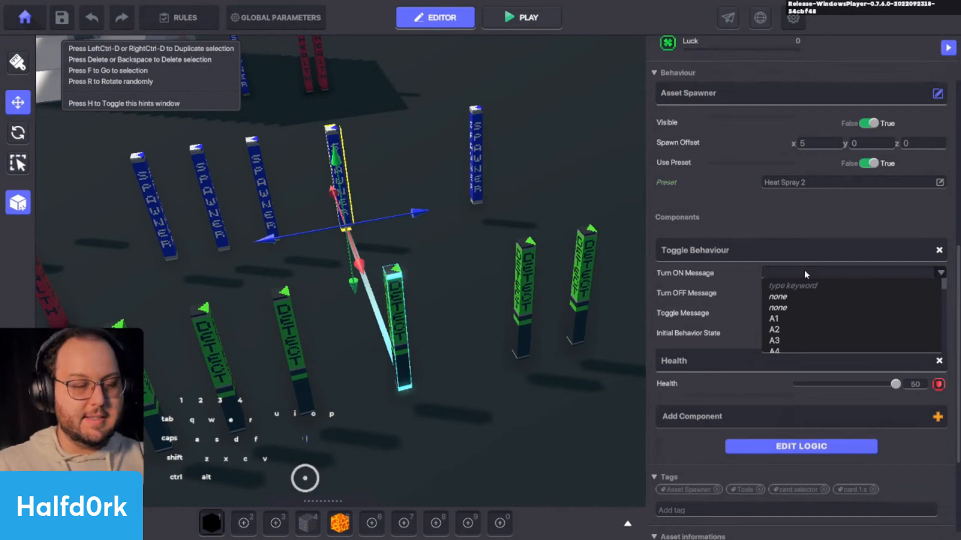
type("d.")
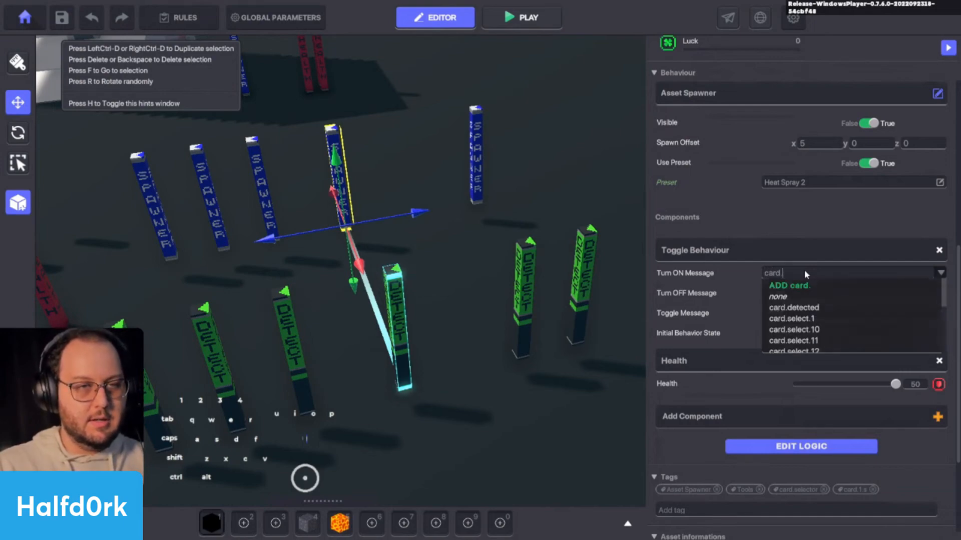
type("select.7")
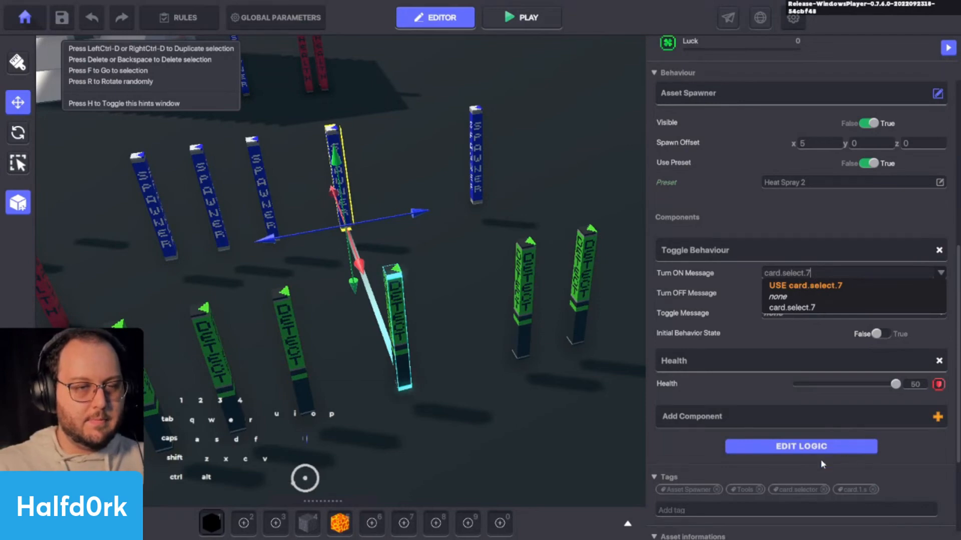
key("Return")
Open the logic of the card.select.7 spawner and set its Instant death message to kill.carpet.7.
left_click(827, 447)
scroll(754, 429, "down", 10)
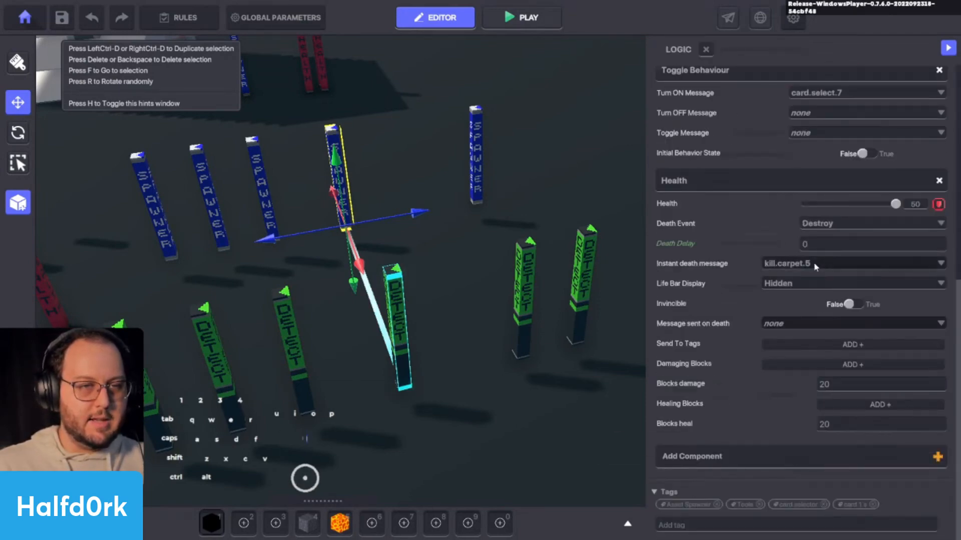
left_click(816, 264)
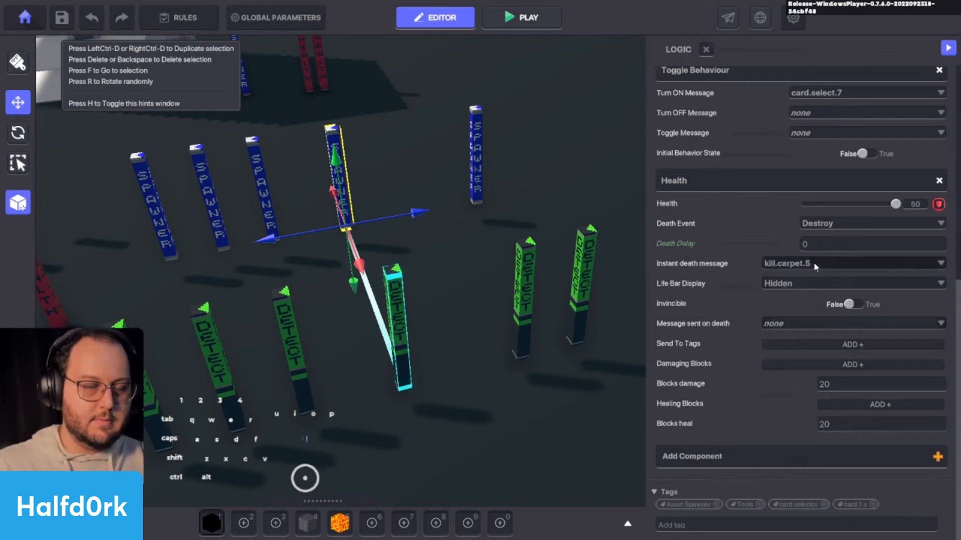
left_click(816, 264)
type("kill.car")
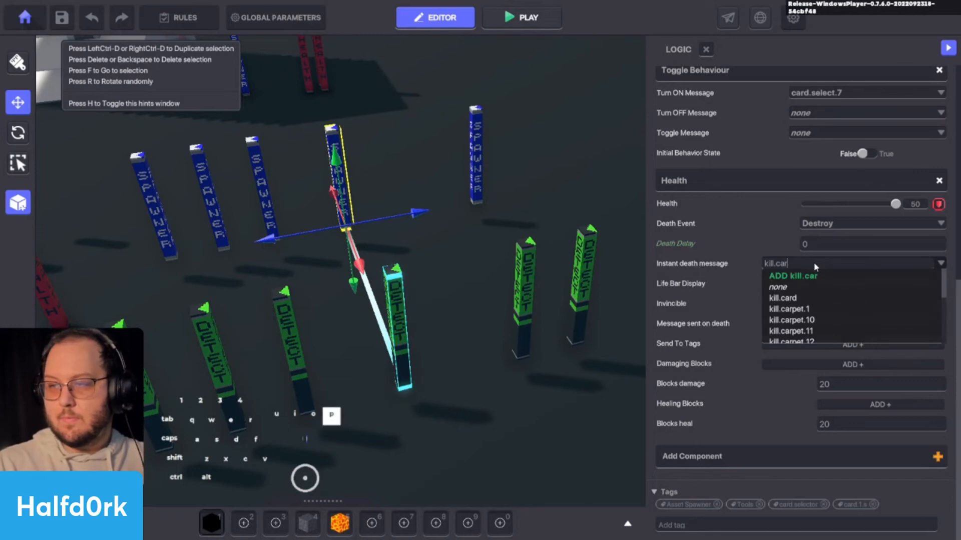
type("pet.7")
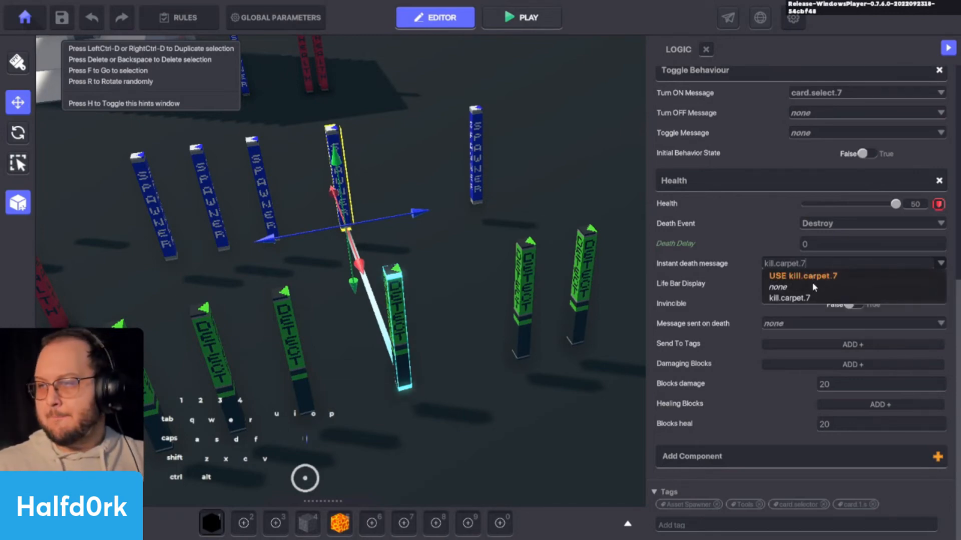
key("Return")
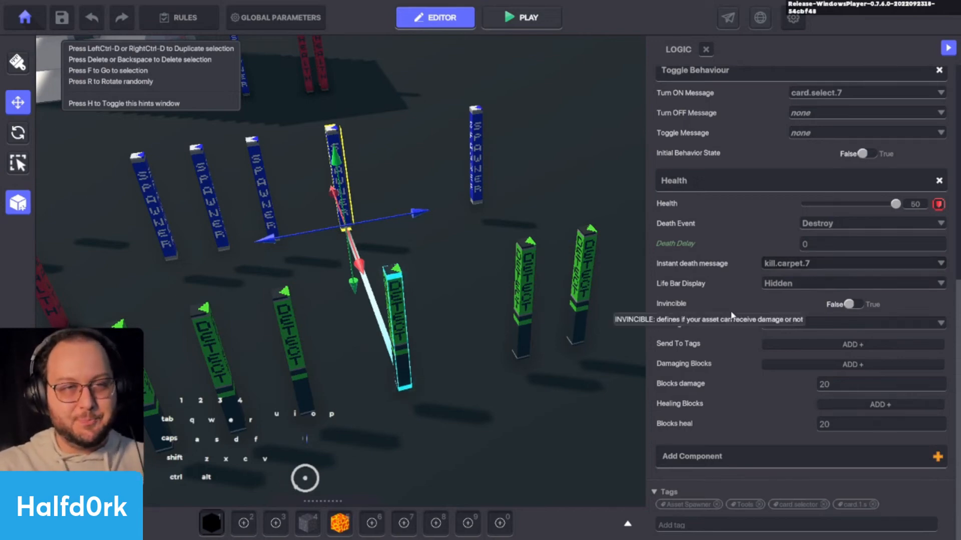
Move the card.select.9 spawner farther along its row, away from the card.select.7 spawner.
left_click(482, 175)
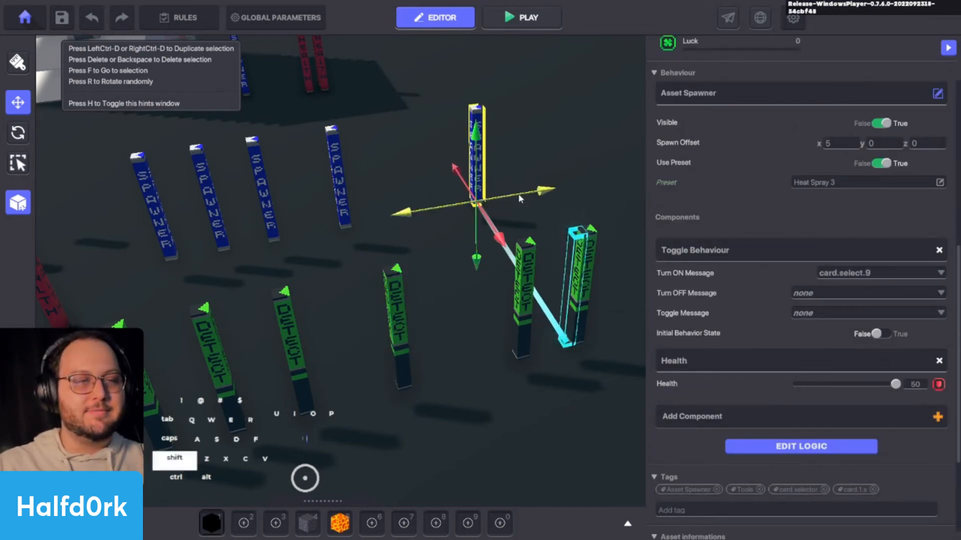
left_click_drag(524, 183, 617, 215)
key("d")
key("w")
key("s")
key("a")
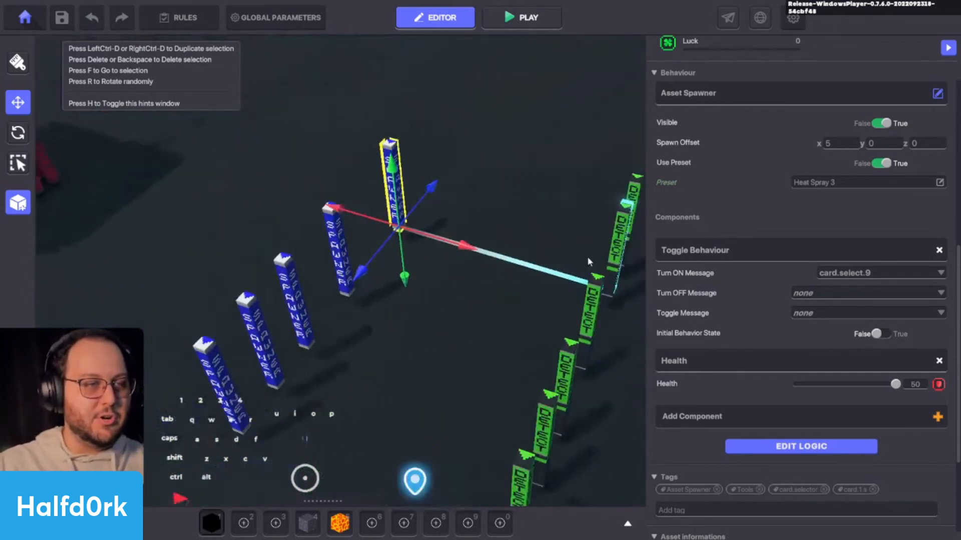
key("s")
Duplicate the card.select.5 spawner, place the copy just past the card.select.7 spawner, and shift the card.select.9 spawner farther out to make room.
left_click(335, 213)
left_click(256, 275)
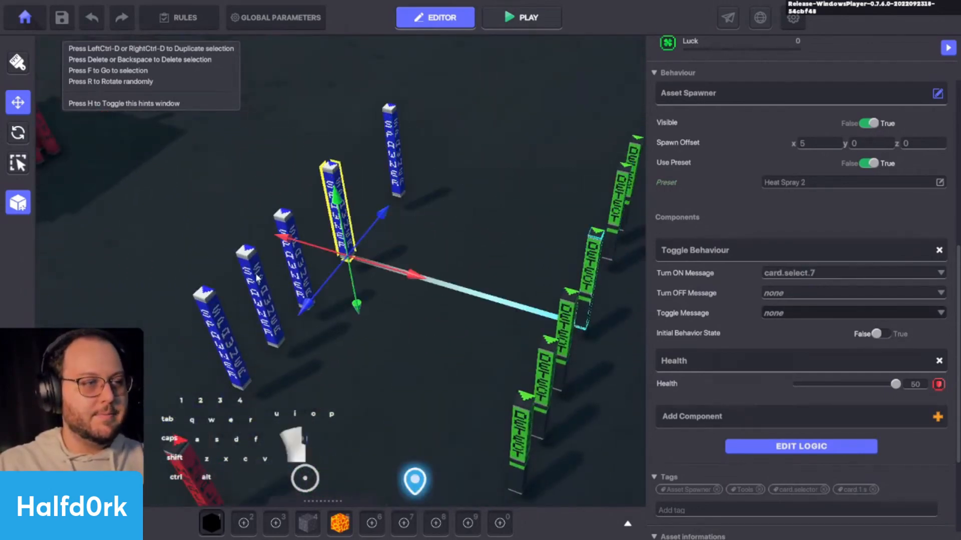
key("ctrl+d")
left_click_drag(264, 432, 372, 237, "shift")
left_click_drag(535, 239, 419, 233, "alt")
left_click(509, 130)
left_click_drag(552, 176, 608, 178, "shift")
Open the logic of the spawner copy between card.select.7 and card.select.9 and set its Turn ON Message to card.select.8.
left_click(475, 138)
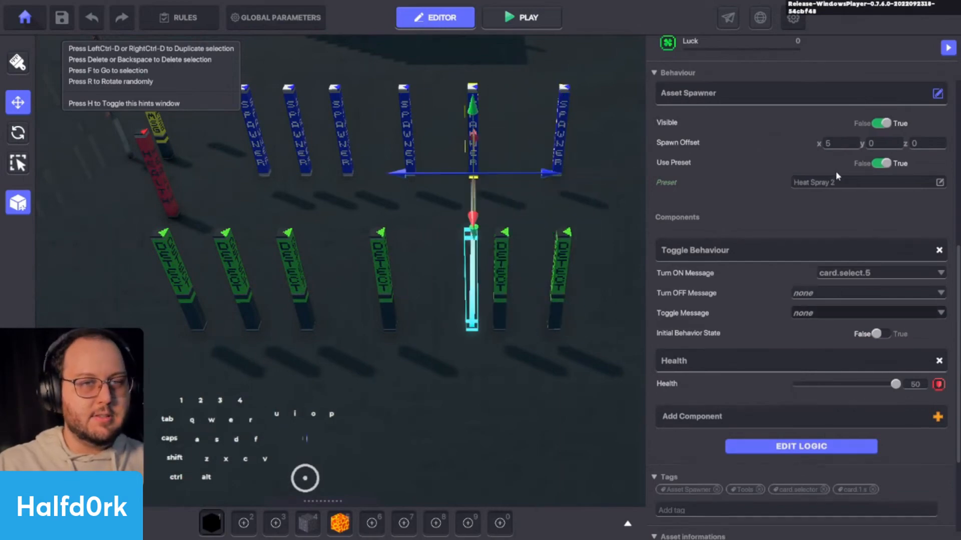
left_click(828, 447)
scroll(771, 404, "down", 8)
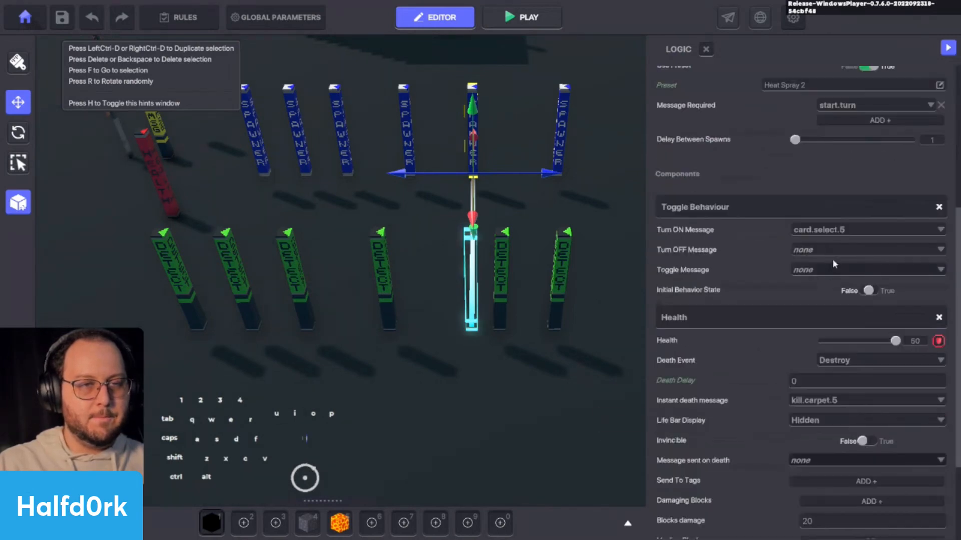
left_click(833, 230)
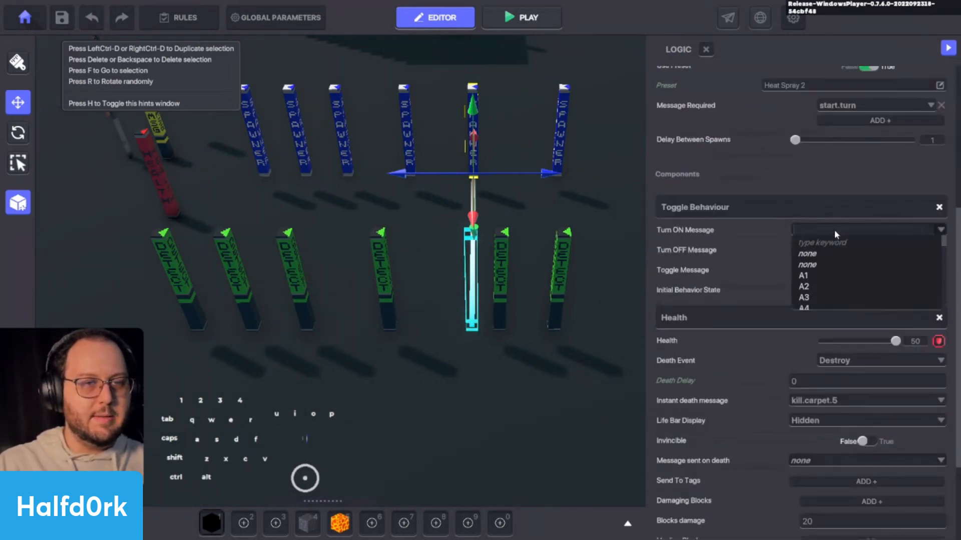
type("c")
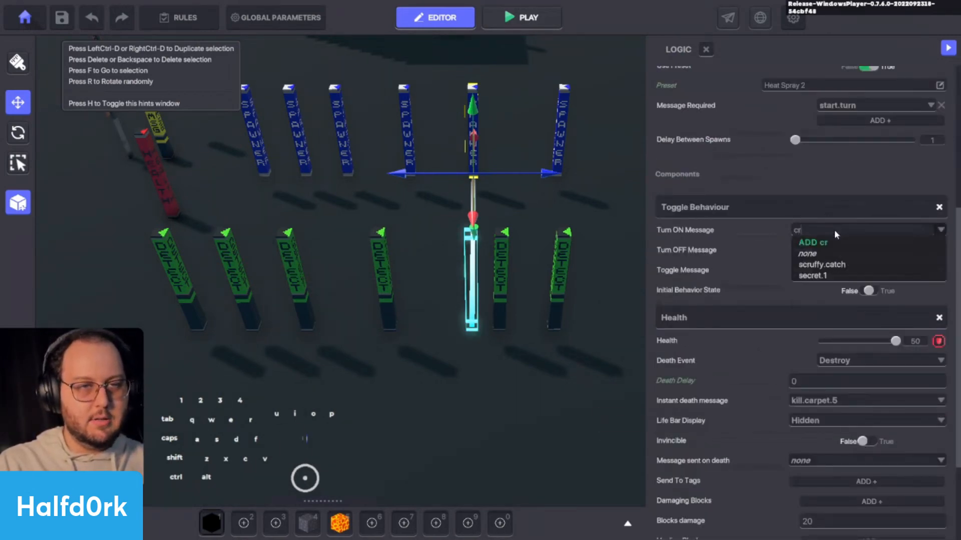
type("ard.s")
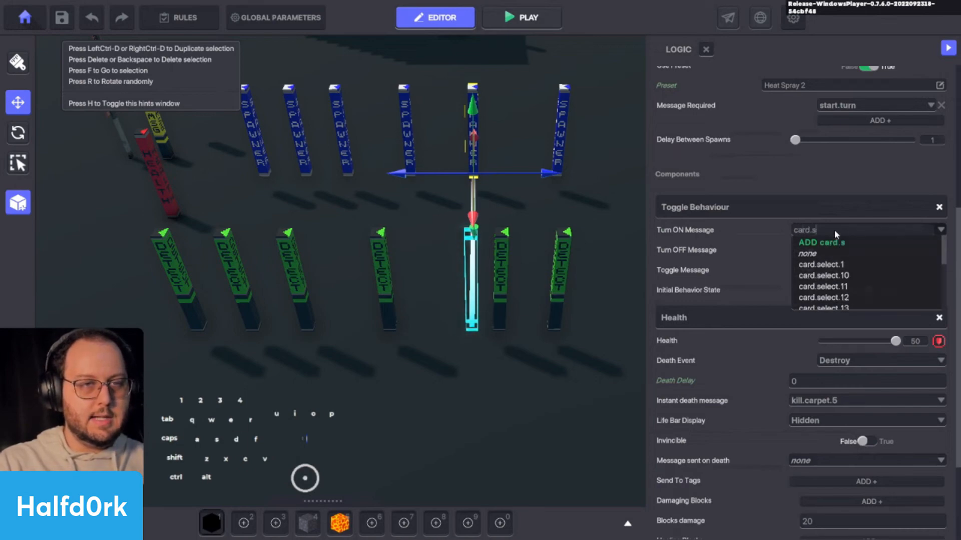
type("elect.8")
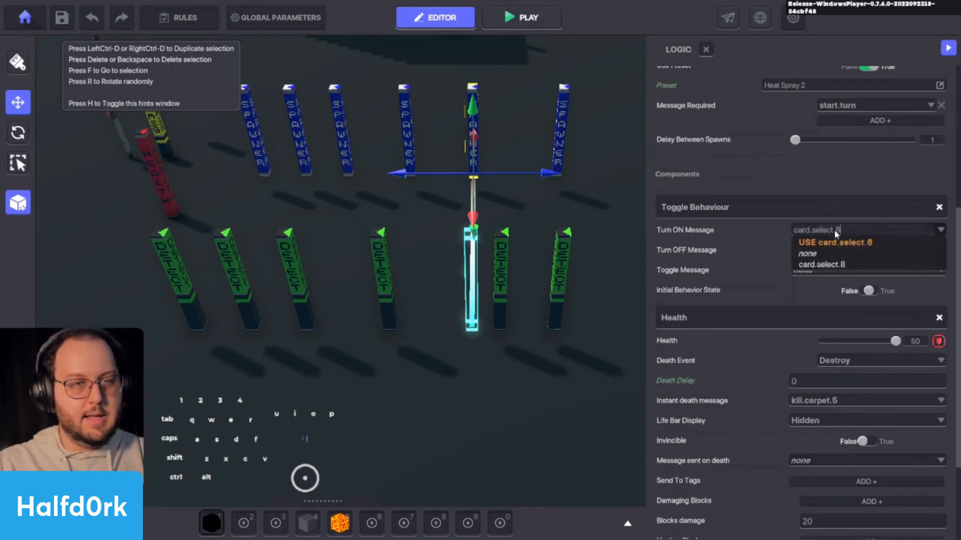
left_click(844, 246)
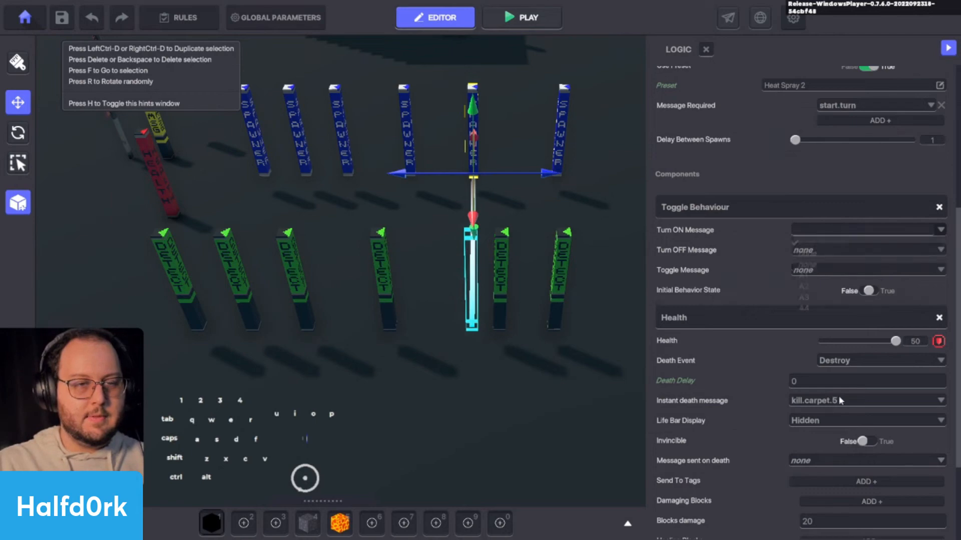
Set the Instant death message of the card.select.8 spawner to kill.carpet.8.
left_click(833, 403)
type("ki")
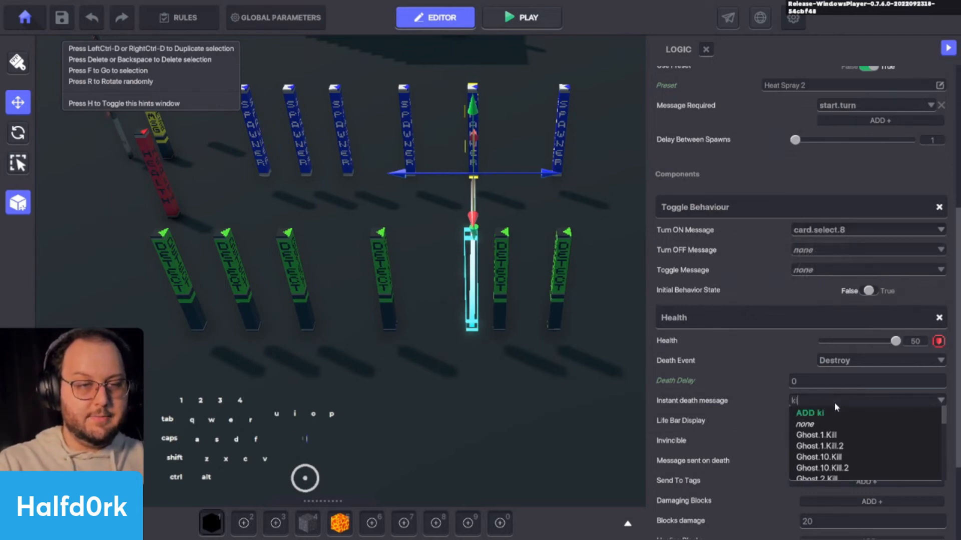
type("ll.carpet.8")
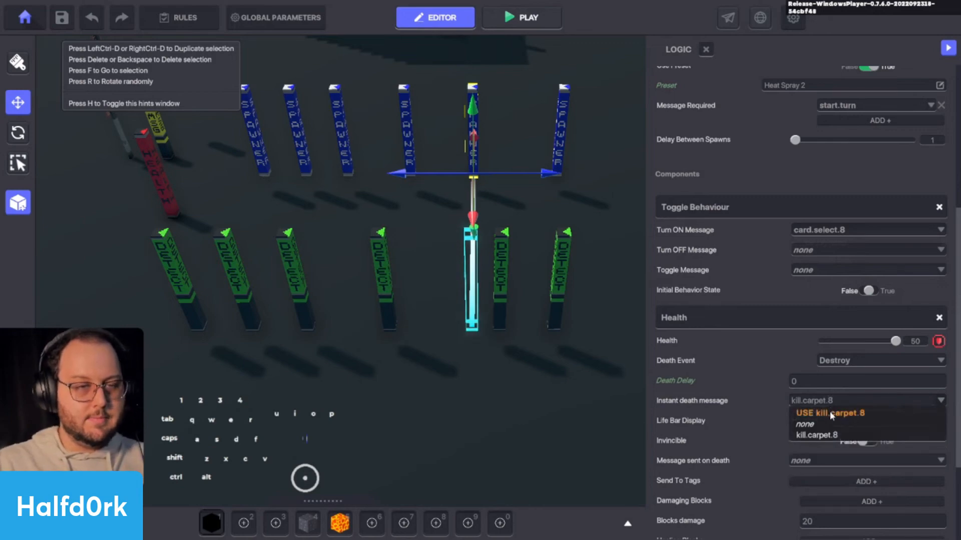
left_click(828, 415)
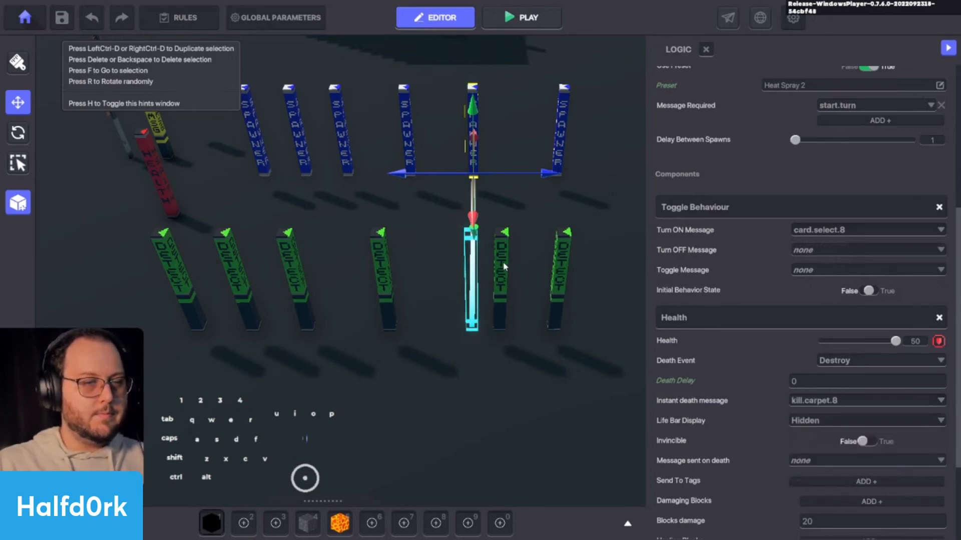
Line up the heat.spray.2 detector with the card.select.8 spawner and set its Message When Spoken to kill.carpet.8.
left_click(503, 268)
left_click_drag(563, 327, 533, 327, "shift")
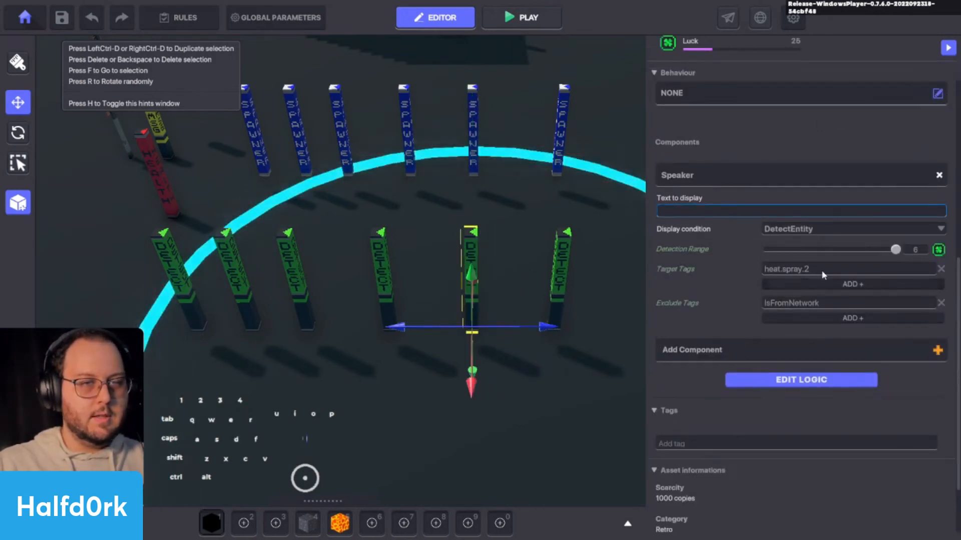
left_click(813, 381)
scroll(722, 400, "down", 4)
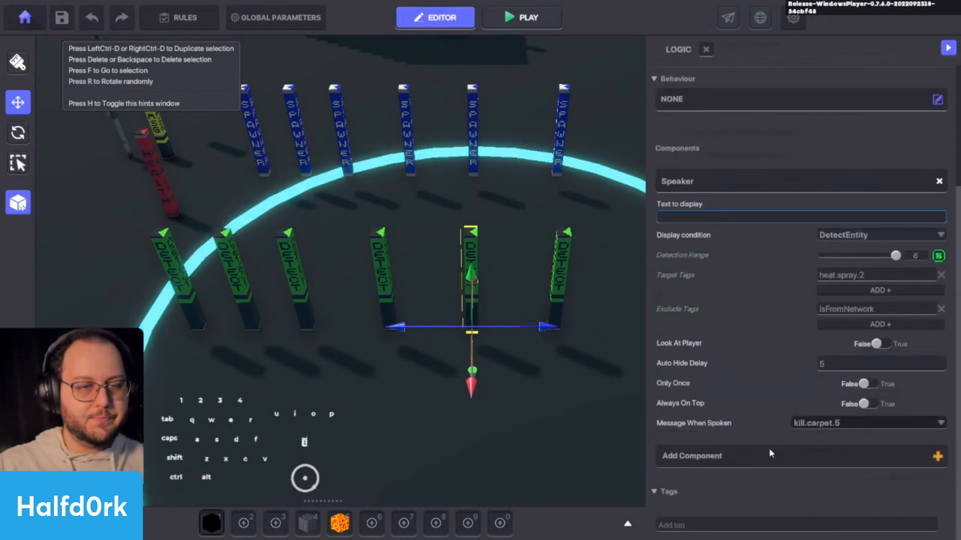
left_click(832, 422)
type("k")
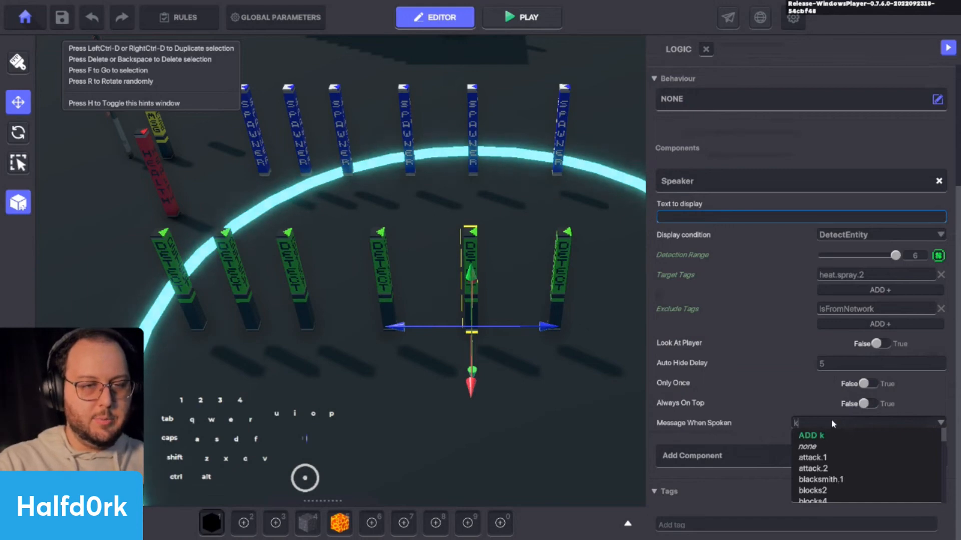
type("ill.car")
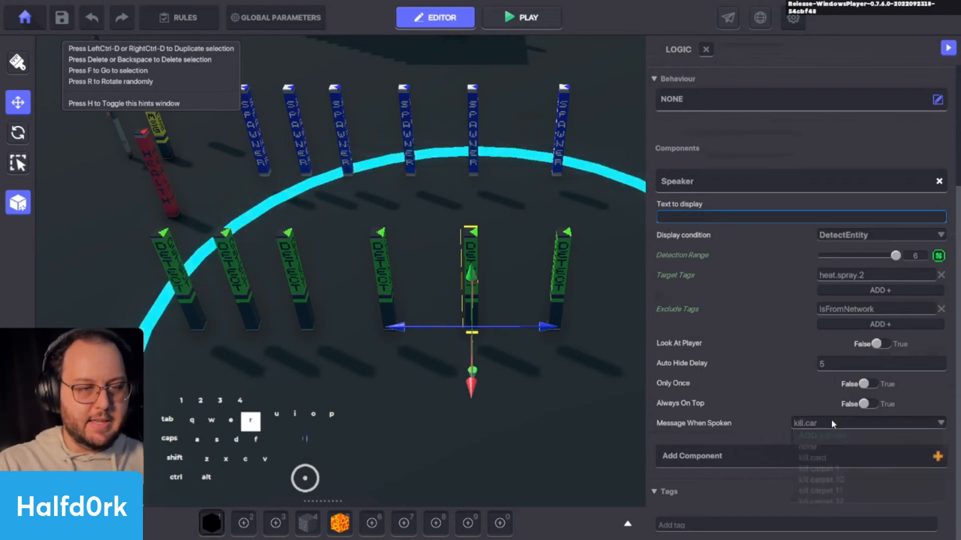
type("pet.8")
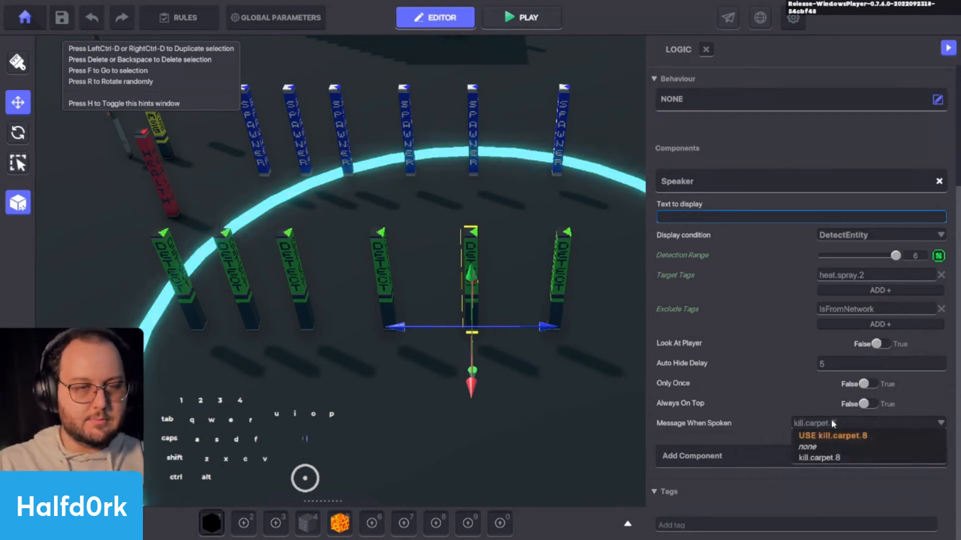
key("Return")
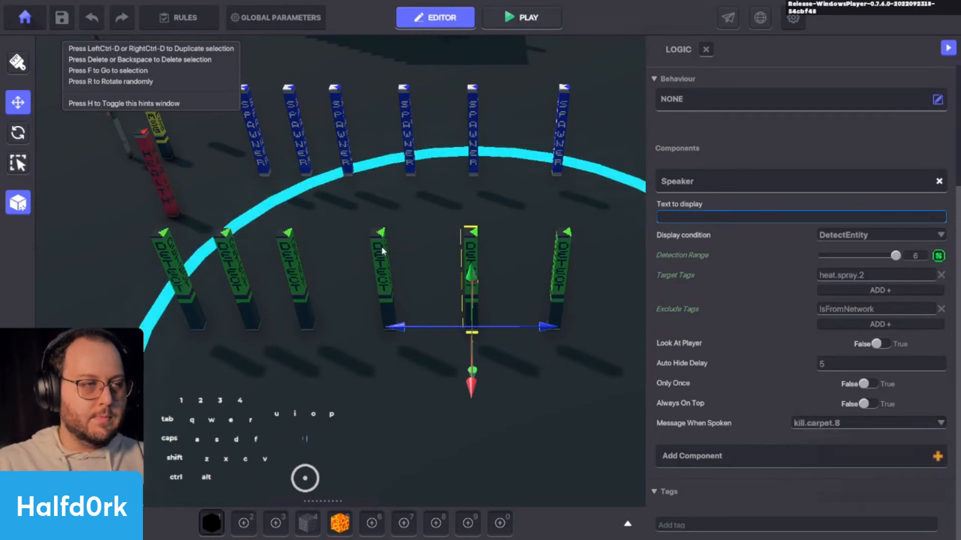
Check the Message When Spoken of the detector in front of the card.select.7 spawner.
left_click(380, 248)
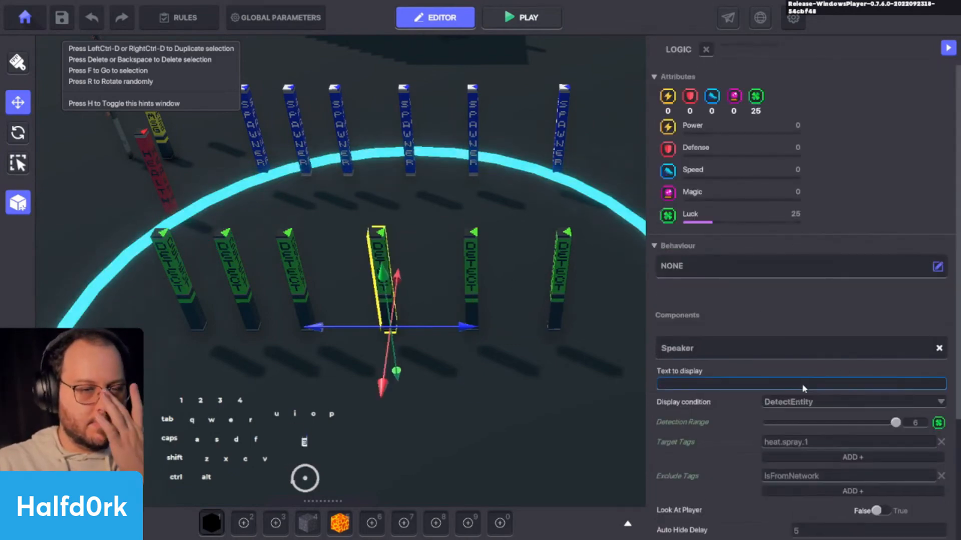
scroll(801, 384, "down", 5)
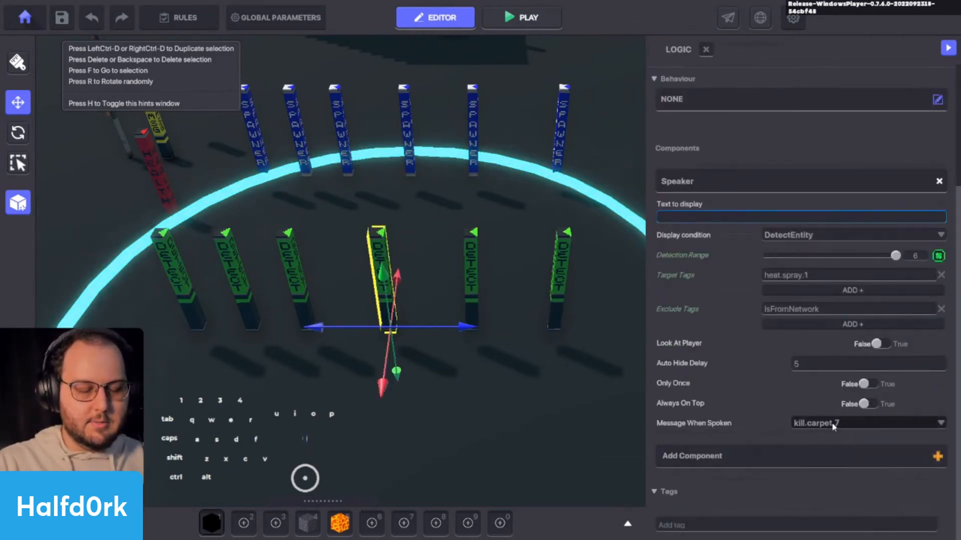
left_click(833, 426)
left_click(488, 364)
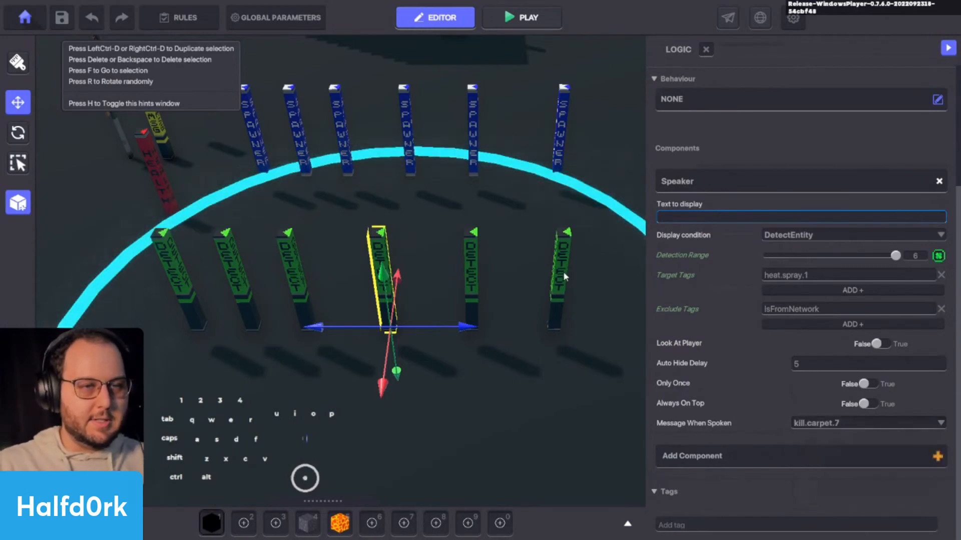
Set the Message When Spoken of the detector in front of the card.select.9 spawner to kill.carpet.9.
left_click(563, 275)
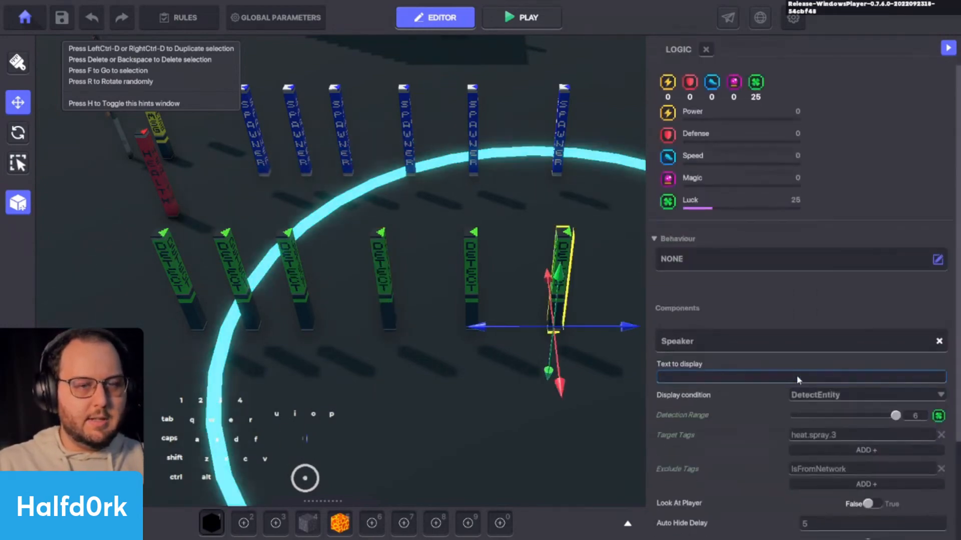
scroll(779, 396, "down", 4)
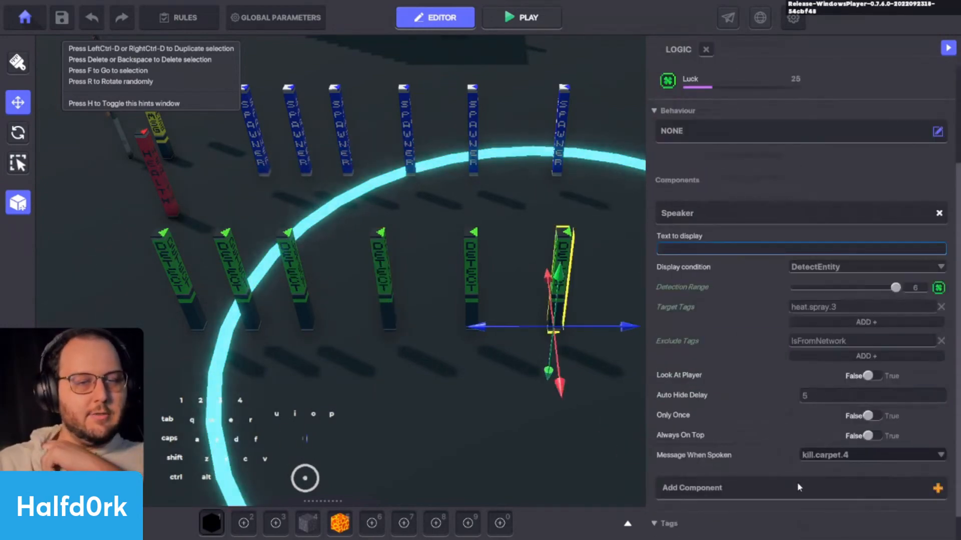
left_click(828, 456)
type("kill")
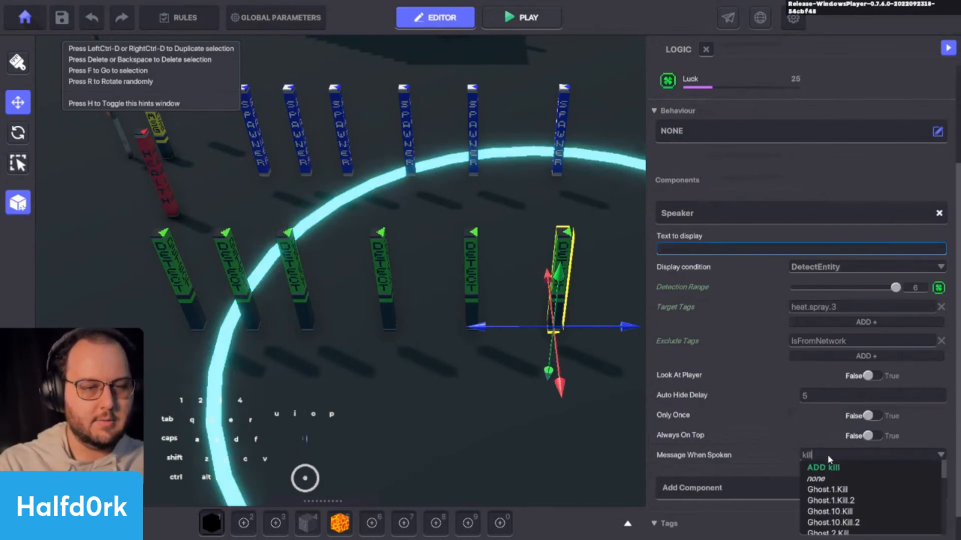
type(".carpet.")
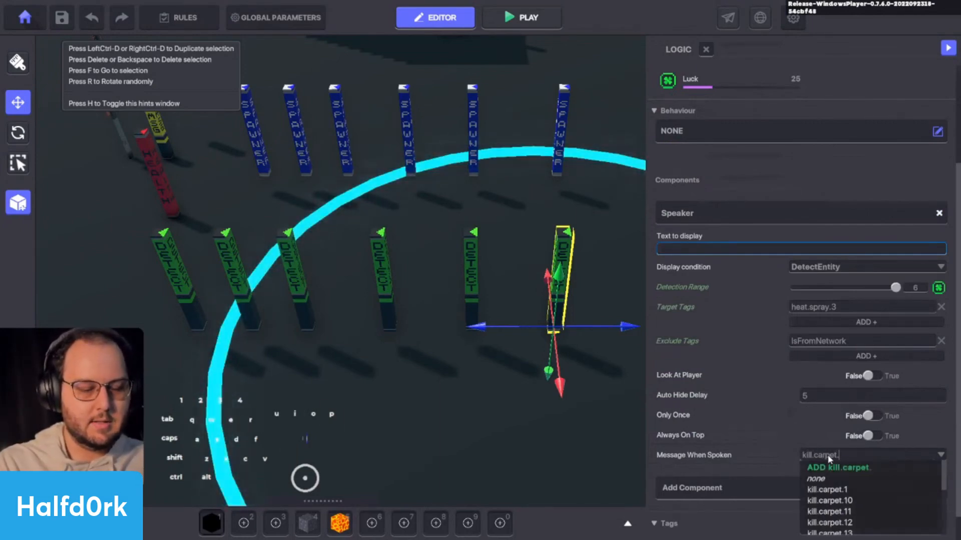
type("9")
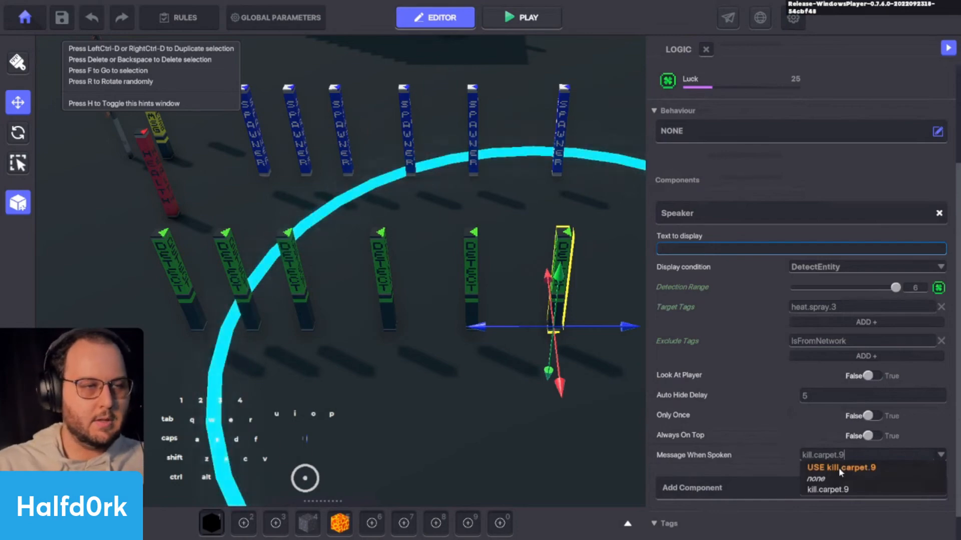
left_click(838, 467)
Duplicate the kill.carpet.9 detector and place the copy farther out at the end of the detector row.
key("d")
key("ctrl+d")
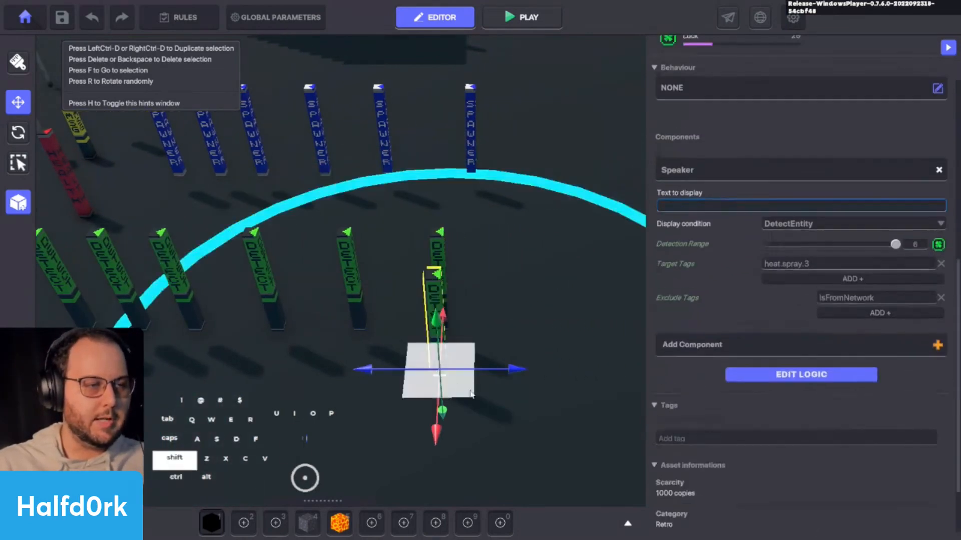
left_click_drag(464, 387, 432, 351, "shift")
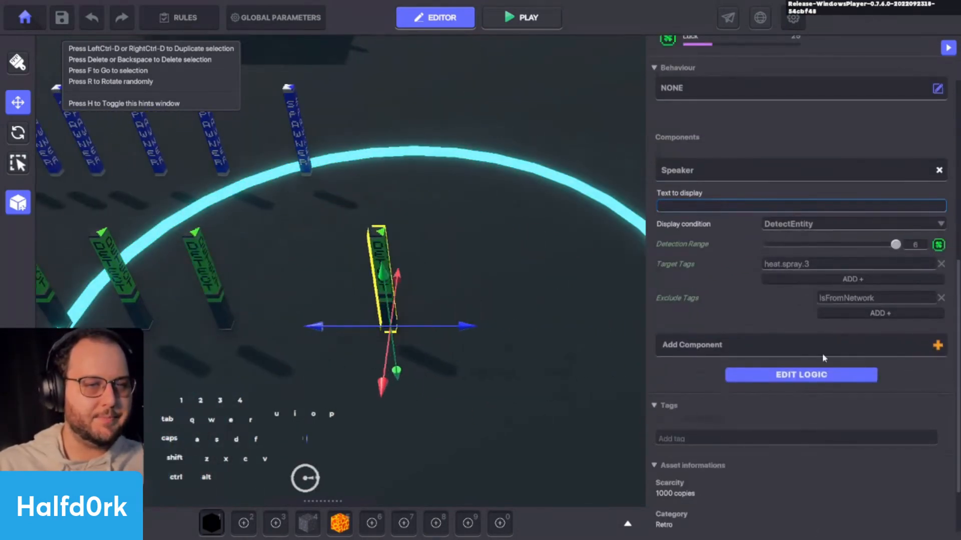
In the end detector's logic, set the target tag to heat.spray.1 and Message When Spoken to kill.carpet.10.
left_click(795, 375)
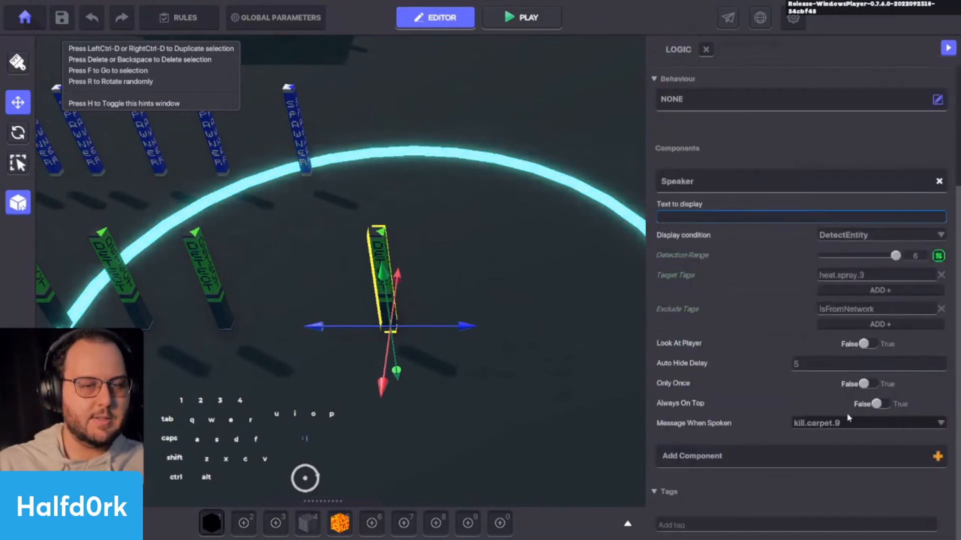
left_click(895, 274)
key("BackSpace")
type("1")
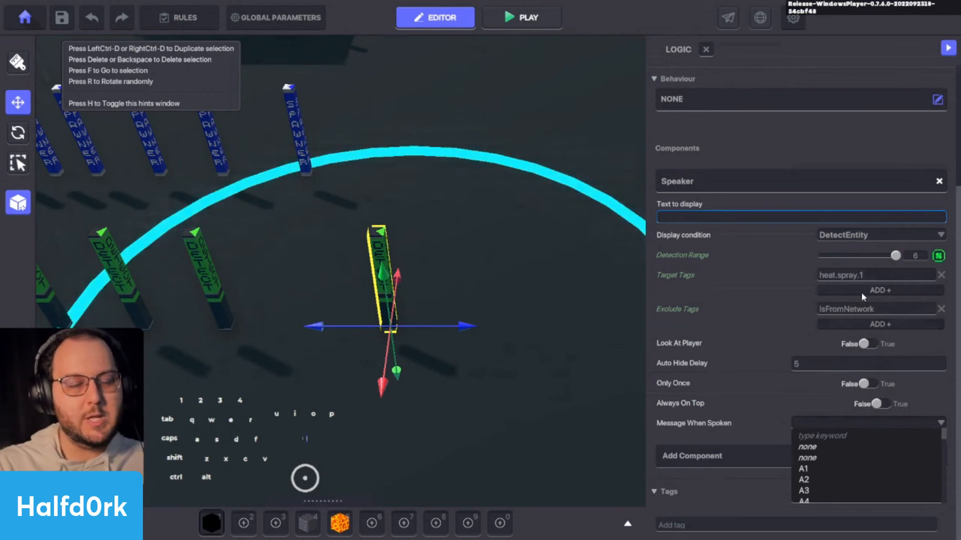
type("kill.")
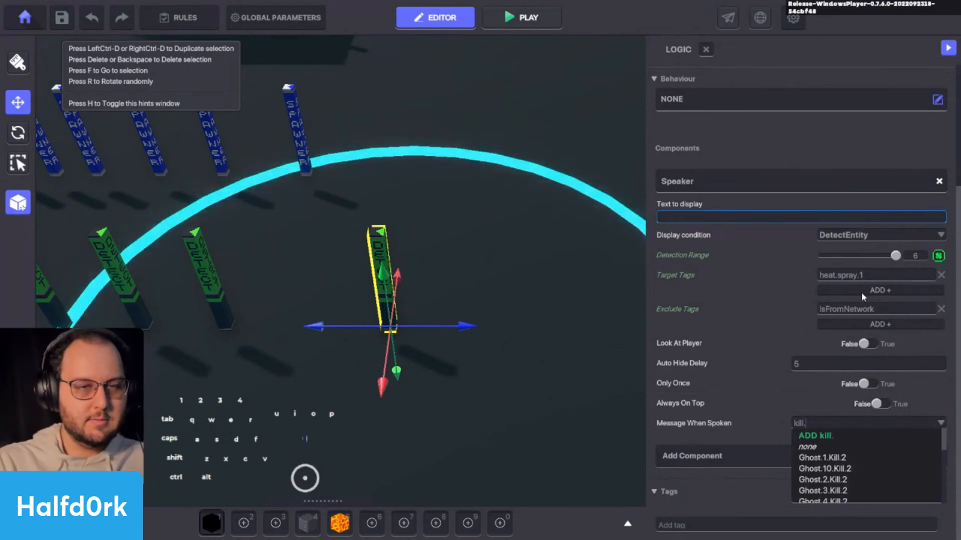
type("carpet")
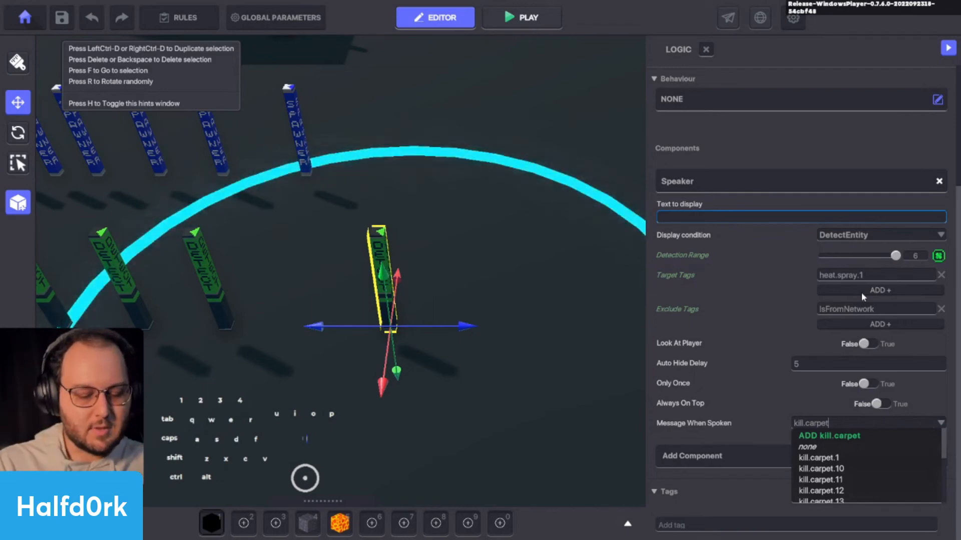
type(".10")
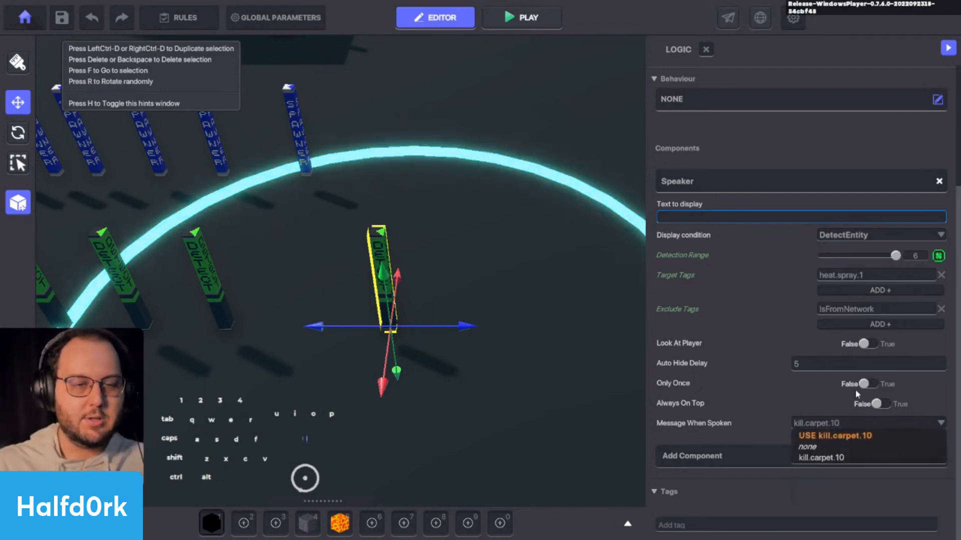
left_click(852, 435)
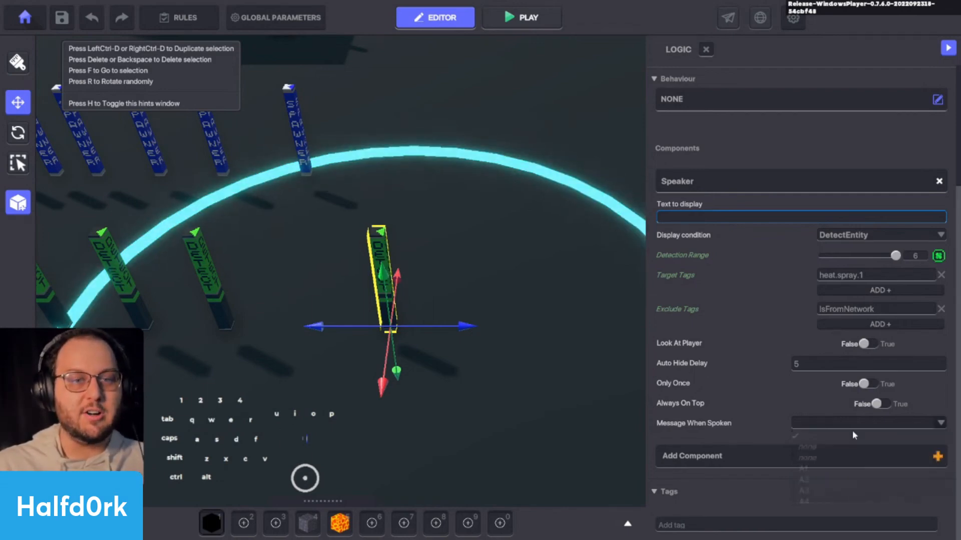
Duplicate the card.select.4 spawner and place the copy past the card.select.9 spawner, in line with the kill.carpet.10 detector.
key("a")
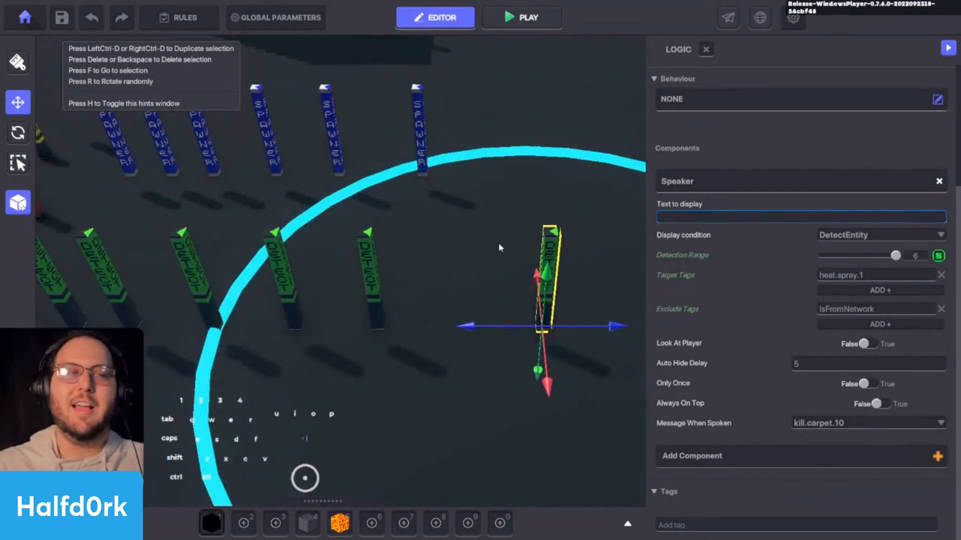
scroll(496, 285, "down", 1)
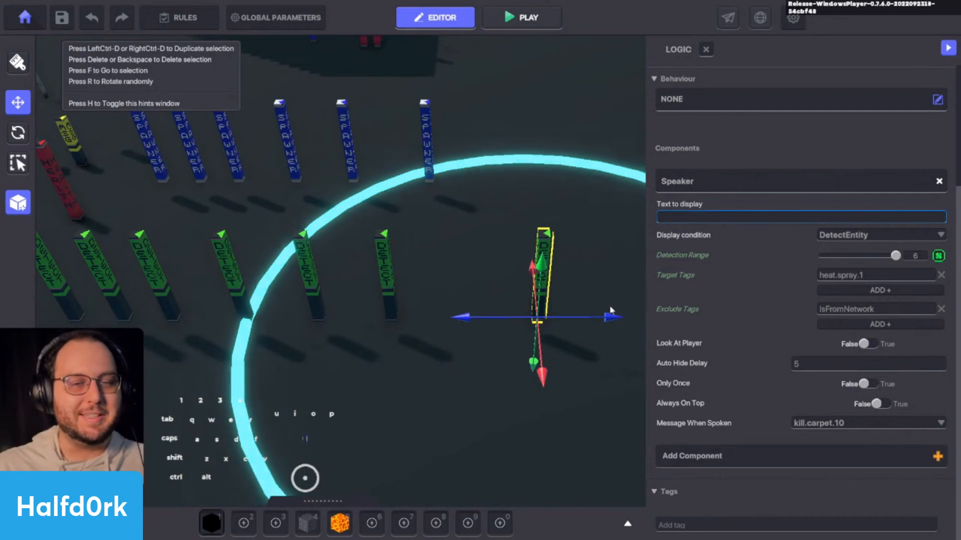
scroll(631, 353, "up", 1)
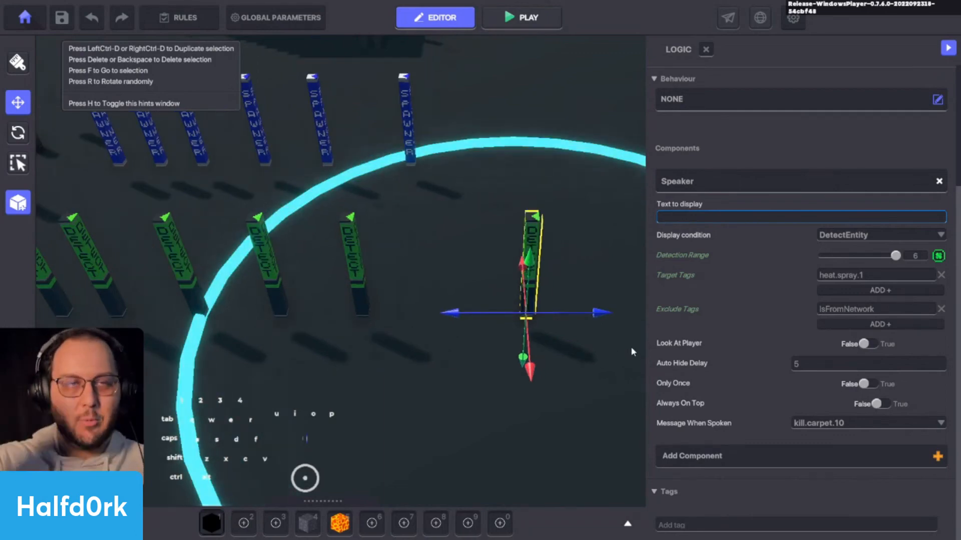
scroll(630, 351, "down", 3)
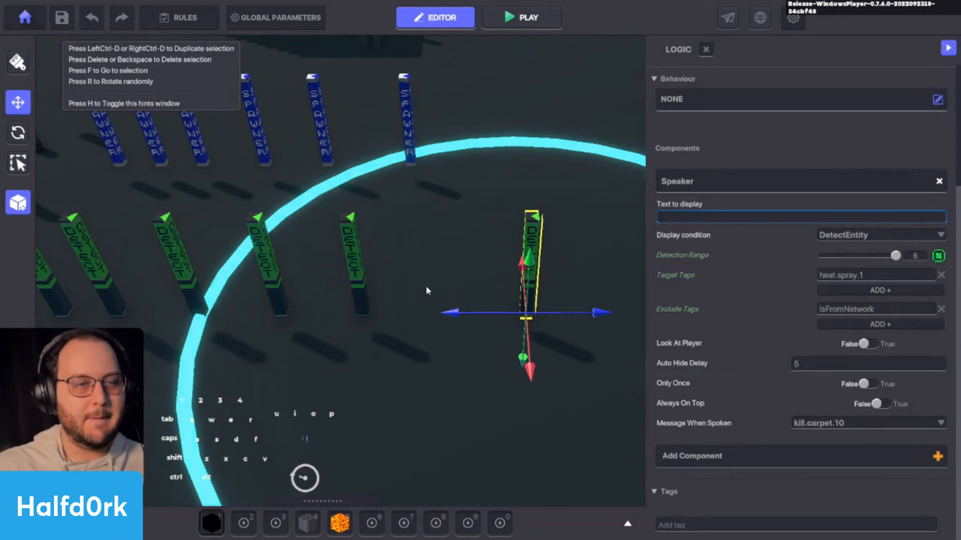
left_click(200, 159)
key("shift+d")
left_click_drag(171, 217, 498, 197, "shift")
scroll(891, 415, "down", 1)
Set the Turn ON Message of the spawner copy at the end of the row to card.select.10.
scroll(890, 415, "down", 6)
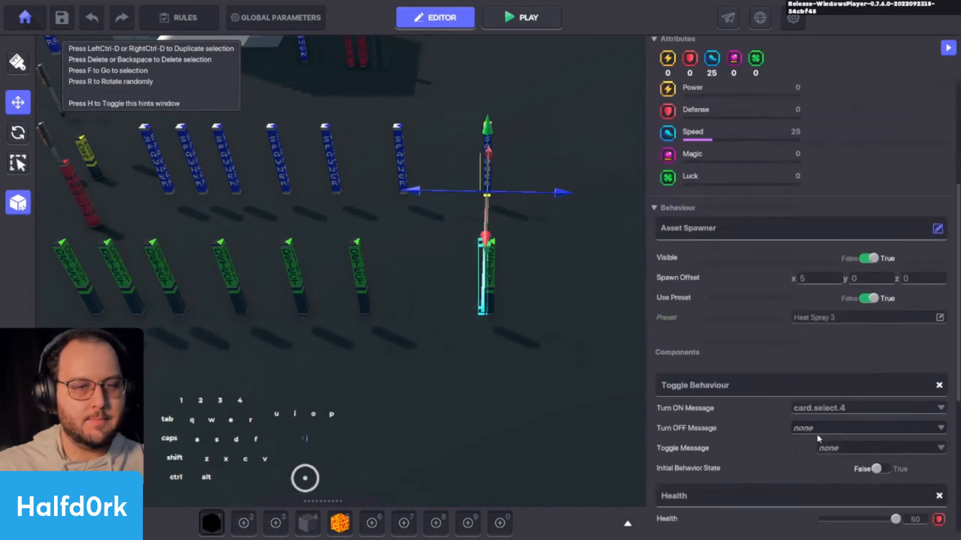
left_click(848, 318)
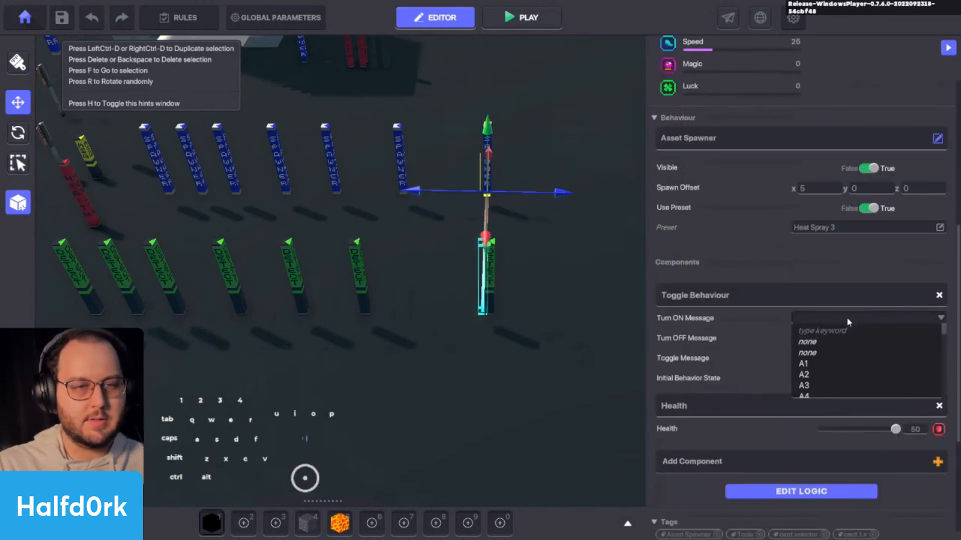
type("card.select.10")
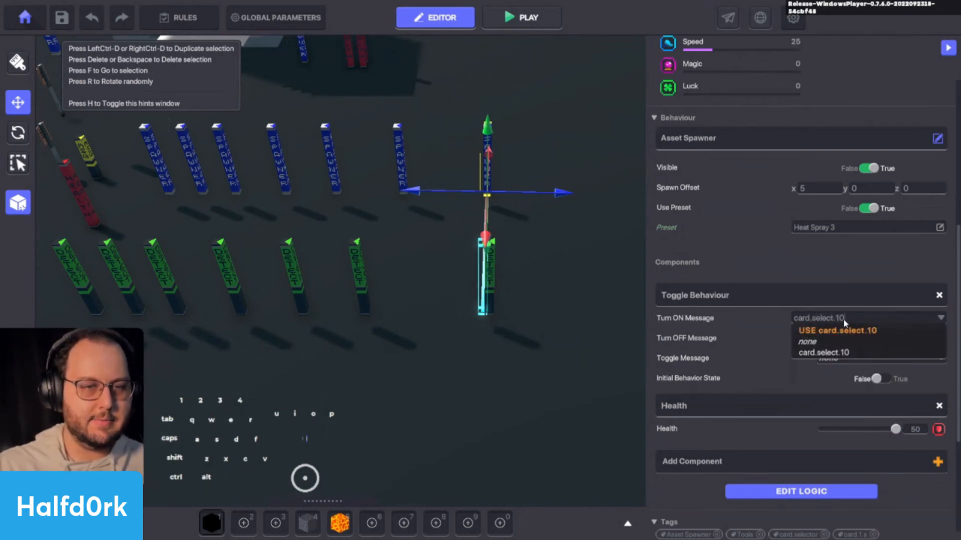
left_click(843, 328)
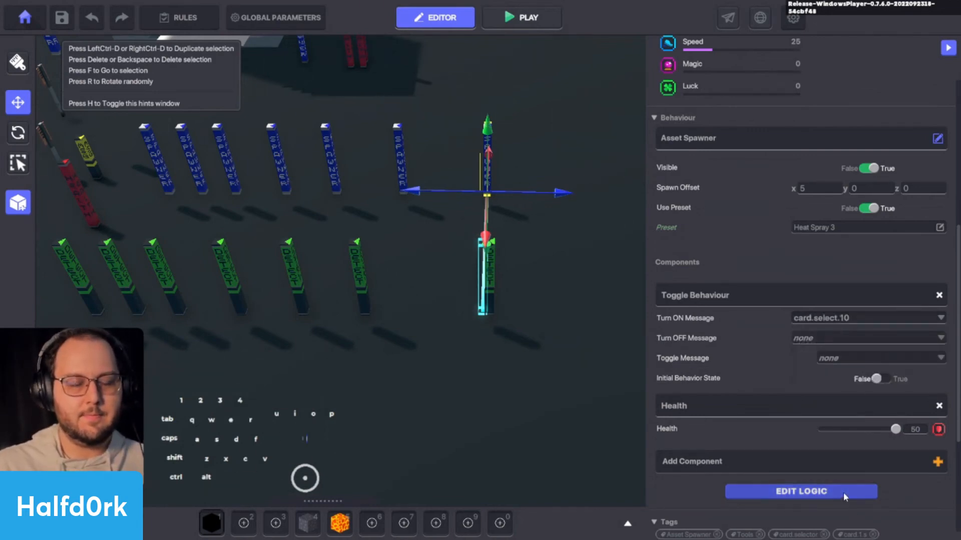
In the logic of the card.select.10 spawner, set the spawned preset to Heat Spray 1.
left_click(791, 491)
scroll(774, 452, "down", 6)
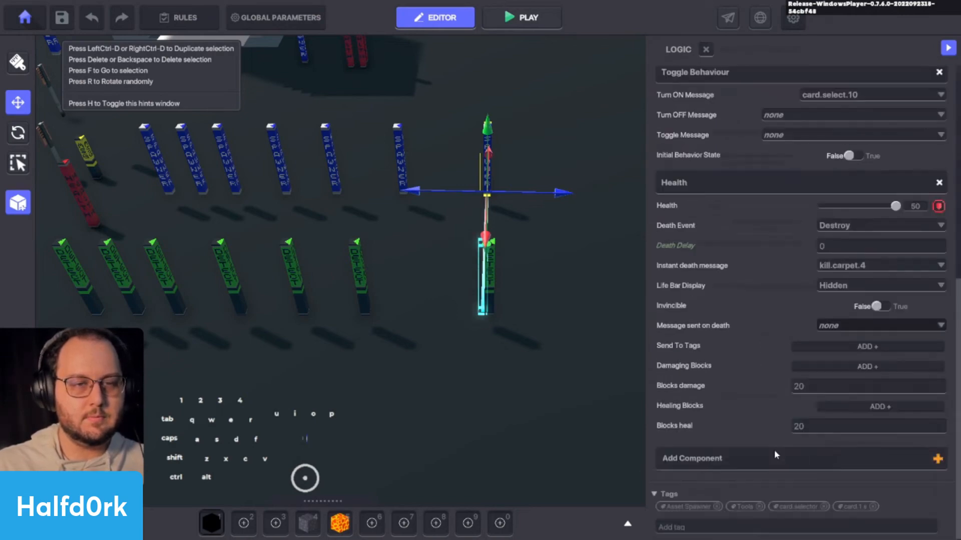
scroll(763, 425, "up", 5)
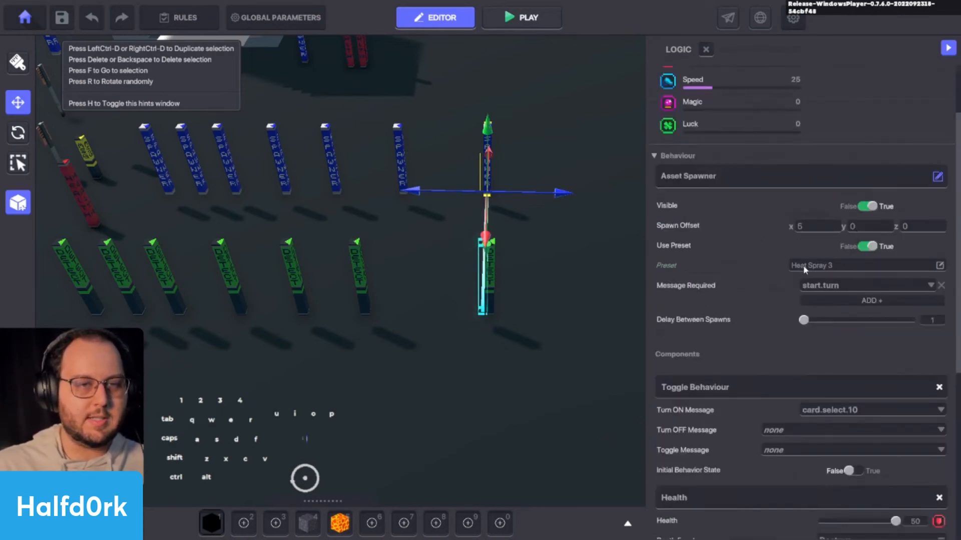
left_click(813, 269)
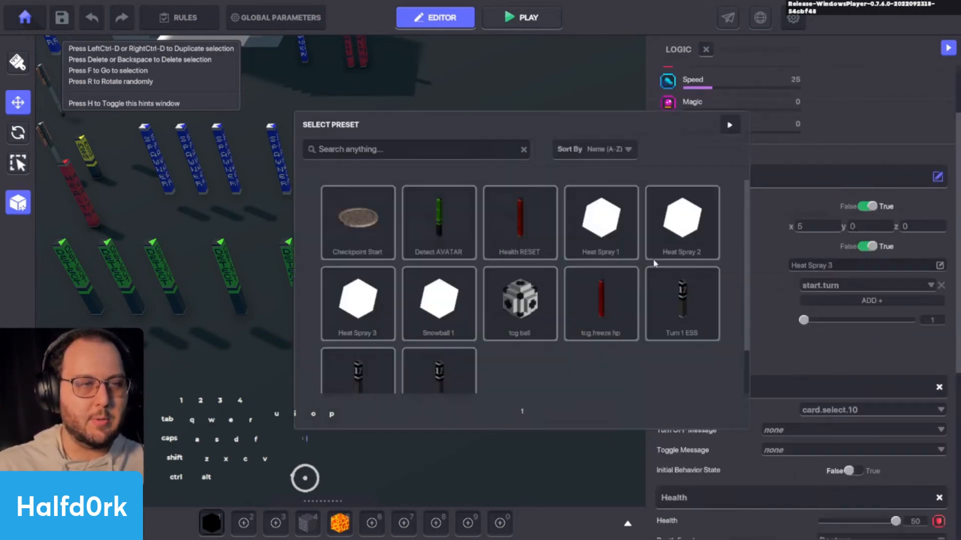
left_click(594, 239)
Set the Instant death message of the card.select.10 spawner to kill.carpet.10.
scroll(774, 359, "down", 4)
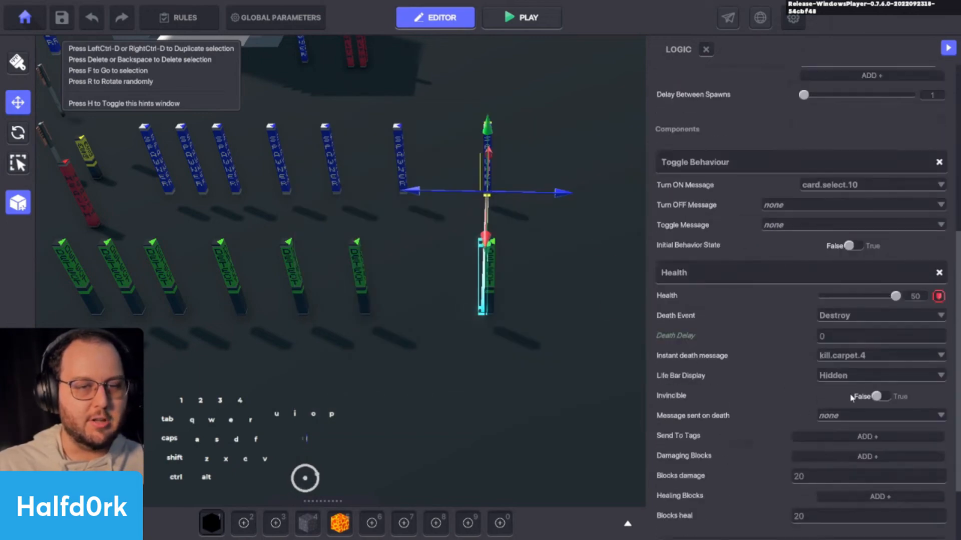
left_click(871, 356)
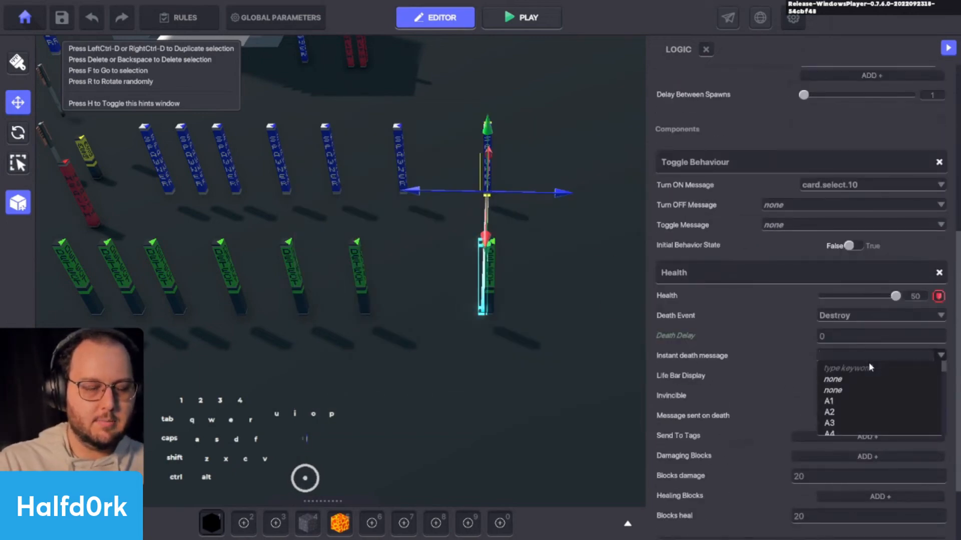
type("kill.ca")
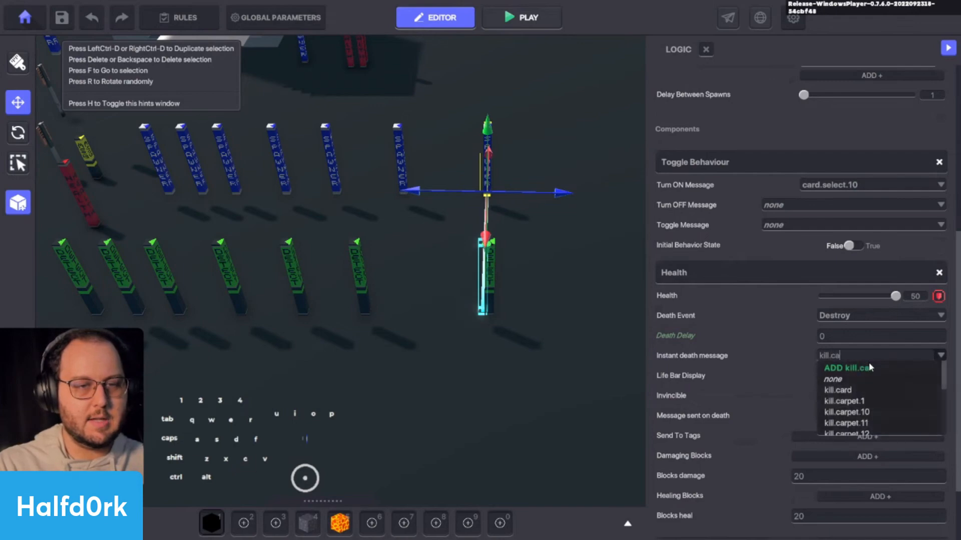
type("rpet.10")
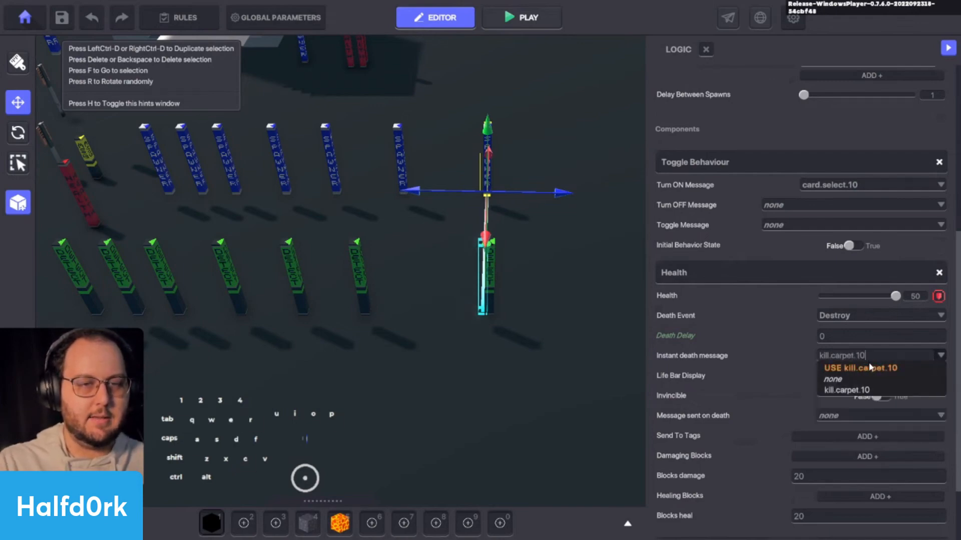
left_click(872, 367)
Examine the presets, Turn ON messages and target tags of the card.select.4 and card.select.6 spawners and their paired detectors.
key("a")
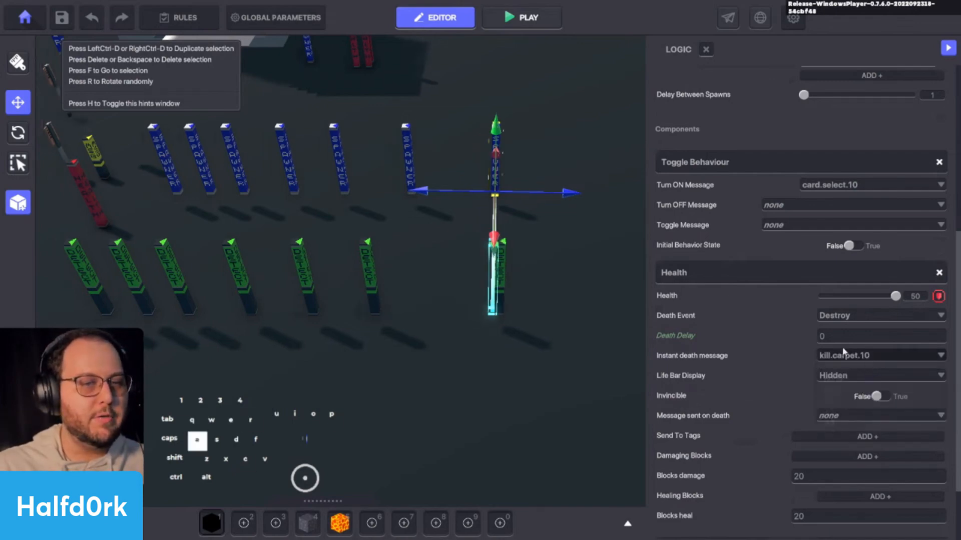
key("space")
key("w")
key("c")
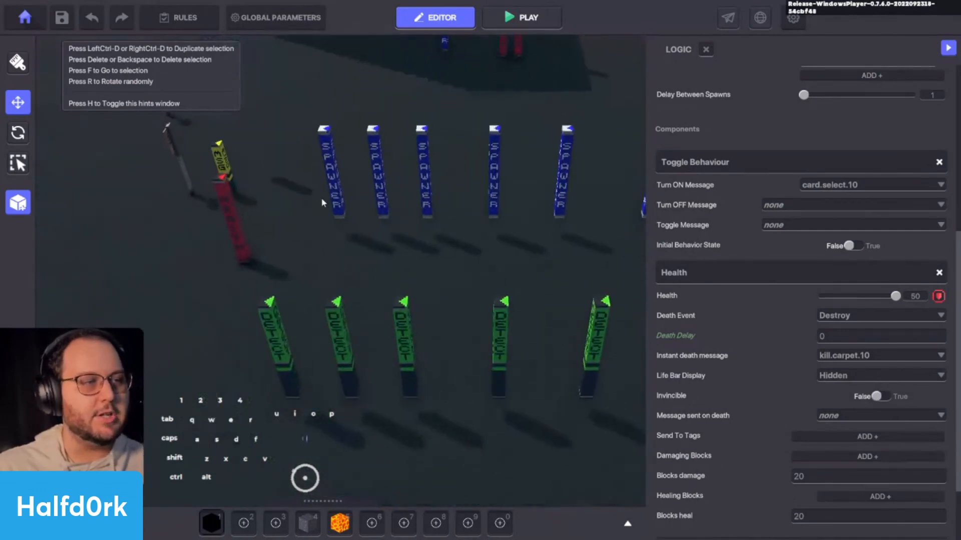
key("space")
left_click(337, 210)
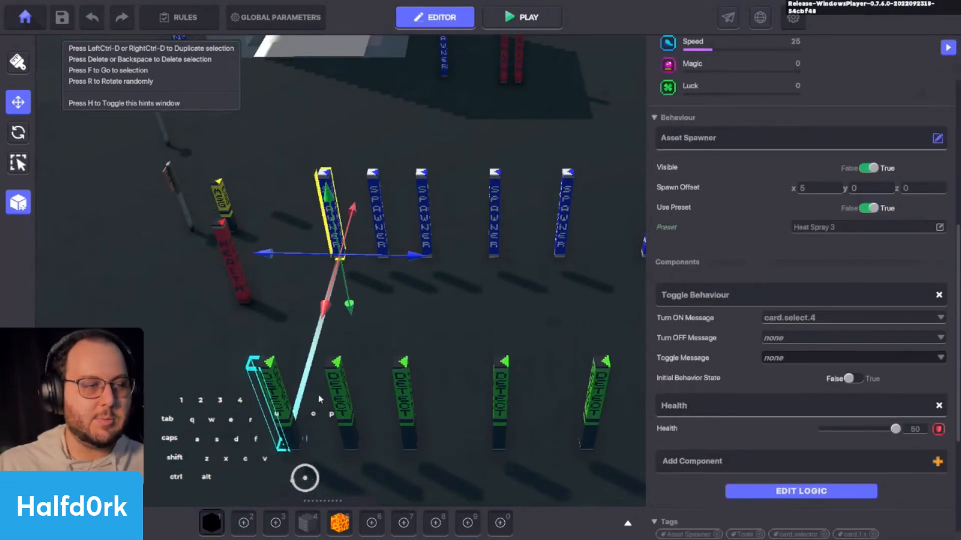
left_click(291, 398)
scroll(801, 311, "down", 3)
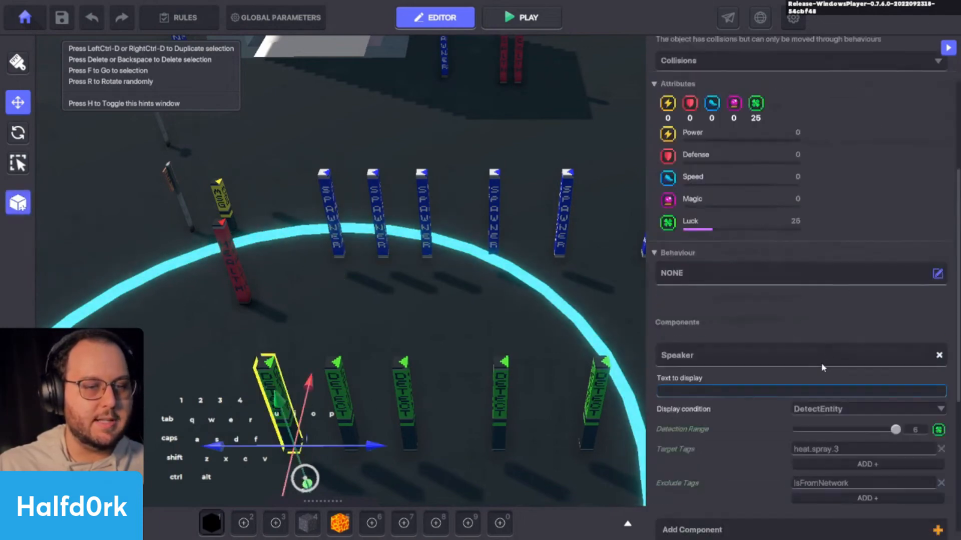
scroll(823, 367, "down", 2)
left_click(427, 219)
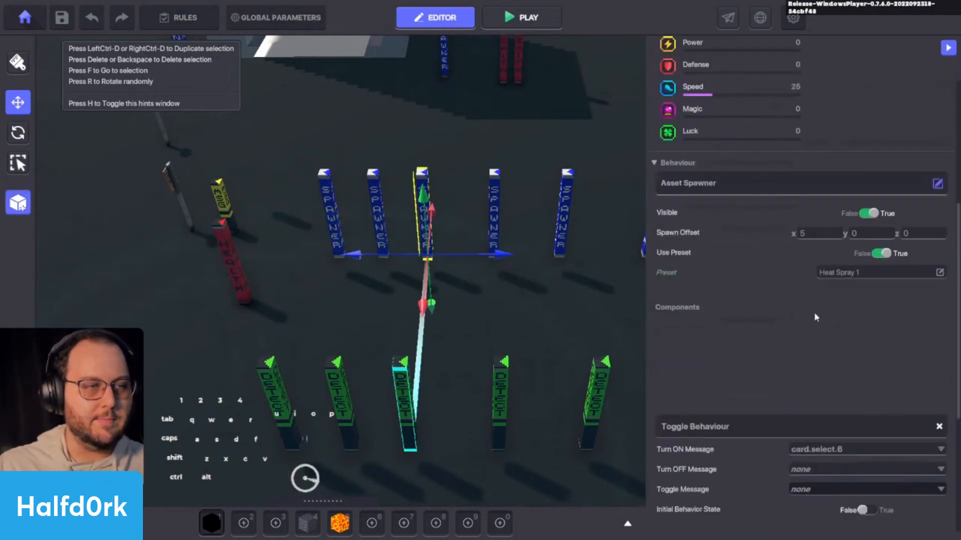
left_click(409, 418)
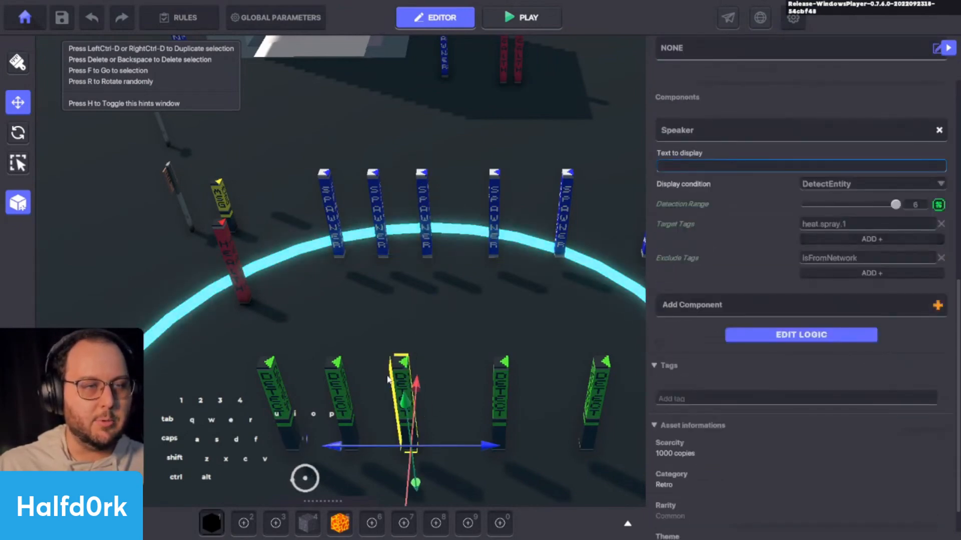
Save the experience, dismiss the save report, and run a brief play test before returning to the editor.
key("ctrl+s")
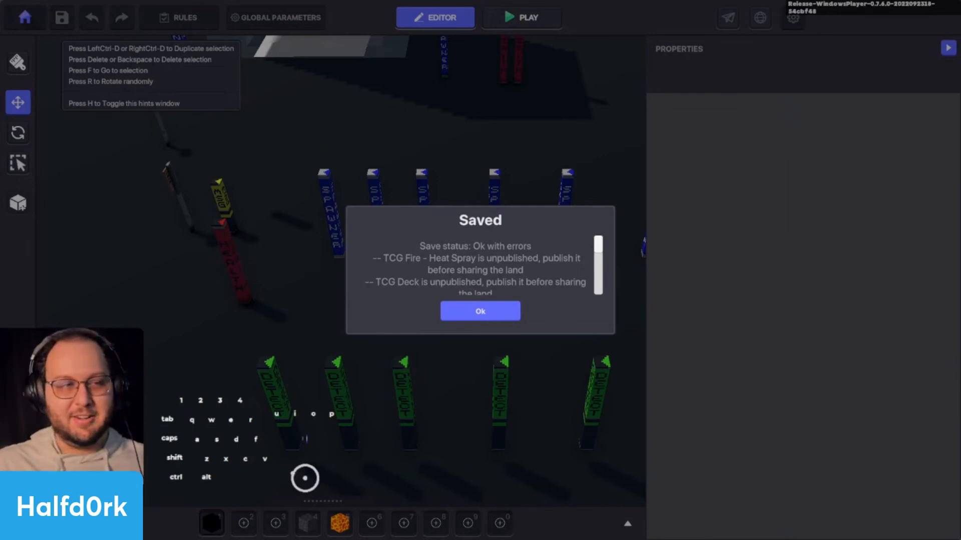
left_click(488, 311)
left_click_drag(488, 311, 560, 61, "alt")
left_click(529, 23)
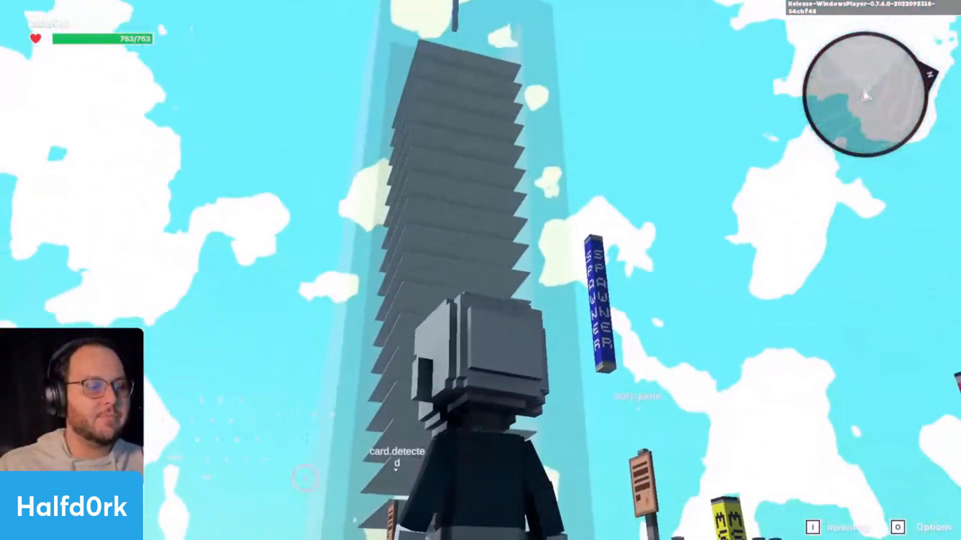
key("Escape")
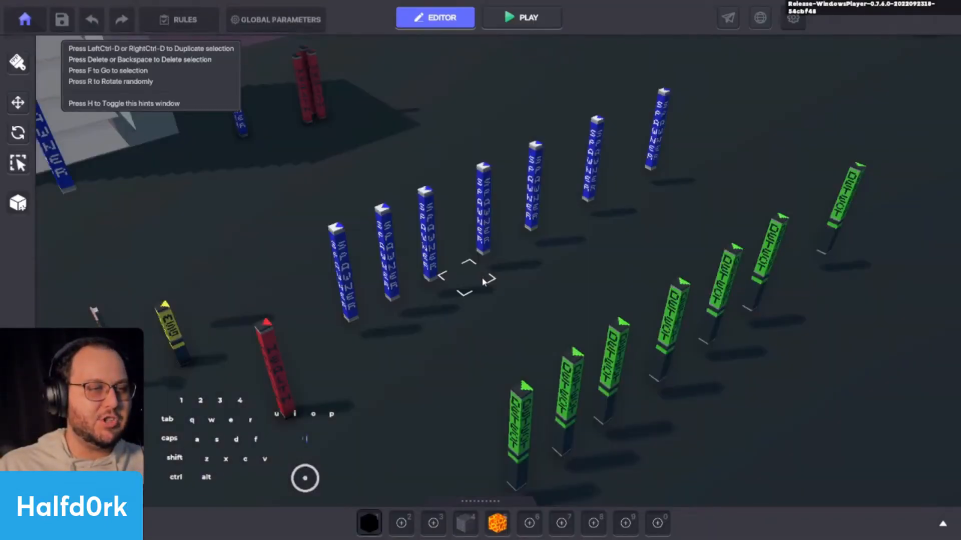
Lower the lamp spawner from above the numbered carpet tower to a Y position of about 12.4.
right_click_drag(484, 282, 482, 194)
key("shift+s")
key("shift+a")
key("alt")
key("space")
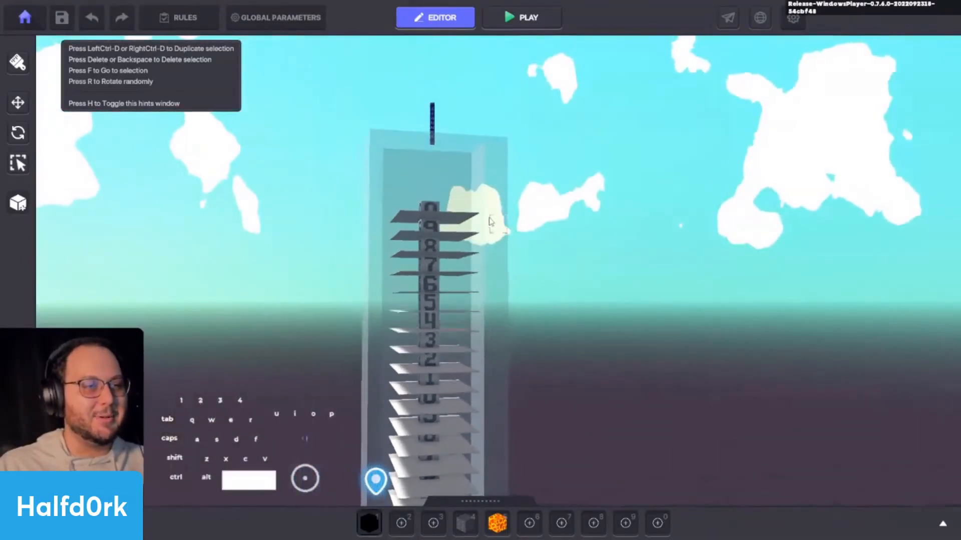
left_click(433, 142)
key("c")
left_click_drag(433, 114, 453, 253)
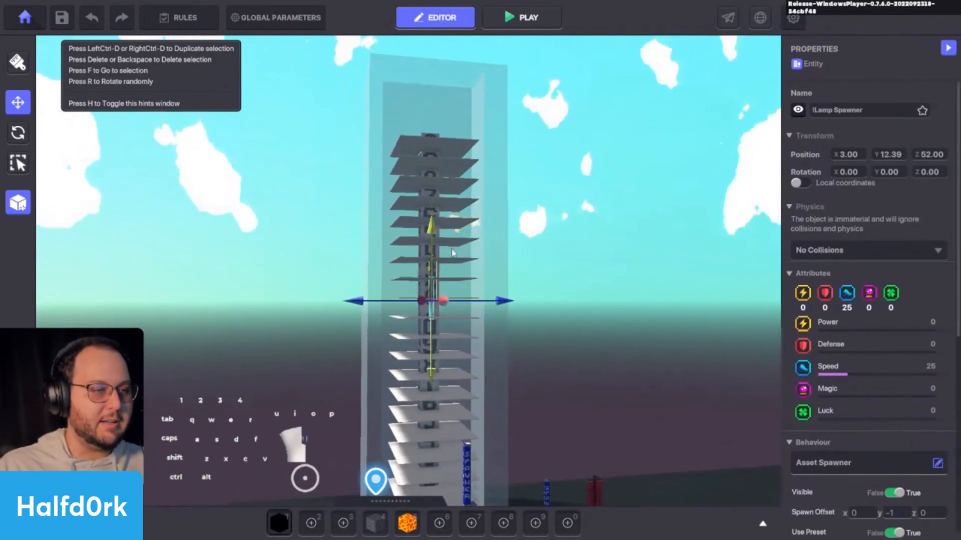
scroll(428, 335, "up", 1)
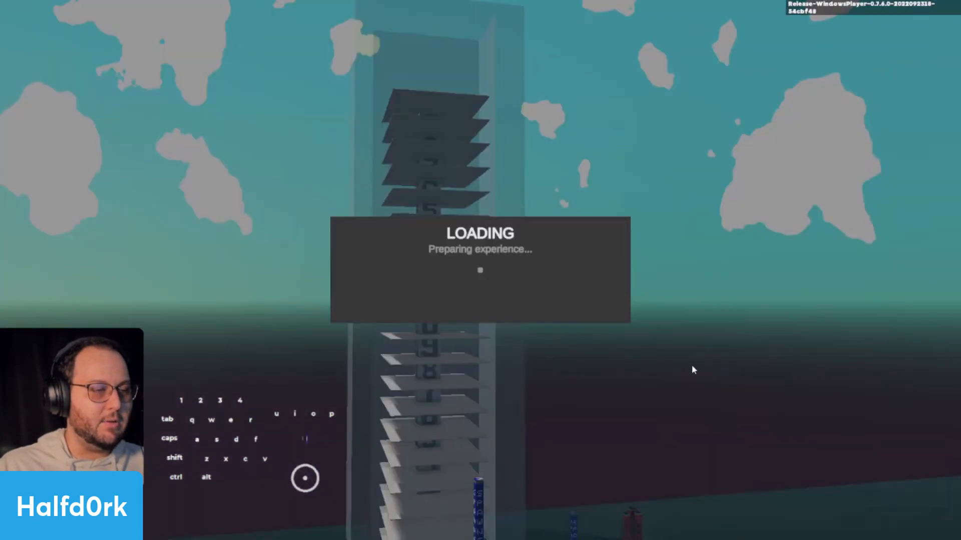
Play-test the experience: start the card game at the start sign and walk the avatar to the numbered tower.
key("w")
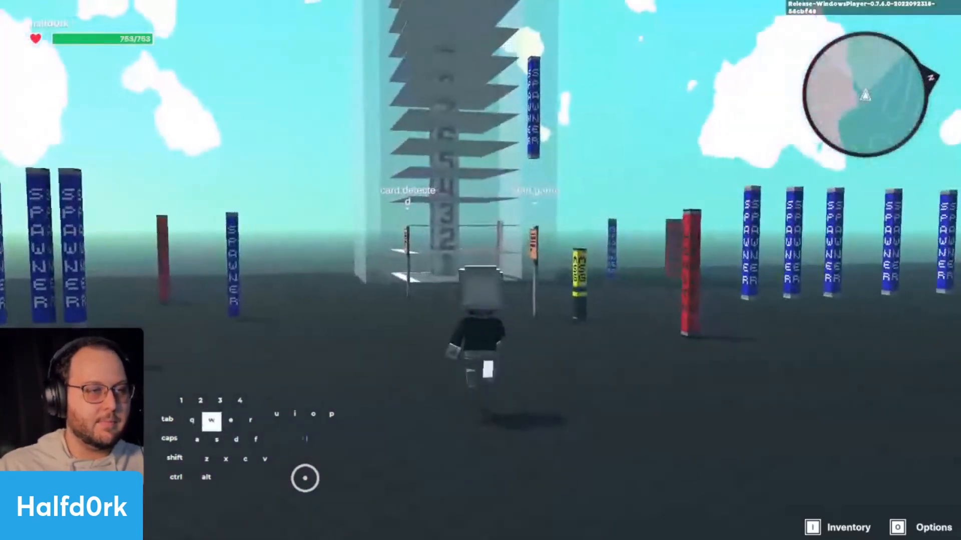
scroll(480, 270, "down", 5)
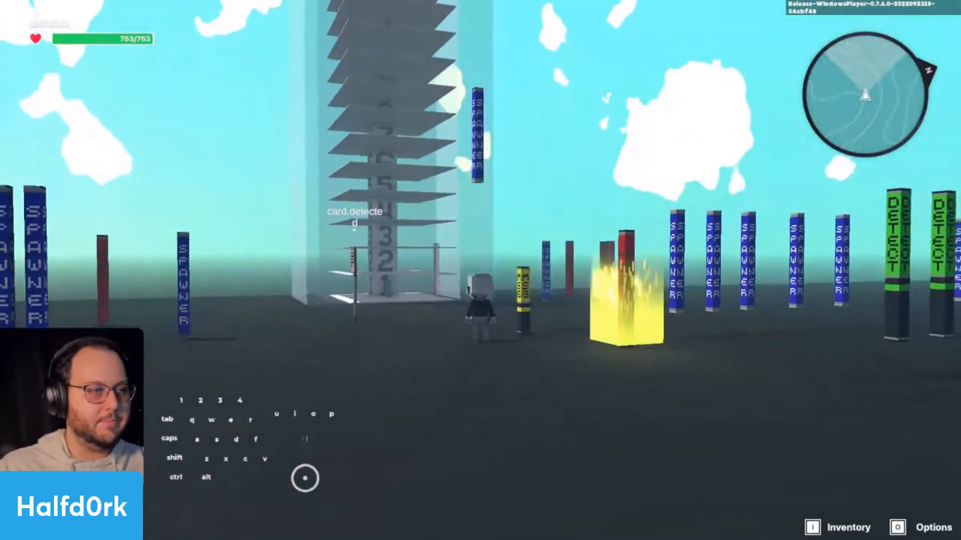
key("w")
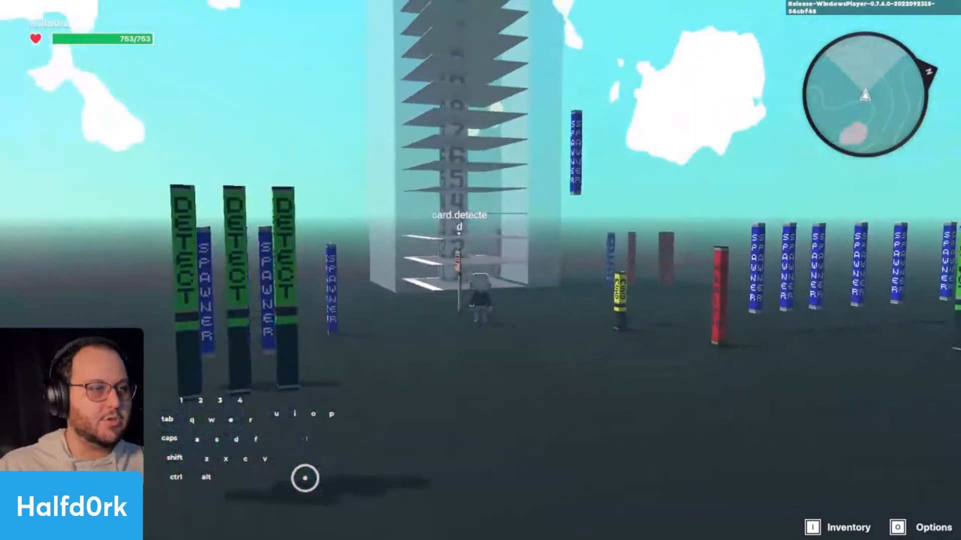
key("w")
key("s")
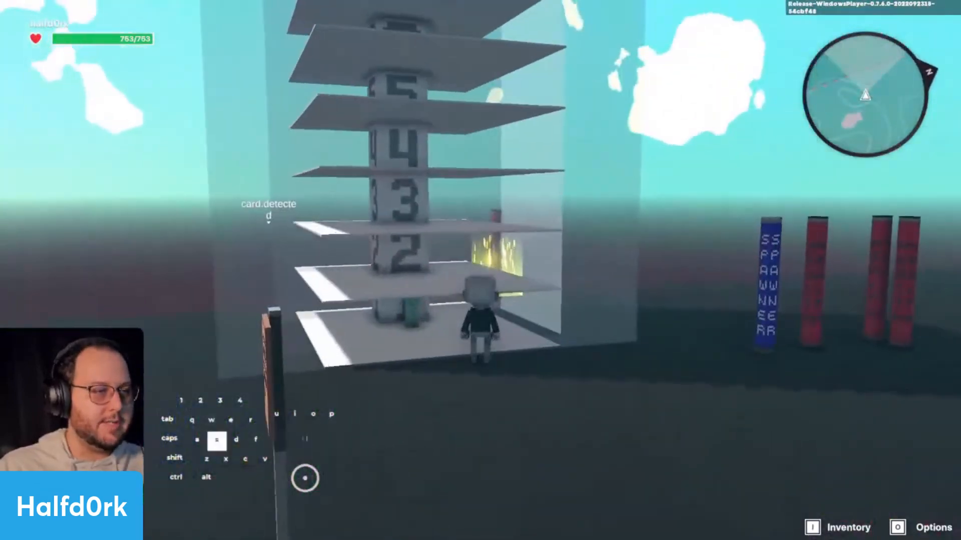
key("a")
key("d")
key("w")
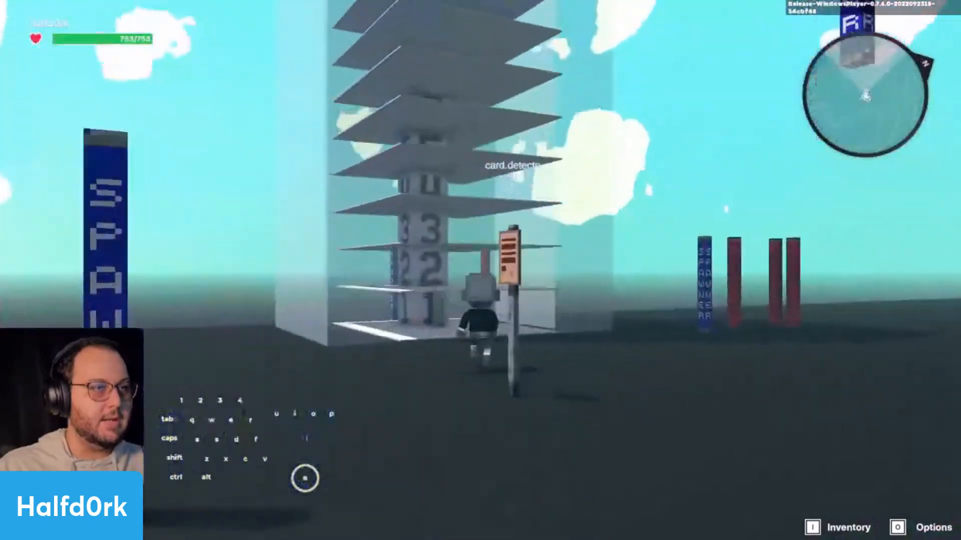
Walk the avatar away from the tower and view the spawner and detector rows from a distance.
key("a")
key("s")
scroll(480, 270, "down", 5)
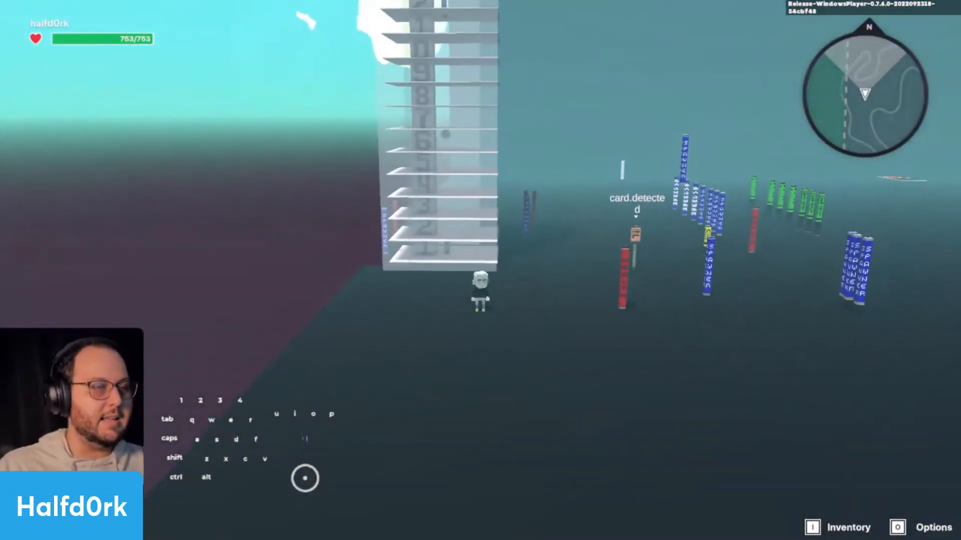
key("w")
key("d")
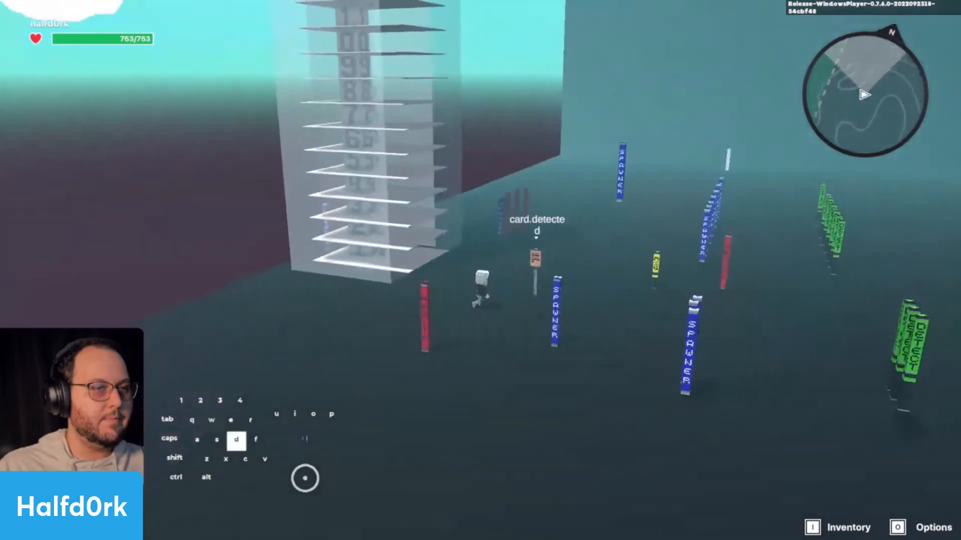
key("s")
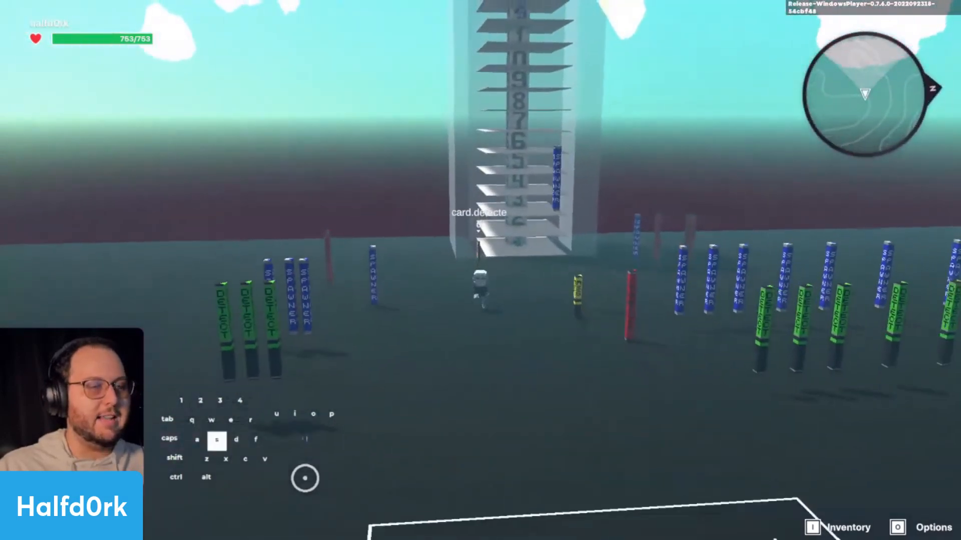
End the first turn, advance through the enemy's Snowball attack, and start the next turn.
key("w")
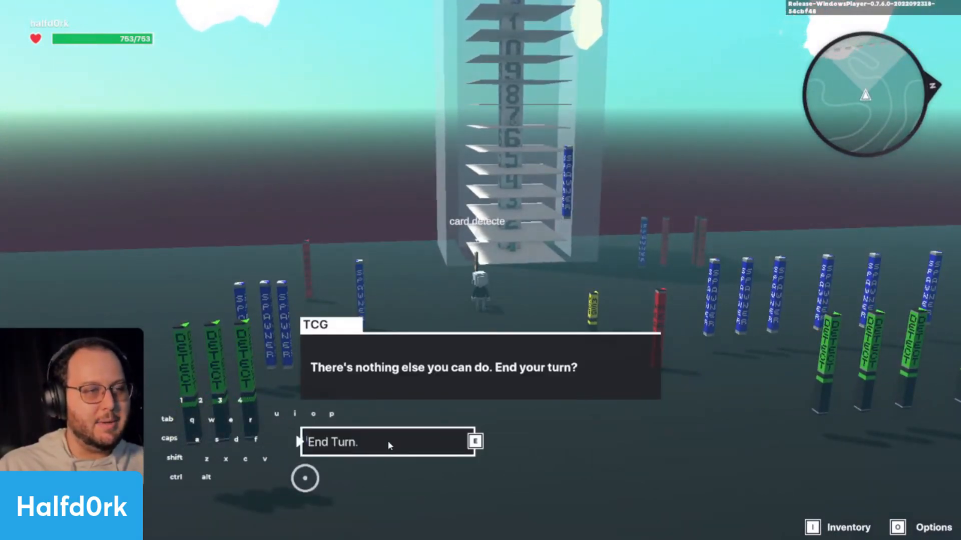
left_click(388, 440)
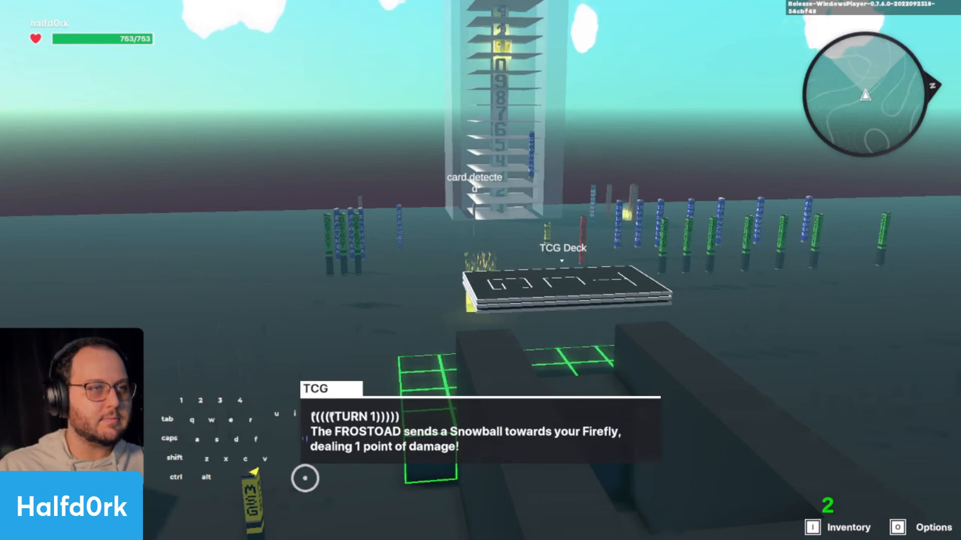
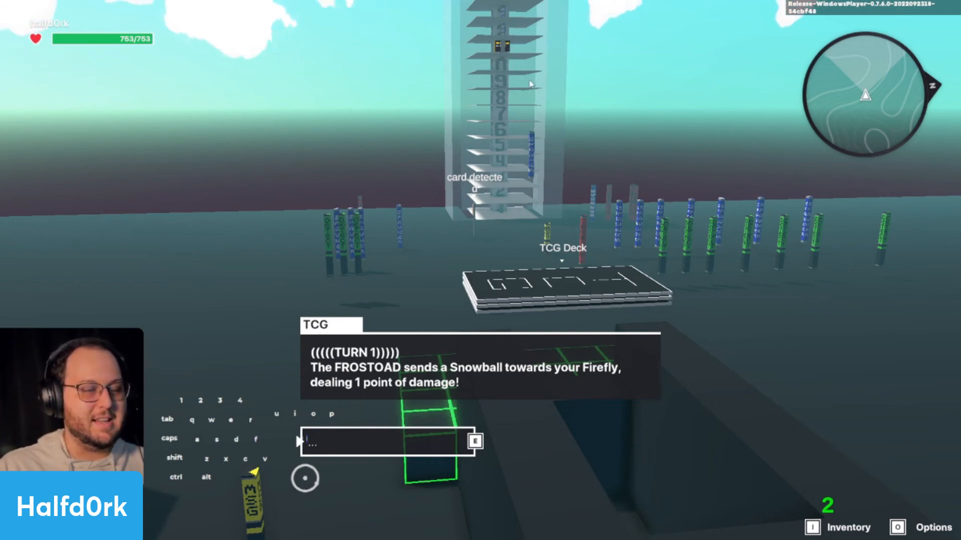
key("e")
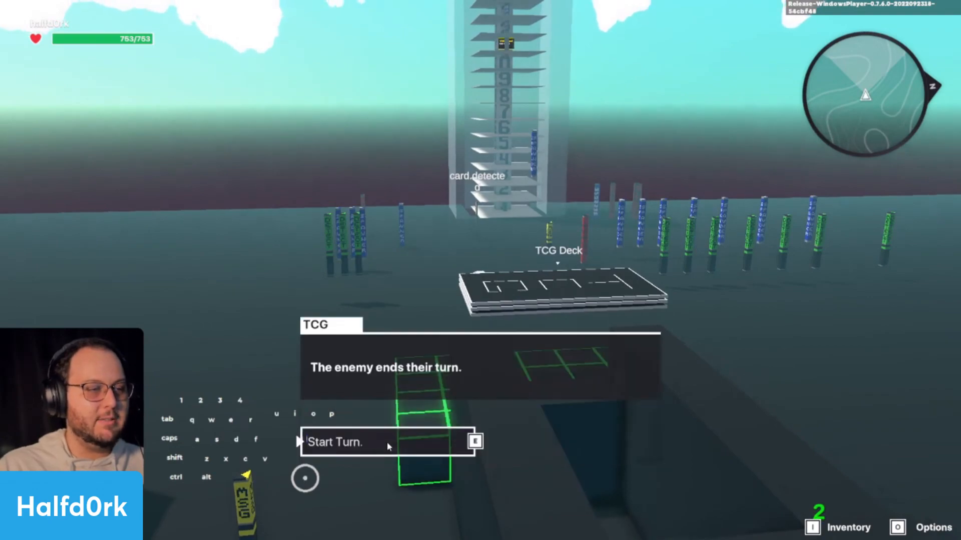
left_click(388, 446)
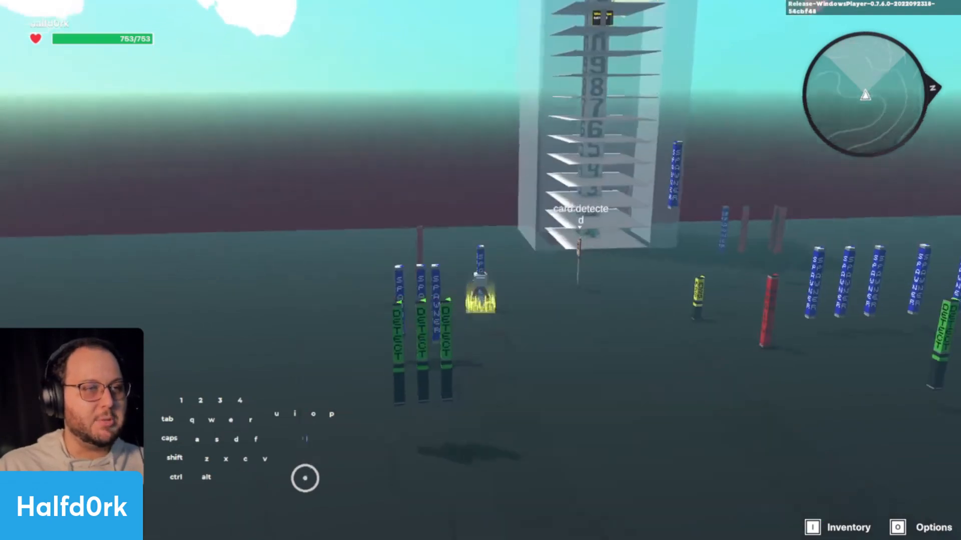
Walk the avatar past the spawners, widen the view, and end the second turn.
key("w")
key("d")
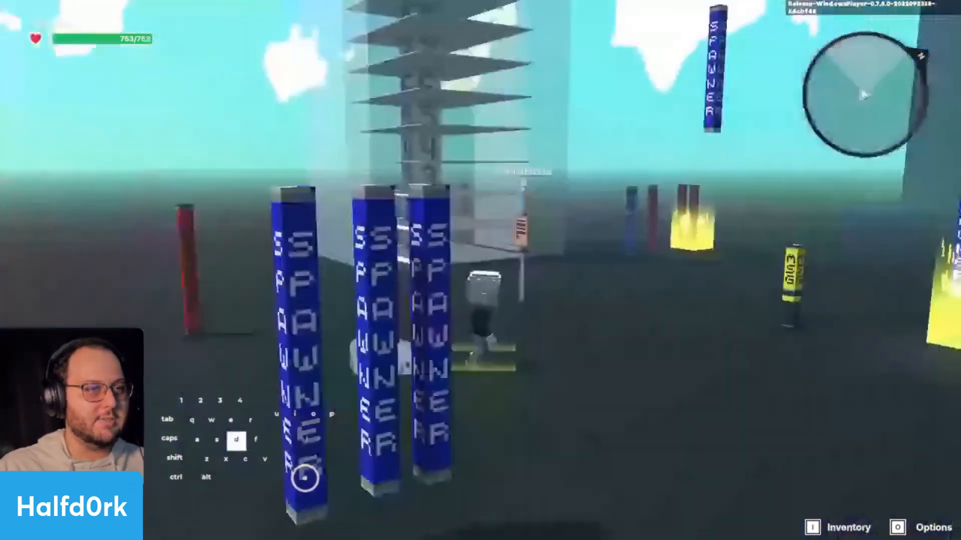
scroll(480, 270, "down", 5)
key("e")
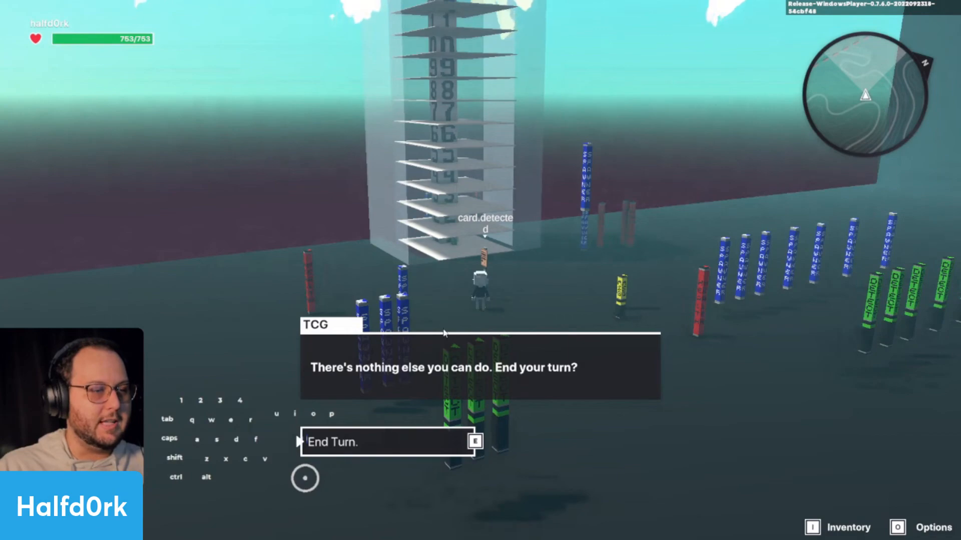
key("e")
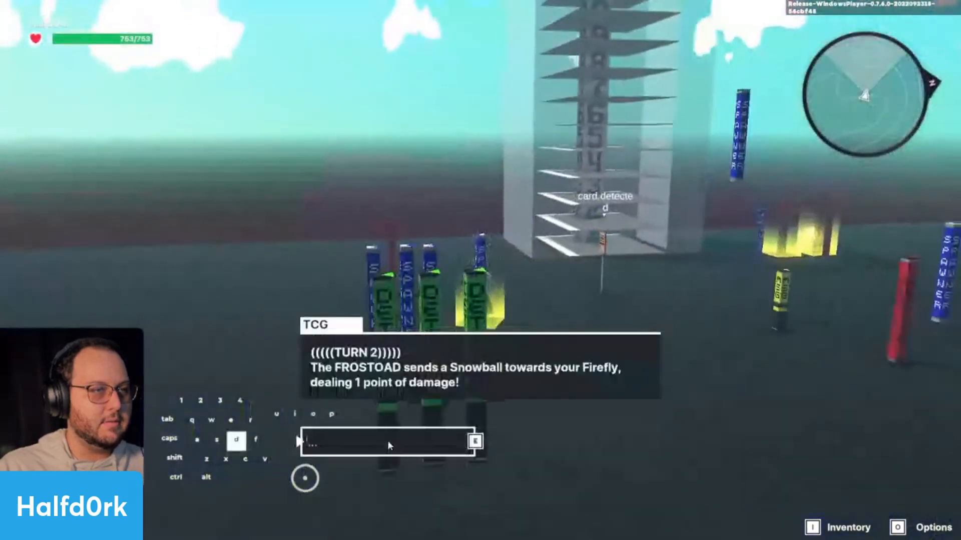
Advance through the enemy's turn 2 Snowball attack and start the third turn.
key("e")
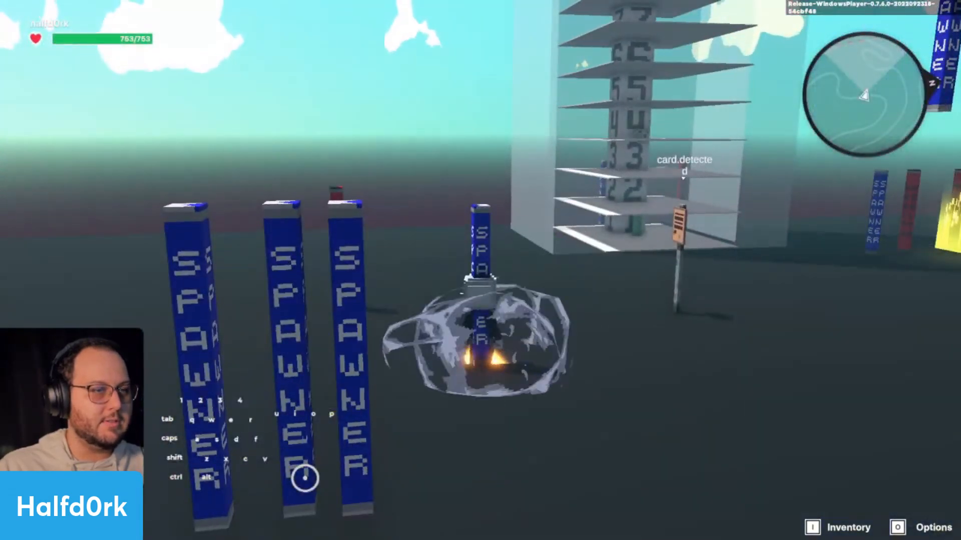
key("w")
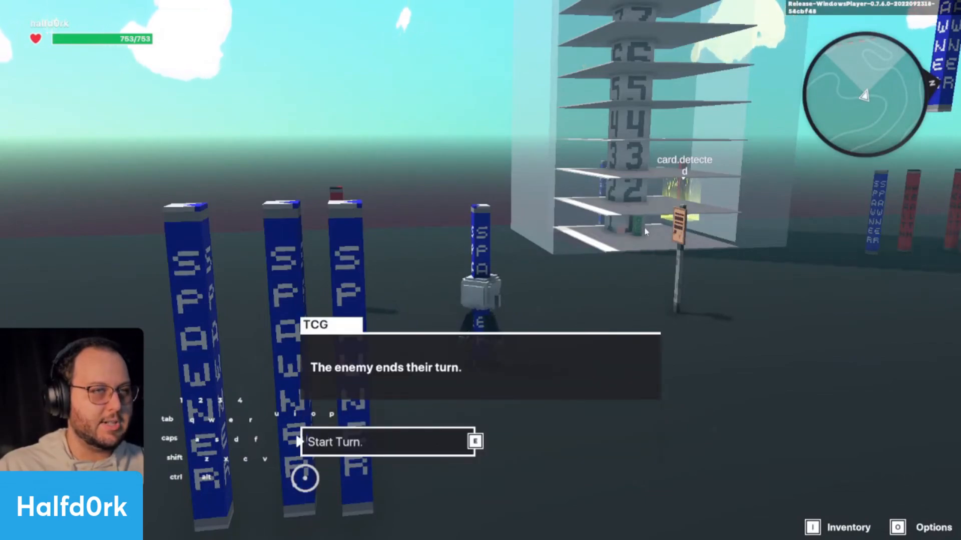
key("e")
Walk the avatar to the card.detected sign in front of the tower and end the third turn.
key("d")
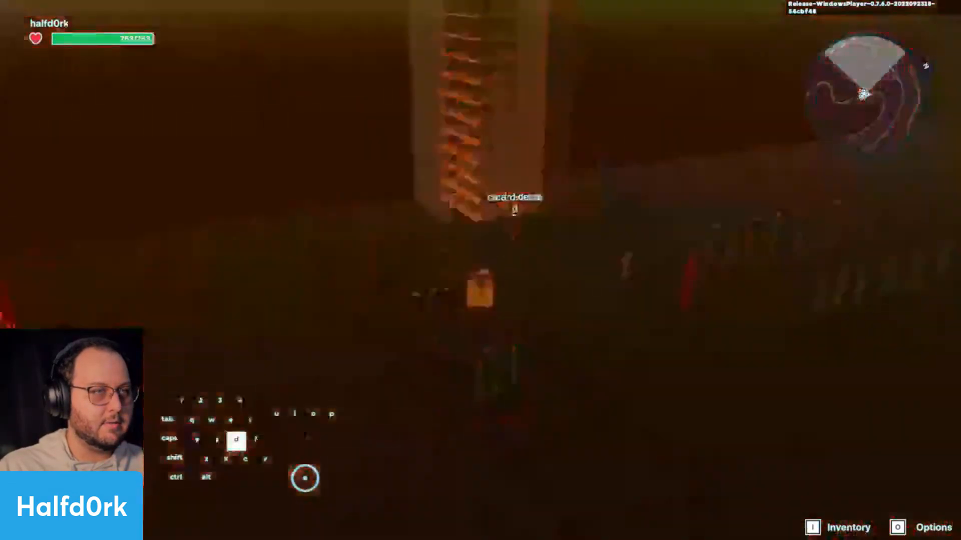
key("w")
key("d")
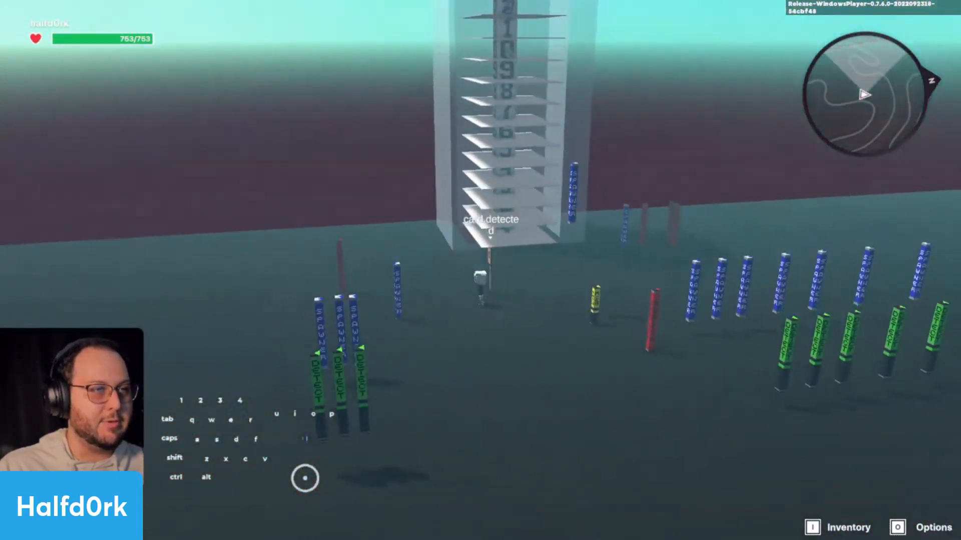
key("w")
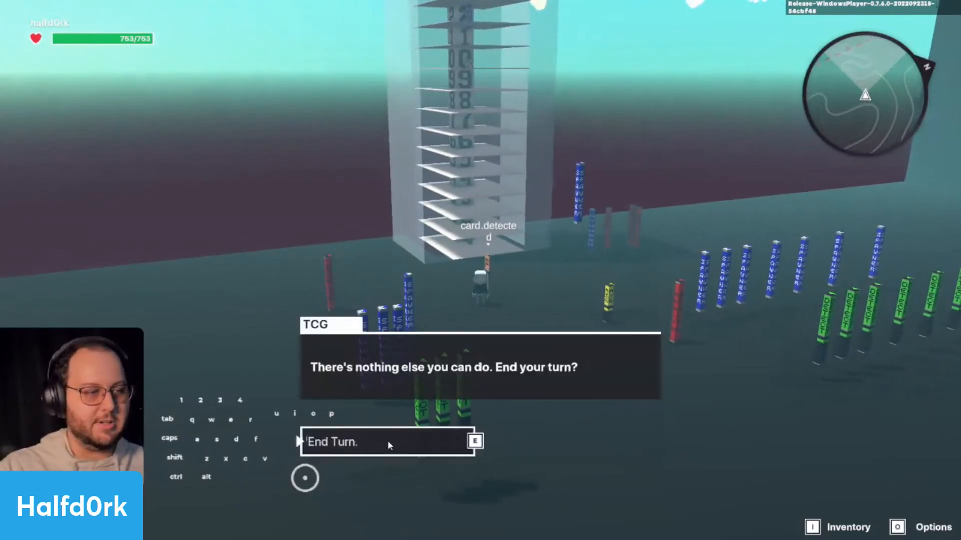
key("e")
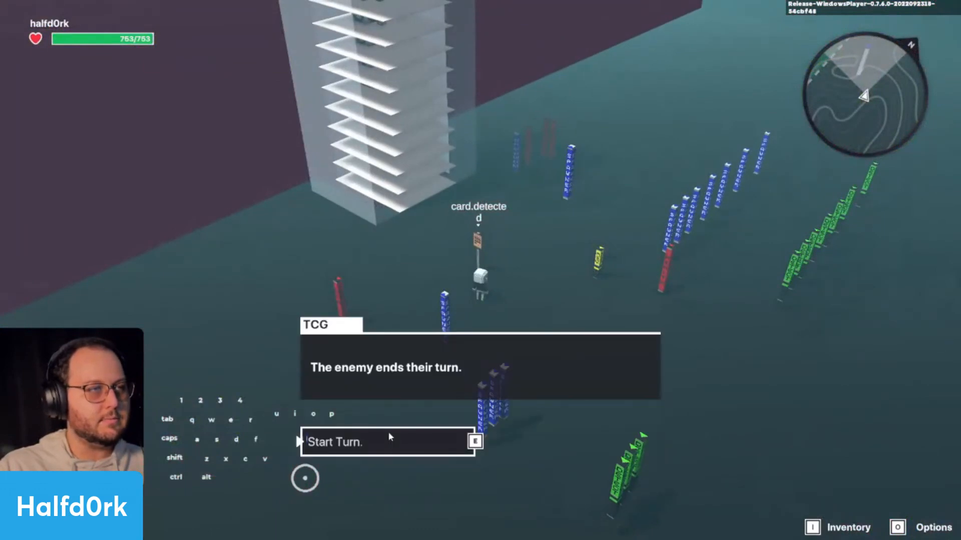
Start the fourth turn, check the cards and tower from beside it, and return to the editor.
left_click(389, 454)
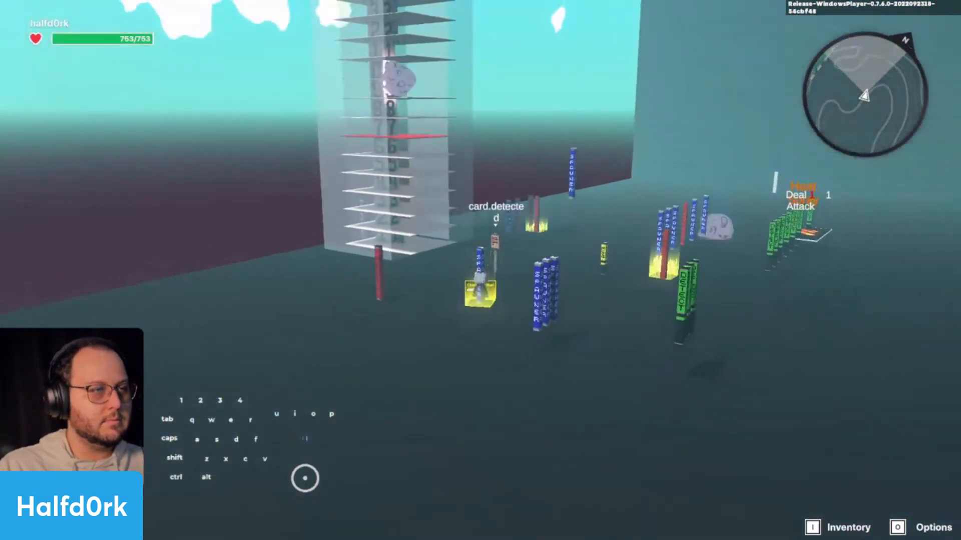
key("w")
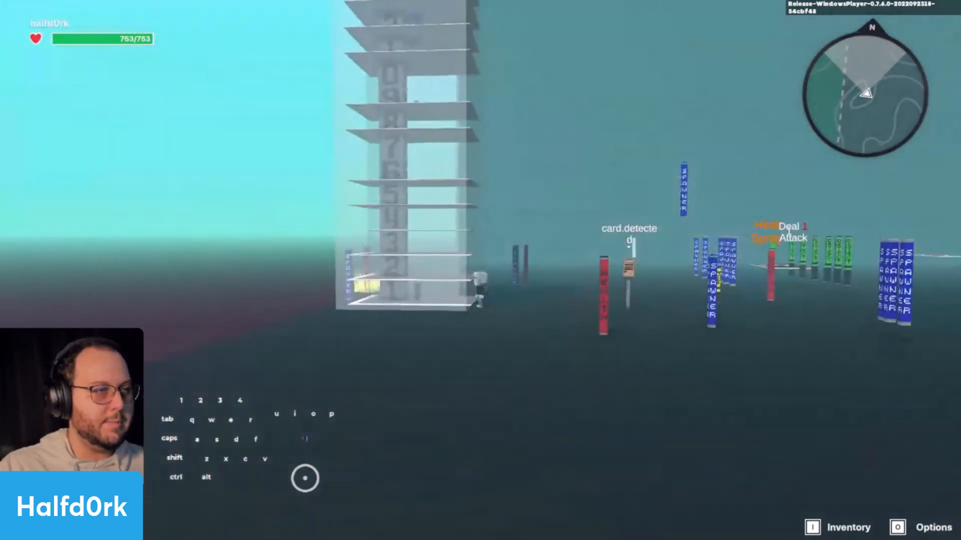
key("Tab")
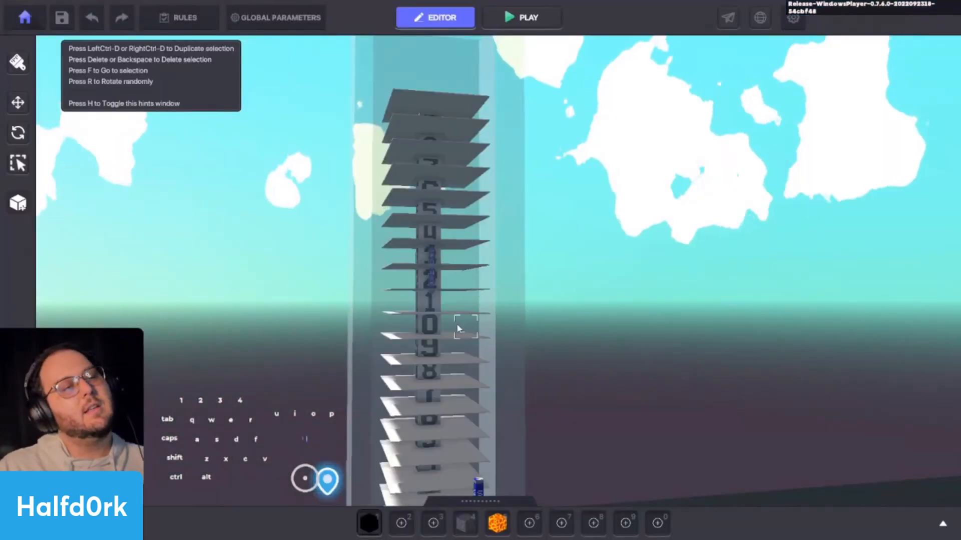
Inspect the Door behaviour, Speaker settings and tags of a white carpet in the numbered tower.
left_click(457, 330)
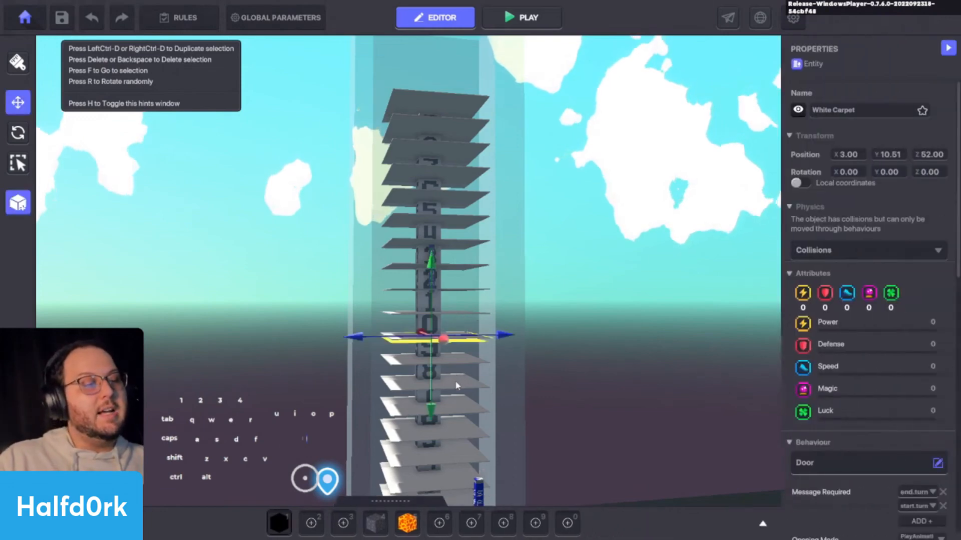
key("f")
scroll(822, 467, "down", 9)
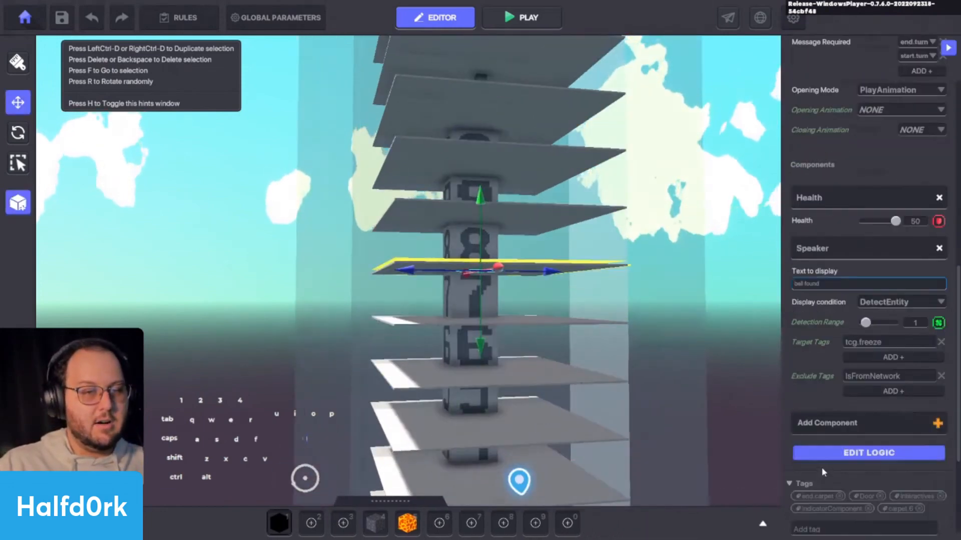
scroll(851, 471, "down", 3)
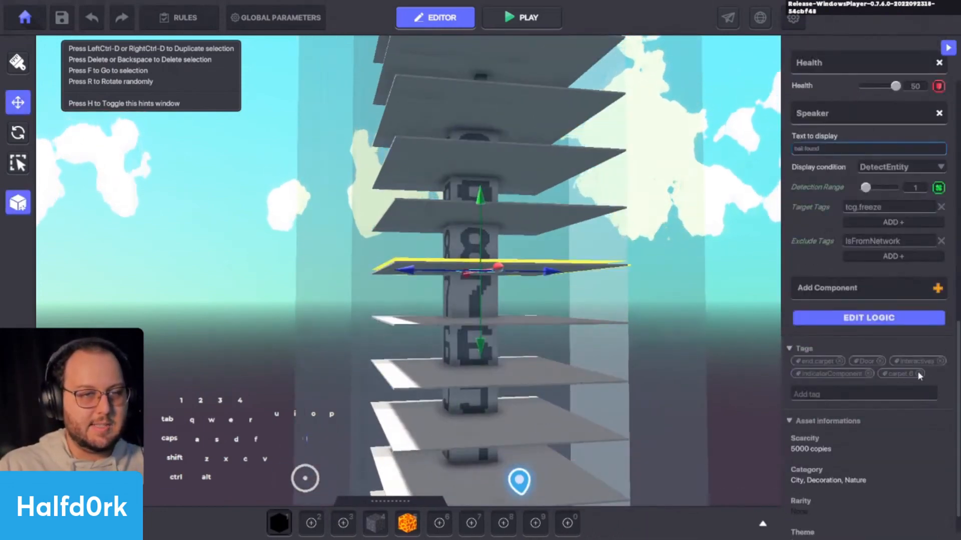
Select a red health block beside the tower and open its logic to check the messages it uses.
left_click_drag(452, 354, 415, 365, "alt")
key("shift+d")
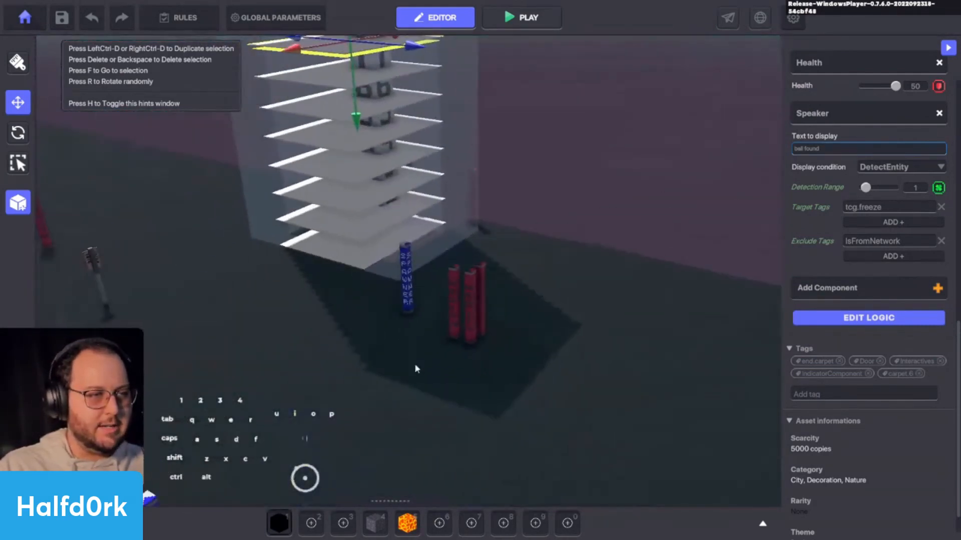
left_click(458, 300)
left_click(470, 292)
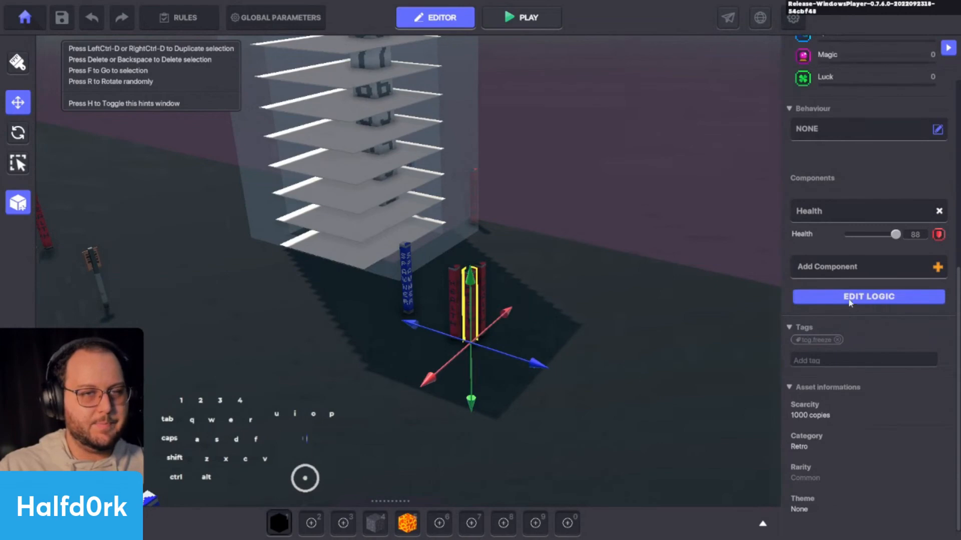
left_click(869, 297)
Compare the Speaker detection range and target tags of two green detectors in the long row.
key("s")
key("a")
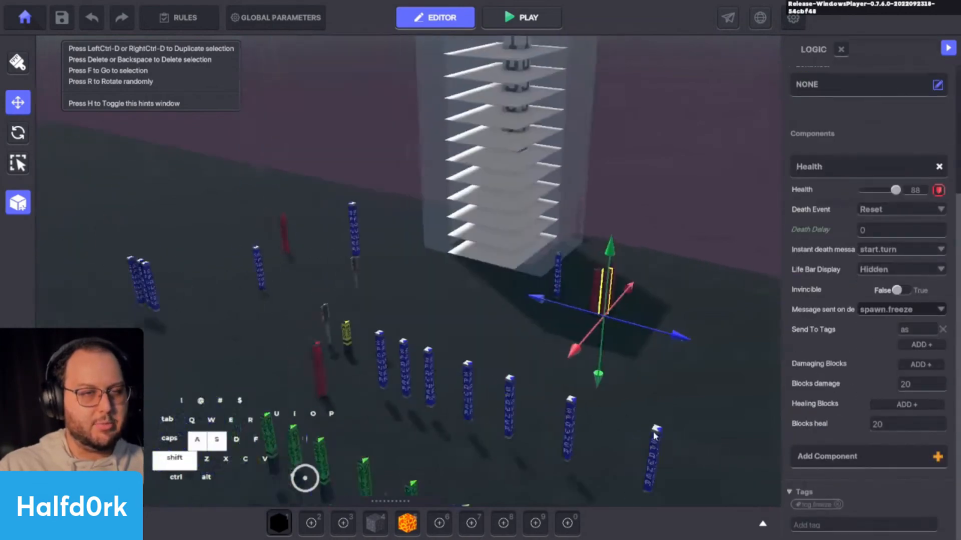
left_click(514, 313)
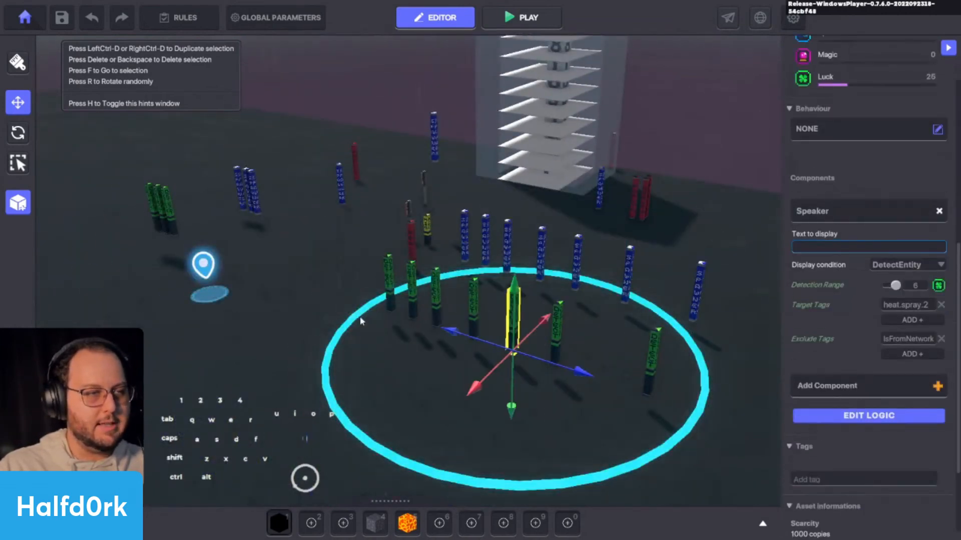
left_click(410, 292)
scroll(430, 282, "up", 1)
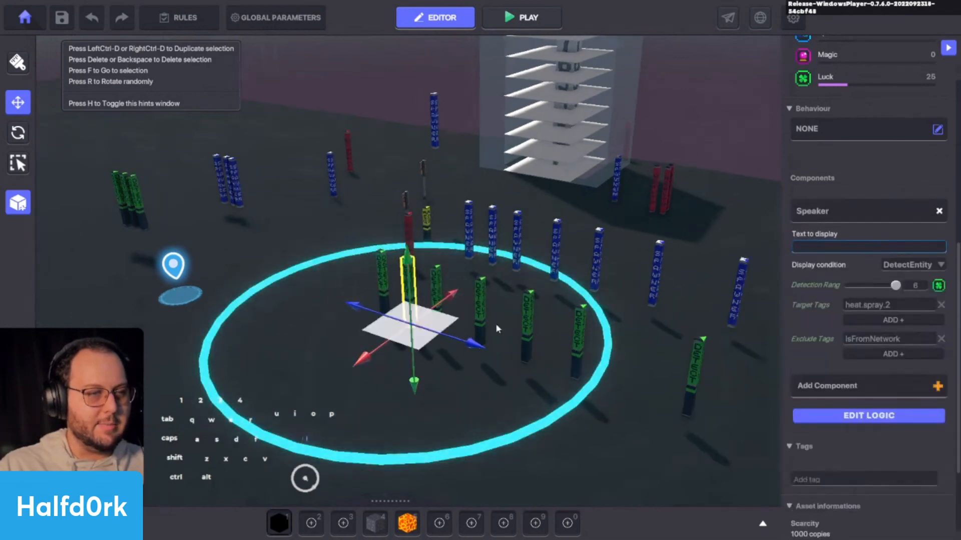
Move the last four spawners and their detectors along the row, away from the first three pairs.
key("d")
left_click_drag(663, 442, 378, 256, "alt")
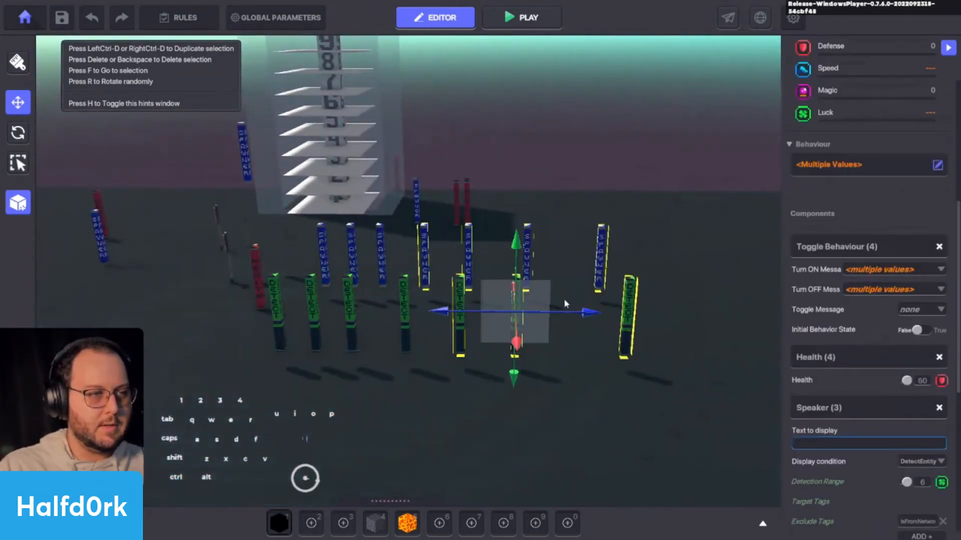
left_click_drag(556, 303, 728, 283)
left_click(404, 313)
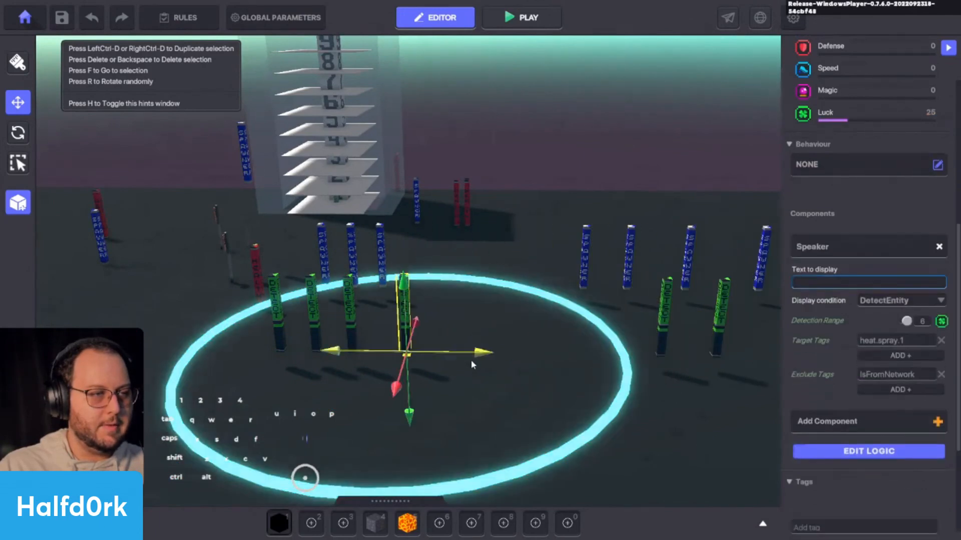
left_click_drag(439, 358, 634, 356)
Select the end detector together with its spawner and move the pair farther along the row.
key("shift+d")
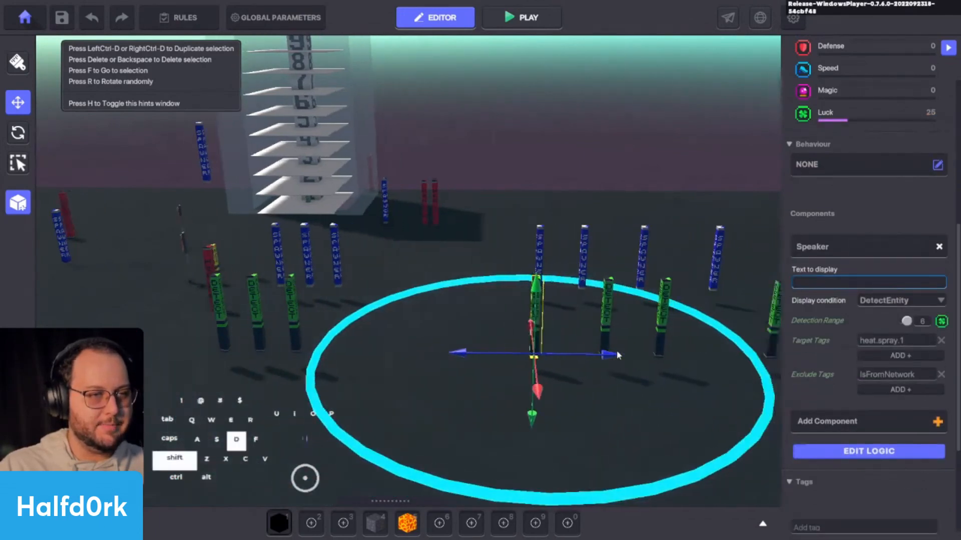
left_click(575, 317)
left_click(559, 257, "shift")
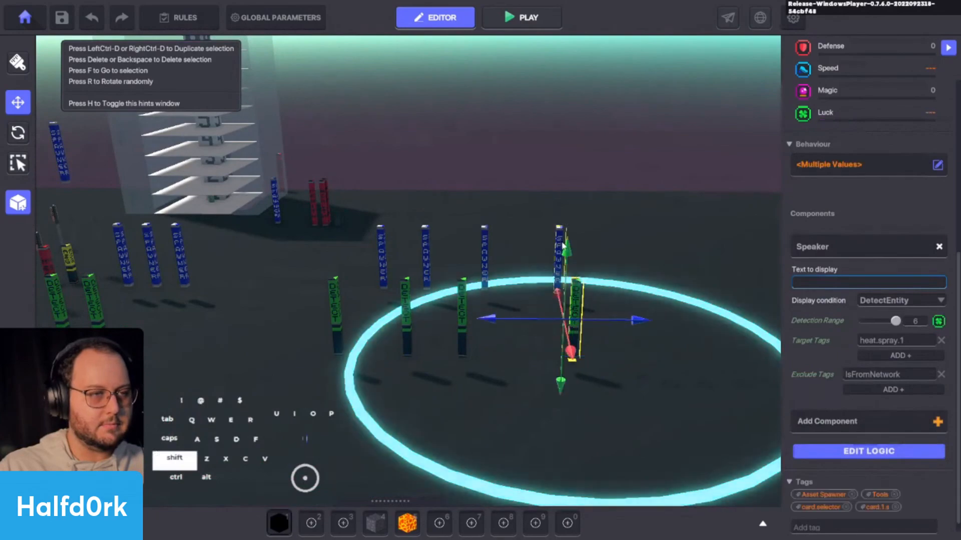
left_click_drag(620, 322, 753, 325, "shift")
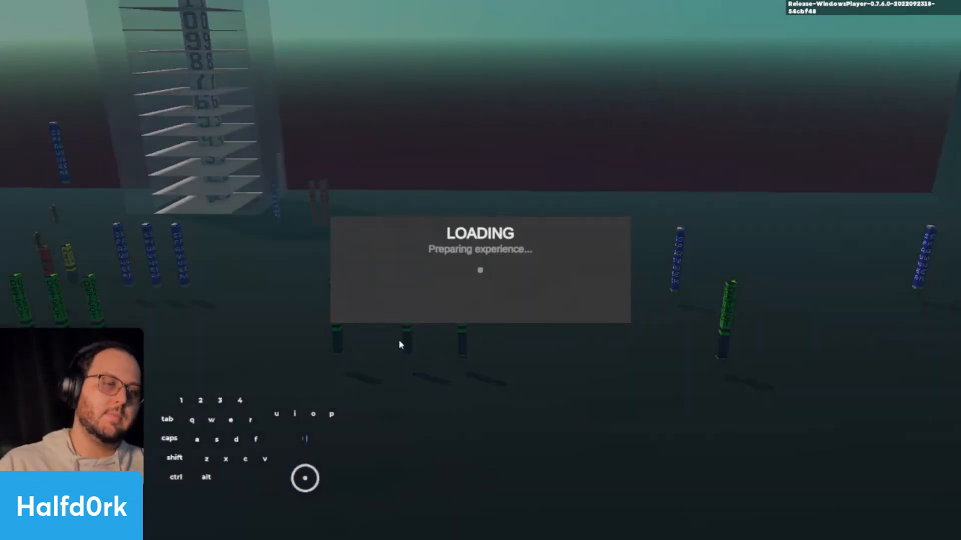
Play-test the new spacing: start the card game at the start sign and walk the avatar toward the tower.
key("w")
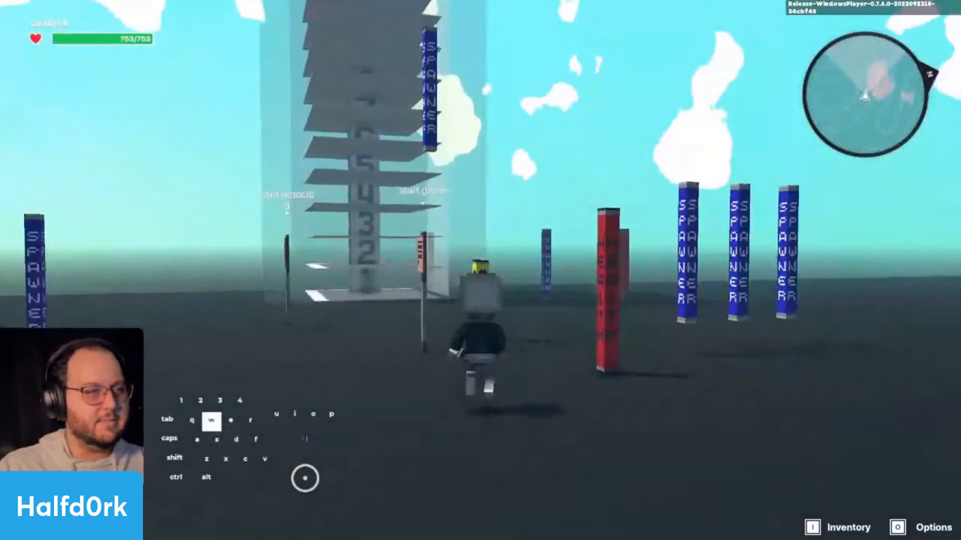
key("e")
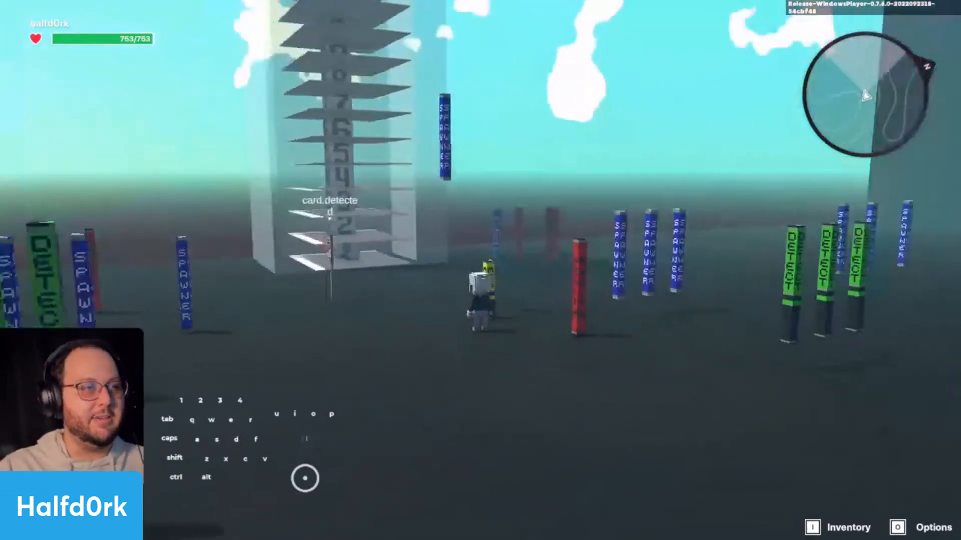
key("w")
key("a")
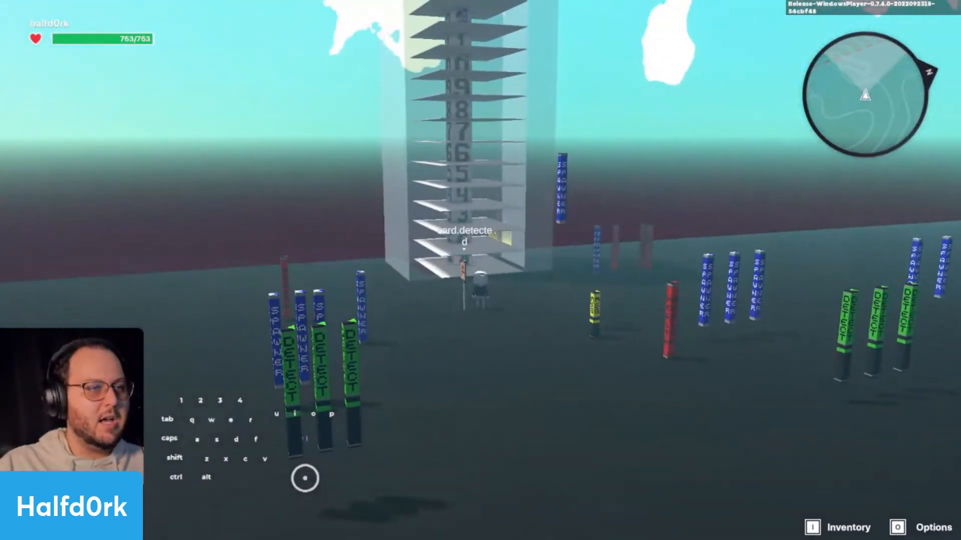
key("s")
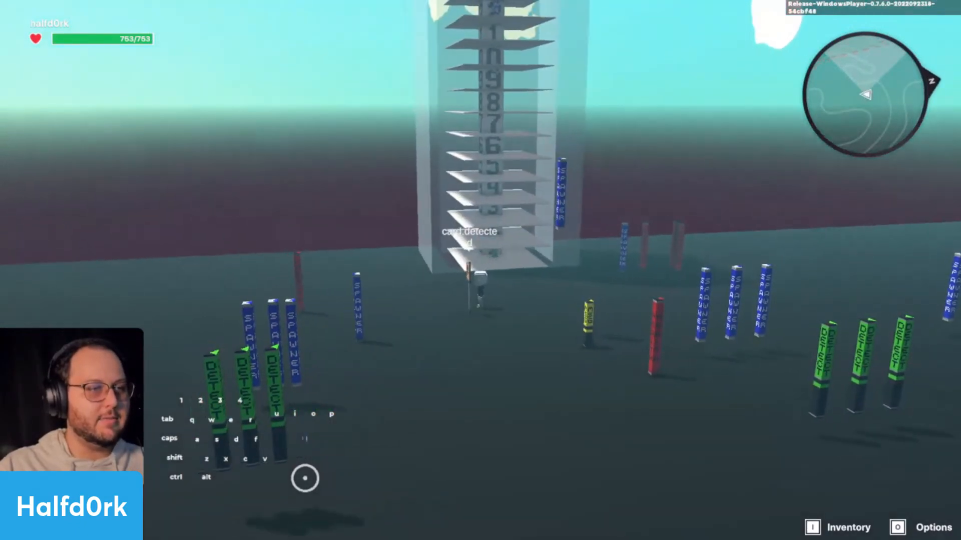
End the first turn, advance through the enemy's Snowball attack, and start the second turn.
key("e")
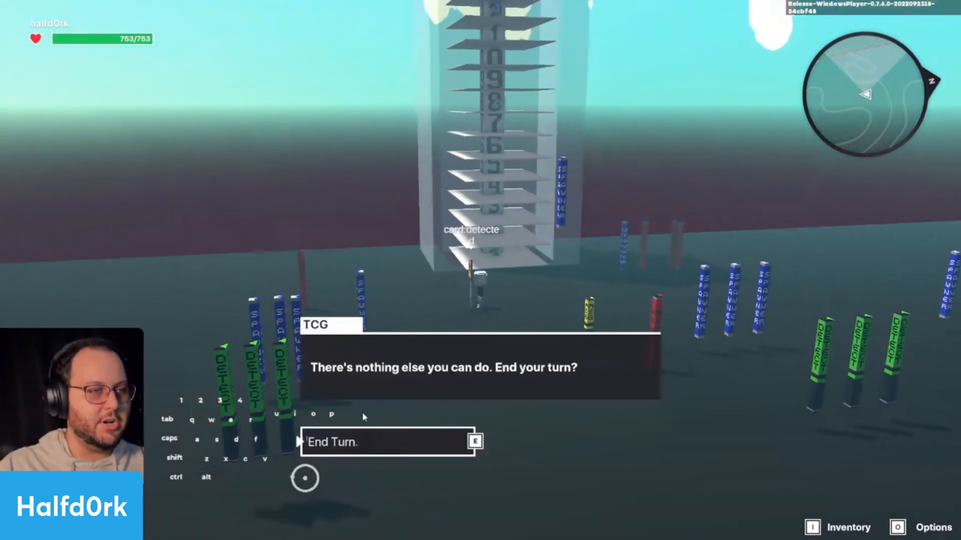
left_click(388, 441)
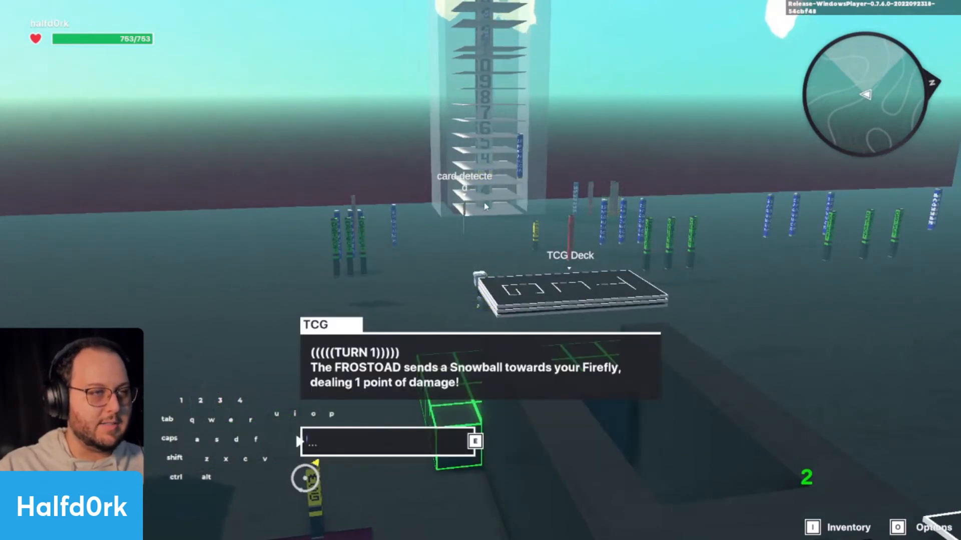
key("e")
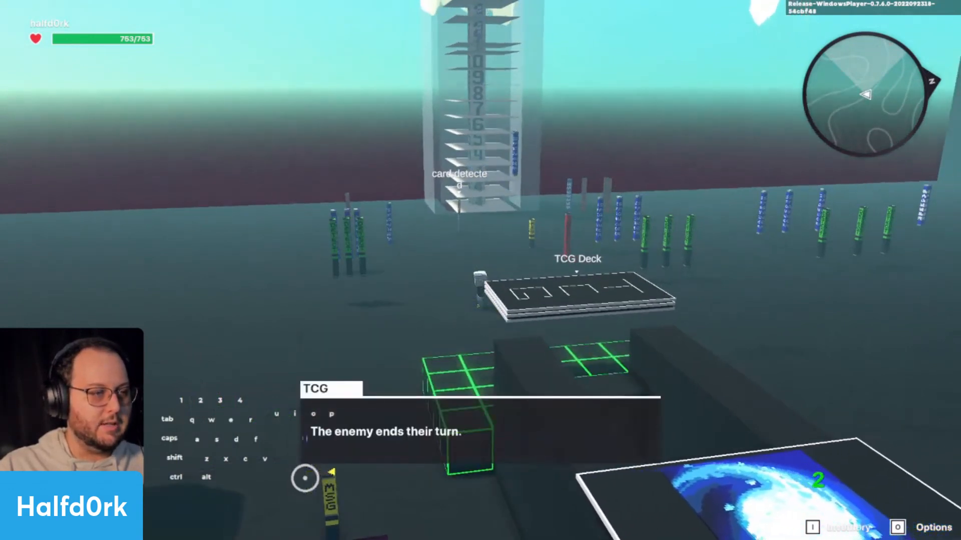
key("e")
Walk the avatar around the tower to check the carpets and spawners, and end the second turn.
key("w")
key("a")
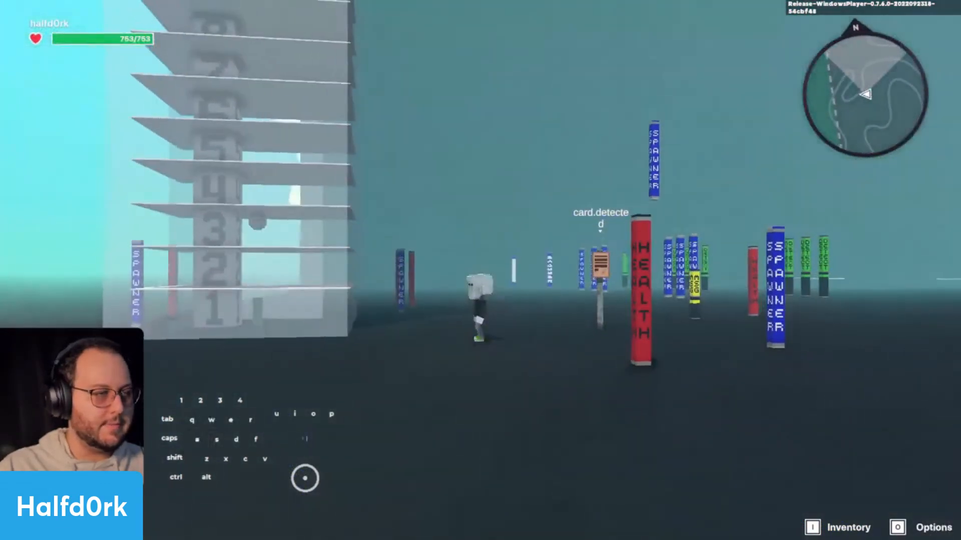
key("d")
key("w")
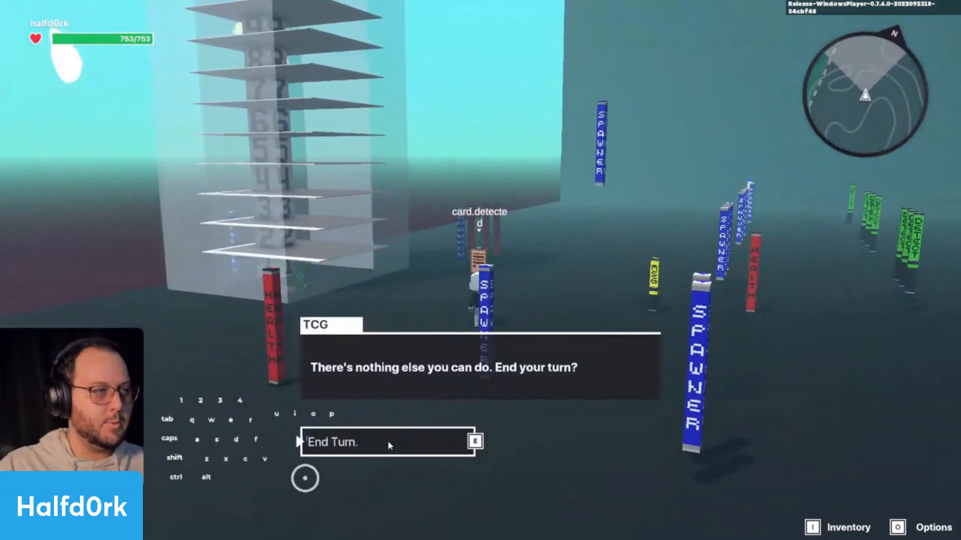
left_click(388, 440)
Start the third turn after the enemy's move, walk the avatar back to the card.detected sign, and end the turn.
key("w")
key("a")
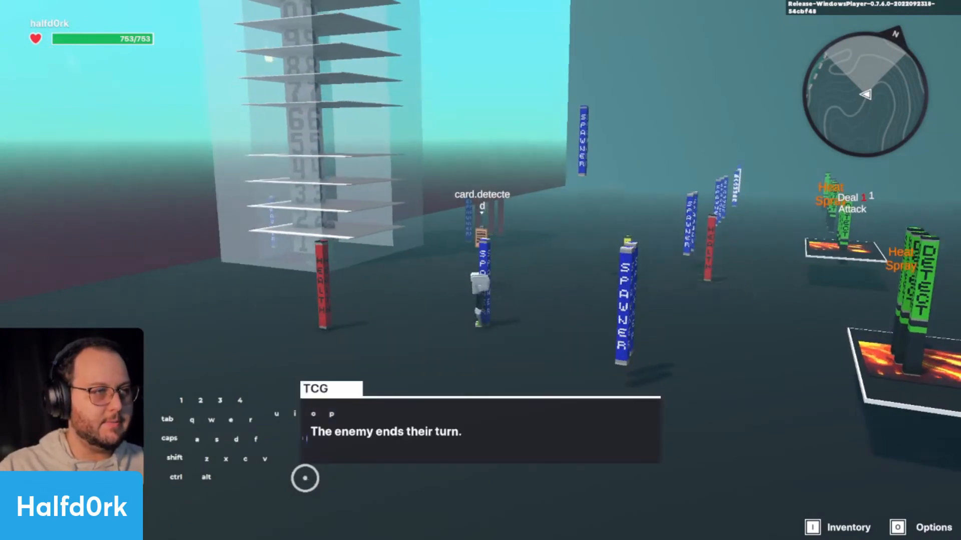
key("e")
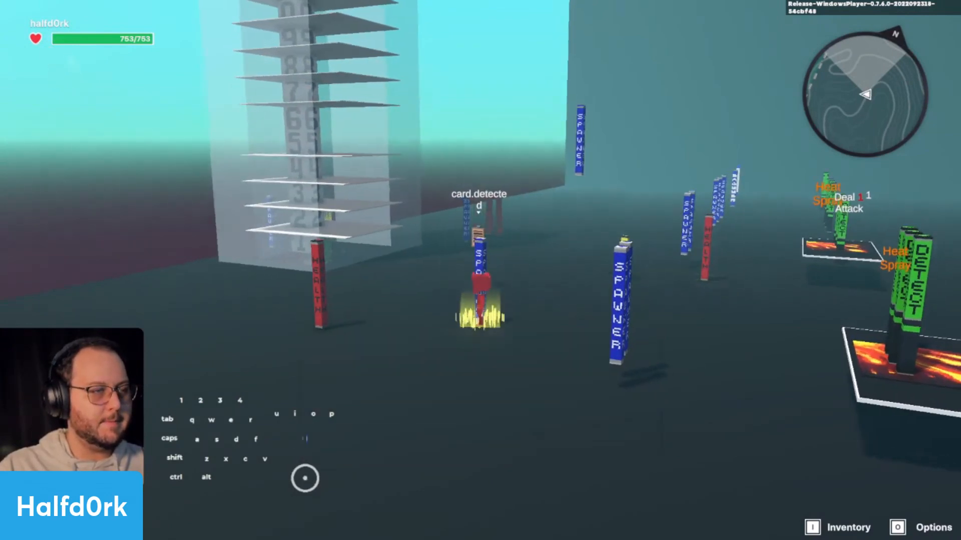
key("w")
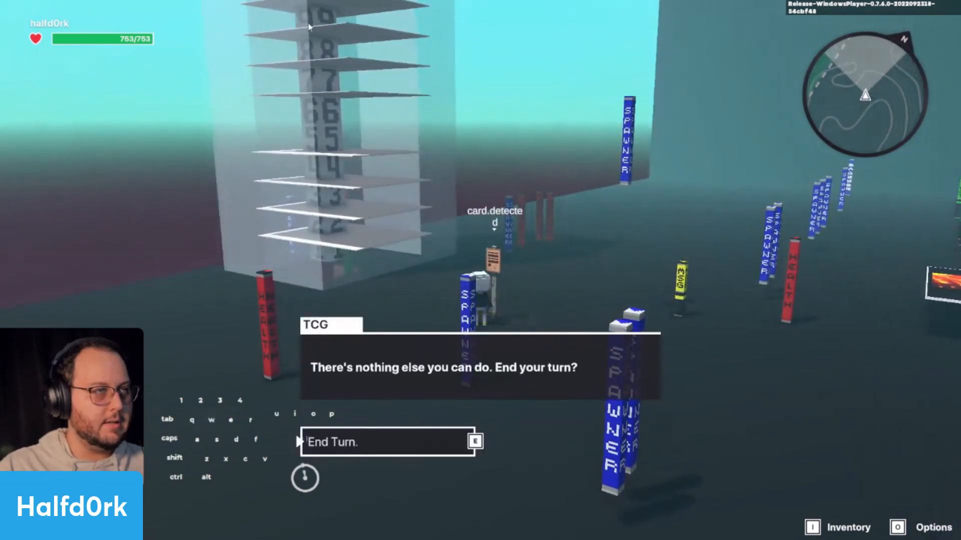
key("e")
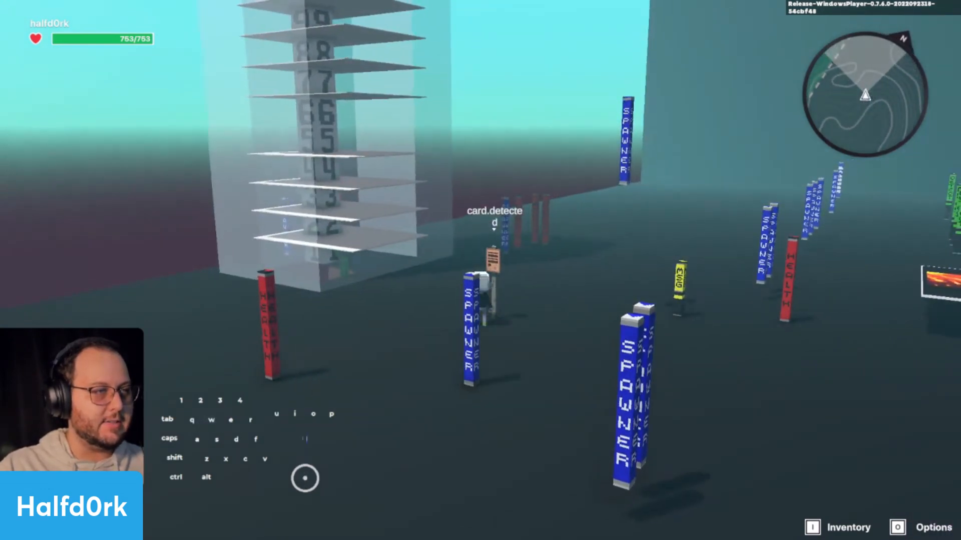
Advance through the enemy's turn 3 Snowball attack, start the next turn, and end it beside the card.detected sign.
key("a")
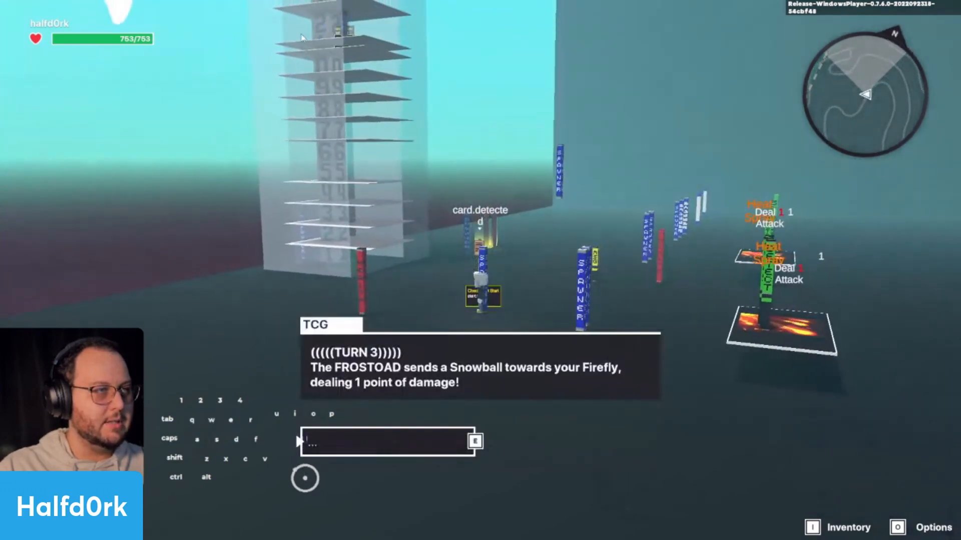
key("e")
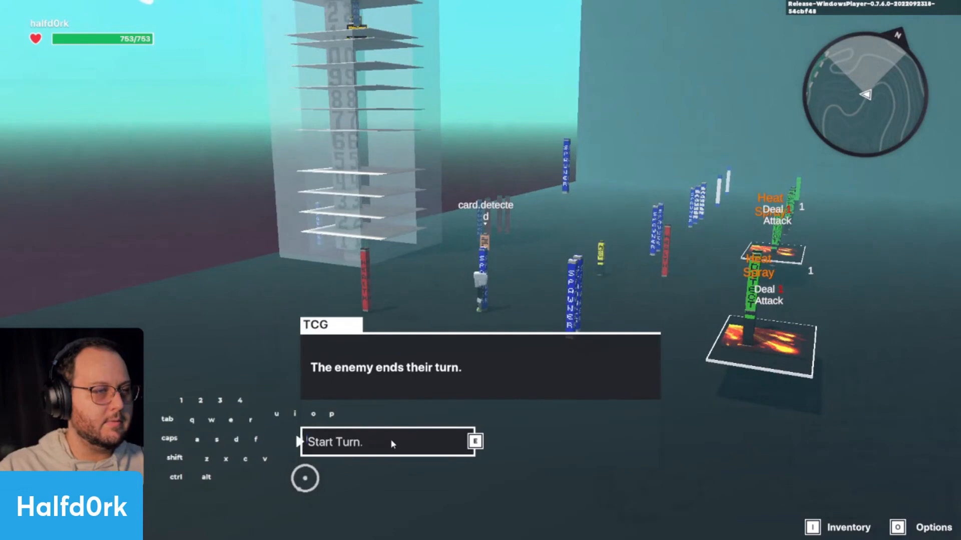
key("e")
key("w")
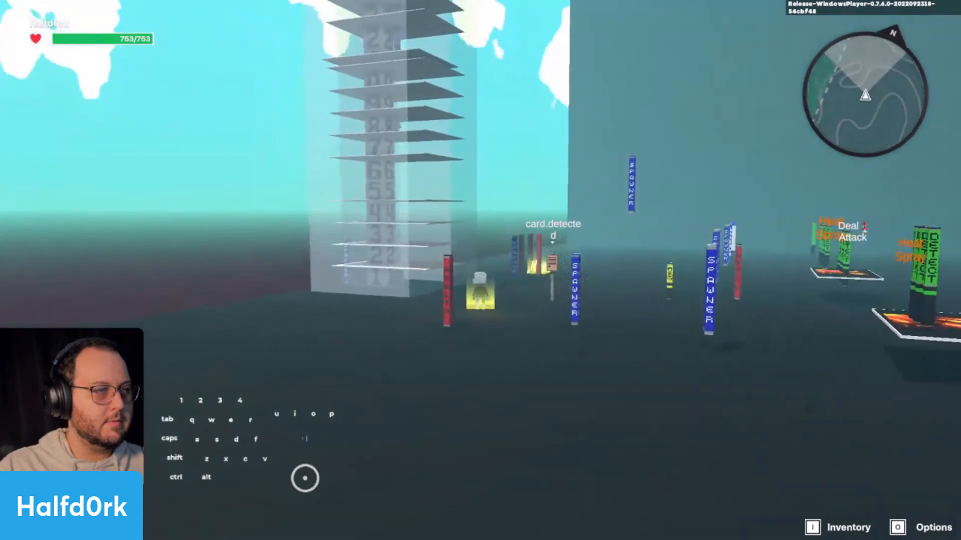
key("d")
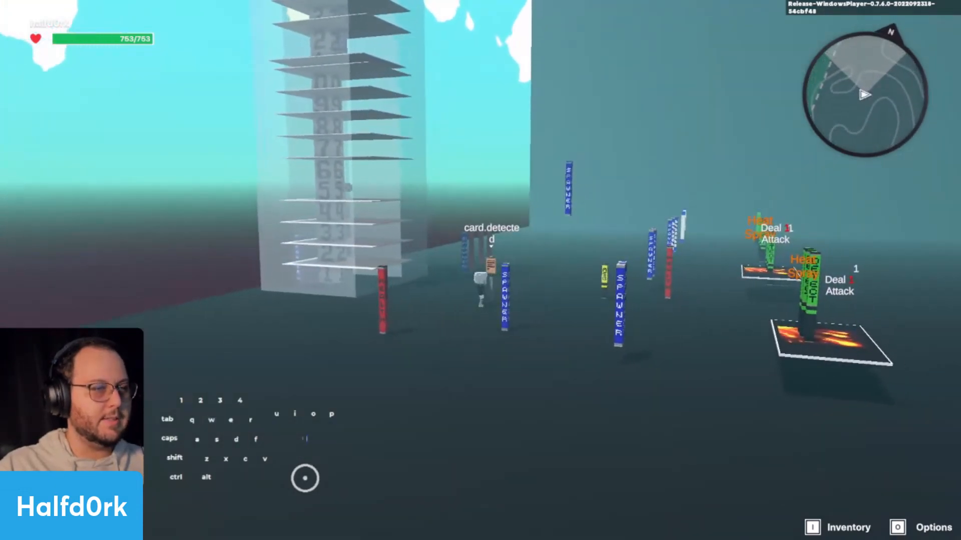
key("e")
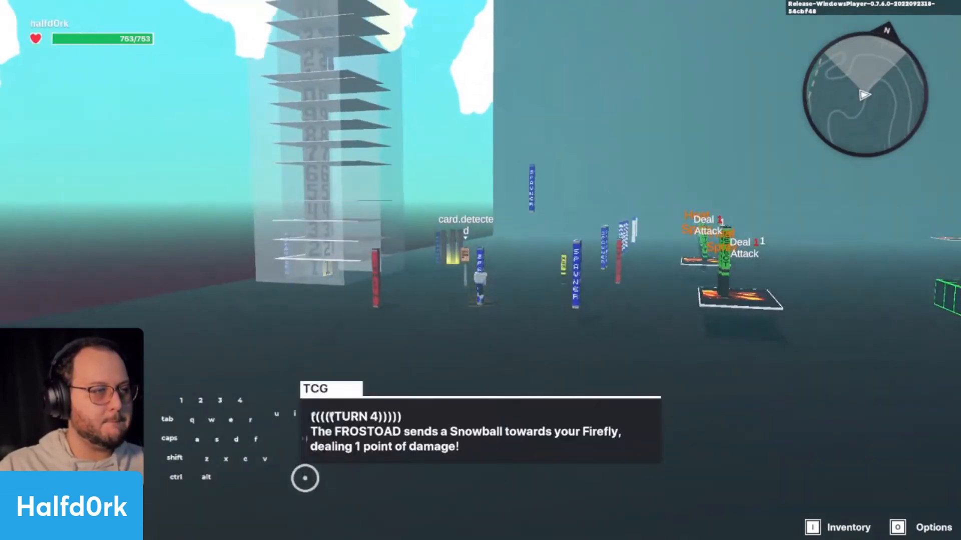
Advance past the enemy's turn 4 move, start the following turn, and walk the avatar to the tower's corner.
key("e")
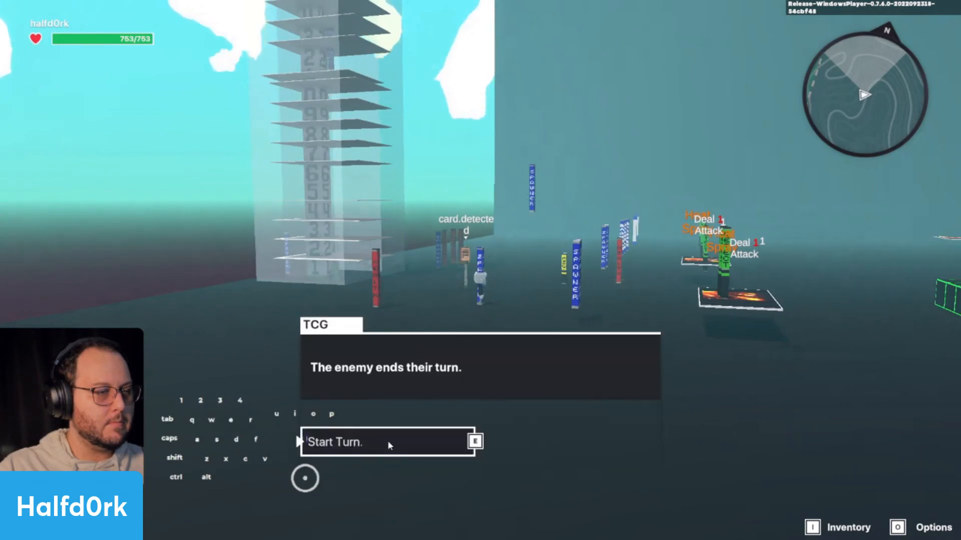
key("e")
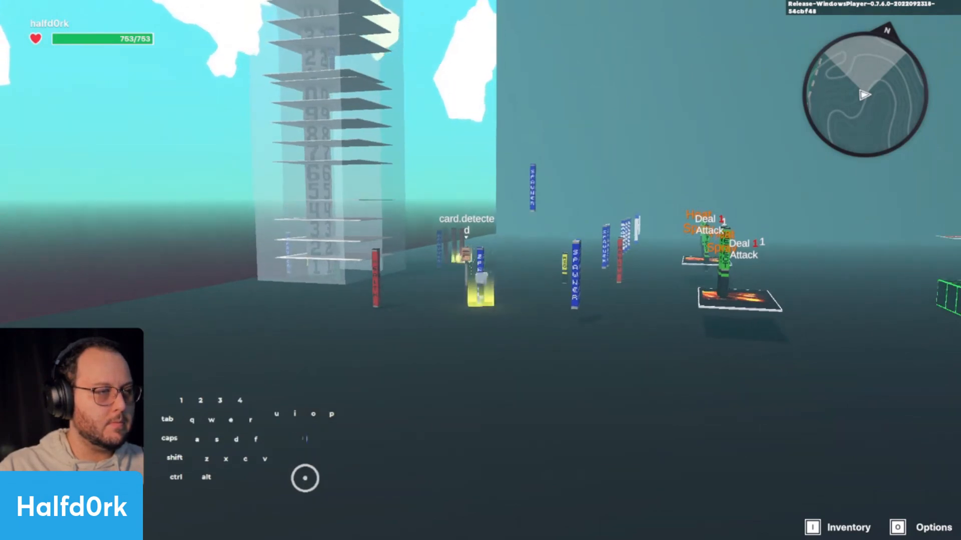
key("w")
key("a")
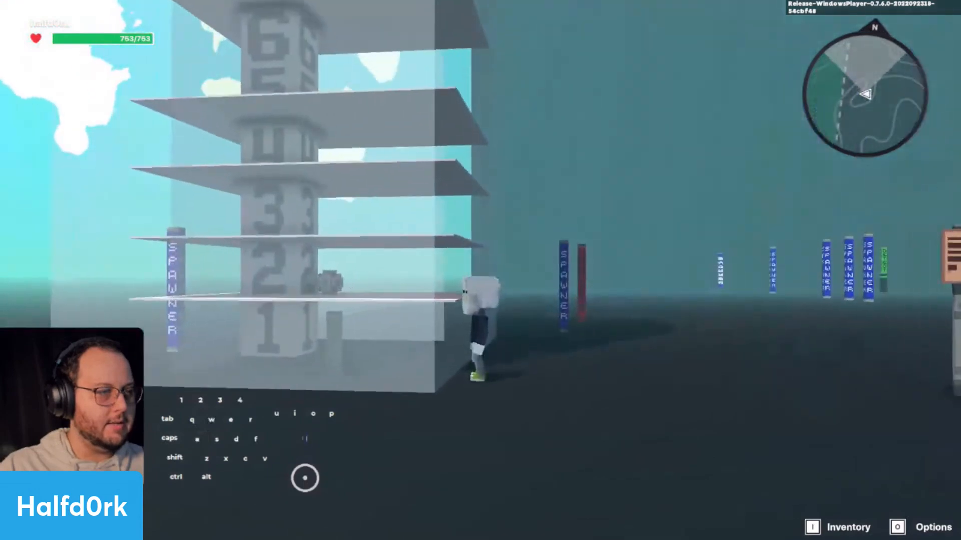
Walk the avatar back from the tower to the card.detected sign and end the turn.
key("s")
key("d")
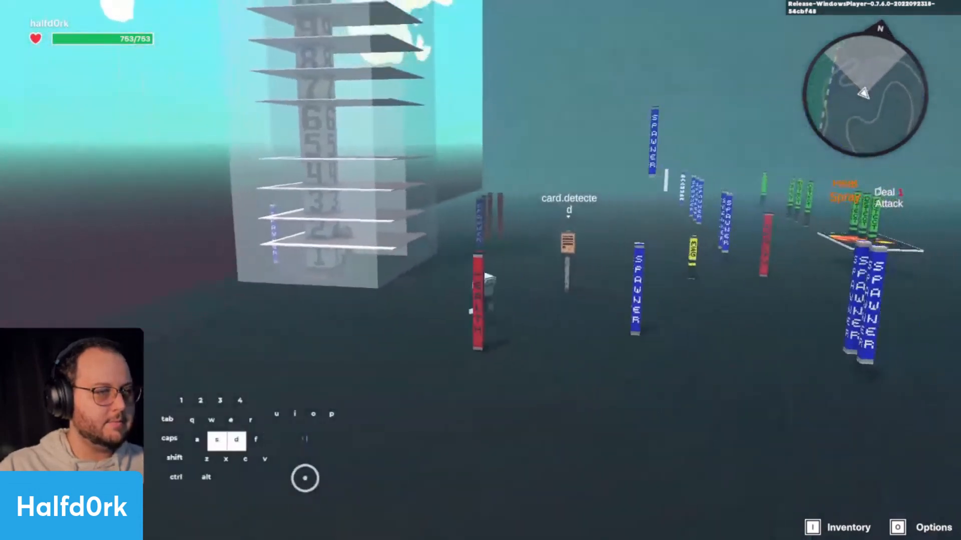
key("w")
key("e")
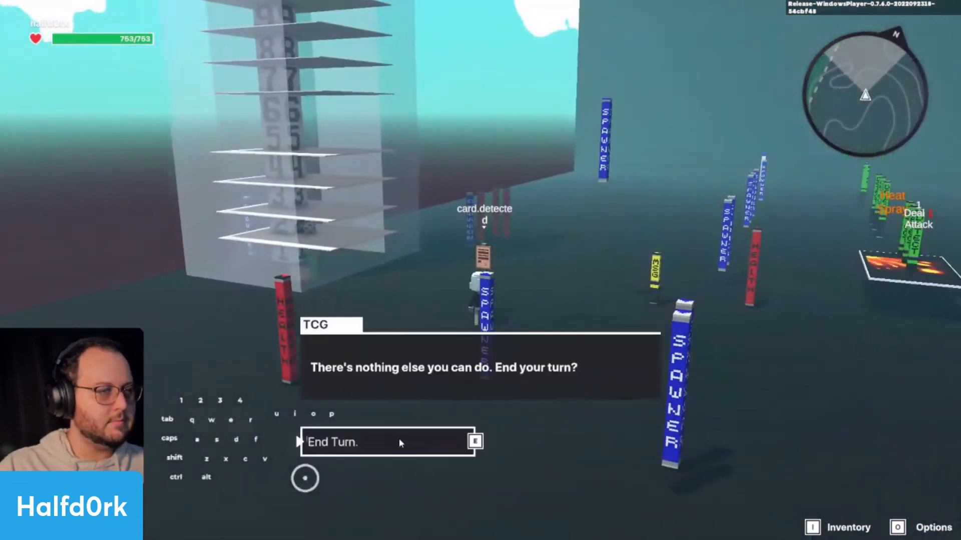
left_click(398, 438)
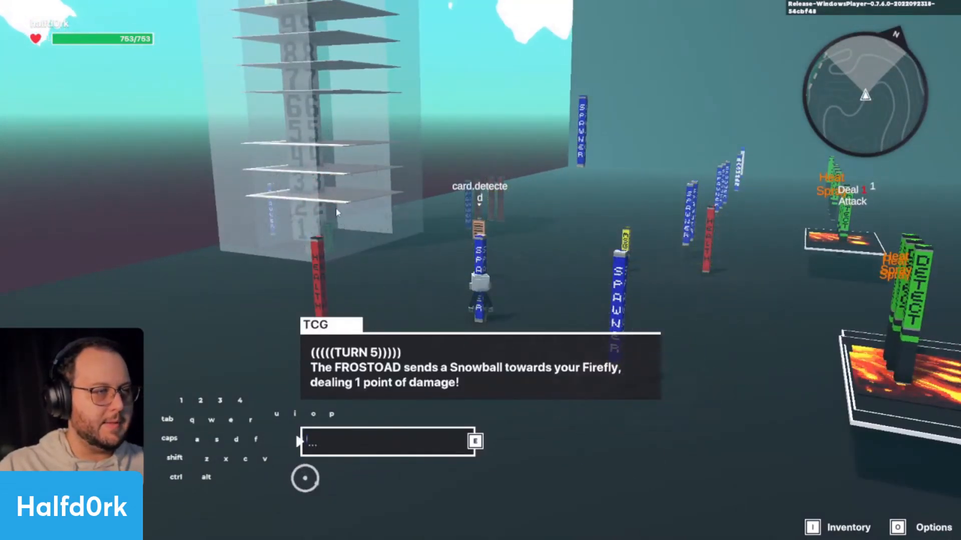
Leave the play-test, save the land in the editor, and dismiss the save report.
key("Tab")
key("shift+a")
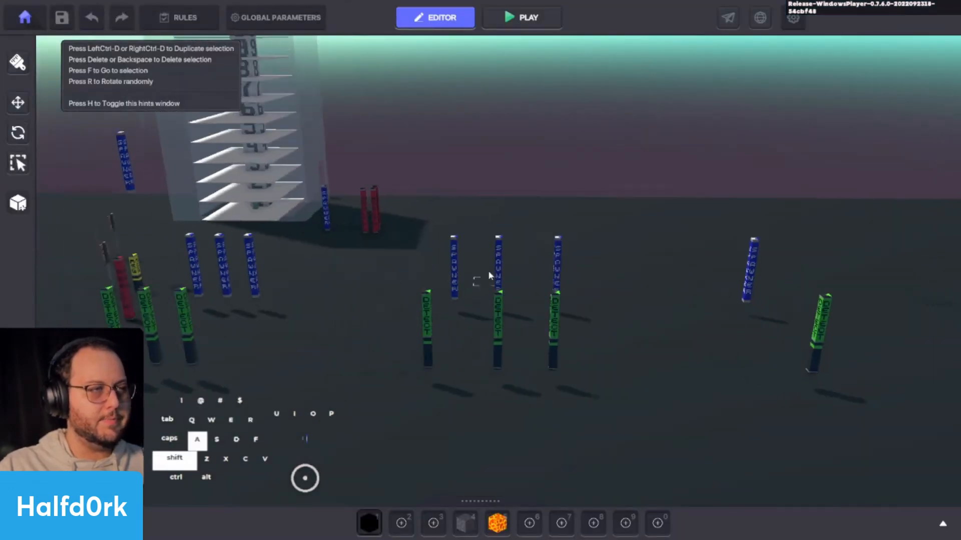
right_click_drag(489, 274, 503, 288)
left_click_drag(502, 284, 535, 273, "alt")
key("ctrl+s")
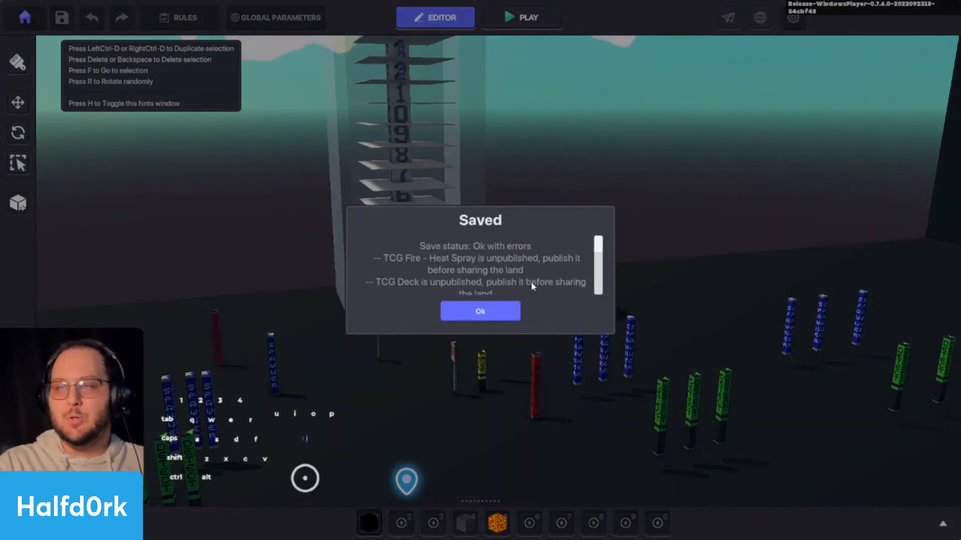
left_click(517, 308)
Survey the tower, spawner and detector area from above, and search the asset library for "card".
key("shift+s")
right_click_drag(518, 311, 525, 356)
mouse_move(526, 357)
left_mouse_down("alt+shift")
mouse_move(727, 382)
mouse_move(644, 418)
mouse_move(546, 400)
mouse_move(453, 350)
mouse_move(523, 363)
left_mouse_up("alt+shift")
key("shift+w")
key("shift+a")
key("shift+w")
key("shift+a")
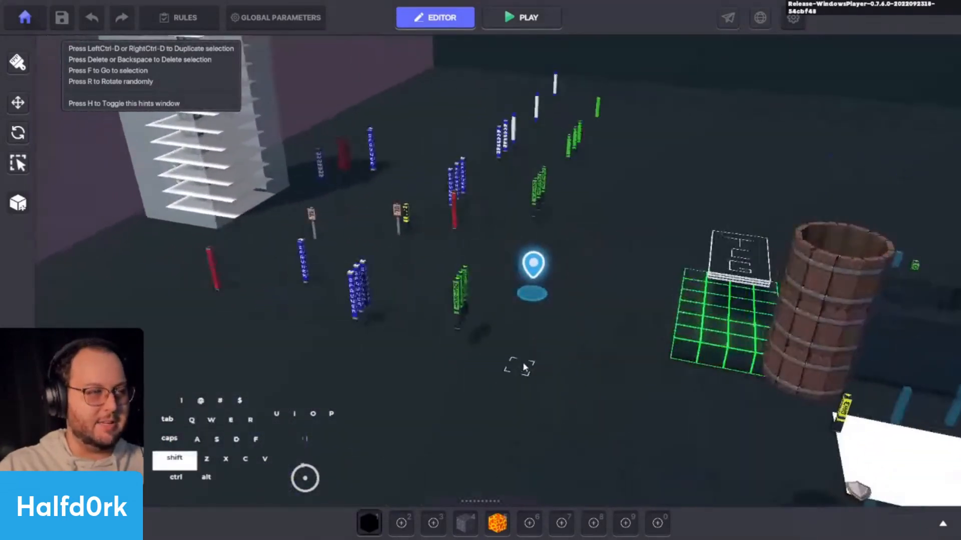
key("w")
key("shift+d")
key("shift+s")
key("shift+a")
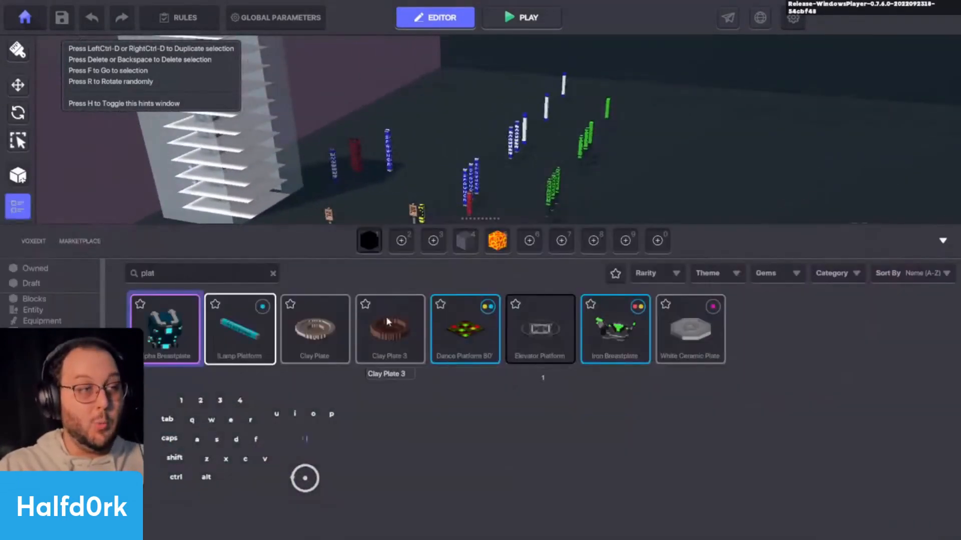
type("card")
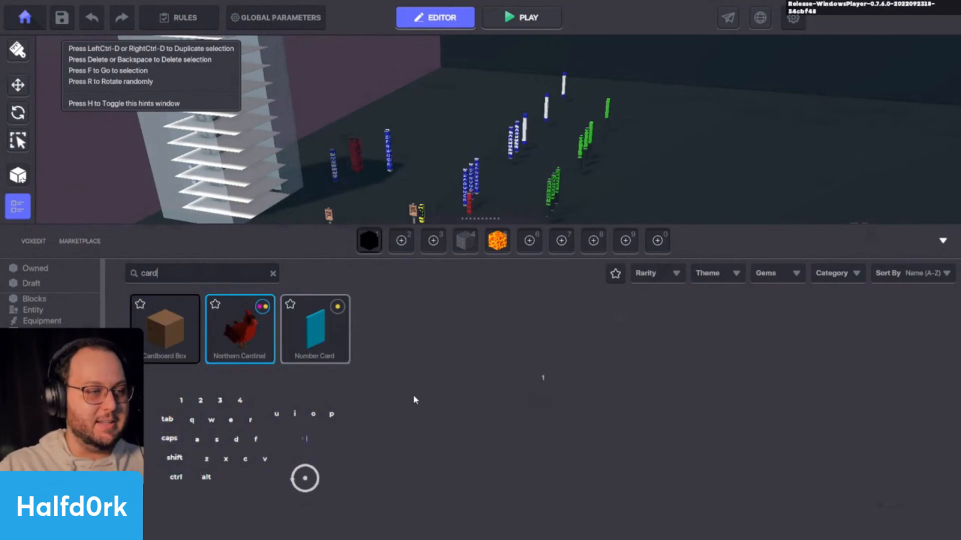
Search the asset library for "heat" and place a Heat Spray 1 card on the open floor near the spawners.
type("h")
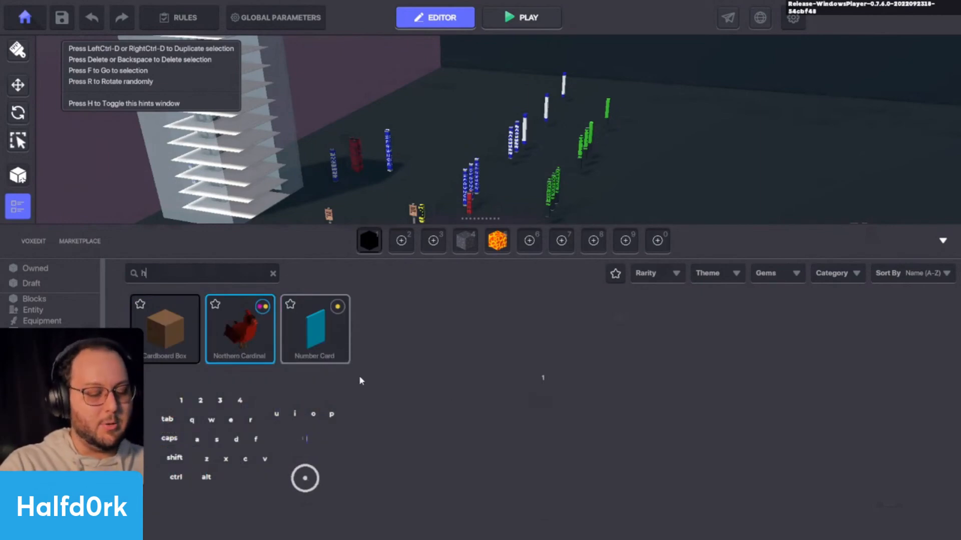
type("eat")
left_click(181, 342)
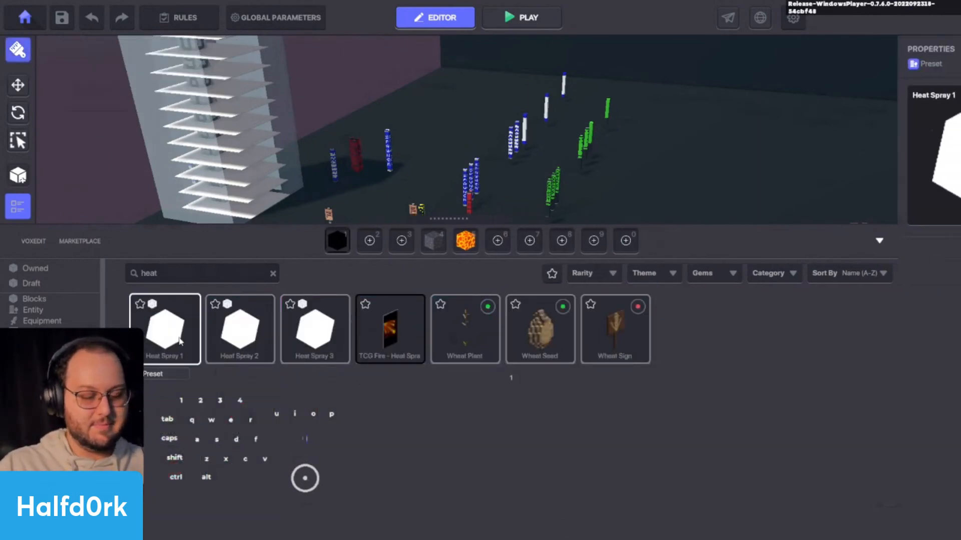
key("Escape")
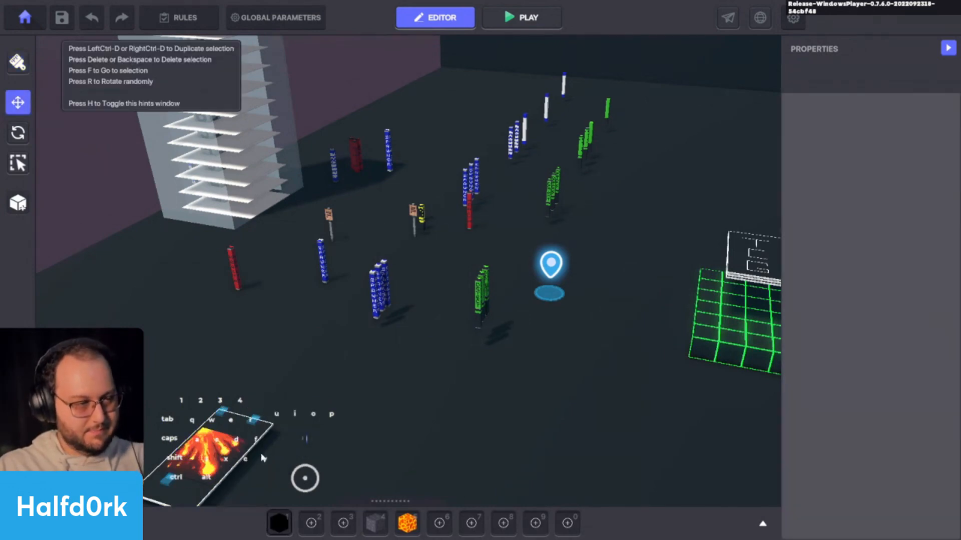
right_click_drag(263, 455, 449, 358)
key("shift+s")
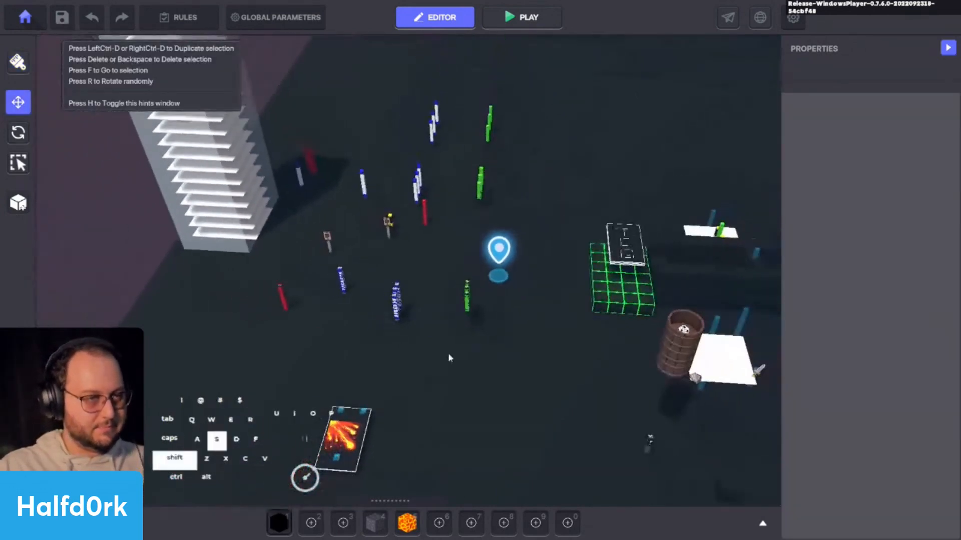
Set the camera to TopDown in the global parameters.
left_click(278, 18)
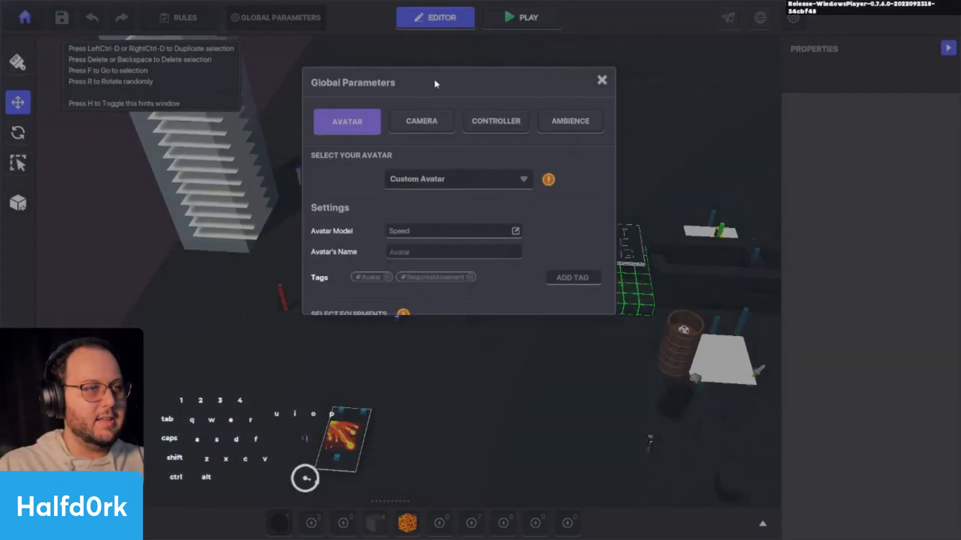
left_click(476, 123)
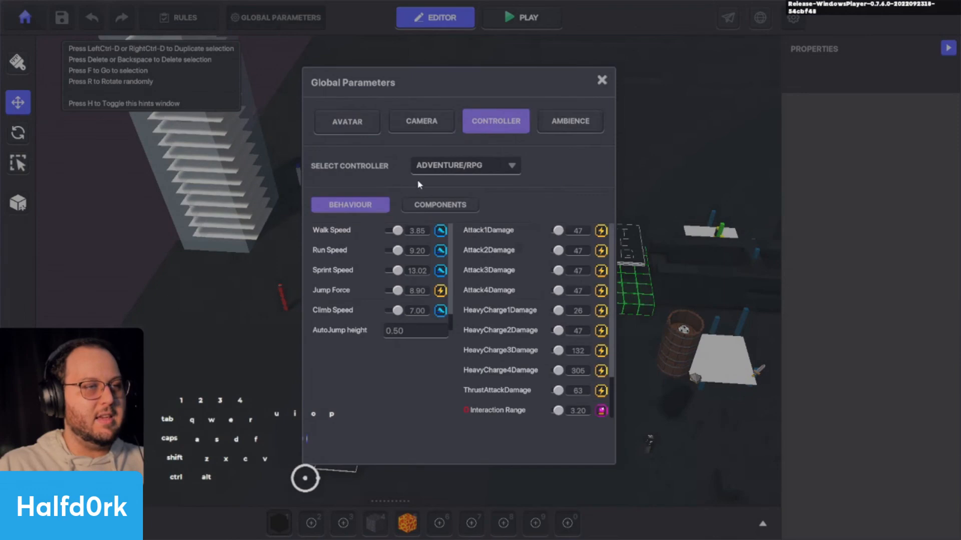
left_click(449, 210)
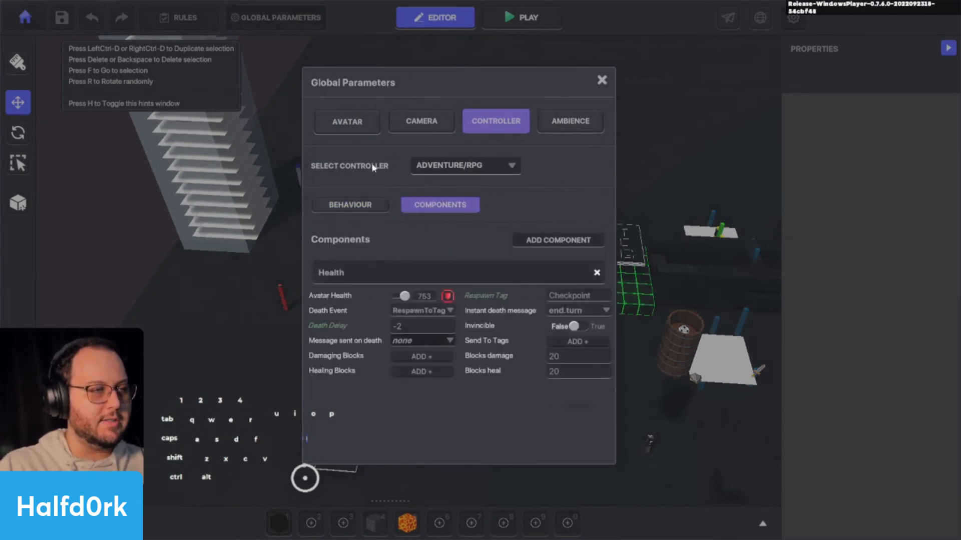
left_click(419, 120)
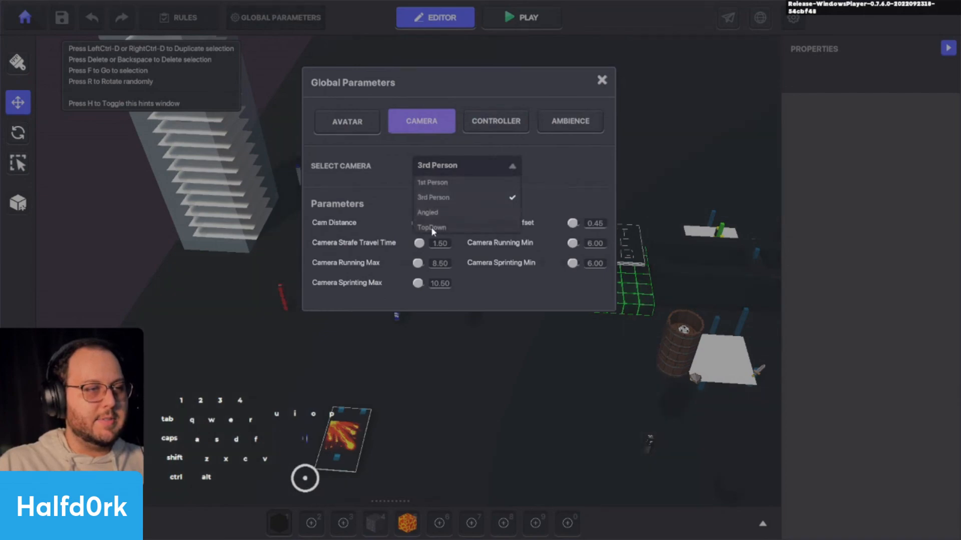
Play-test the top-down camera and walk the avatar from the spawn point to the placed Heat Spray card.
key("Tab")
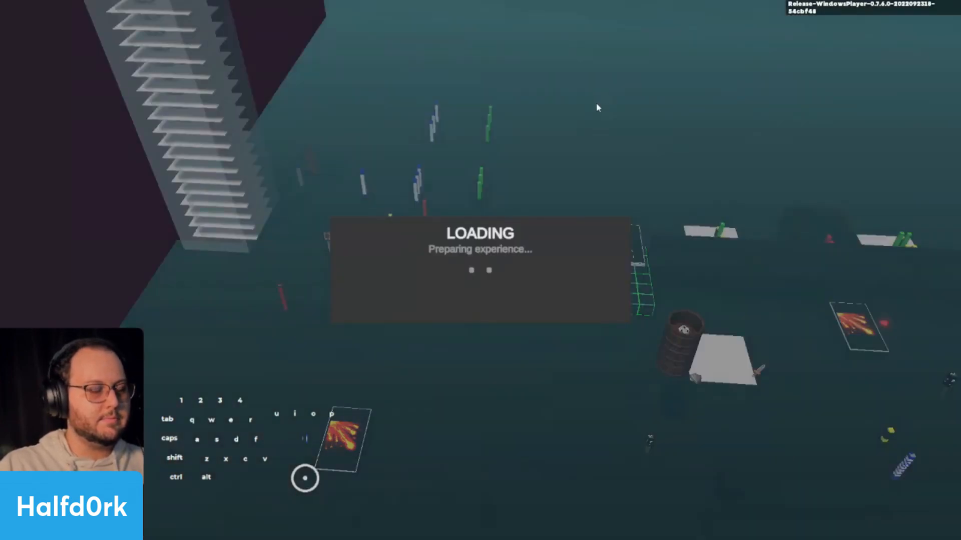
key("s")
key("a")
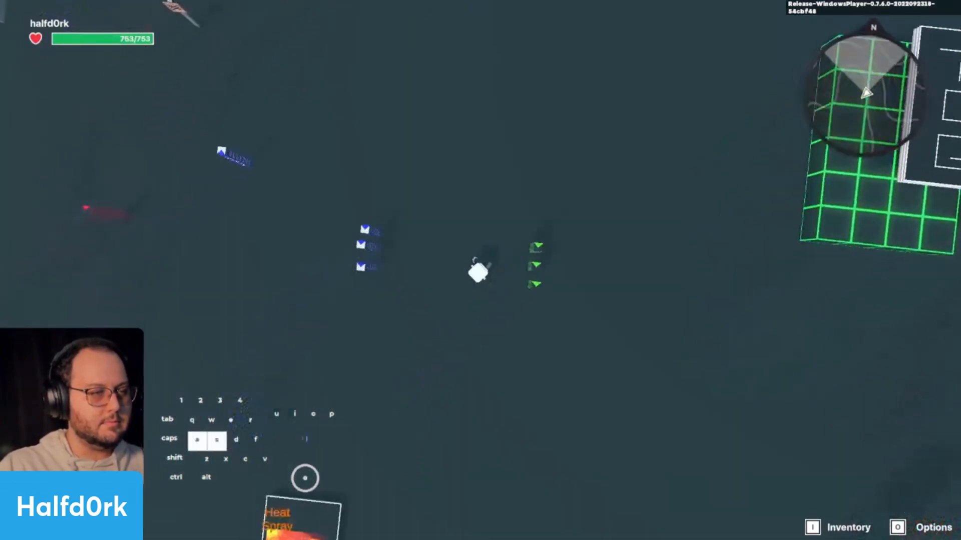
key("a")
key("w")
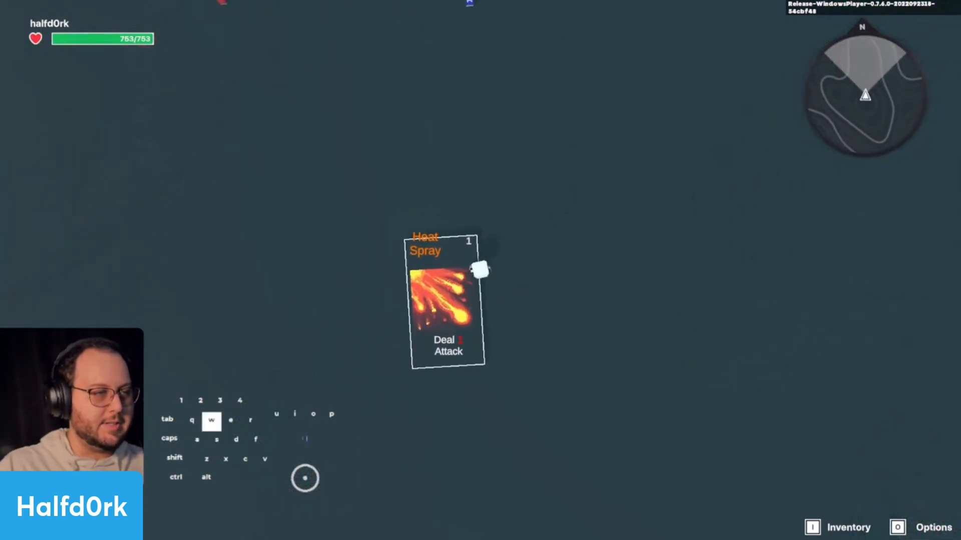
Walk and jump the avatar around and across the Heat Spray card to check how it reads from above.
key("a")
key("w")
key("d")
key("s")
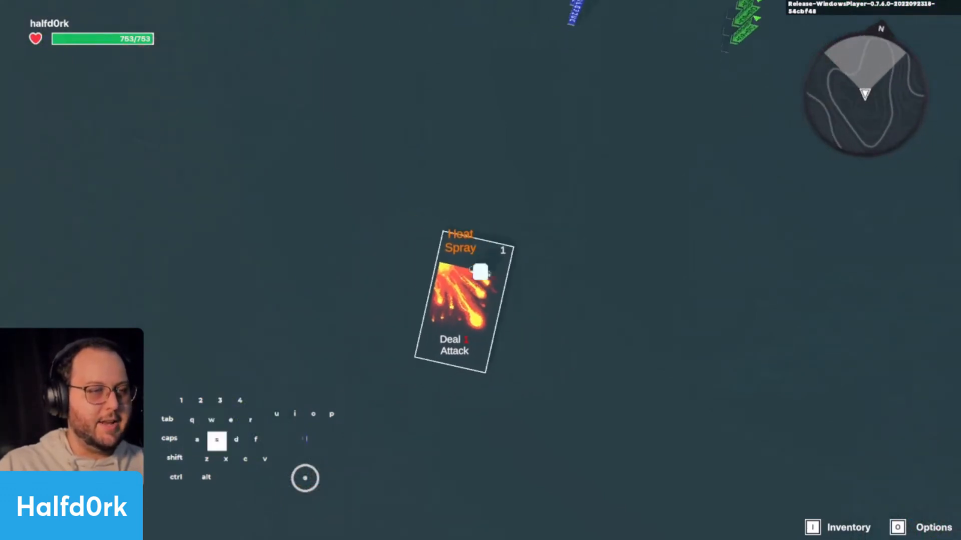
key("w")
key("s")
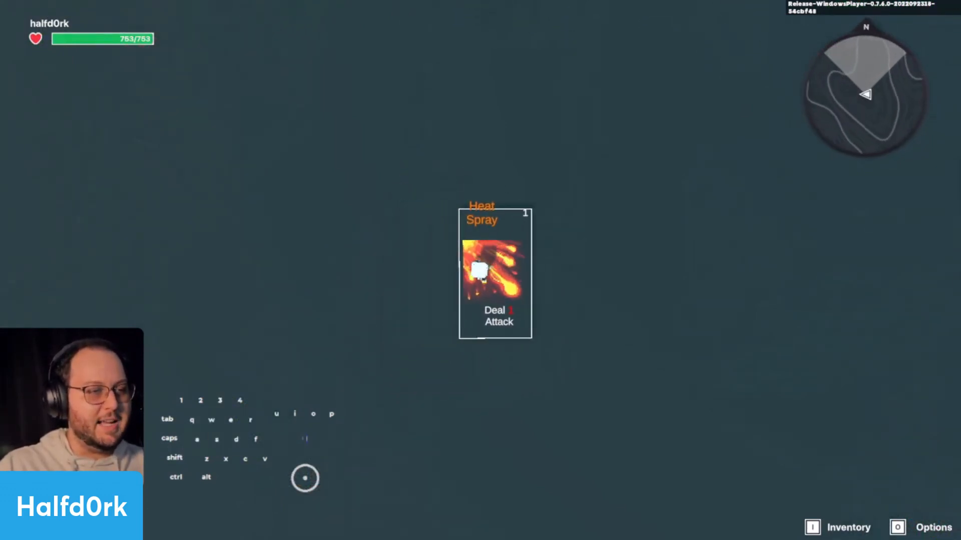
key("a")
key("w")
key("d")
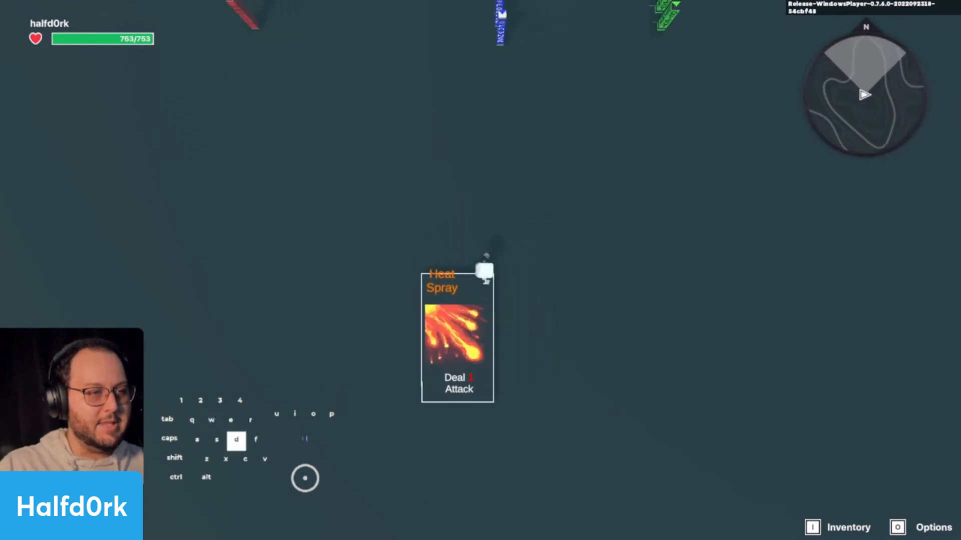
key("s")
key("a")
key("space")
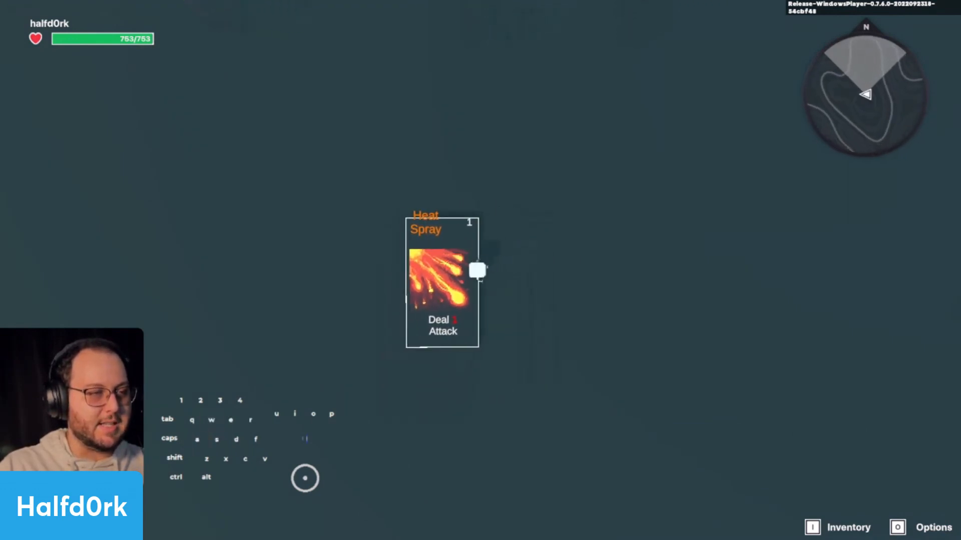
key("s")
key("a")
key("w")
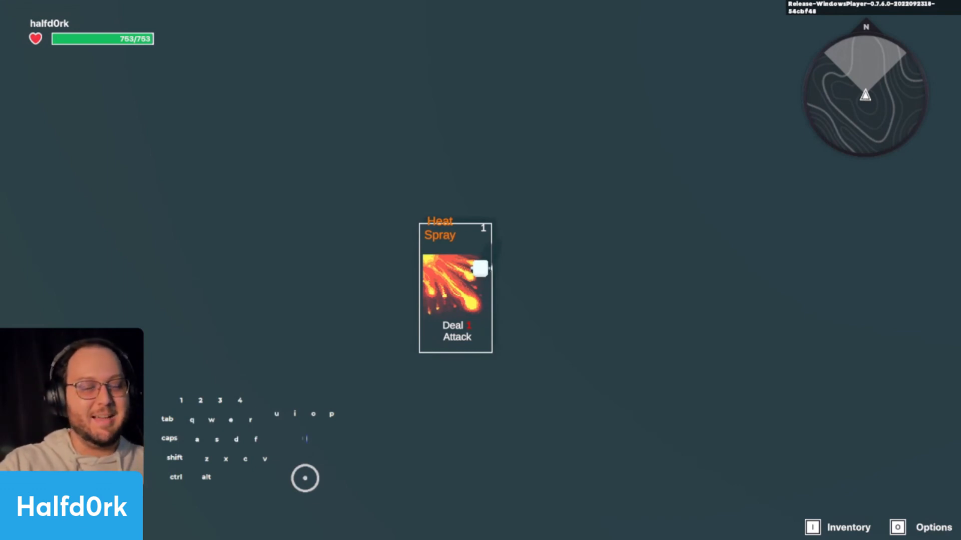
key("w")
key("space")
key("a")
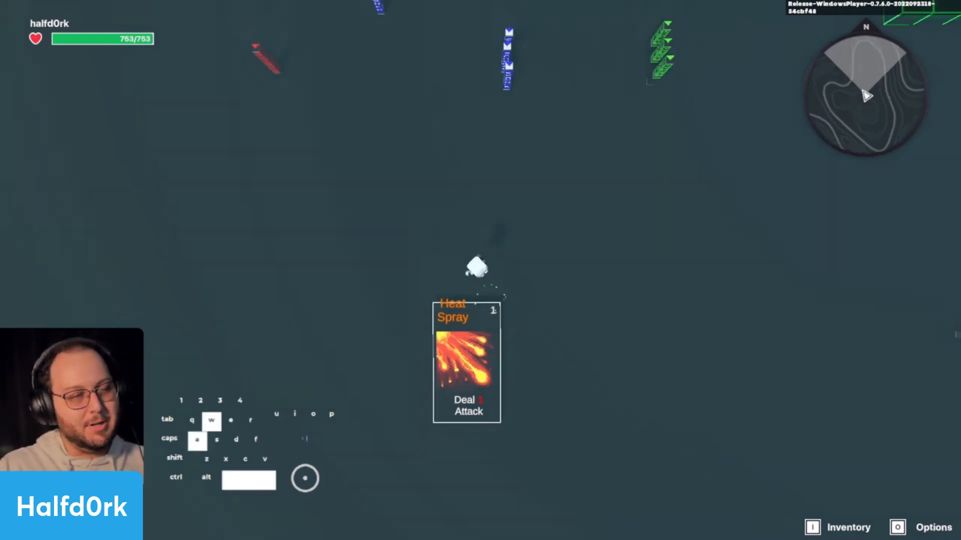
key("s")
key("d")
key("w")
key("a")
key("s")
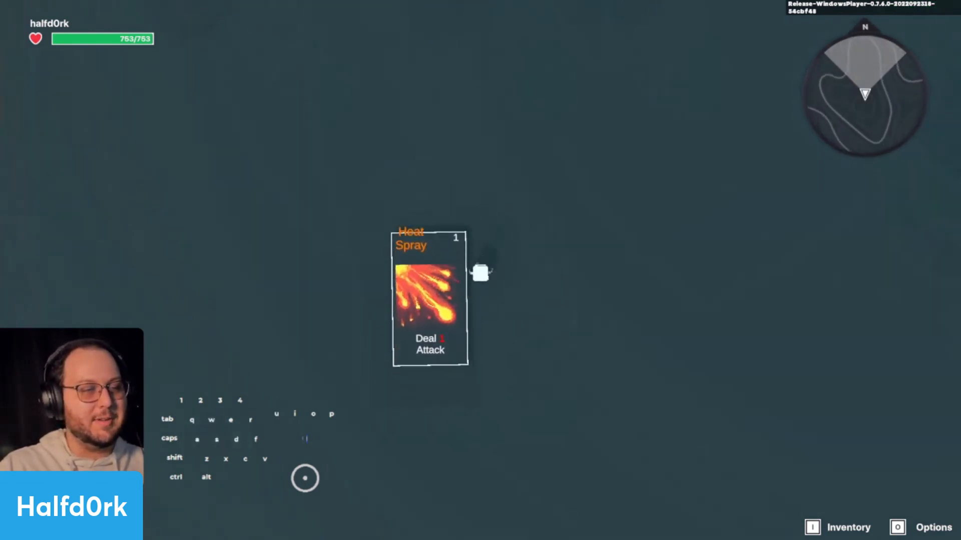
key("d")
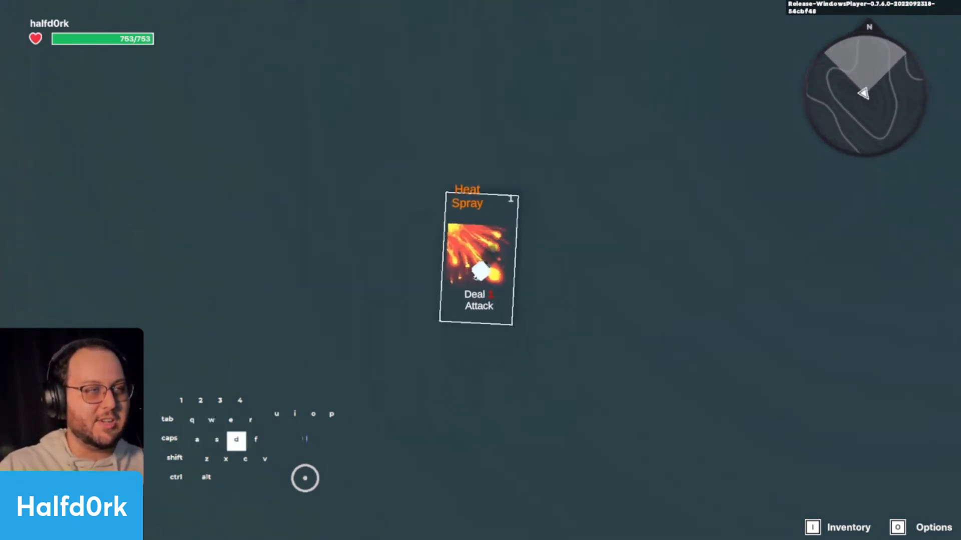
Walk and jump the avatar over the Heat Spray card and beside it, and end the play-test.
key("s")
key("w")
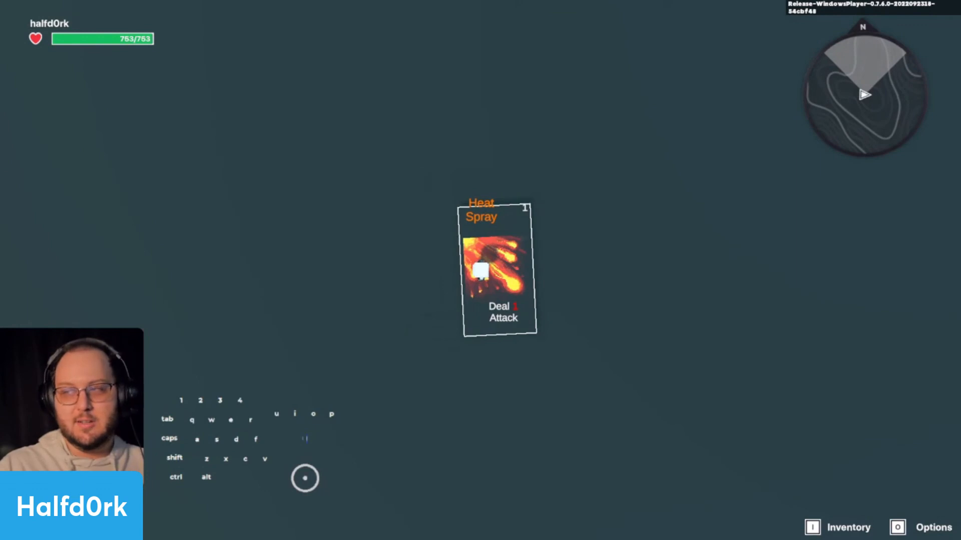
key("a")
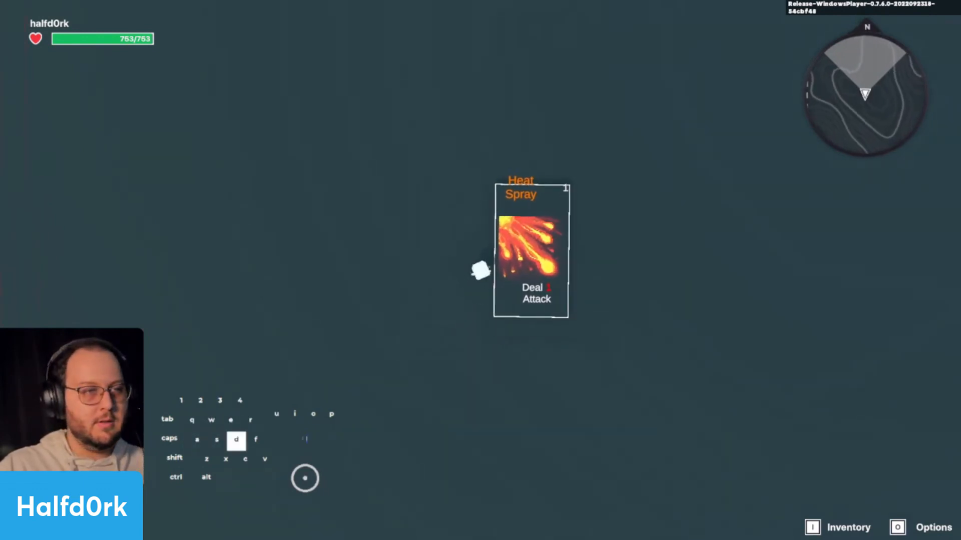
key("w")
key("d")
key("space")
key("ctrl+p")
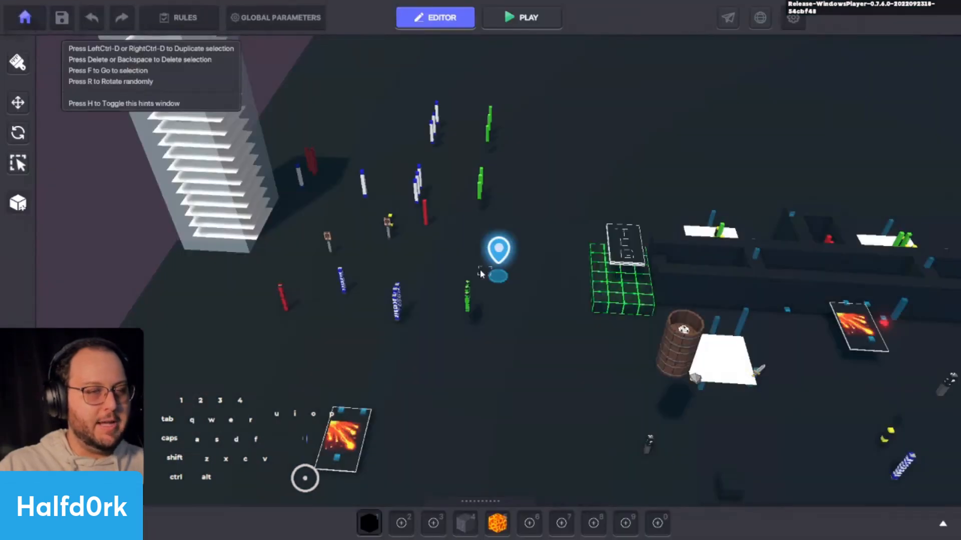
Examine the Heat Spray 1 card from underneath and select the whole card entity.
left_click_drag(475, 278, 472, 266, "alt")
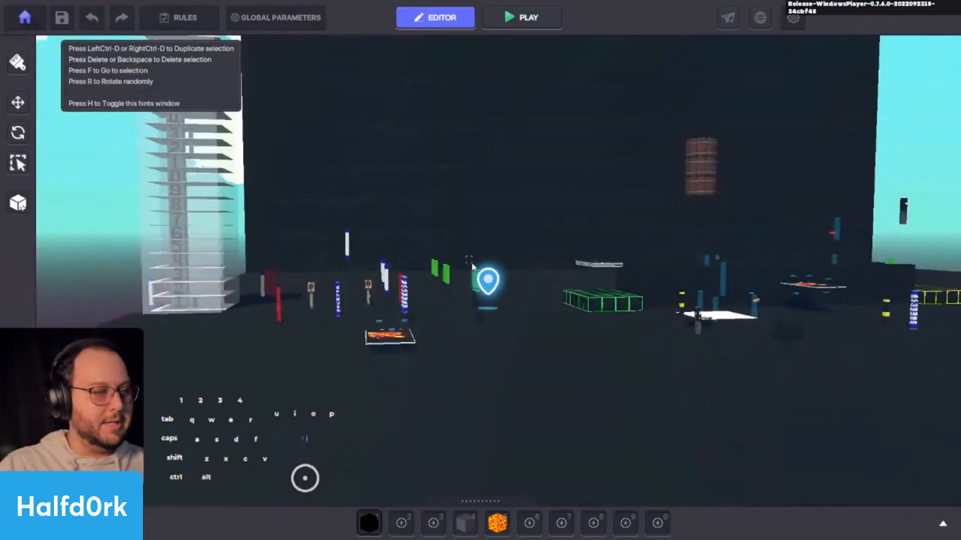
key("w")
key("c")
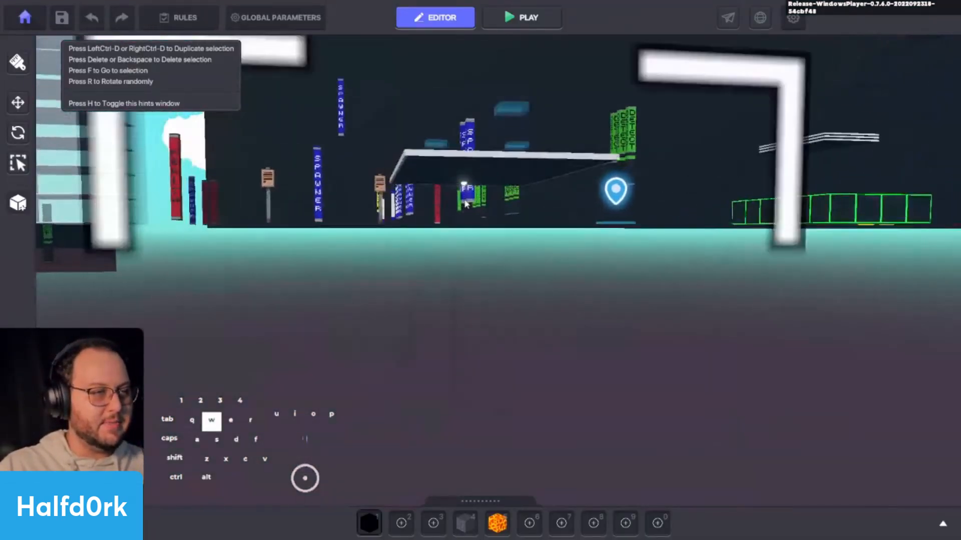
key("space")
key("c")
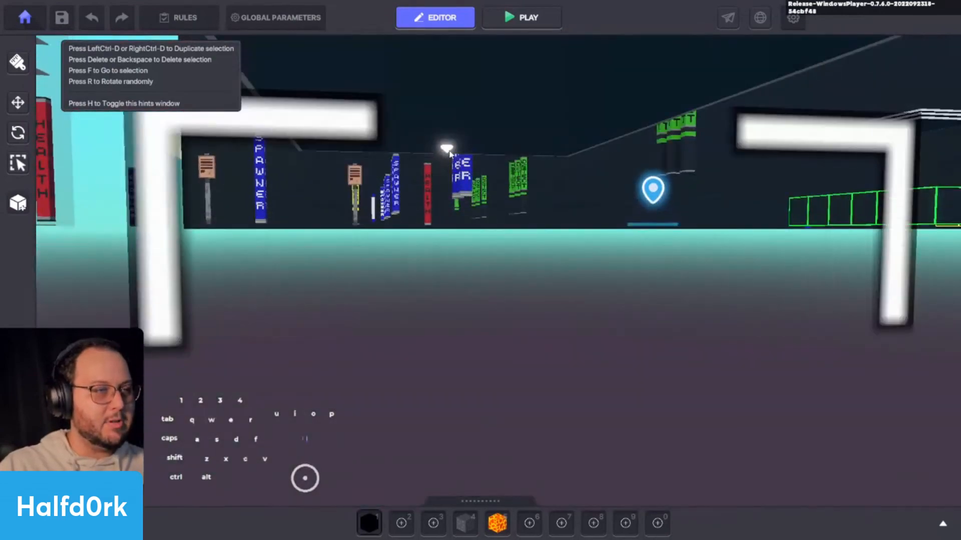
left_click(450, 154)
mouse_move(451, 153)
left_mouse_down("alt")
mouse_move(458, 215)
mouse_move(701, 168)
mouse_move(716, 120)
mouse_move(570, 212)
mouse_move(645, 187)
mouse_move(523, 233)
left_mouse_up("alt")
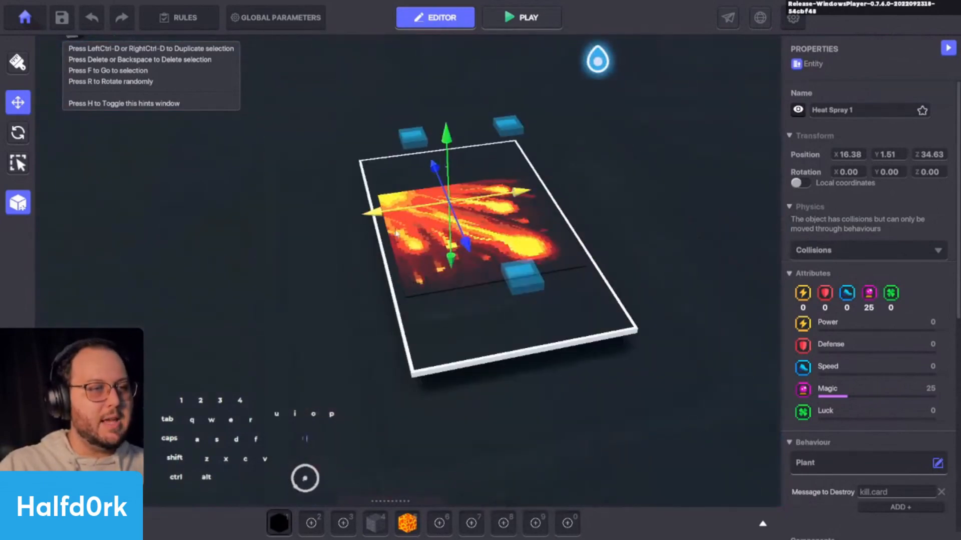
Select the card's NumPad Switch and its TCG Fire - Heat Spray part, and inspect the card from below.
left_click(523, 276)
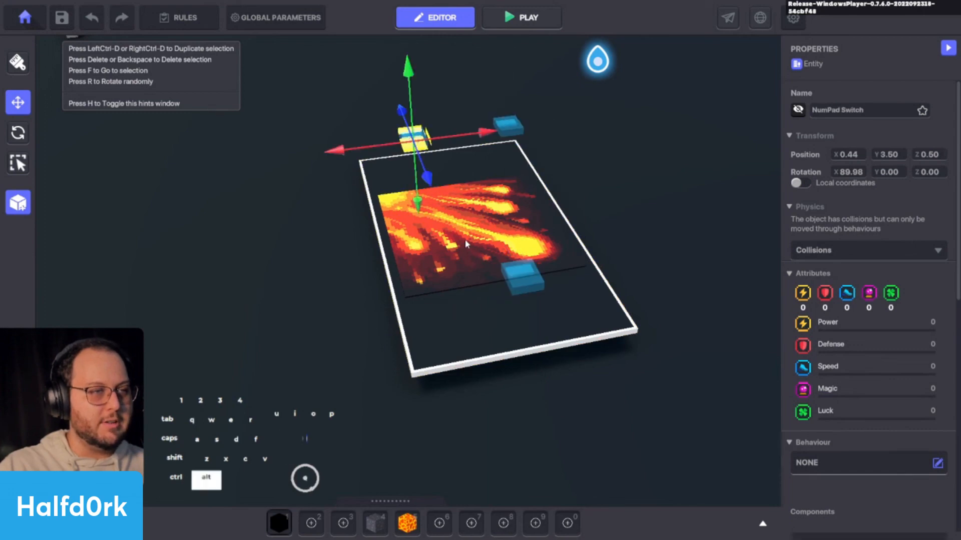
left_click_drag(466, 244, 473, 172, "alt")
left_click(466, 171)
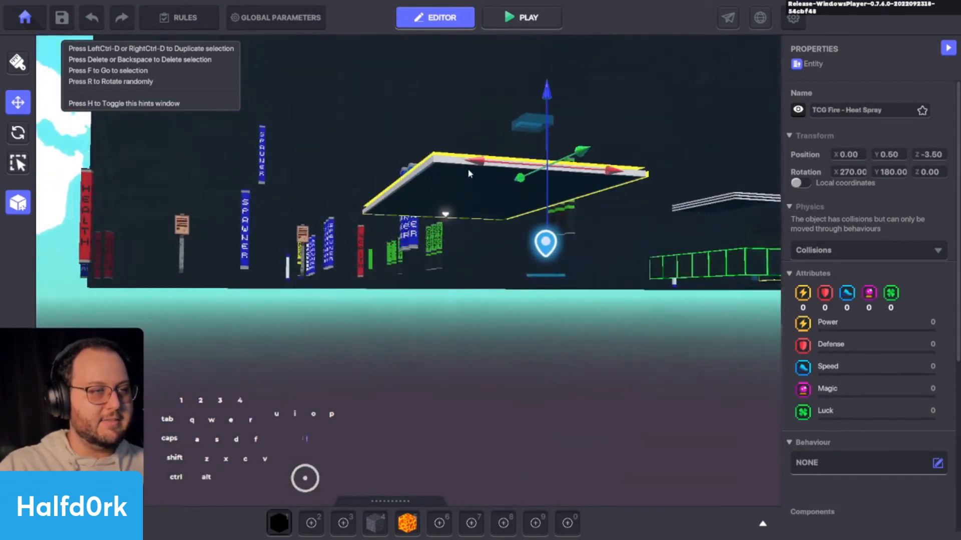
left_click_drag(468, 170, 459, 237, "alt")
key("space")
left_click_drag(424, 207, 460, 165, "alt")
Play-test the top-down camera again, walk the avatar to the Heat Spray card and turn around while carrying it.
key("Tab")
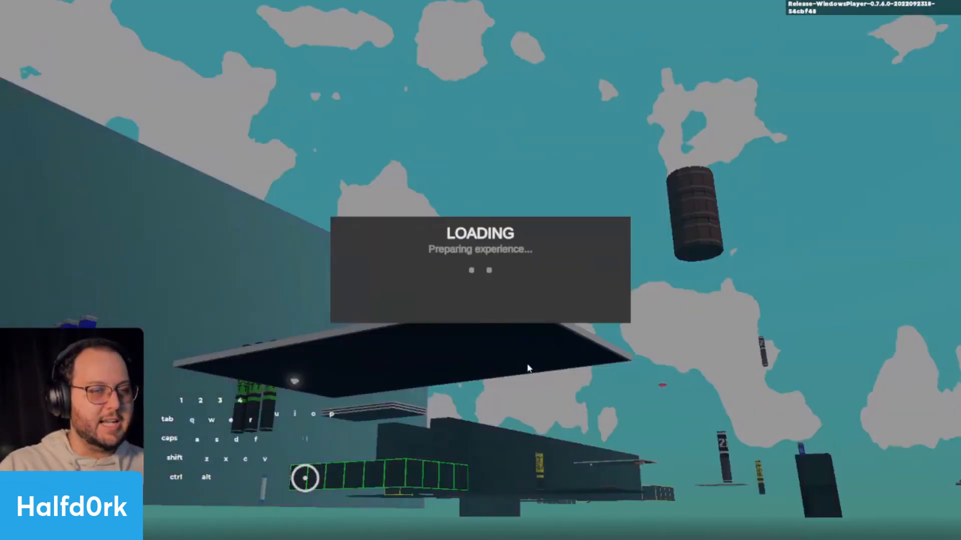
key("a")
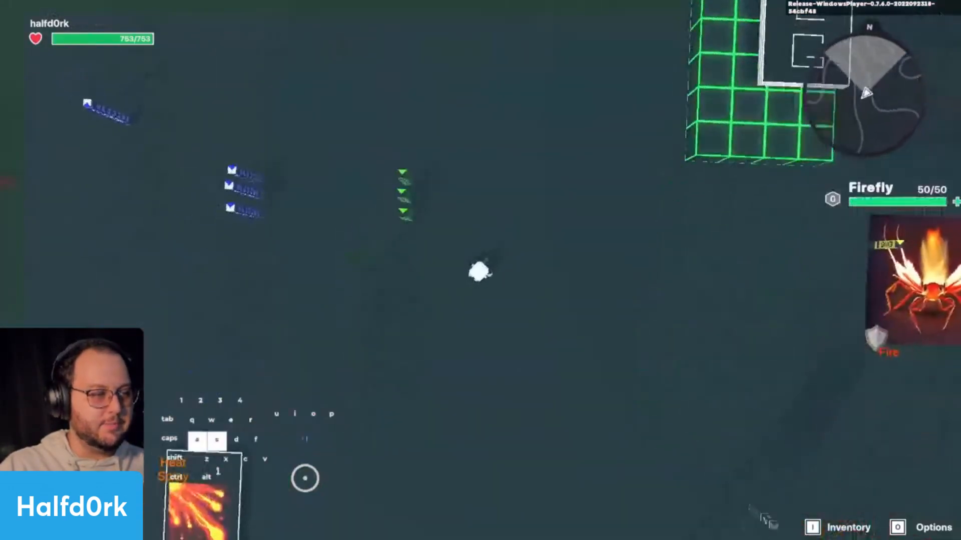
key("w")
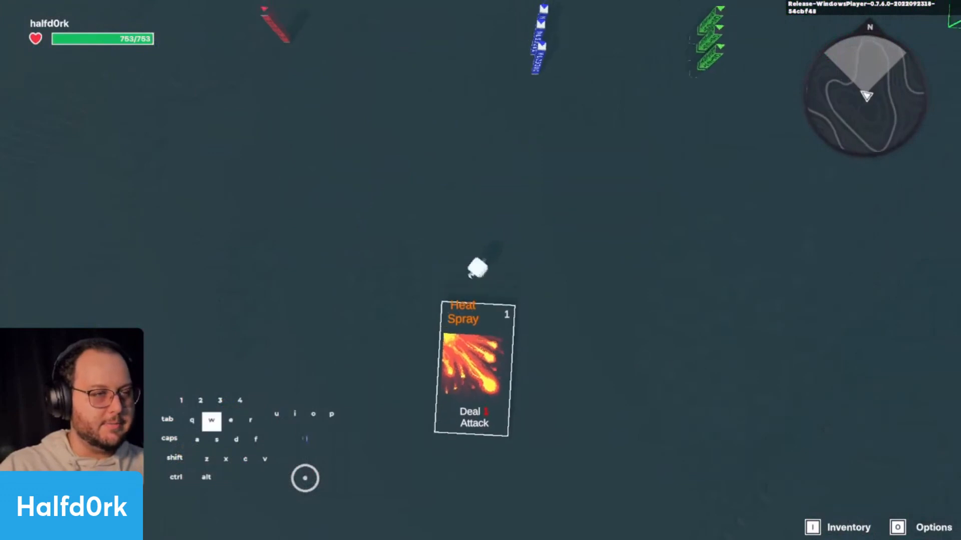
key("a")
key("d")
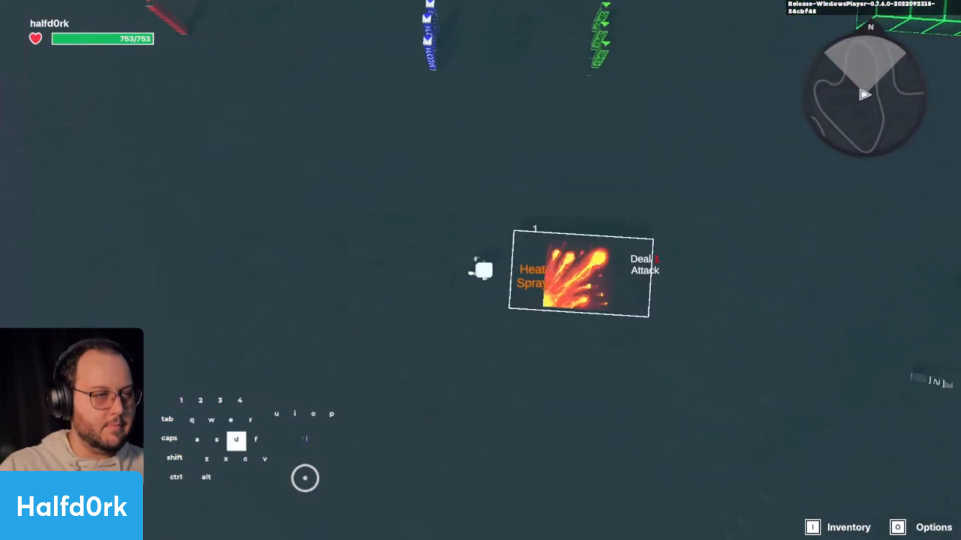
key("a")
key("w")
key("s")
key("w")
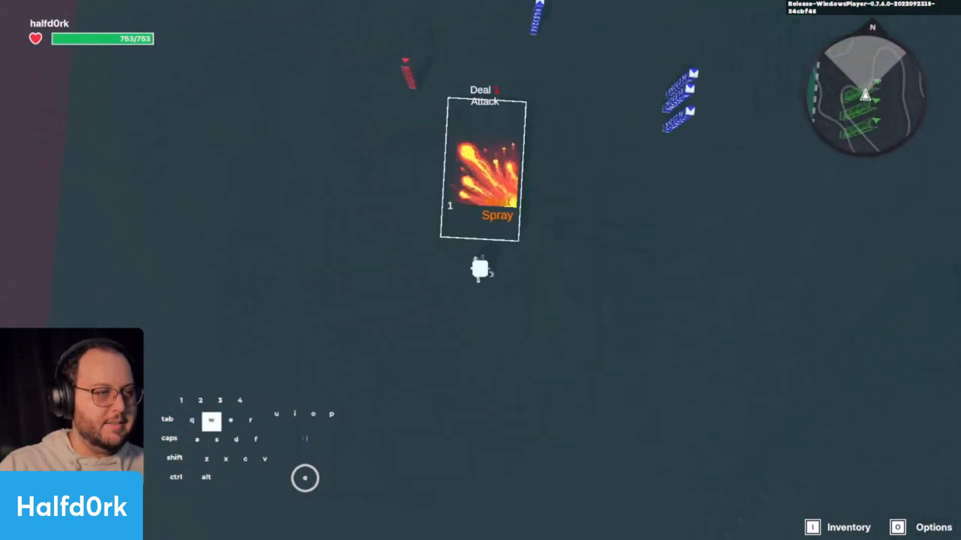
Carry the Heat Spray card in several directions to check its text from above, and end the play-test.
key("s")
key("d")
key("w")
key("d")
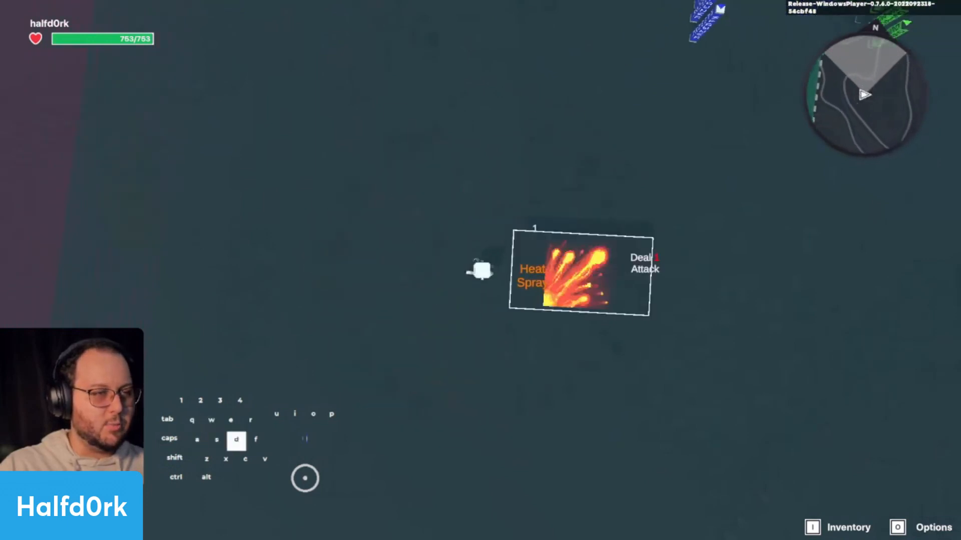
key("s")
key("w")
key("s")
key("d")
key("w")
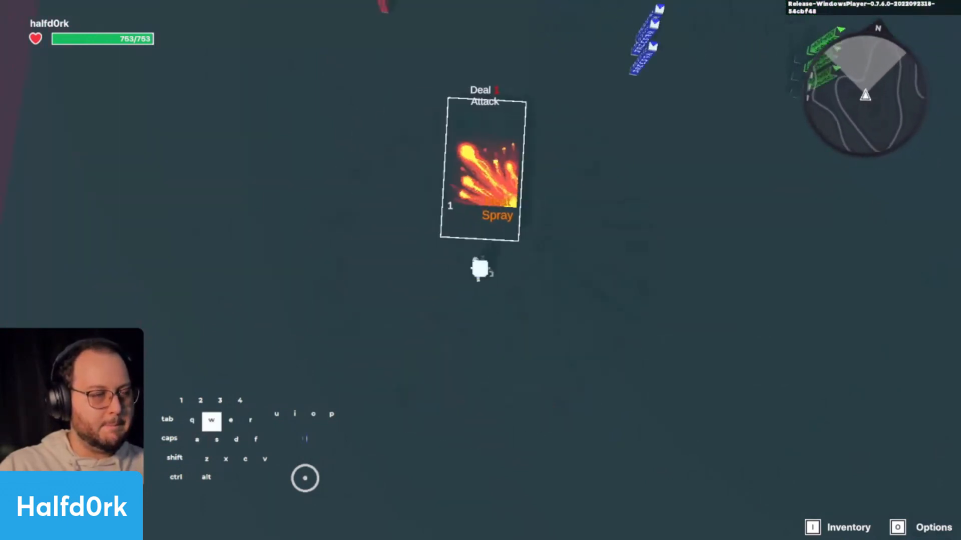
key("d")
key("a")
key("w")
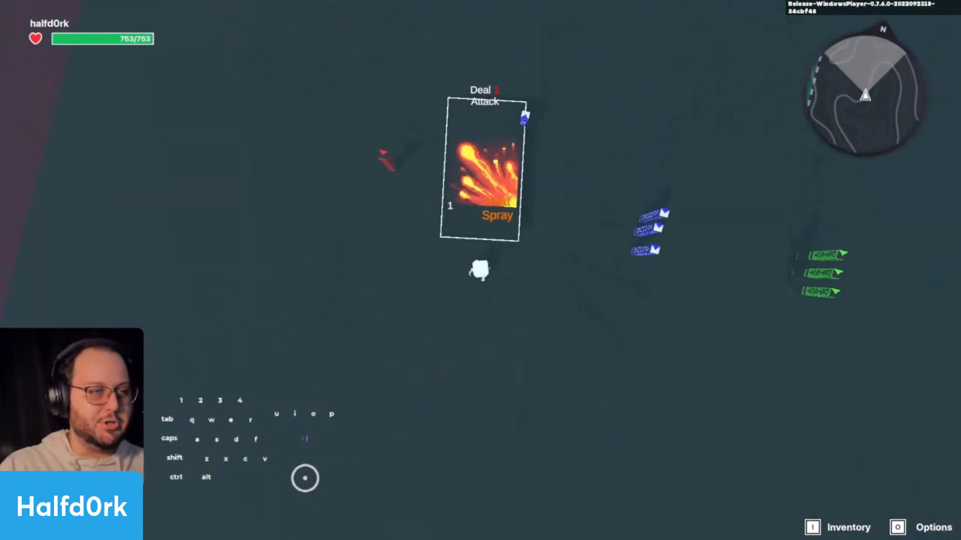
key("s")
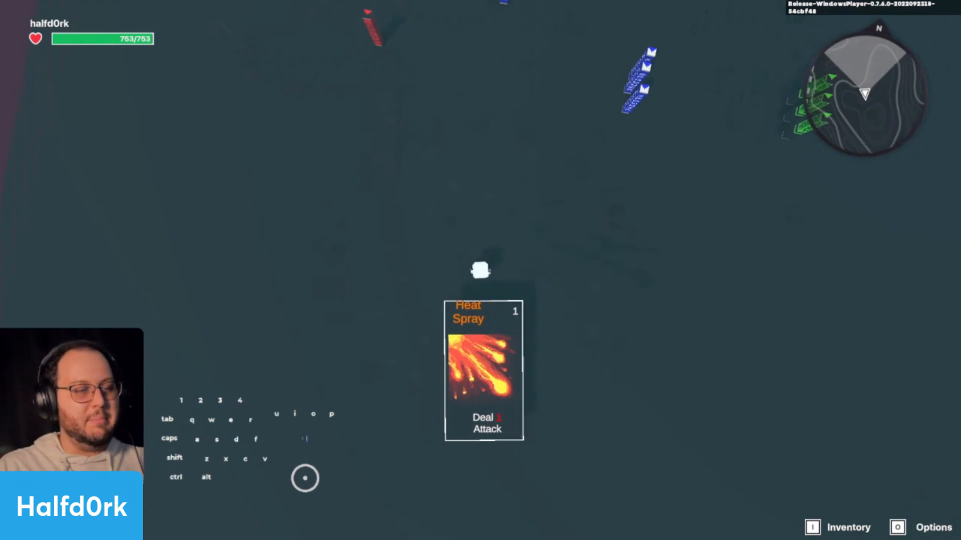
key("Escape")
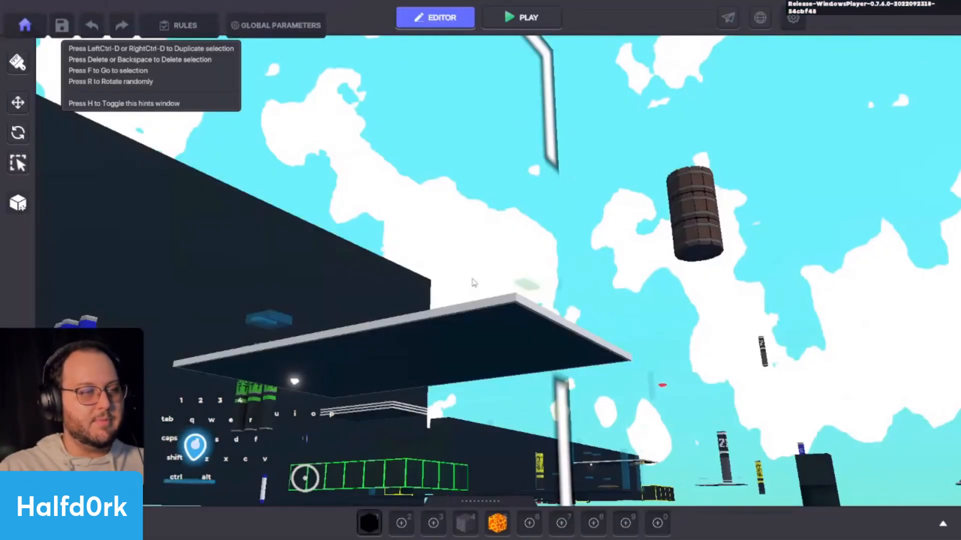
Select the Heat Spray 1 card on the open floor and examine it from above and from the side.
left_click(457, 326)
left_click(381, 347)
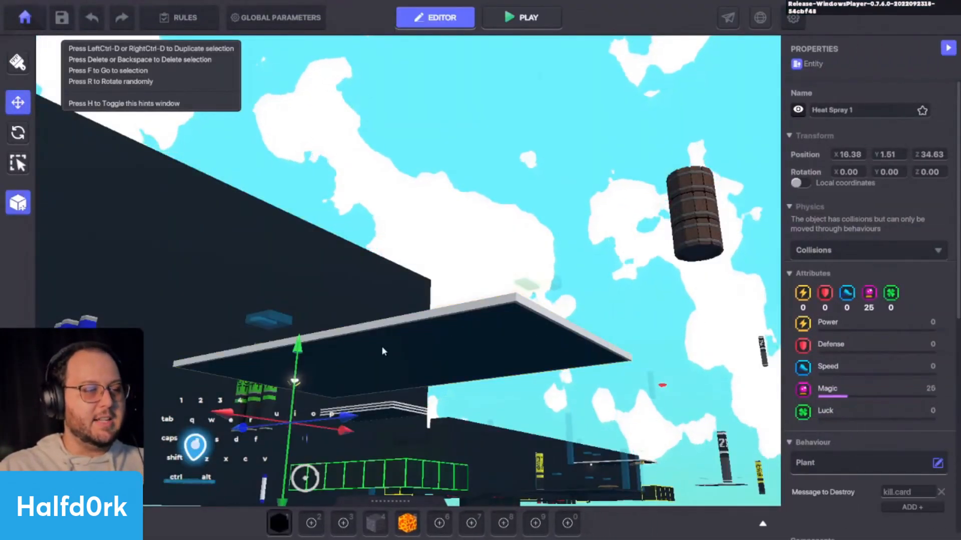
key("f")
scroll(341, 373, "up", 2)
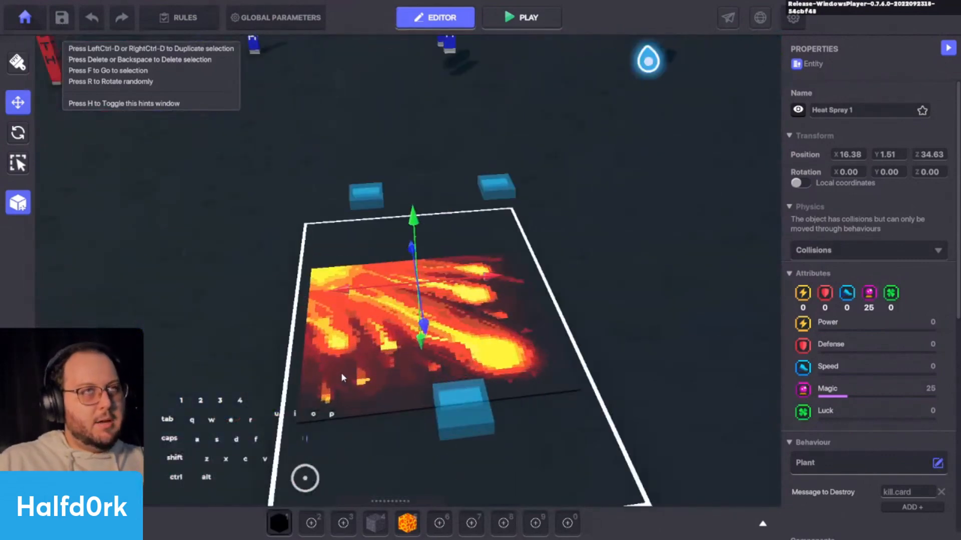
key("s")
key("a")
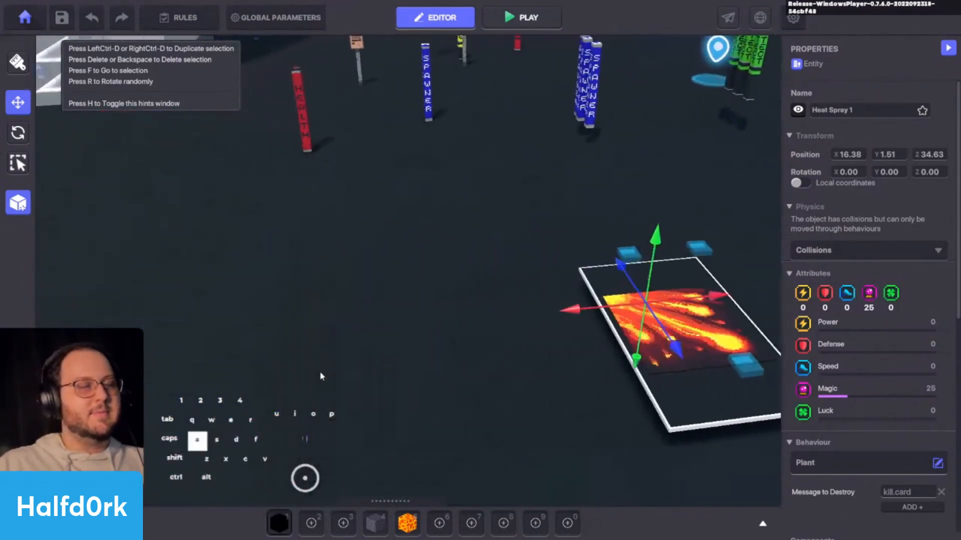
key("d")
key("w")
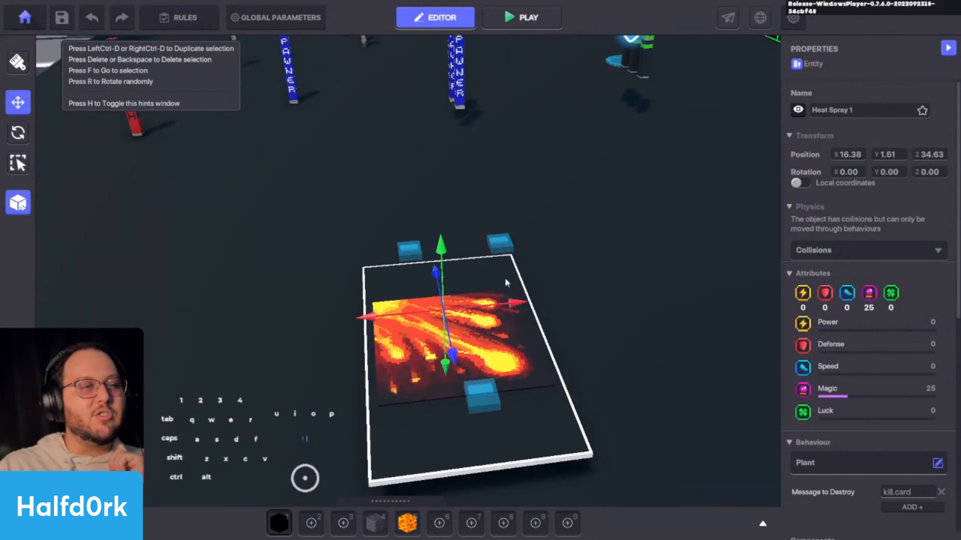
Survey the game board around the card slots, sword tile and yellow block area, with the Heat Spray card deselected.
mouse_move(656, 175)
middle_mouse_down()
mouse_move(476, 244)
mouse_move(455, 302)
middle_mouse_up()
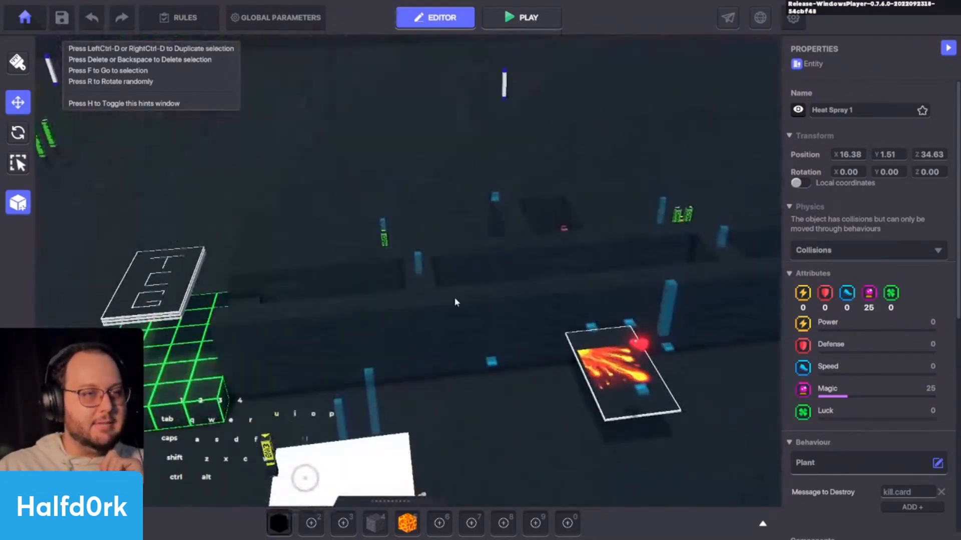
middle_click_drag(708, 329, 434, 329)
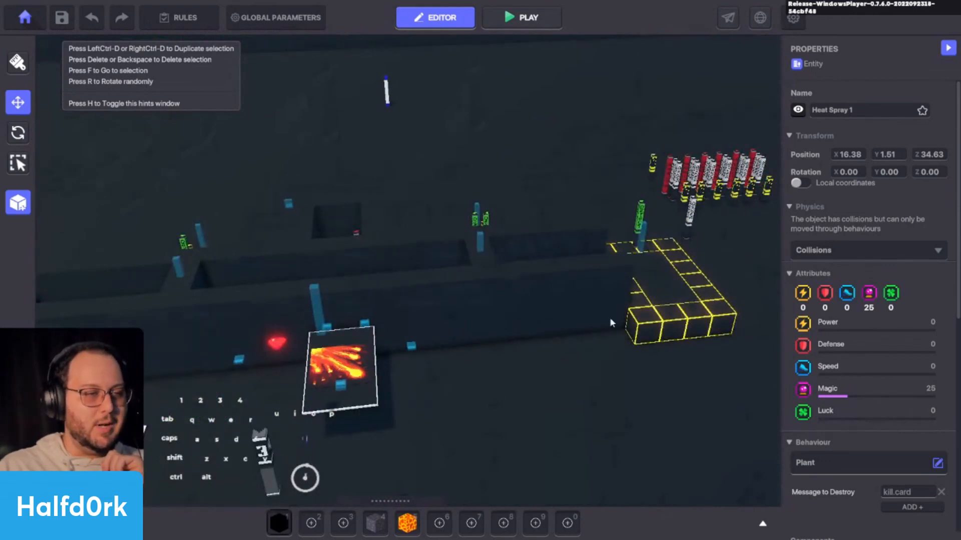
scroll(634, 323, "down", 1)
mouse_move(593, 377)
middle_mouse_down()
mouse_move(633, 323)
mouse_move(570, 334)
middle_mouse_up()
scroll(624, 328, "down", 1)
scroll(623, 328, "up", 1)
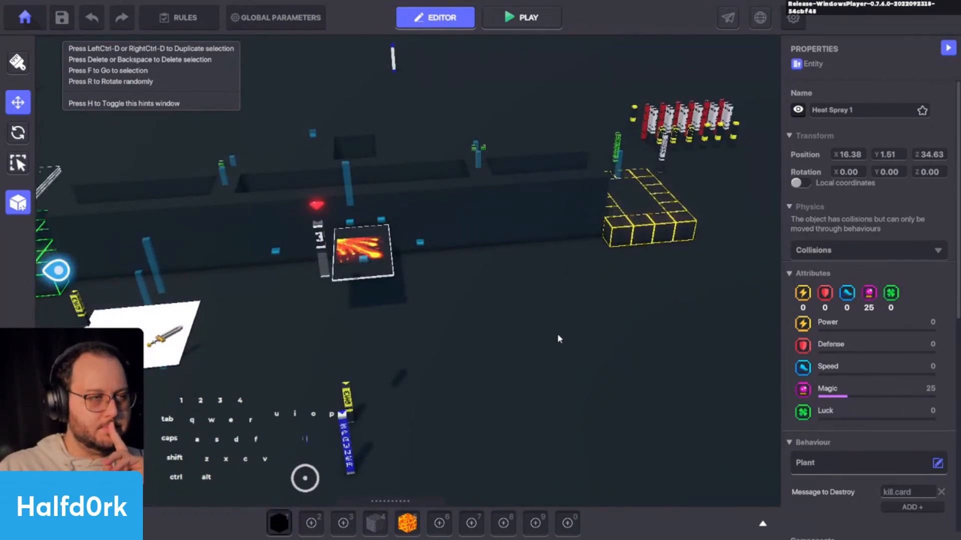
scroll(557, 333, "down", 1)
scroll(555, 339, "up", 1)
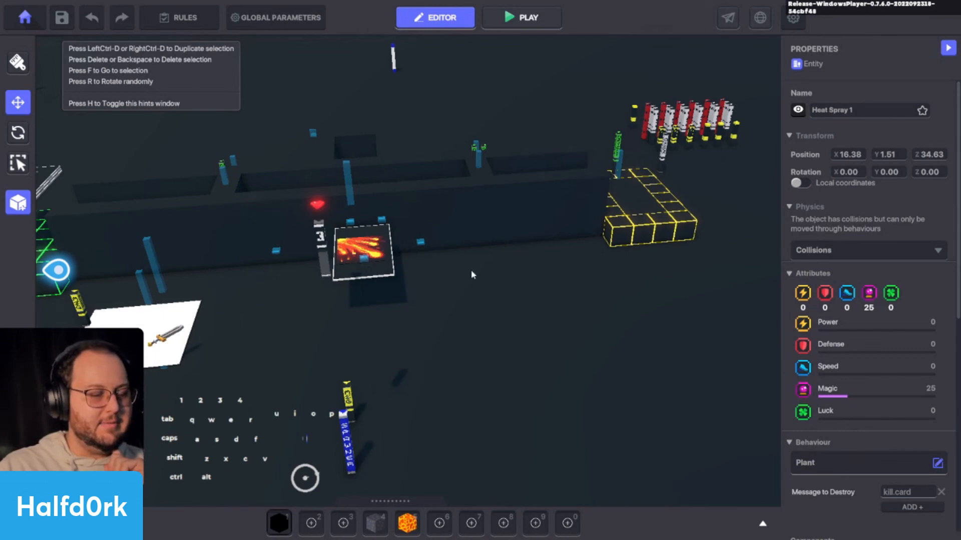
left_click(598, 296)
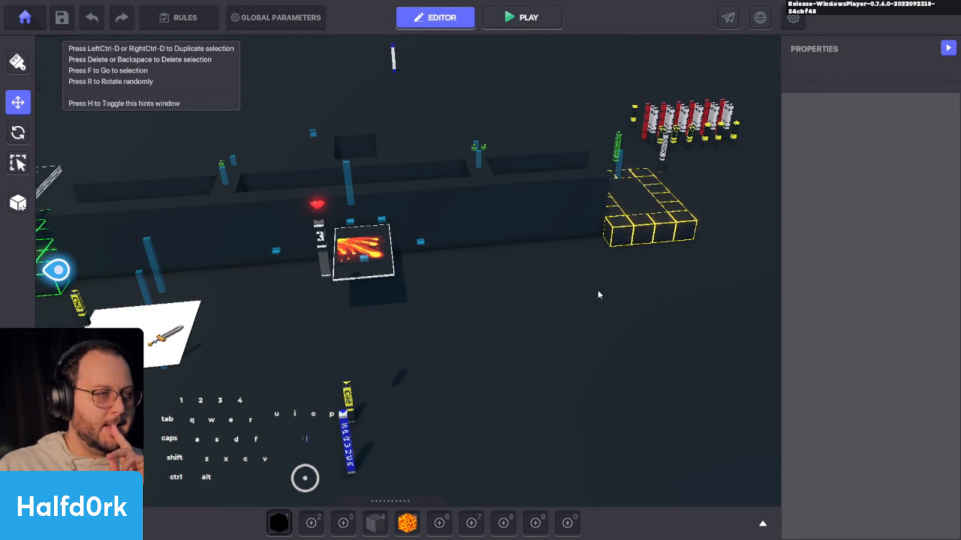
mouse_move(596, 291)
middle_mouse_down()
mouse_move(589, 293)
mouse_move(604, 300)
middle_mouse_up()
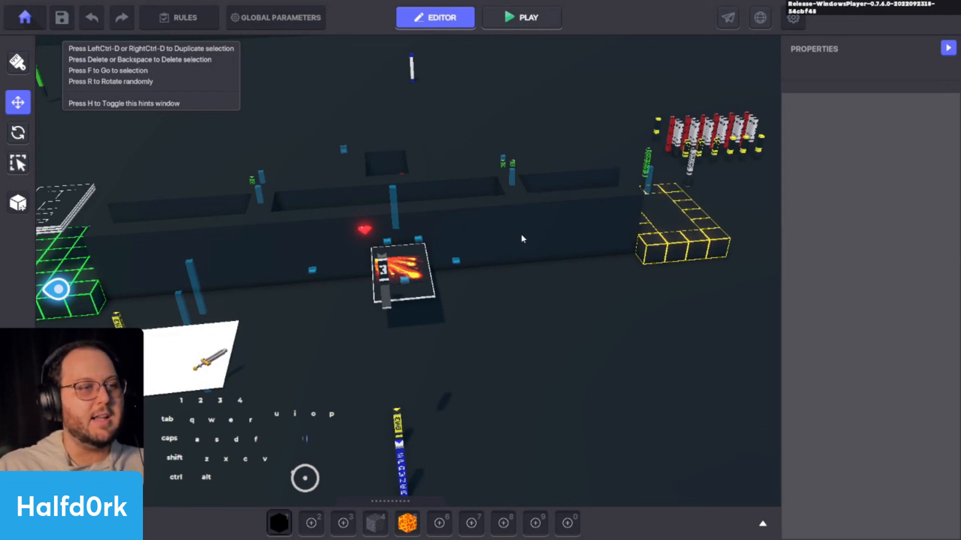
Start another top-down play-test and walk the avatar from the spawn point to the Heat Spray card.
key("ctrl+p")
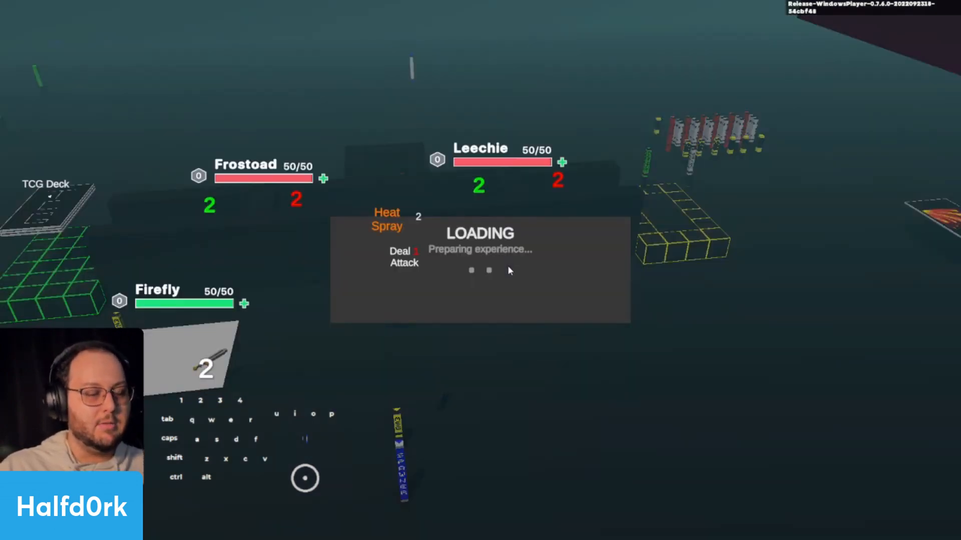
key("s")
key("a")
key("shift")
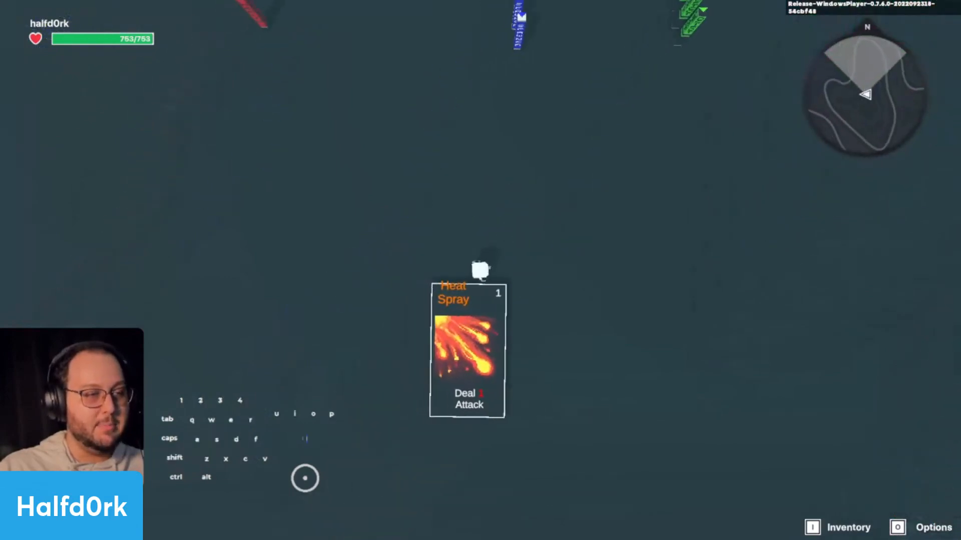
key("a")
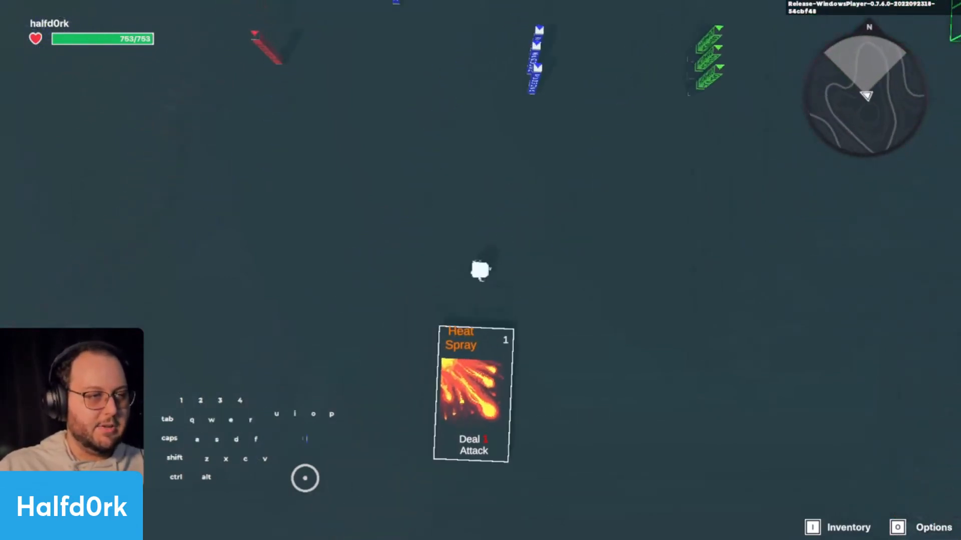
Turn the Heat Spray card upward and back downward with the avatar, and walk away from it toward the detectors.
key("a")
key("d")
key("w")
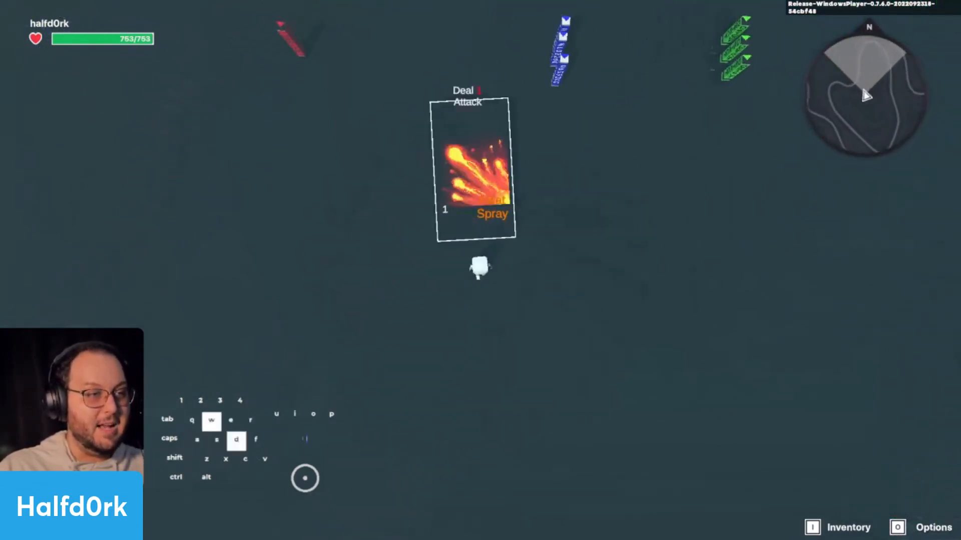
key("a")
key("s")
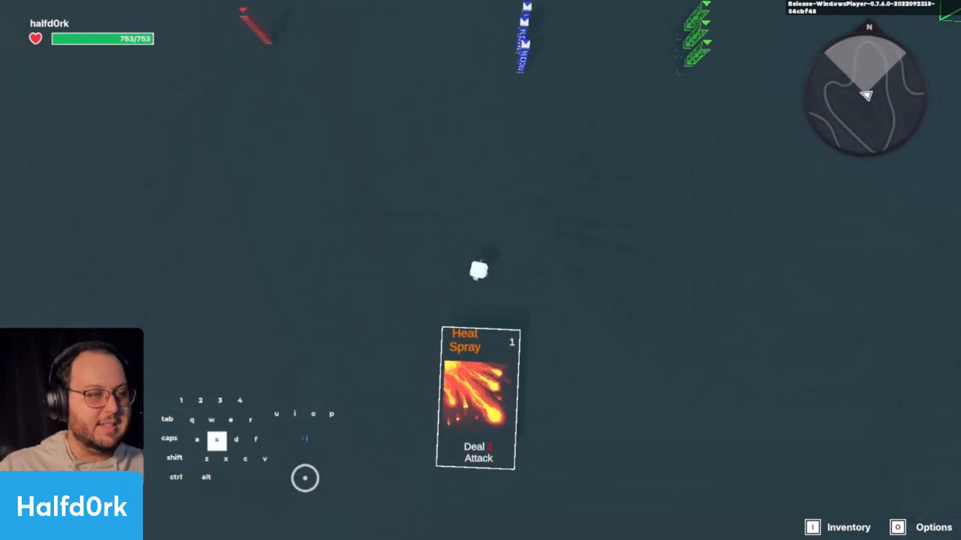
key("w")
key("d")
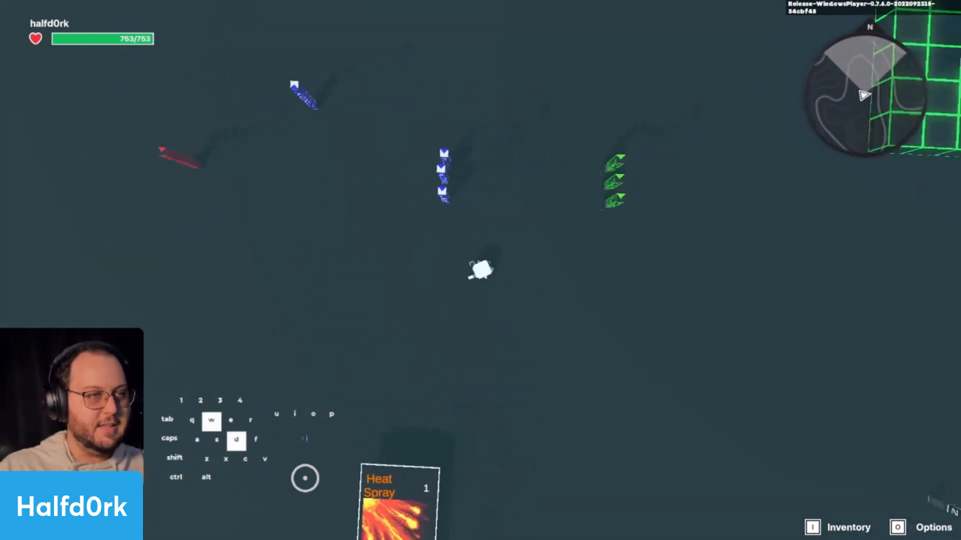
Walk the avatar across the board past the Firefly tile to the Heat Spray 2 card.
key("d")
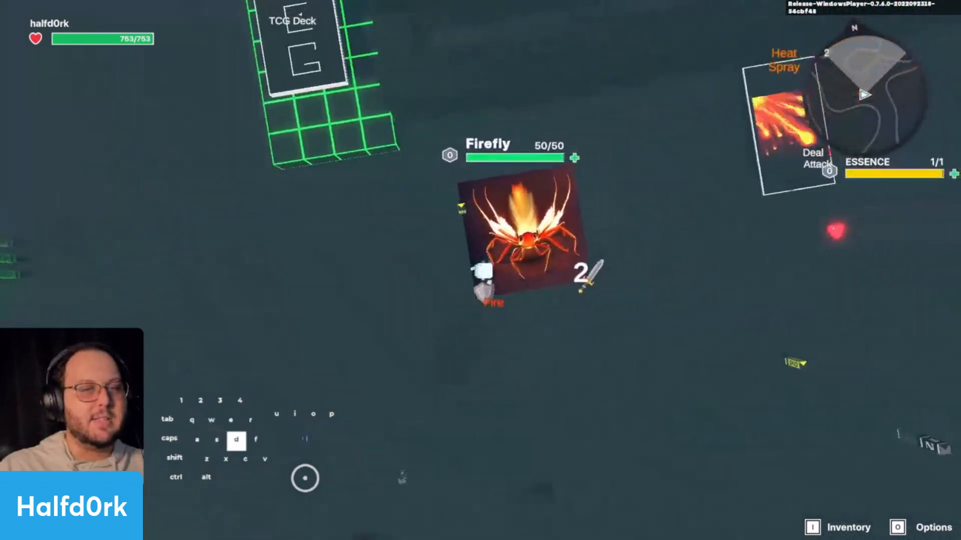
key("w")
key("space")
key("s")
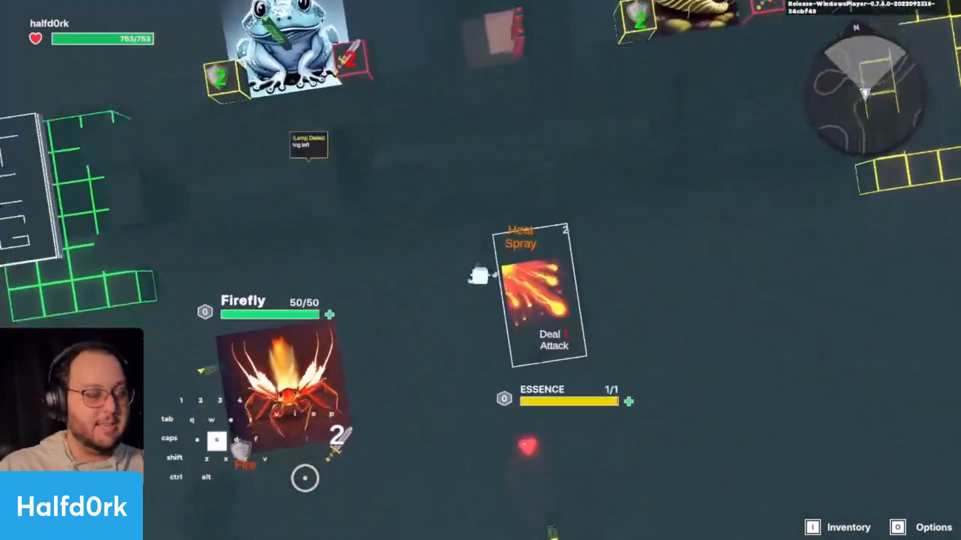
Walk and jump the avatar back past the Firefly tile toward the green and blue markers, and end the play-test.
key("space")
key("a")
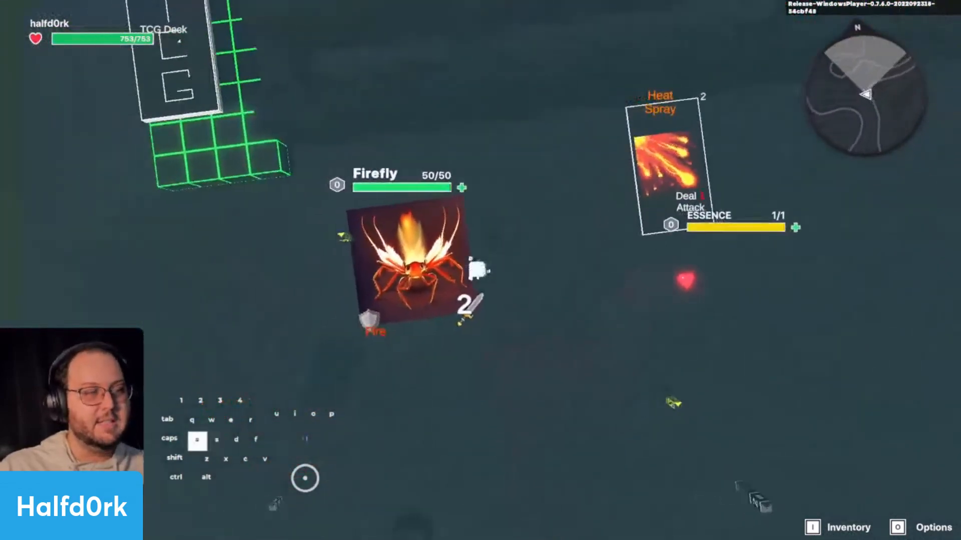
key("a")
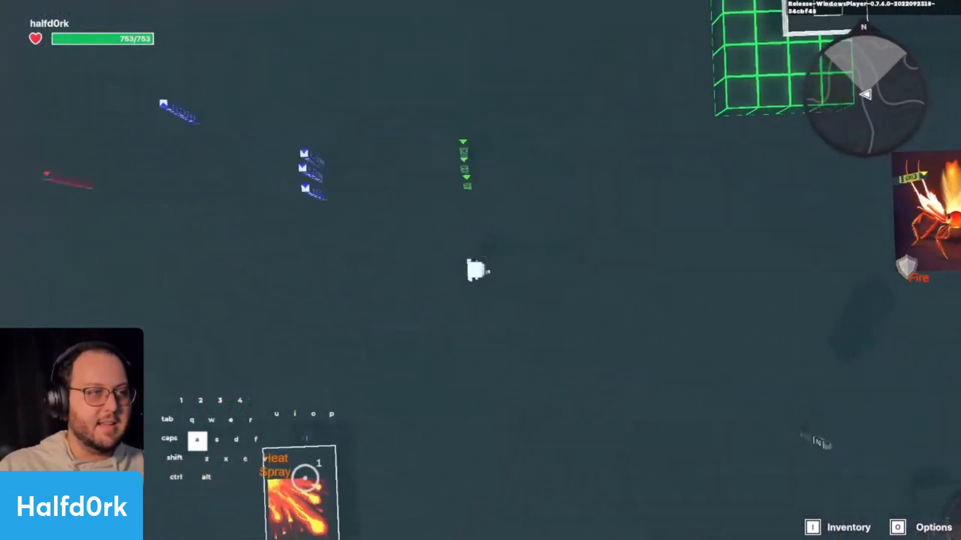
key("w")
key("d")
key("space")
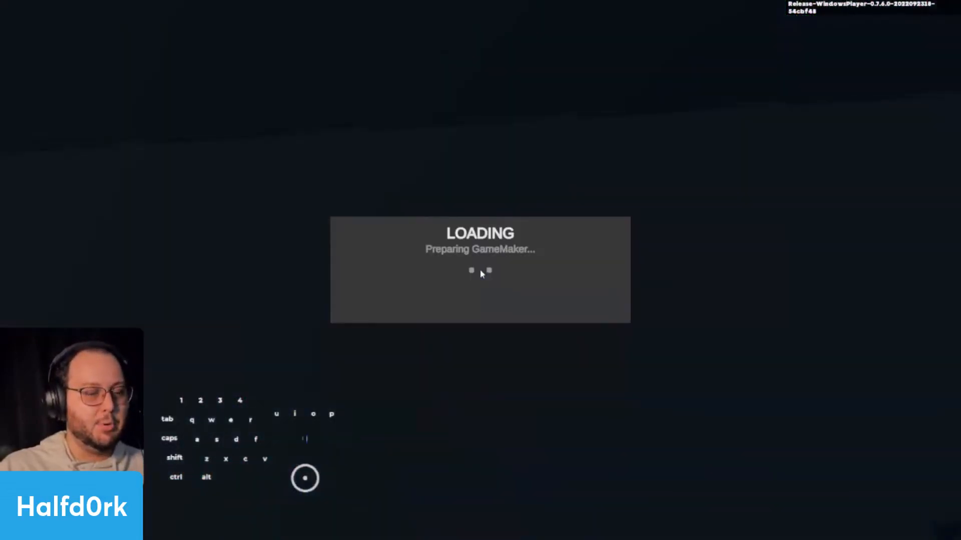
Save the experience in the editor and dismiss the save report.
key("shift+s")
key("shift+a")
key("shift+c")
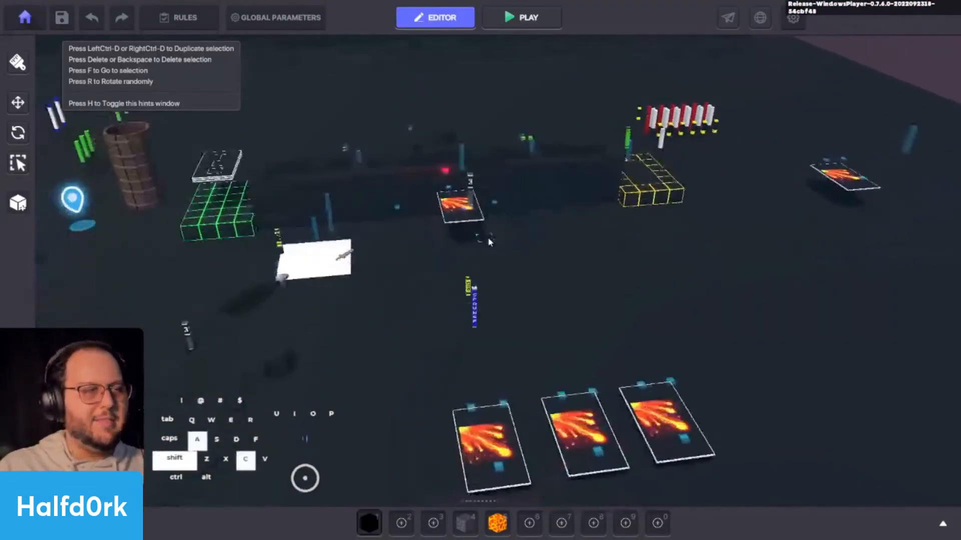
key("ctrl+s")
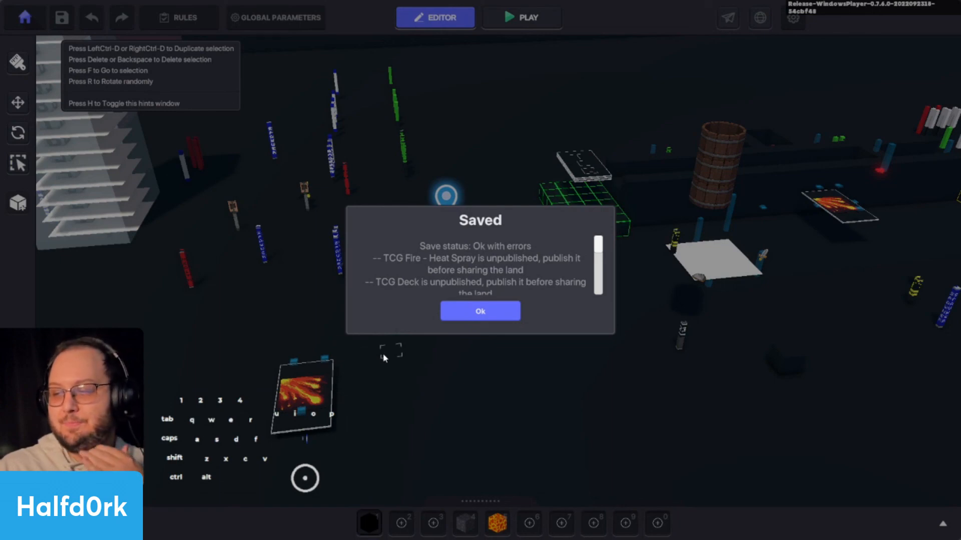
left_click(493, 315)
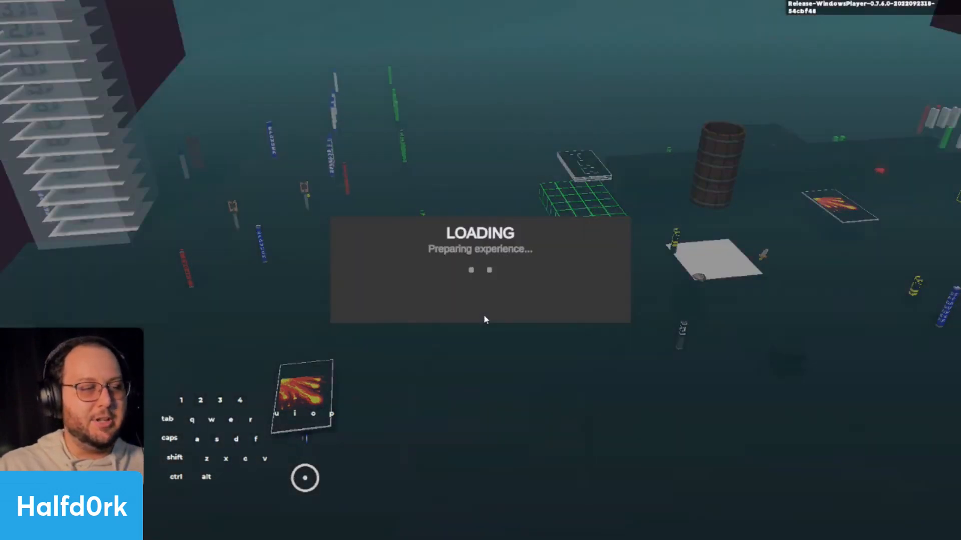
Start another top-down play-test and carry the Heat Spray 1 card from the open floor to the TCG Deck.
key("s")
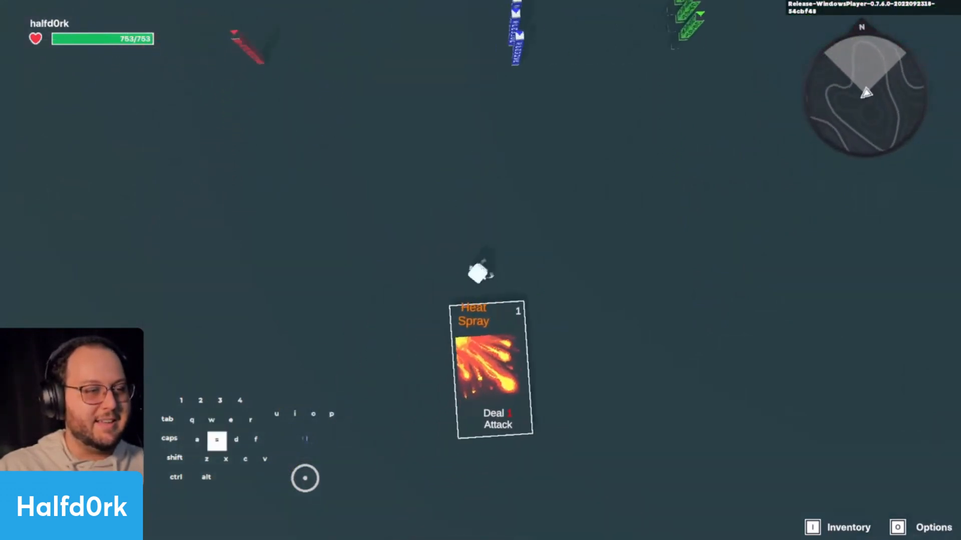
key("e")
key("w")
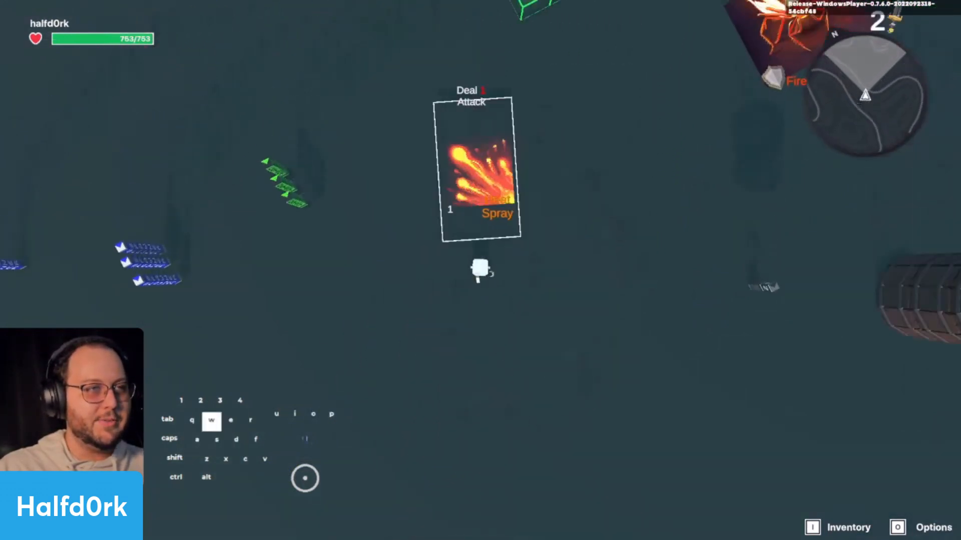
key("w")
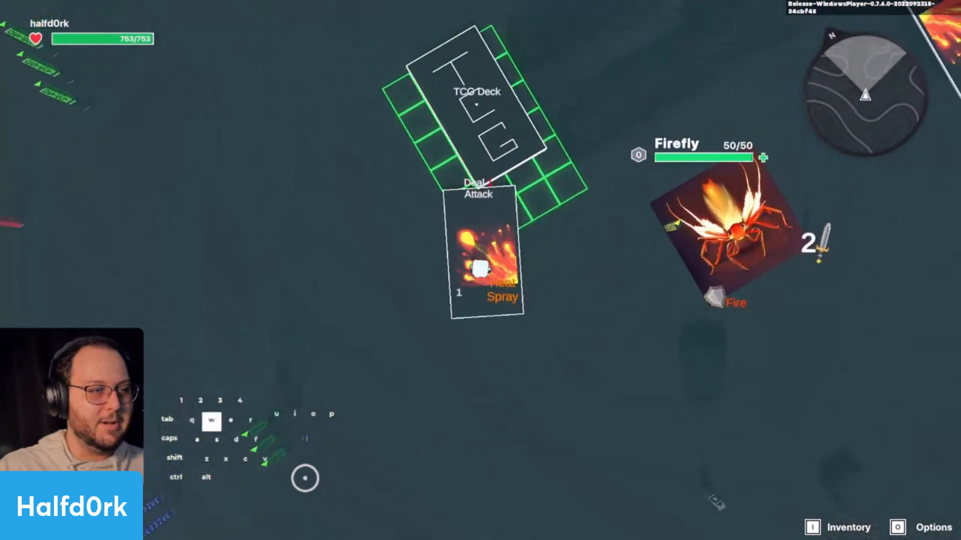
key("w")
Walk and jump the avatar around the Heat Spray card at the edge of the TCG Deck.
key("s")
key("space")
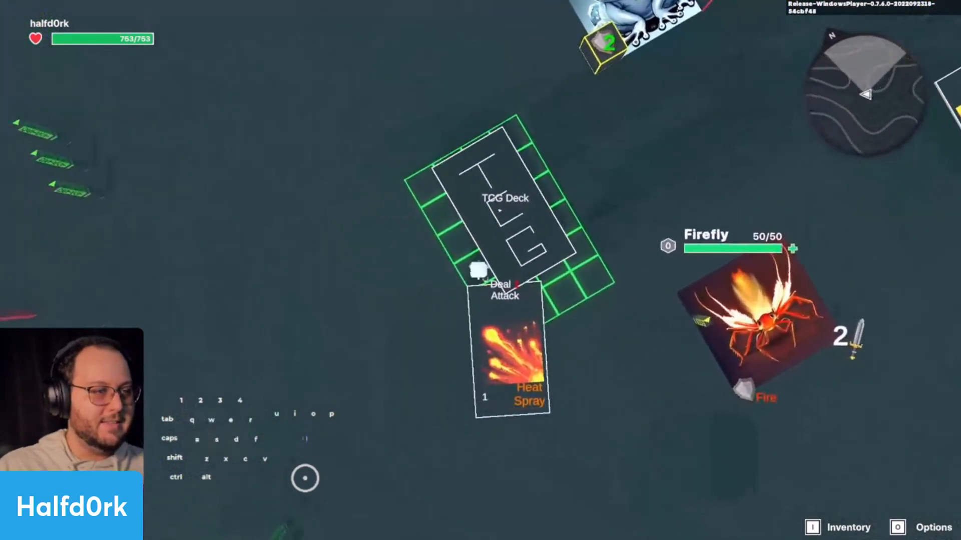
key("s")
key("d")
key("space")
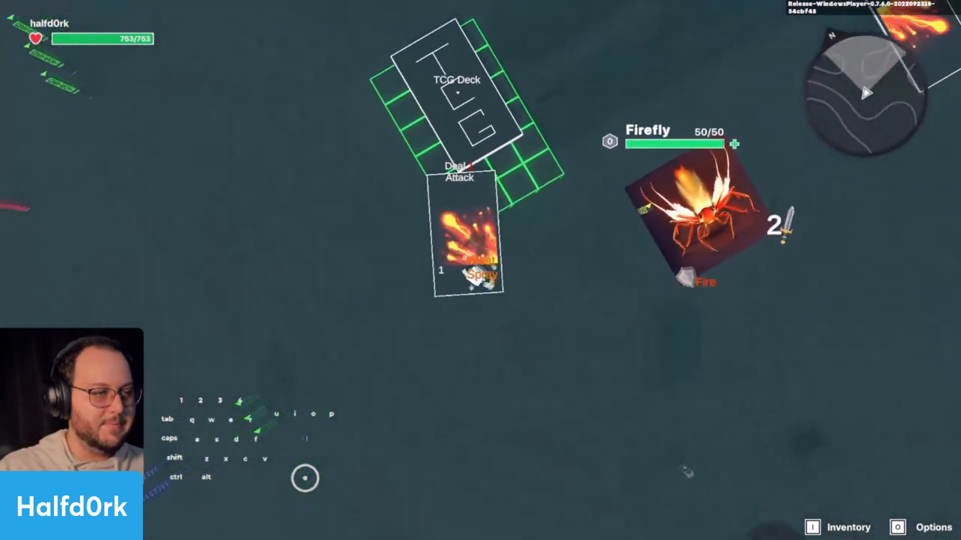
Leave the play-test and save the experience again in the editor.
key("w")
key("d")
key("s")
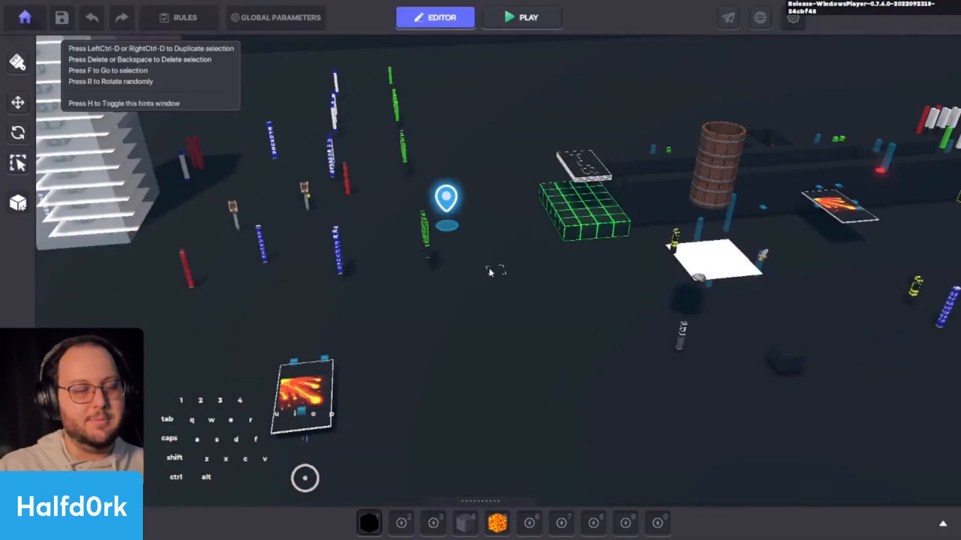
key("ctrl+s")
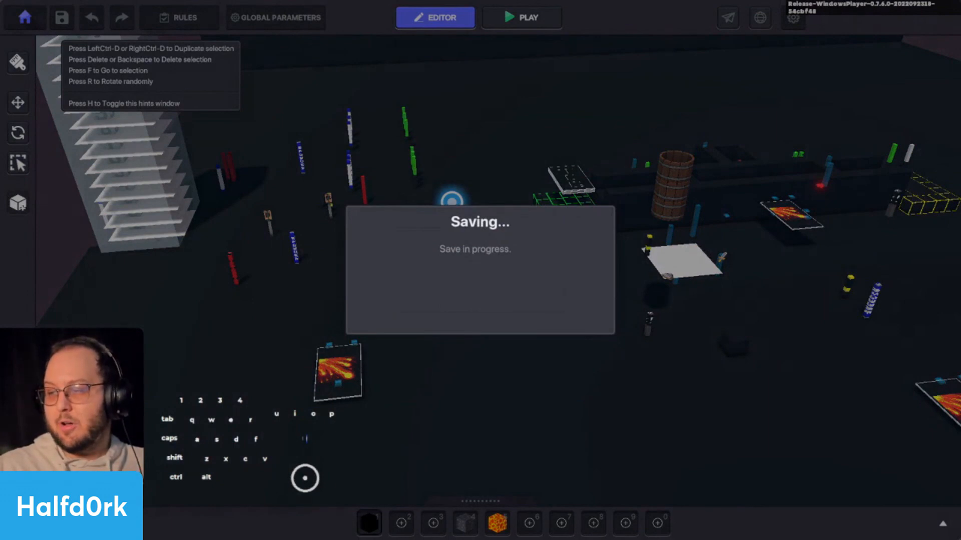
key("alt+Tab")
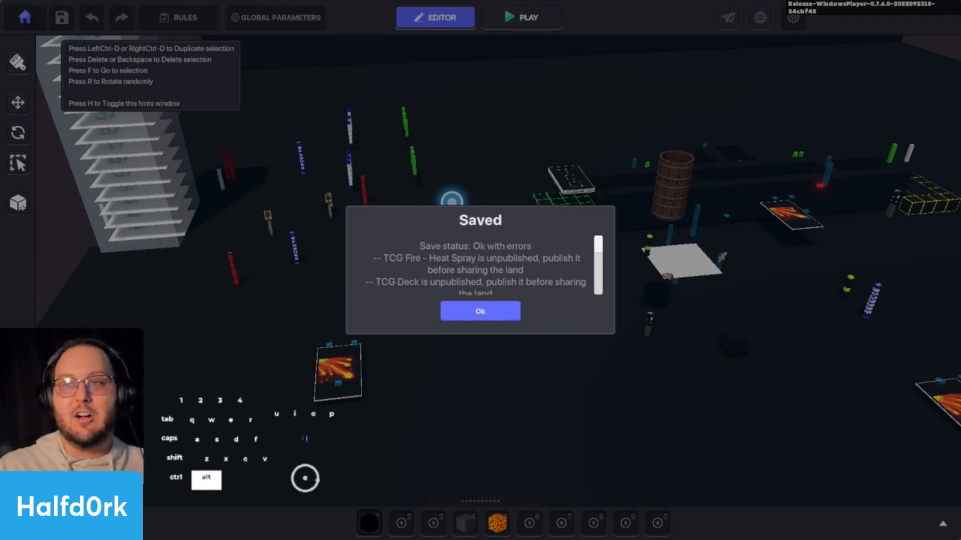
key("alt+Tab")
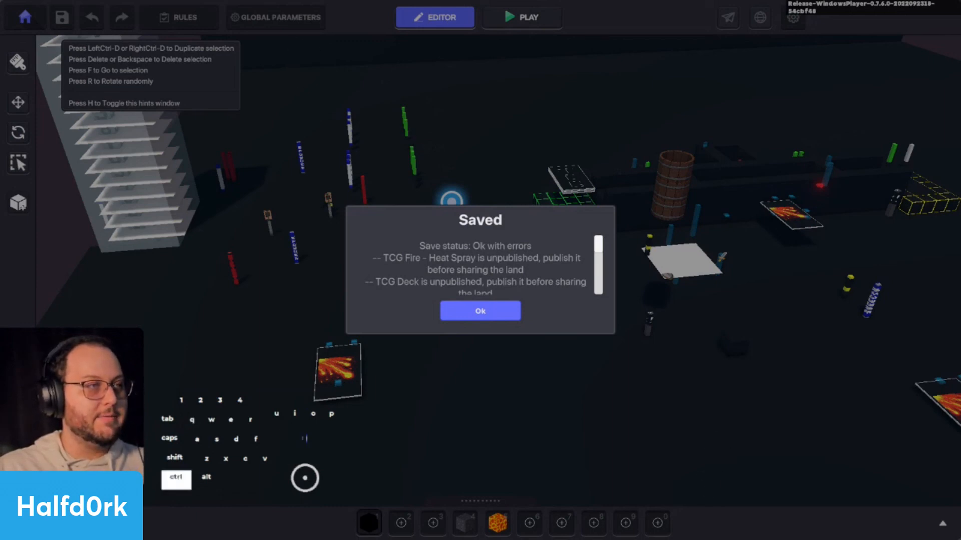
key("ctrl+c")
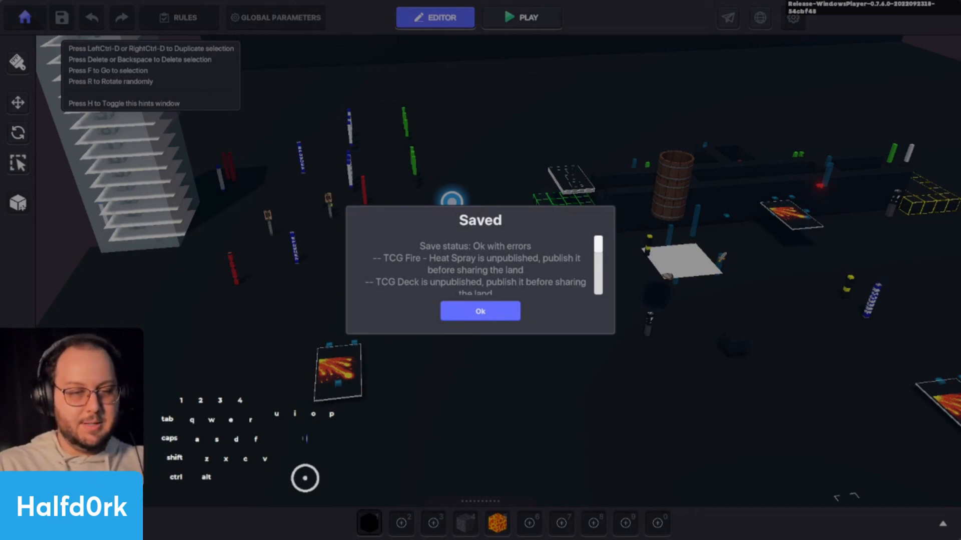
key("a")
key("d")
key("ctrl+v")
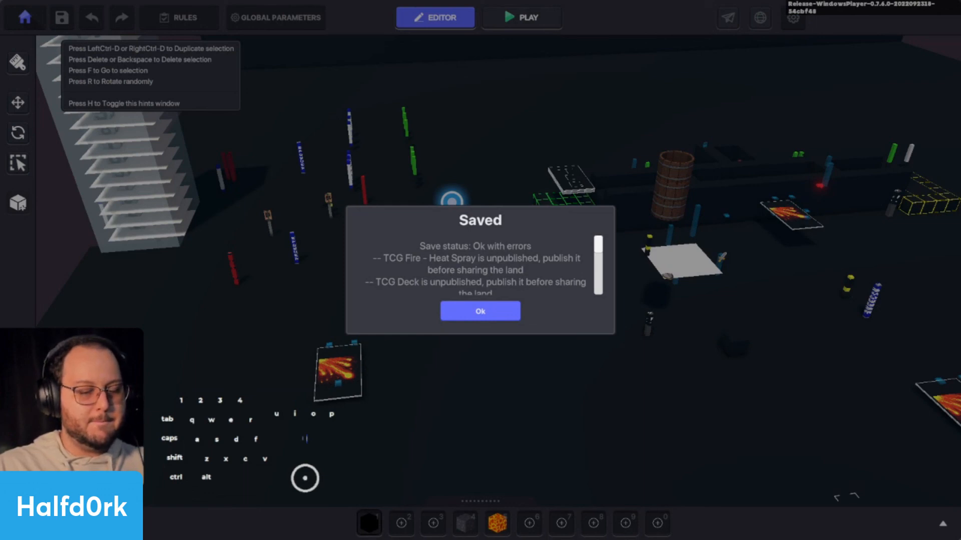
type("ri")
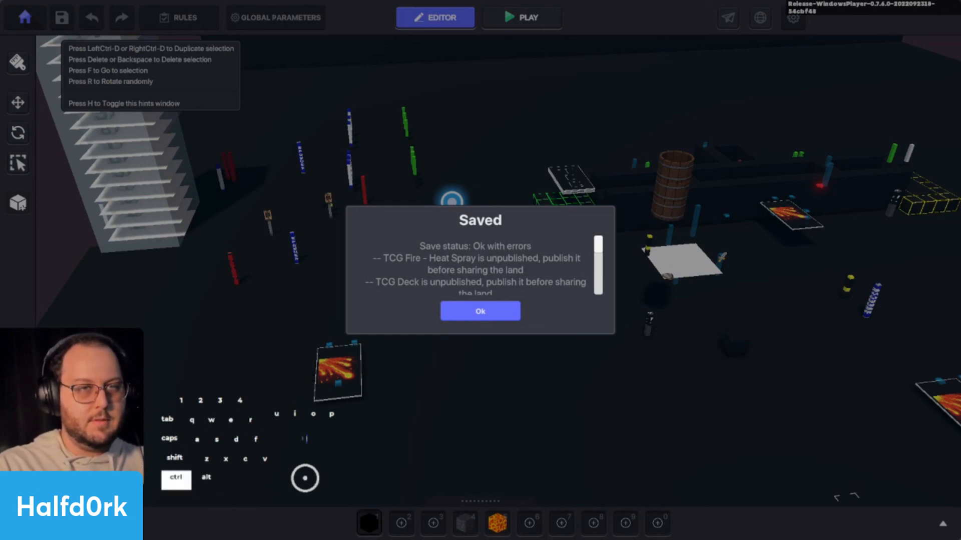
key("ctrl+v")
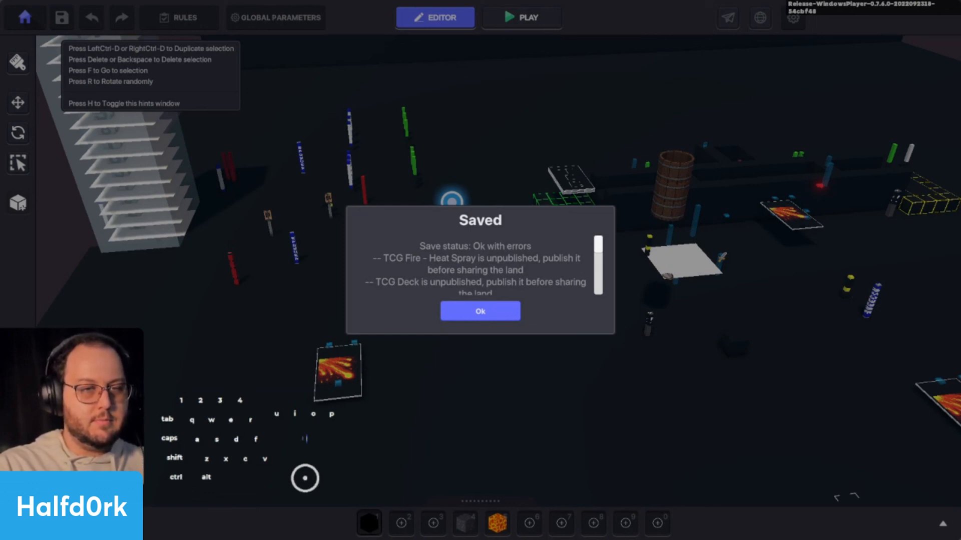